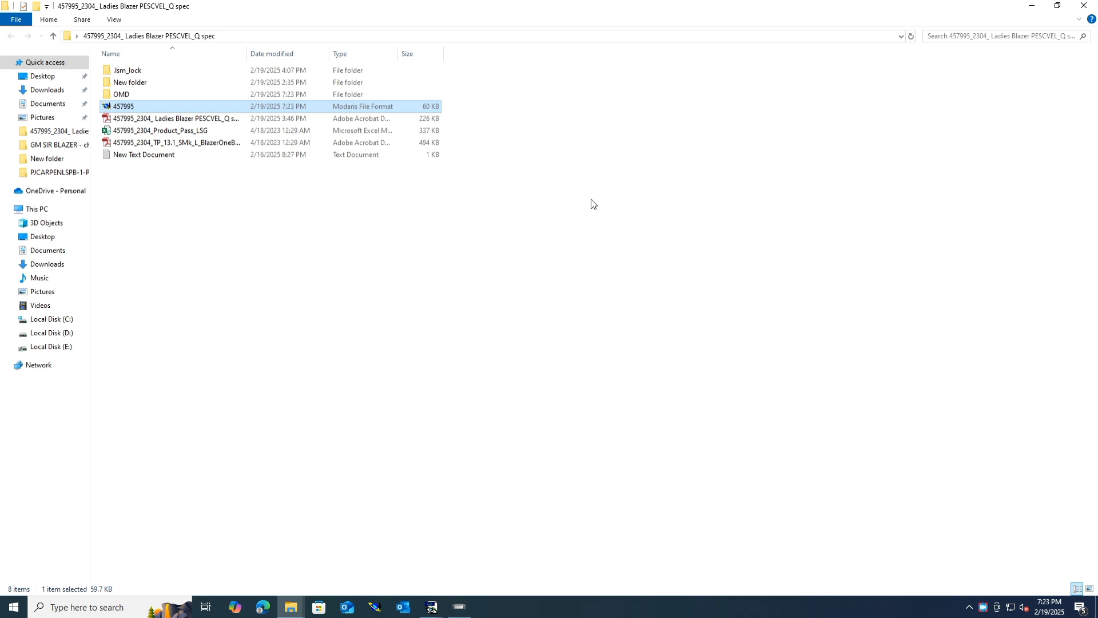
- Switch to Modaris and open the model file 457995 from the 457995_2304_ Ladies Blazer PESCVEL_Q spec folder
left_click(1058, 6)
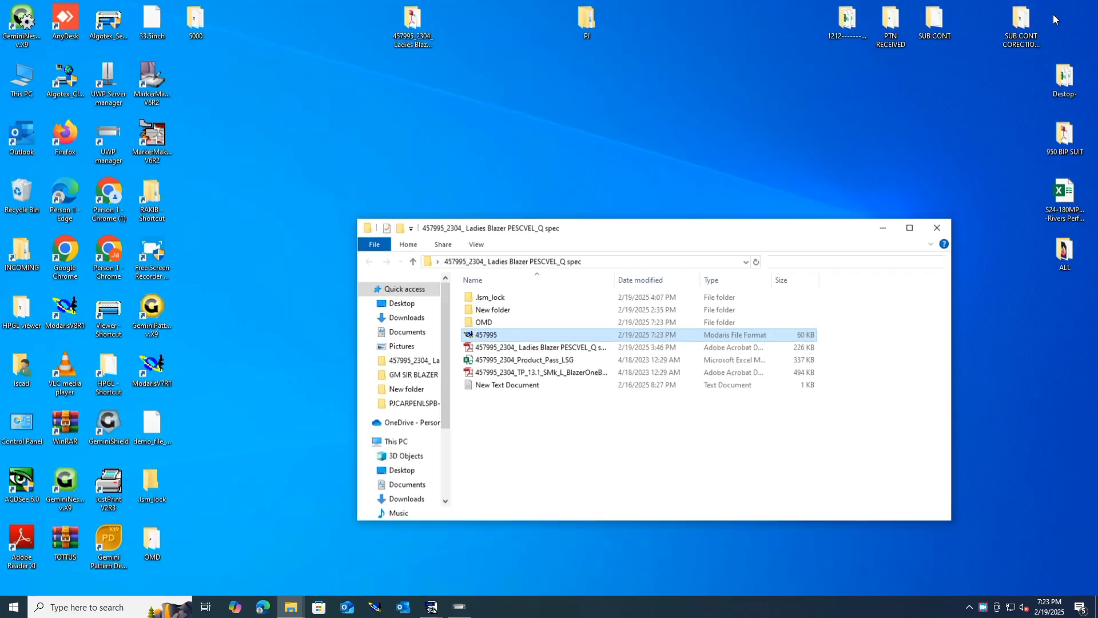
left_click(375, 607)
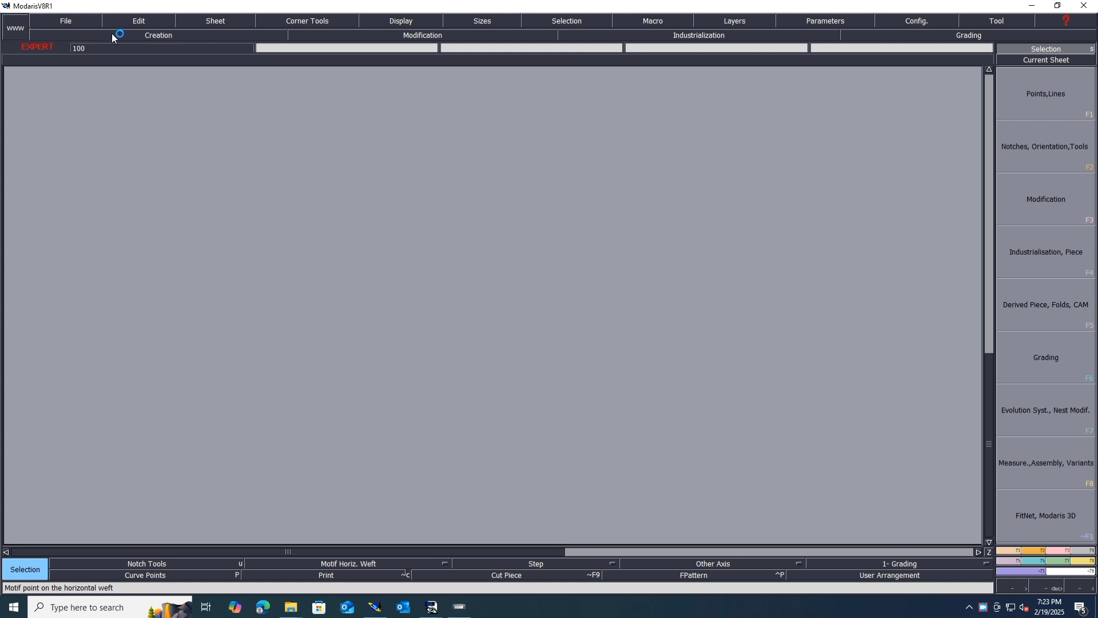
left_click(71, 21)
left_click(69, 46)
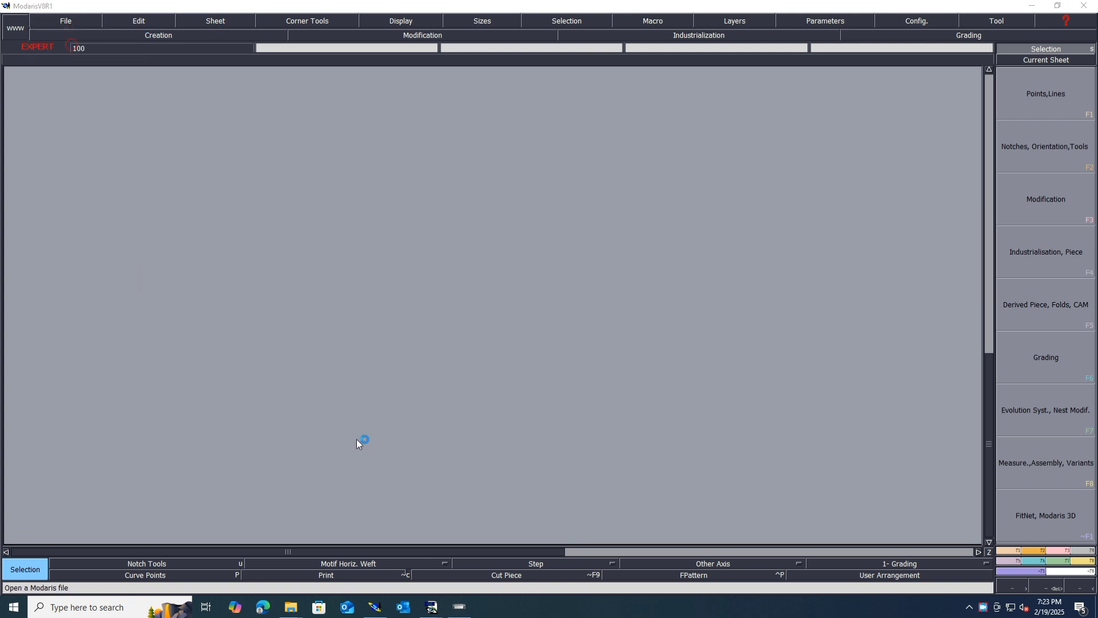
left_click(140, 129)
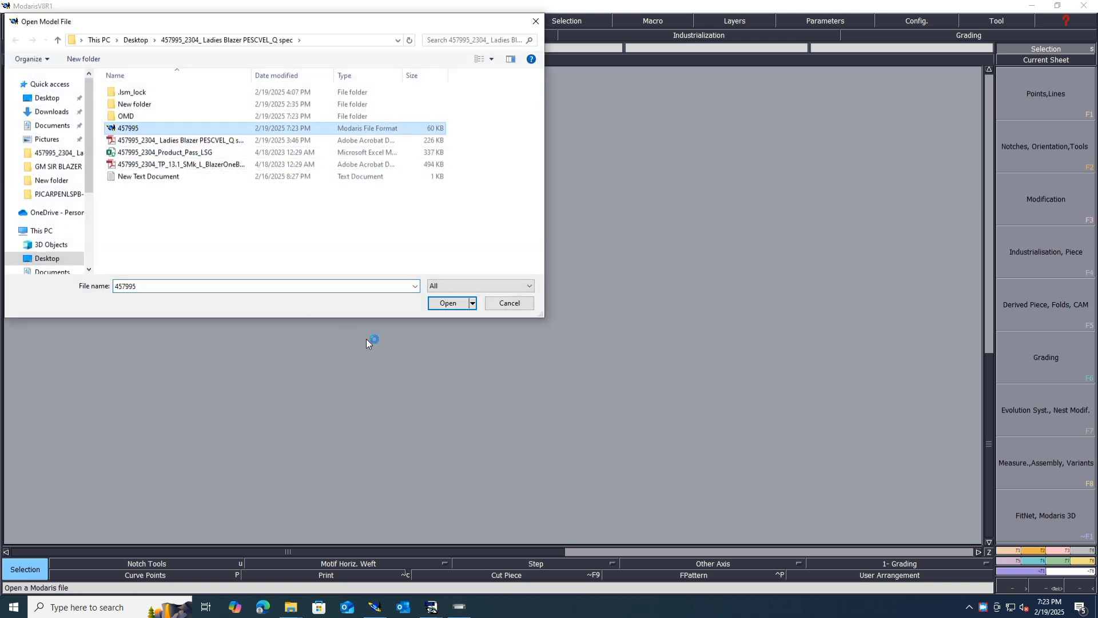
left_click(448, 303)
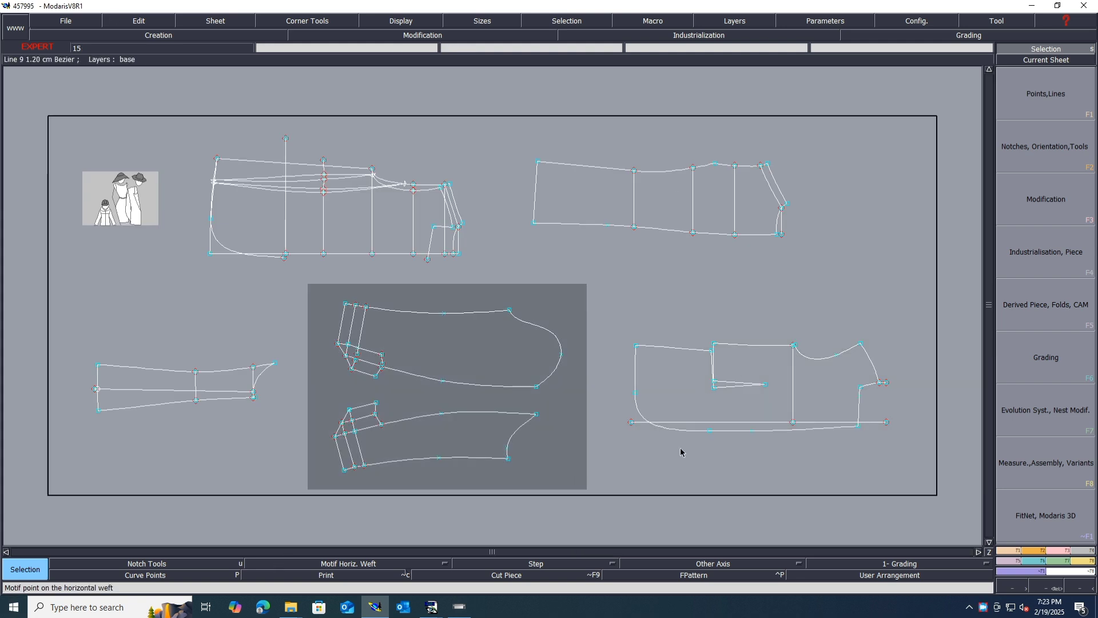
- Centre the BLOCK32 front panel sheet and apply the Ladies Blazer PESCVEL_Q spec folder as the access path for all directories
middle_click(757, 413)
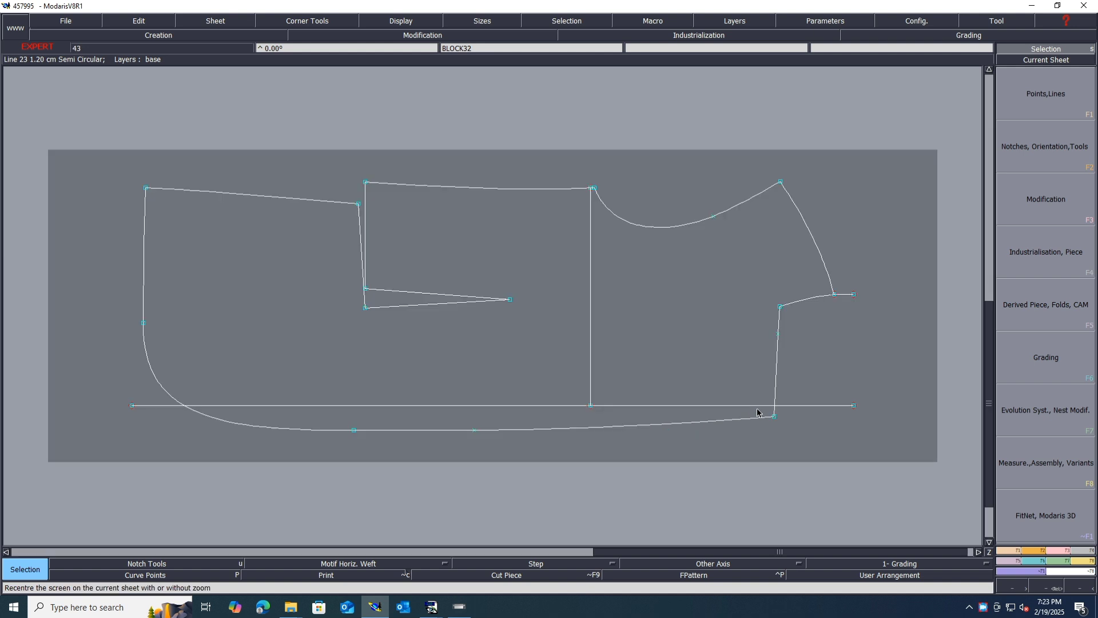
left_click(581, 358)
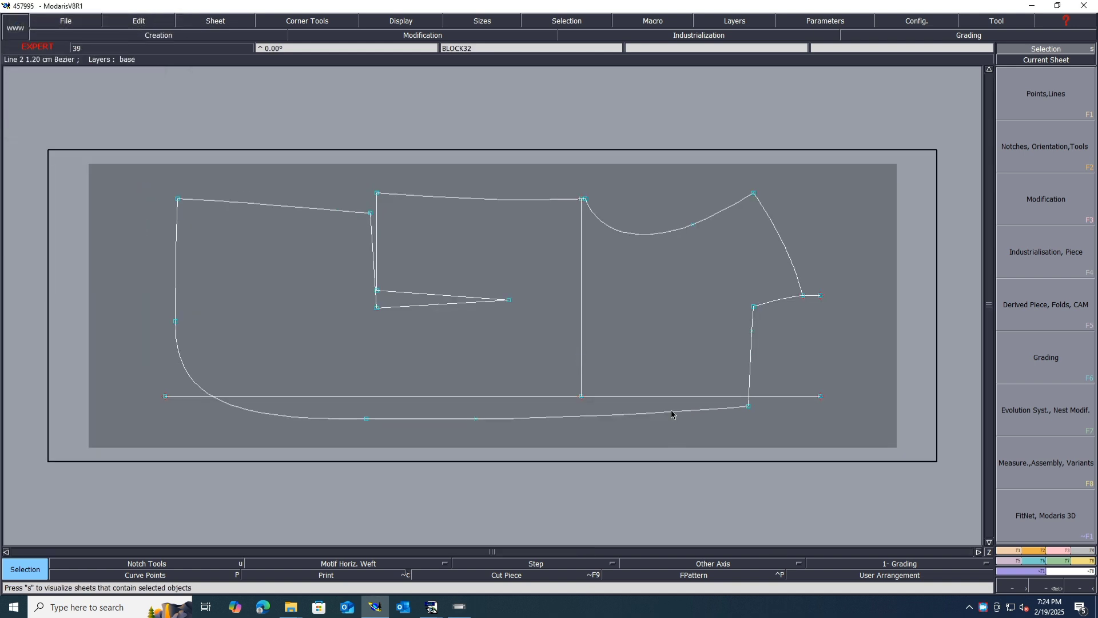
key("alt+a")
left_click(788, 25)
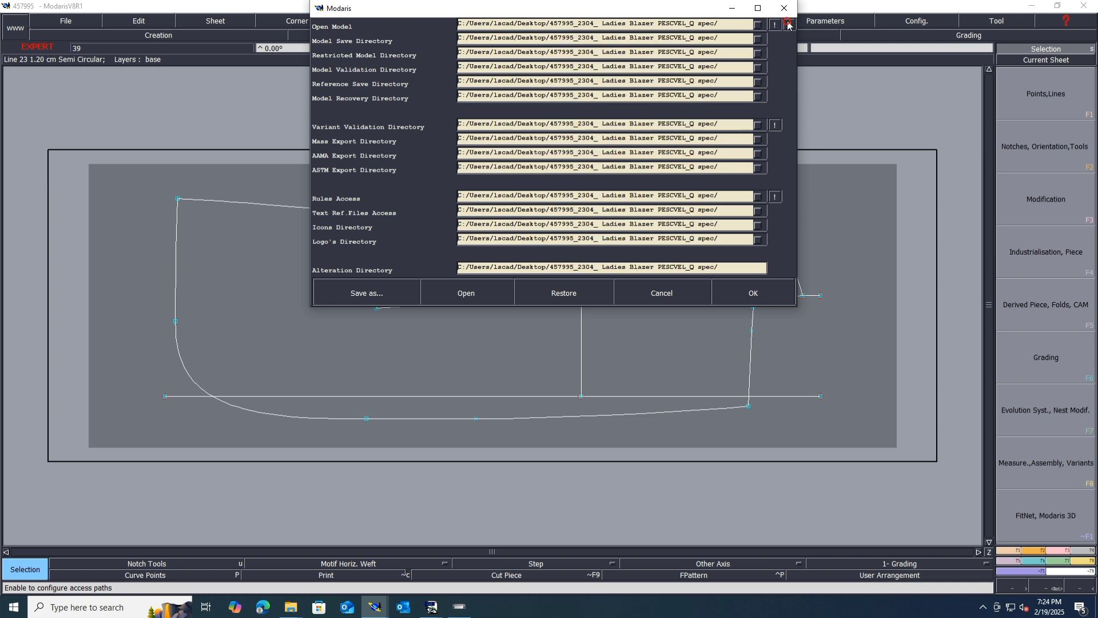
left_click(752, 290)
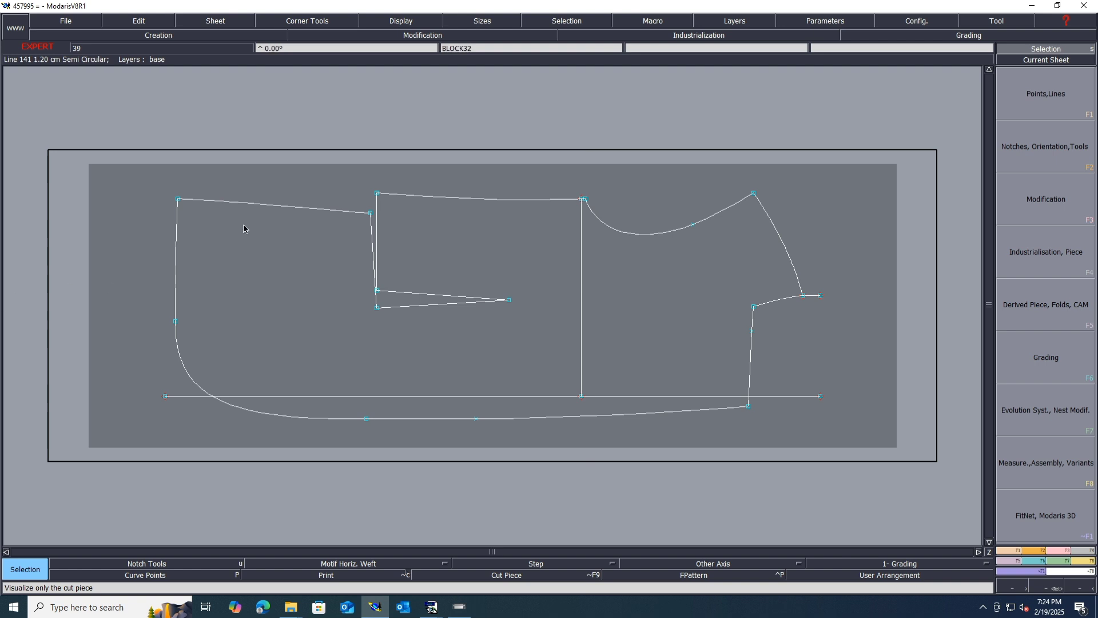
- Create a line parallel to the straight hem edge of the front panel at a distance of -2.5 cm
key("p")
left_click(177, 220)
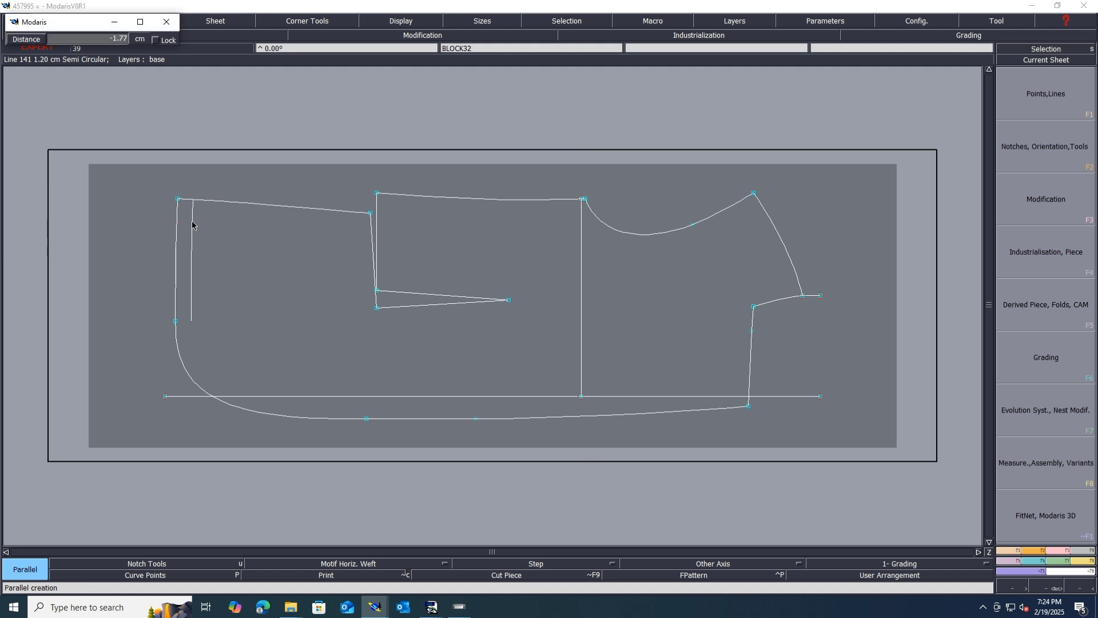
type("-2.5")
key("Return")
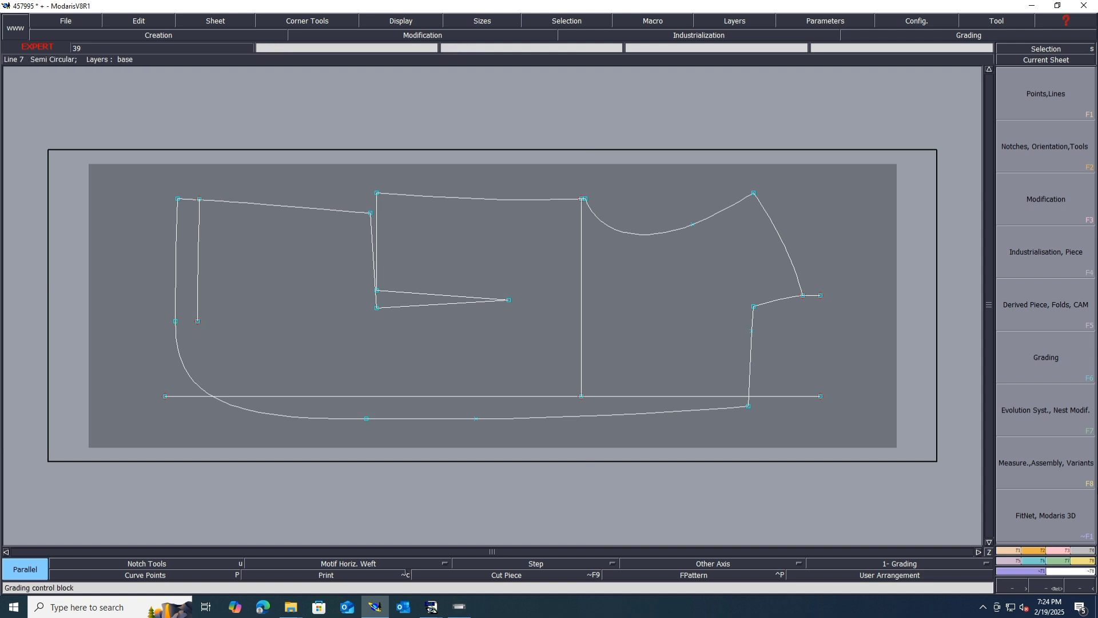
- Adjust the side seam end of the inner parallel line onto the side seam with Adjust 2 Lines
left_click(1029, 200)
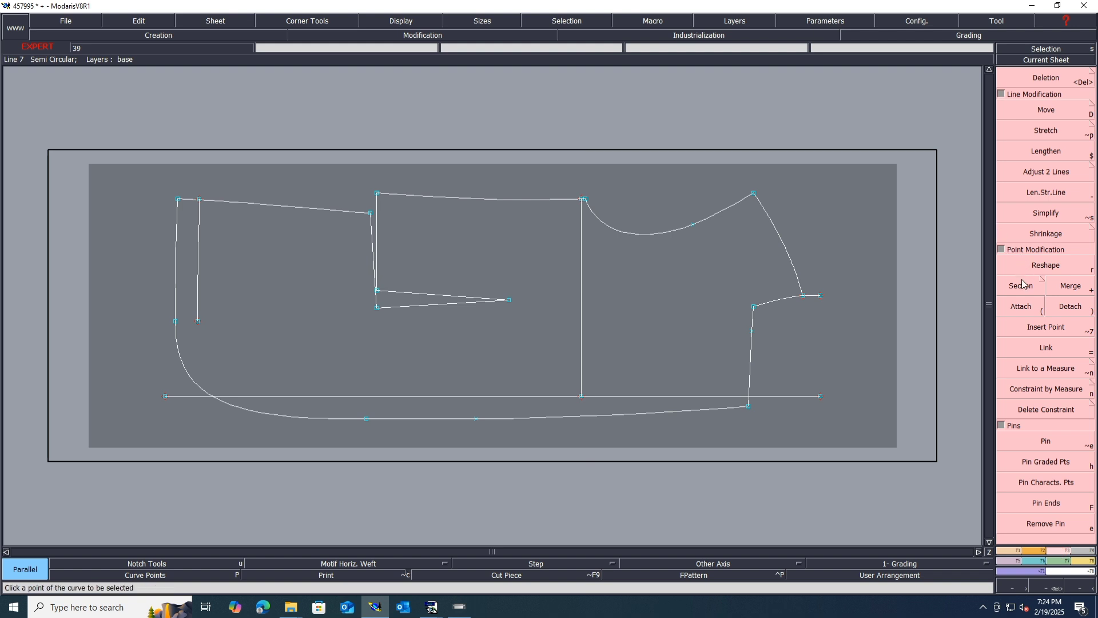
left_click(1044, 174)
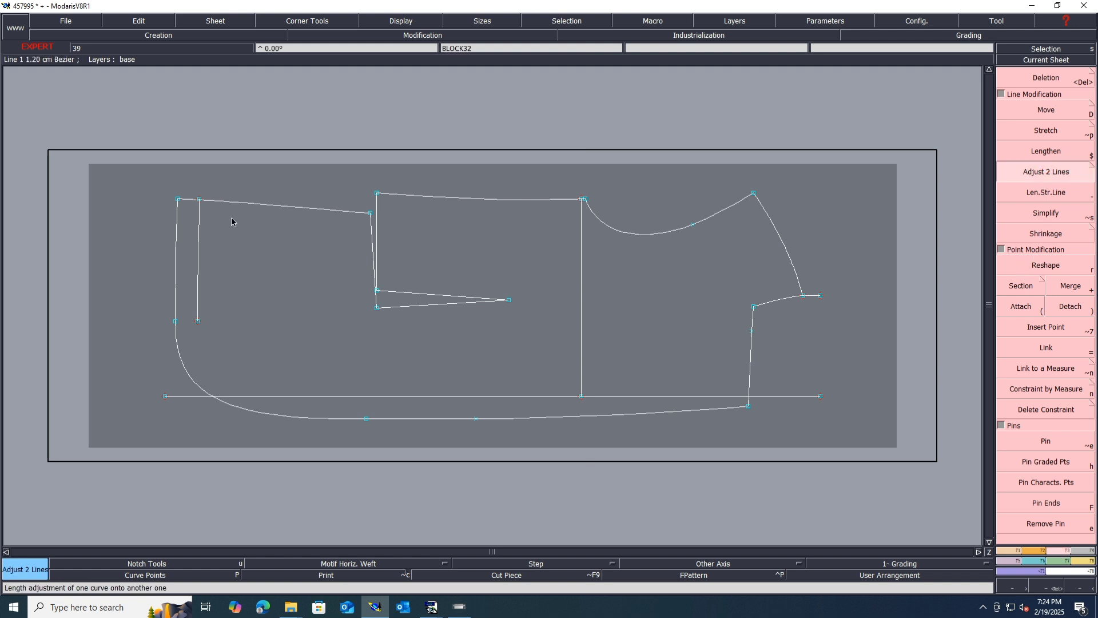
left_click(198, 206)
left_click(190, 199)
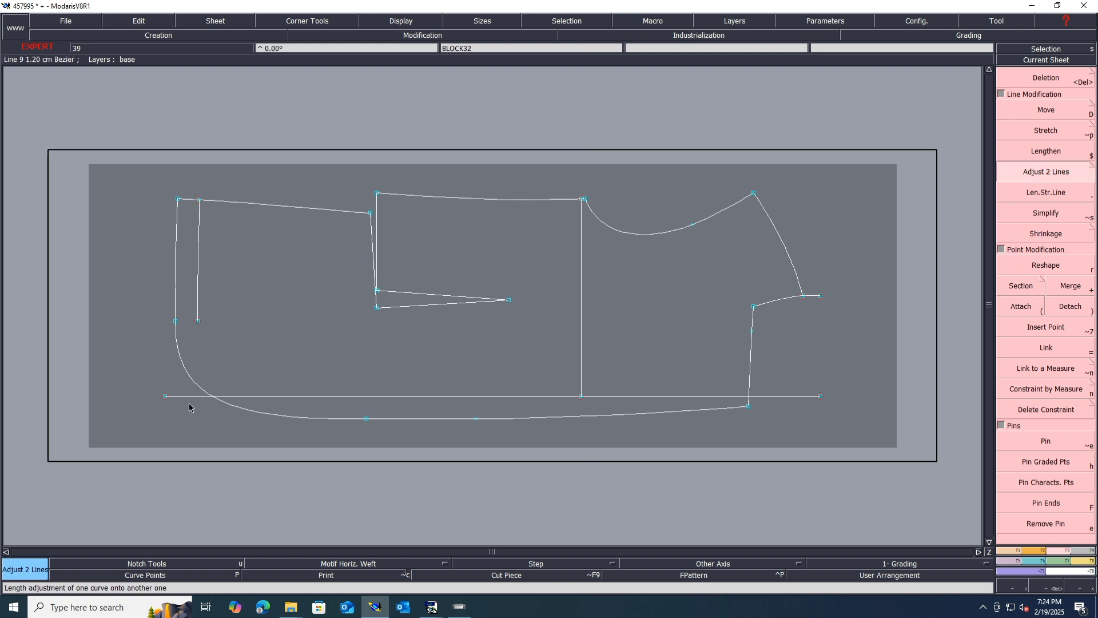
- Create a developed point on the inner parallel line, measured from its end at the side seam
key("d")
left_click(199, 199)
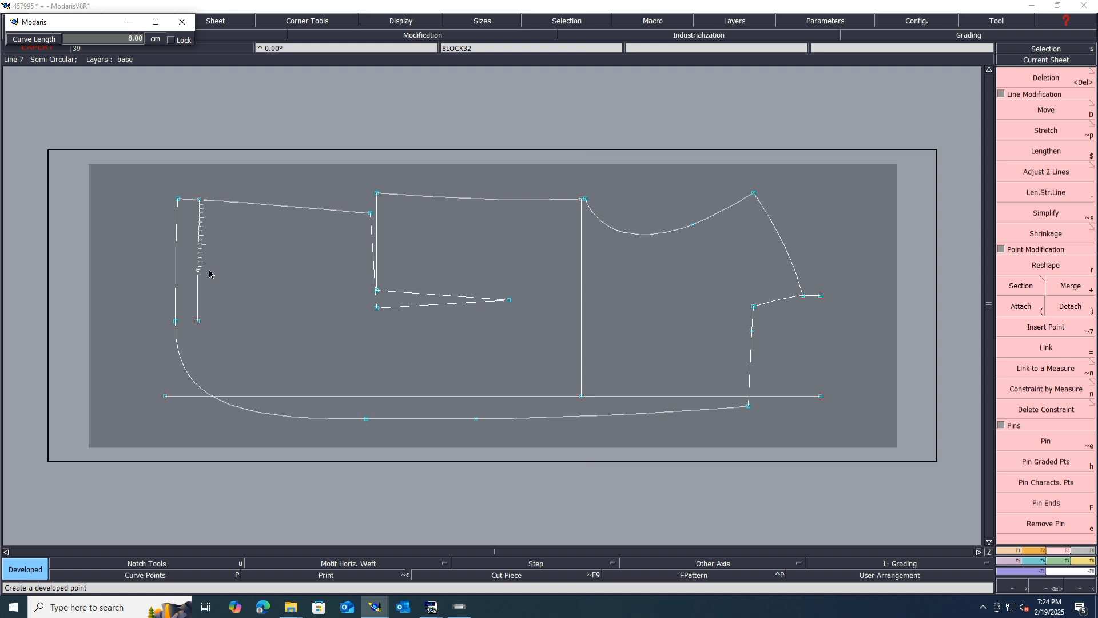
key("Down")
key("Return")
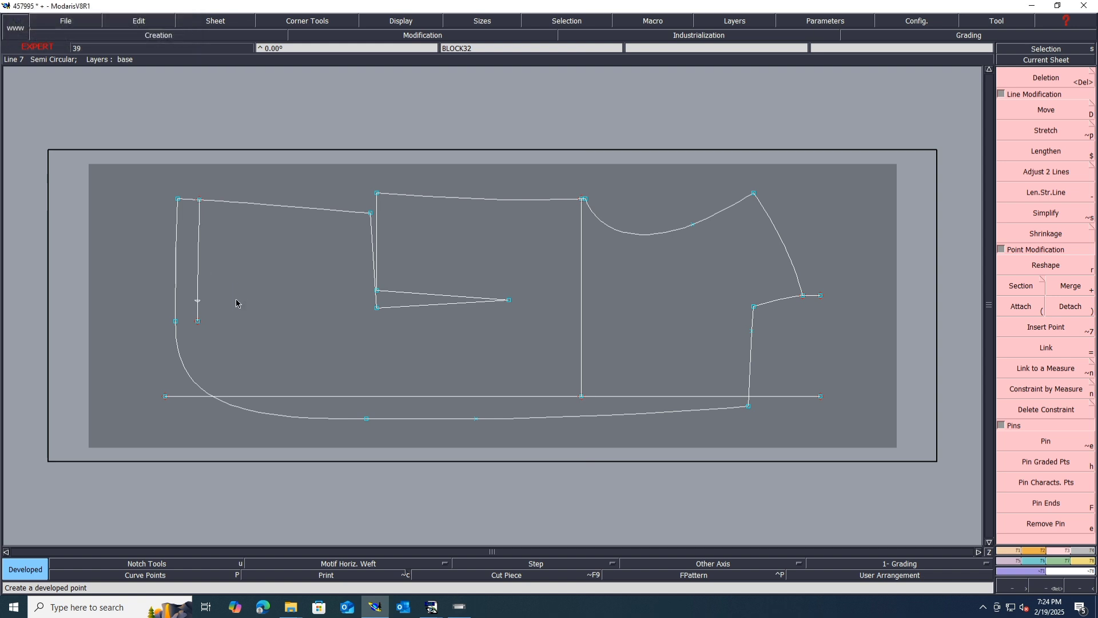
- Insert the developed point into the inner parallel line and delete the leftover end of the line beyond it
key("alt+7")
left_click(199, 303)
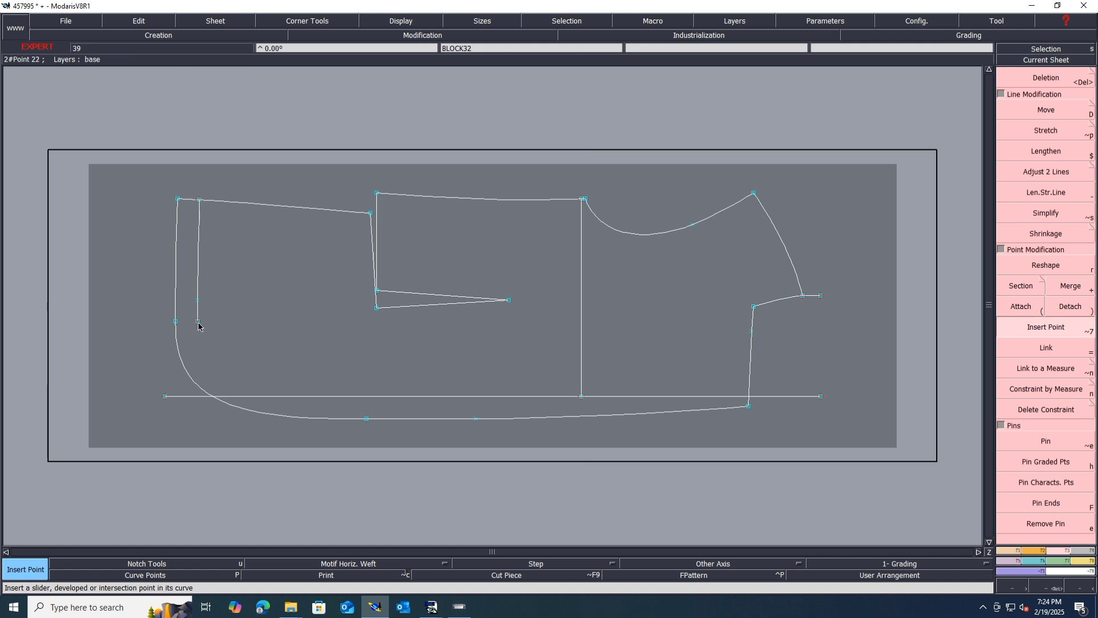
key("Delete")
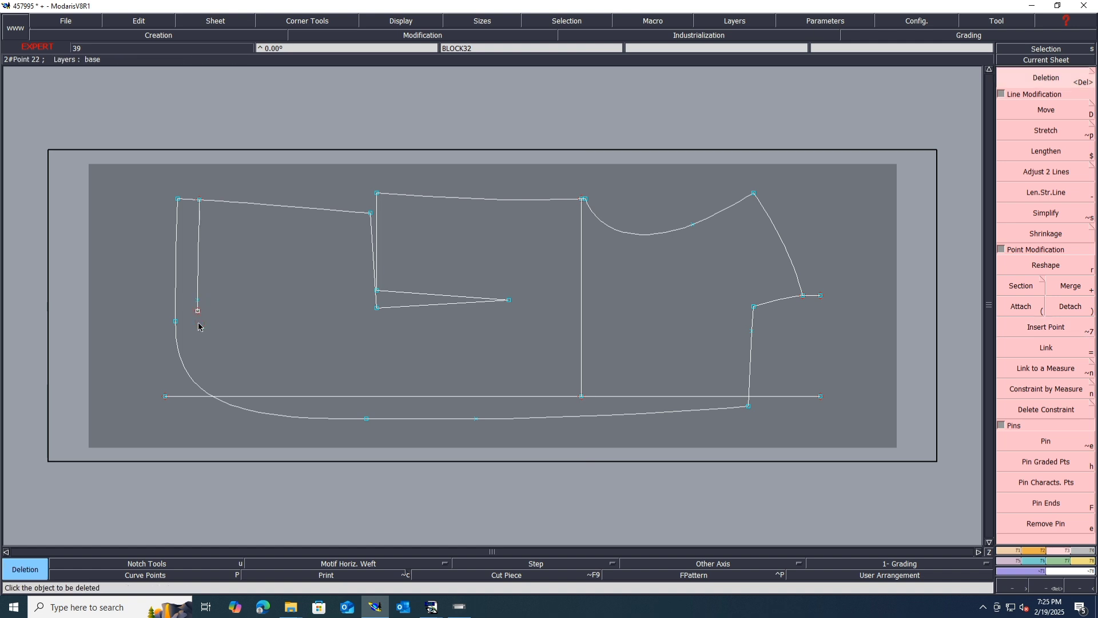
left_click(198, 313)
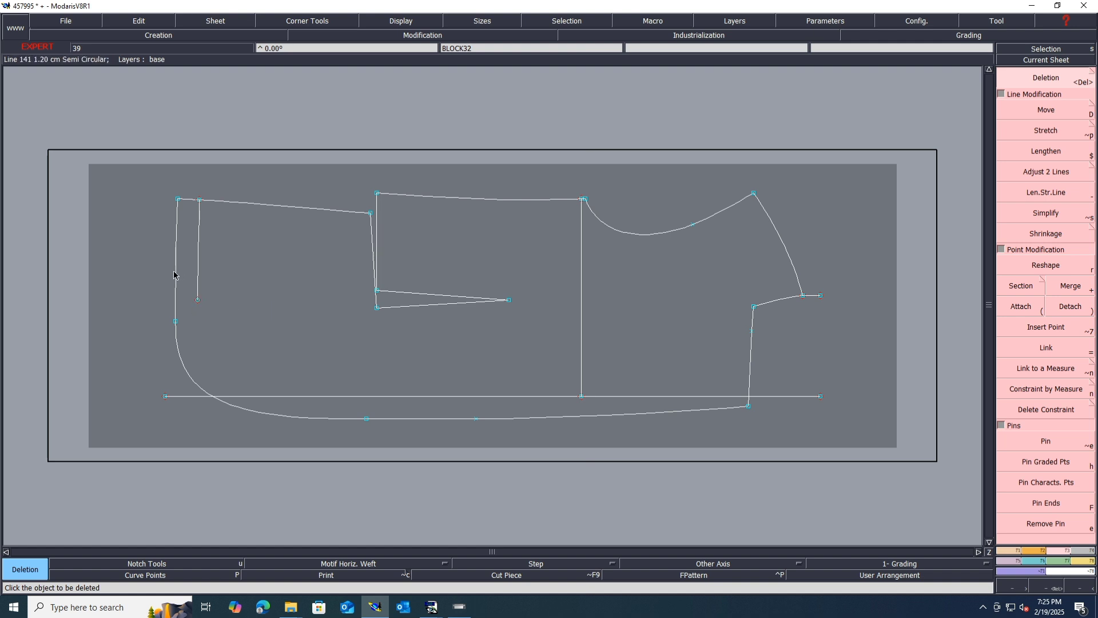
- Create a parallel 2.5 cm outside the hem edge and connect its end to the side seam corner with a straight line
key("shift+x")
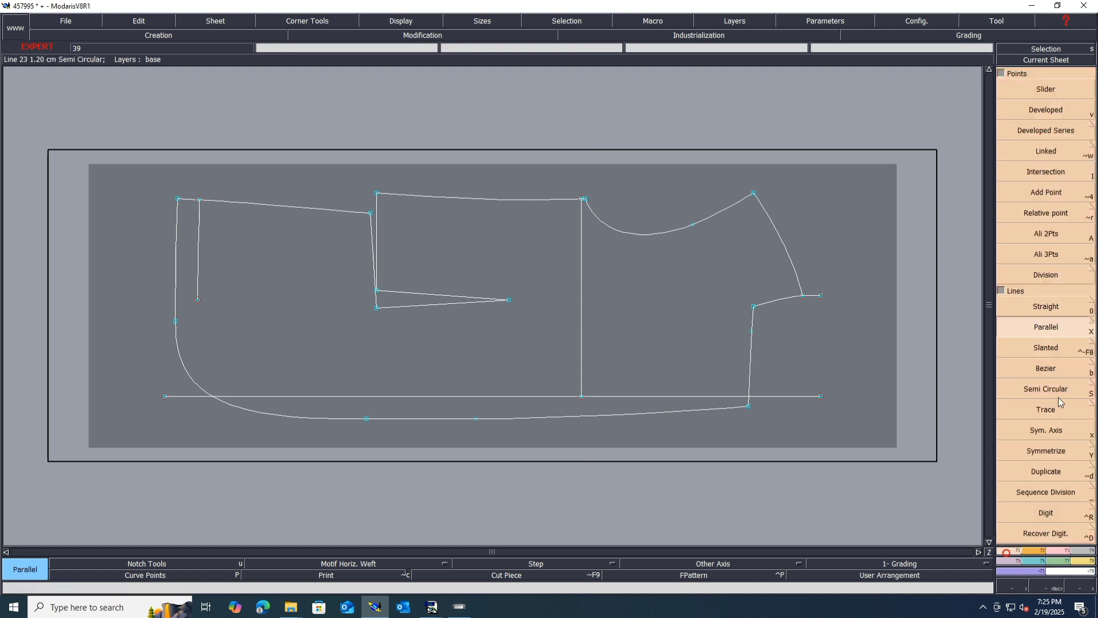
left_click(176, 273)
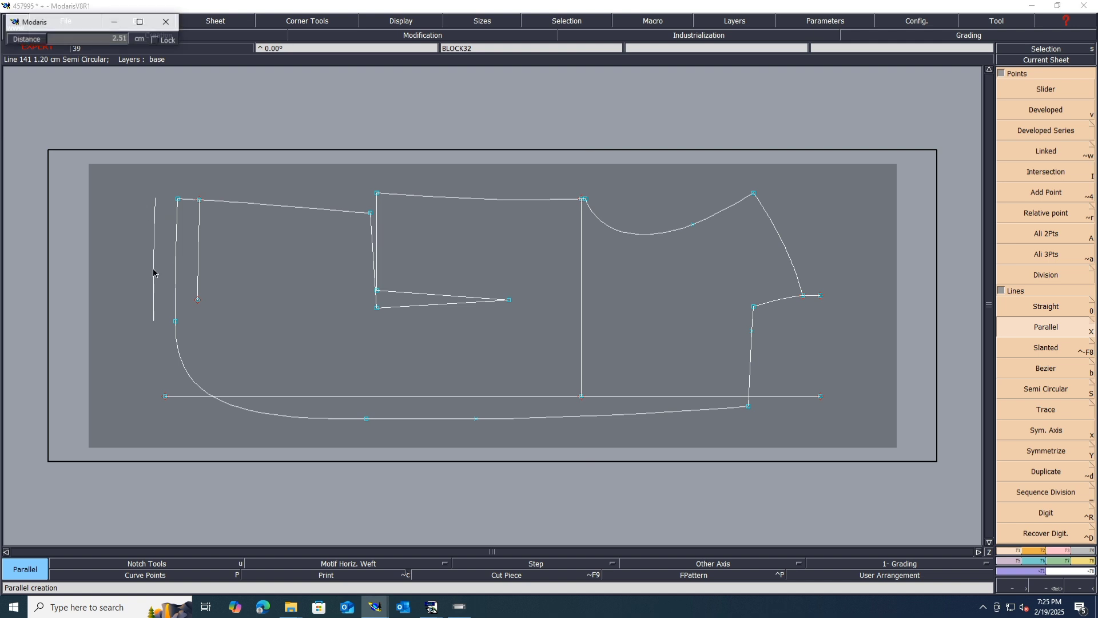
left_click(153, 269)
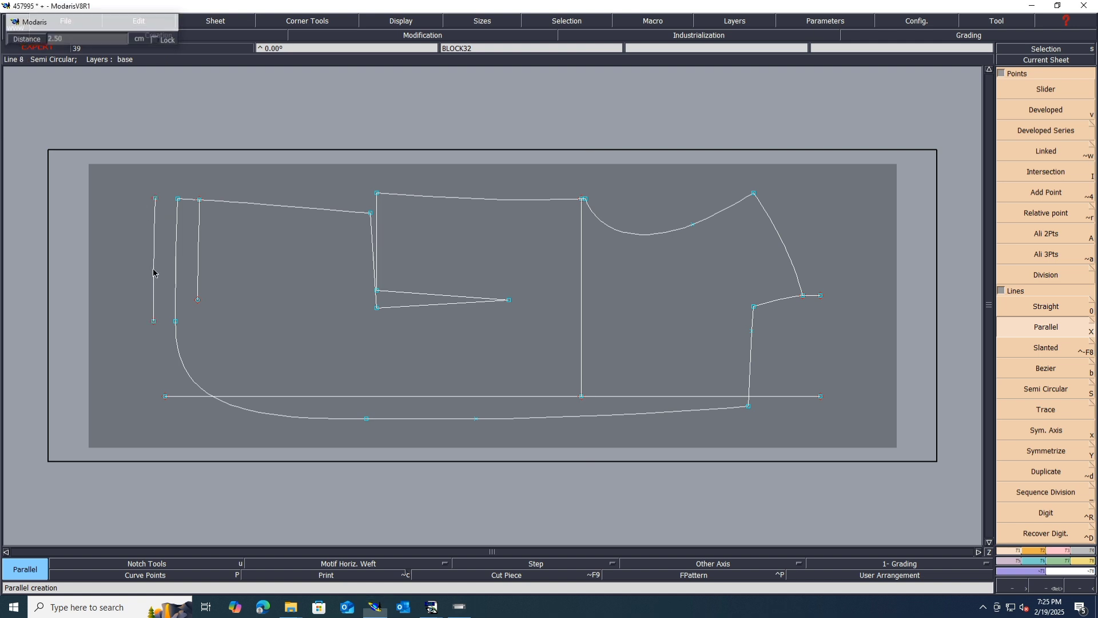
key("0")
left_click(177, 200)
left_click(155, 198)
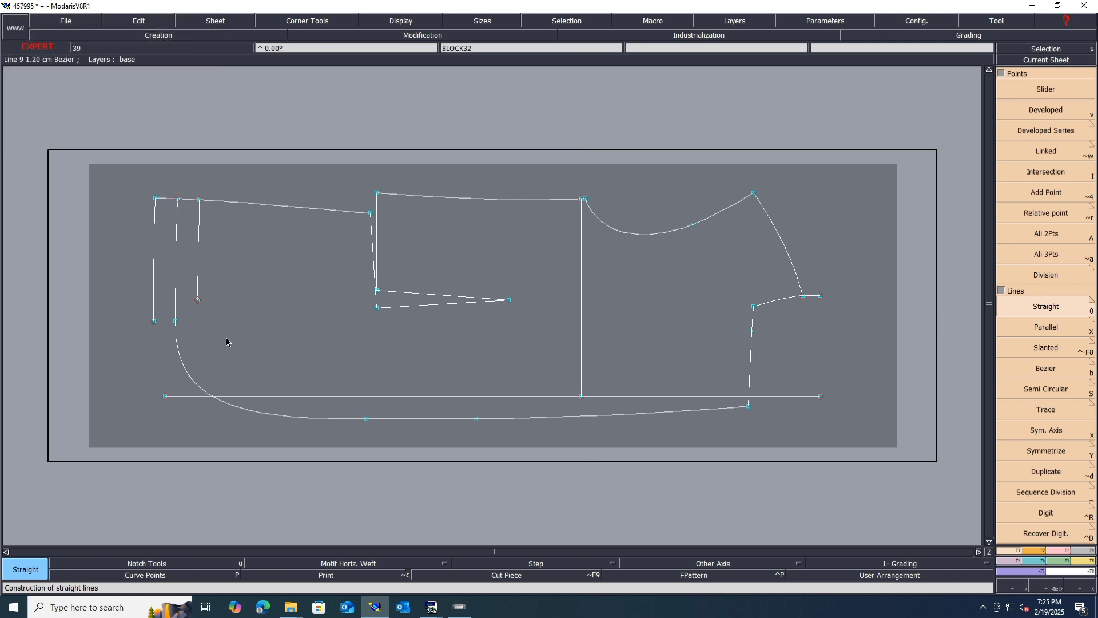
- Align the free end of the outer parallel line with the free end of the inner one using Ali 2Pts
key("shift+a")
left_click(197, 299)
left_click(153, 321)
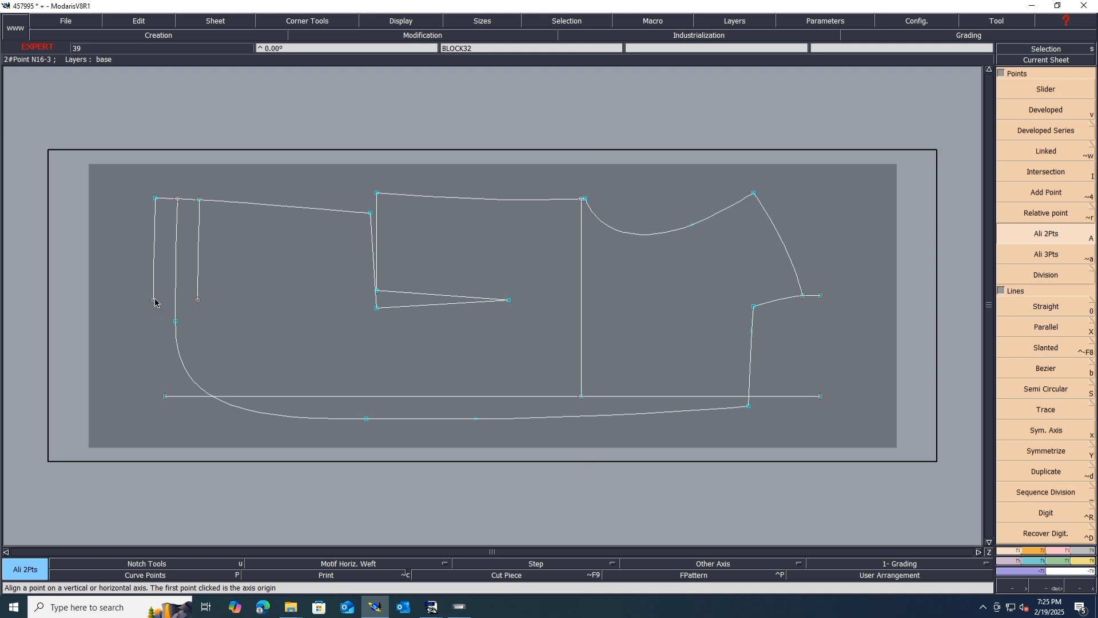
- Close the hem rectangle with a straight line between the two aligned ends and save the model
key("0")
left_click(153, 299)
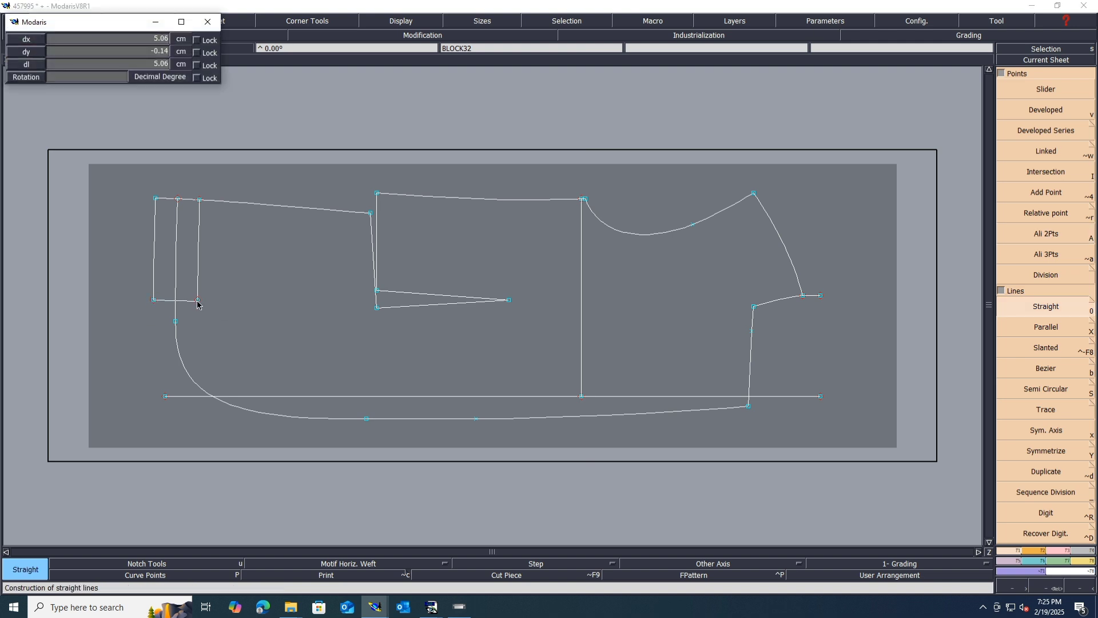
left_click(197, 299)
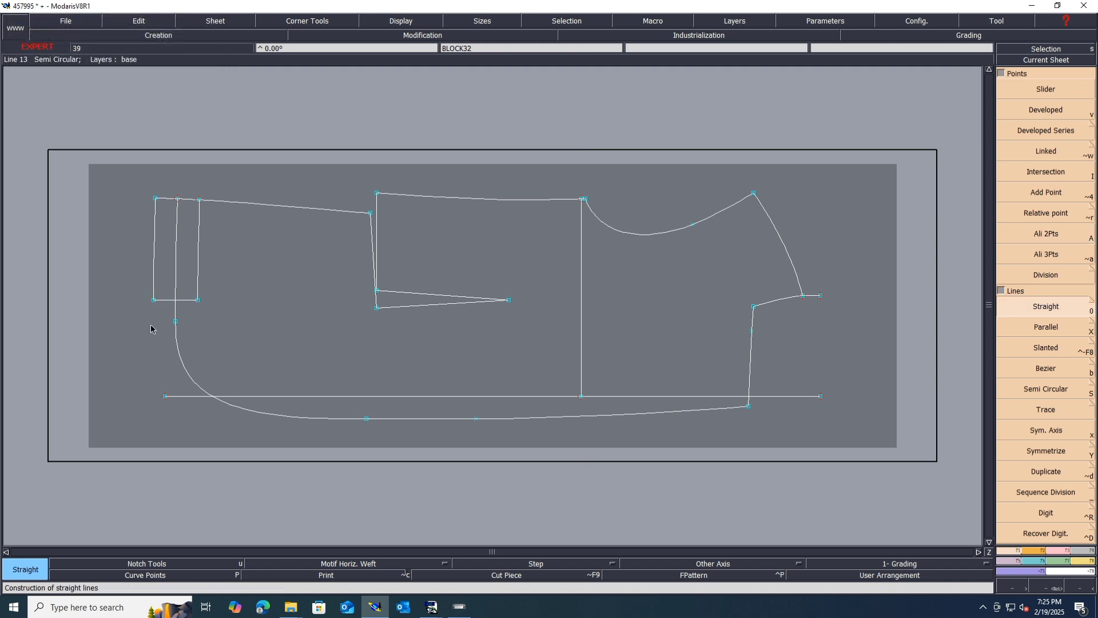
key("ctrl+s")
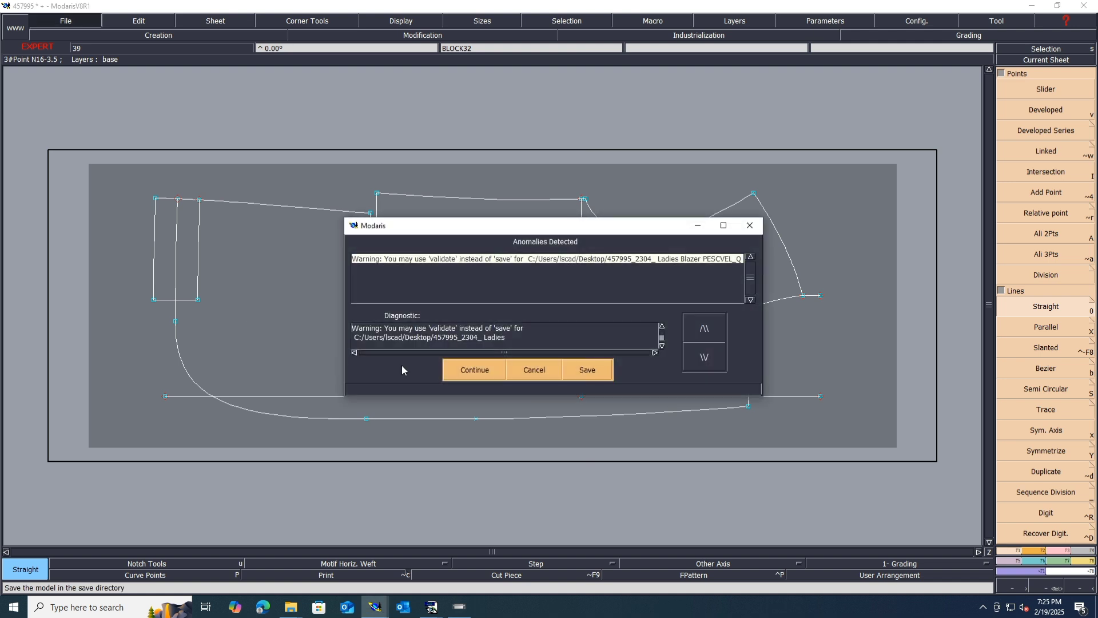
left_click(478, 366)
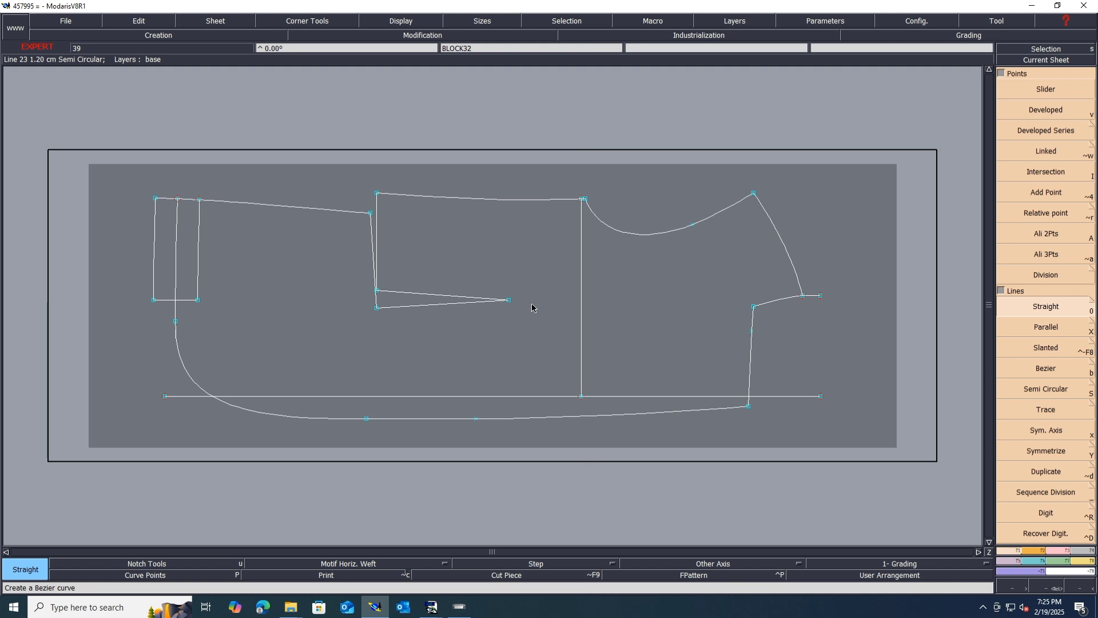
- Check the front and back blazer sketches in the BlazerOneButton tech pack in Adobe Reader, and return to Modaris
left_click(438, 608)
left_click(469, 561)
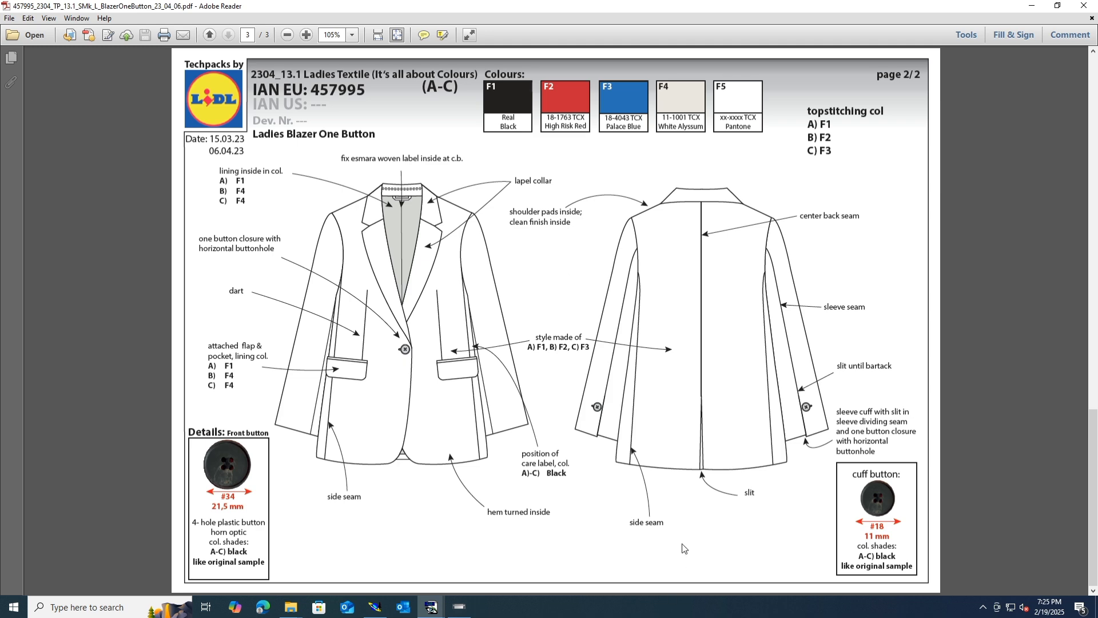
left_click(374, 608)
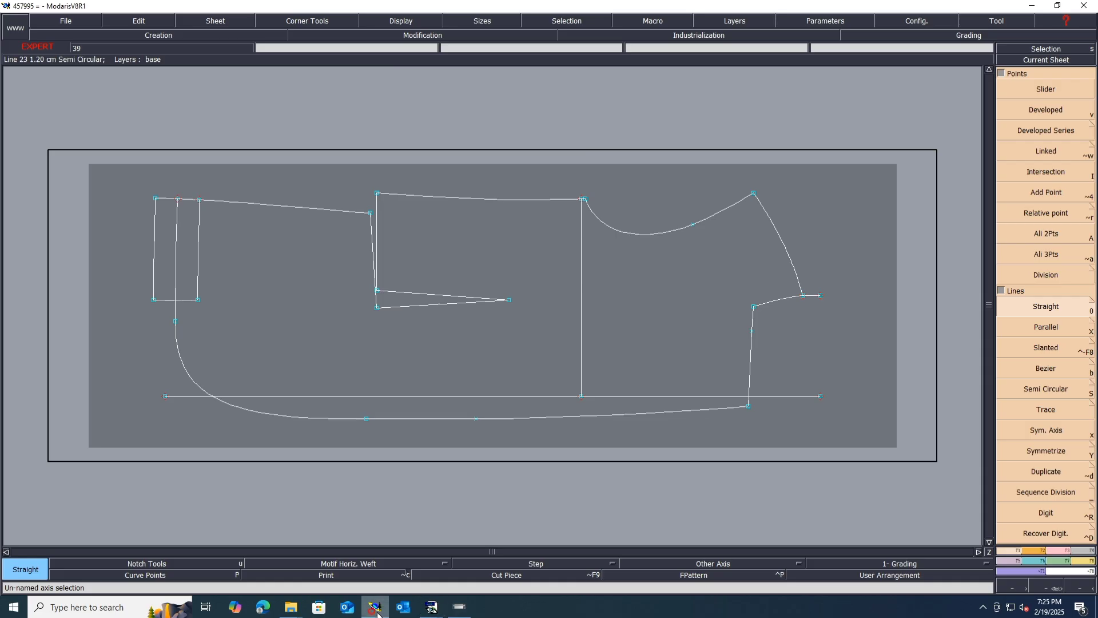
- Create a developed point on the gorge line of the front panel, measured from its inner corner at the neckline
key("v")
left_click(753, 315)
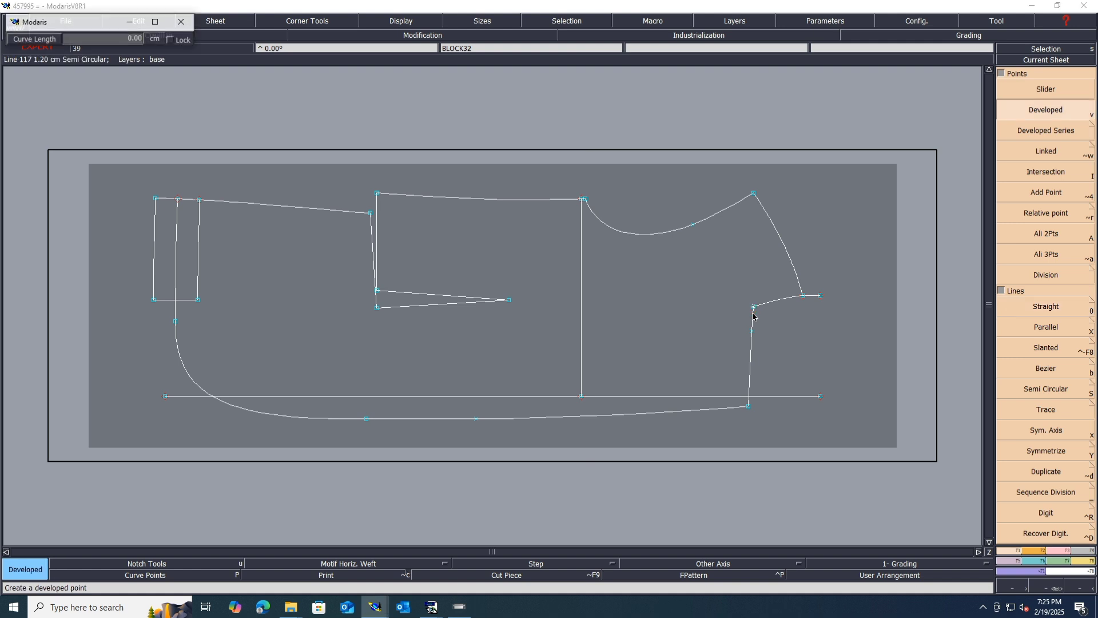
key("BackSpace")
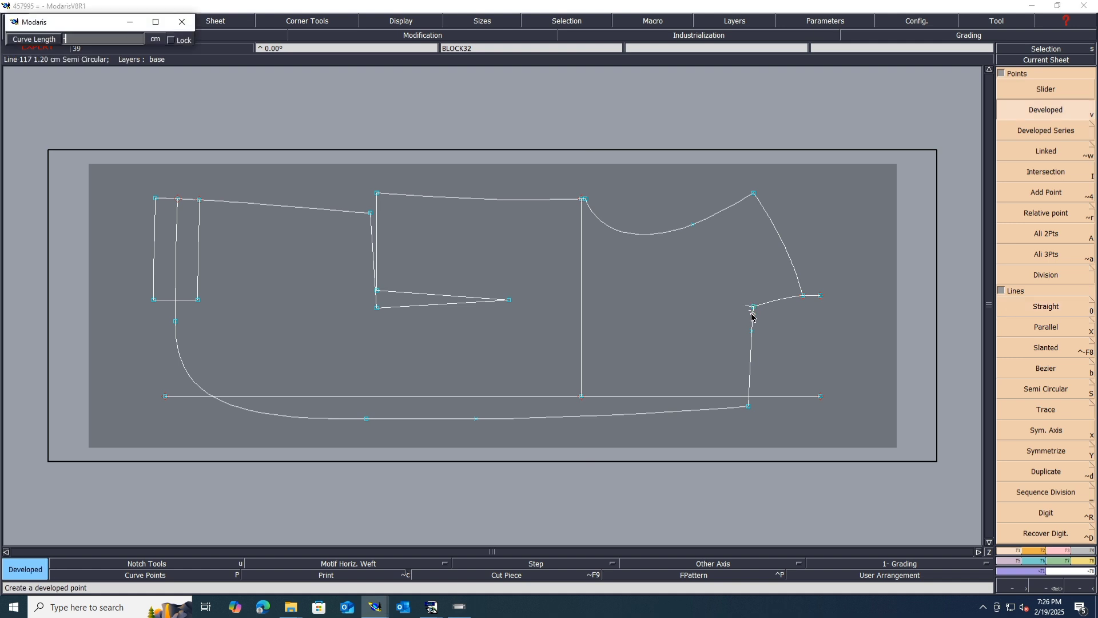
key("Return")
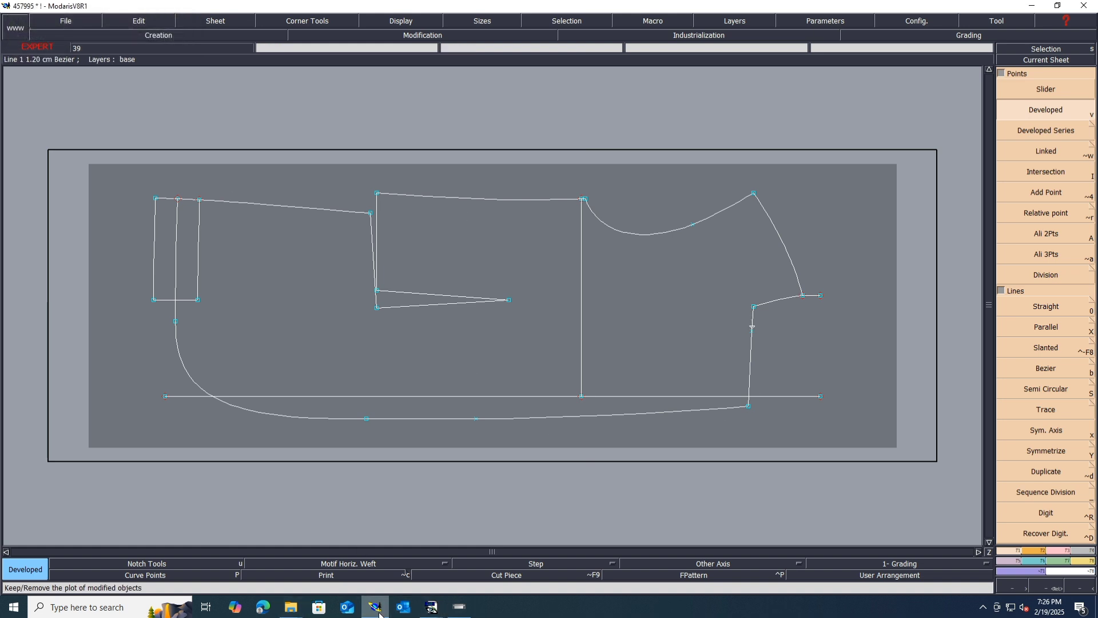
- Review the blazer measurement spec in Adobe Reader and highlight the 5.0 Overlapping at CF value in the yellow size column
mouse_move(433, 607)
left_click(369, 558)
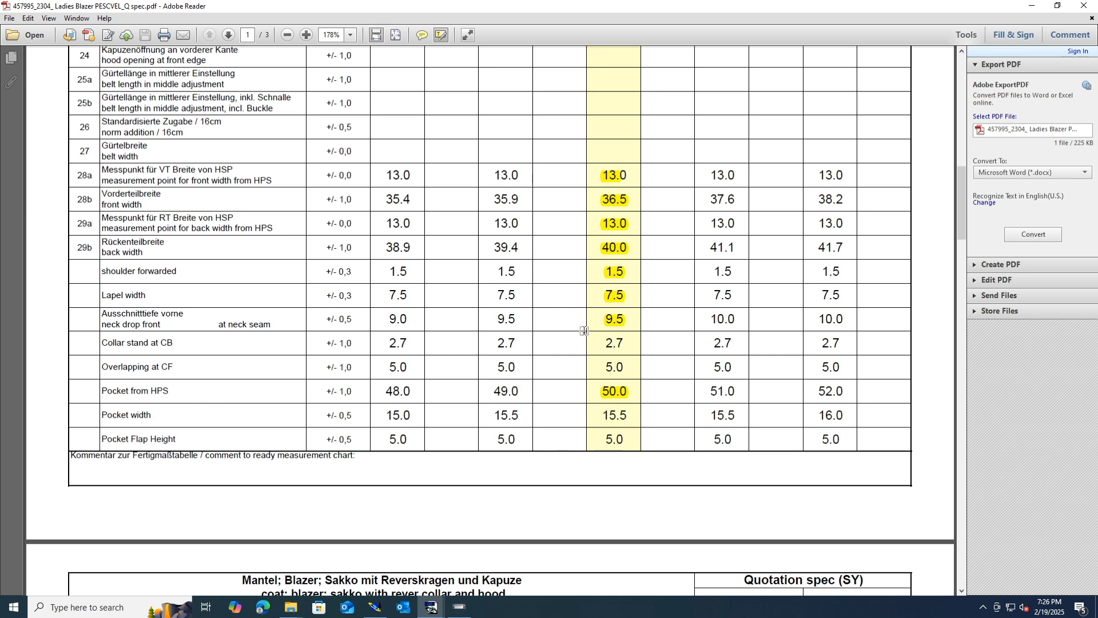
scroll(580, 332, "up", 6)
scroll(581, 331, "up", 5)
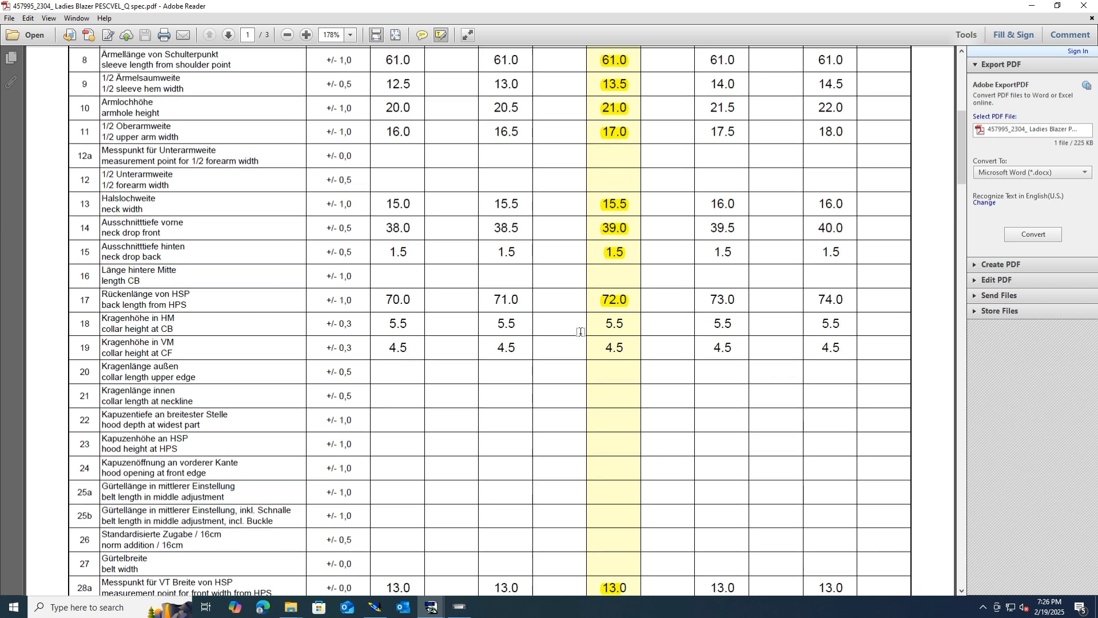
scroll(580, 331, "down", 3)
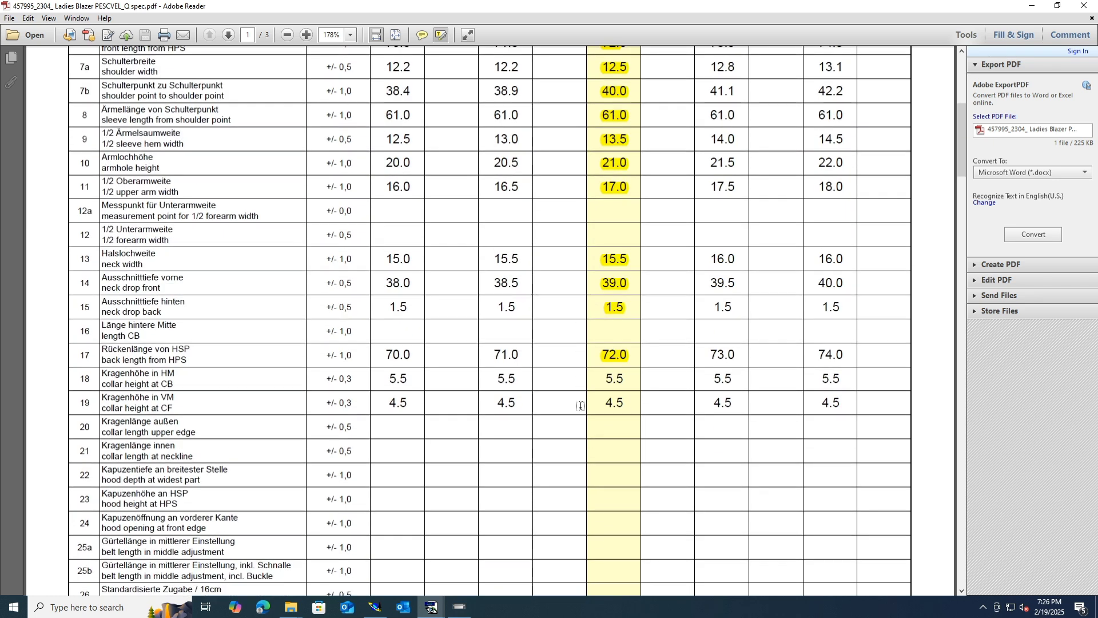
scroll(584, 410, "down", 7)
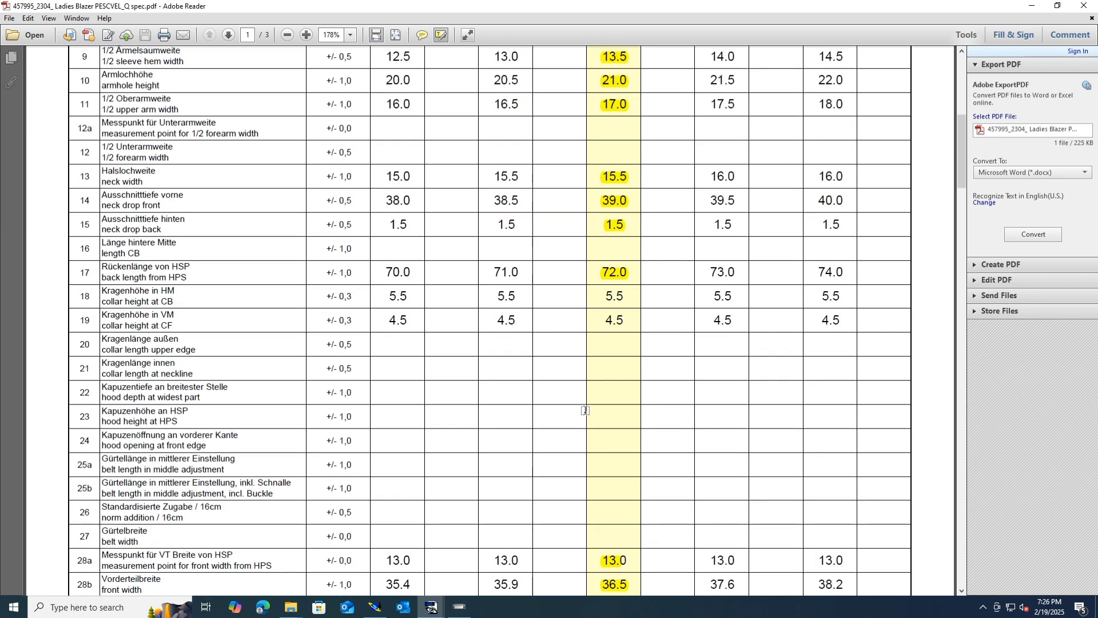
scroll(586, 406, "down", 1)
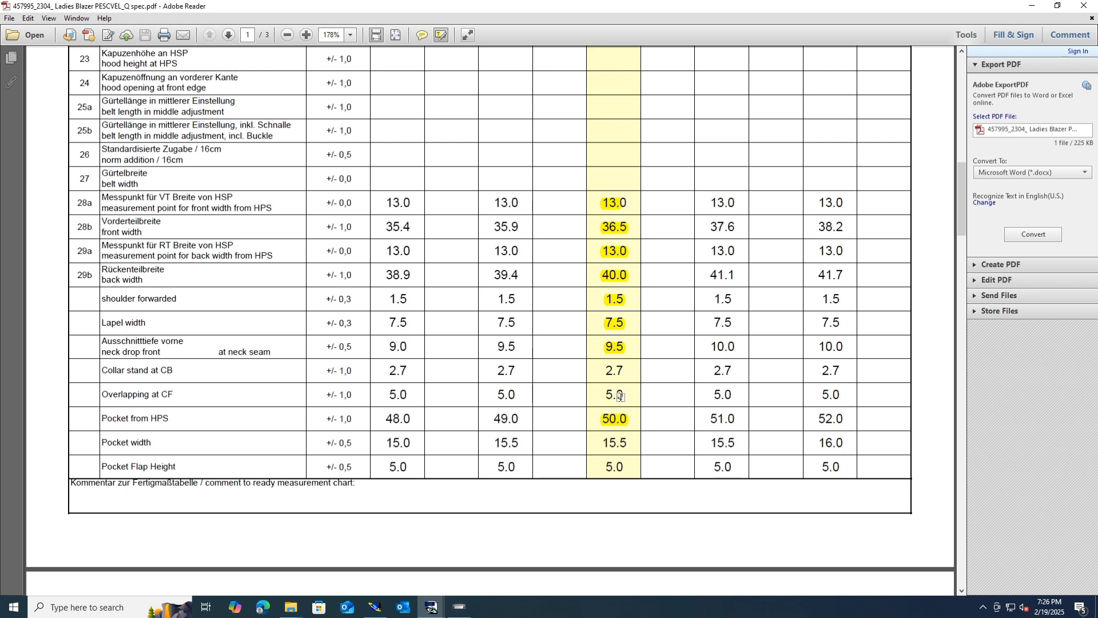
left_click_drag(632, 395, 597, 395)
- Return to Modaris, measure the overlap between the front edge and the centre-front line with a temporary measure, and save the model
left_click(384, 608)
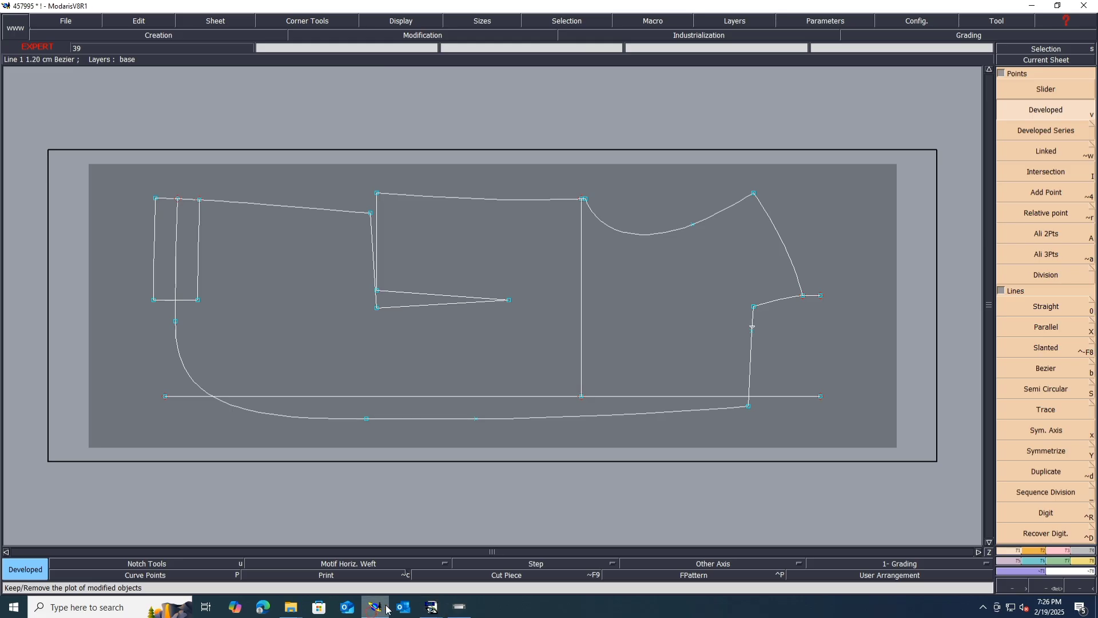
key("l")
left_click(367, 419)
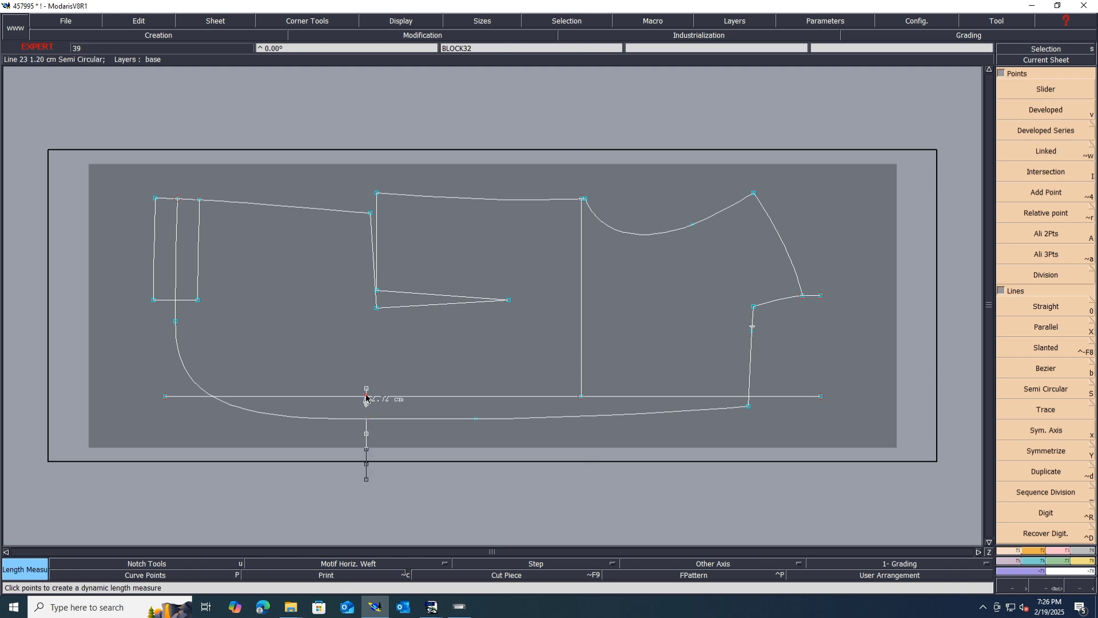
left_click(365, 396)
key("ctrl+z")
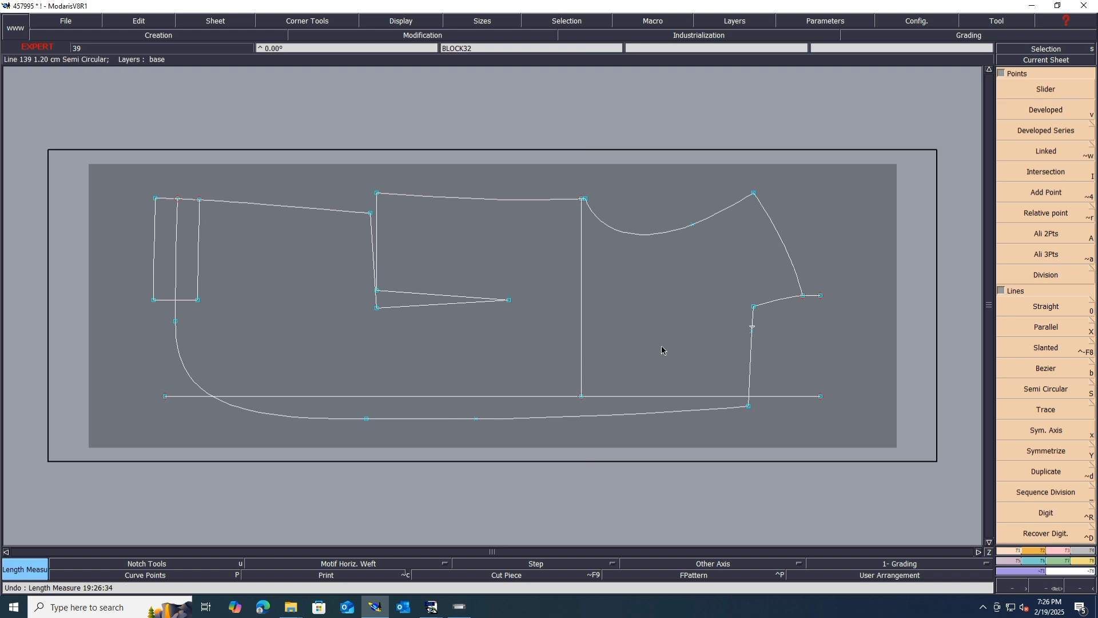
key("ctrl+s")
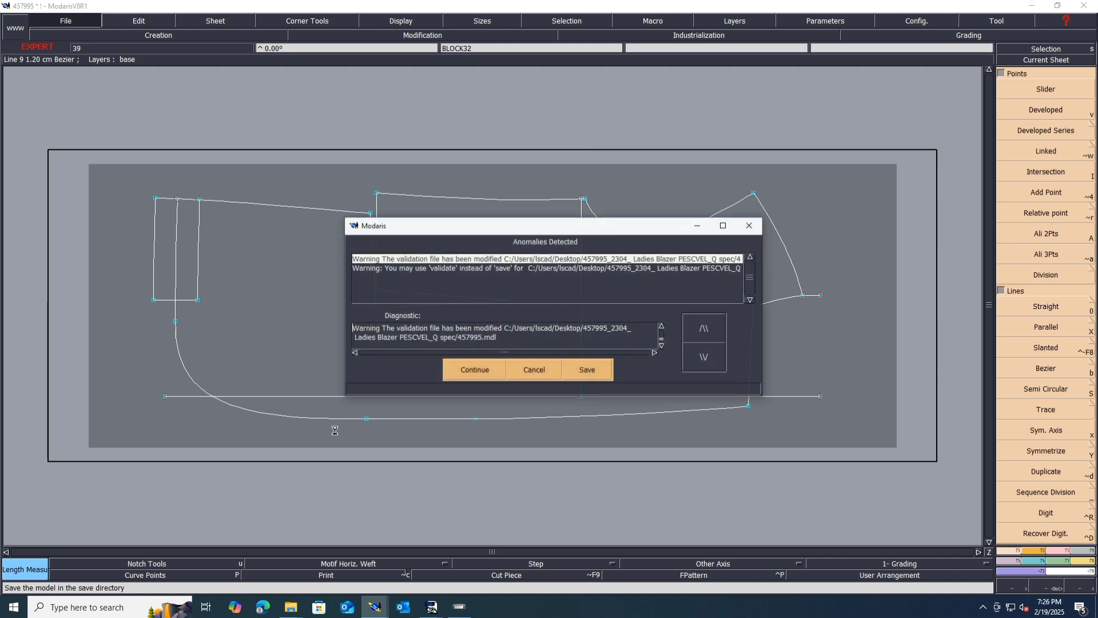
left_click(468, 373)
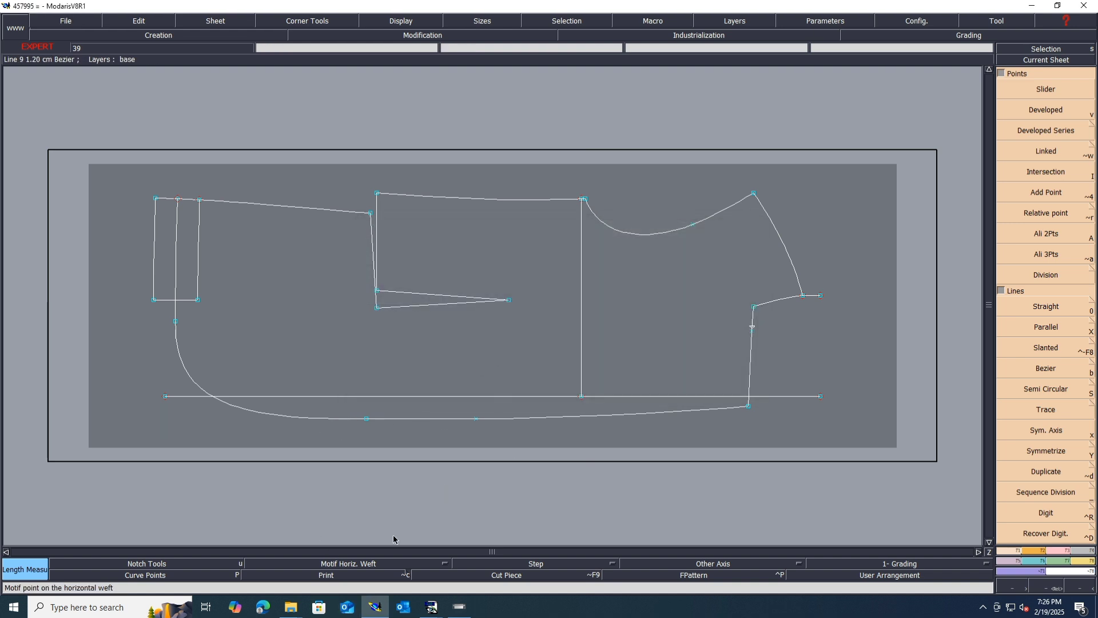
- Draw a straight roll line from the developed point on the gorge line to the break point on the front edge
mouse_move(381, 613)
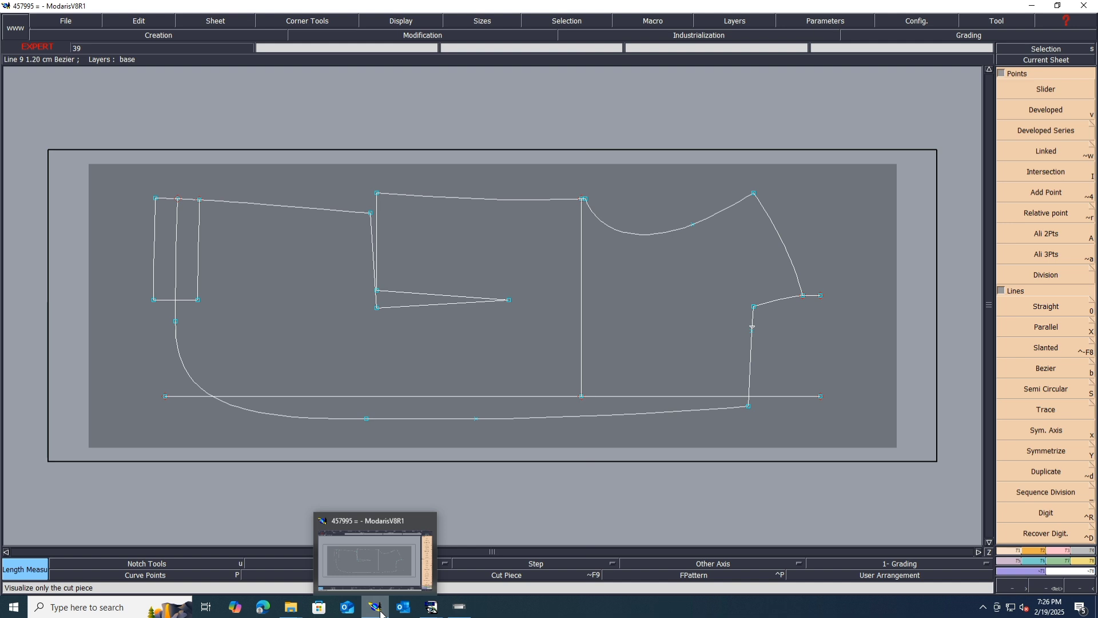
mouse_move(432, 607)
mouse_move(404, 558)
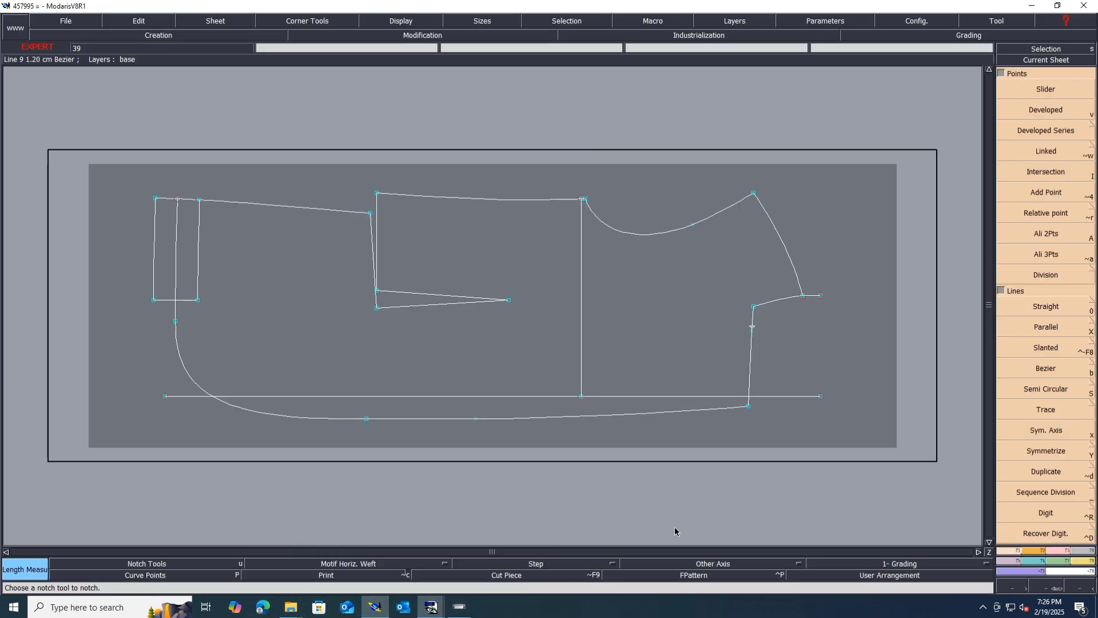
left_click(753, 327)
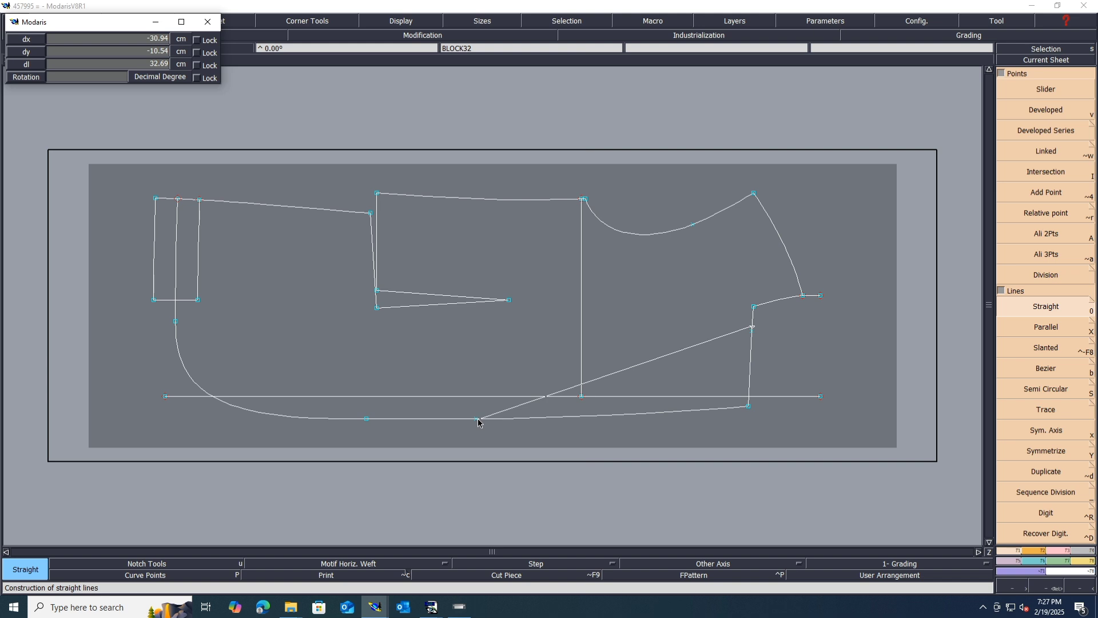
left_click(478, 420)
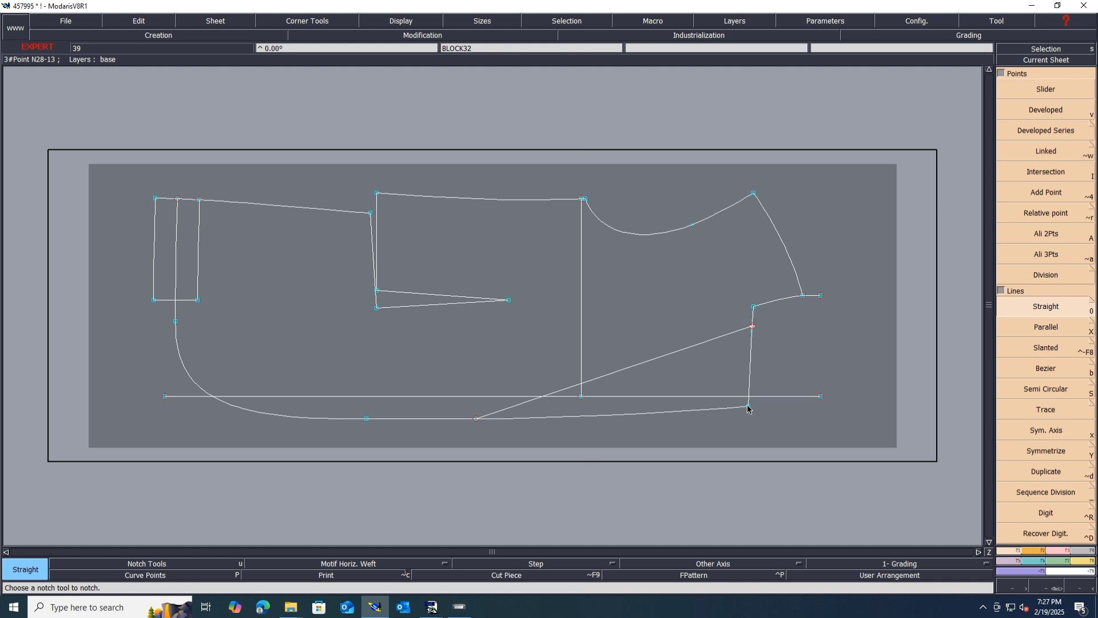
- Create a developed point on the gorge line 3.50 cm from the outer lapel corner and save the model
key("v")
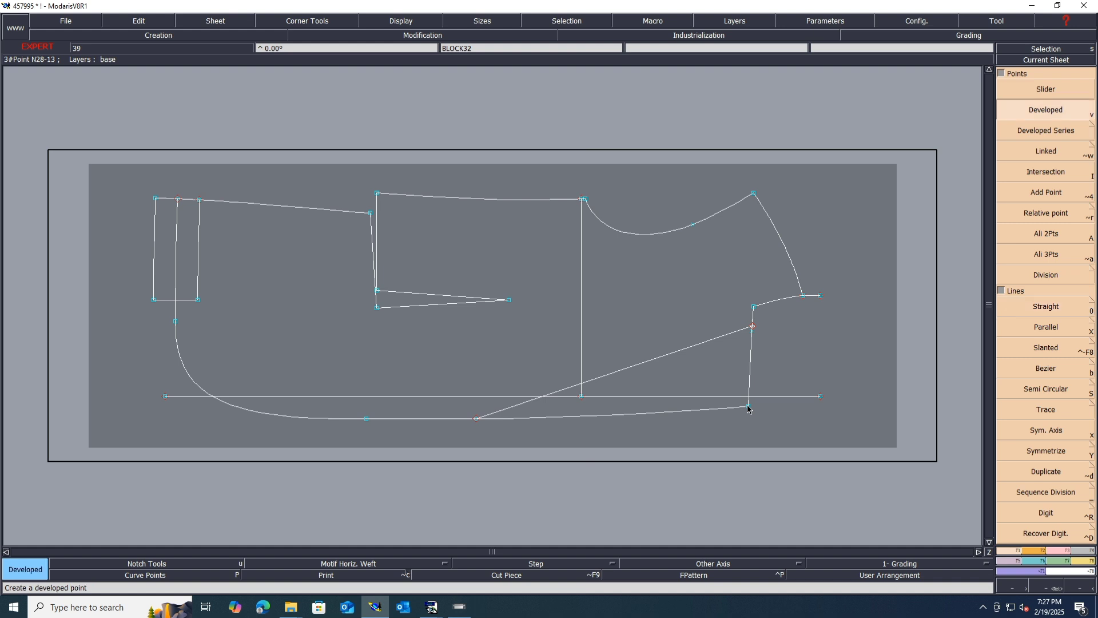
left_click(749, 402)
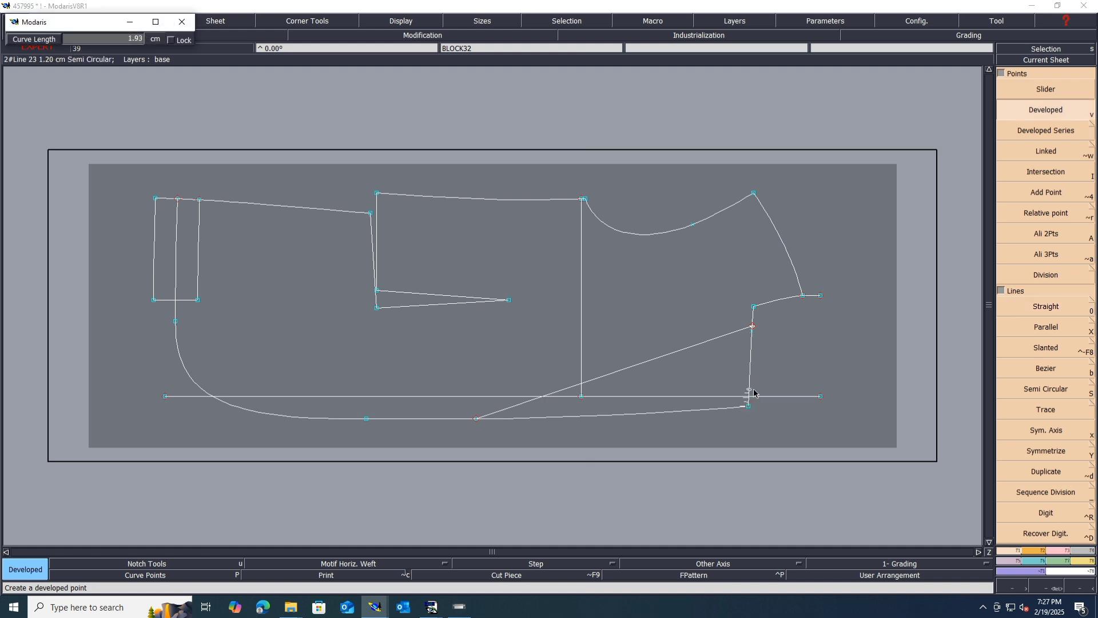
type("-2.20")
type("3")
type(".")
key("Return")
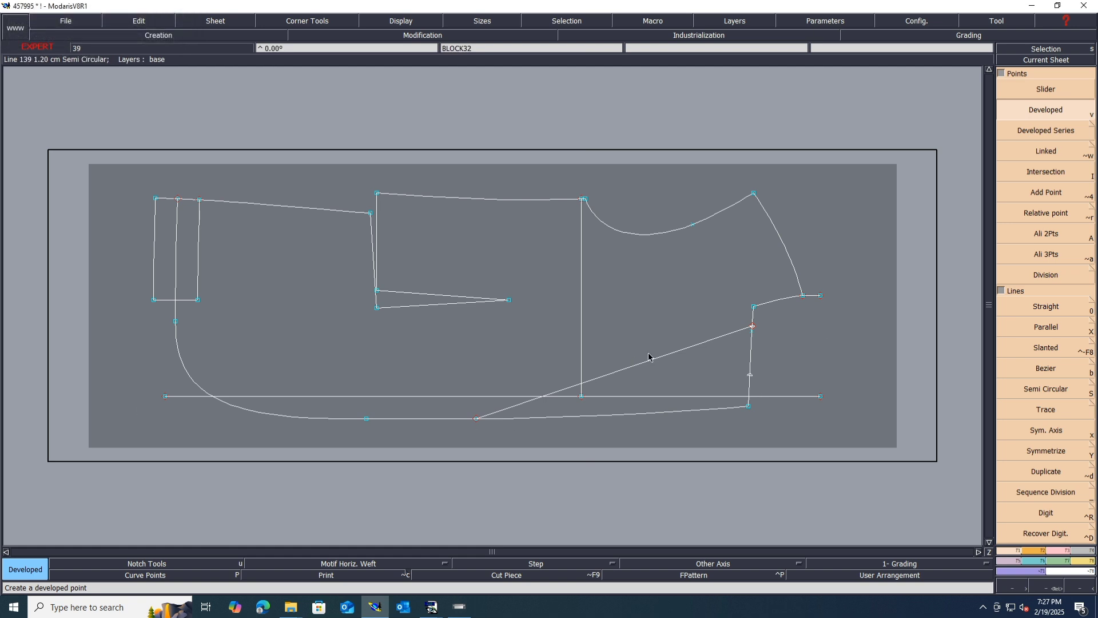
key("ctrl+s")
left_click(473, 369)
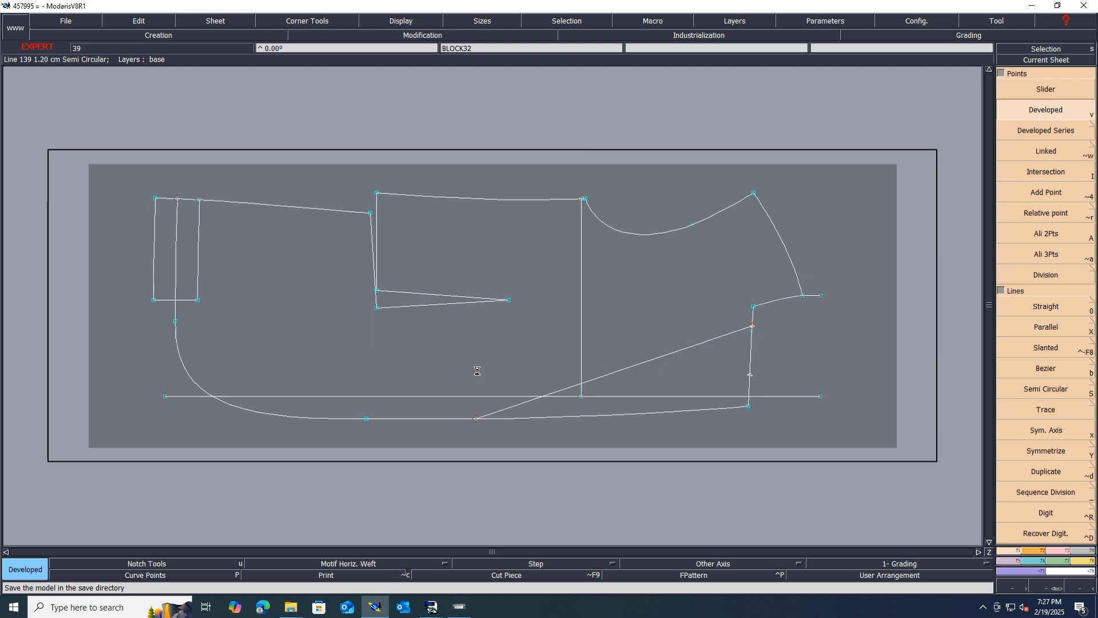
- Arrange all sheets and measure the front neckline up to the shoulder neck point, passing through the inner gorge corner
key("j")
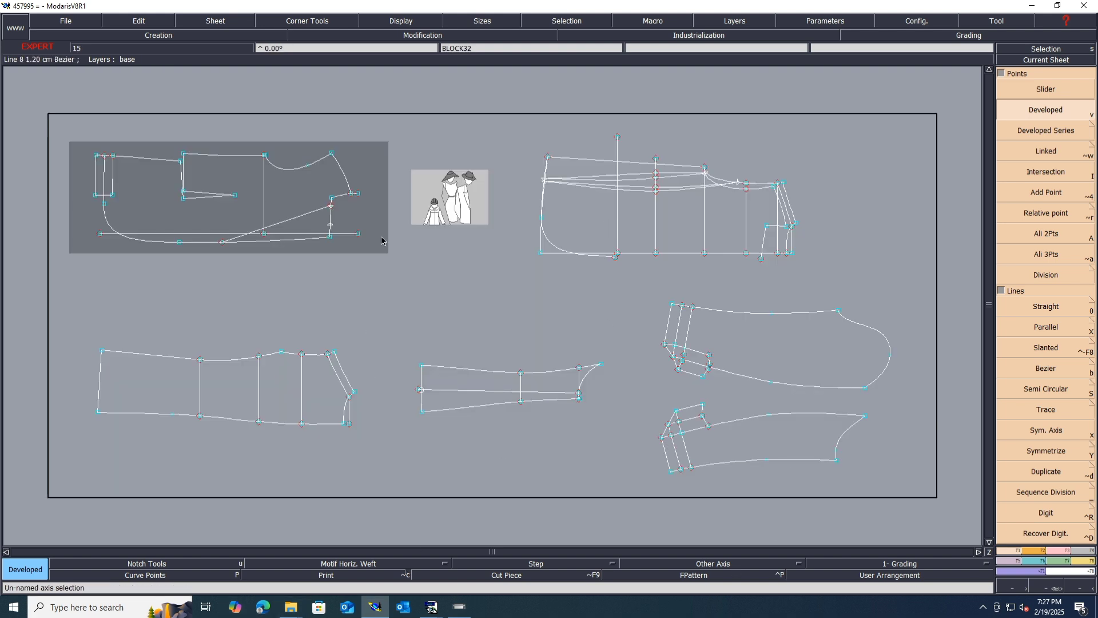
scroll(359, 182, "up", 5)
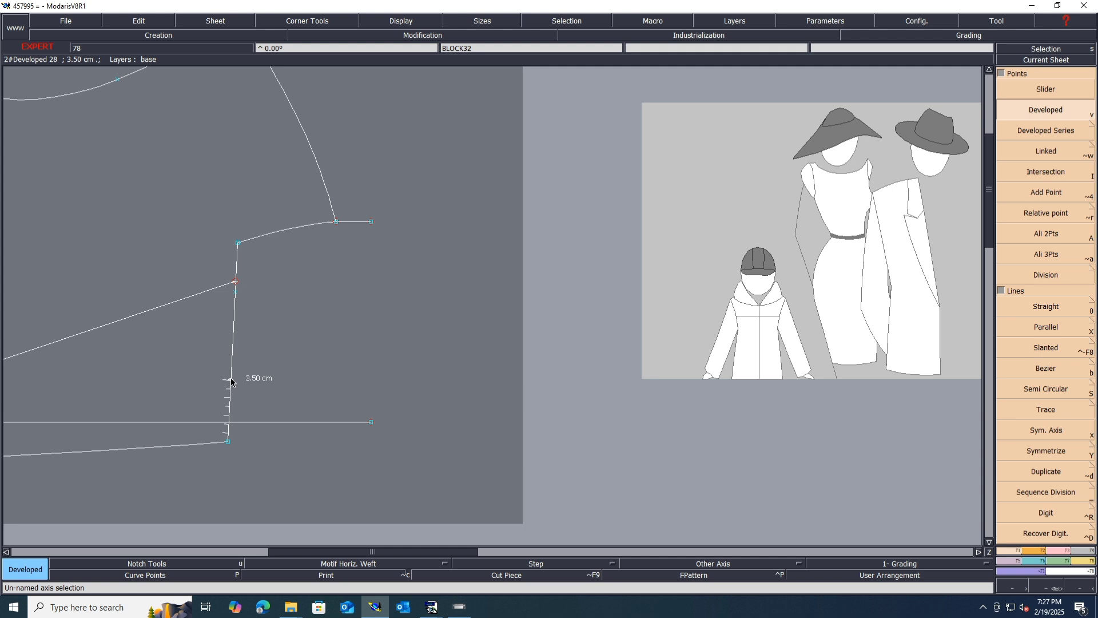
key("l")
left_click(238, 243)
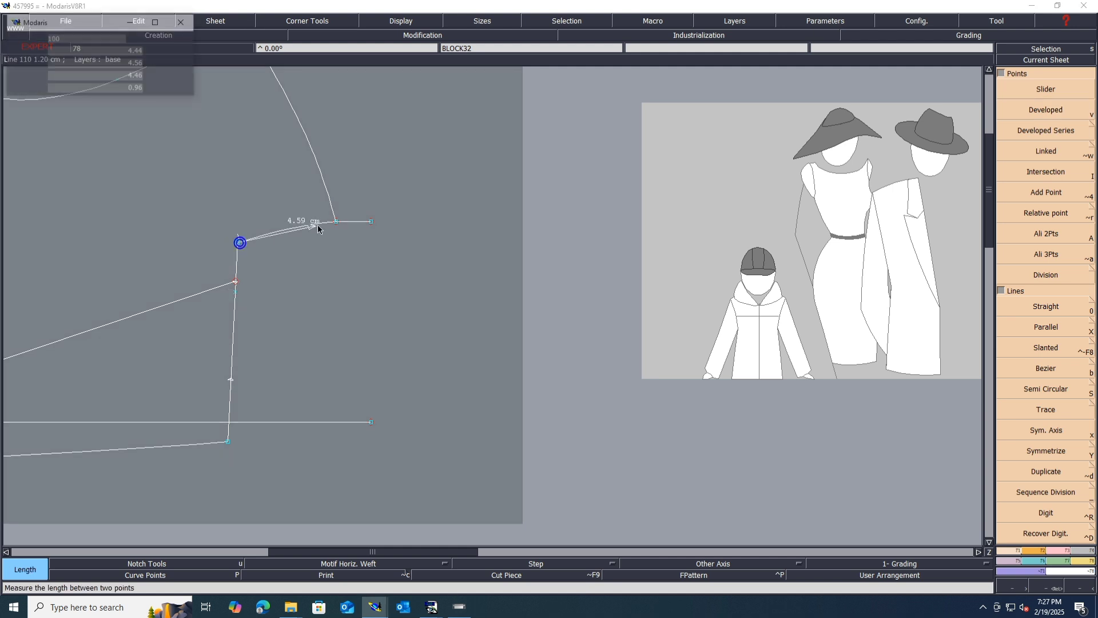
left_click(337, 224)
- Measure the back panel's neckline curve from the shoulder neck point to the centre back
scroll(294, 239, "down", 4)
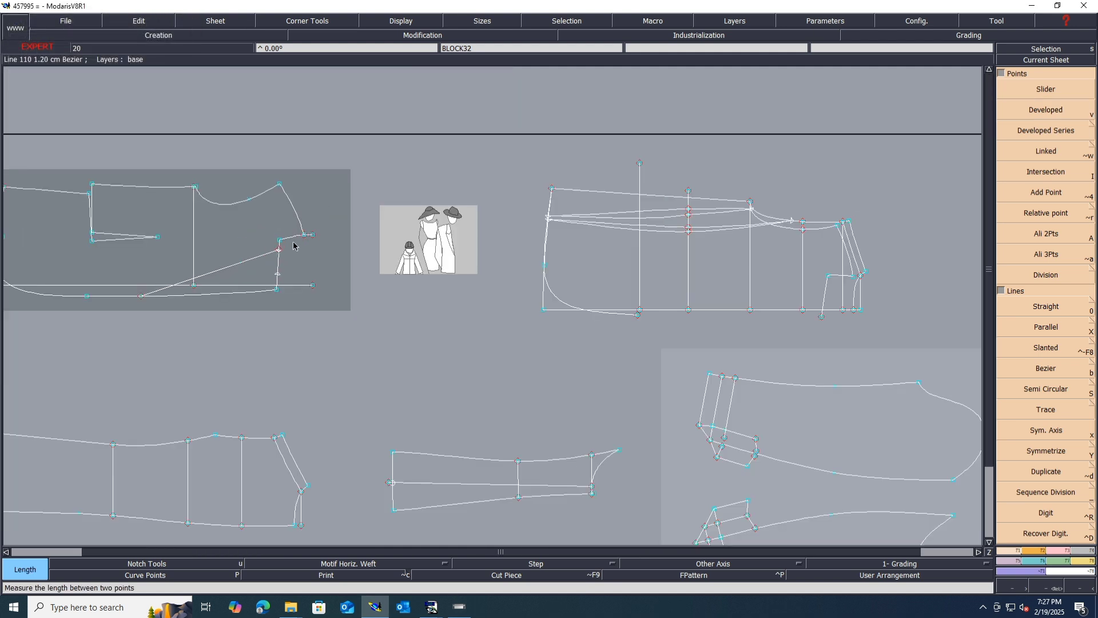
scroll(299, 367, "down", 2)
scroll(340, 368, "up", 6)
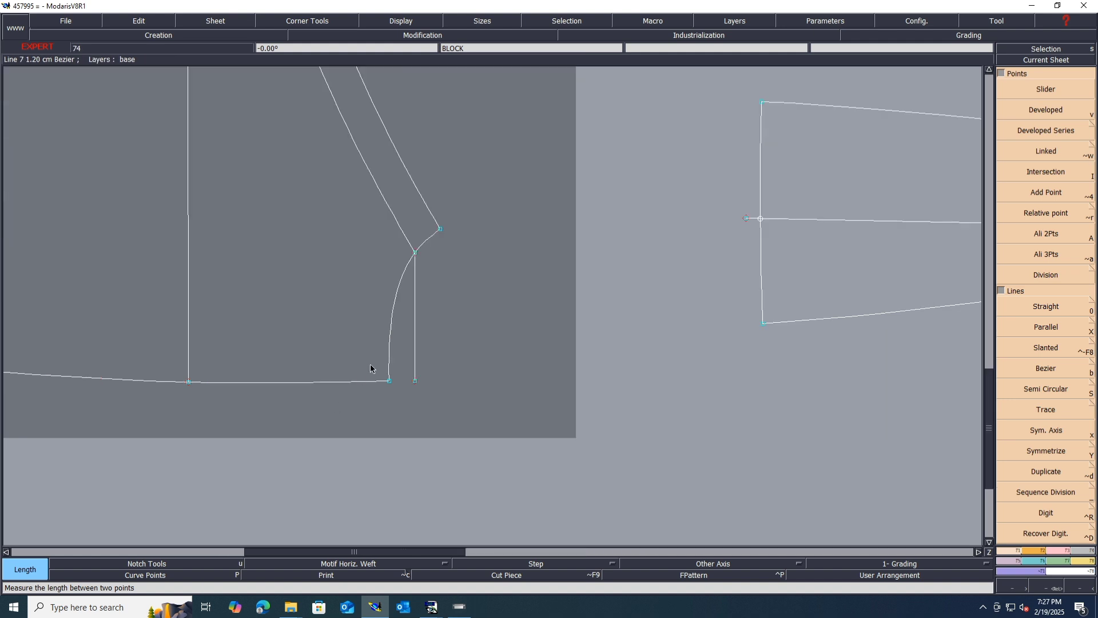
left_click(440, 229)
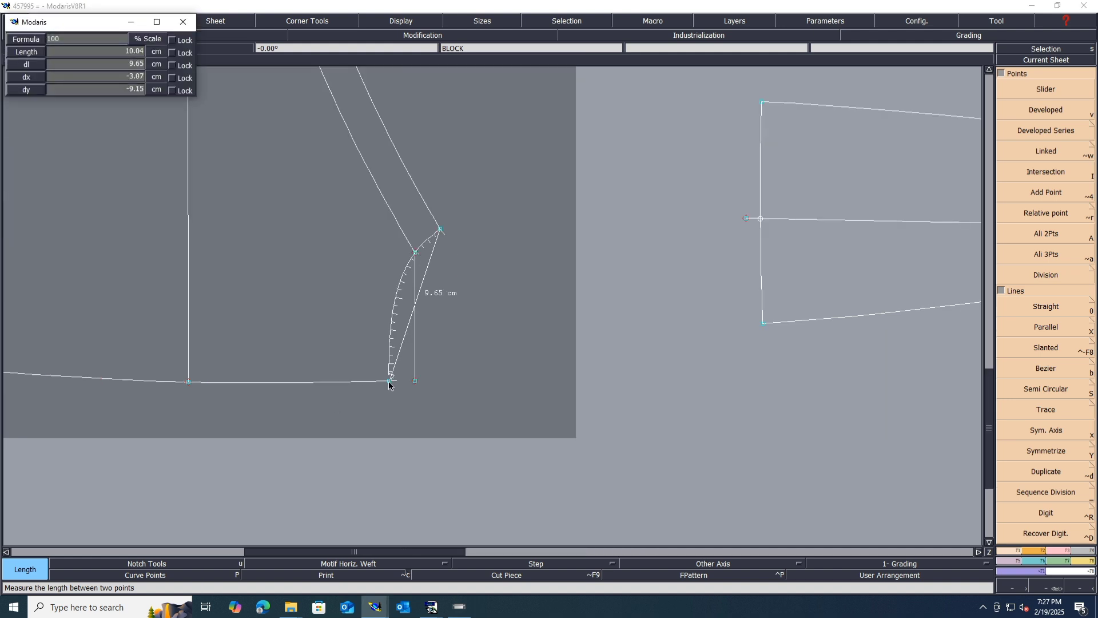
left_click(389, 381)
- Accumulate the neckline lengths in the measurement table, then erase the table and close it
scroll(405, 431, "down", 2)
key("ctrl+t")
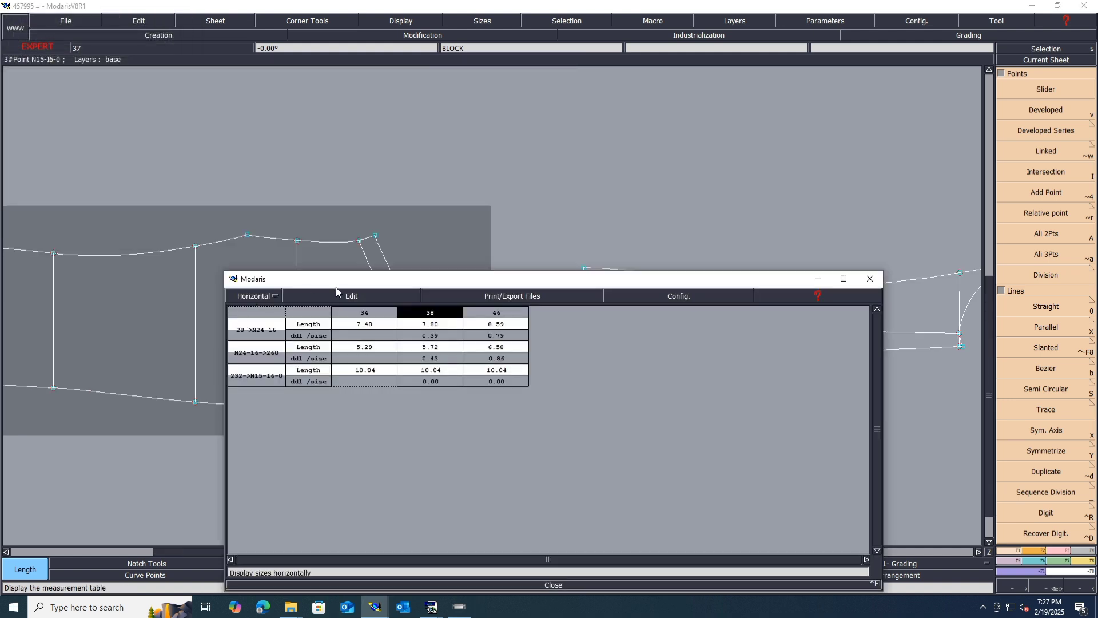
left_click(336, 298)
left_click(320, 334)
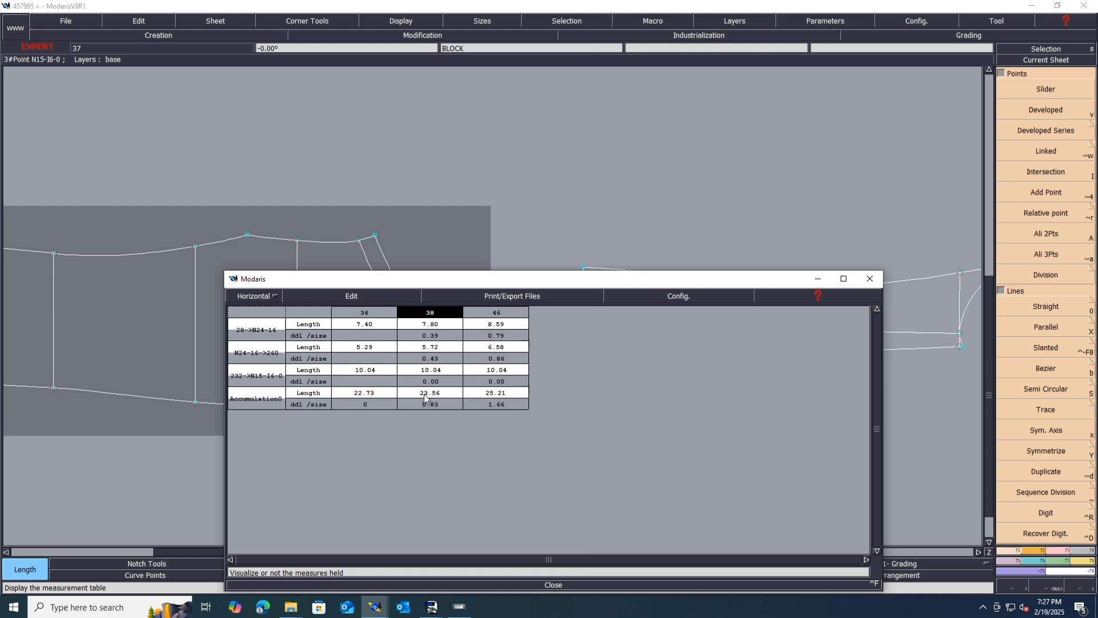
left_click(354, 295)
left_click(328, 342)
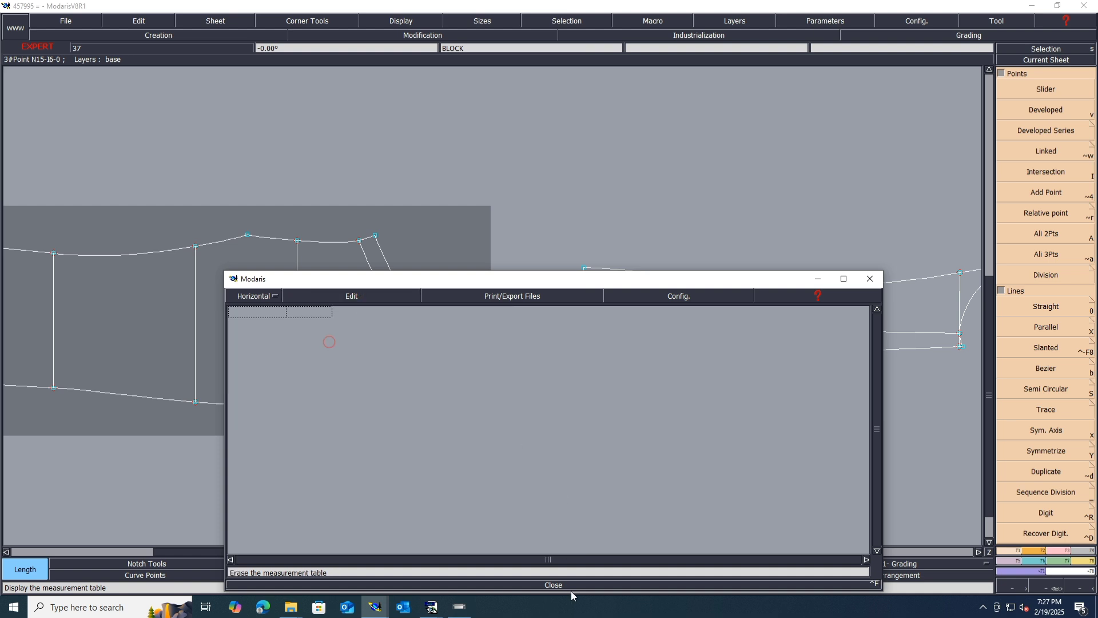
left_click(549, 585)
- Create a new blank sheet in the model for drafting the collar
scroll(509, 396, "down", 2)
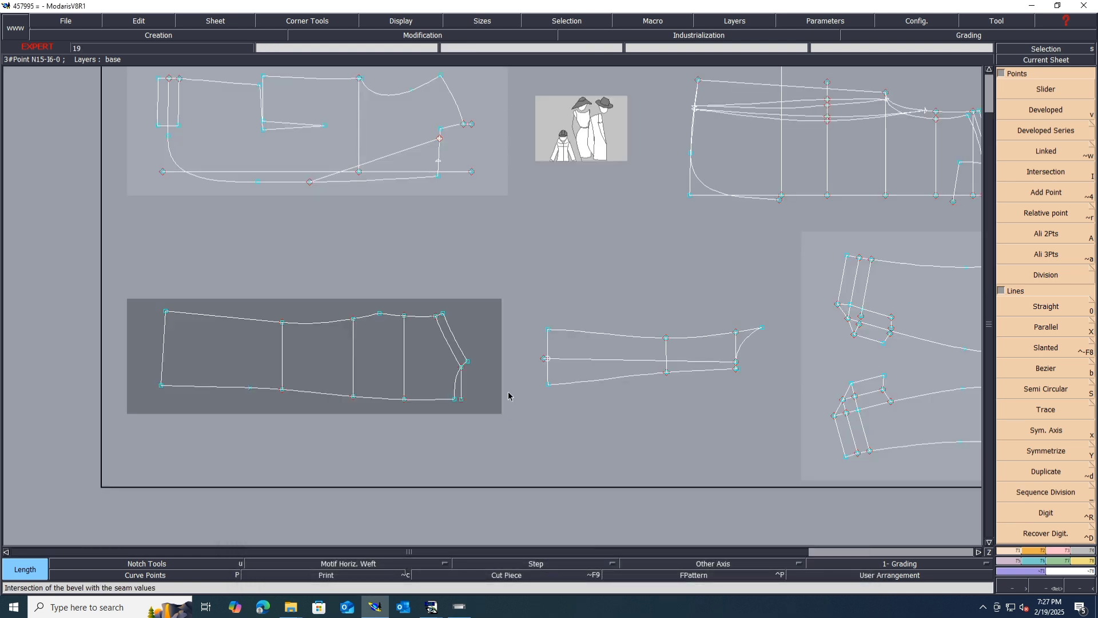
left_click(221, 23)
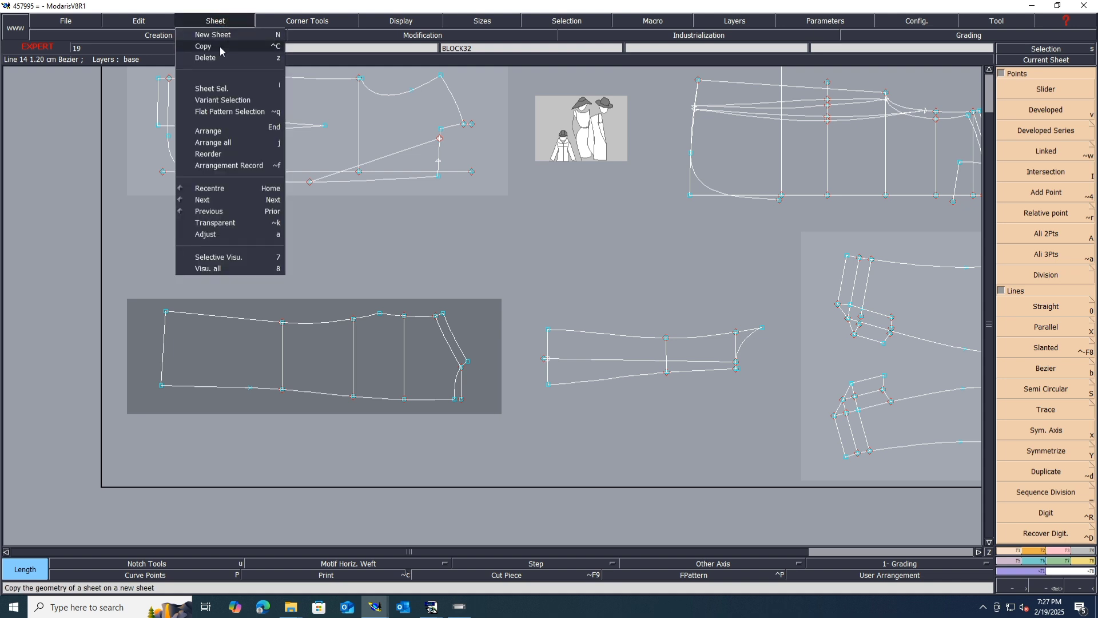
left_click(212, 35)
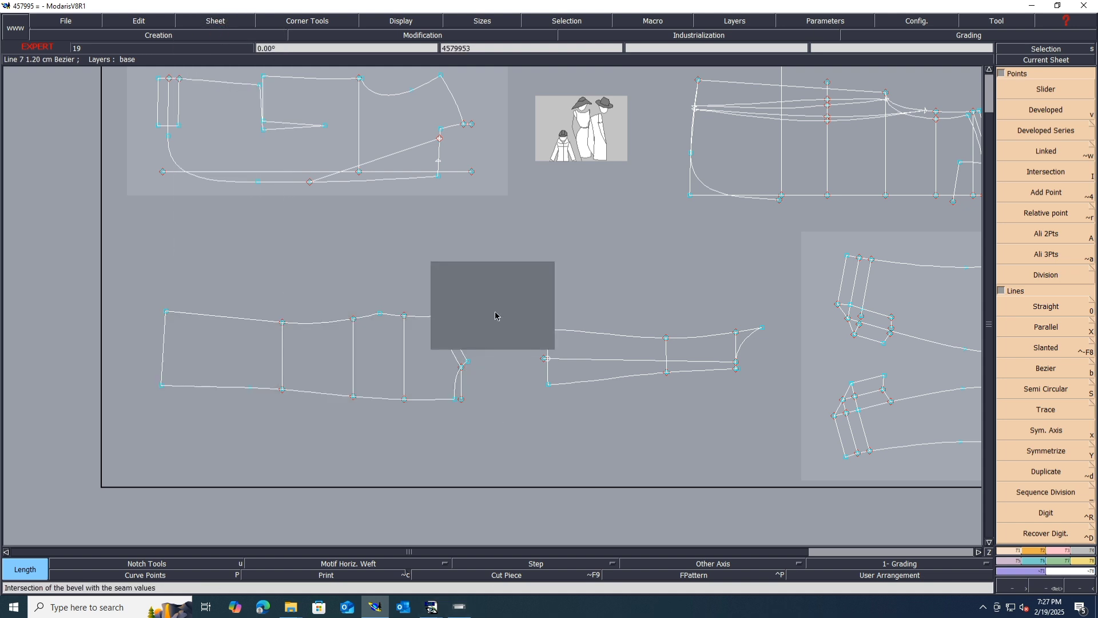
- Draw a horizontal Bezier line on the new sheet, with dy at 0.00, as the collar's base line
left_click(1046, 306)
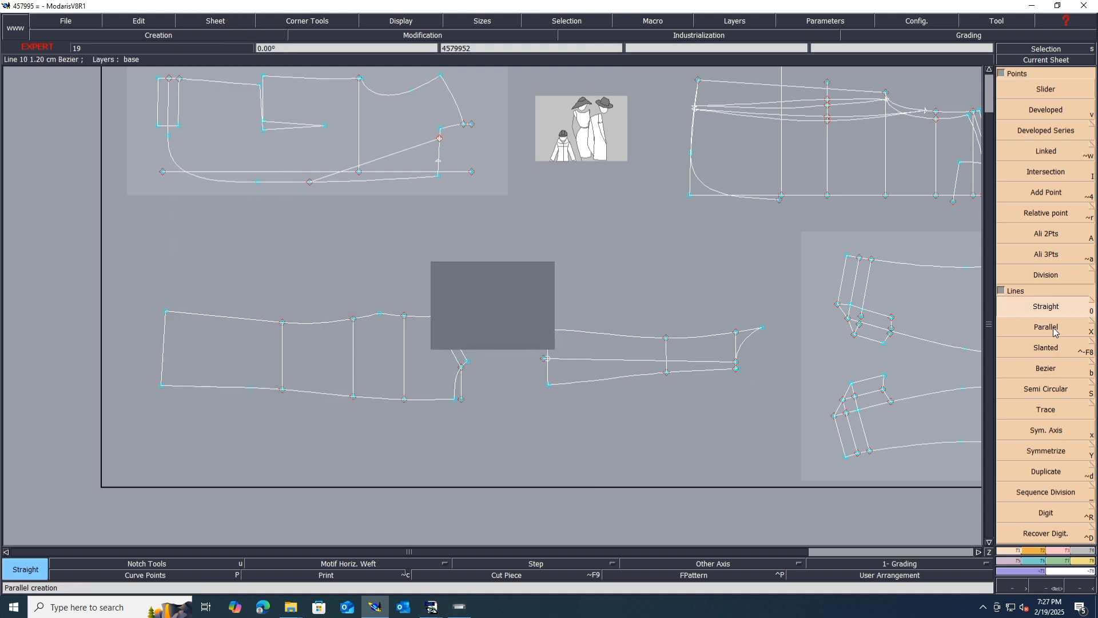
left_click(1053, 369)
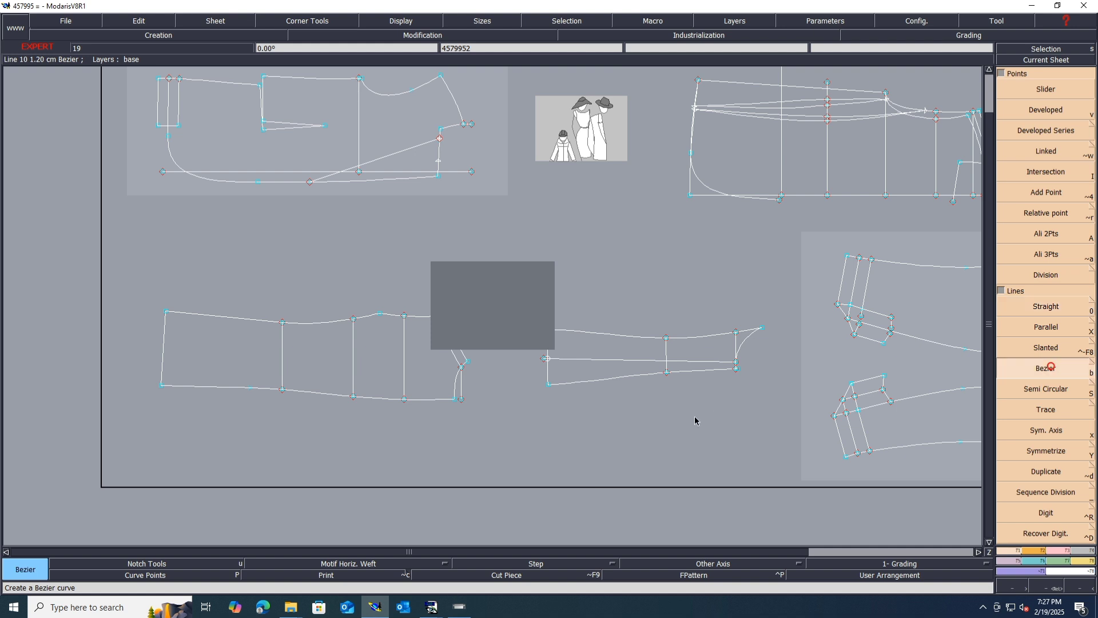
left_click(456, 301)
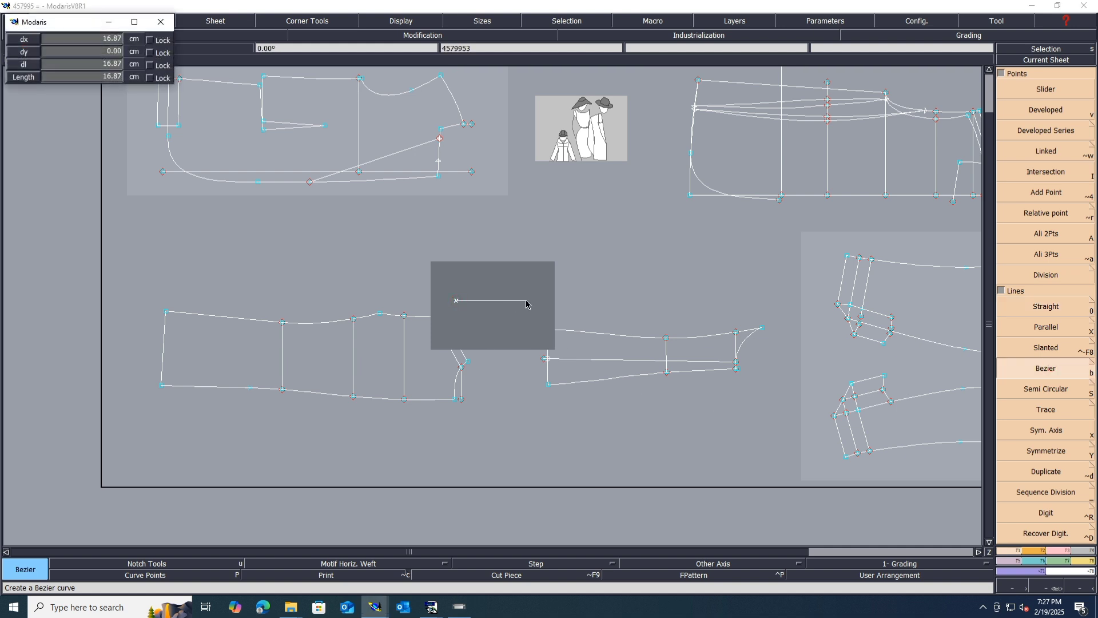
key("Down")
key("Tab")
type("0.00")
key("Return")
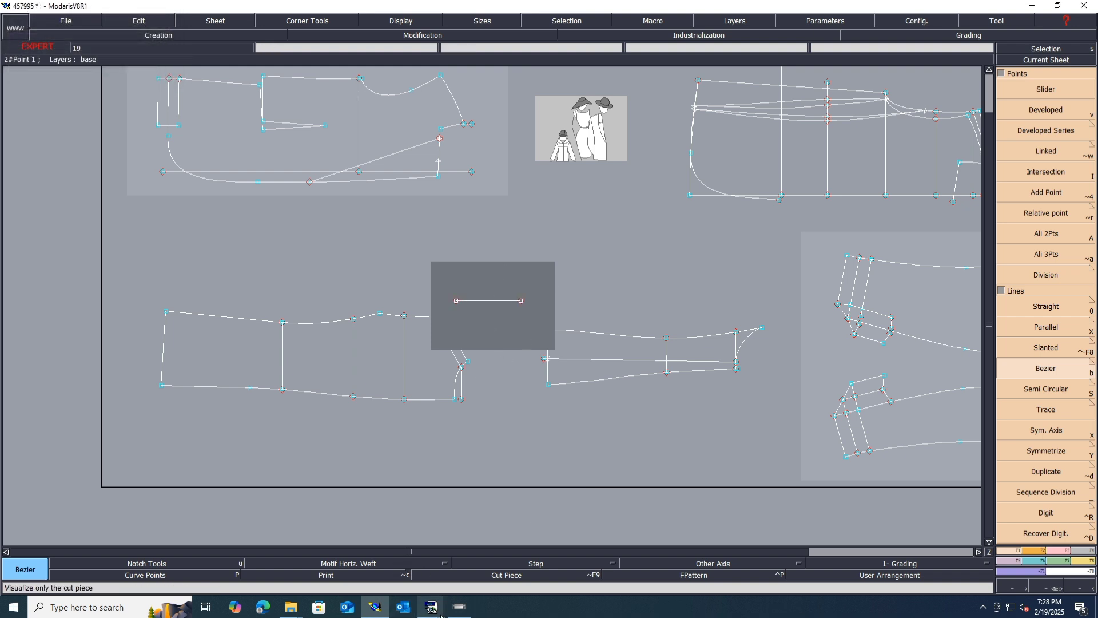
- Switch to the blazer's spec PDF in Adobe Reader and highlight the 5.5 collar height at CB in the base size column
mouse_move(442, 613)
left_click(377, 577)
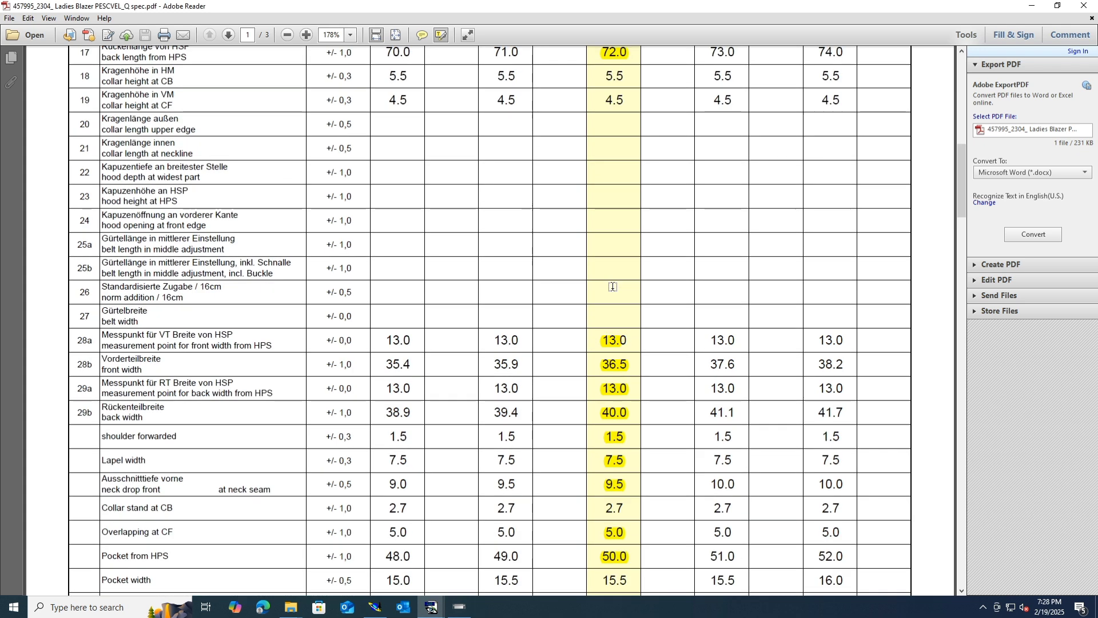
scroll(613, 286, "up", 5)
scroll(612, 286, "down", 4)
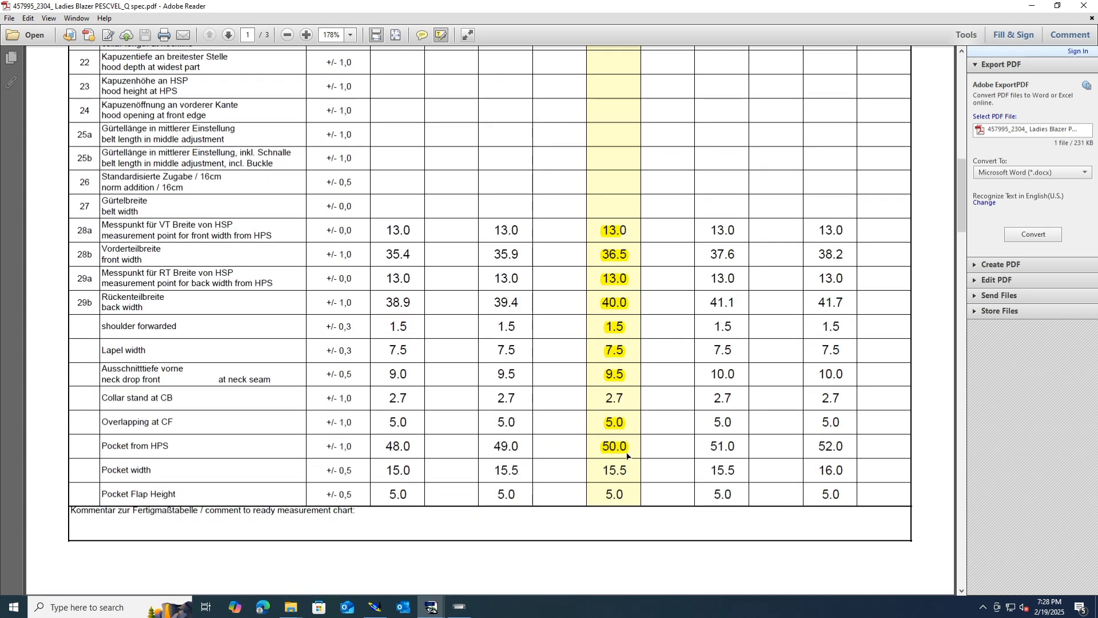
scroll(622, 344, "up", 6)
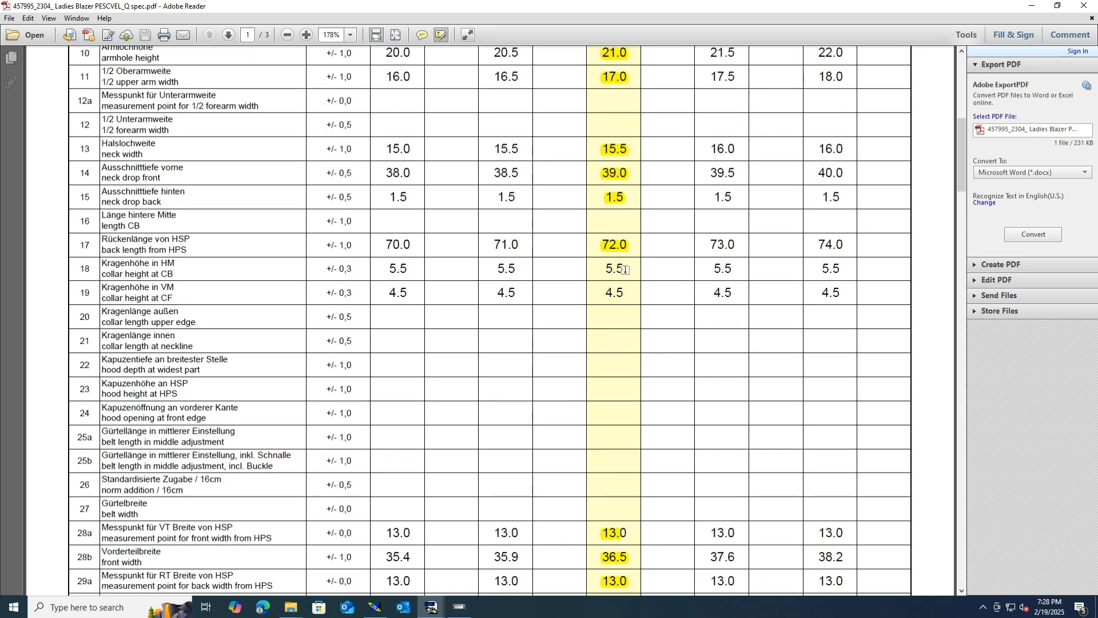
left_click_drag(624, 269, 600, 269)
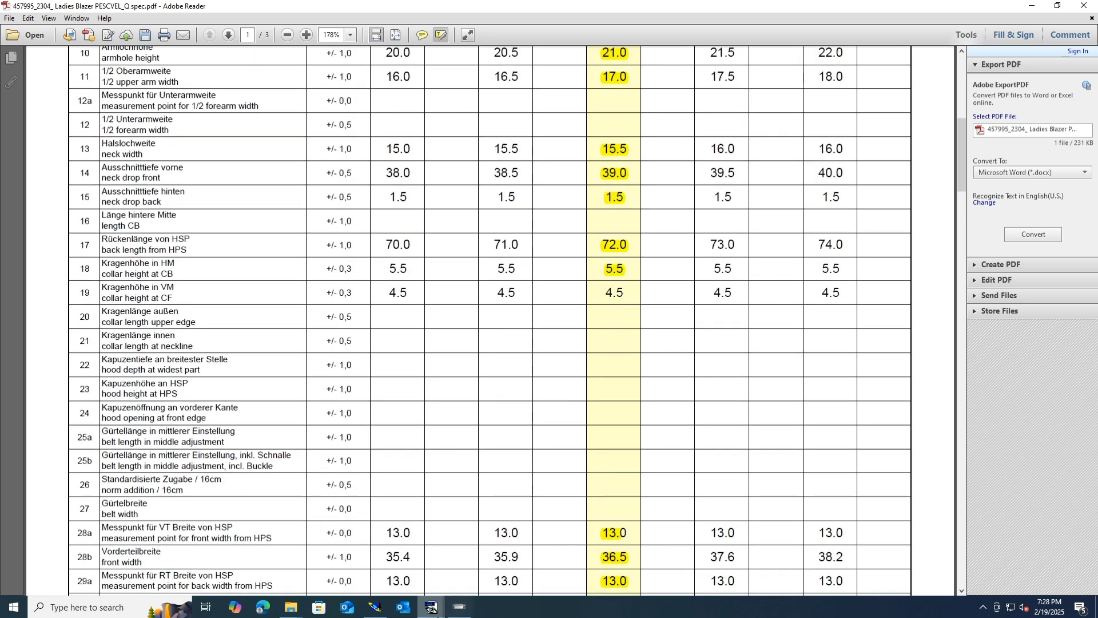
- Return to Modaris and draw a straight vertical line from the base line's centre-back end, with dx 0 and dy 5.5 cm
left_click(375, 606)
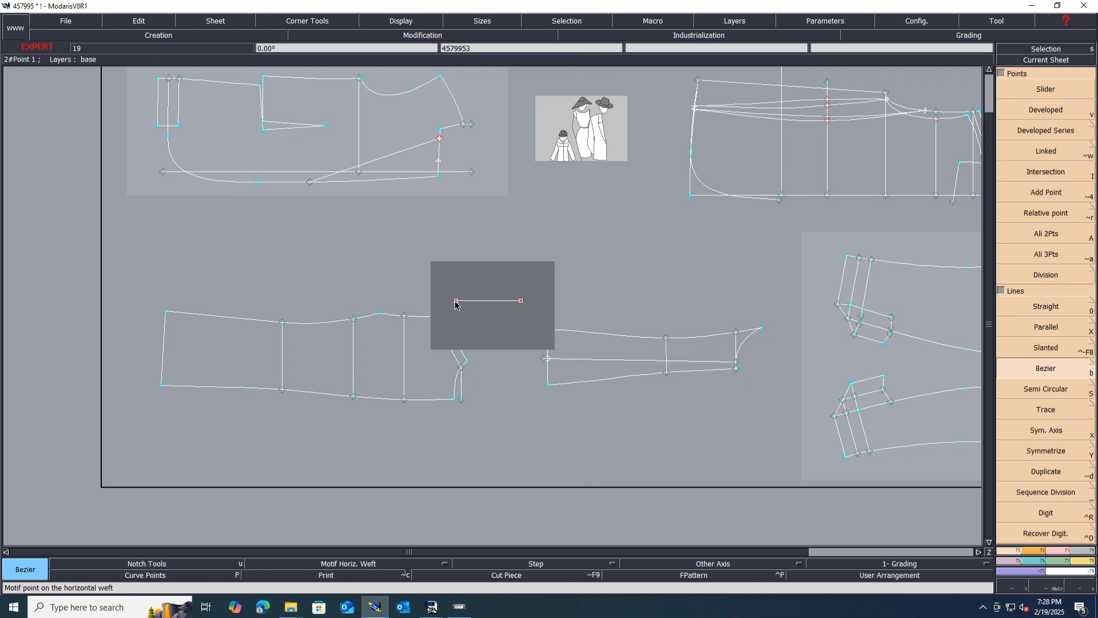
key("0")
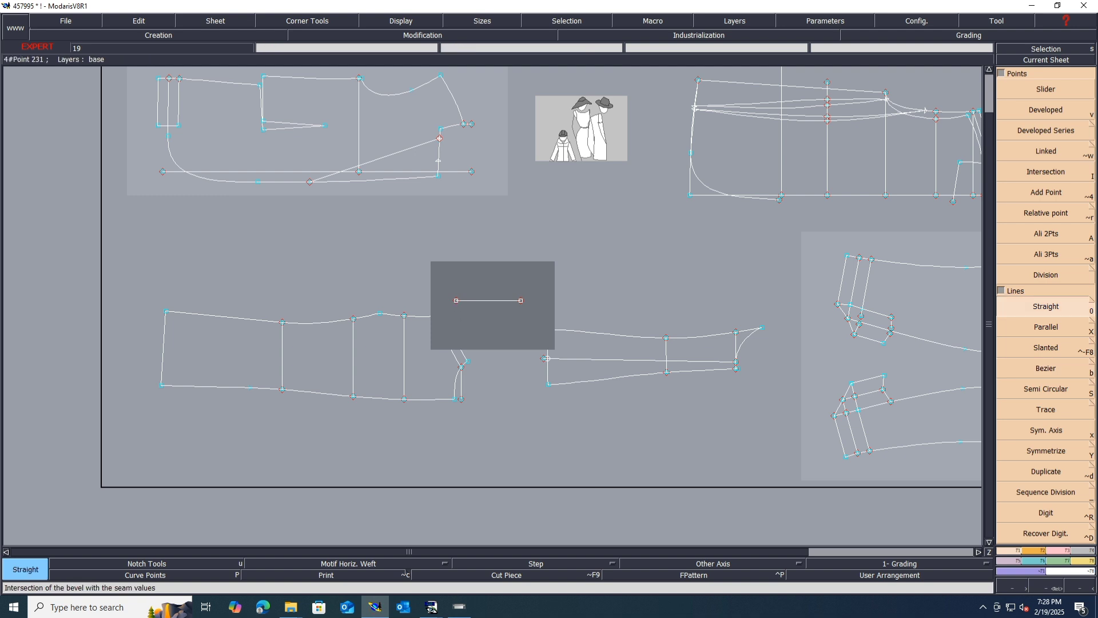
mouse_move(432, 589)
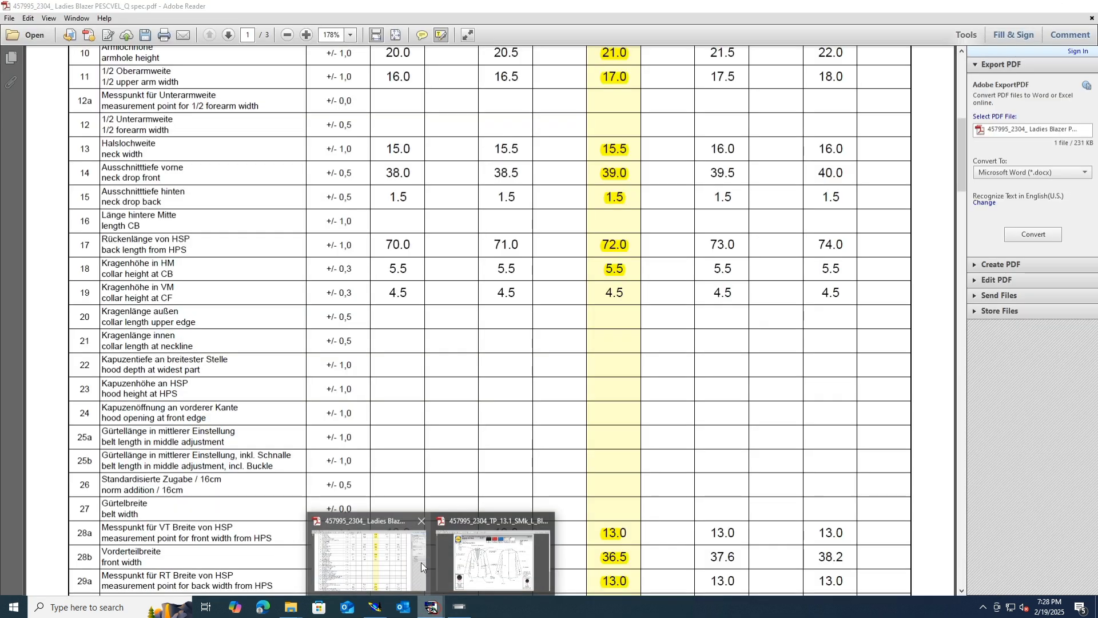
left_click(399, 563)
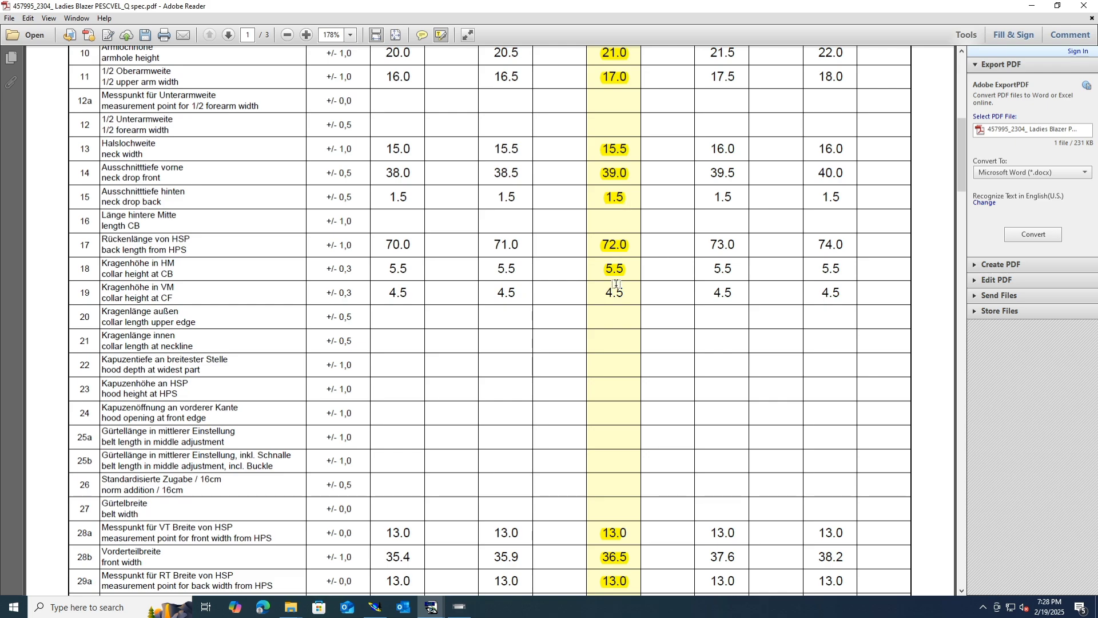
left_click(374, 607)
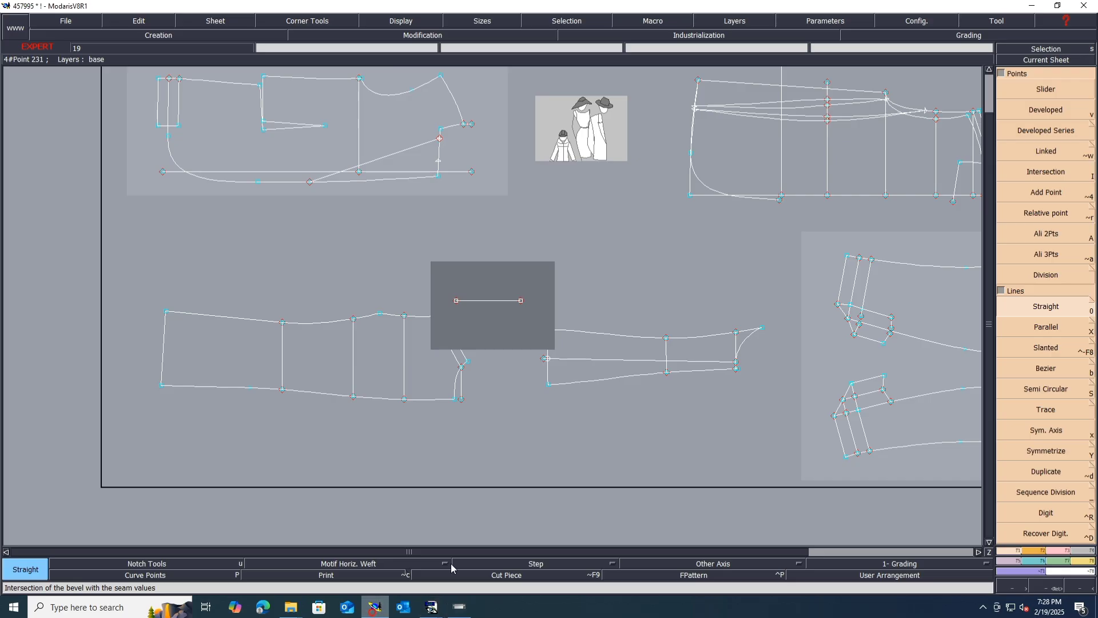
left_click(456, 300)
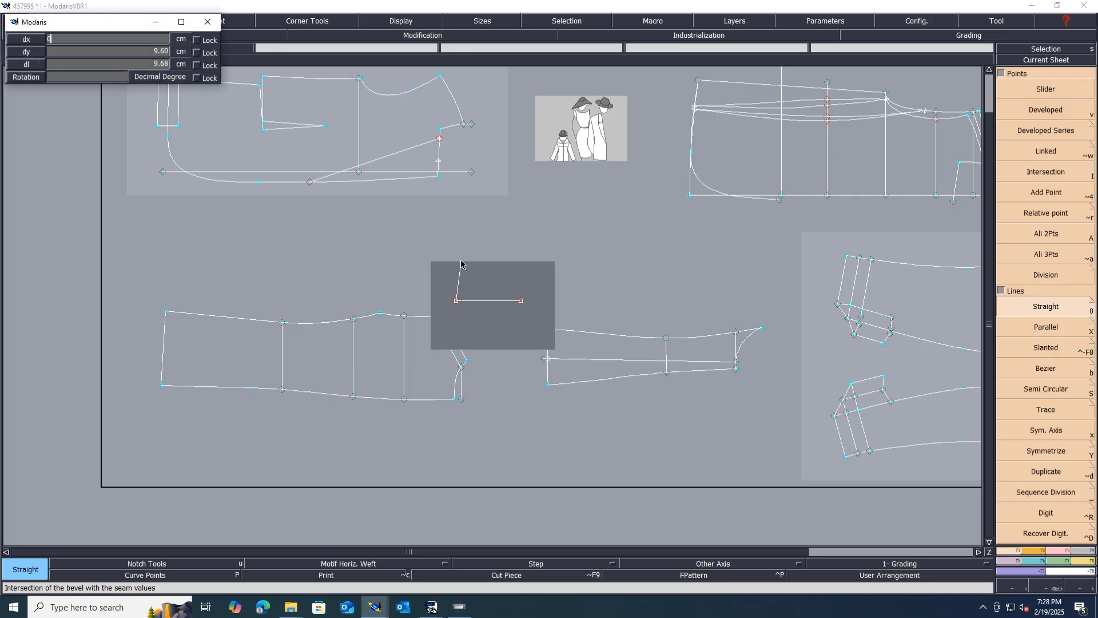
type("0")
key("Down")
type("5.5")
key("Return")
scroll(483, 289, "up", 2)
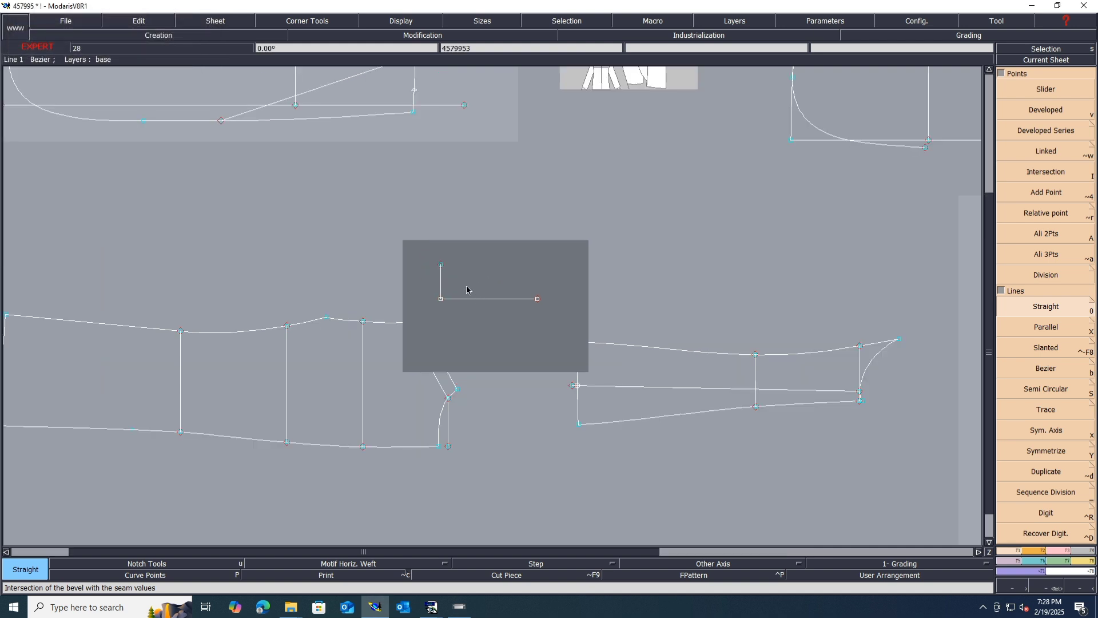
- Draw a straight top line from the upper end of the centre-back line and align its far end horizontally with its start
left_click(441, 266)
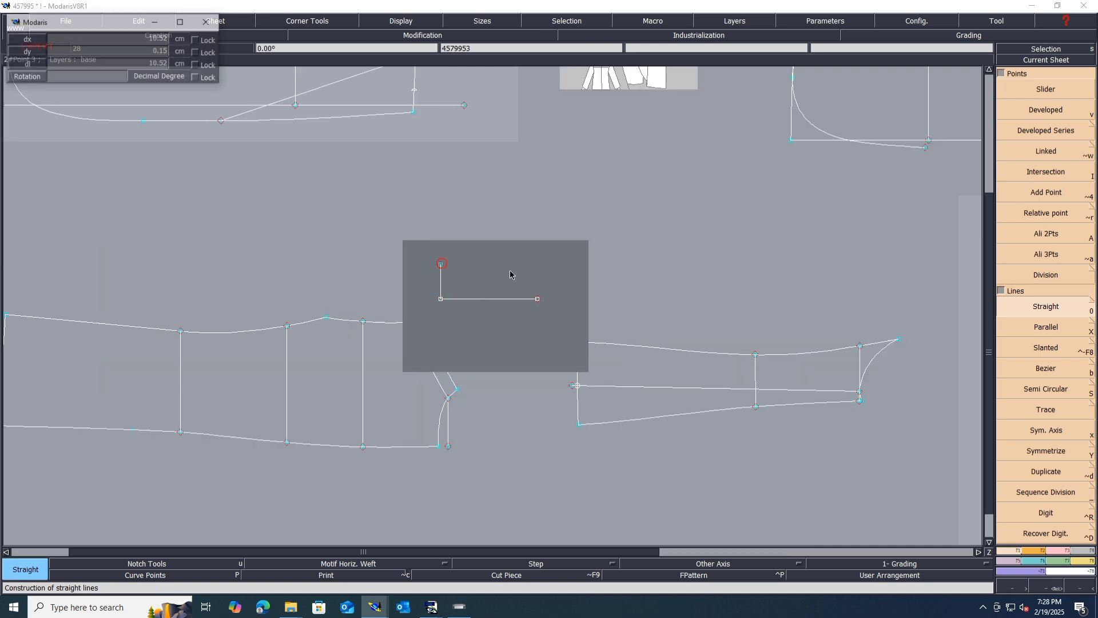
left_click(536, 264)
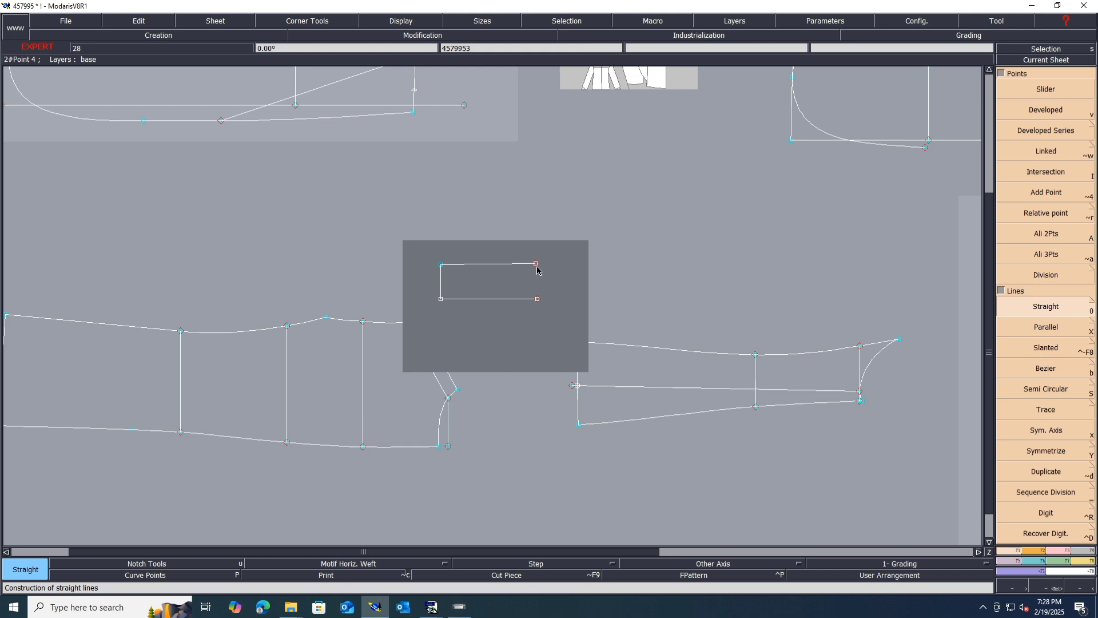
key("a")
left_click(441, 265)
left_click(536, 265)
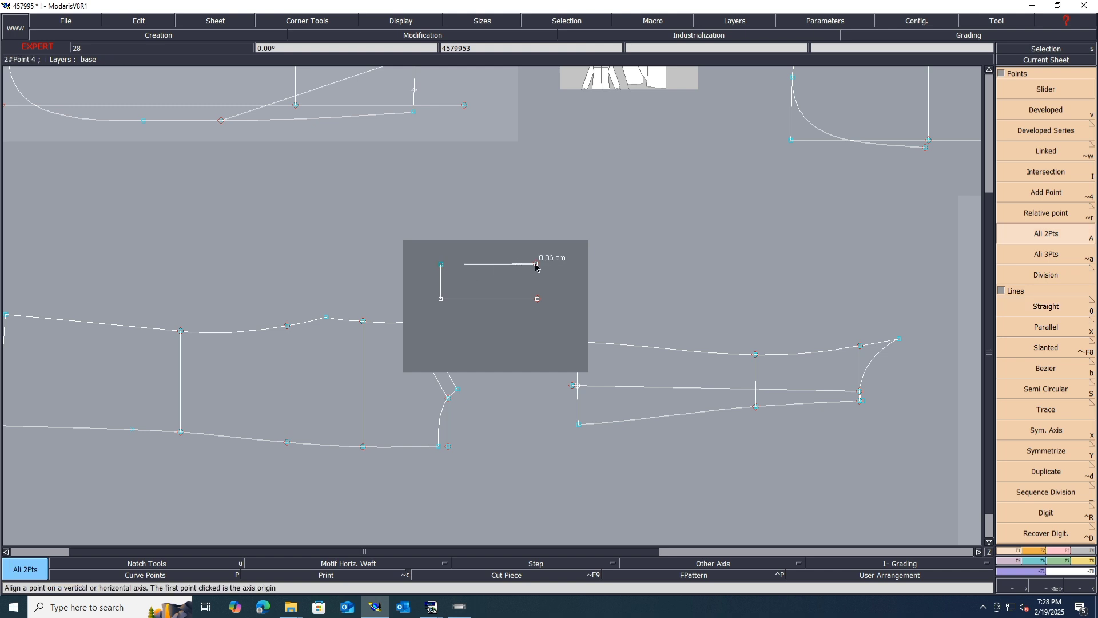
left_click(537, 266)
- Reshape the free end of the collar's top line outwards horizontally by about 7.8 cm
key("Escape")
left_click(535, 266)
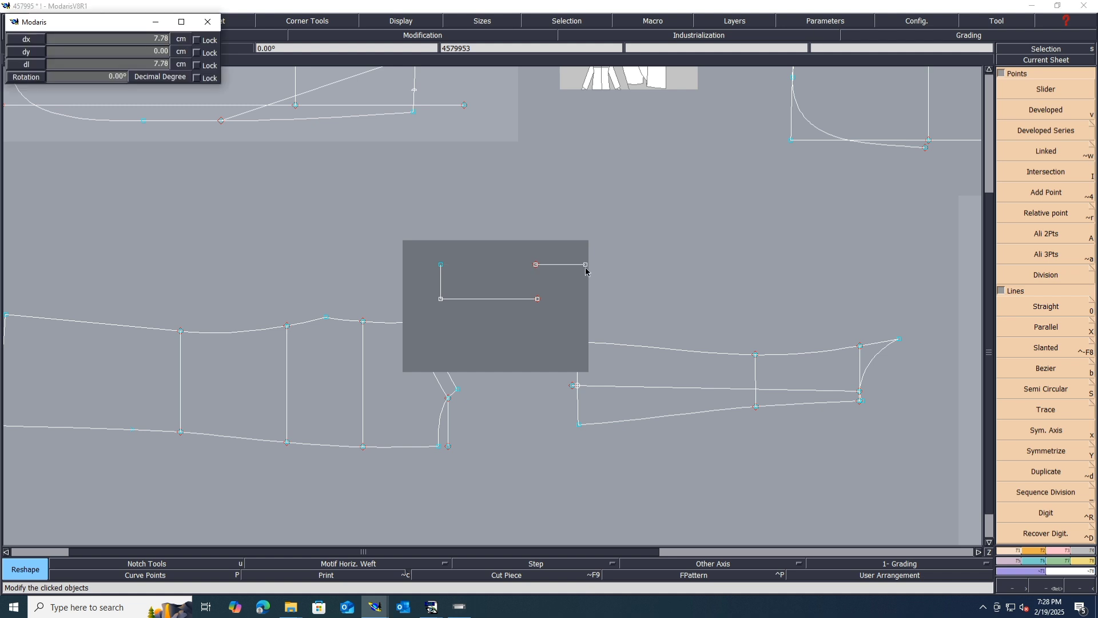
left_click(585, 264)
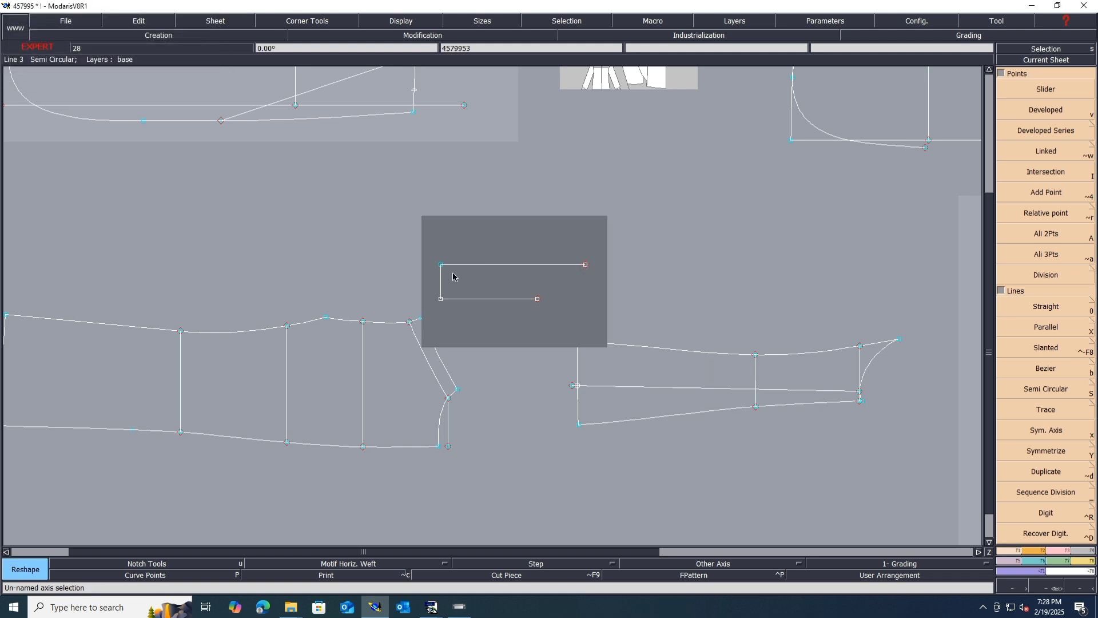
- Create a parallel to the collar's top line at a distance of -2.7 cm, between the top and base lines
scroll(529, 293, "up", 2)
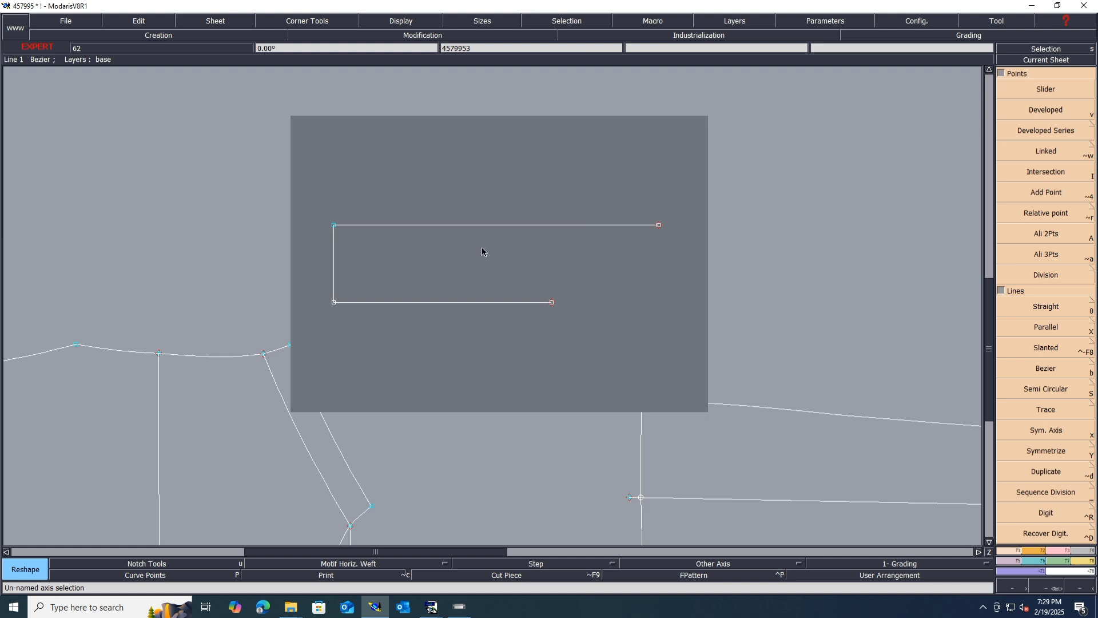
key("x")
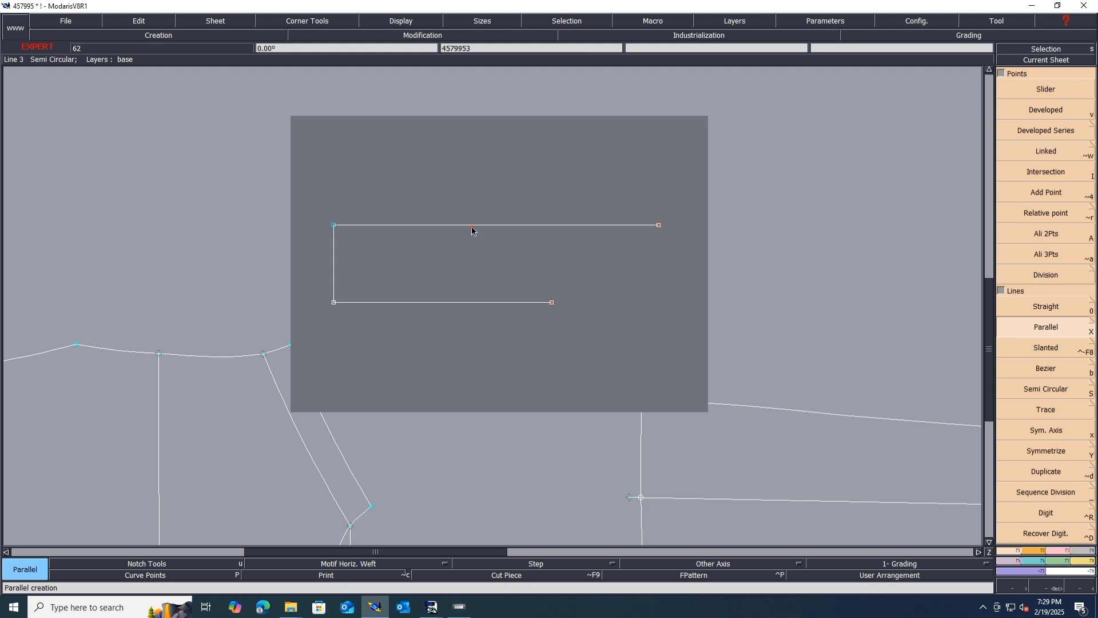
left_click(473, 226)
key("Down")
type("-2.7")
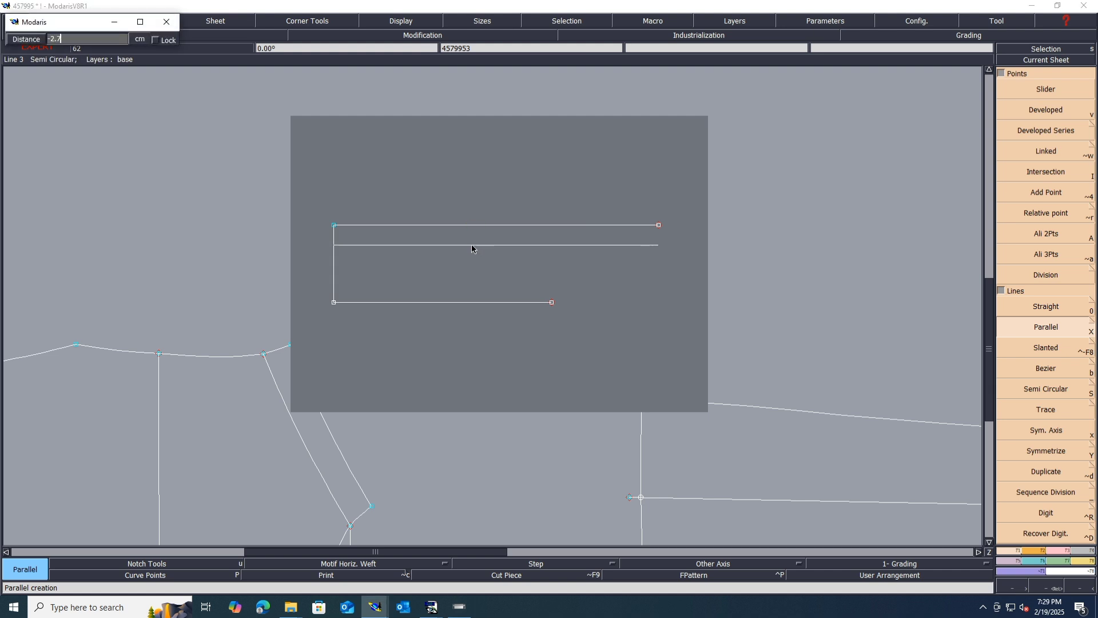
key("Return")
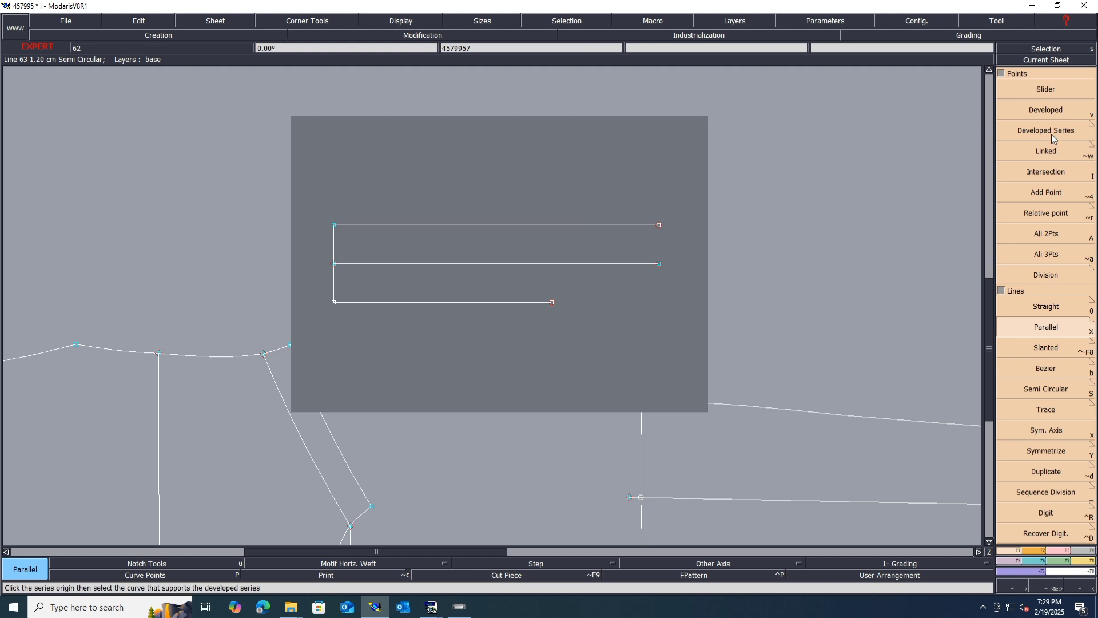
- Place a developed point 20.30 cm along the middle parallel line from its centre-back end
key("v")
left_click(334, 264)
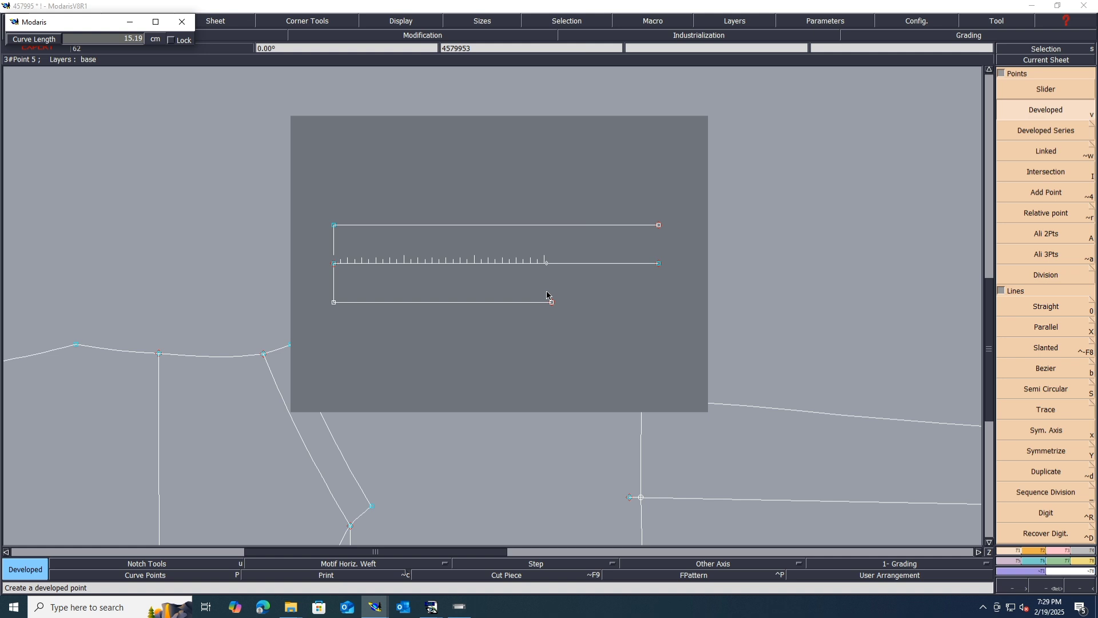
type("20.30")
key("Return")
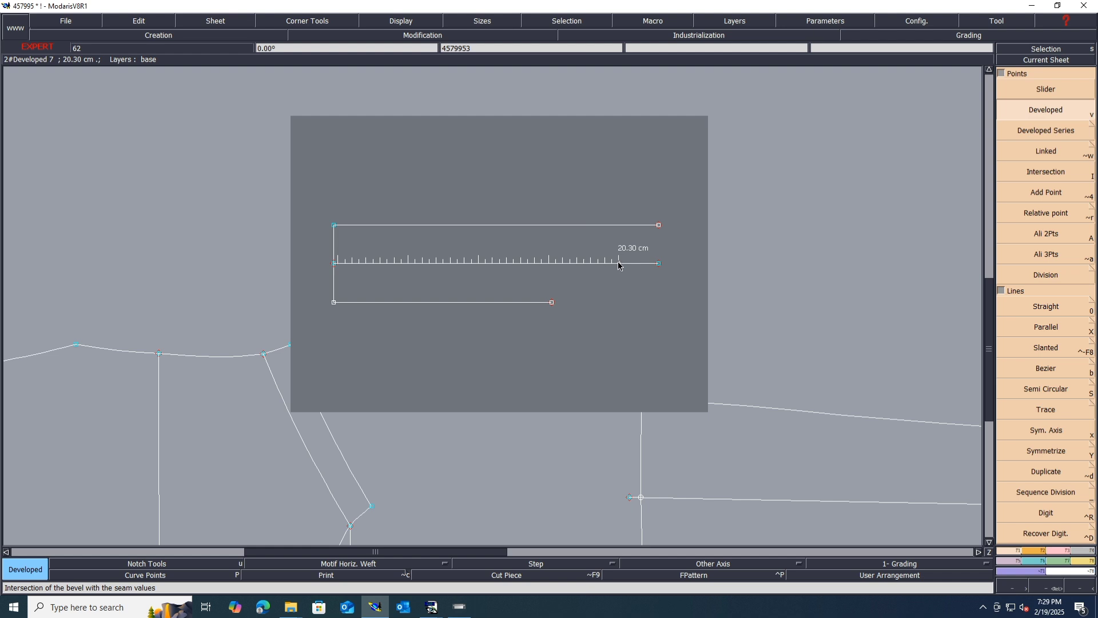
key("x")
left_click(609, 225)
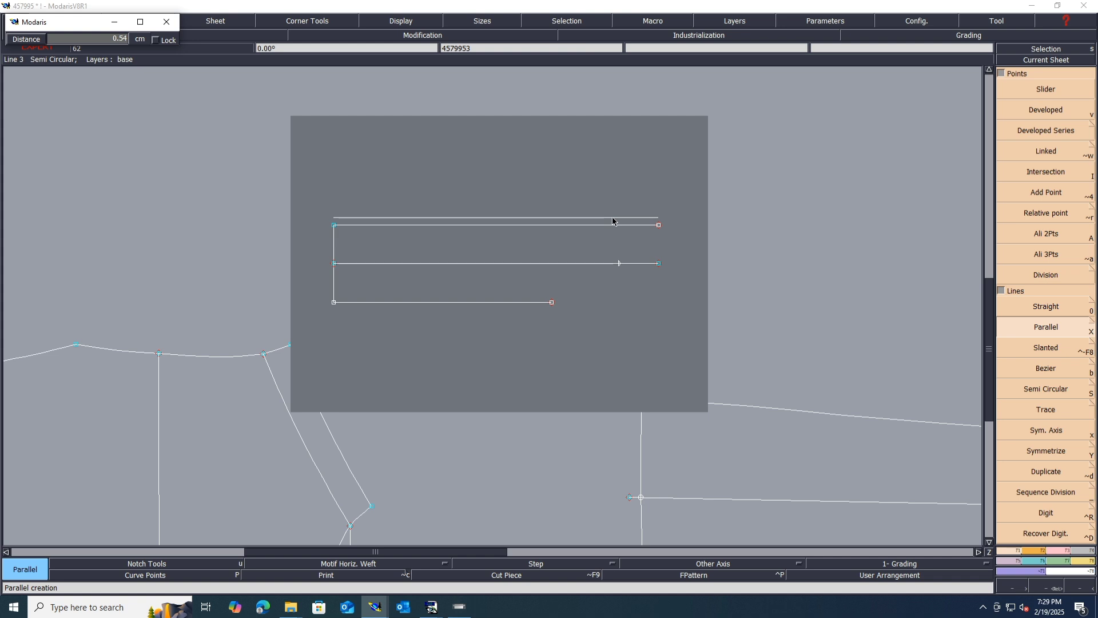
key("Down")
type("11")
key("Return")
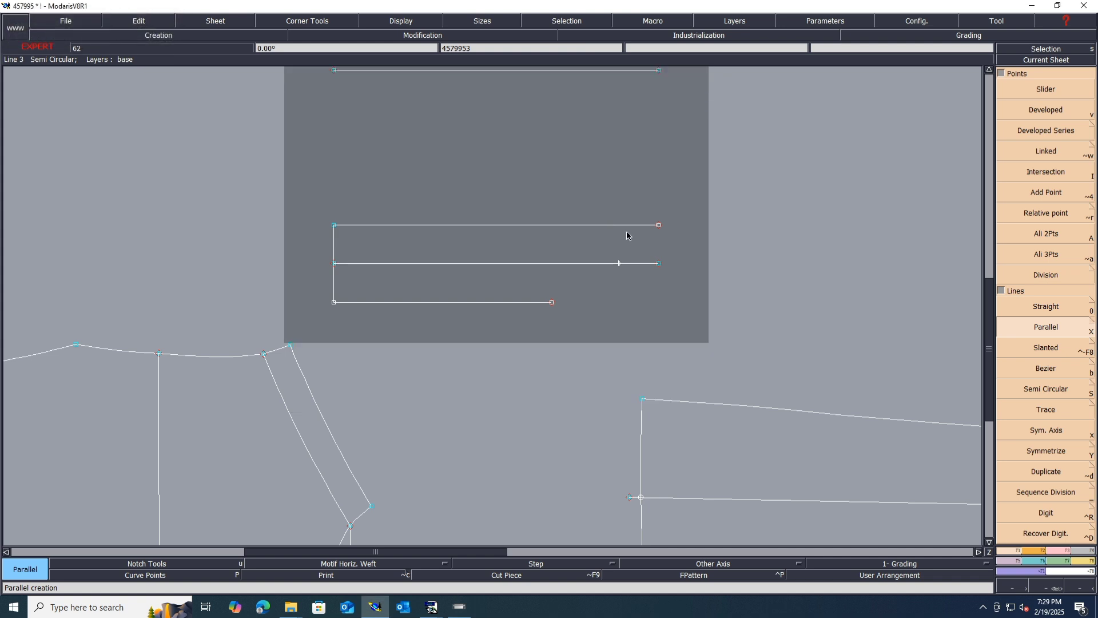
key("ctrl+z")
- Create a parallel line a short distance above the collar's top line
left_click(597, 225)
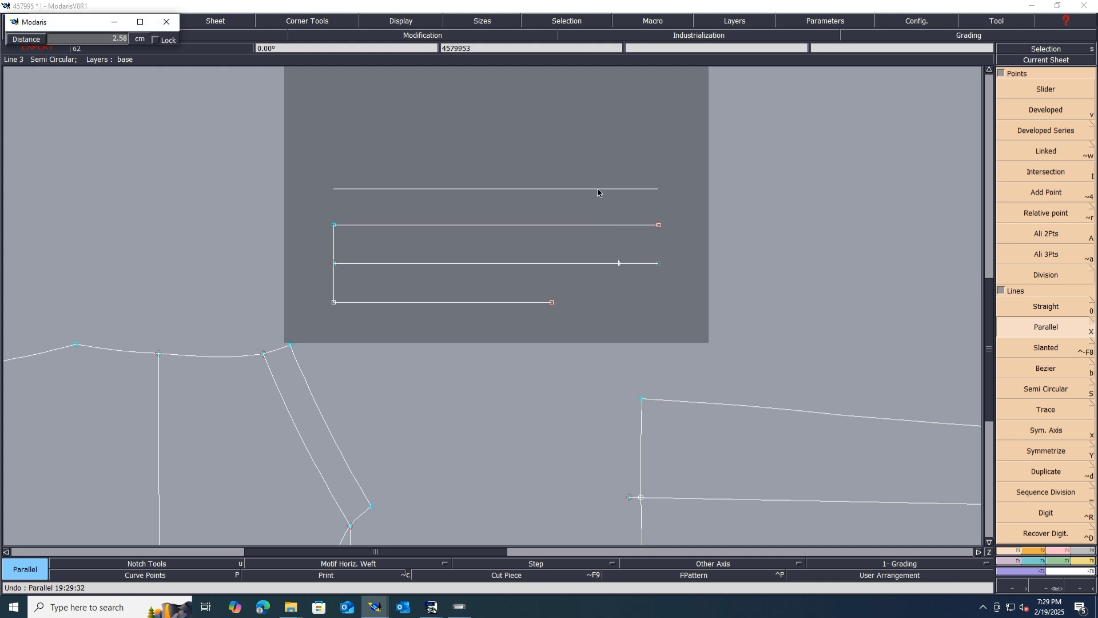
type("0")
key("Return")
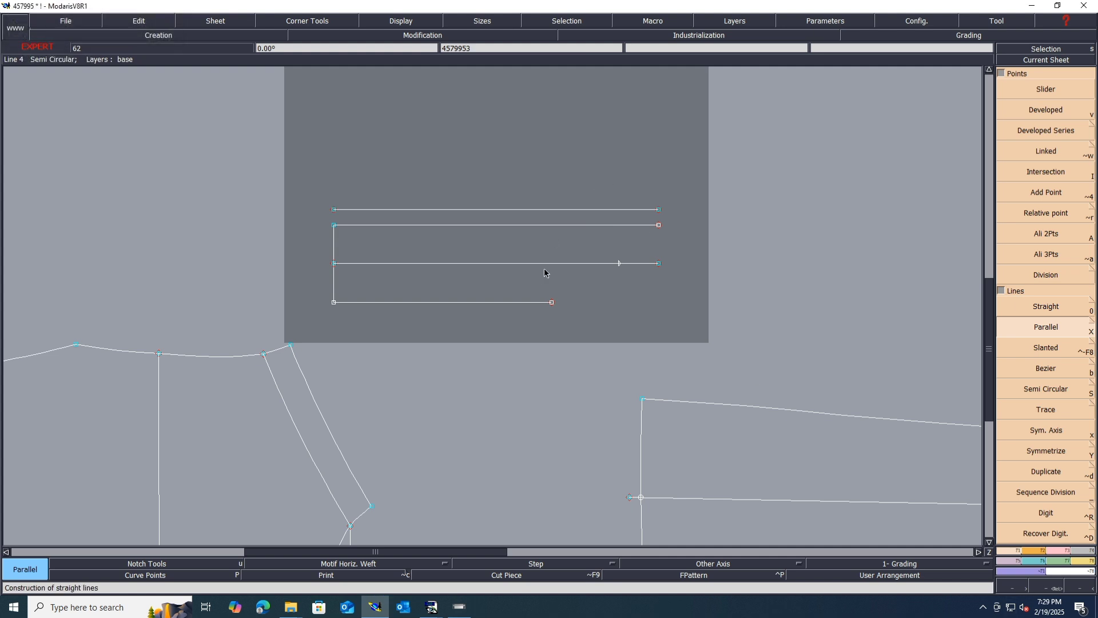
- Insert the 20.30 cm developed point into the middle parallel line as a curve point
key("i")
left_click(620, 264)
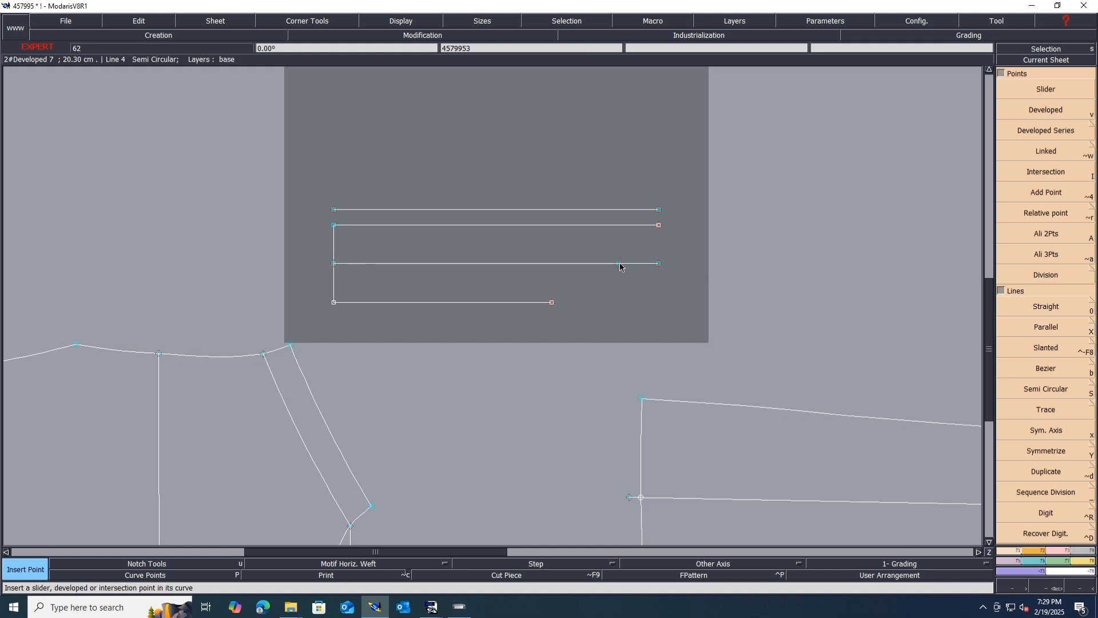
key("0")
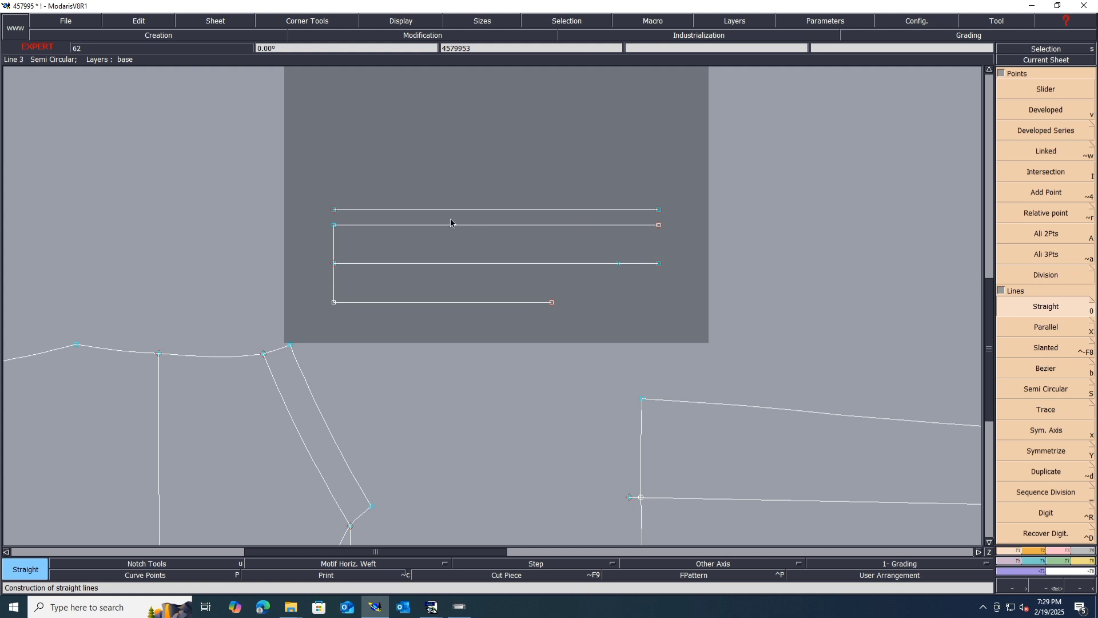
- Place a developed point about 17.96 cm along the uppermost parallel from the centre-back end, insert it, and delete that line, keeping its points
key("v")
left_click(334, 211)
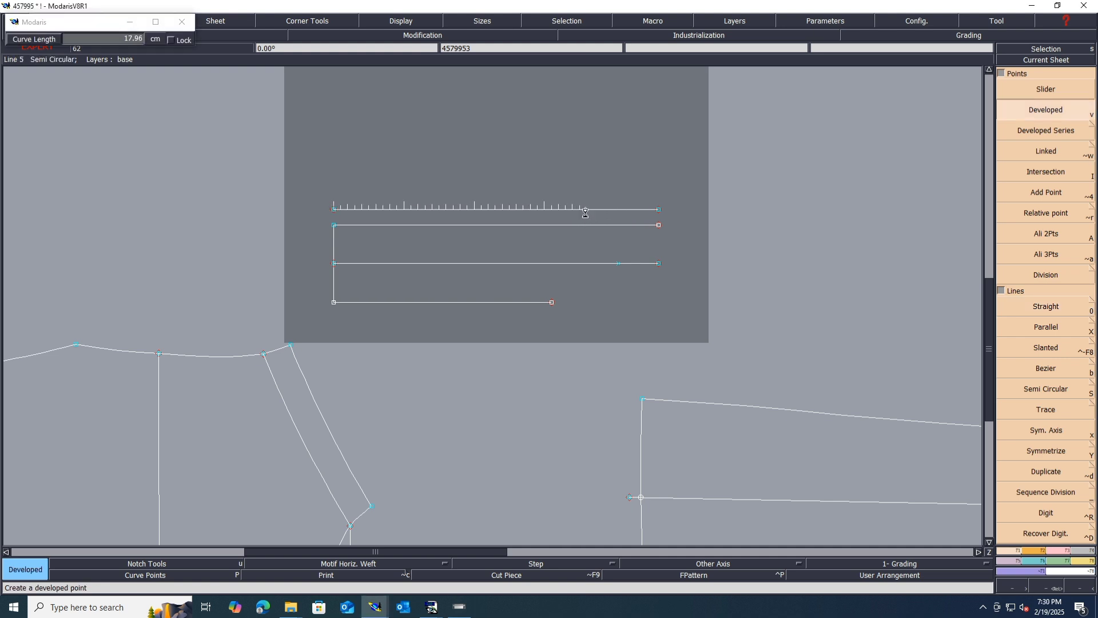
left_click(586, 212)
key("Delete")
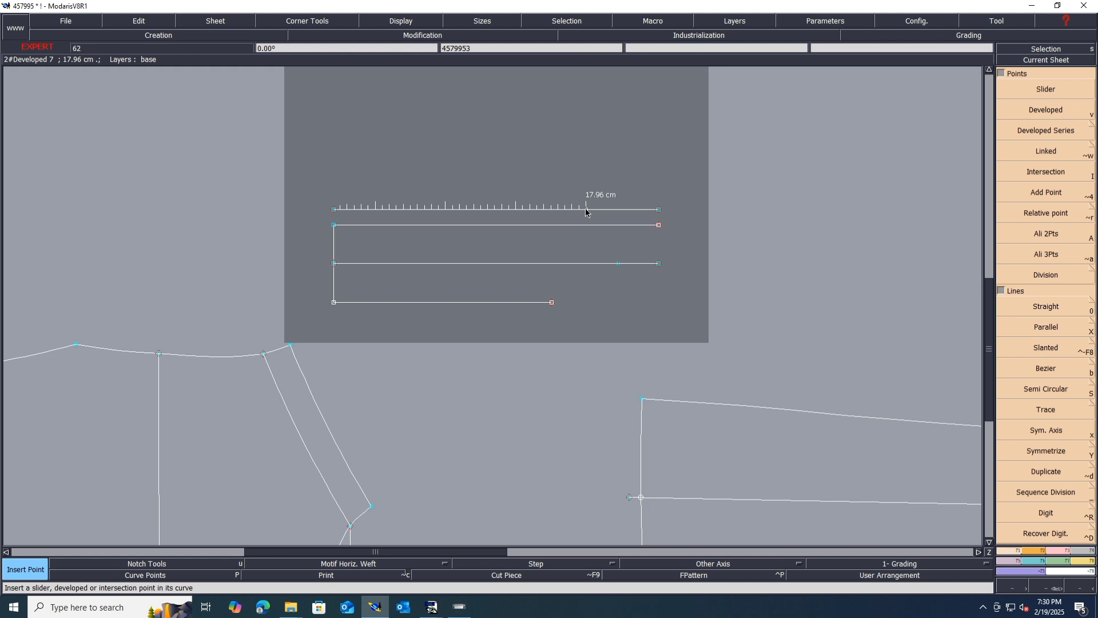
left_click(641, 211)
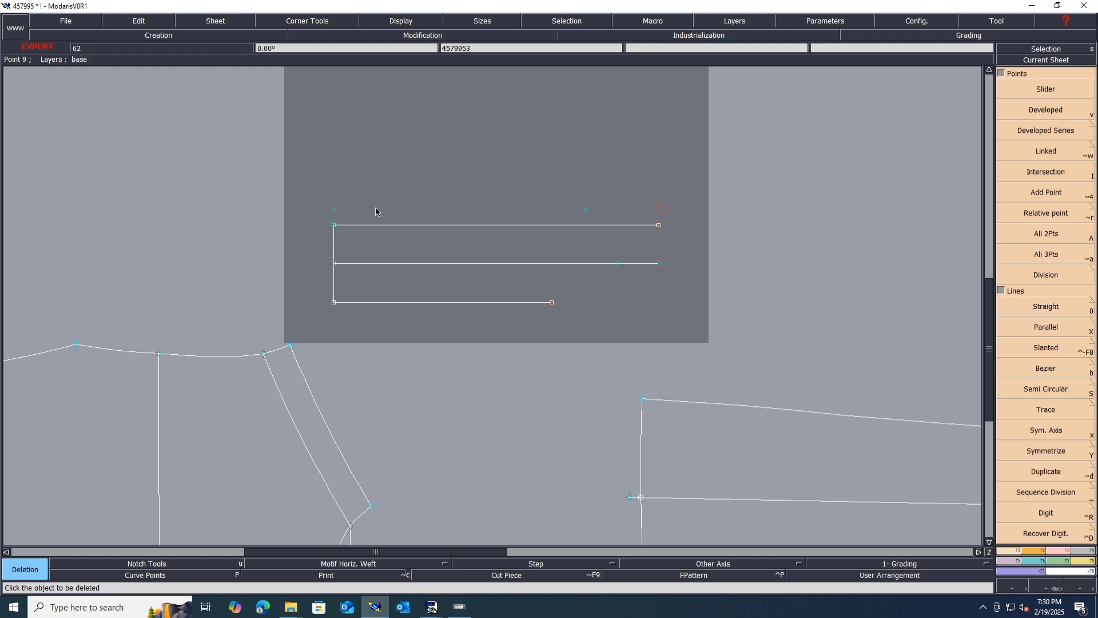
- Draw Bezier lines to the upper collar point from the 20.30 cm point and from the top of the centre-back line
key("b")
left_click(619, 263)
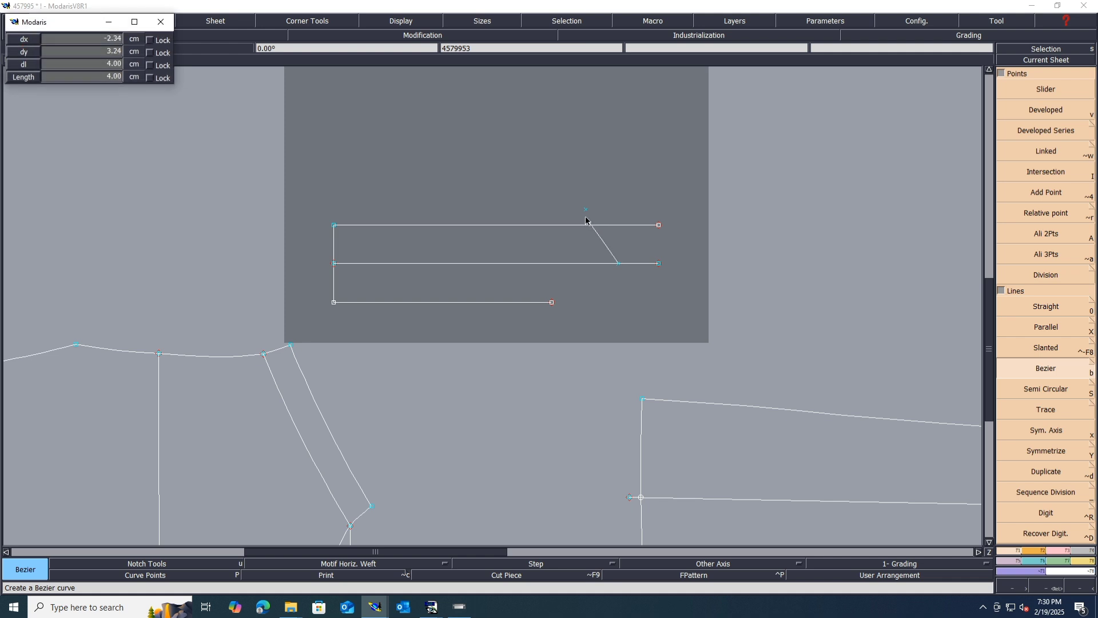
left_click(586, 210)
left_click(334, 224)
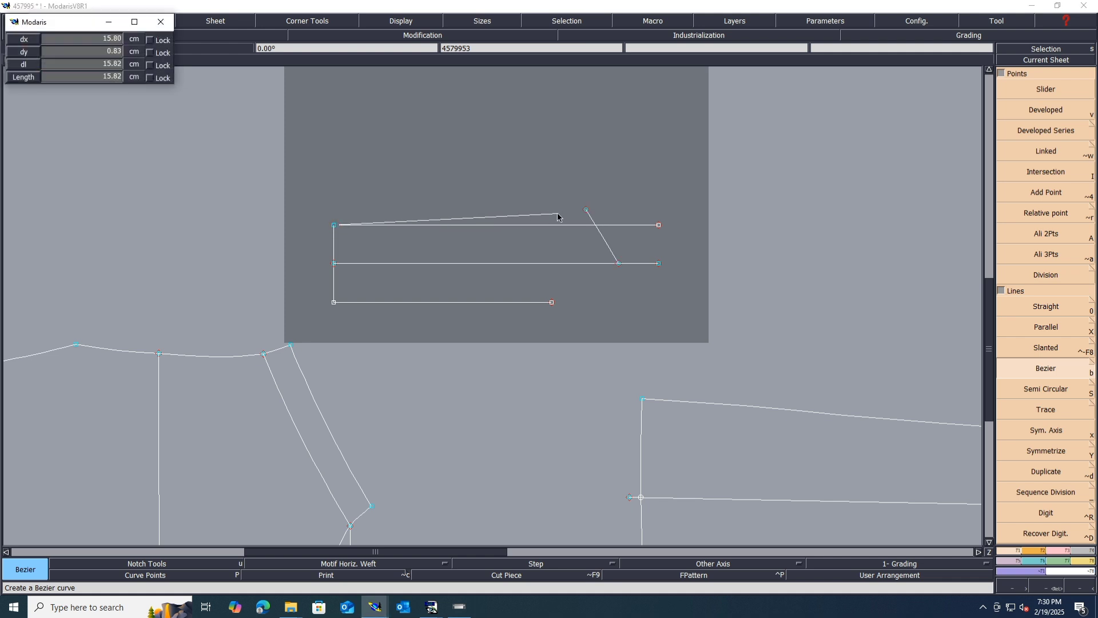
left_click(587, 211)
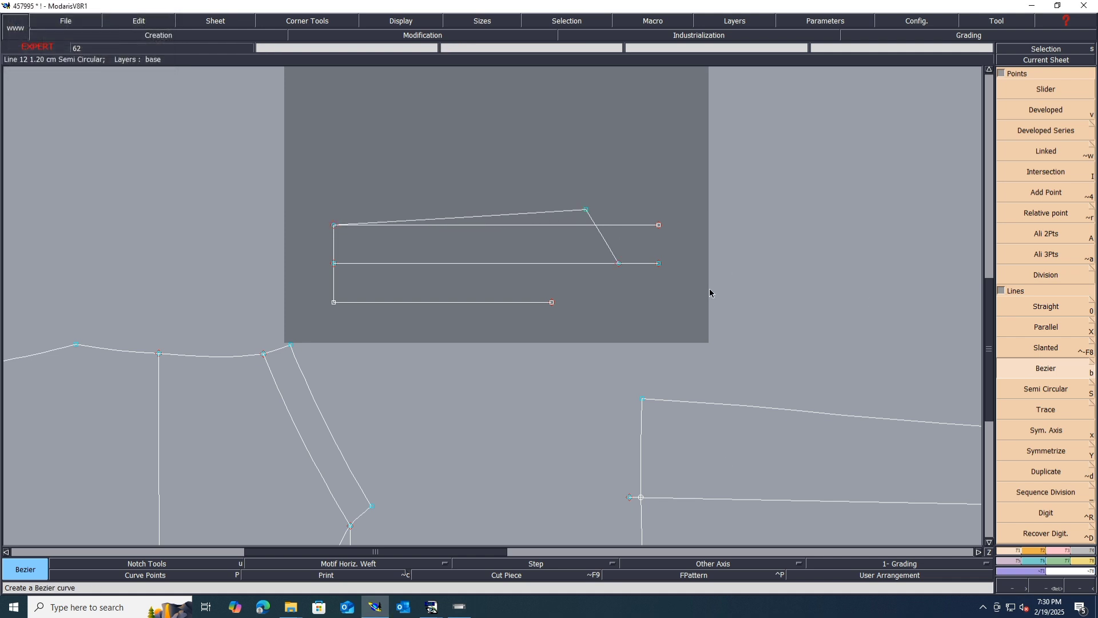
- Add a dynamic length measure to the collar's slanted front edge
key("l")
left_click(602, 236)
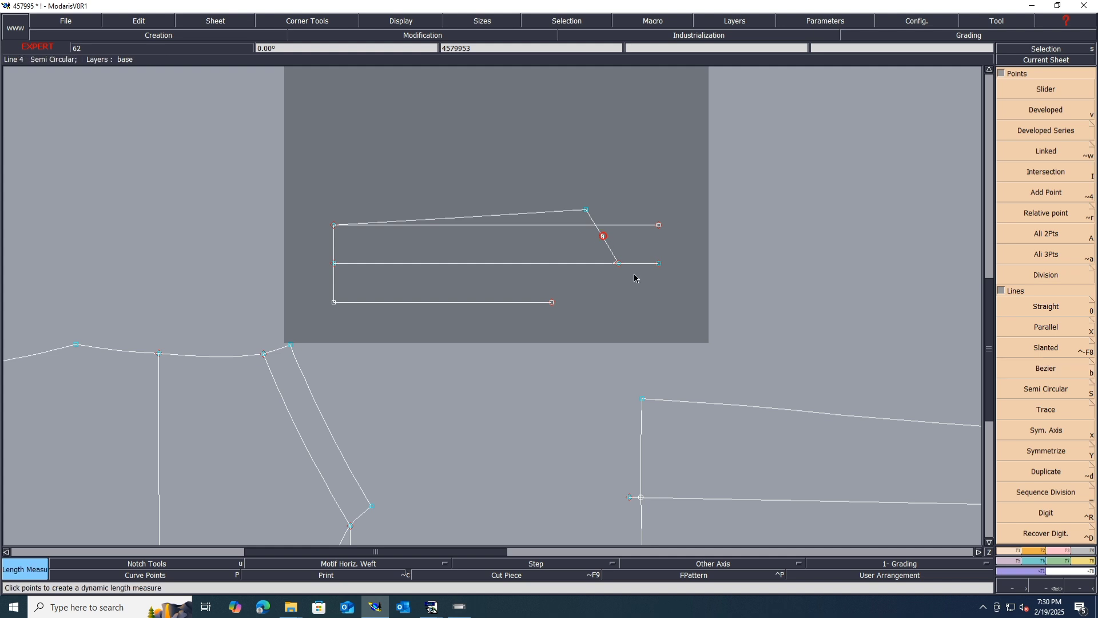
left_click(648, 312)
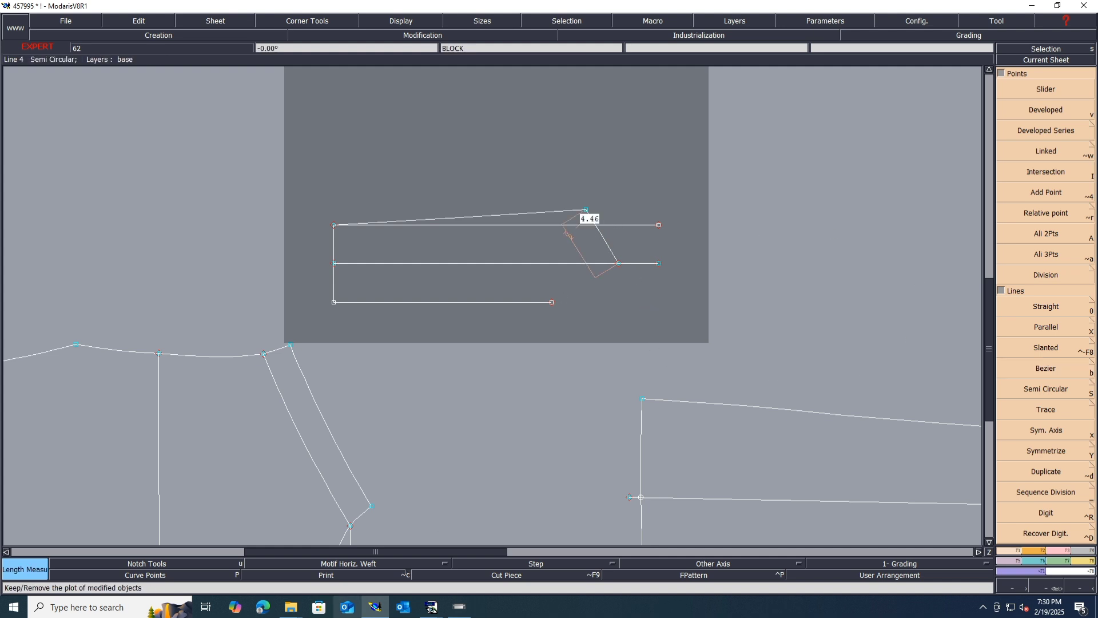
- Switch to the blazer spec PDF, highlight the 4.5 collar height at CF in the yellow size column, and return to Modaris
mouse_move(431, 606)
left_click(480, 563)
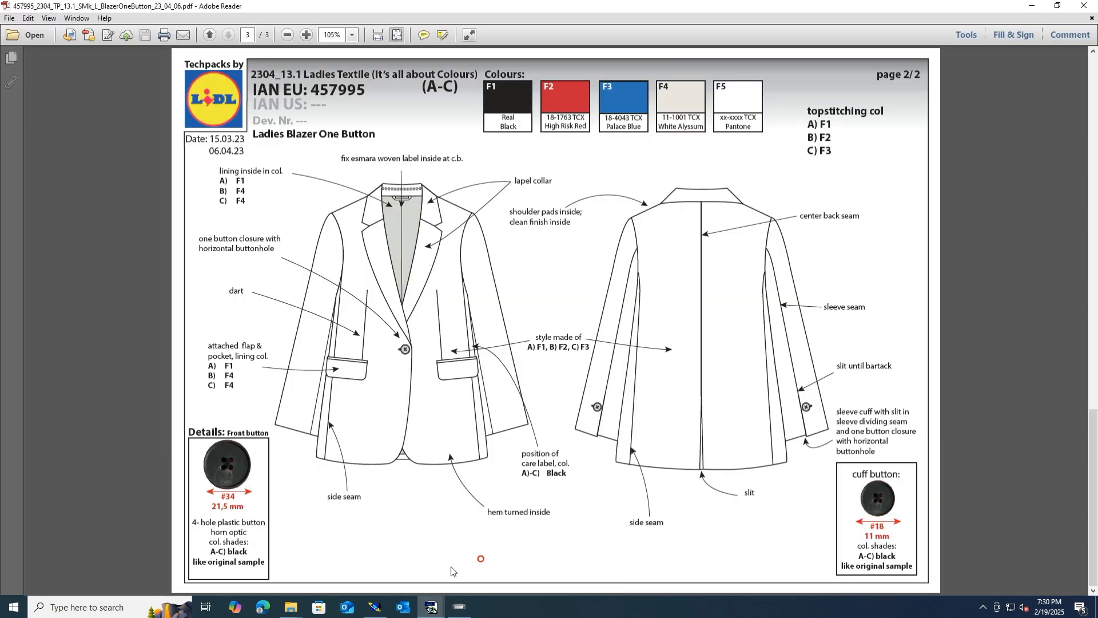
left_click(392, 566)
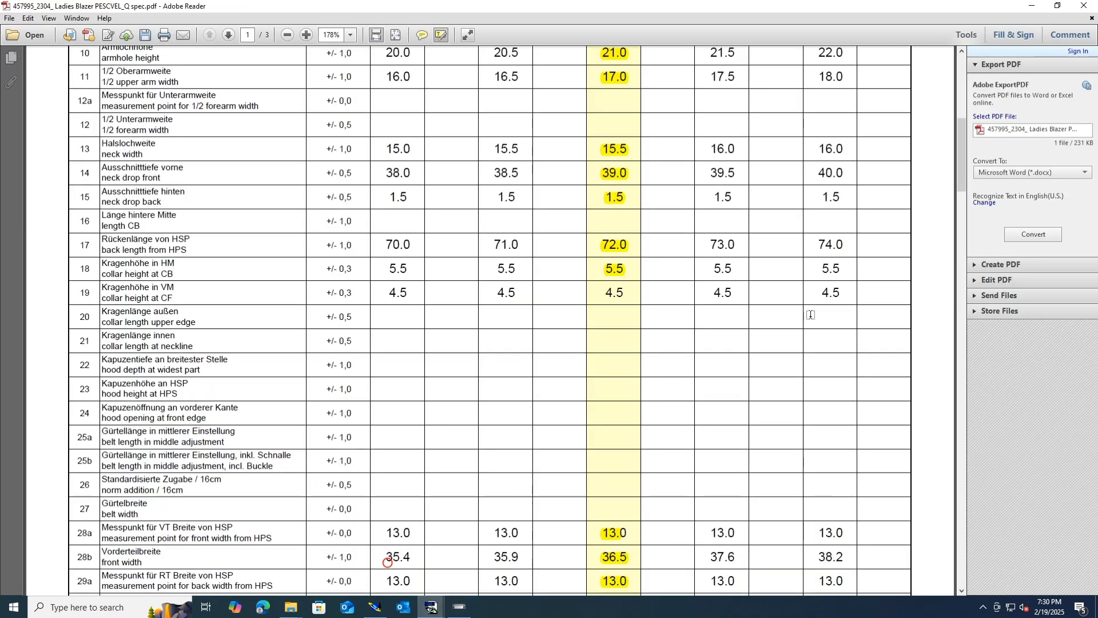
left_click_drag(627, 294, 593, 295)
left_click(594, 296)
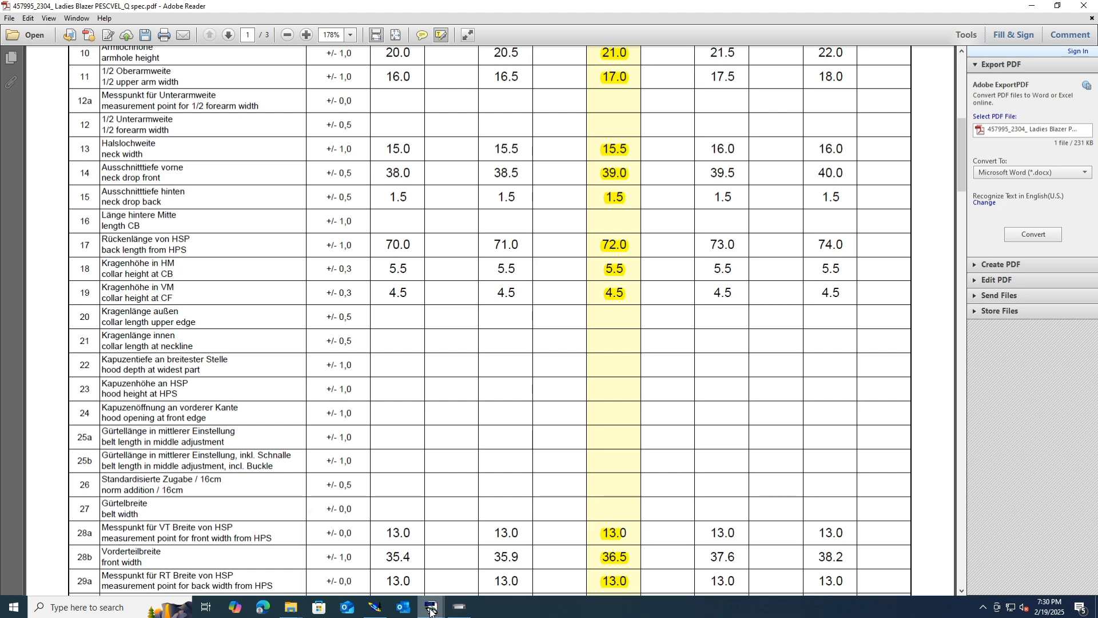
left_click(383, 613)
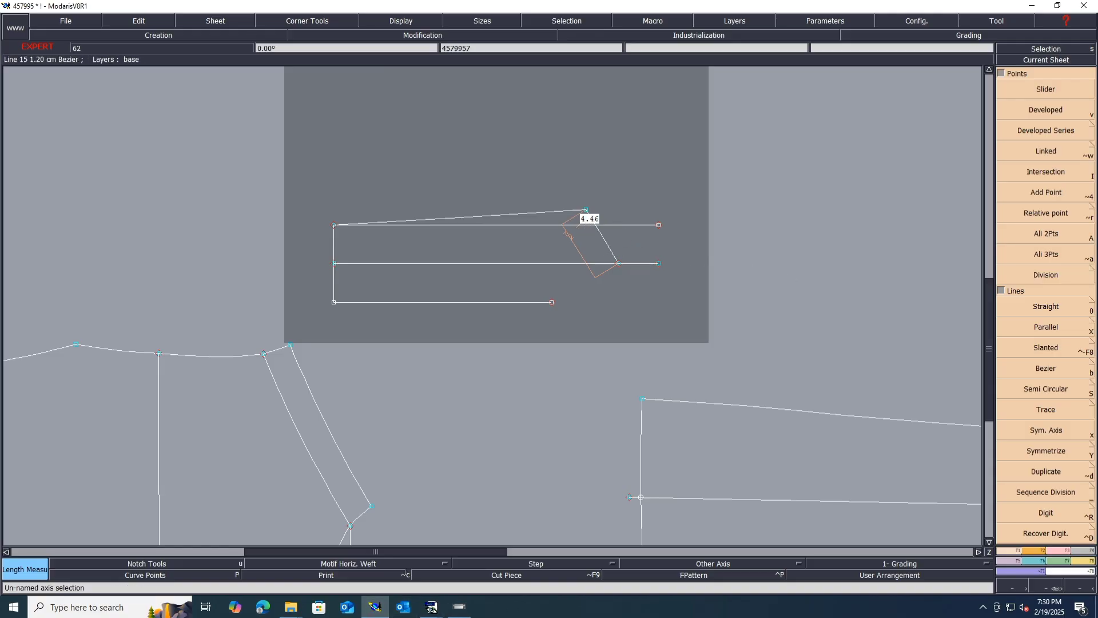
- Create a parallel line 1 cm below the collar's bottom horizontal line
key("x")
left_click(530, 303)
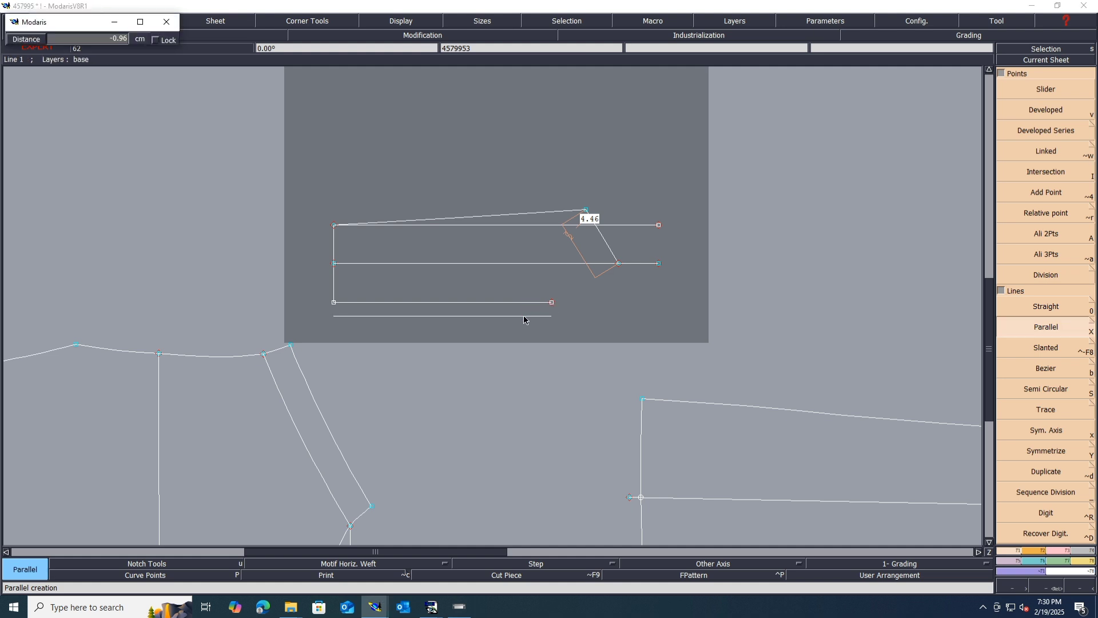
type("-1")
key("Return")
scroll(523, 317, "up", 1)
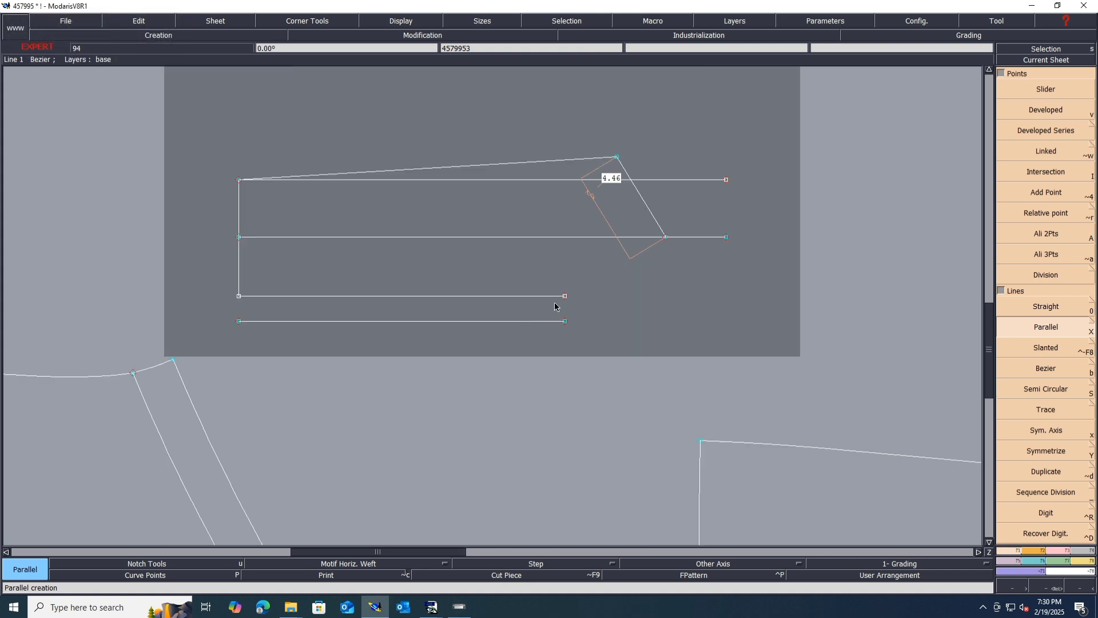
- Lengthen the lowest parallel line horizontally, well past the front end of the line above it
key("l")
left_click(511, 321)
left_click(704, 321)
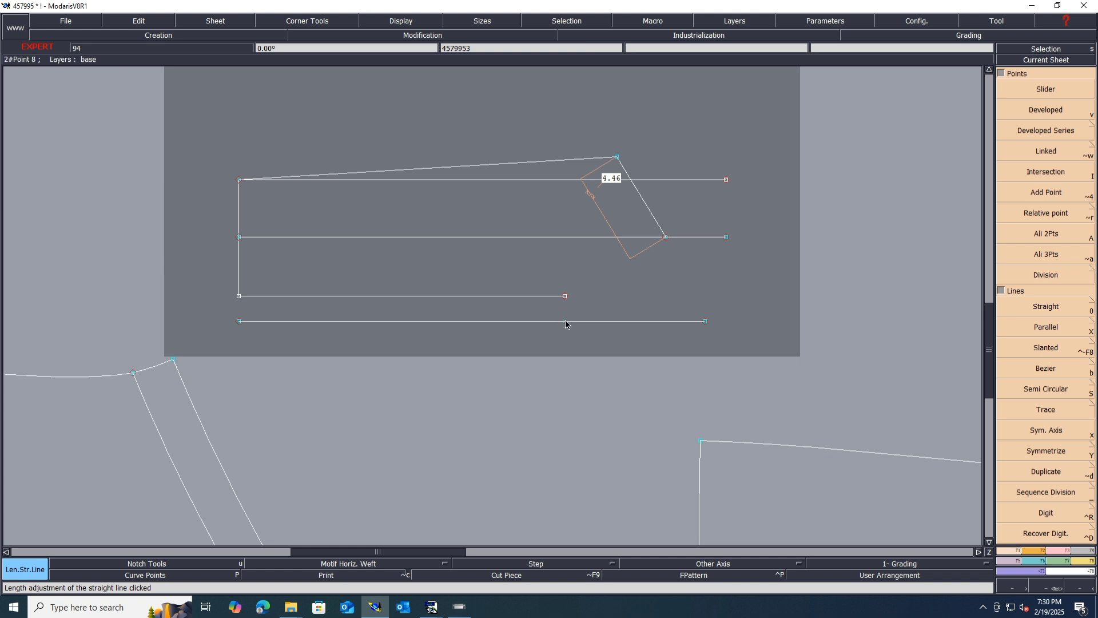
key("3")
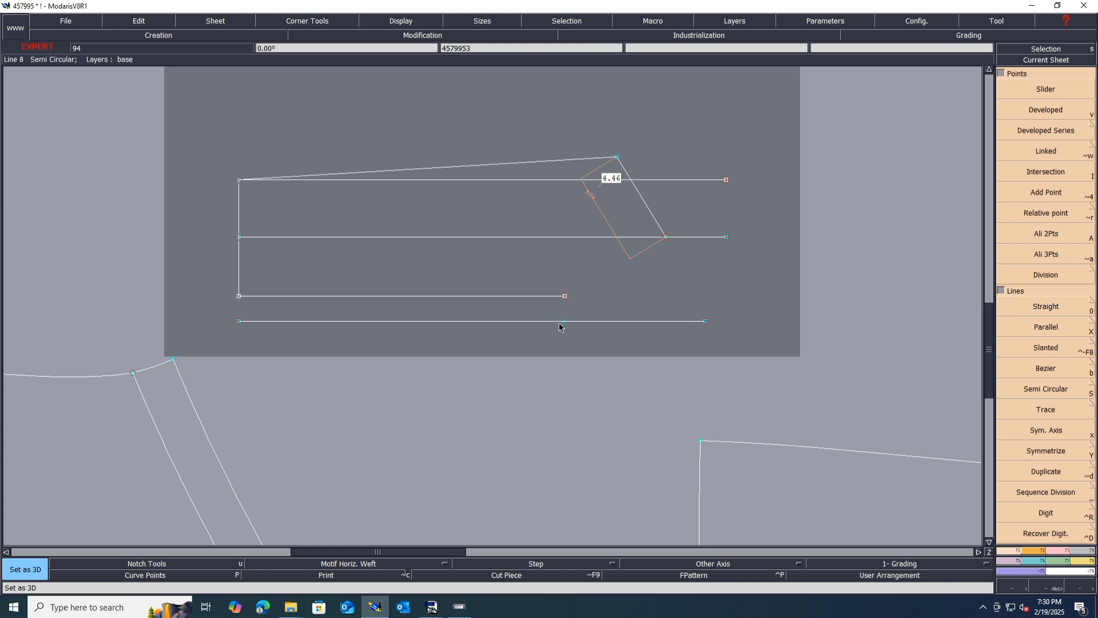
- Draw Bezier lines from the original front endpoint on the lowest parallel to the collar's lower centre-back corner and to the 20.30 cm front point
key("b")
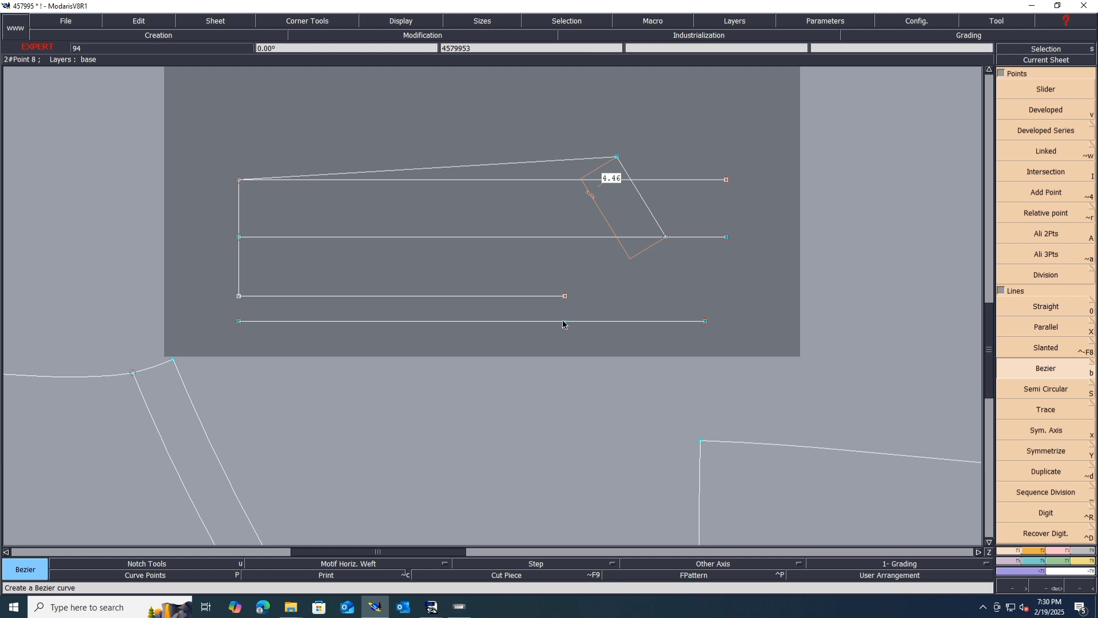
left_click(563, 321)
left_click(238, 296)
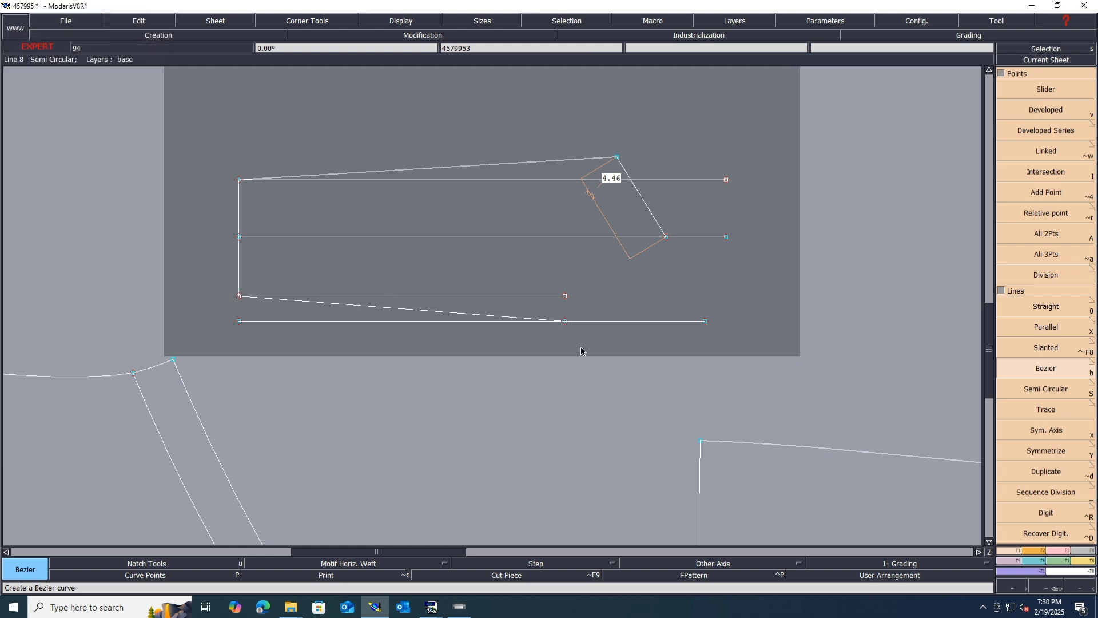
left_click(564, 321)
left_click(665, 237)
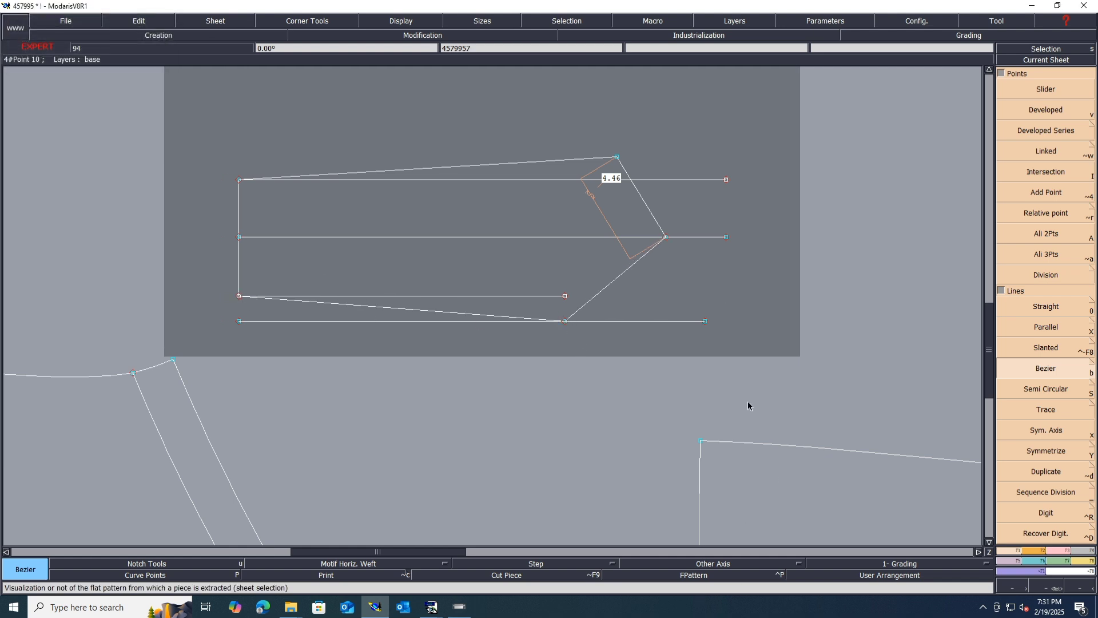
- Delete both segments of the lowest parallel line, keeping the new lower collar outline
key("Delete")
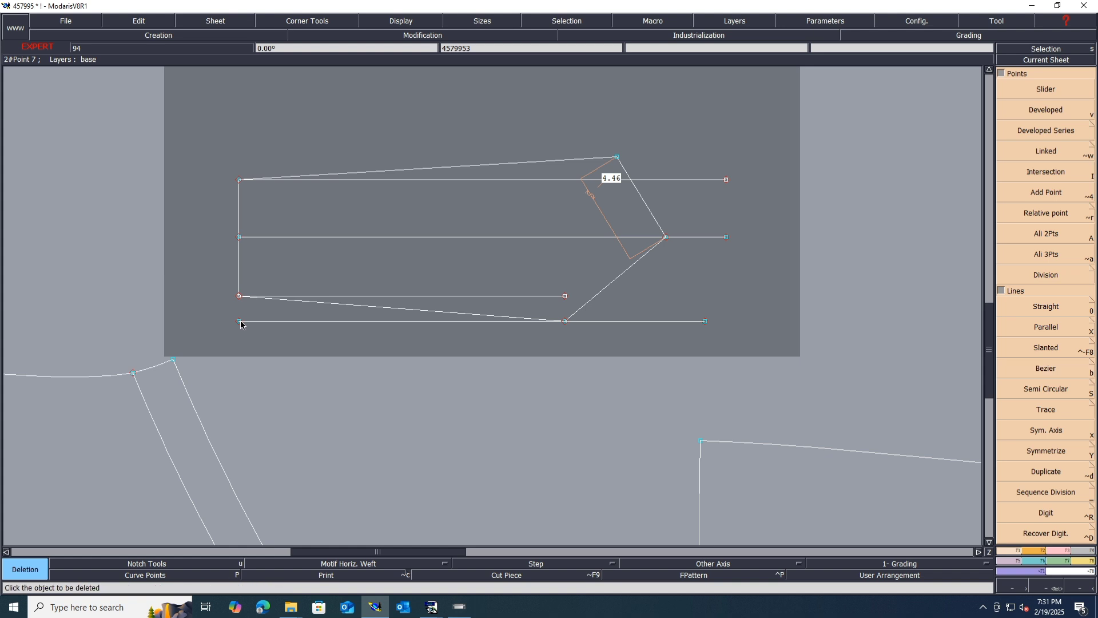
left_click(241, 321)
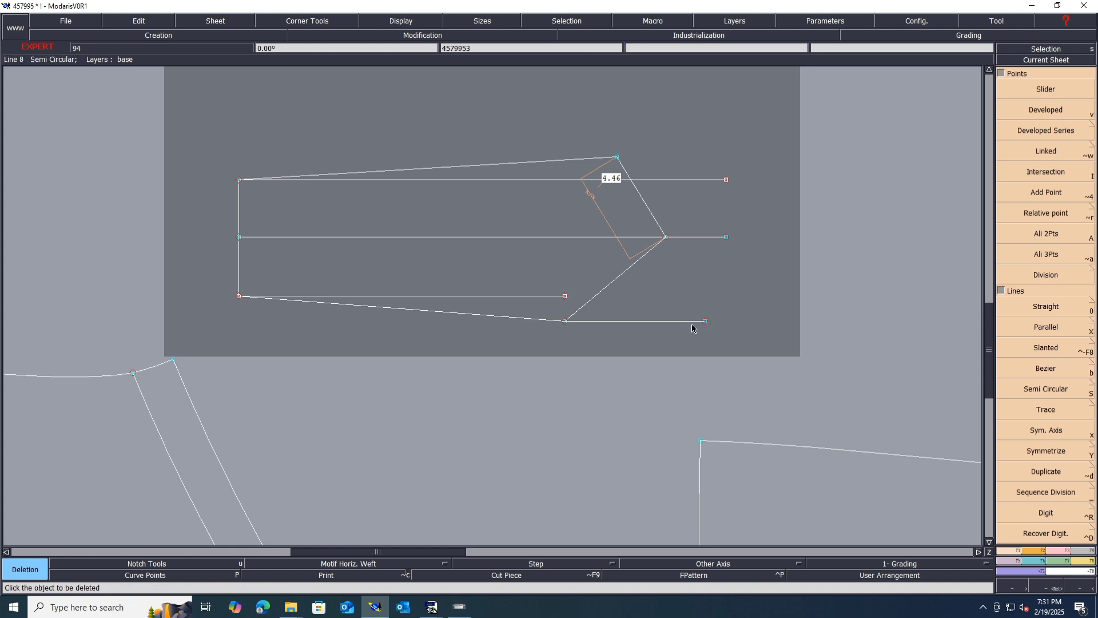
left_click(688, 321)
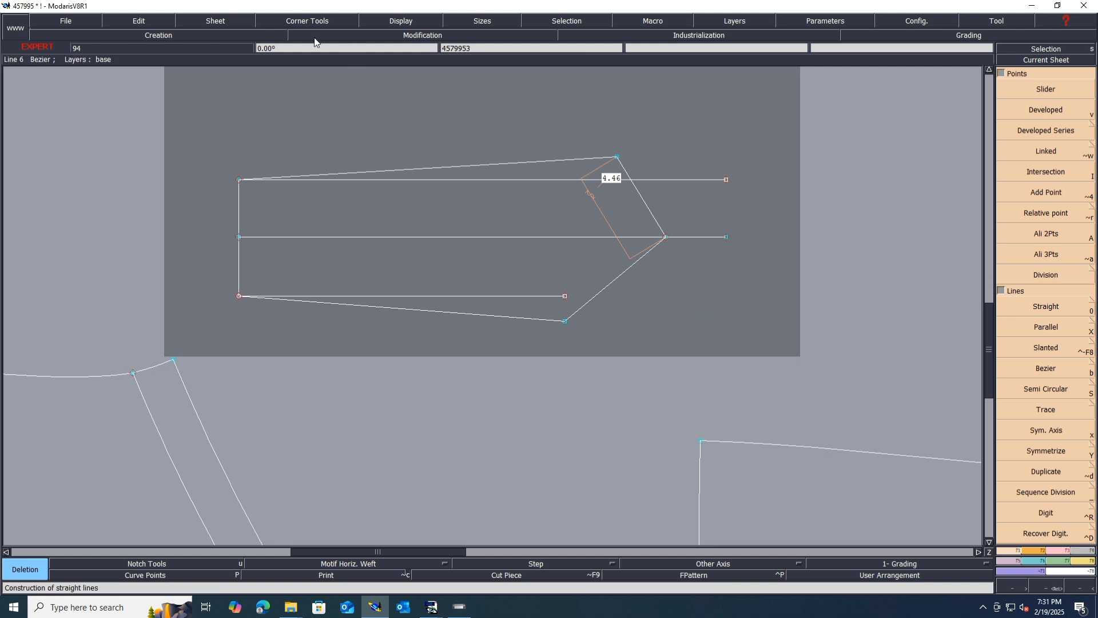
- Display the curve handles, and delete the middle and upper horizontal construction lines inside the collar
left_click(406, 20)
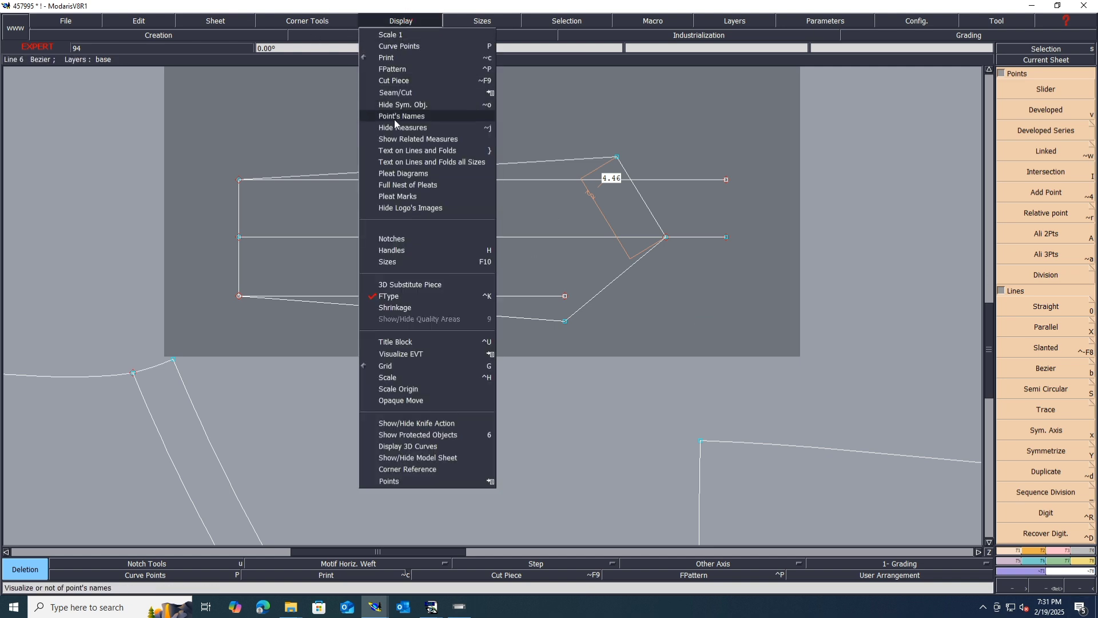
left_click(393, 251)
scroll(269, 175, "up", 2)
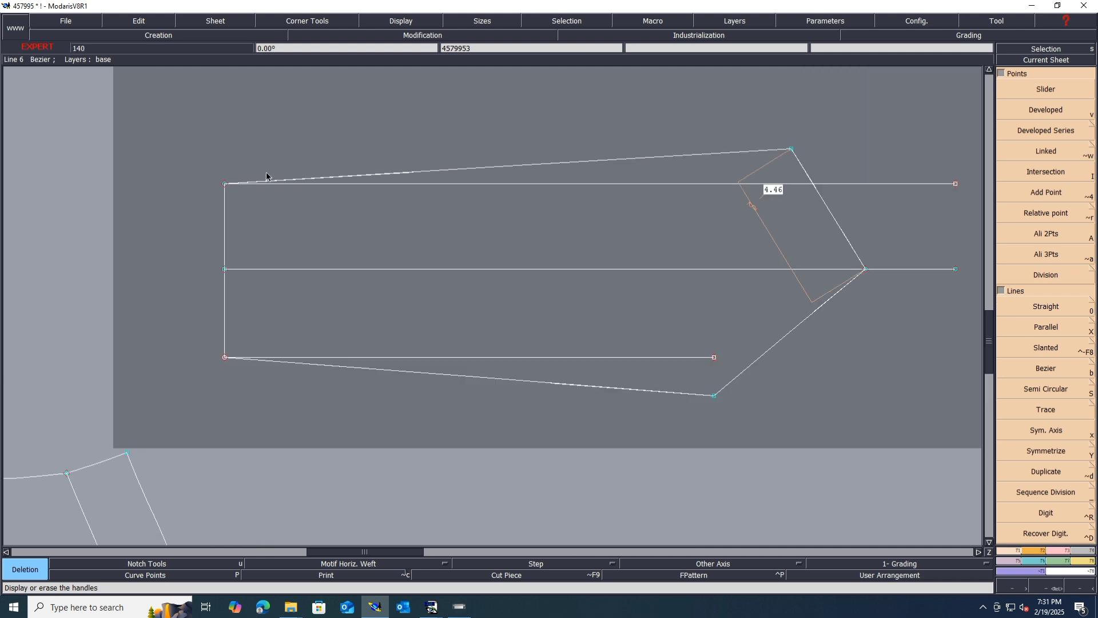
left_click(909, 268)
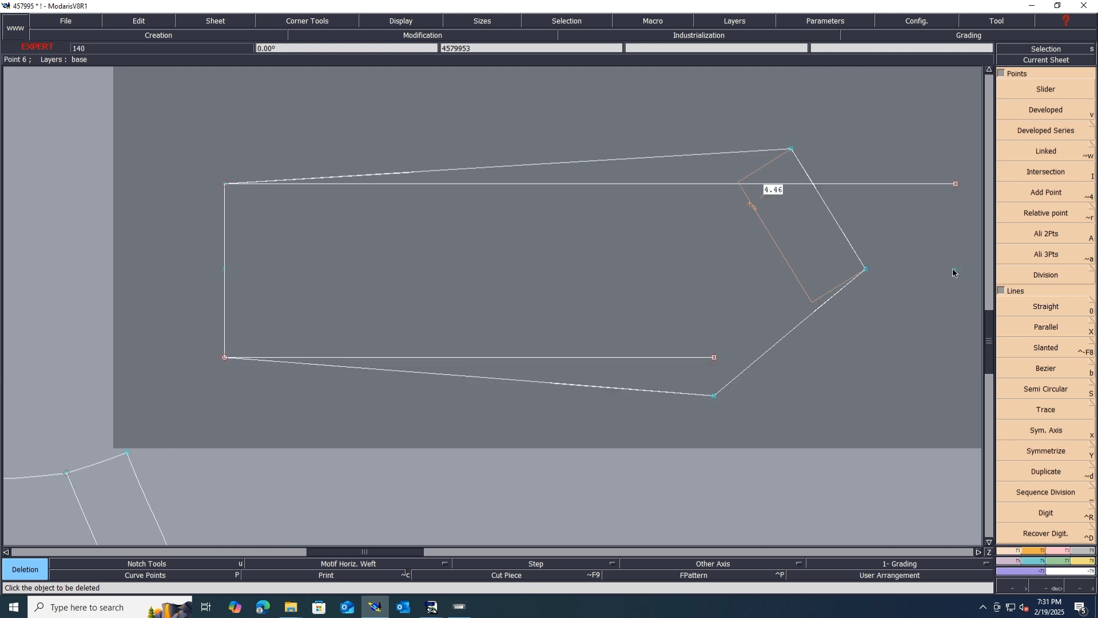
left_click(915, 184)
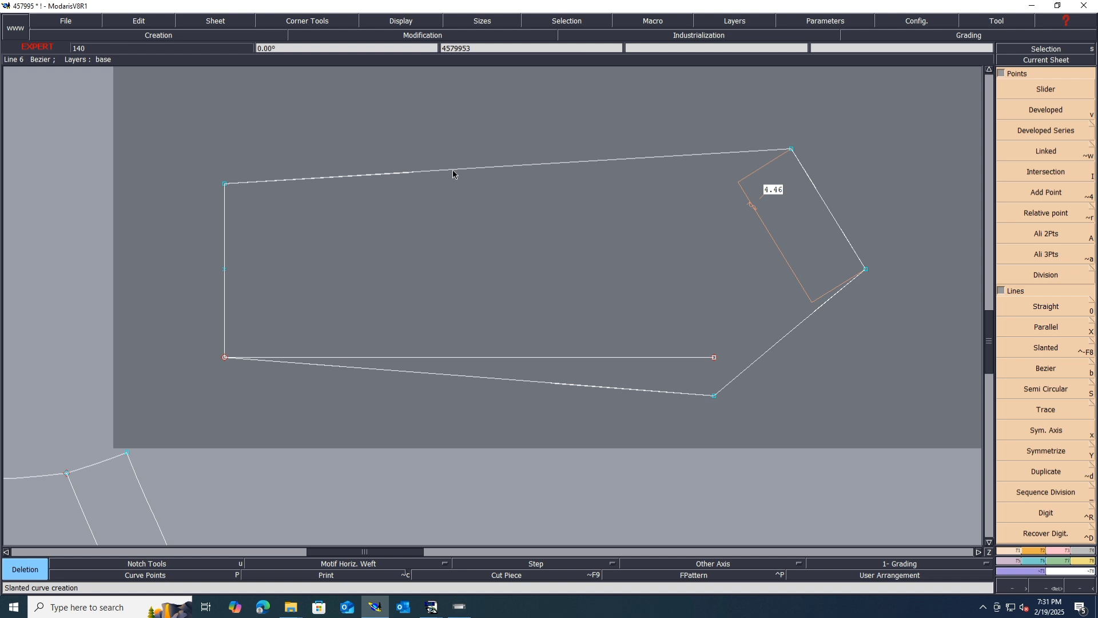
- Reshape the collar's upper edge into a smooth concave curve, flat at centre back and rising towards the front point
key("r")
left_click(406, 172)
left_click(485, 185)
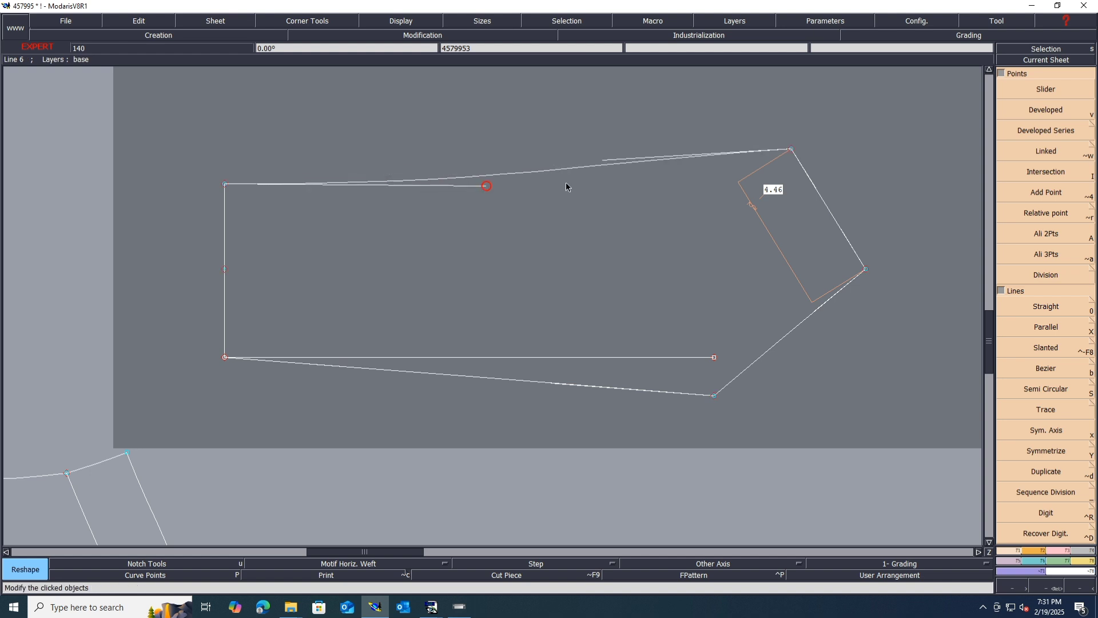
left_click(607, 159)
left_click(624, 174)
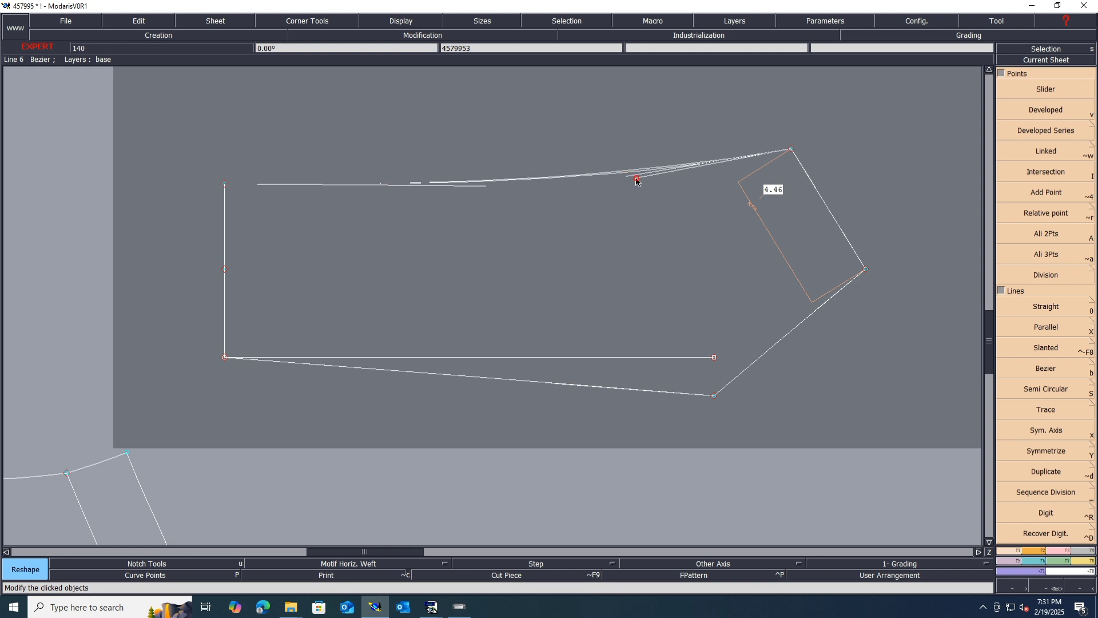
- Reshape the collar's lower edge into a smooth curve, flat at centre back and dropping gently to the lower front corner
left_click(355, 369)
left_click(436, 362)
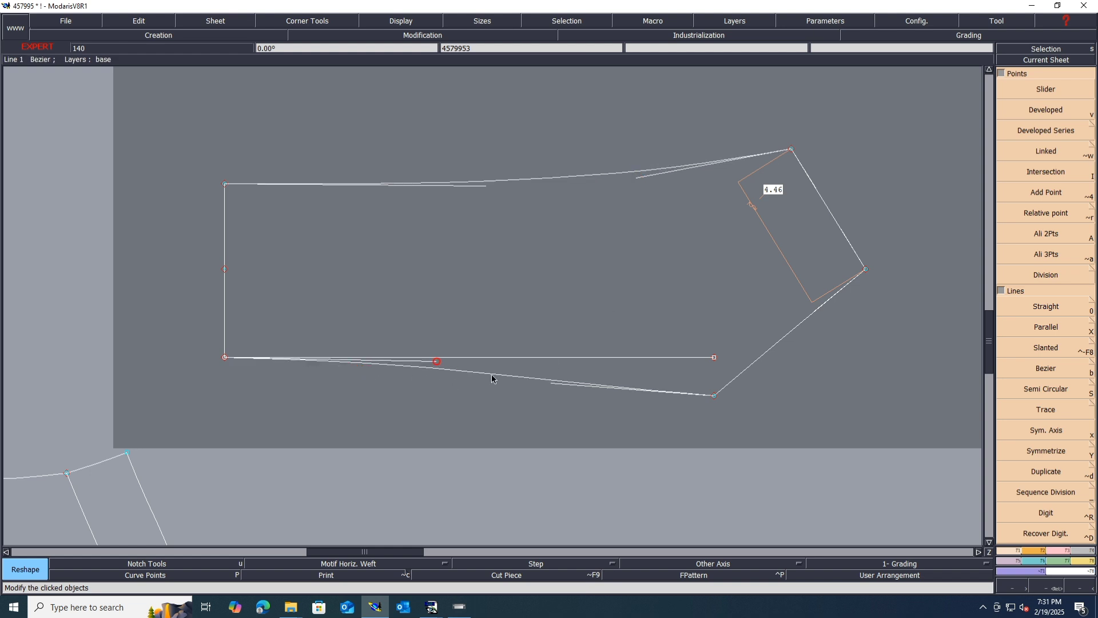
left_click(553, 383)
left_click(567, 370)
left_click(567, 370)
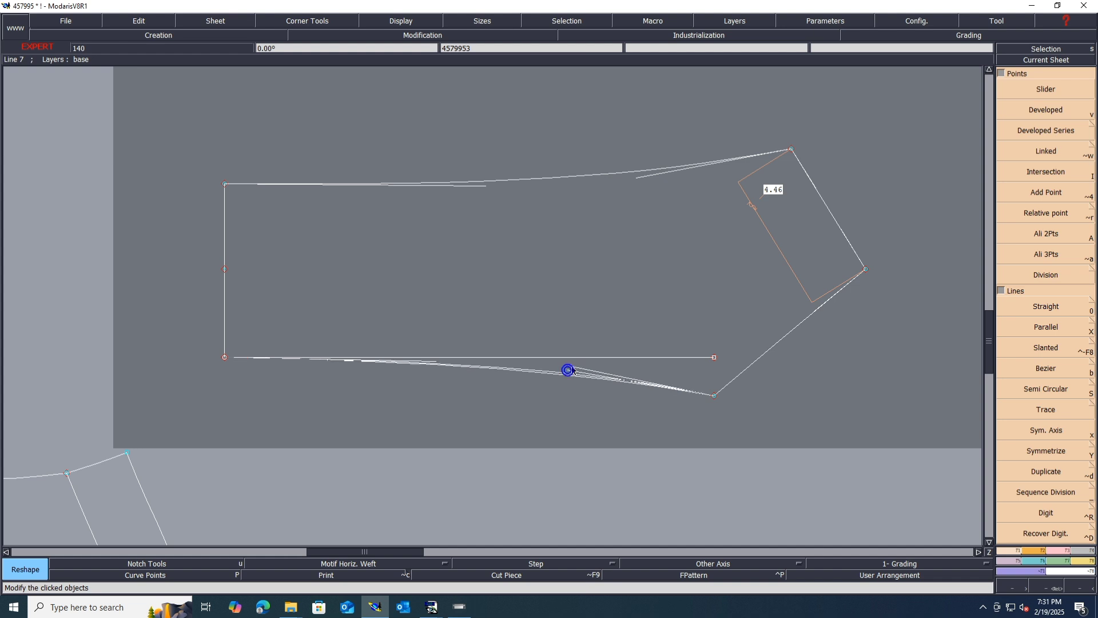
left_click(574, 364)
left_click(436, 362)
left_click(438, 362)
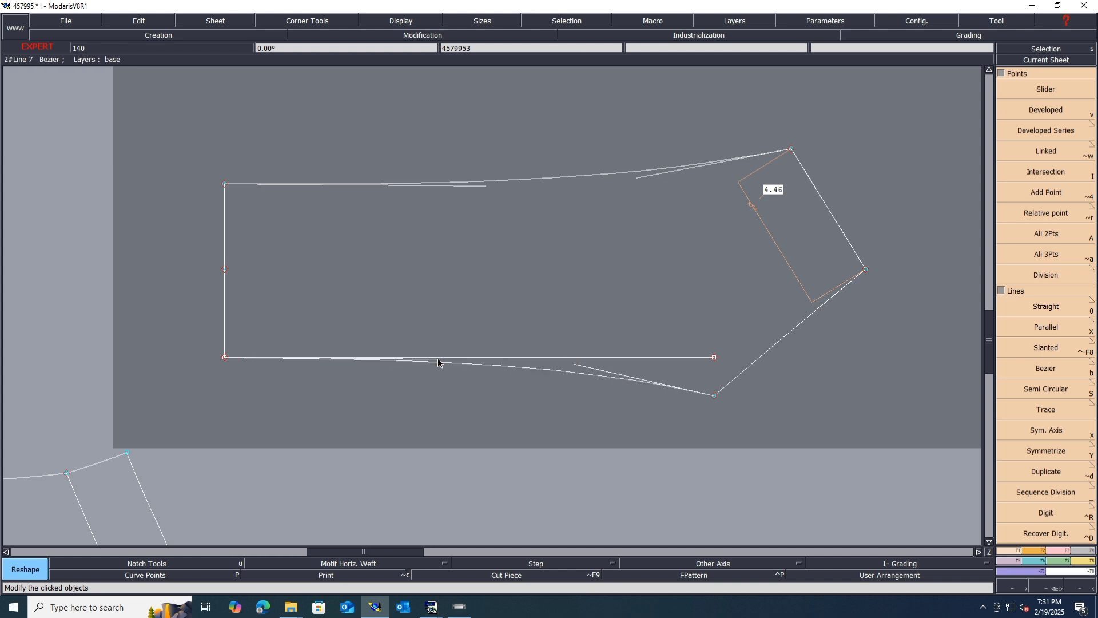
left_click(438, 359)
left_click(440, 359)
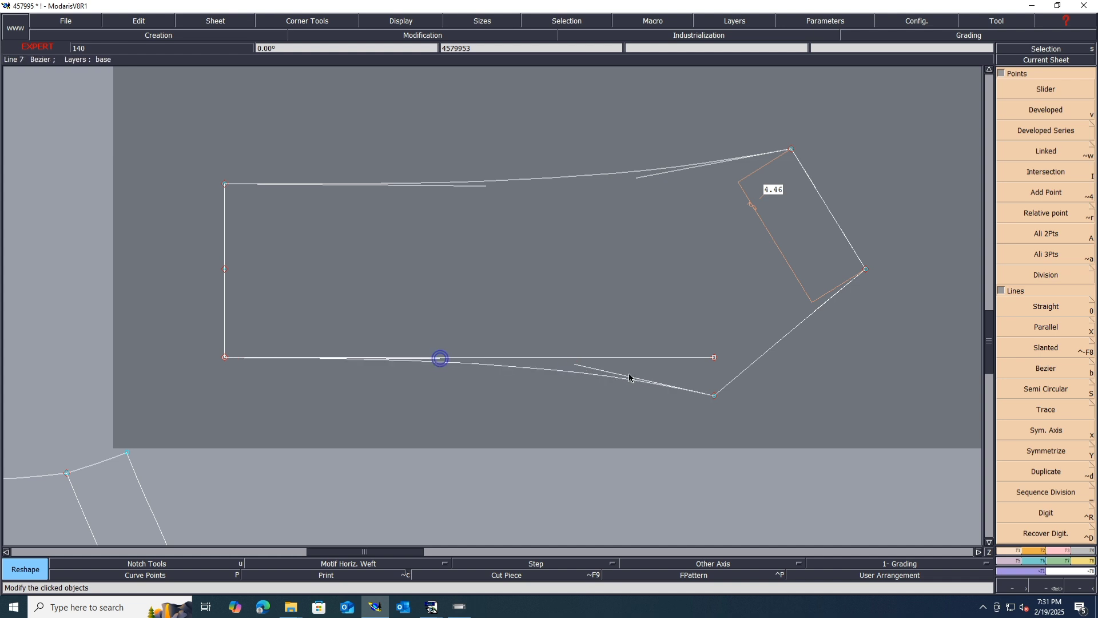
left_click(577, 362)
left_click(579, 362)
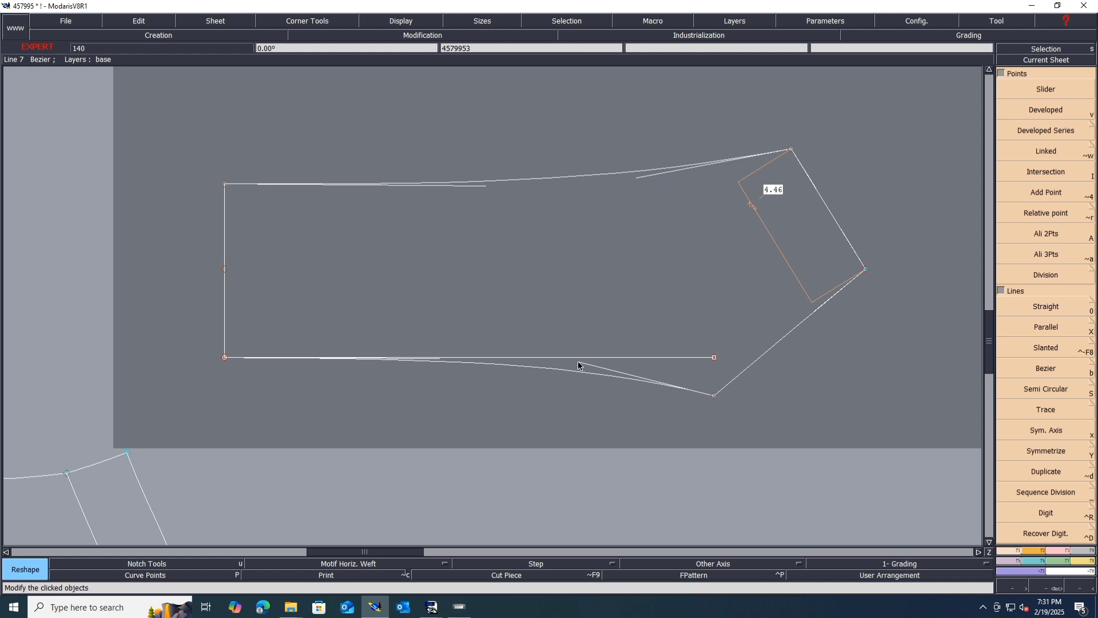
- Add dynamic length measures to the collar's lower slanted front line and its curved bottom edge
key("l")
left_click(799, 326)
left_click(675, 463)
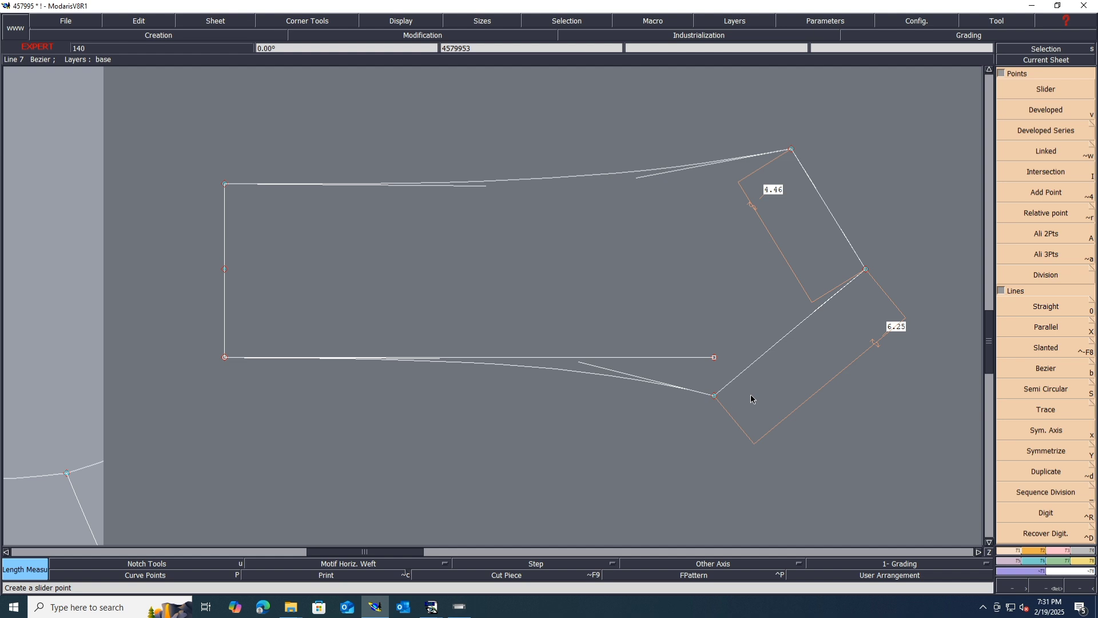
left_click(570, 374)
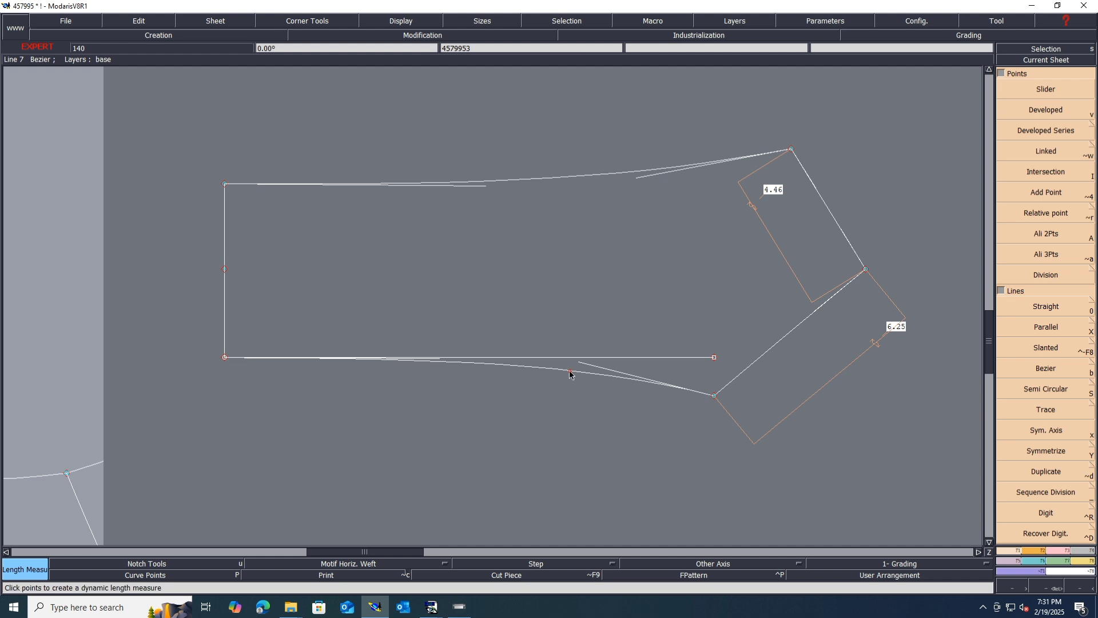
left_click(882, 424)
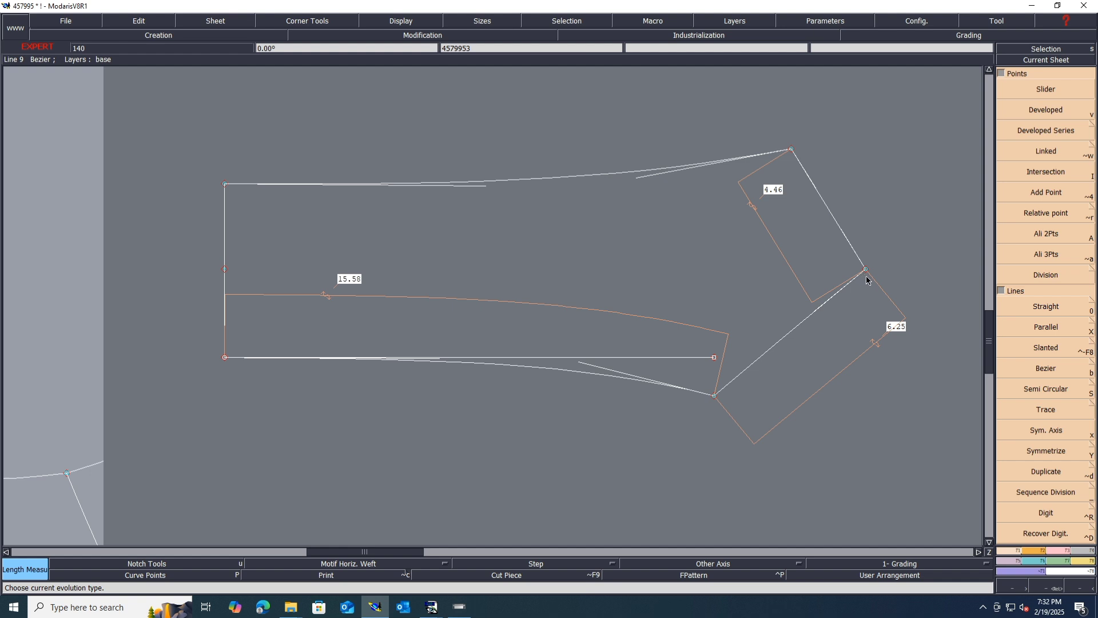
- Switch to the blazer spec PDF and review the measurement chart down to the collar stand at CB and its last rows
mouse_move(445, 613)
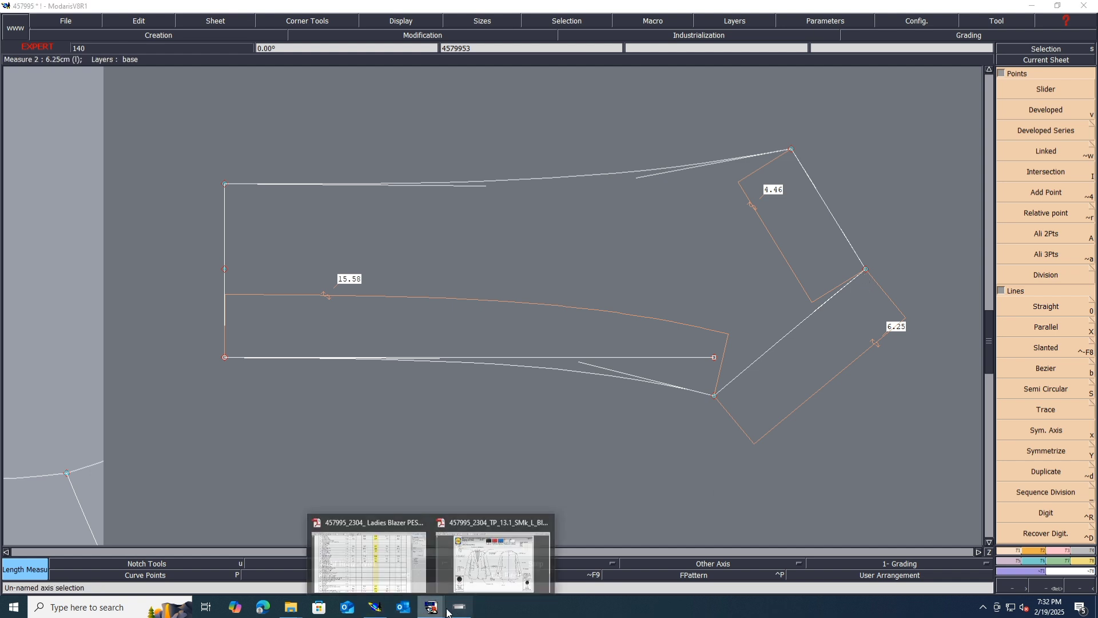
left_click(396, 572)
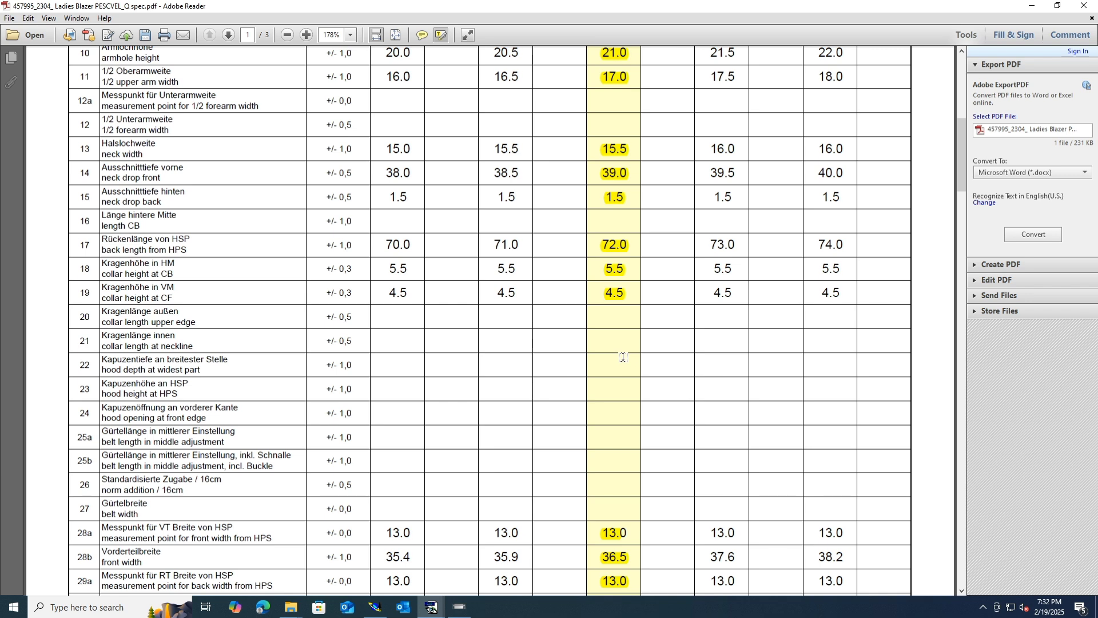
scroll(622, 357, "up", 4)
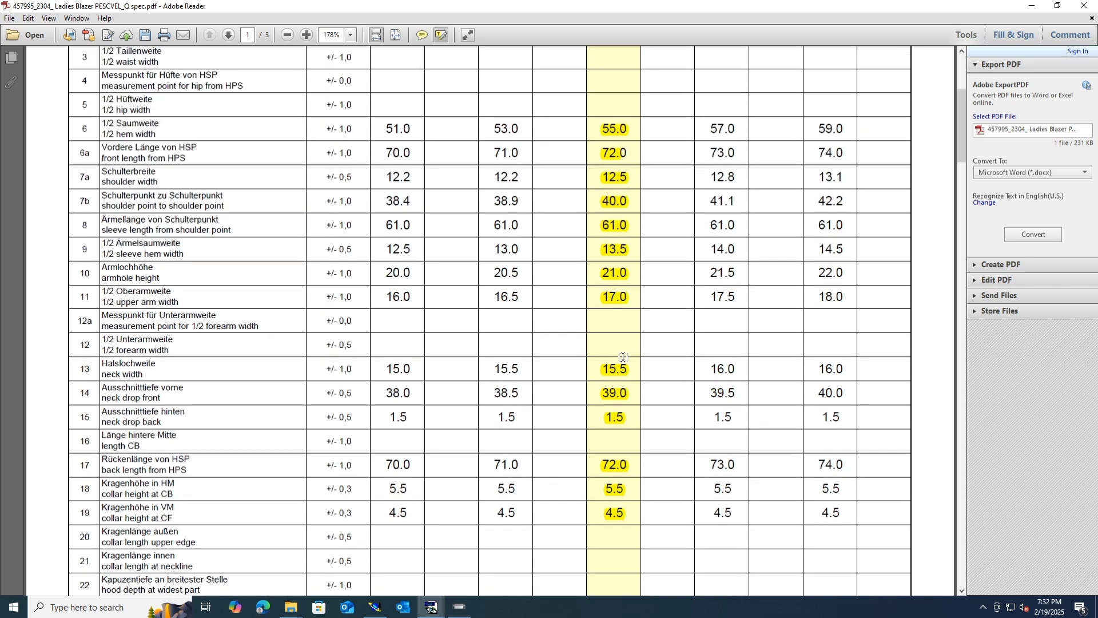
scroll(623, 357, "down", 4)
scroll(623, 357, "down", 5)
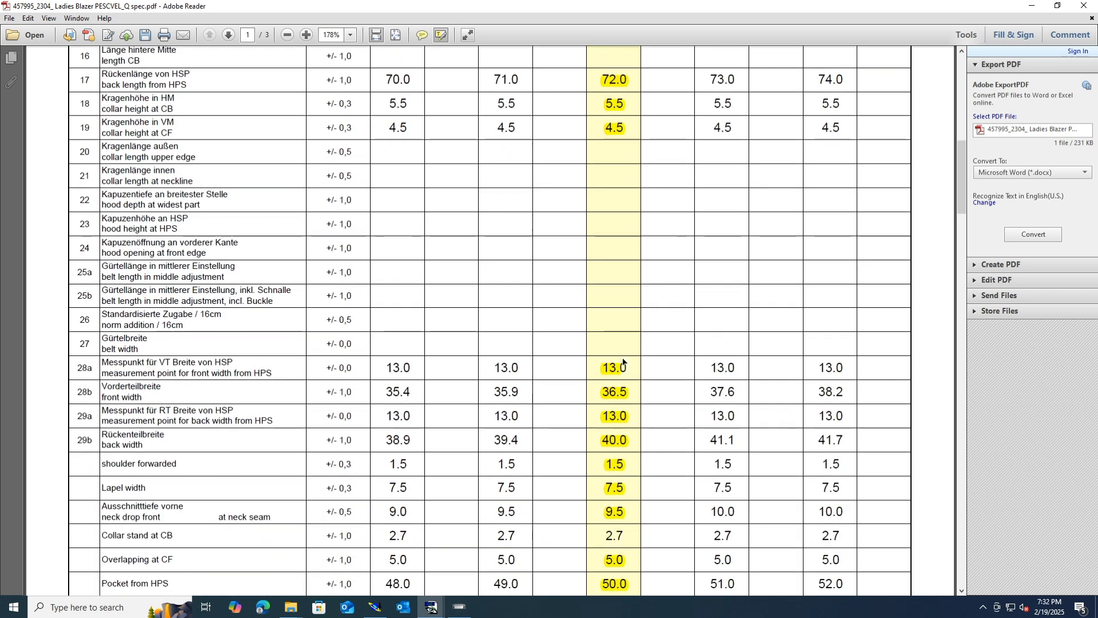
scroll(623, 362, "down", 2)
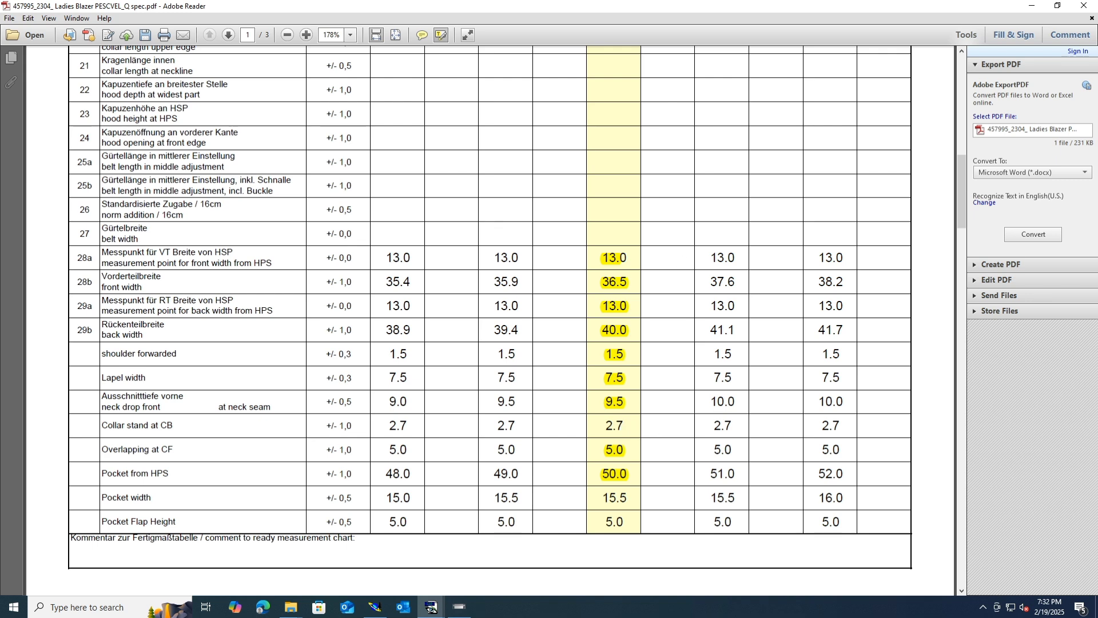
- Switch back to Modaris and measure the lapel's upper line on the front piece, from the roll line's end to the outer corner
left_click(375, 608)
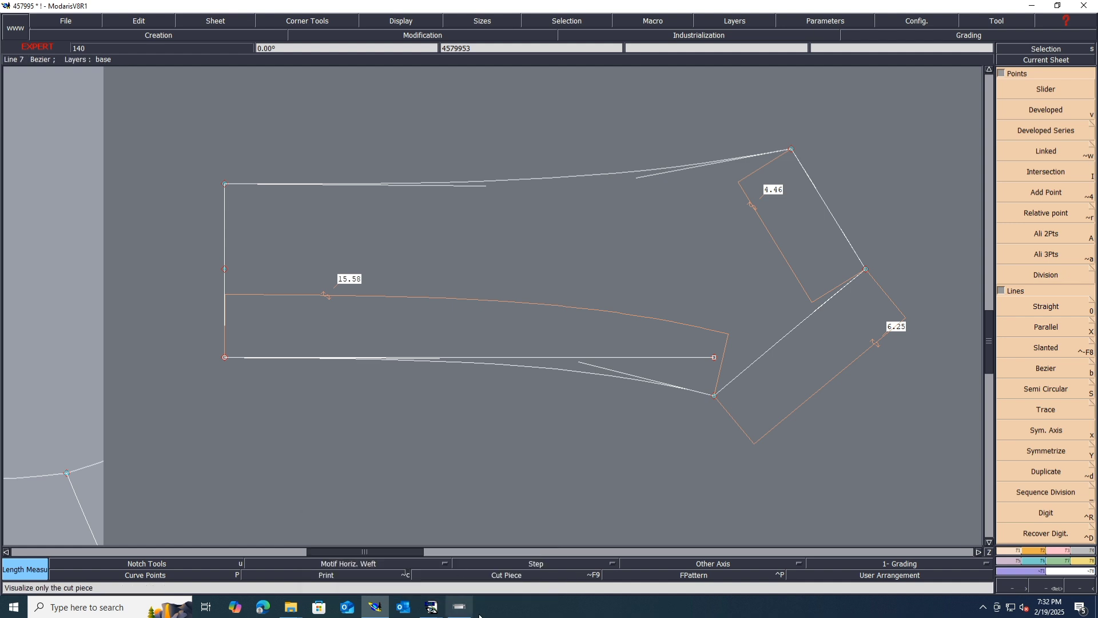
scroll(570, 391, "down", 1)
scroll(570, 391, "down", 1)
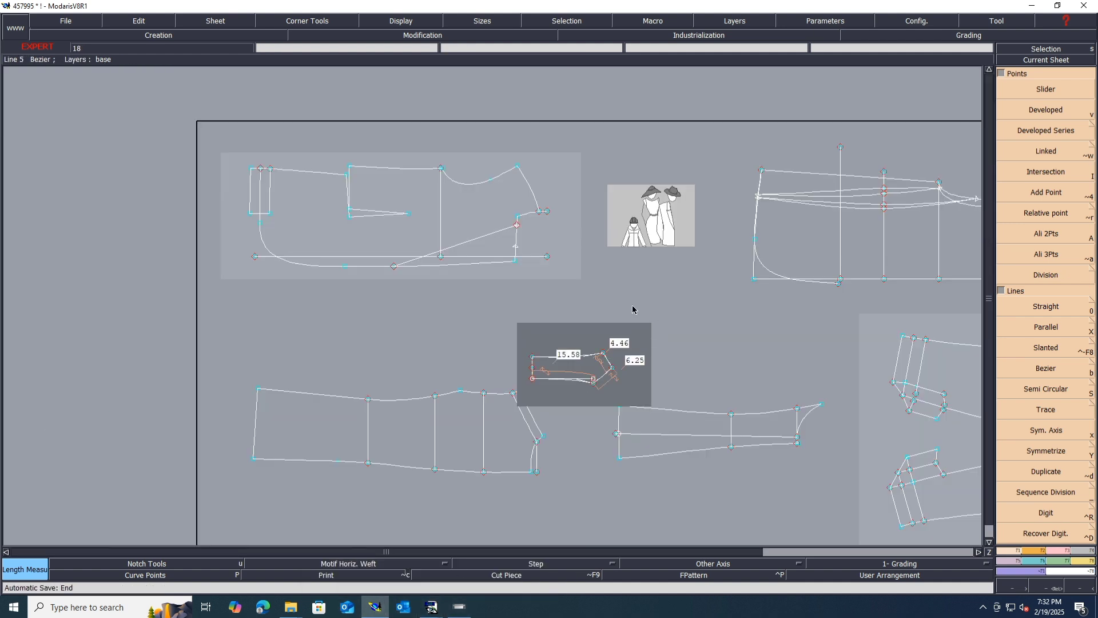
scroll(517, 229, "up", 2)
scroll(513, 225, "up", 1)
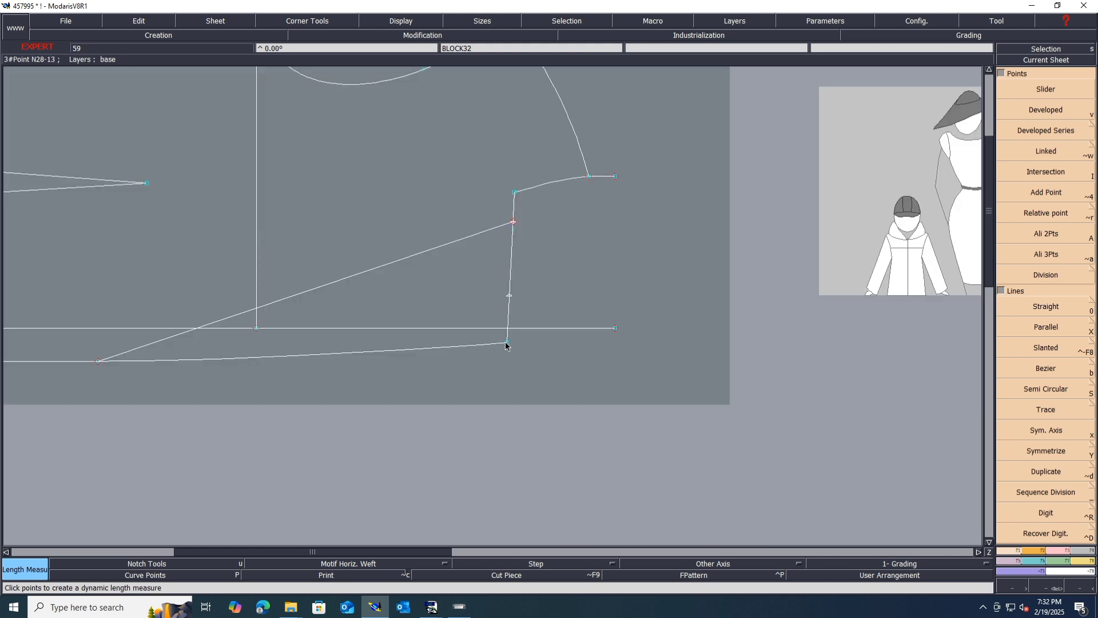
left_click(506, 343)
left_click(514, 222)
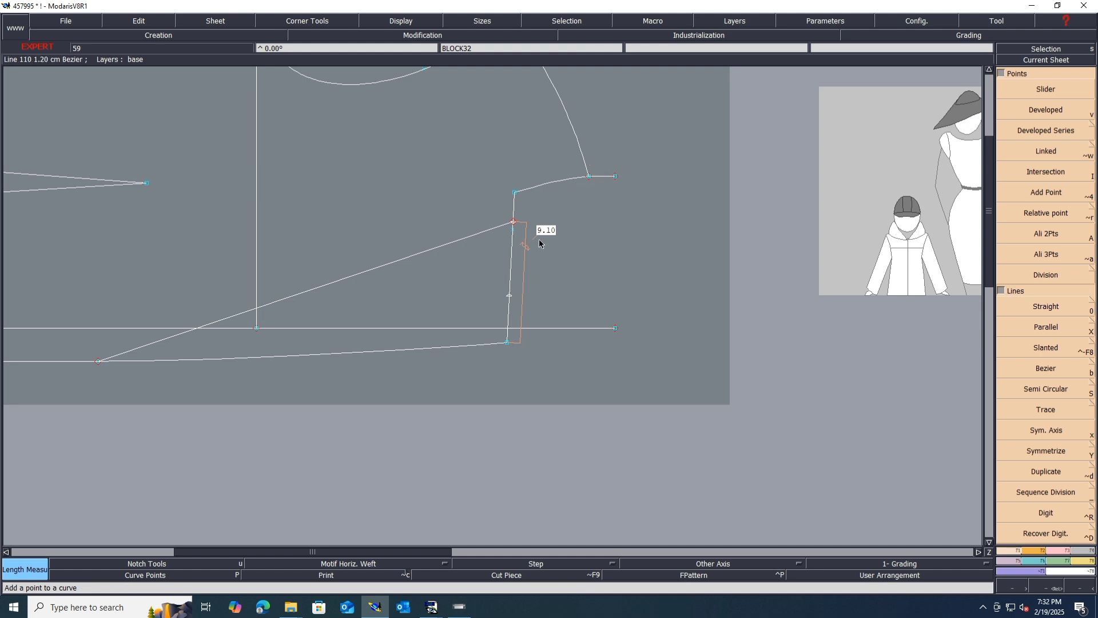
key("ctrl+z")
left_click(514, 223)
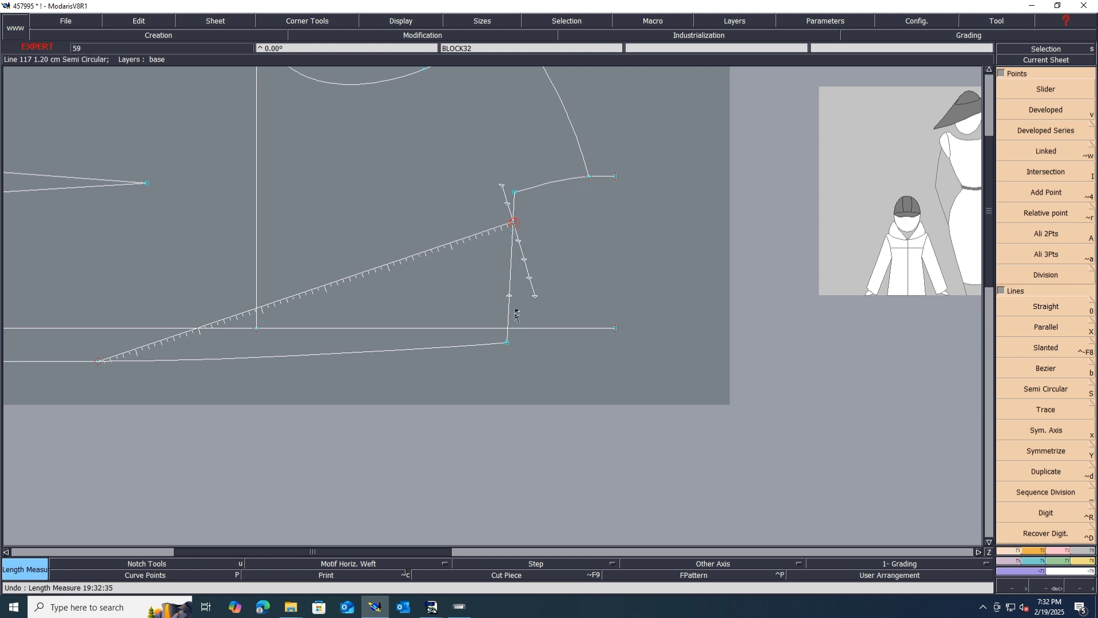
left_click(512, 344)
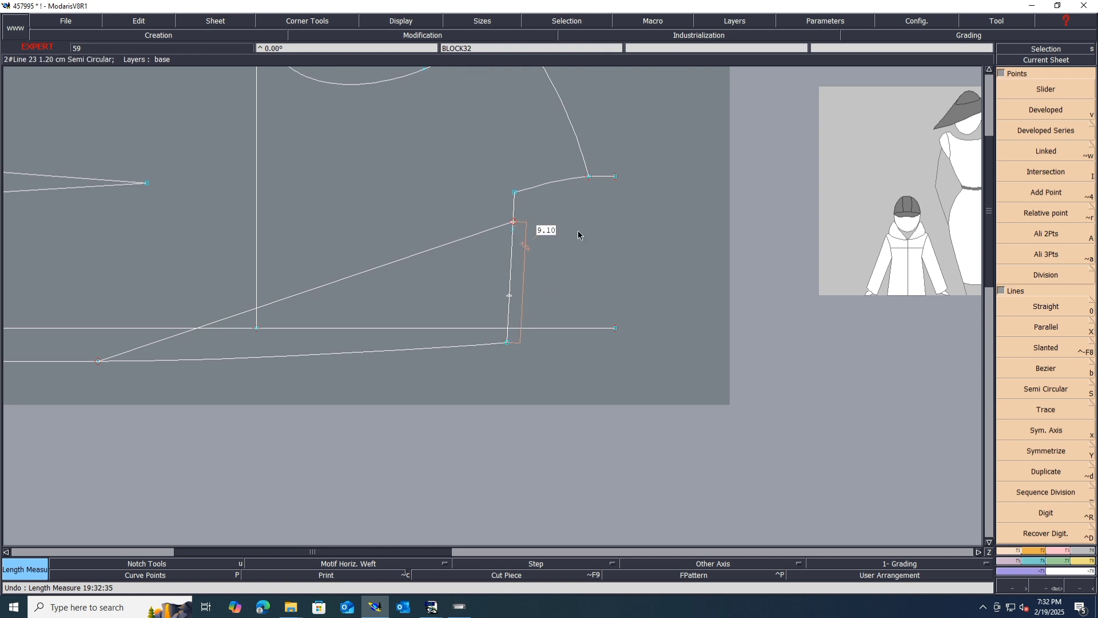
- Check the lapel and collar shape in the techpack PDF's front sketch, and return to Modaris
left_click(431, 607)
left_click(488, 566)
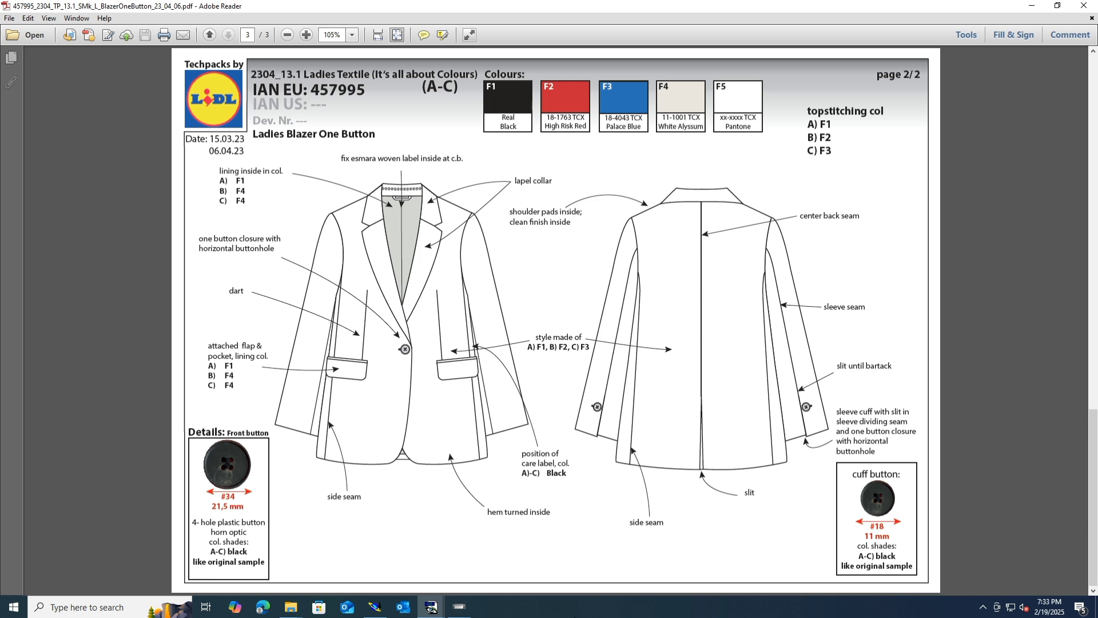
left_click(382, 609)
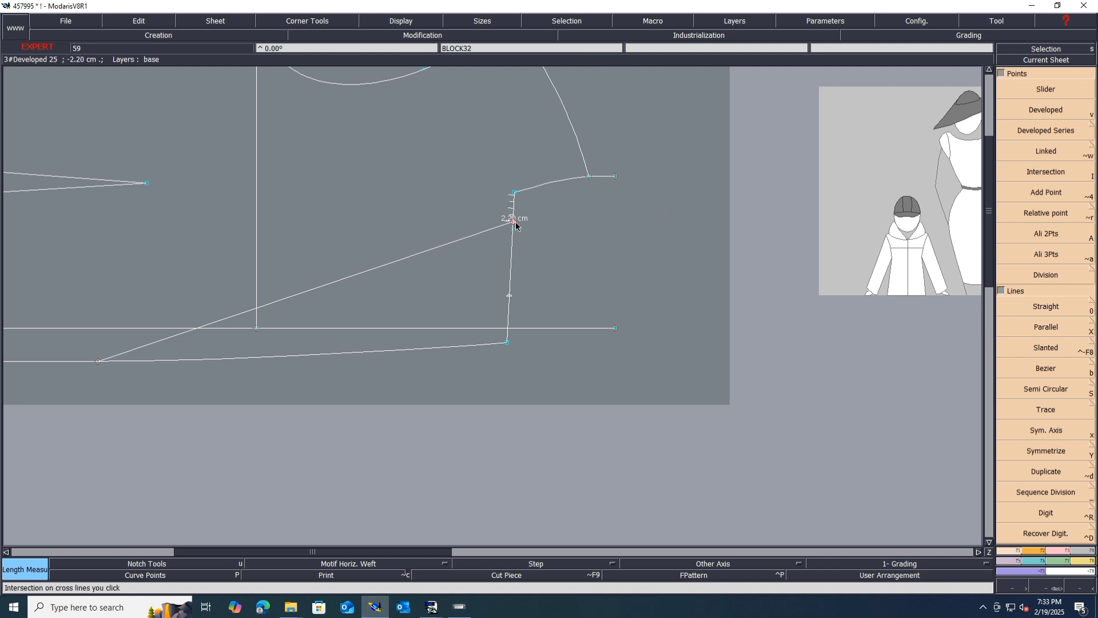
- Try to slide the roll line's upper end about 0.56 cm further along the gorge line, and undo it
key("r")
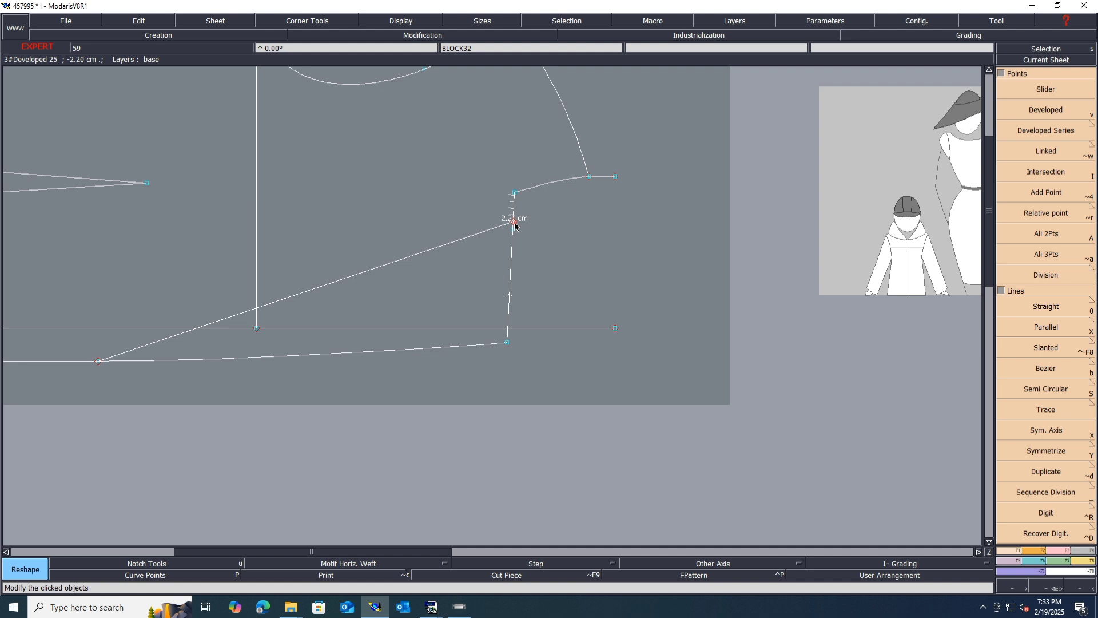
left_click(514, 222)
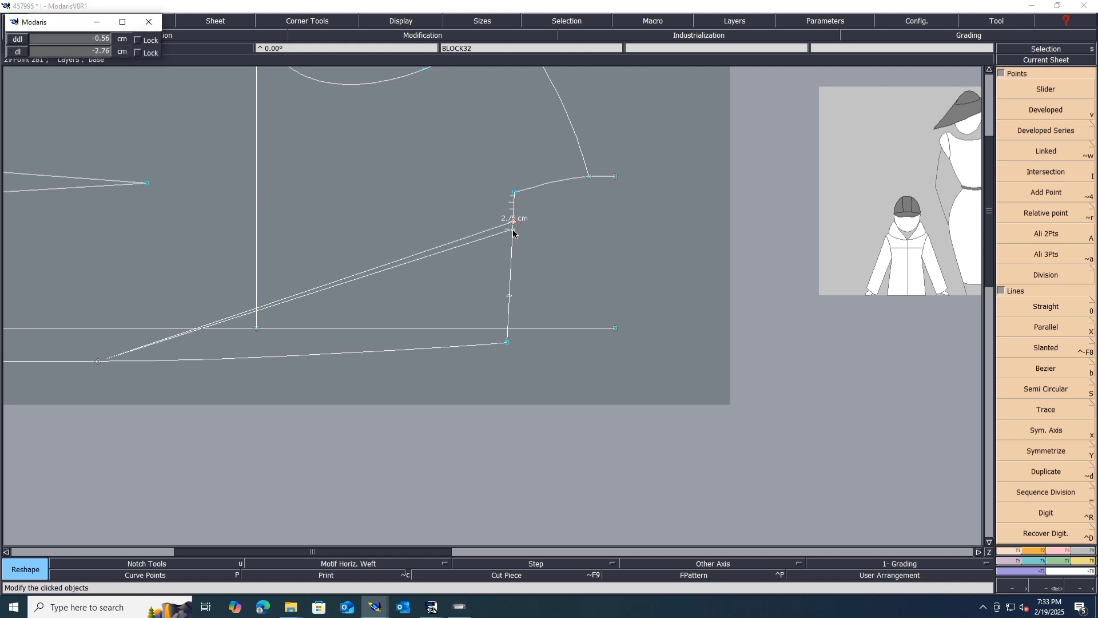
left_click(513, 231)
key("Delete")
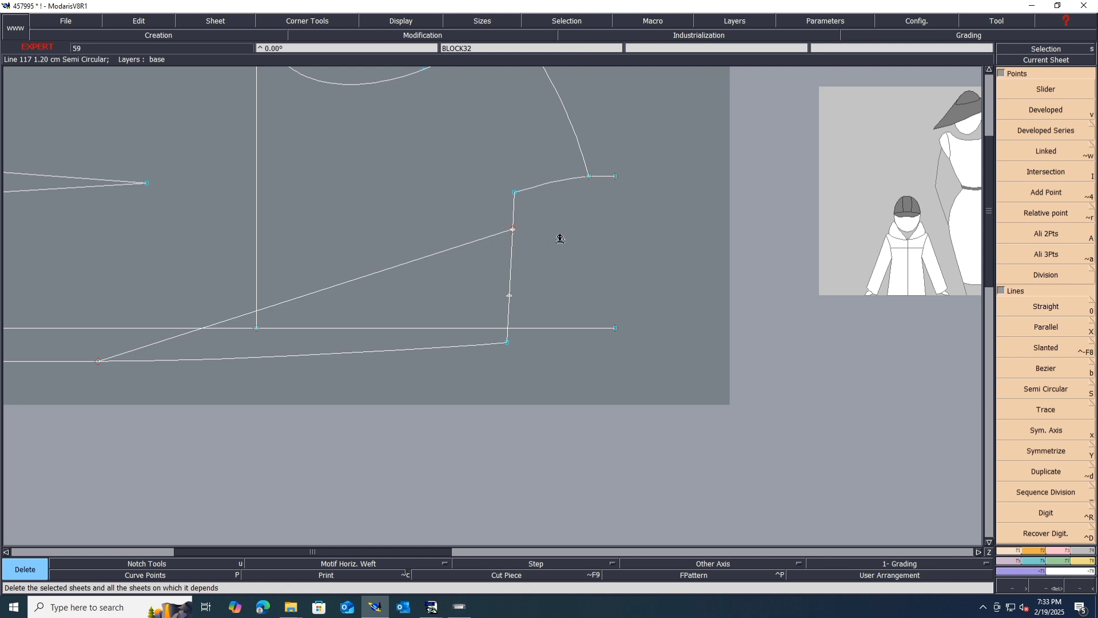
key("ctrl+z")
key("ctrl+e")
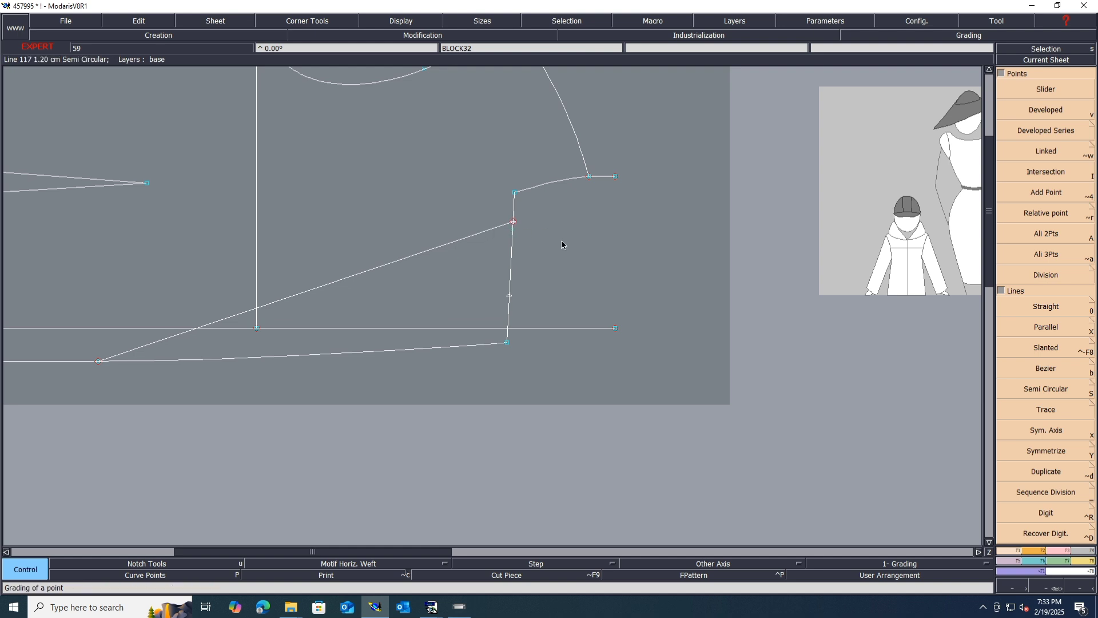
- Delete the roll line and redraw it straight from slightly lower on the gorge line to its starting point on the front edge
key("Delete")
left_click(482, 234)
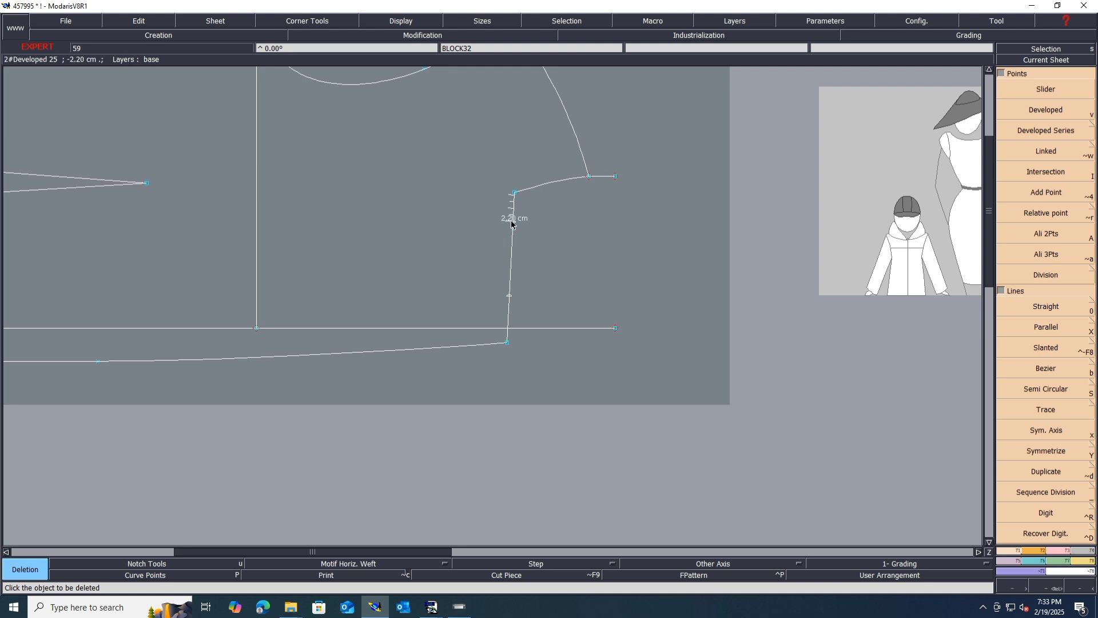
key("0")
left_click(512, 230)
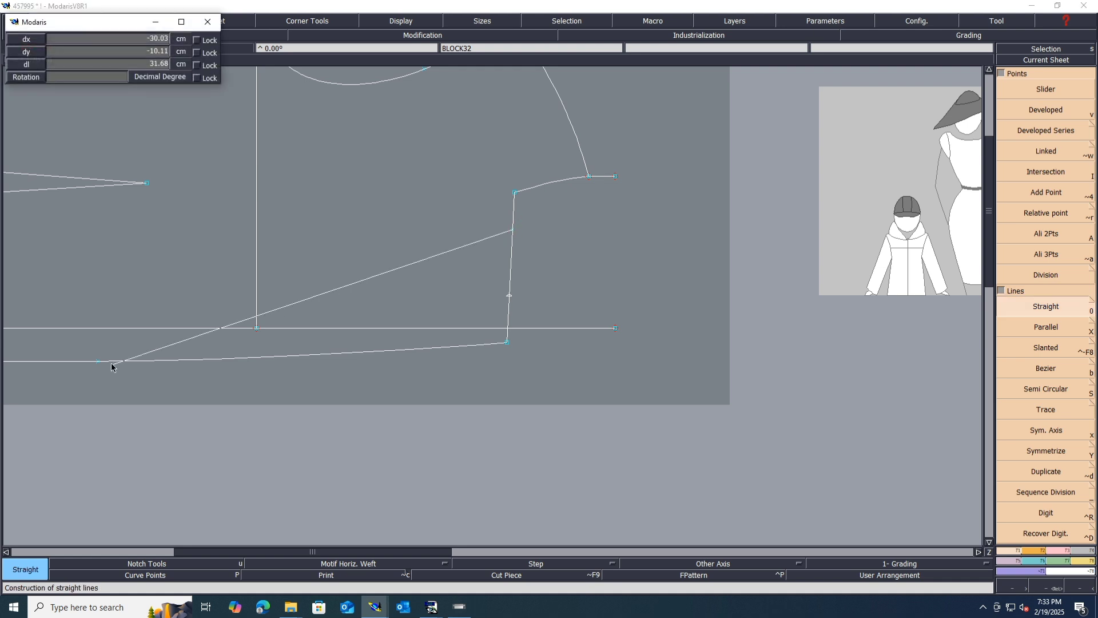
left_click(98, 362)
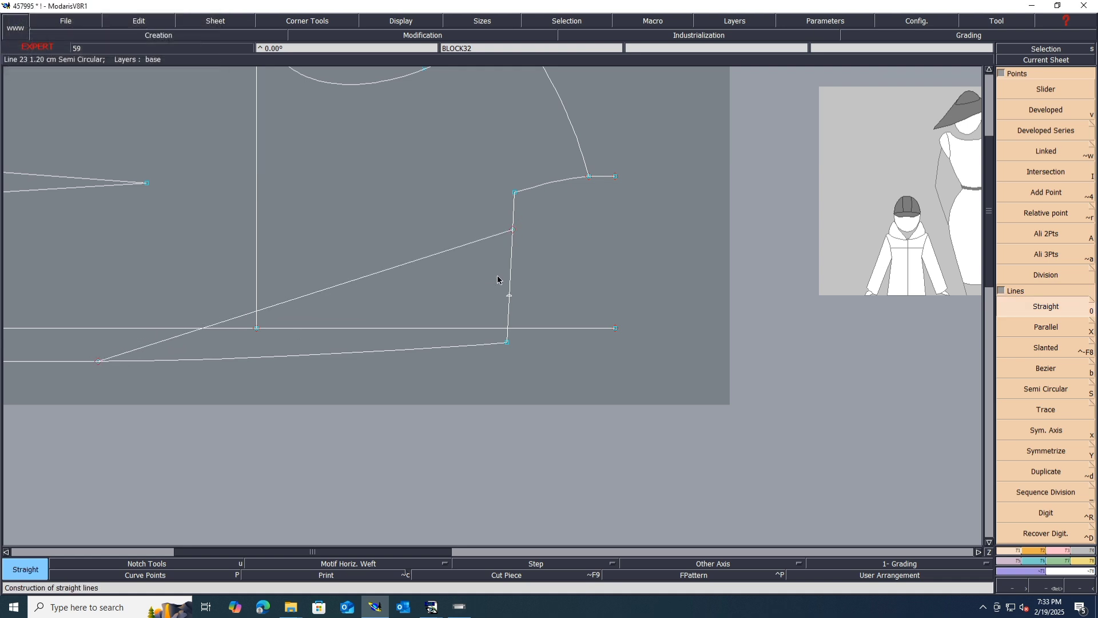
- Measure the gorge line from the roll line's upper end to the collar notch mark and to the lapel corner
key("l")
left_click(511, 230)
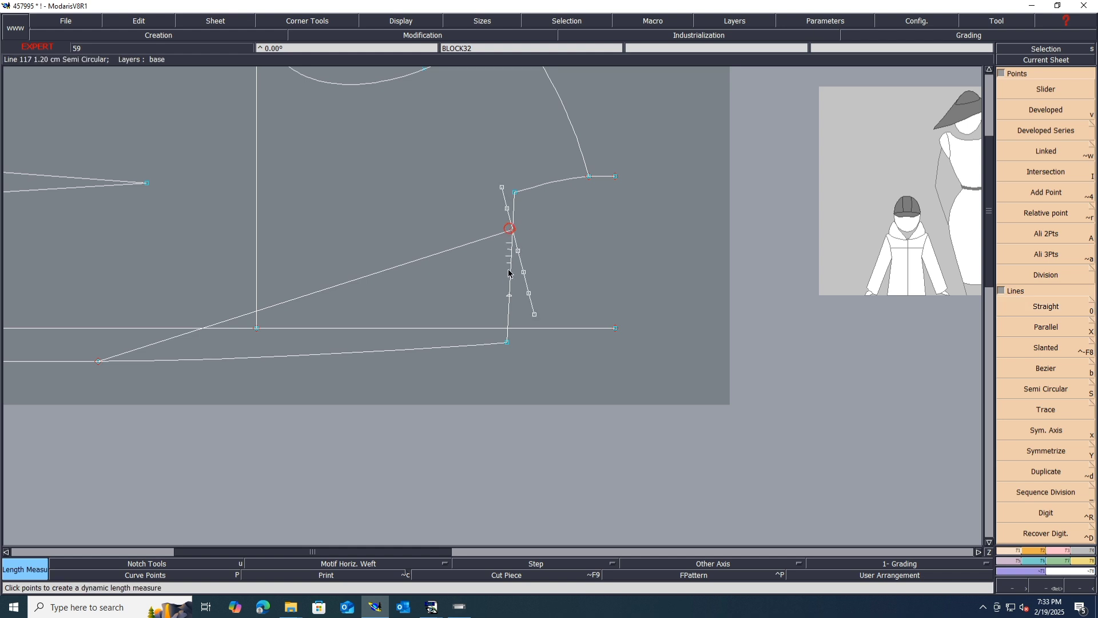
left_click(508, 296)
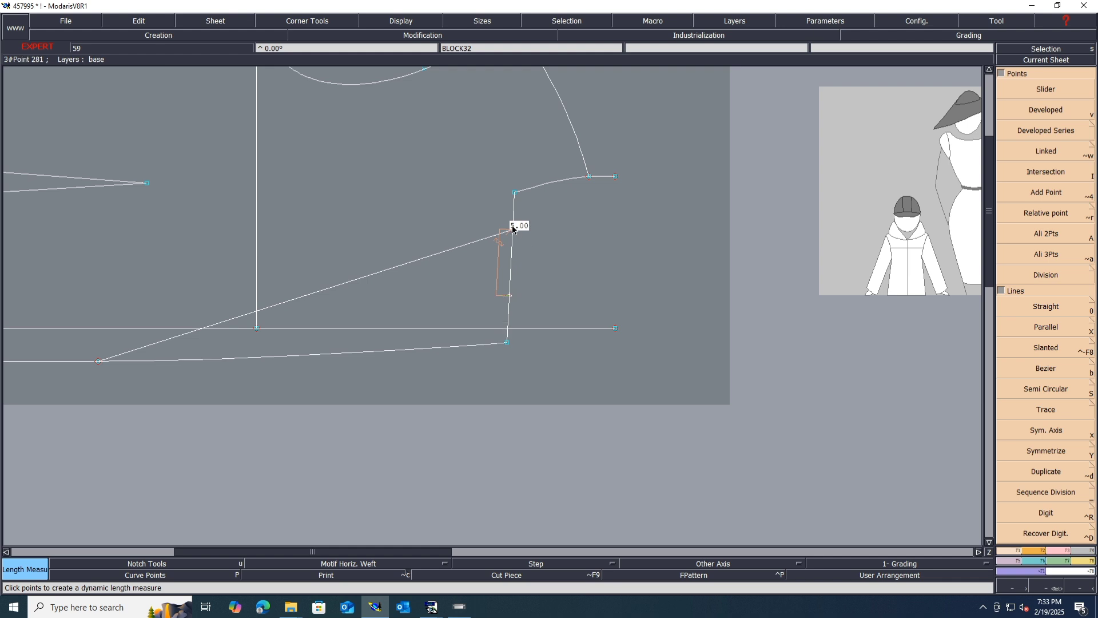
left_click(507, 342)
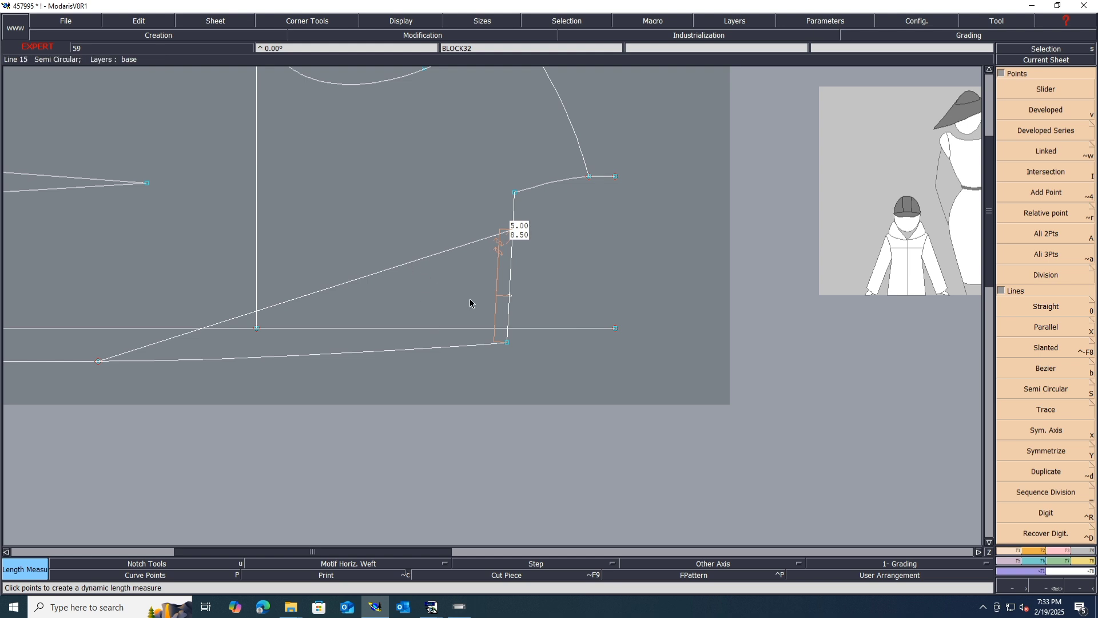
- Undo the gorge line length measures, the redrawn roll line and the roll line deletion
key("ctrl+z")
key("ctrl+z")
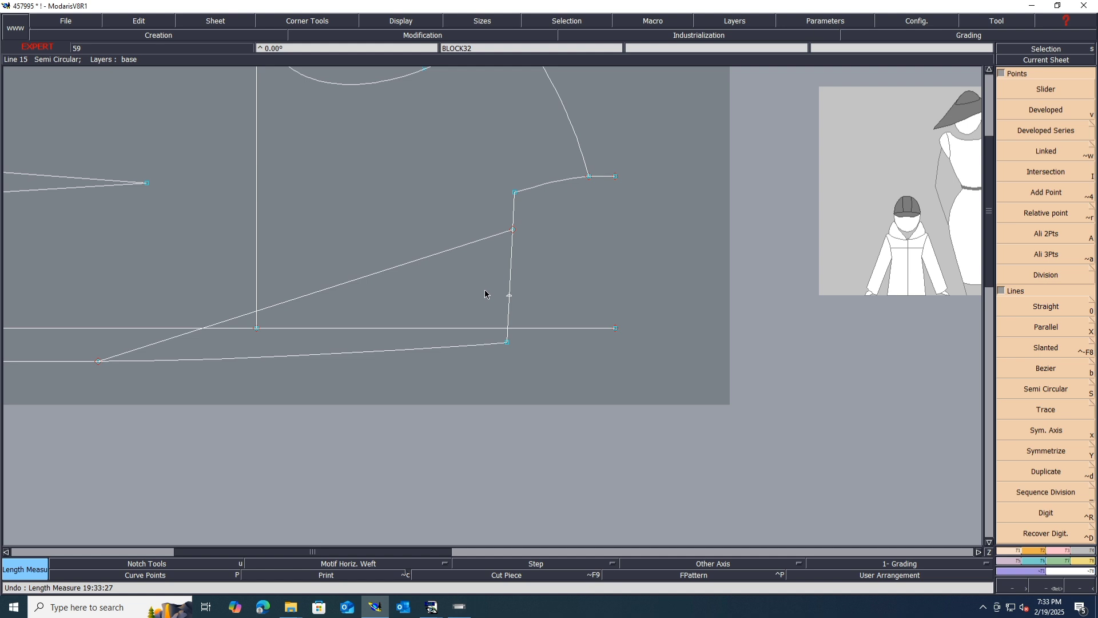
key("ctrl+z")
key("ctrl+z")
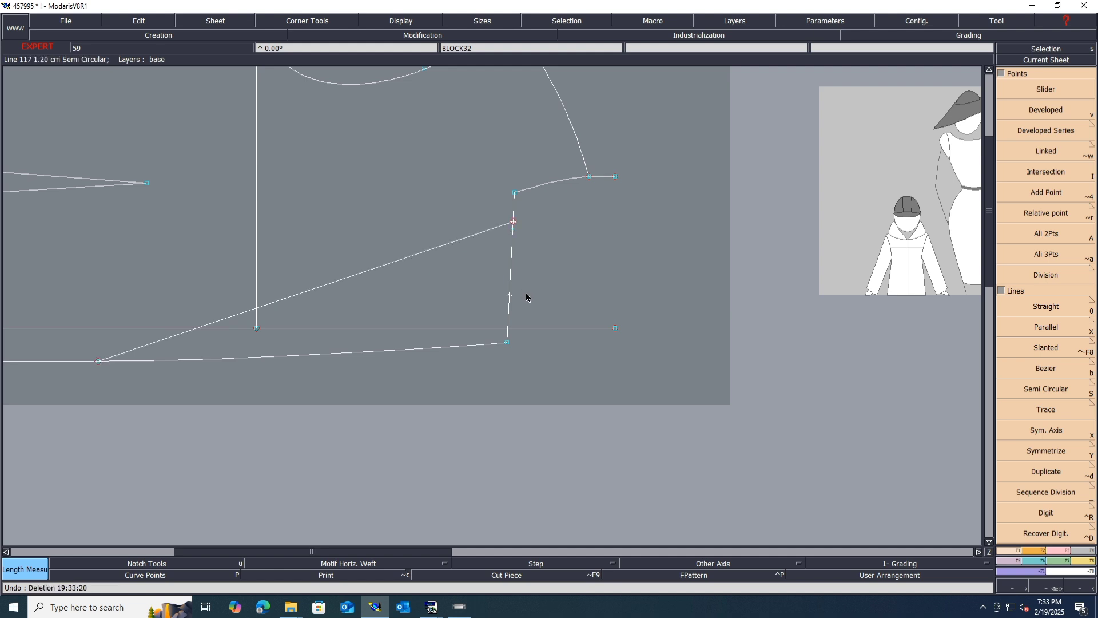
- Compare the lapel proportions with the techpack PDF's blazer sketch again, and return to Modaris
mouse_move(431, 607)
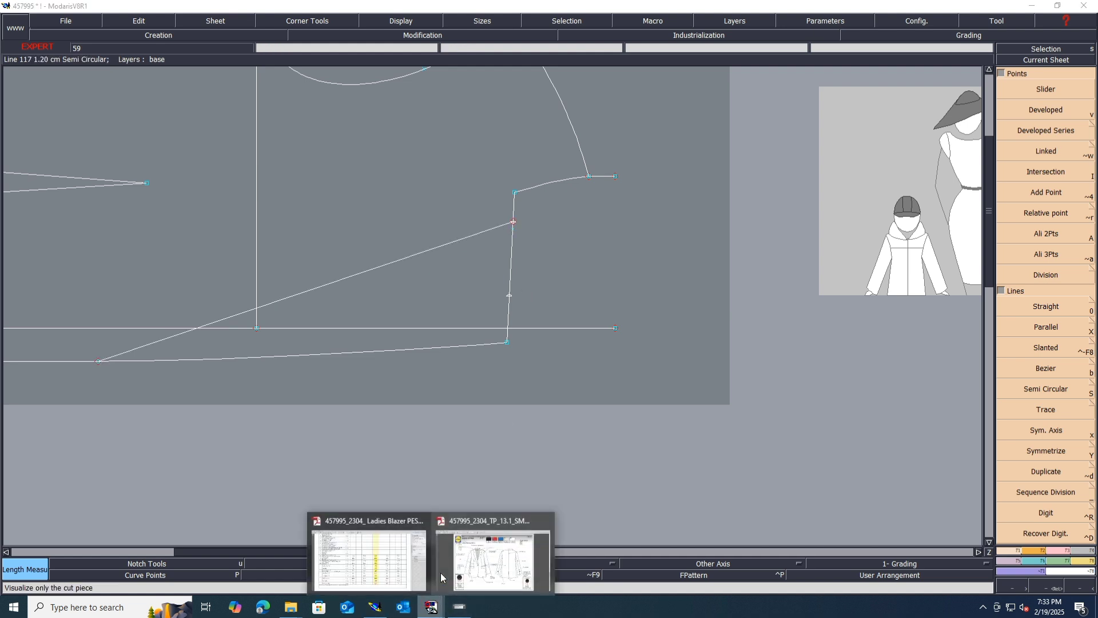
left_click(498, 566)
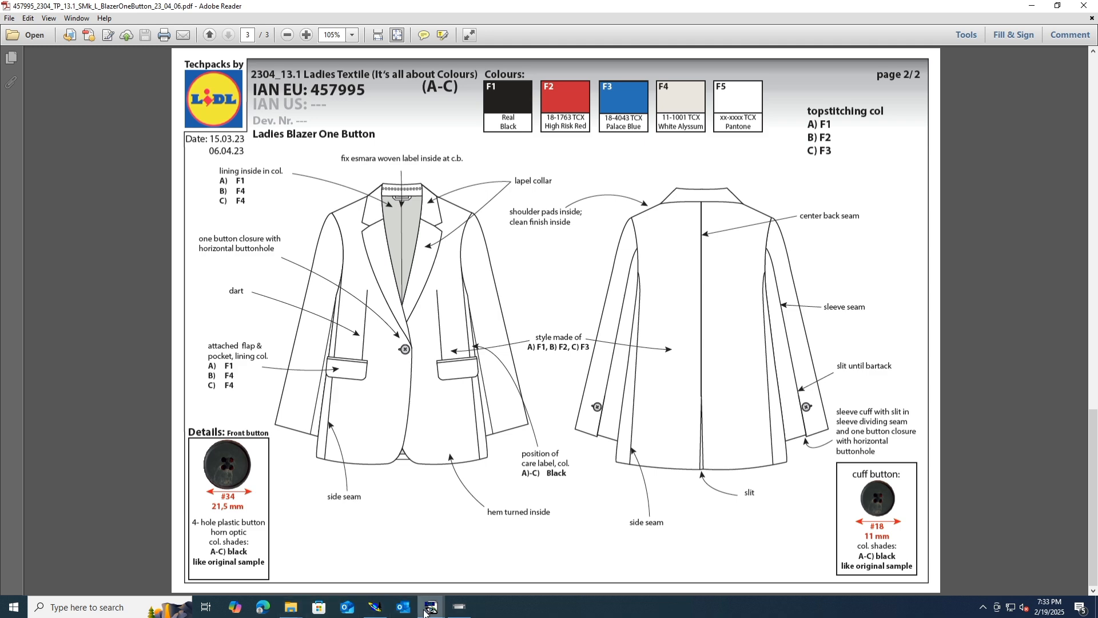
left_click(382, 612)
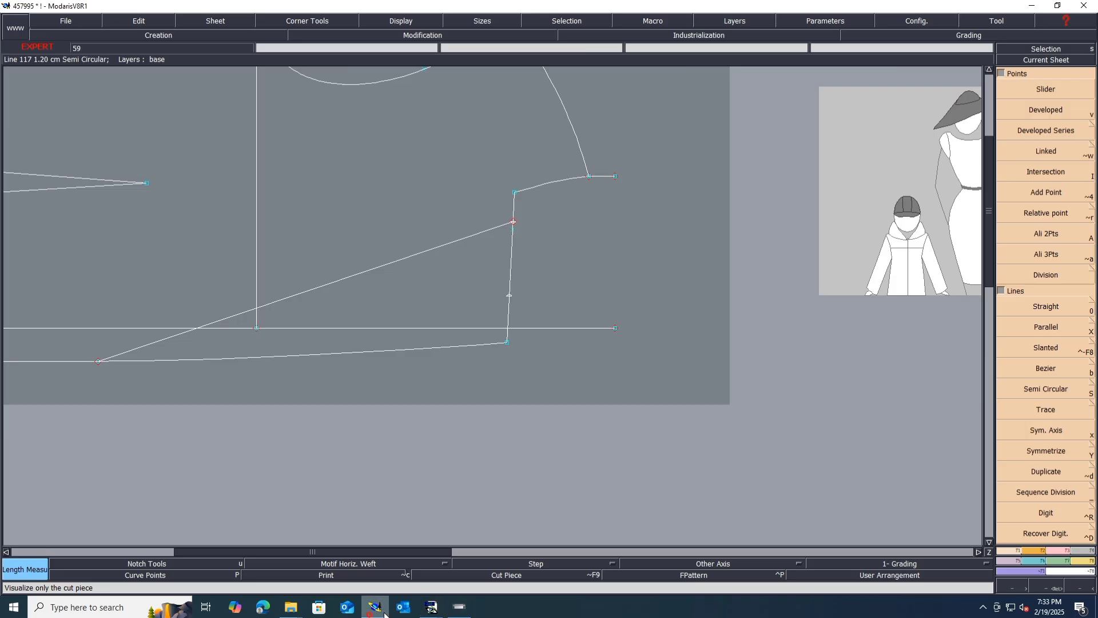
- Measure the lapel's width from the roll line across to the front edge, and check the lapel width in the spec PDF
left_click(404, 258)
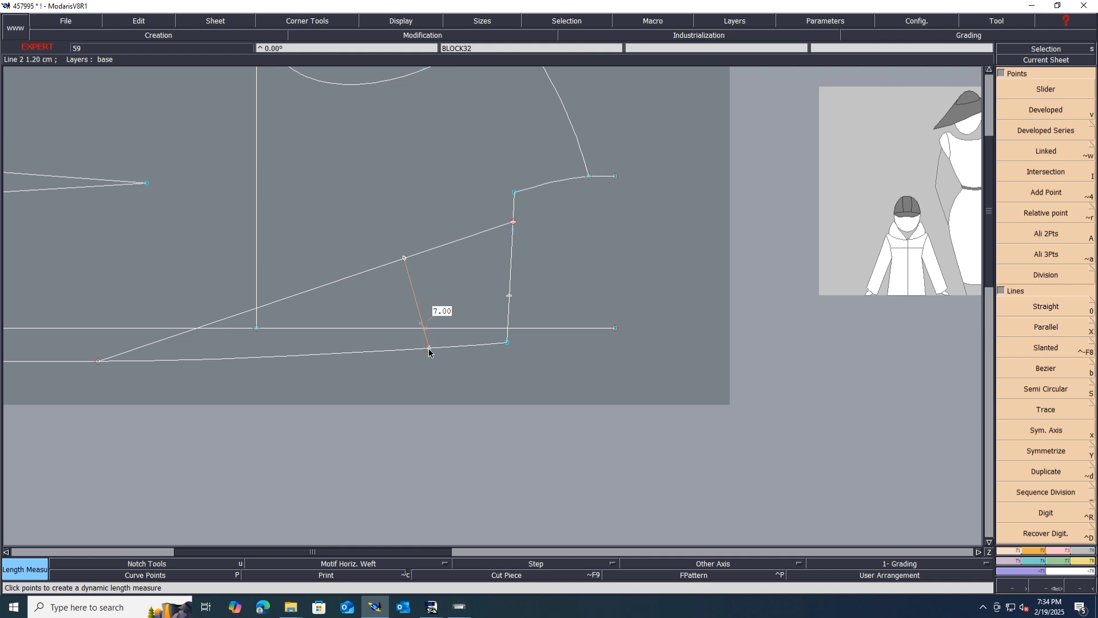
left_click(429, 350)
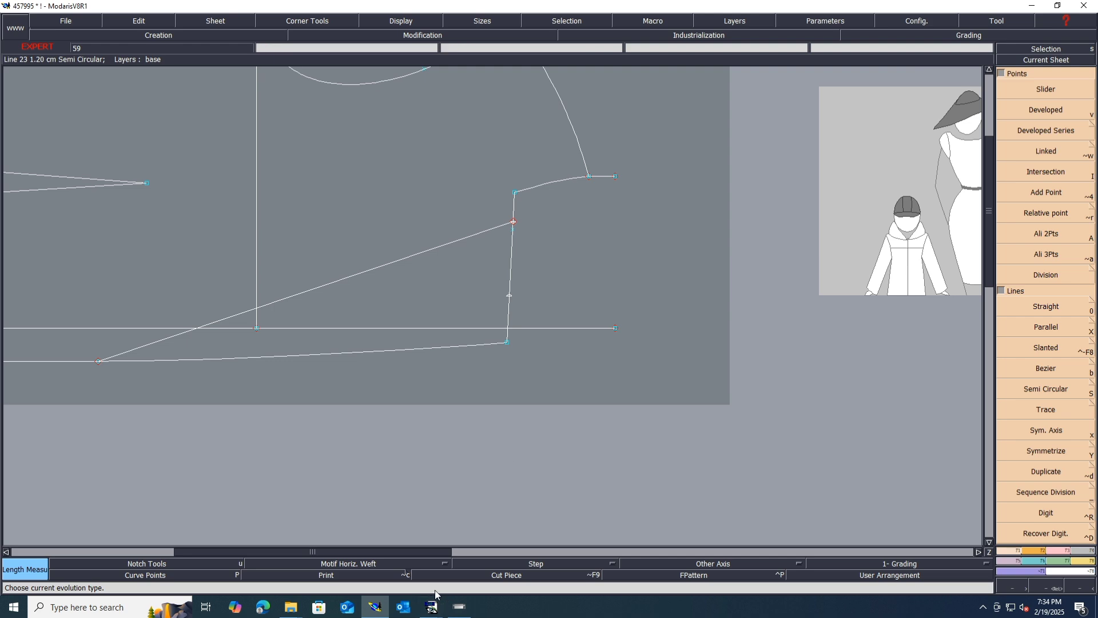
left_click(431, 607)
left_click(395, 560)
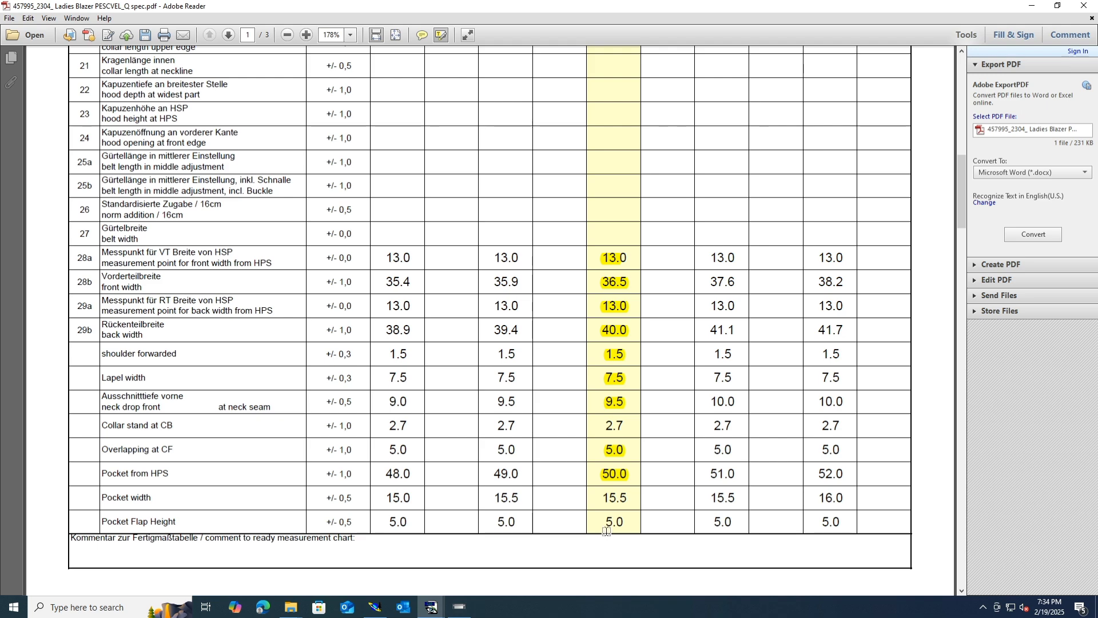
- Switch back to Modaris and move the collar's outermost front corner point by 0.5 cm in X and 0 in Y
left_click(375, 606)
scroll(570, 432, "down", 2)
scroll(491, 333, "down", 1)
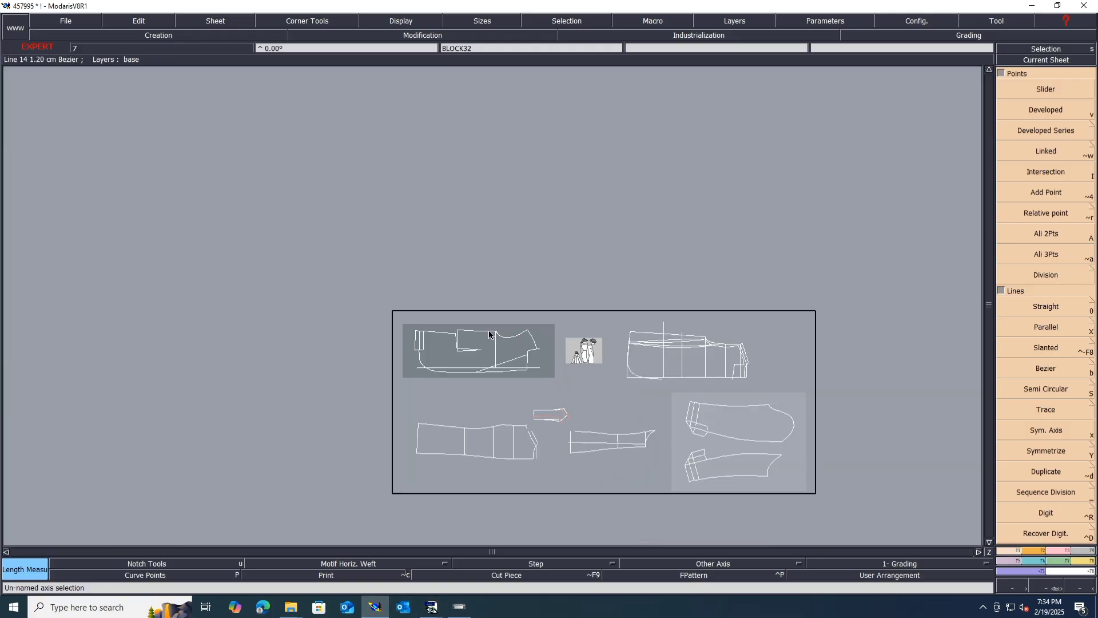
scroll(559, 417, "up", 2)
scroll(541, 407, "up", 2)
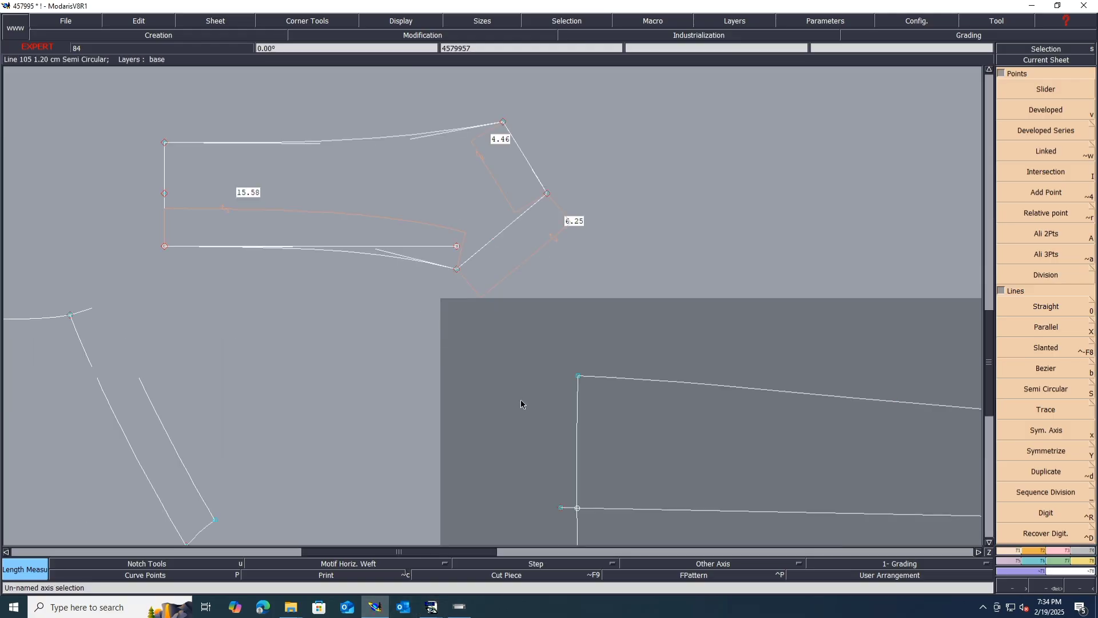
left_click(1060, 553)
left_click(1061, 484)
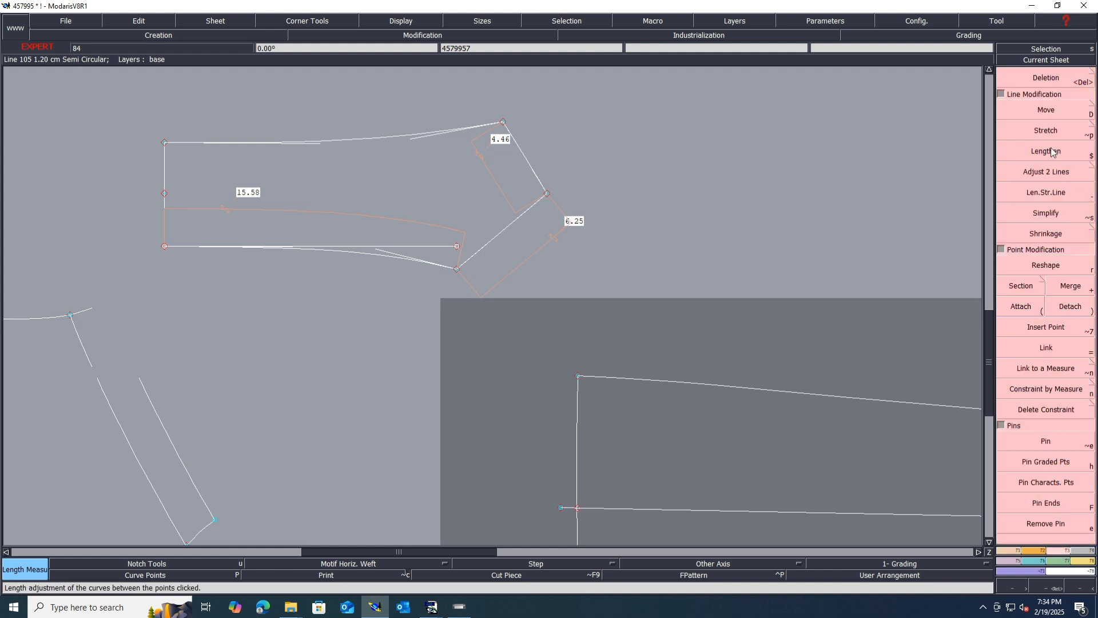
left_click(1050, 105)
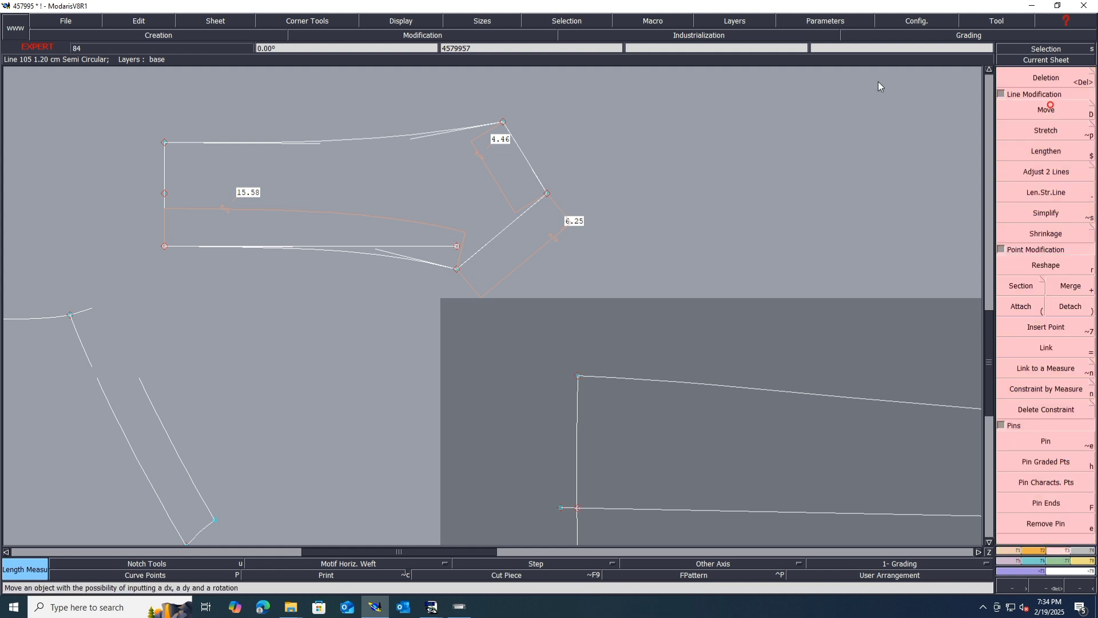
left_click(548, 194)
type("0.5")
key("Return")
type("0")
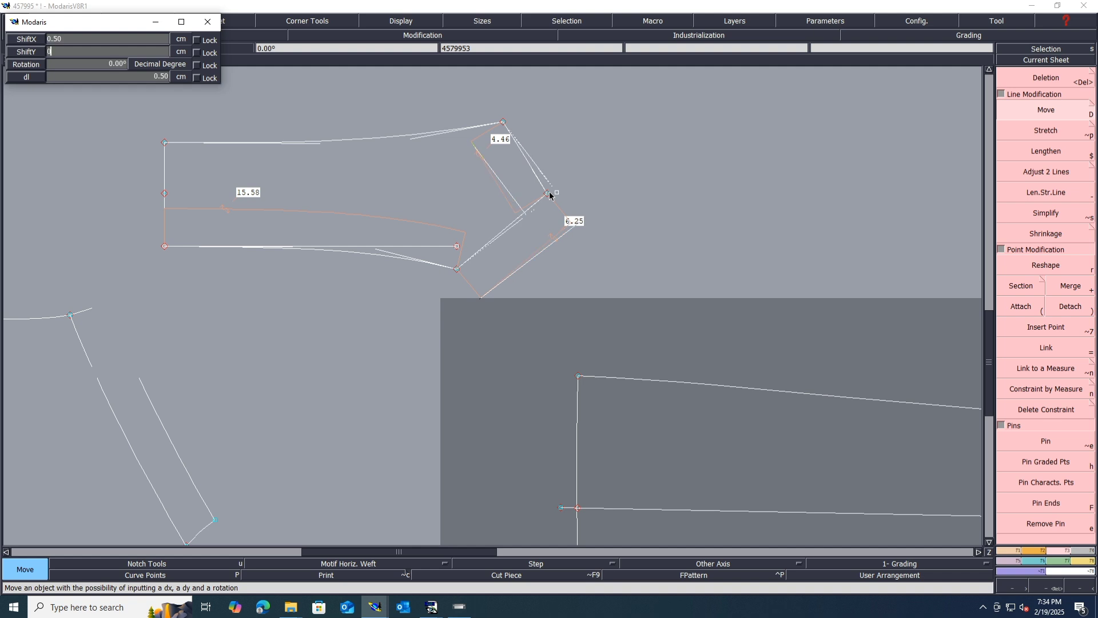
key("Return")
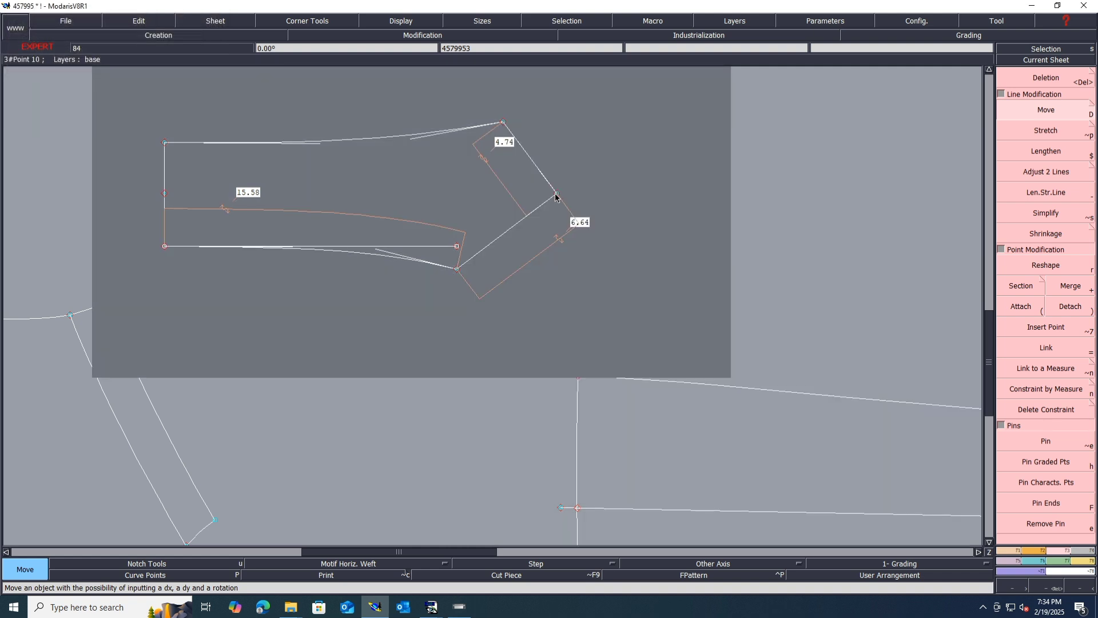
- Move the collar's front corner point by 0 in X and 0.25 cm in Y
left_click(555, 197)
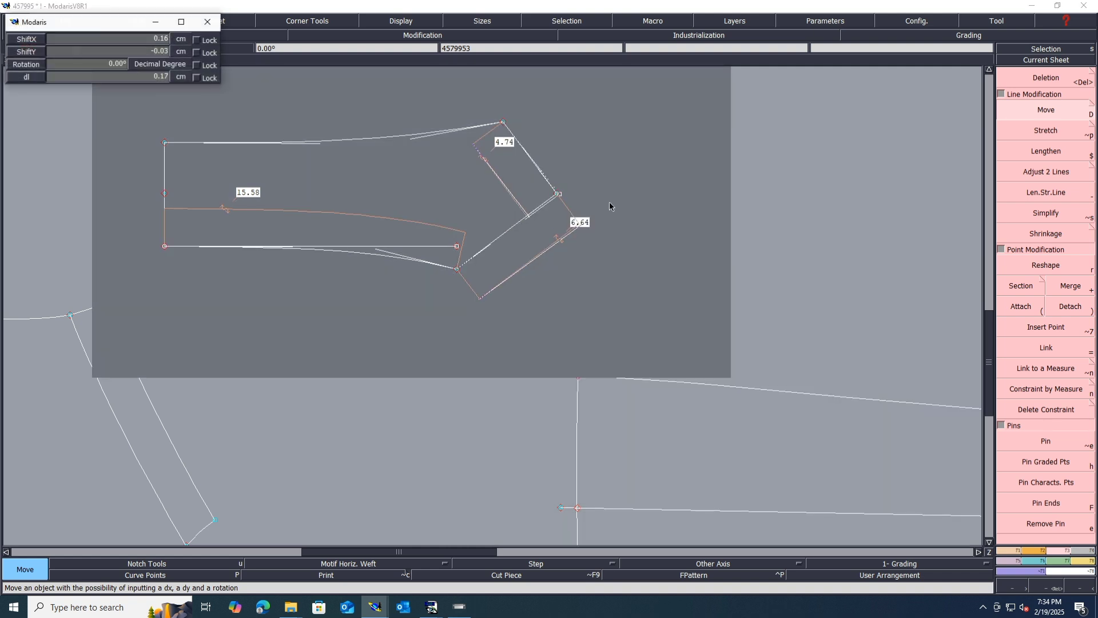
type("0")
key("Return")
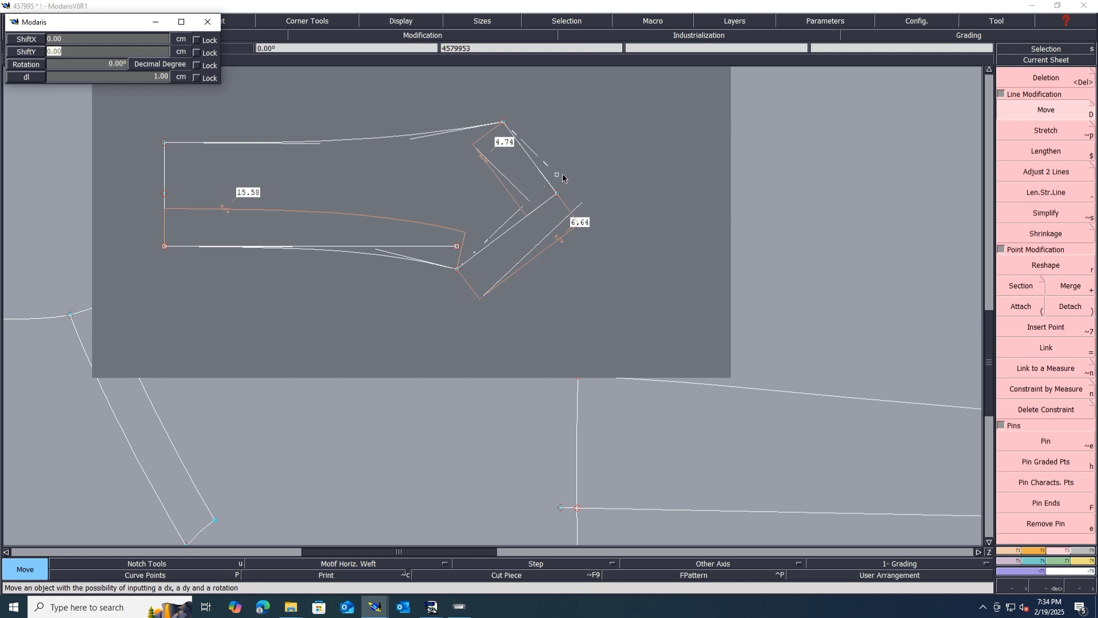
type("0.25")
key("Return")
key("Return")
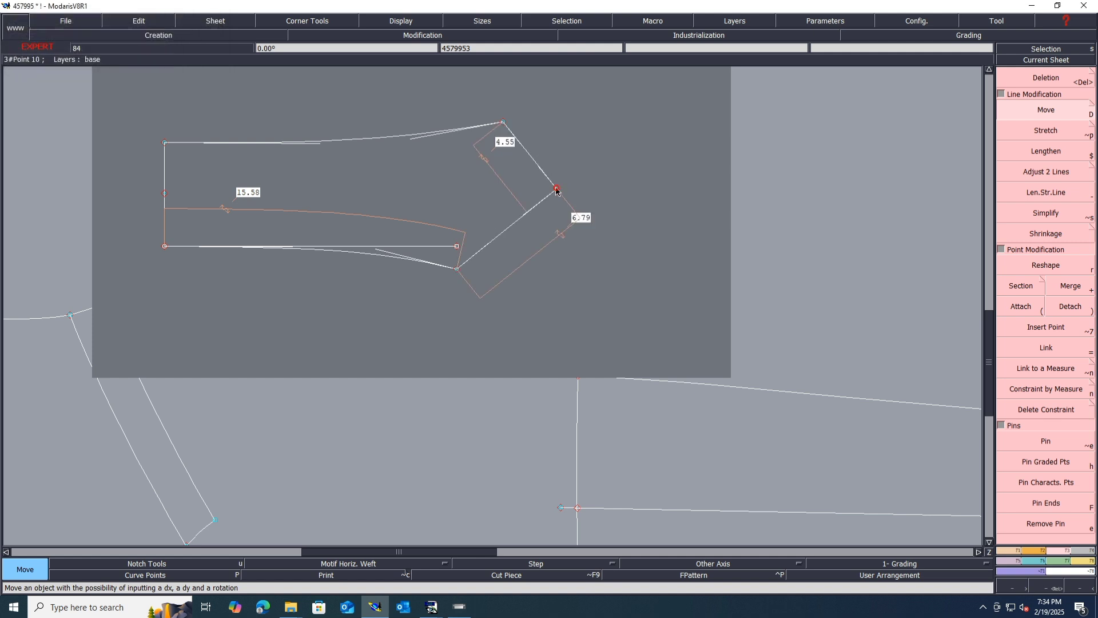
- Move the collar's outermost front corner point by 0 in X and 0.05 cm in Y
left_click(556, 189)
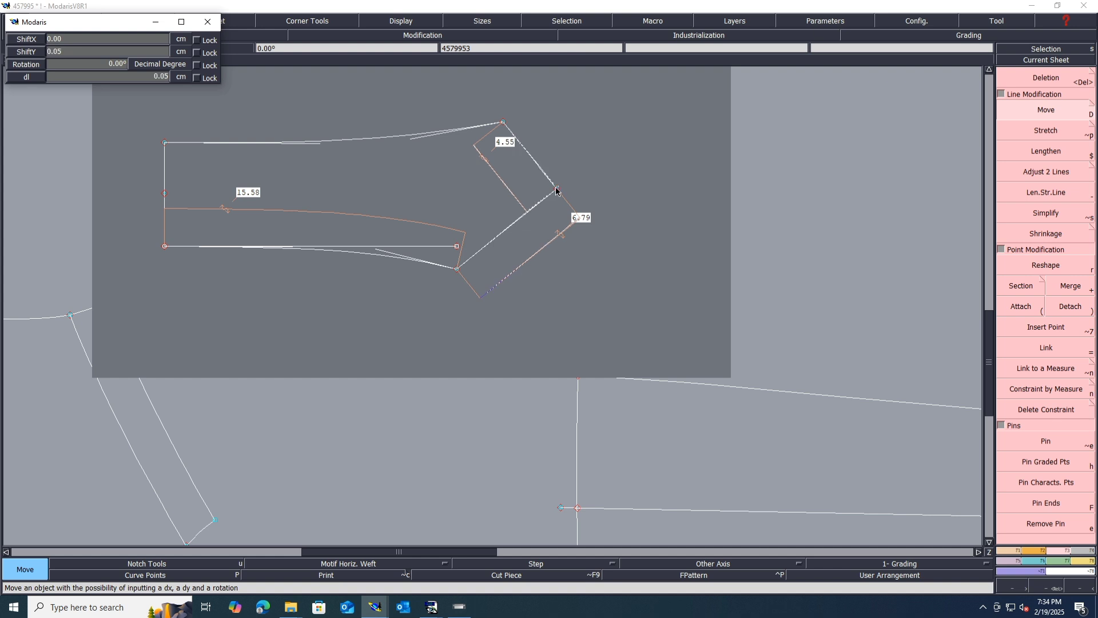
key("Return")
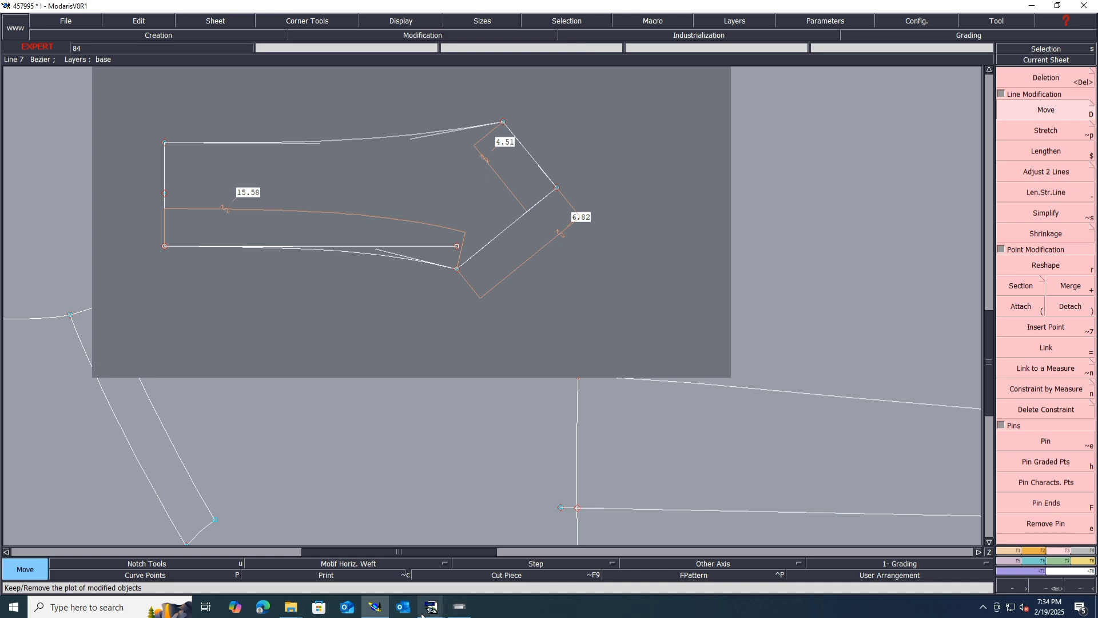
- Switch to the spec PDF and highlight the 2.7 collar stand at CB value in the shaded size column
mouse_move(444, 609)
left_click(410, 554)
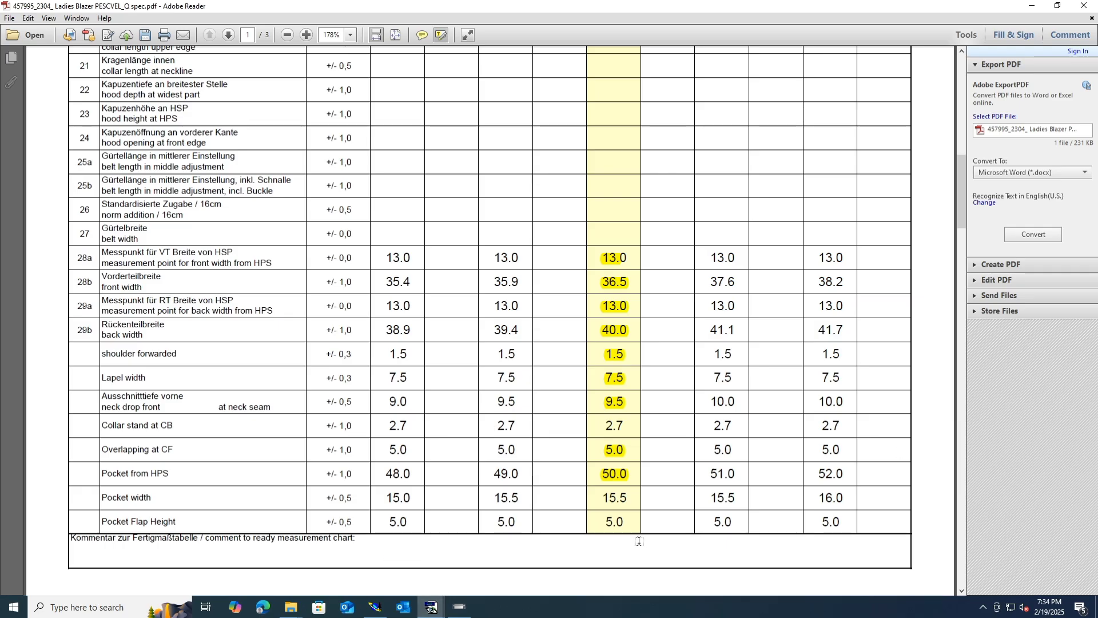
left_click_drag(629, 426, 598, 426)
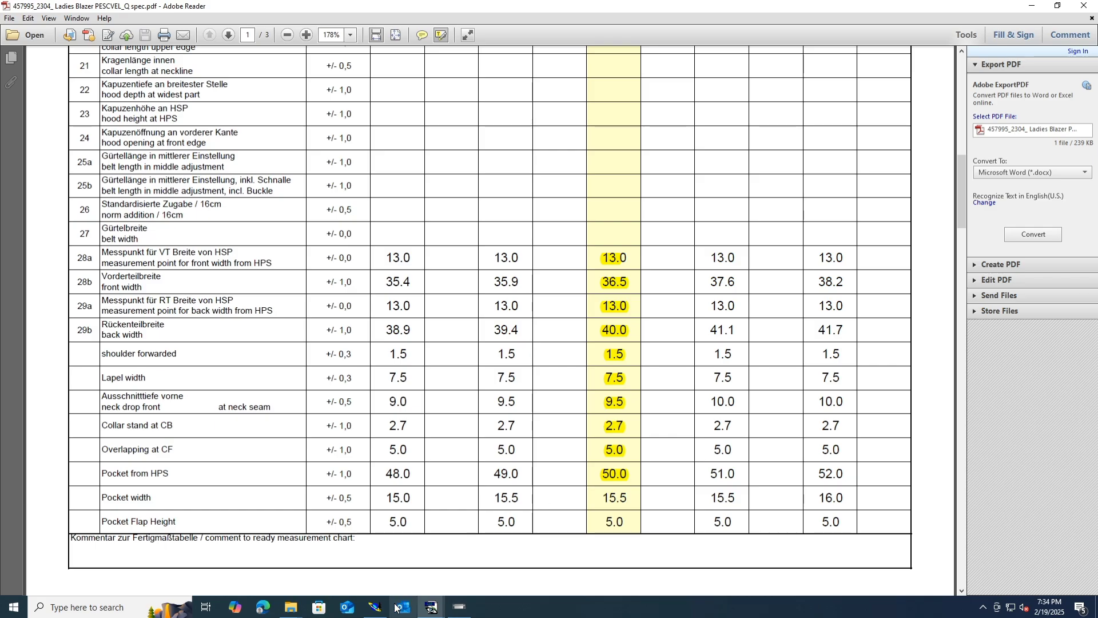
- Return to Modaris and save the blazer model, continuing past the detected anomalies
left_click(375, 607)
key("ctrl+s")
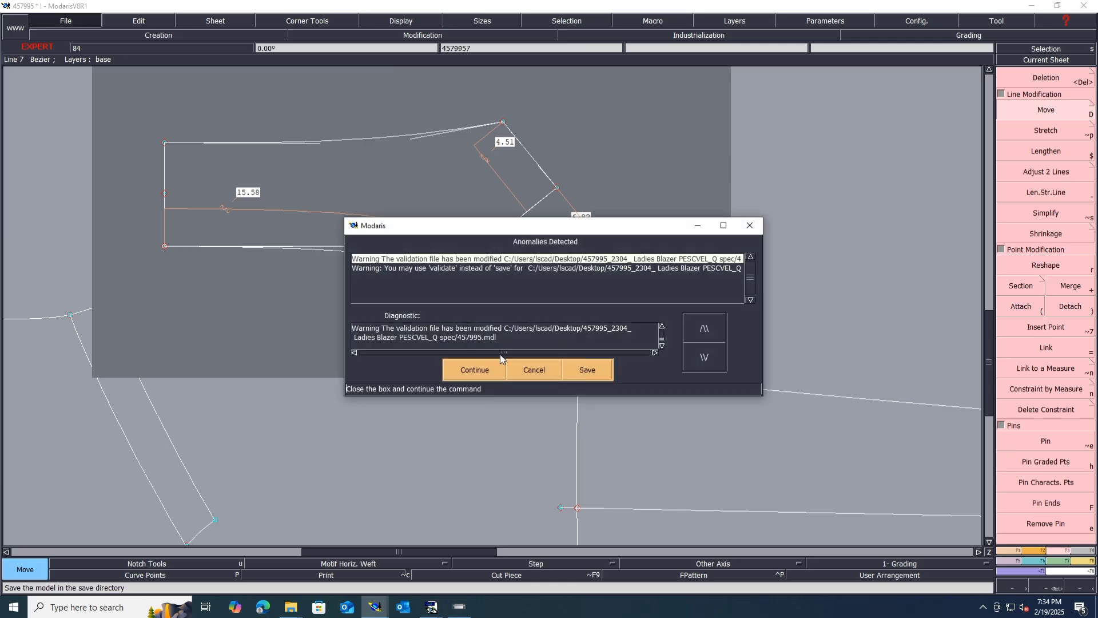
left_click(484, 365)
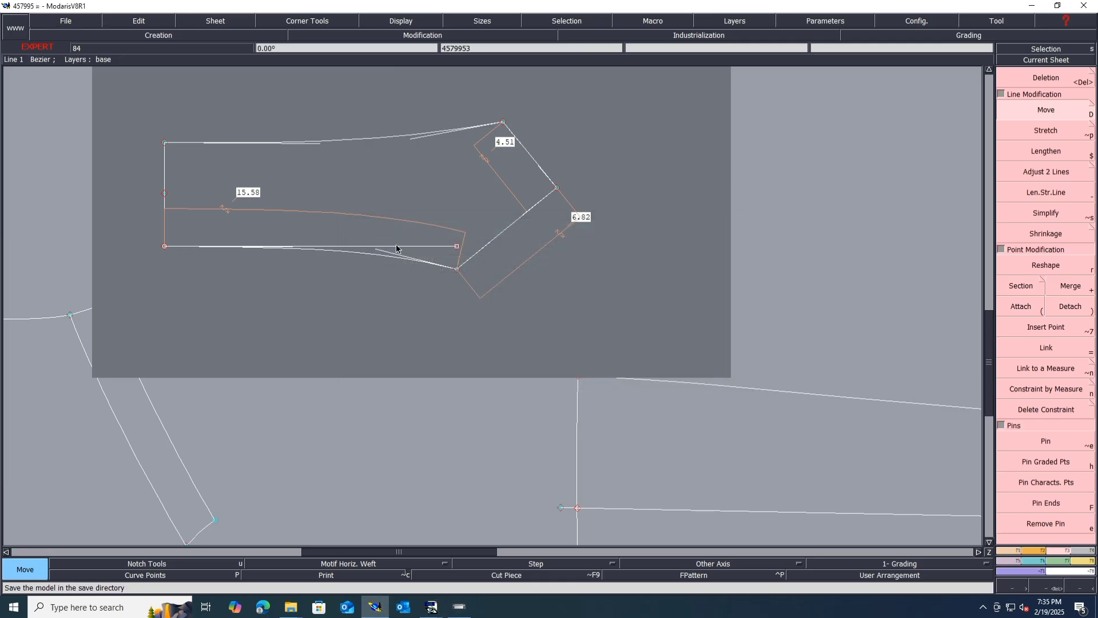
- Delete the straight horizontal construction line at the collar's neck edge and its leftover end point, and hide the curve handles
key("Delete")
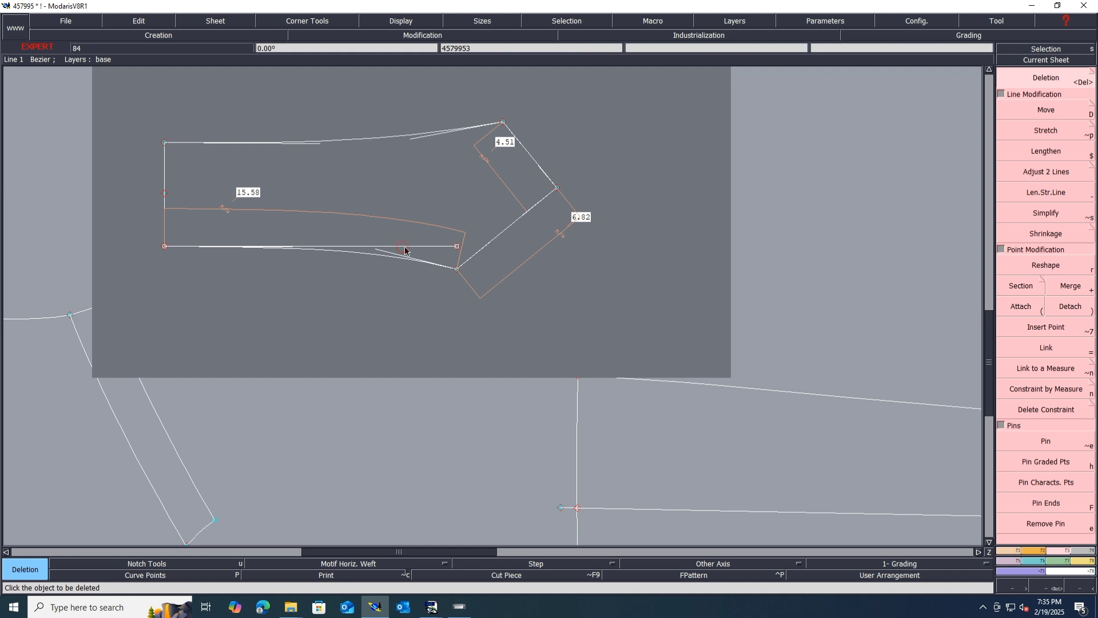
left_click(406, 247)
key("shift+h")
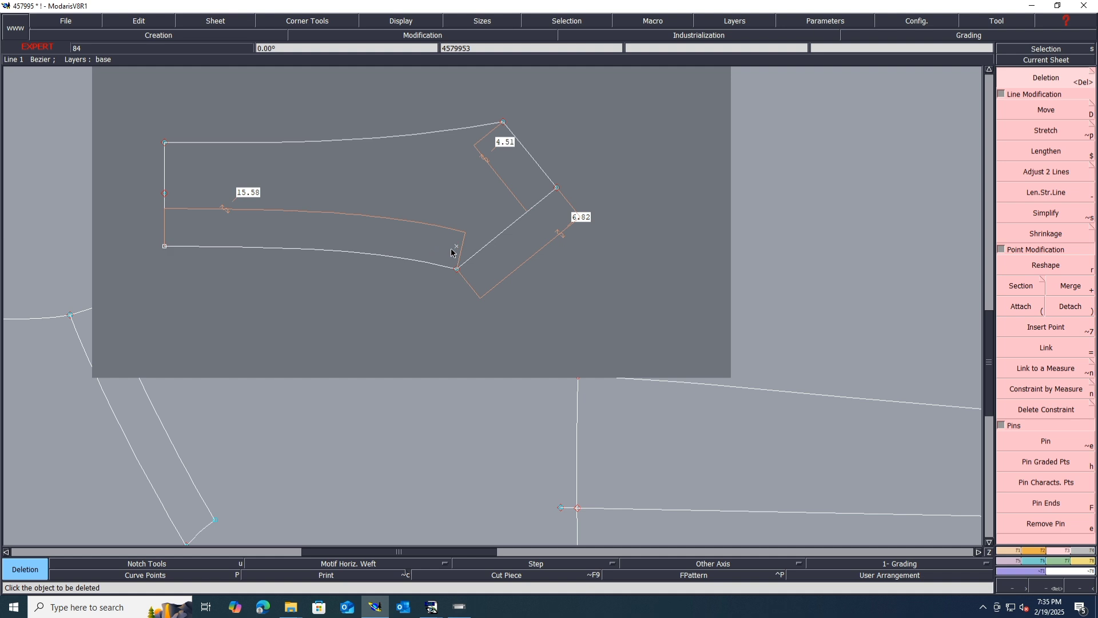
left_click(456, 248)
left_click(372, 224)
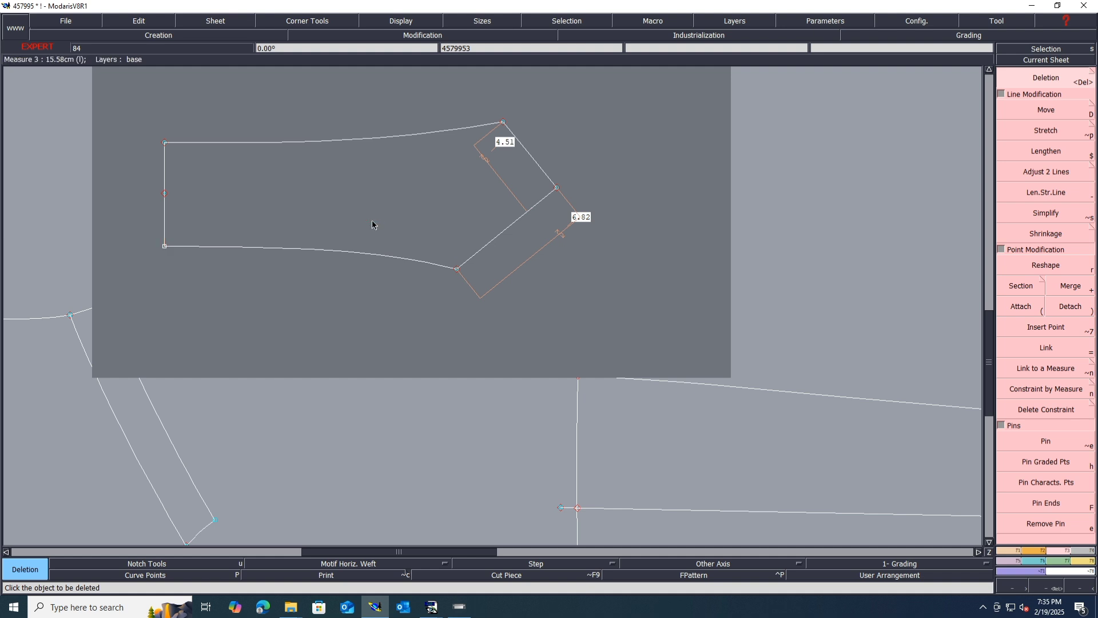
key("ctrl+z")
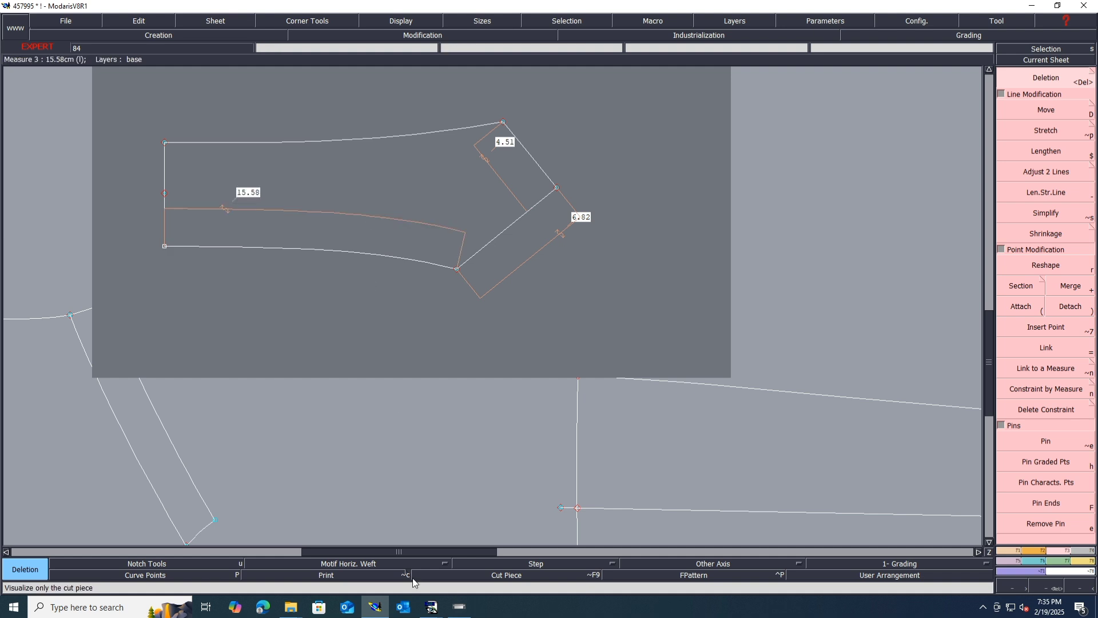
left_click(380, 605)
left_click(374, 606)
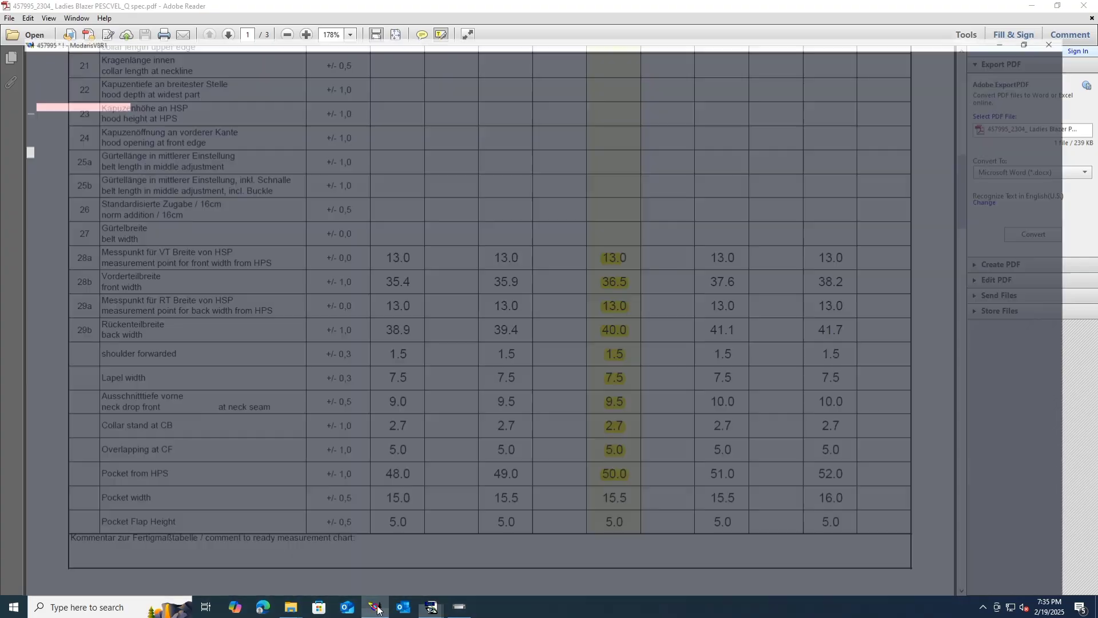
- Arrange all the sheets on the desk and measure the back neckline from the centre back to the shoulder neck point
key("j")
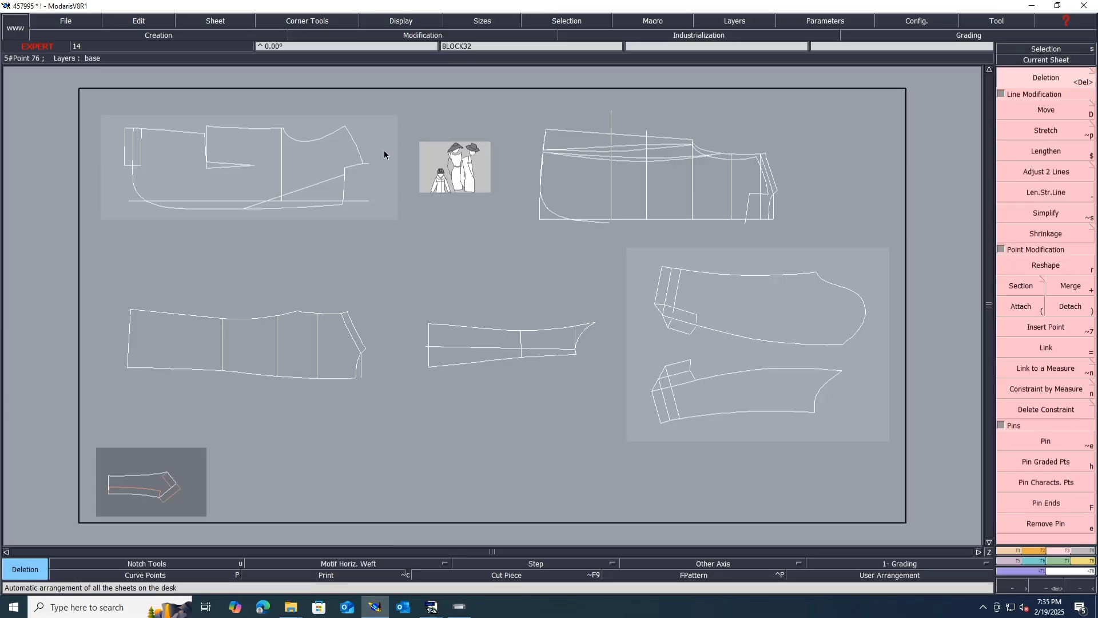
key("Return")
left_click(383, 135)
left_click(252, 455)
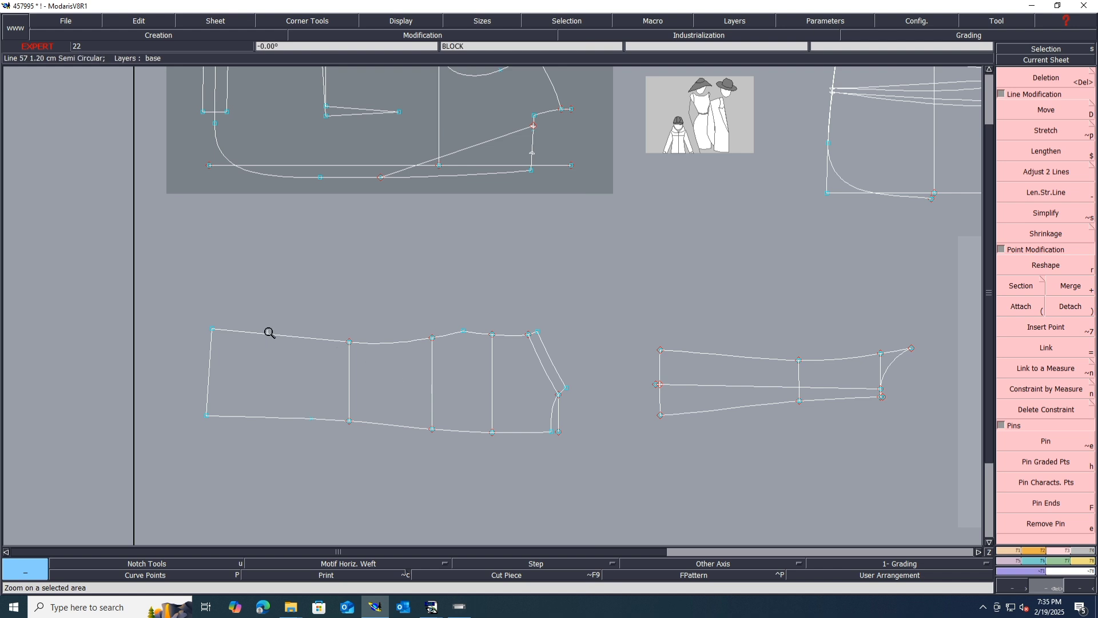
left_click(592, 374)
left_click(489, 457)
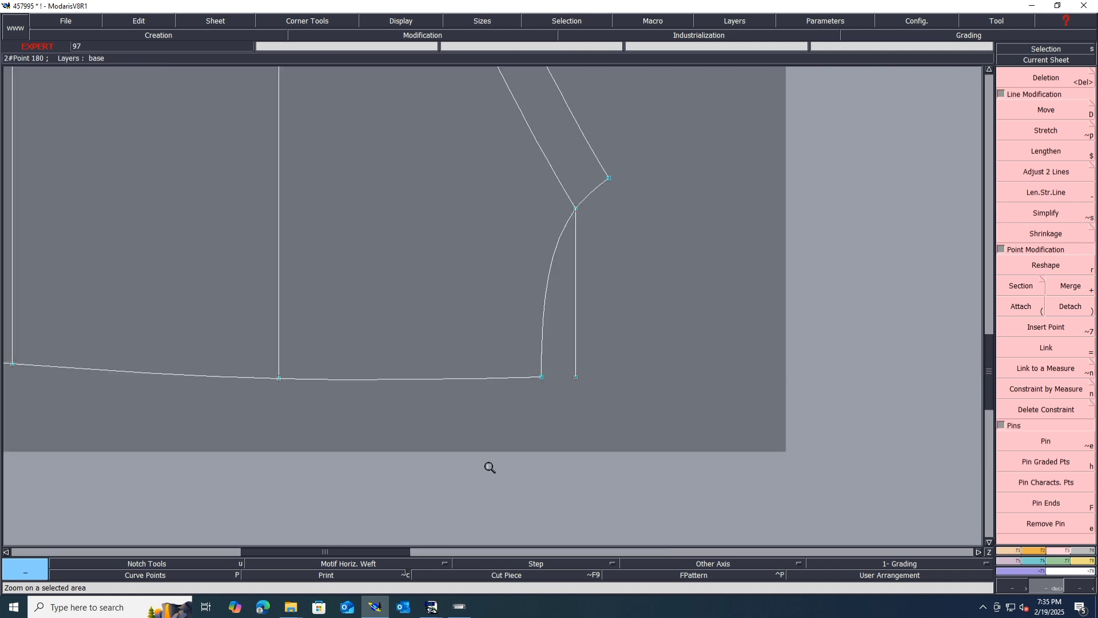
key("l")
left_click(538, 380)
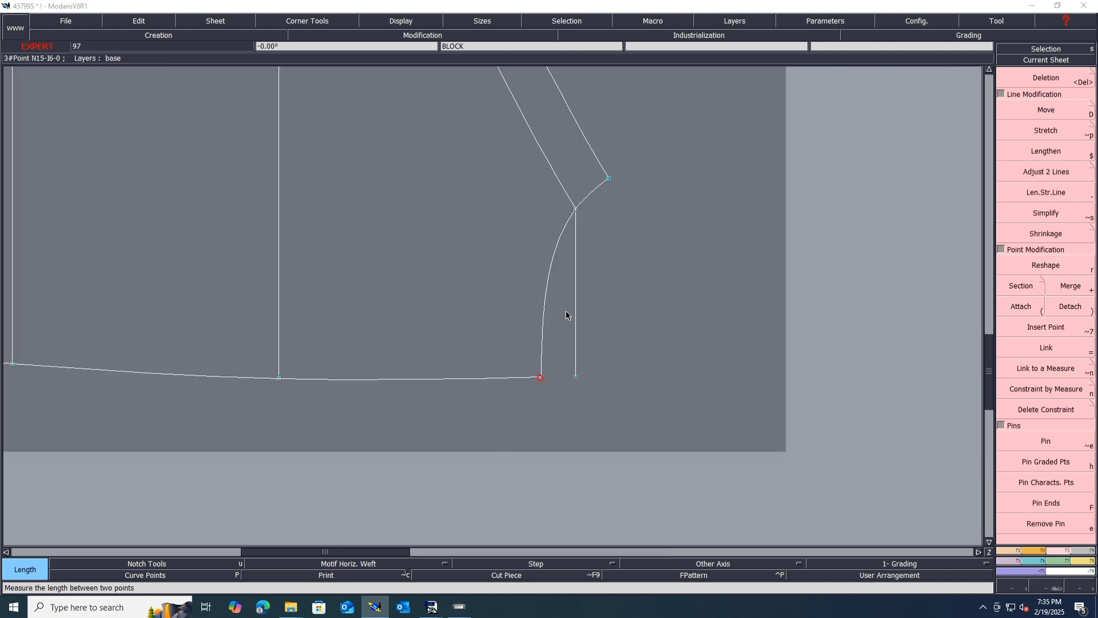
left_click(606, 180)
- Measure the front neckline from the shoulder neck point to the gorge corner, and from that corner to the lapel notch
scroll(441, 391, "down", 3)
scroll(446, 366, "down", 3)
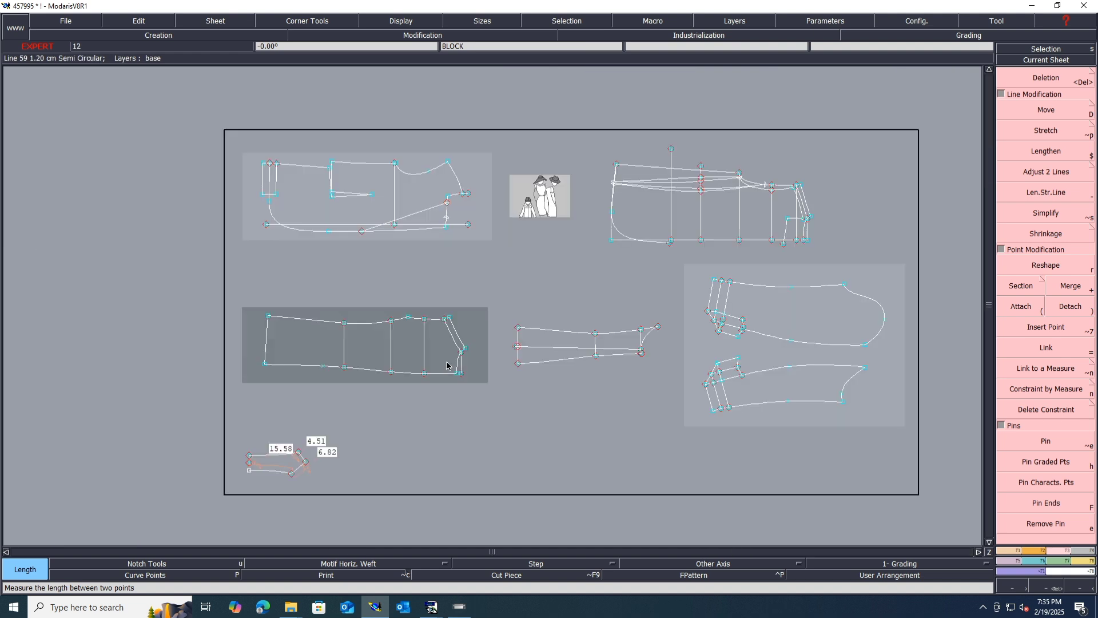
scroll(446, 191, "up", 6)
left_click(494, 132)
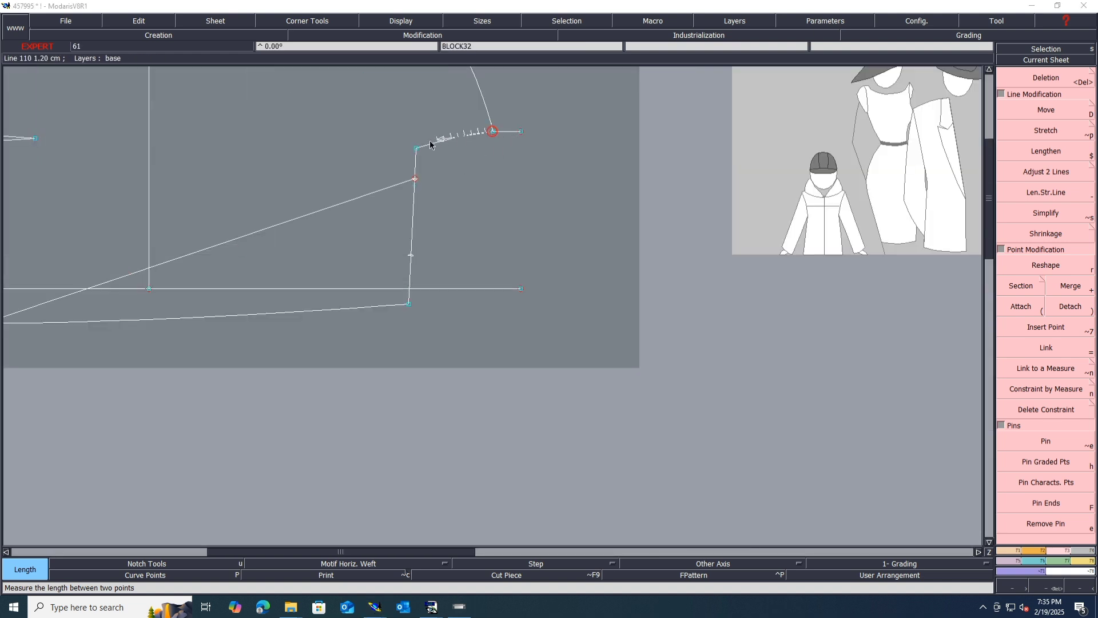
left_click(416, 149)
left_click(415, 148)
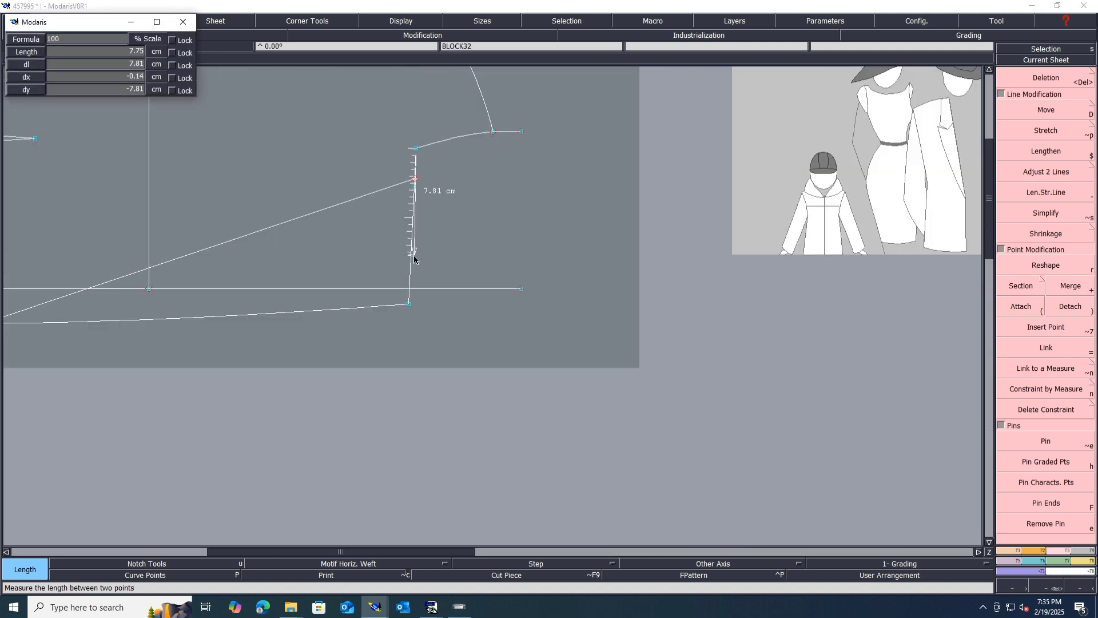
left_click(411, 255)
- Display the measurement table and accumulate the back and front neckline lengths
key("ctrl+u")
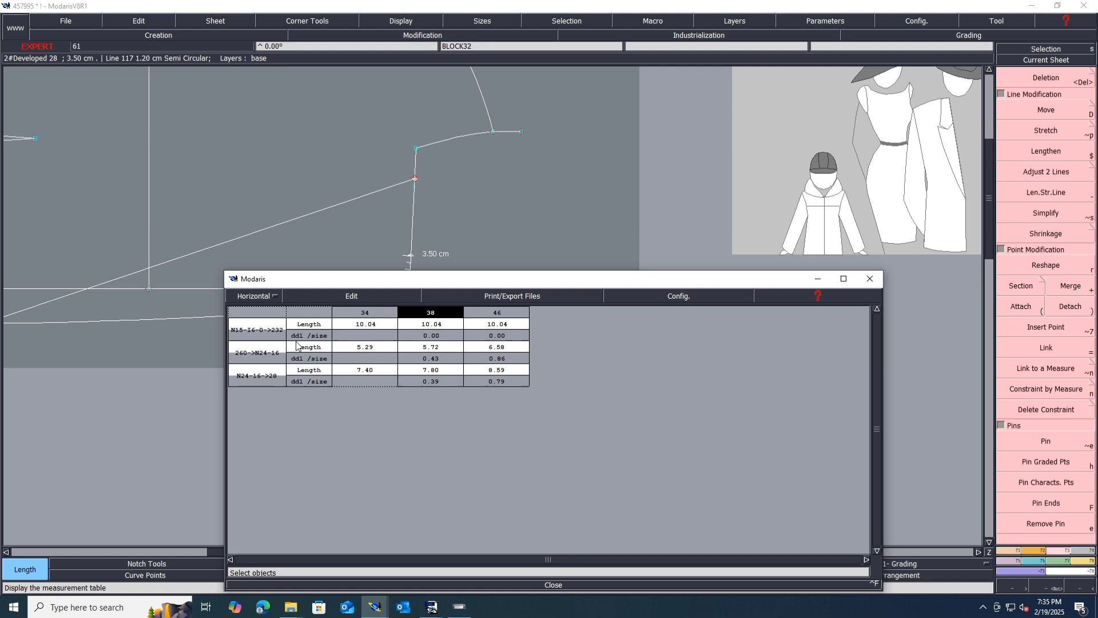
left_click(328, 294)
left_click(327, 336)
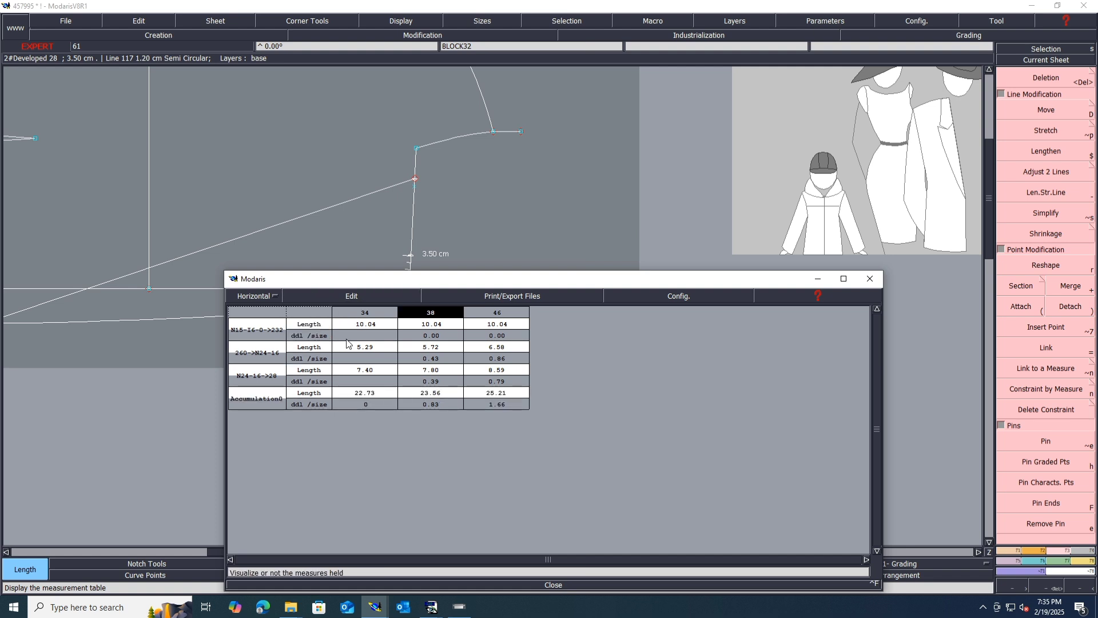
- Erase all entries from the measurement table and close it
left_click(372, 296)
left_click(320, 321)
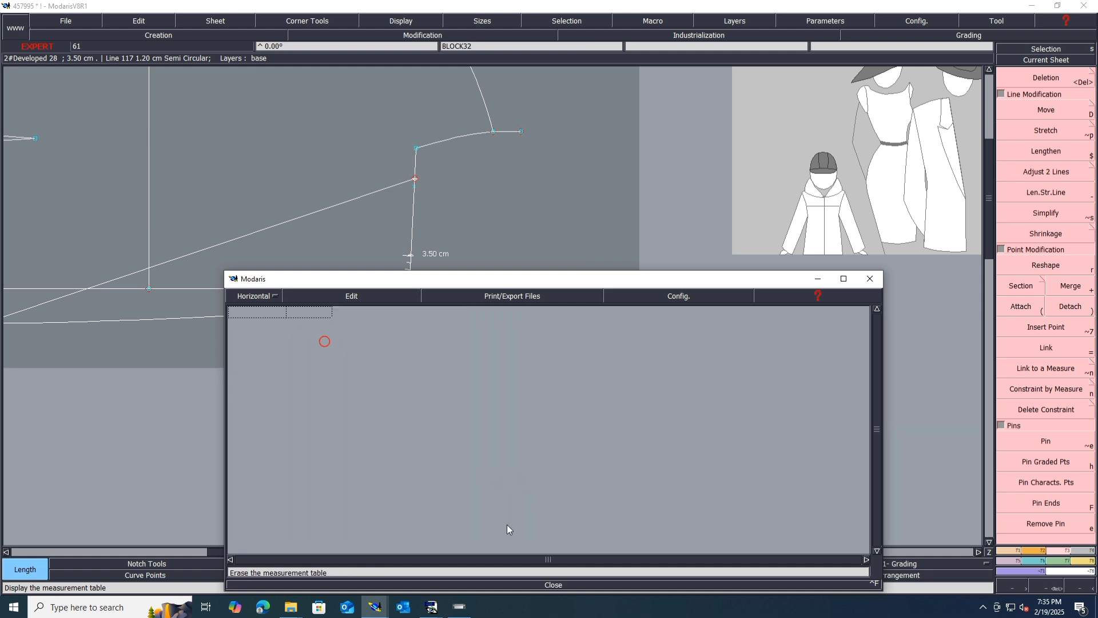
left_click(546, 585)
- Measure the collar's neck edge from the centre back to the lower front corner, and on to the outermost front point
scroll(468, 401, "down", 5)
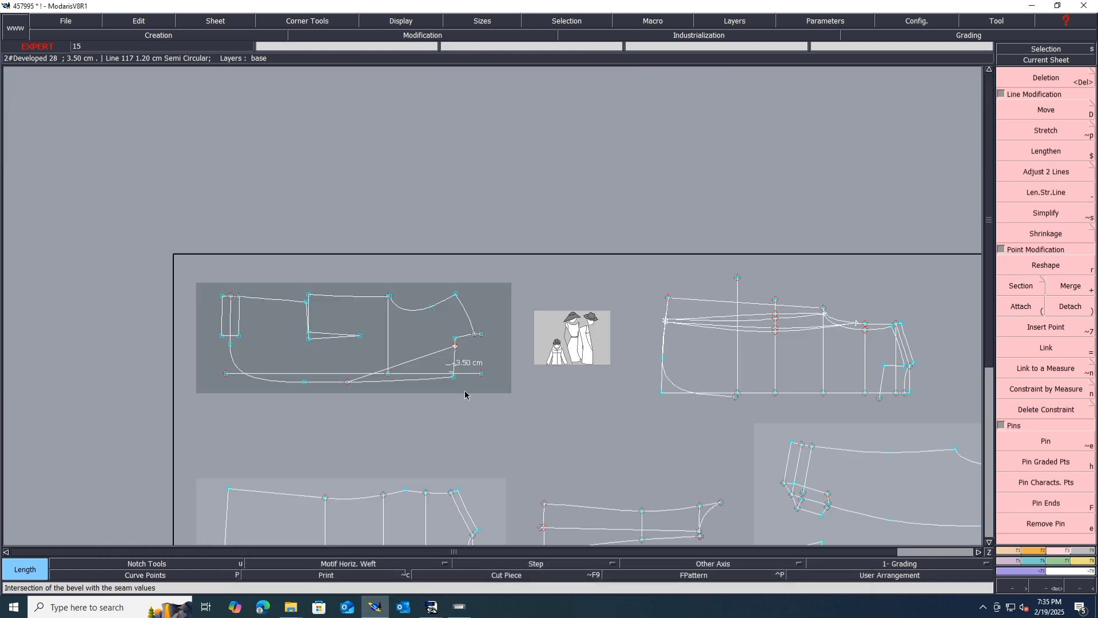
scroll(399, 478, "up", 5)
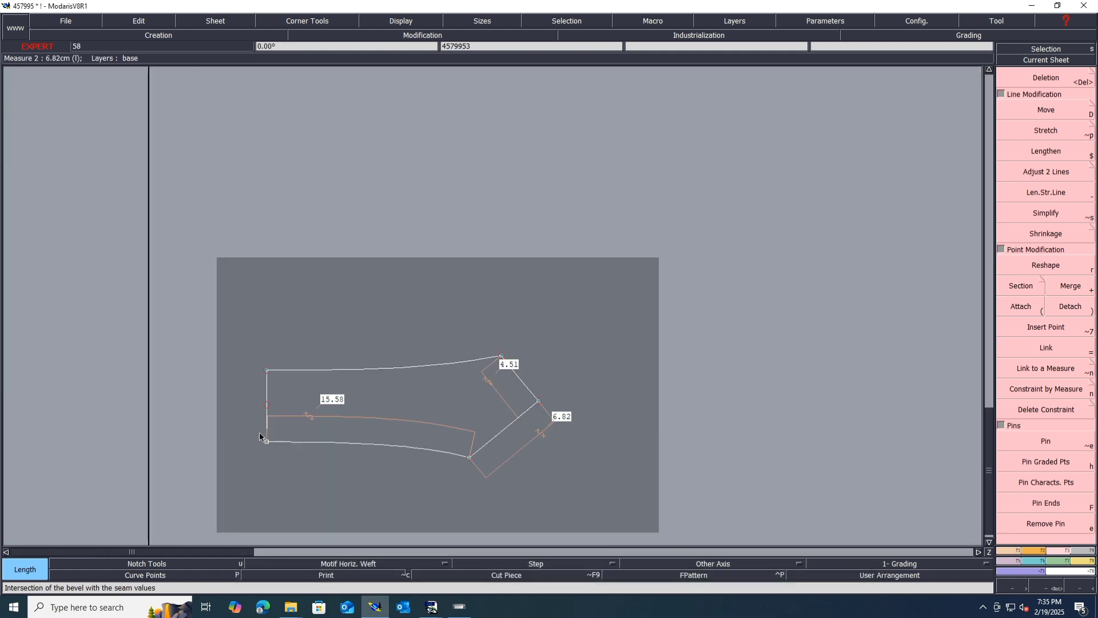
left_click(267, 442)
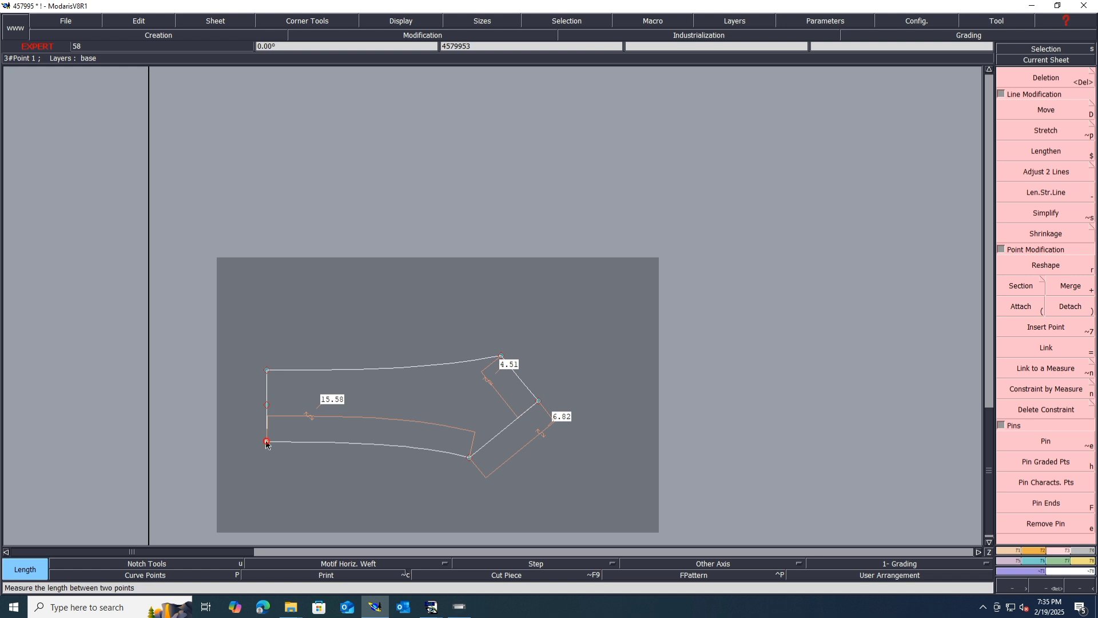
left_click(469, 456)
left_click(468, 457)
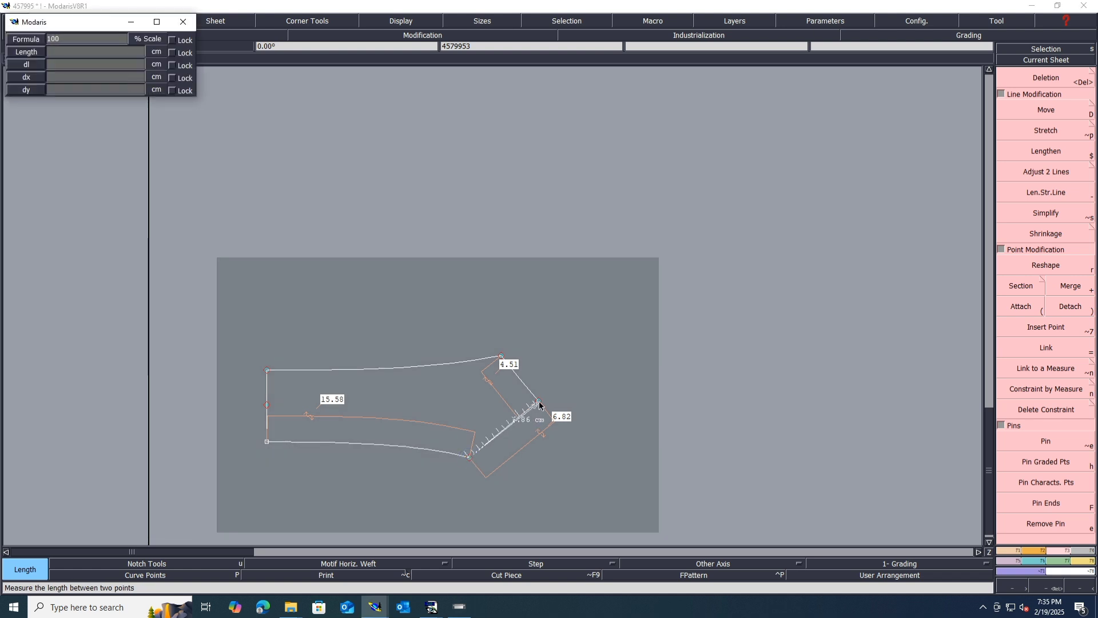
left_click(538, 400)
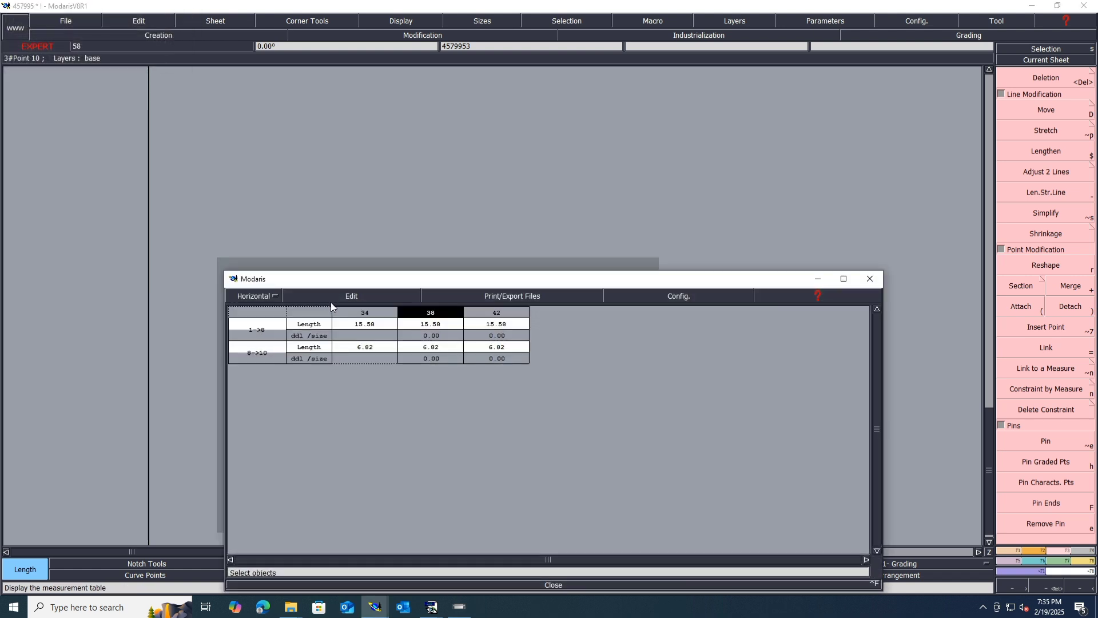
- Accumulate the two collar lengths in the measurement table and place the table clear of the collar sheet
left_click(331, 300)
left_click(325, 334)
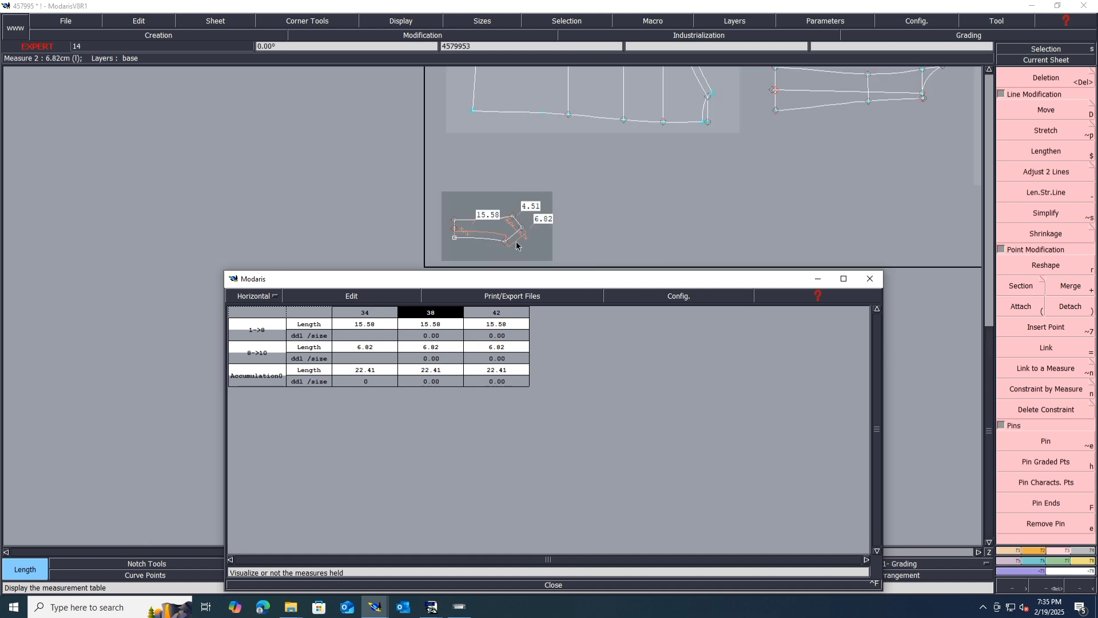
scroll(516, 246, "up", 3)
left_click_drag(654, 285, 614, 385)
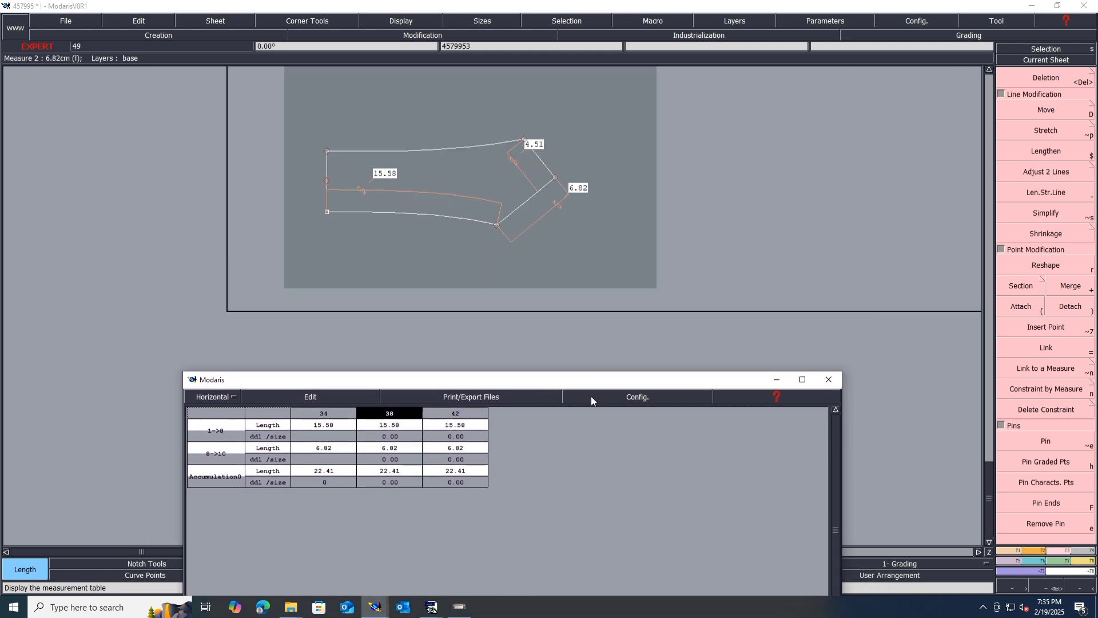
- Try to move the collar's three front-end points together by 0.5 cm in X and 0 in Y
left_click(1039, 117)
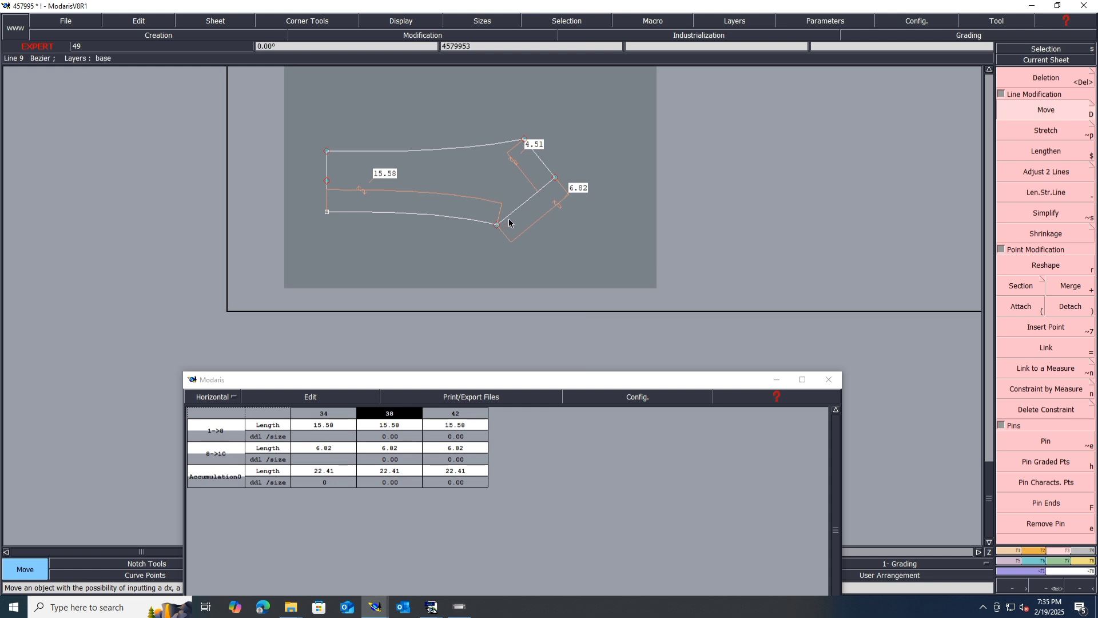
left_click_drag(602, 122, 462, 256)
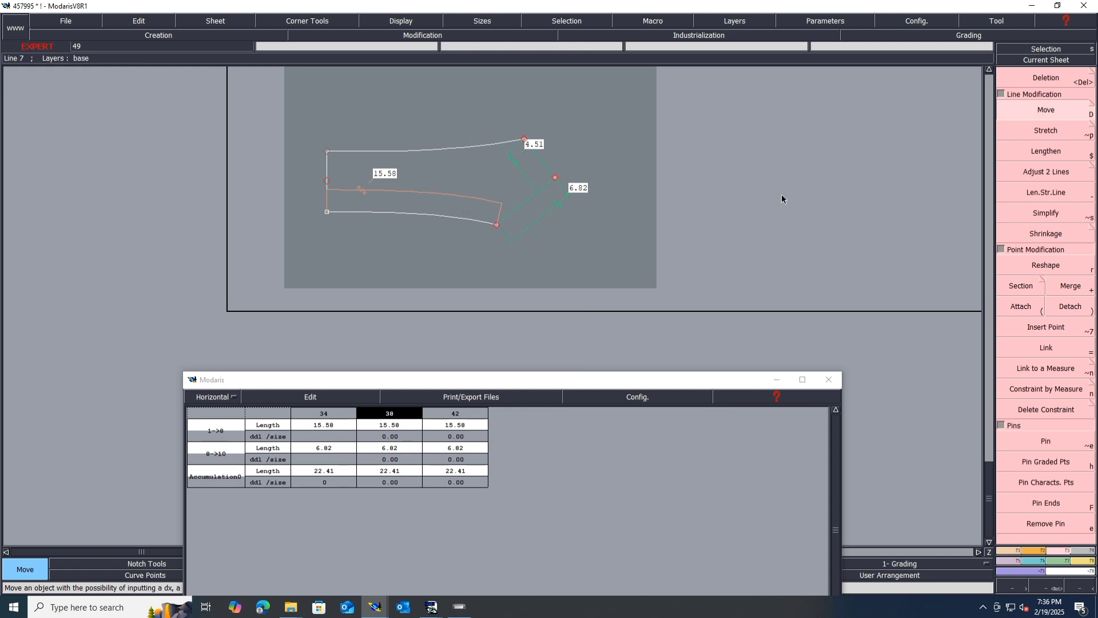
left_click(555, 177)
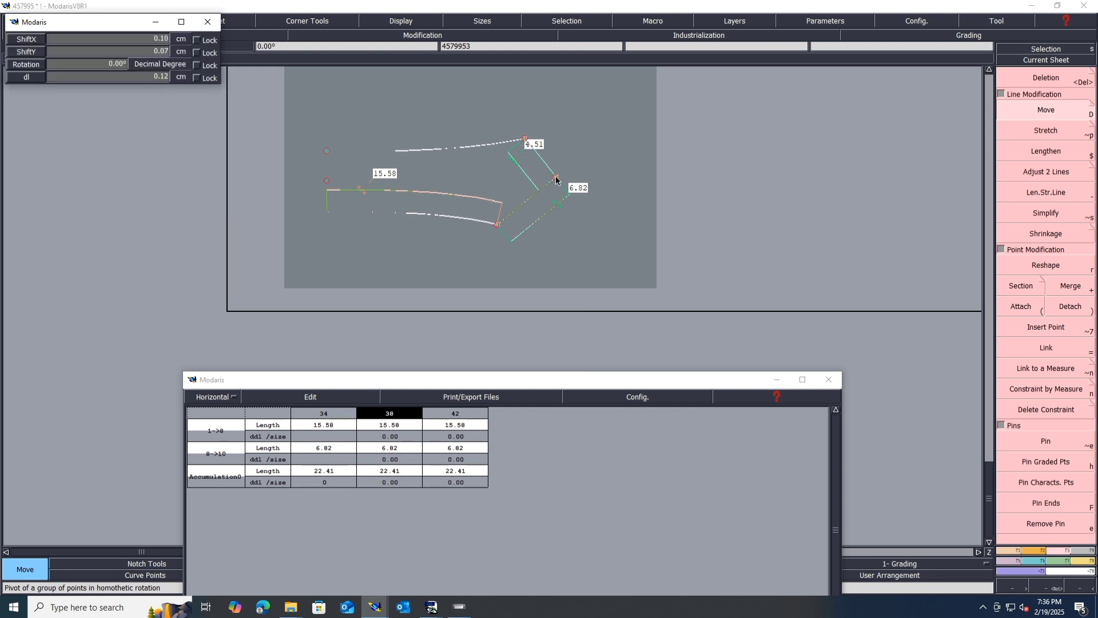
key("Down")
type(".43")
key("Down")
type("0")
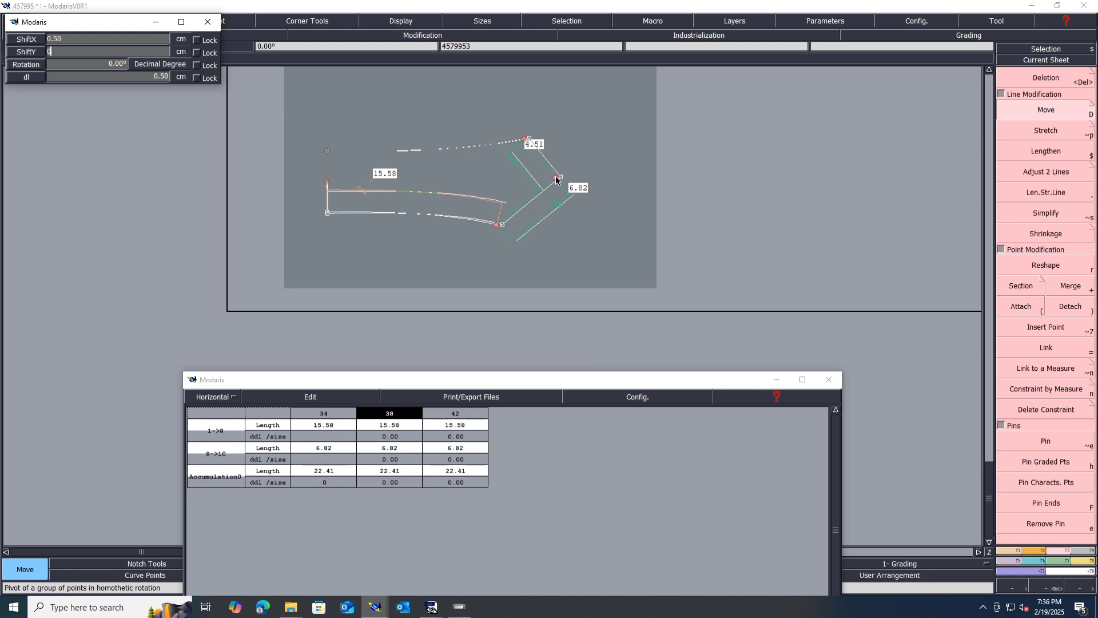
key("Return")
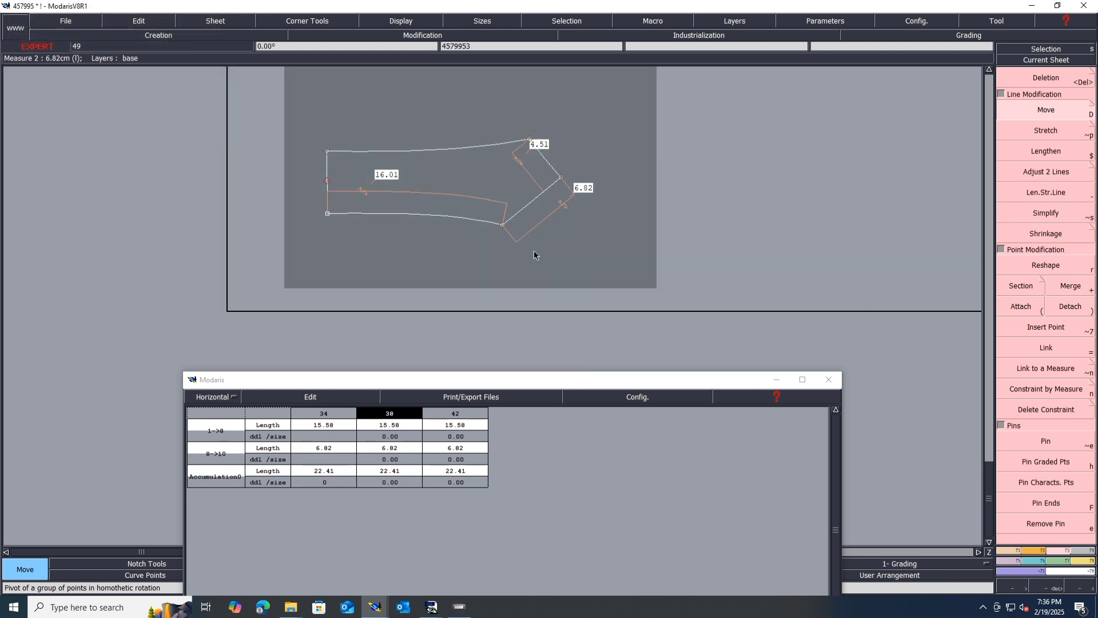
- Try lowering the collar's neck-side front corner freehand, and undo both collar moves
left_click(502, 225)
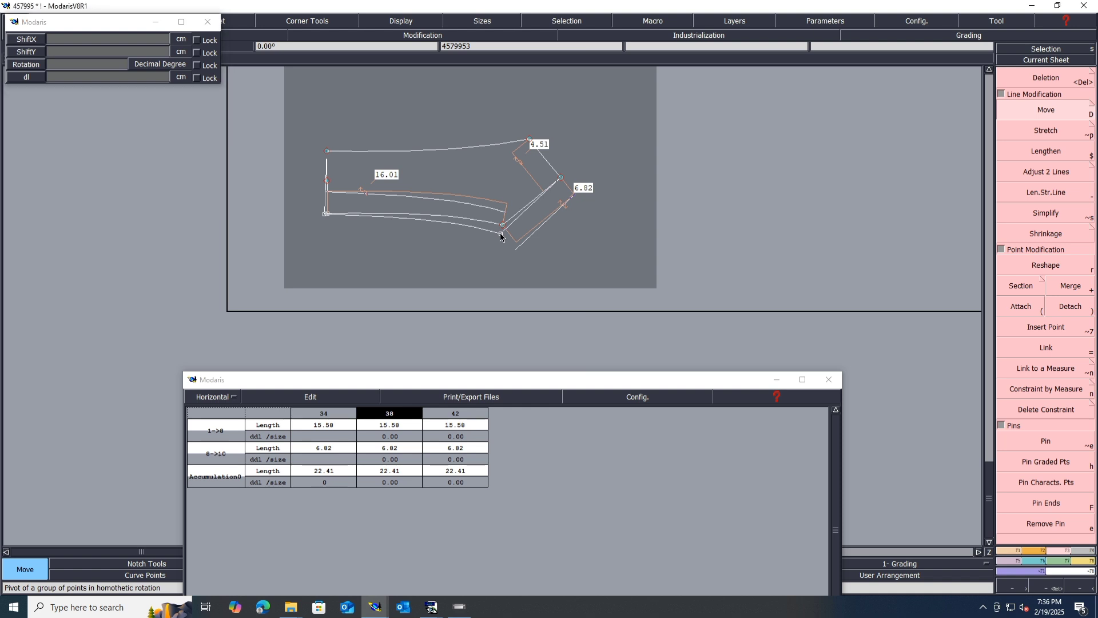
left_click(500, 234)
key("ctrl+z")
key("ctrl+z")
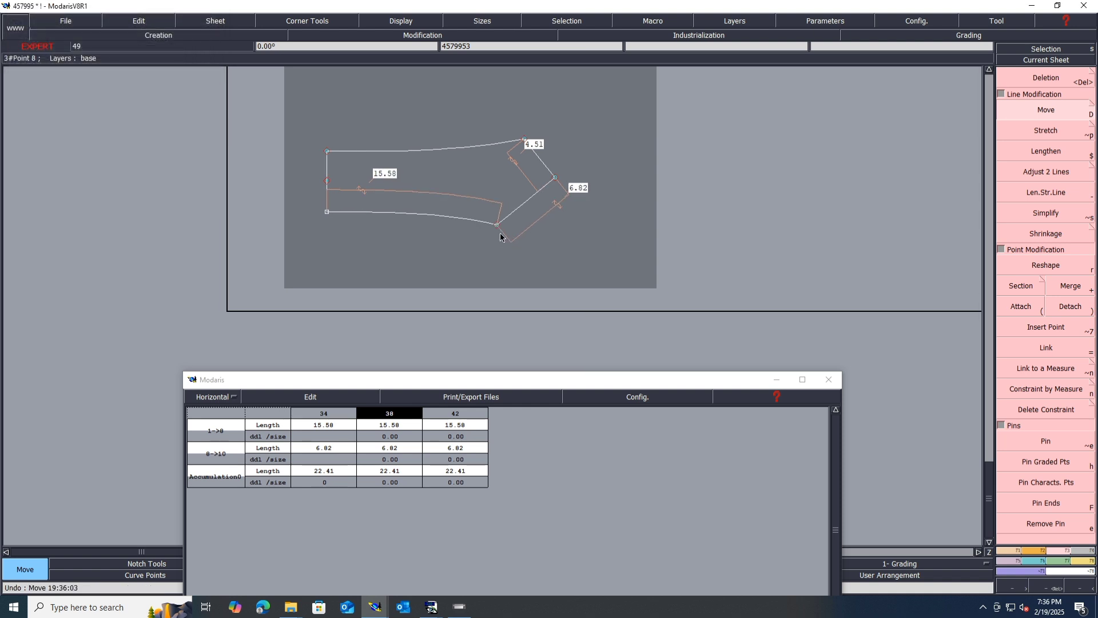
- Pin the collar and move its three front-end points together by about 0.5 cm in X
left_click(1038, 462)
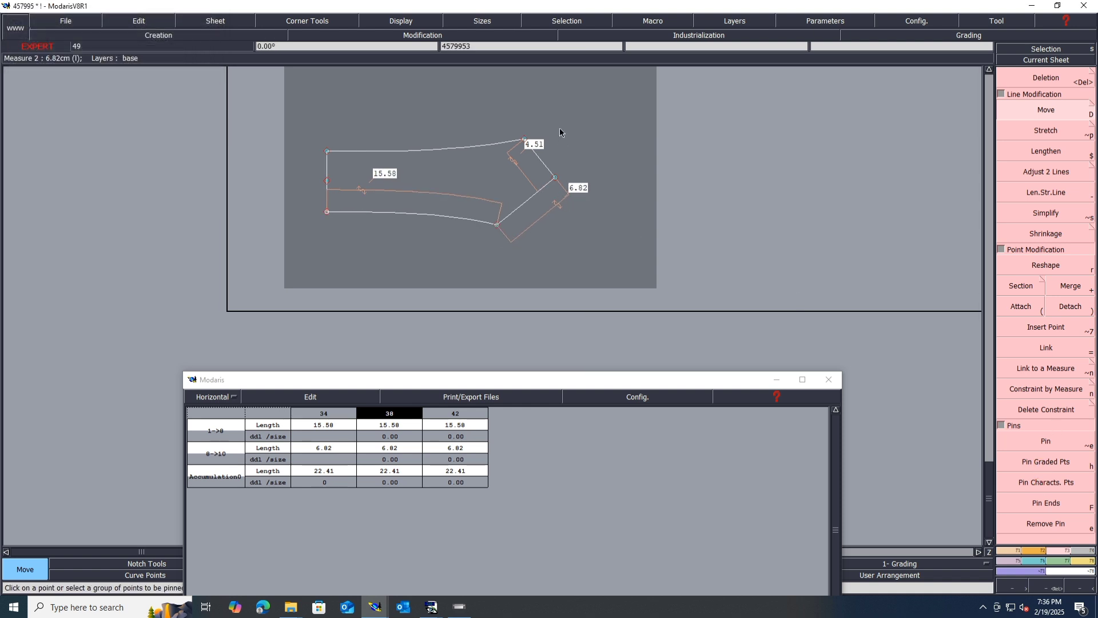
left_click_drag(578, 104, 466, 261)
left_click_drag(554, 178, 557, 179)
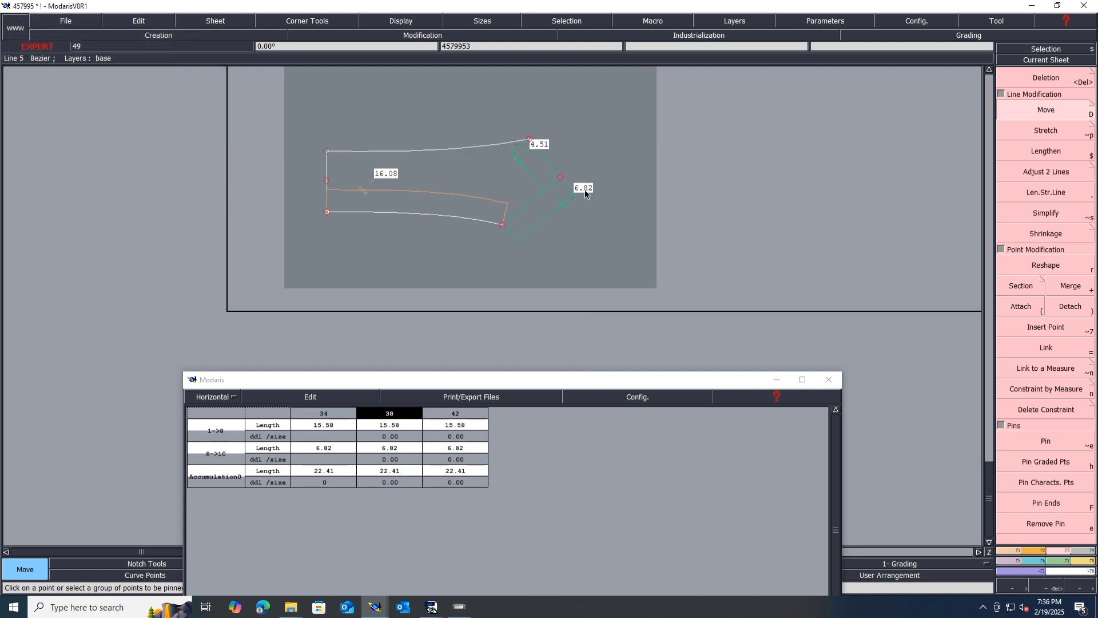
- Move the collar's neck-side front corner by 0 in X and -0.5 cm in Y
left_click(500, 226)
key("Down")
key("Down")
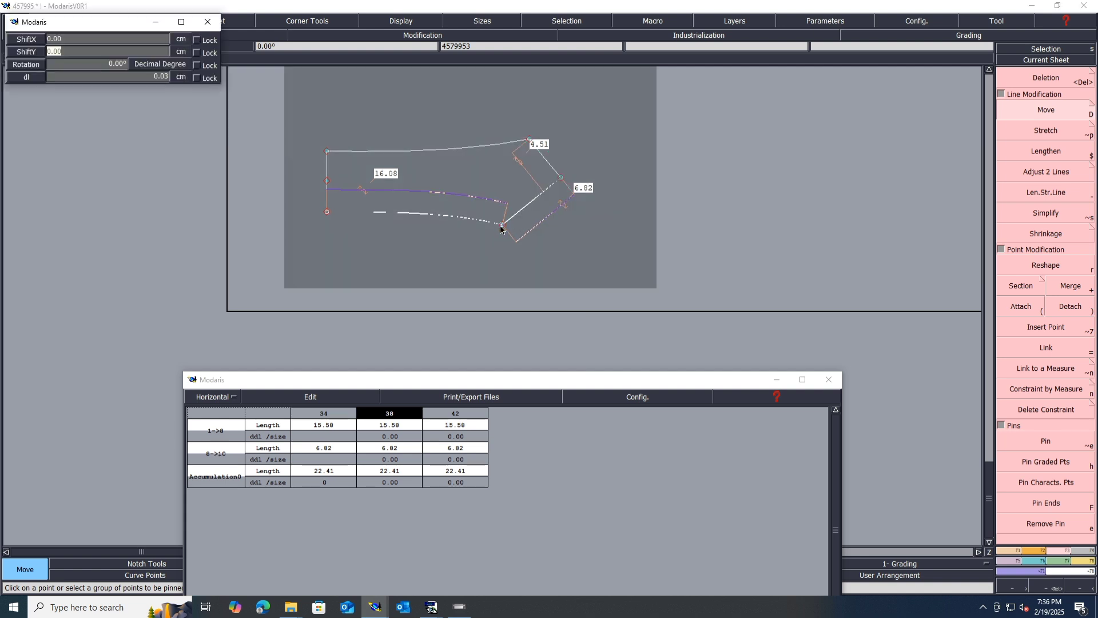
type("-.5")
key("Return")
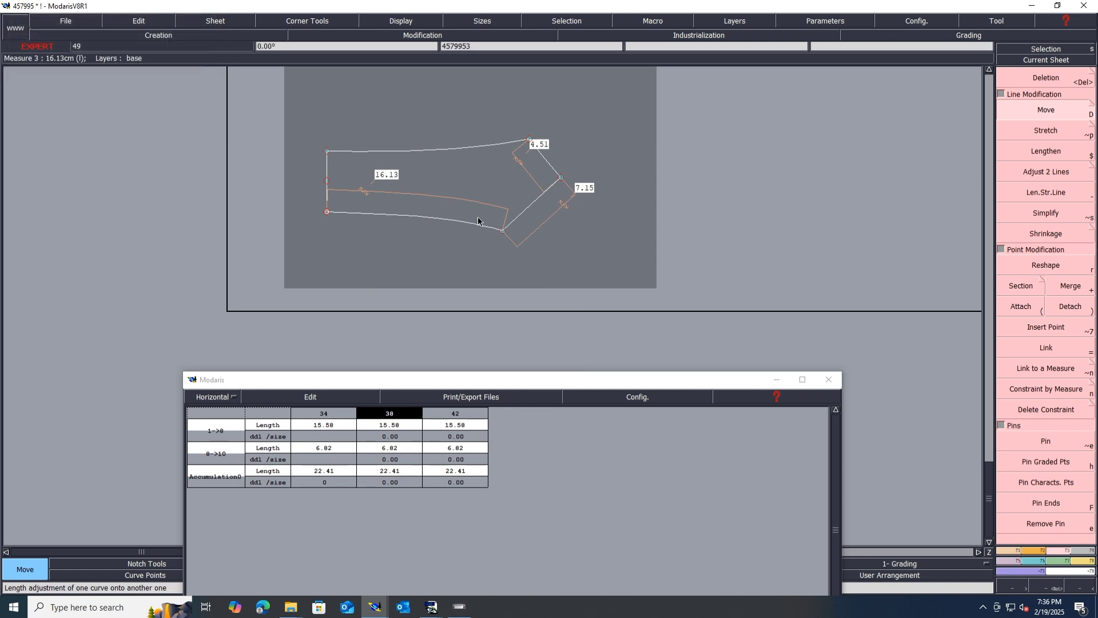
- Reshape the collar's neck edge into a smooth curve that leaves the centre back level, and save the model
scroll(478, 221, "up", 3)
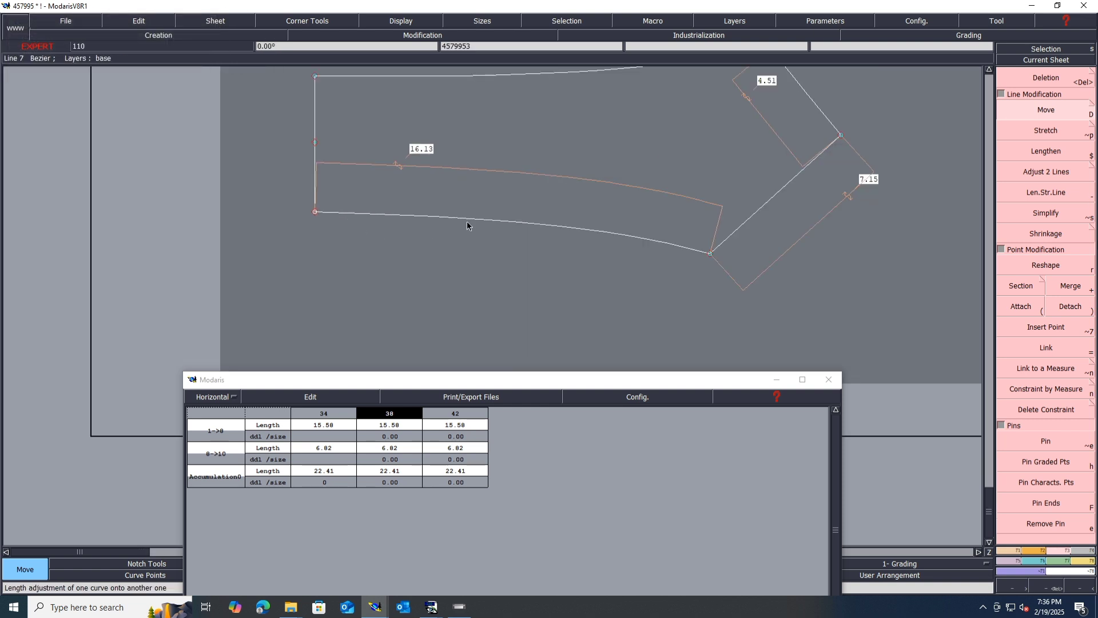
key("r")
left_click_drag(482, 220, 503, 212)
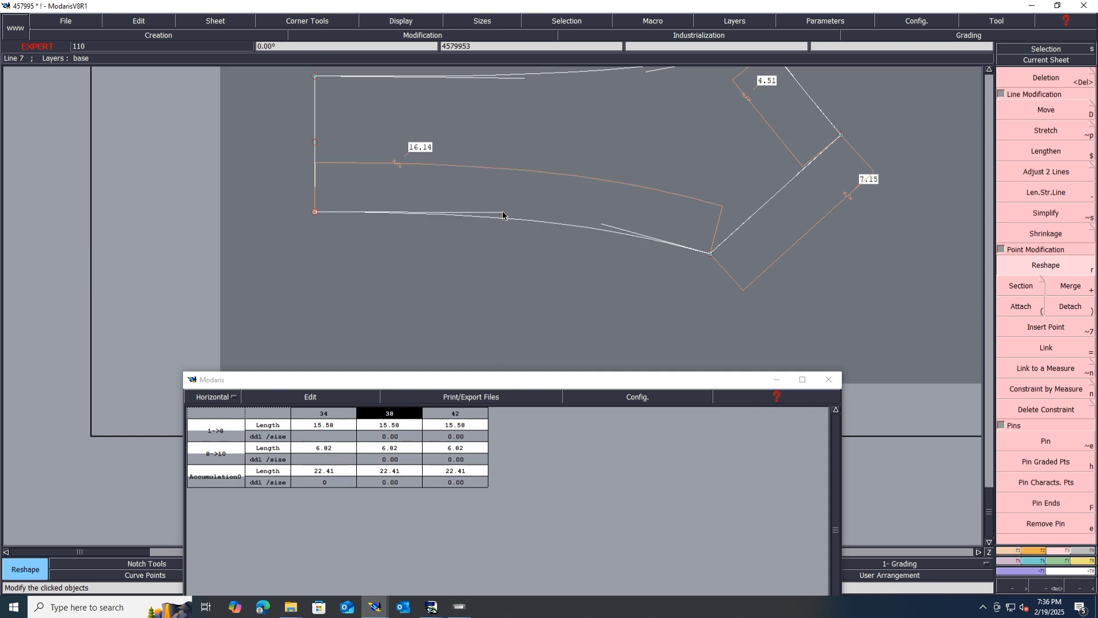
left_click_drag(602, 228, 602, 225)
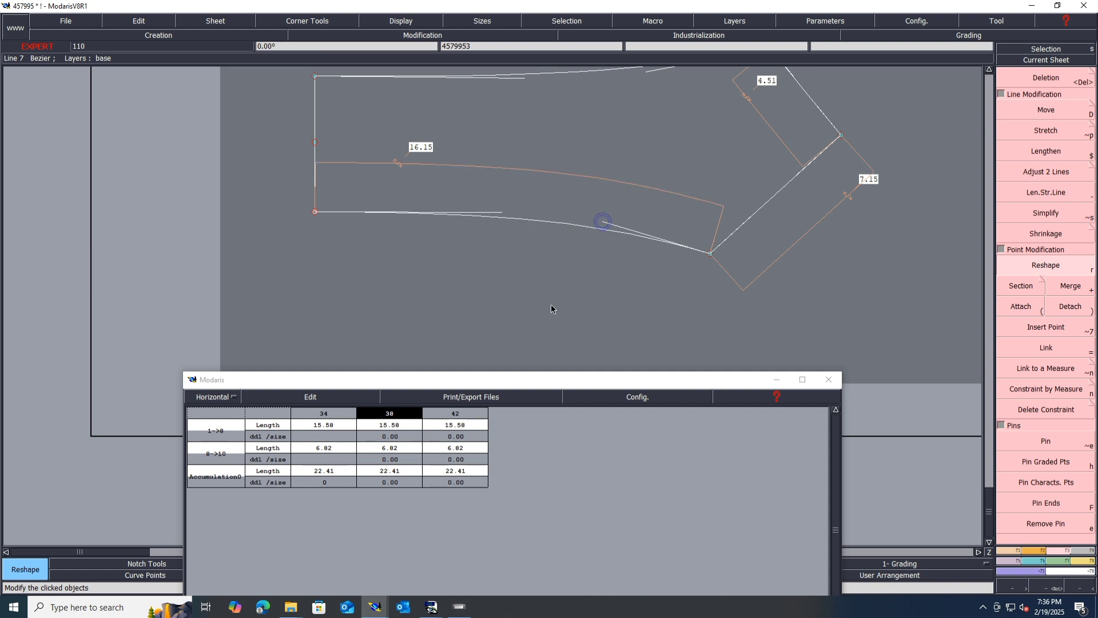
scroll(549, 307, "down", 1)
key("ctrl+s")
left_click(478, 370)
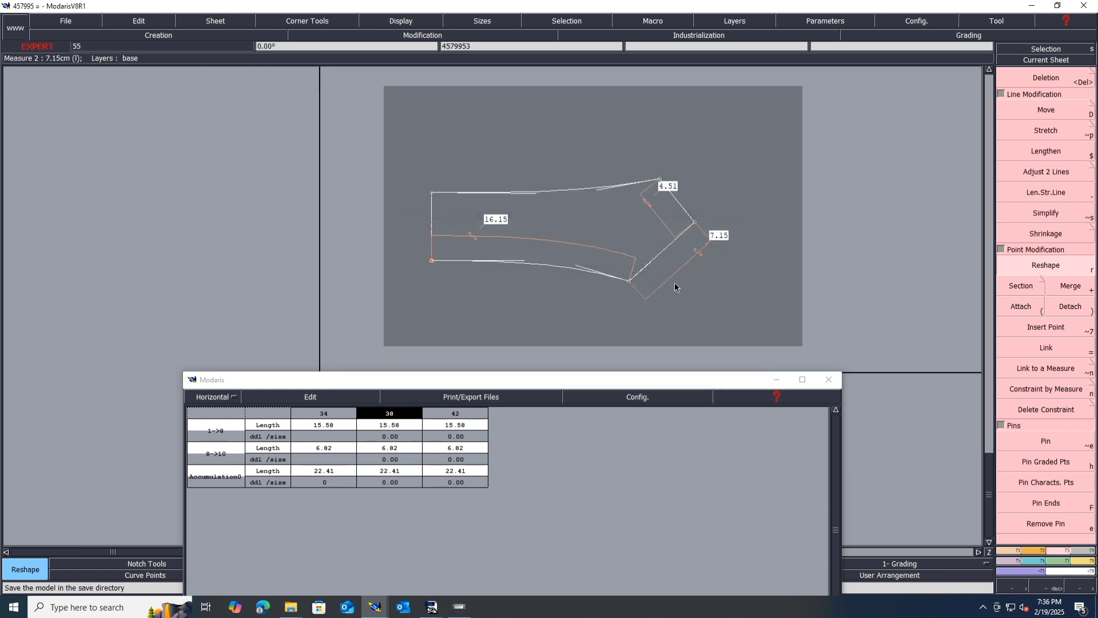
- Remeasure the reshaped neck edge and the adjoining front edge to update both lengths in the measurement table
key("l")
left_click(431, 261)
left_click(629, 281)
left_click(629, 280)
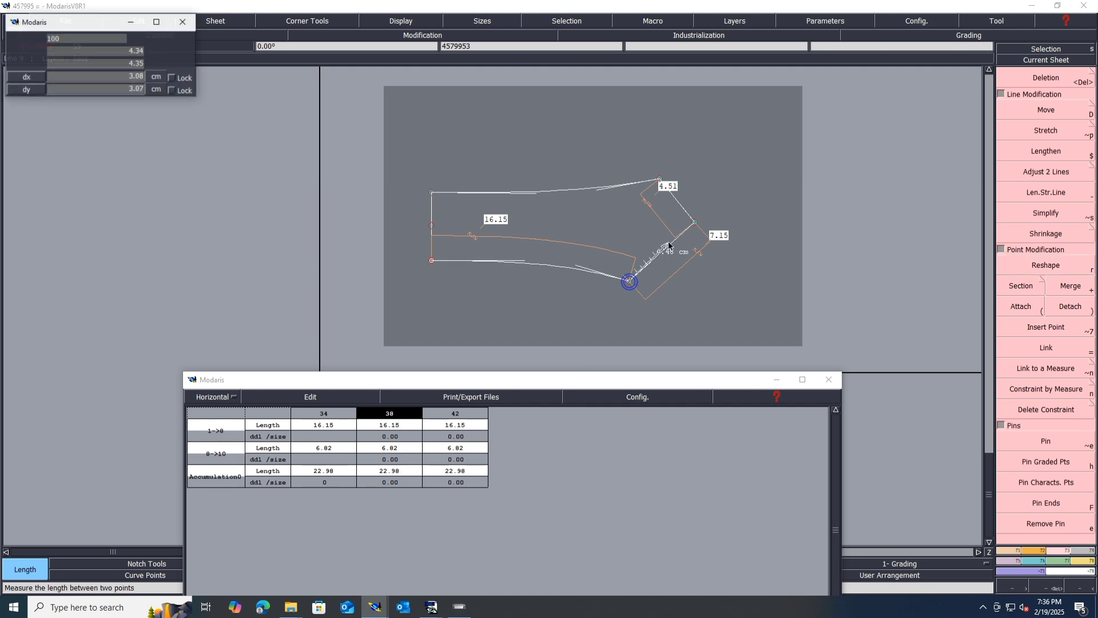
left_click(693, 223)
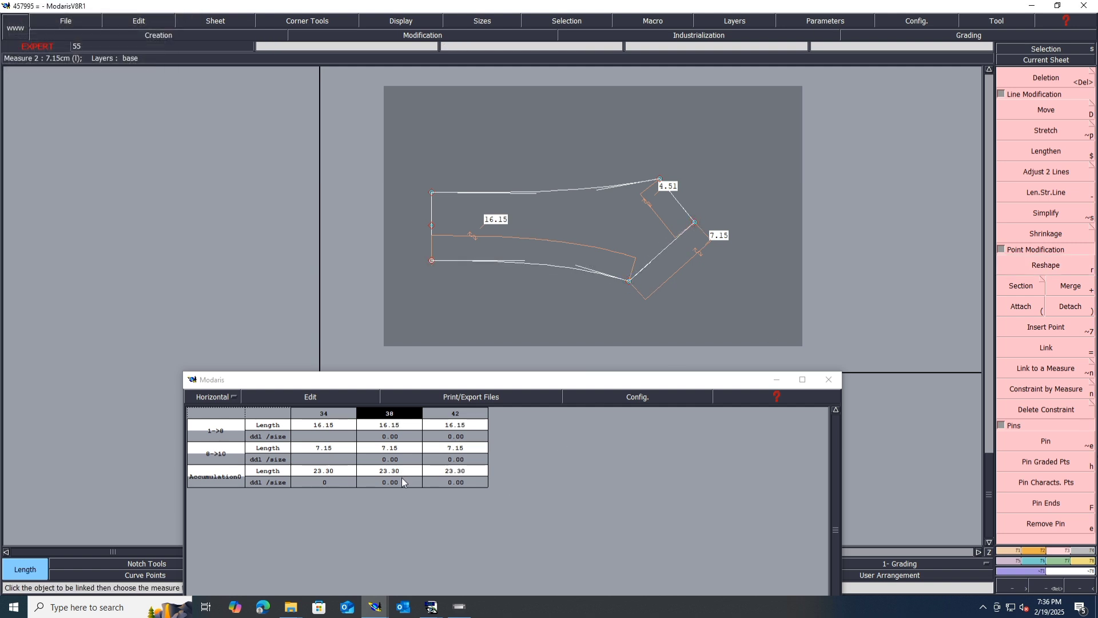
- Move the collar's outermost front point by 0.2 cm in X and by 0.15 cm in Y
left_click(1032, 109)
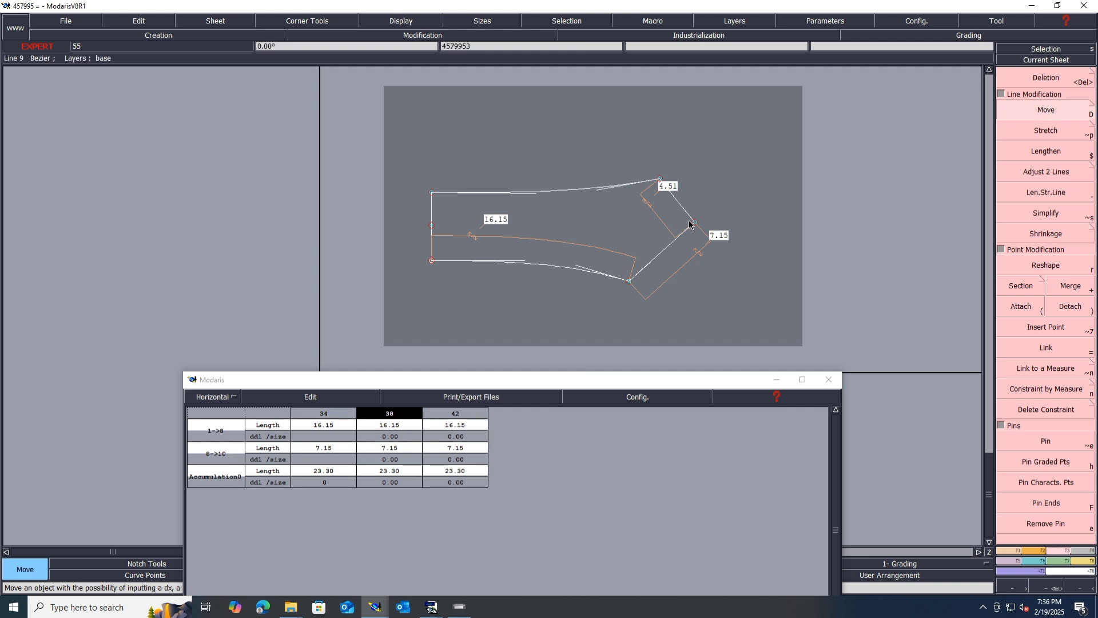
left_click(693, 224)
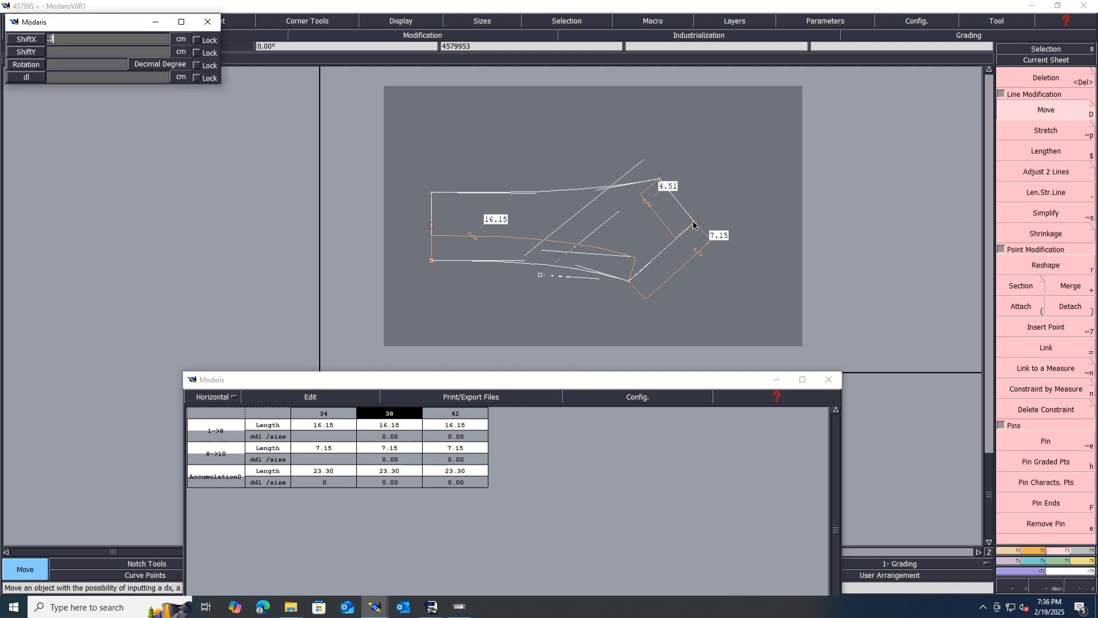
left_click(690, 222)
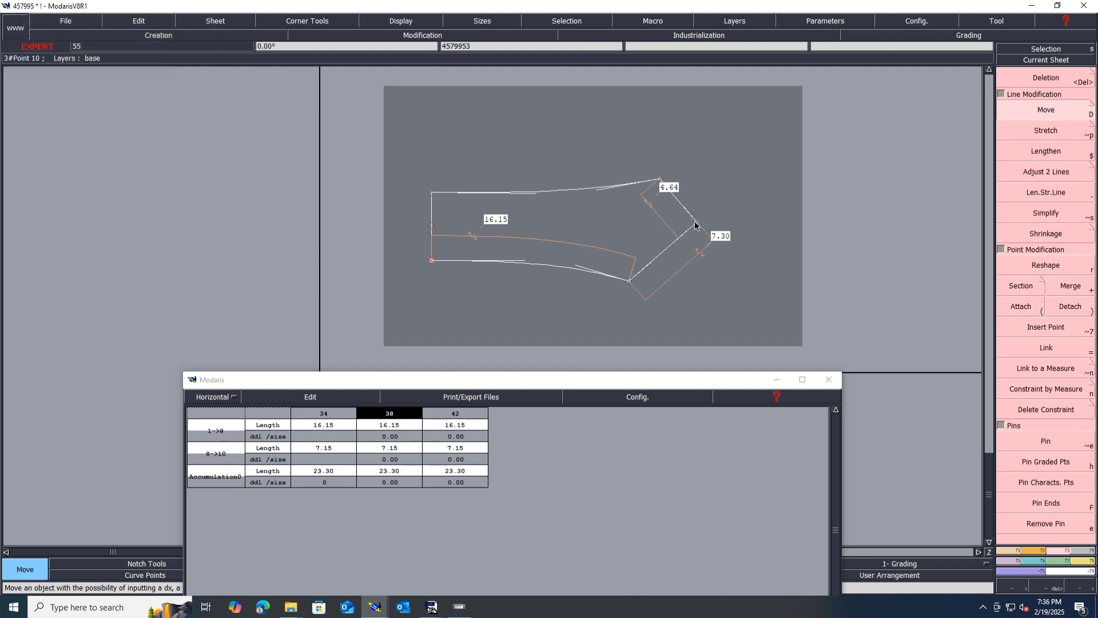
left_click(696, 224)
key("Tab")
type(".1")
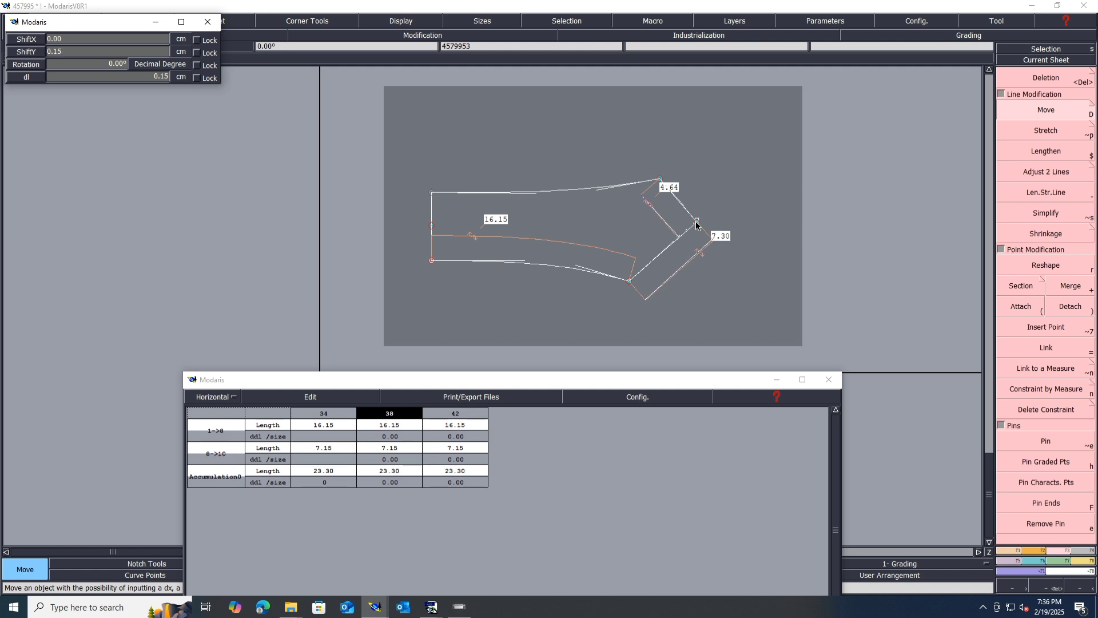
key("Return")
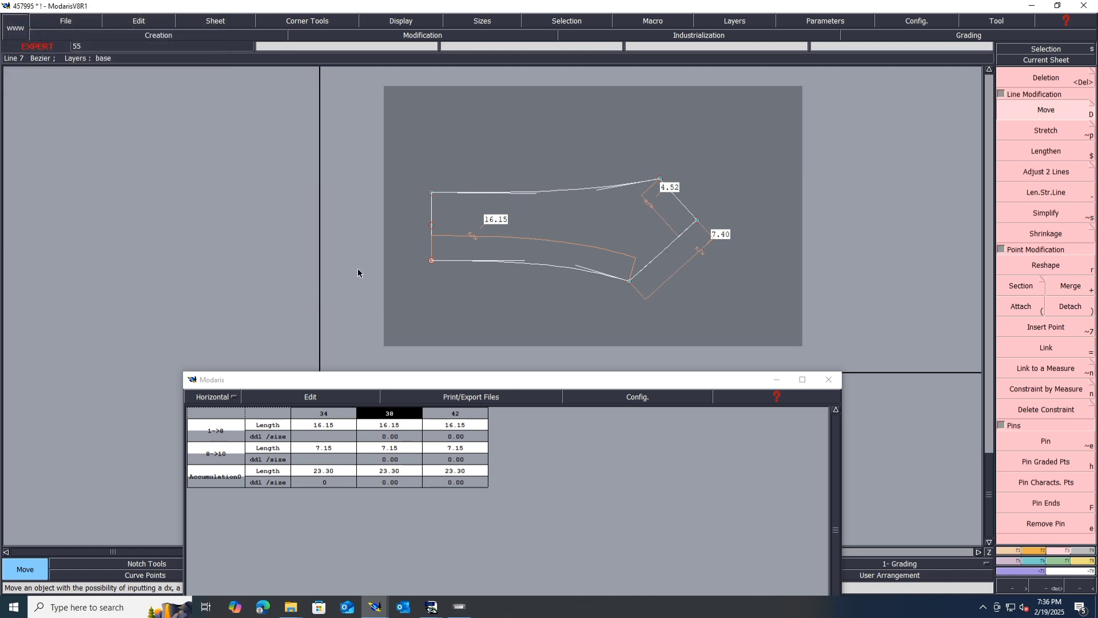
- Measure the collar again from the centre back through the neck-side corner to the moved outermost front point
key("l")
left_click(432, 260)
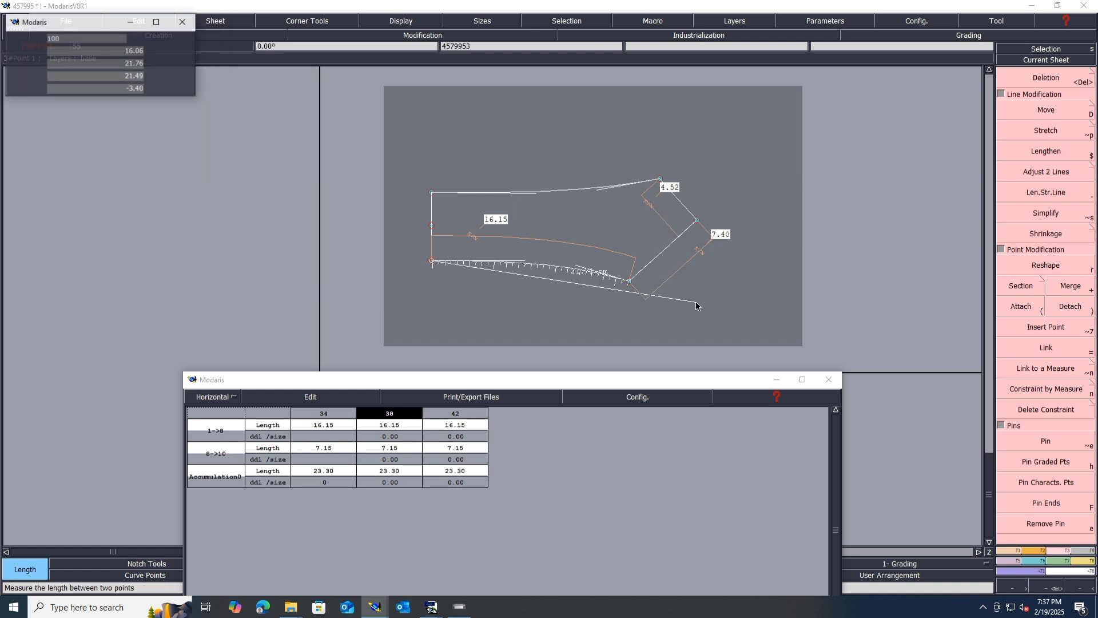
left_click(629, 279)
left_click(697, 220)
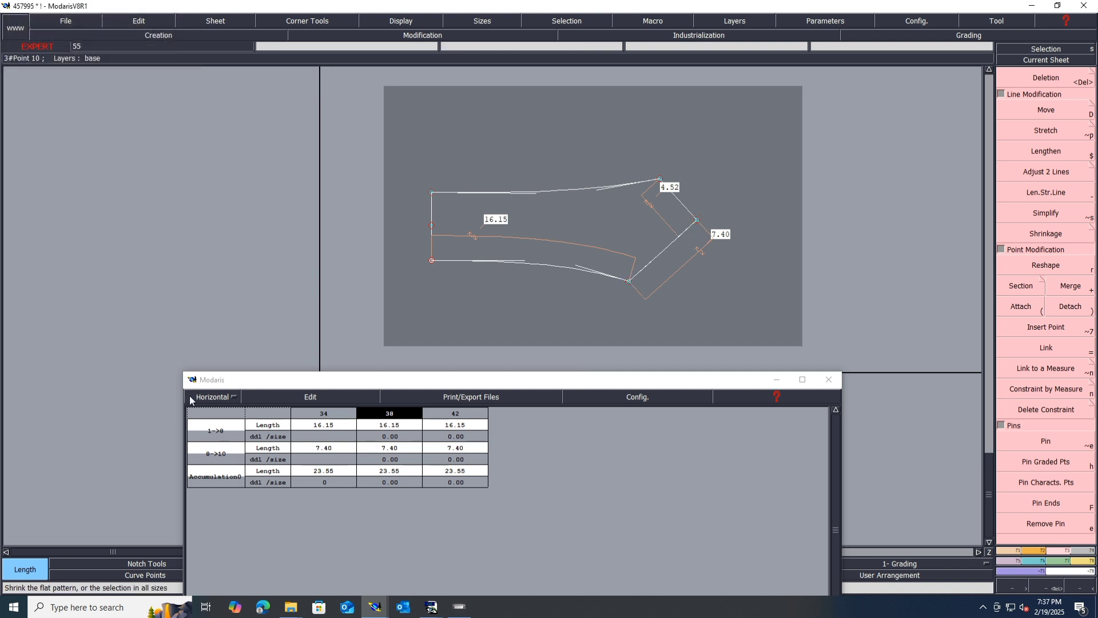
- Erase the measurement table's contents, close the table and save the model
left_click(282, 395)
left_click(281, 448)
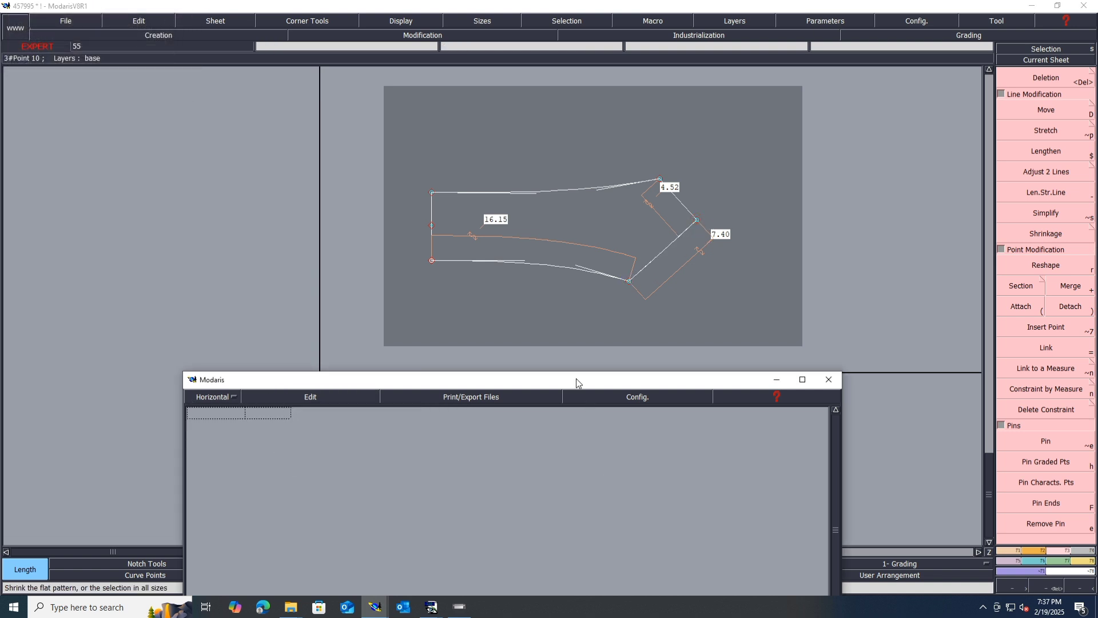
left_click_drag(575, 379, 606, 180)
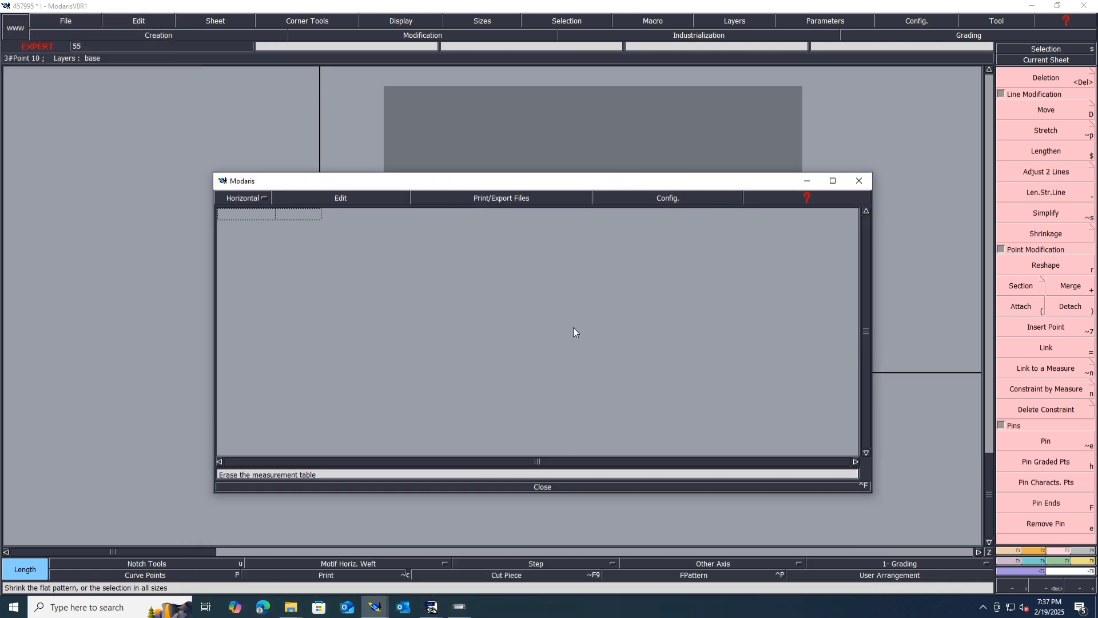
left_click(542, 487)
left_click(489, 369)
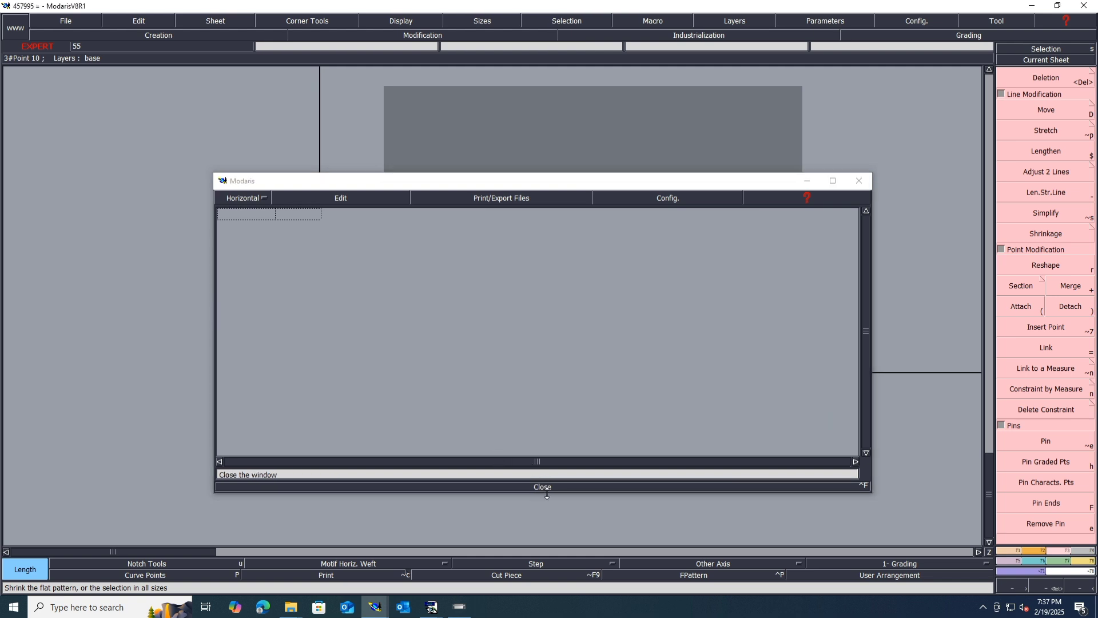
left_click(547, 489)
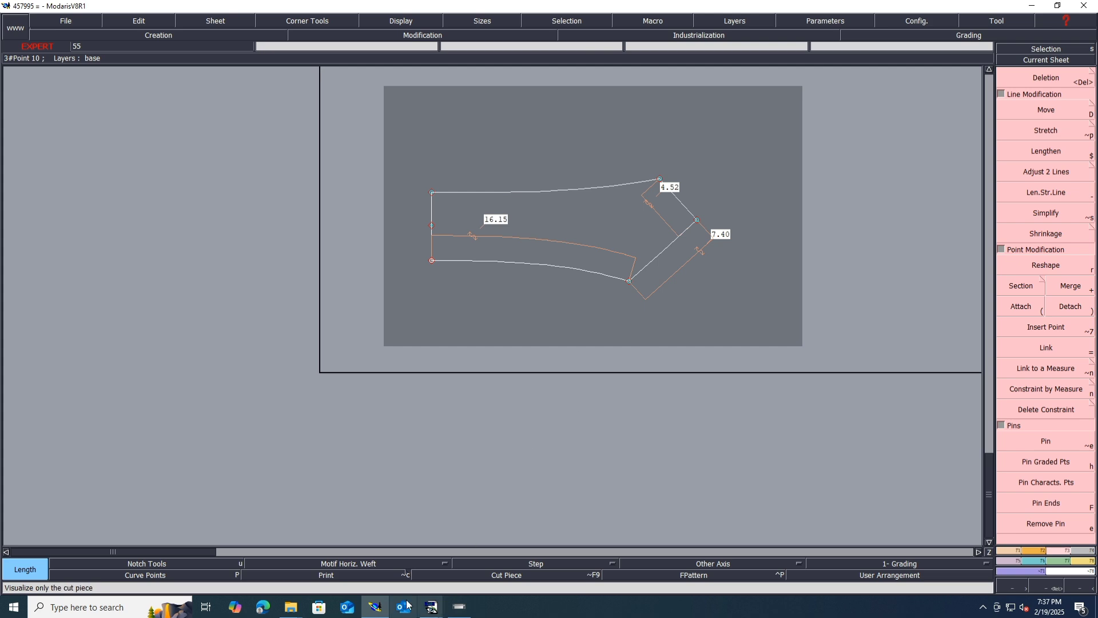
- Check the collar stand at CB in the ladies' blazer spec PDF in Adobe Reader, and return to Modaris
mouse_move(433, 611)
left_click(394, 567)
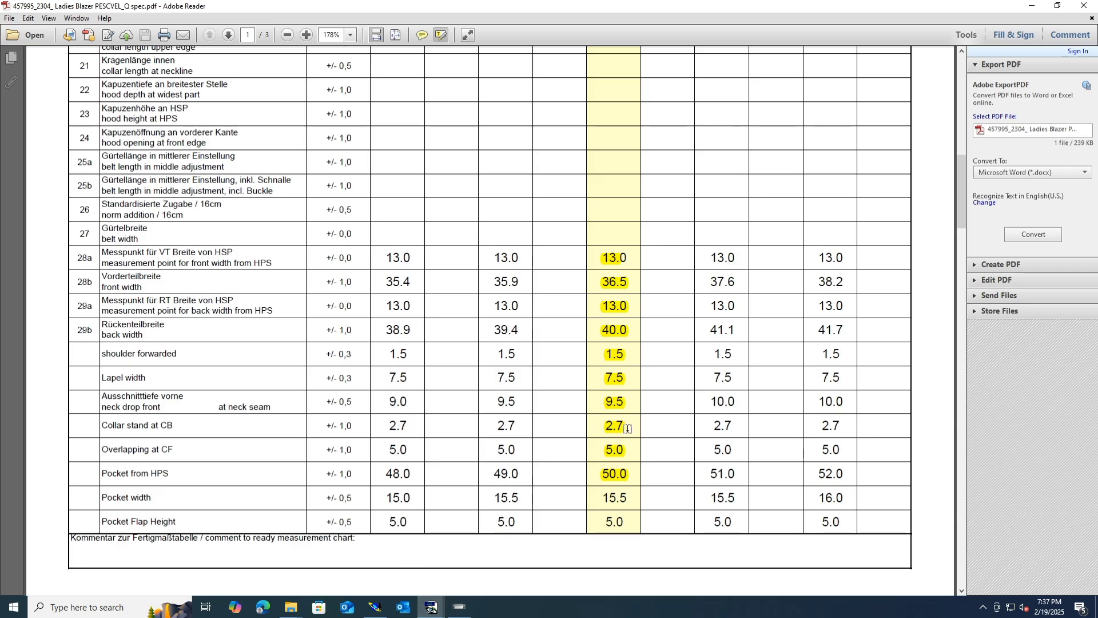
left_click(1031, 7)
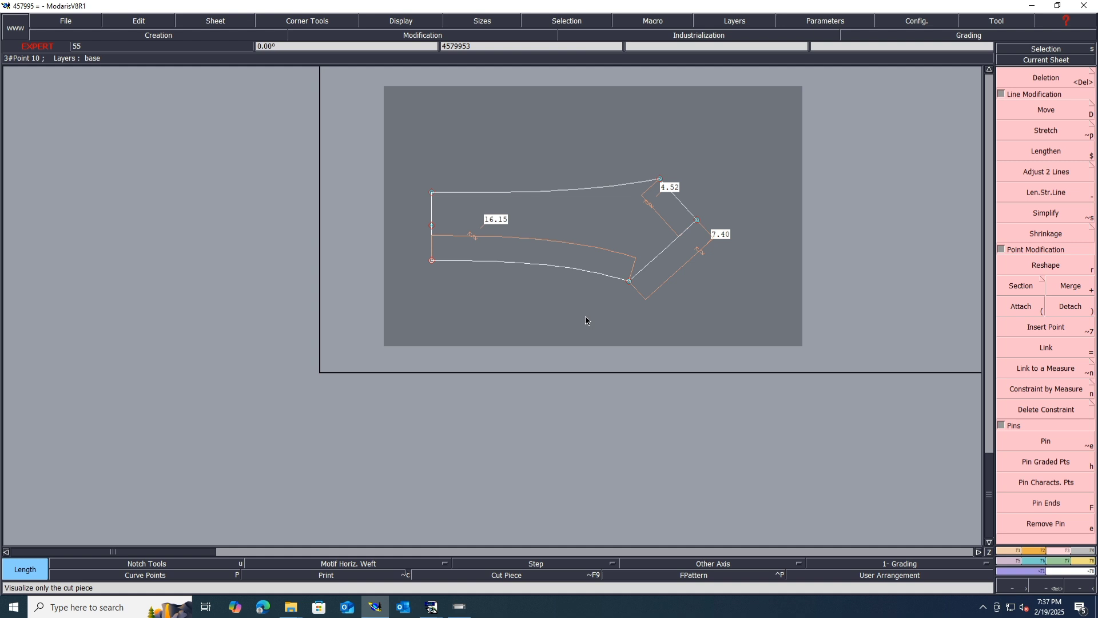
- Create a parallel of the collar's neck edge at a distance of -2.7 cm as the stand line
key("p")
left_click(509, 262)
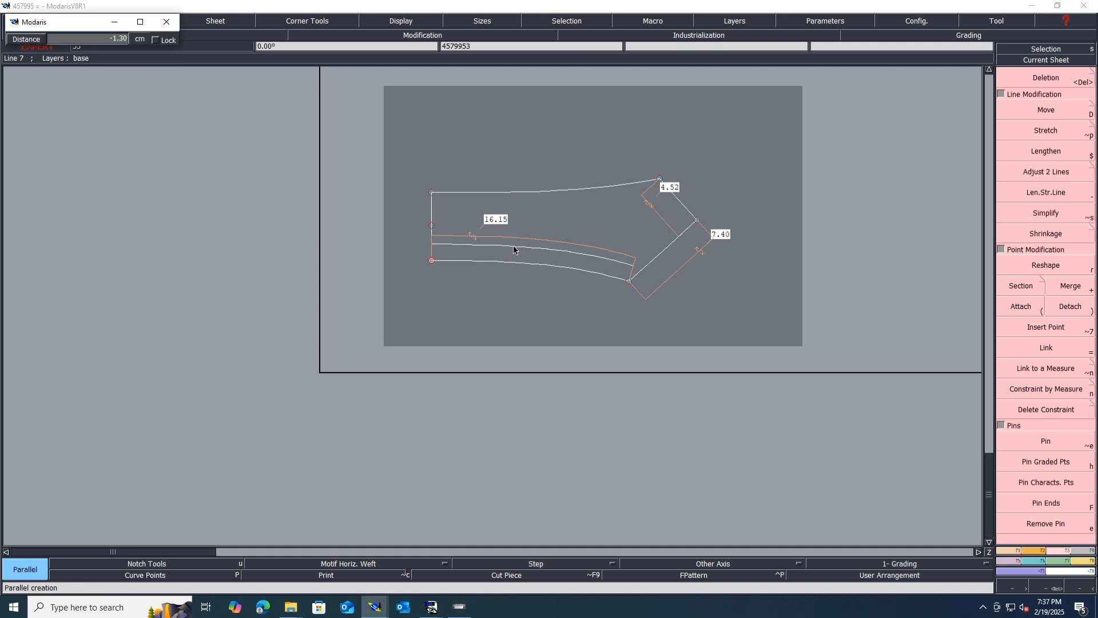
type("-2.7")
key("Return")
- Delete the leftover point on the centre-back line just above the stand line's end
scroll(439, 223, "up", 4)
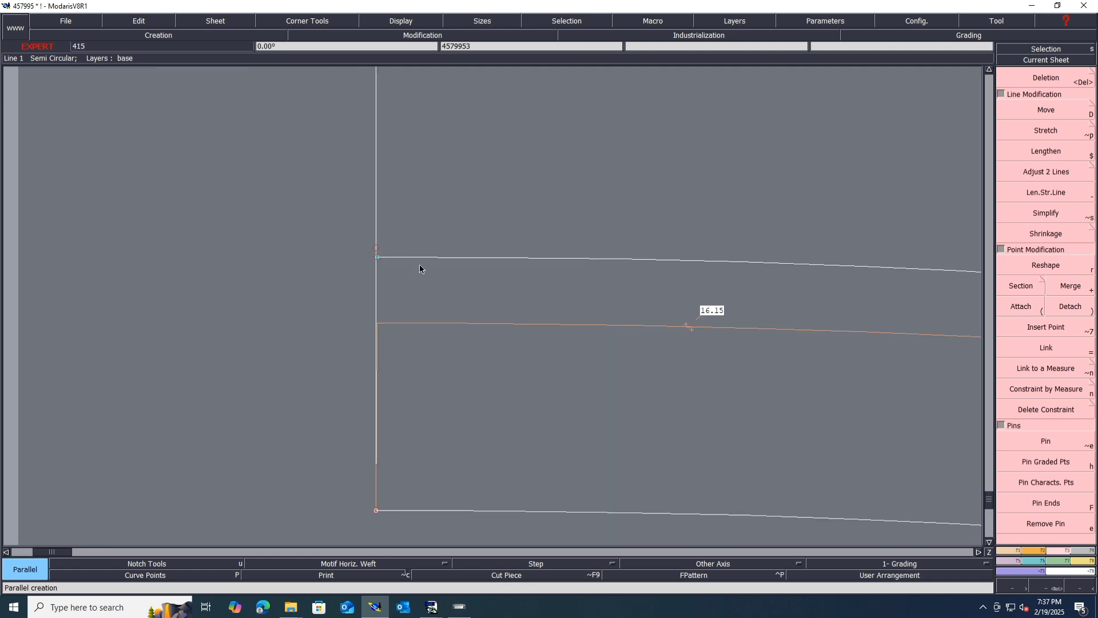
key("Delete")
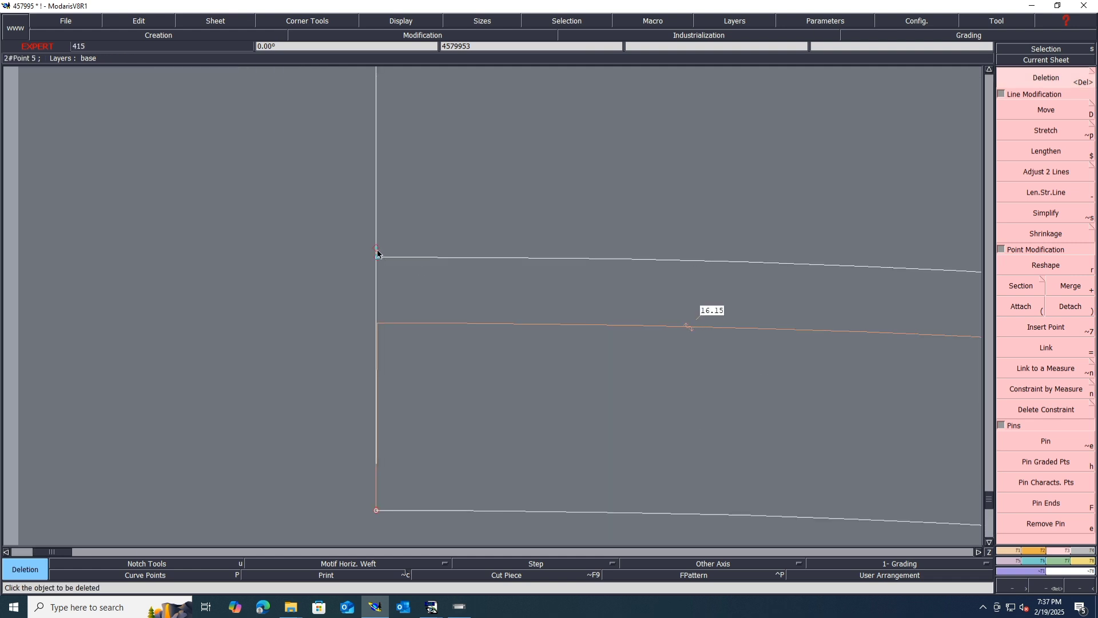
scroll(338, 259, "down", 4)
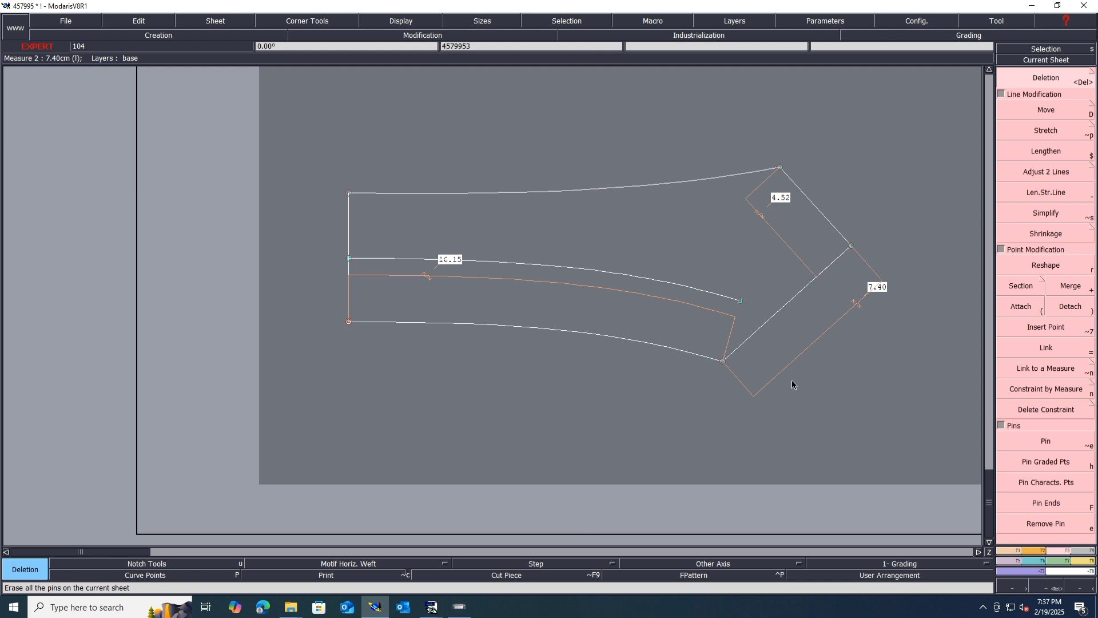
- Lengthen the front end of the stand line by about 1.79 cm to meet the collar's lower front edge
key("minus")
left_click(737, 300)
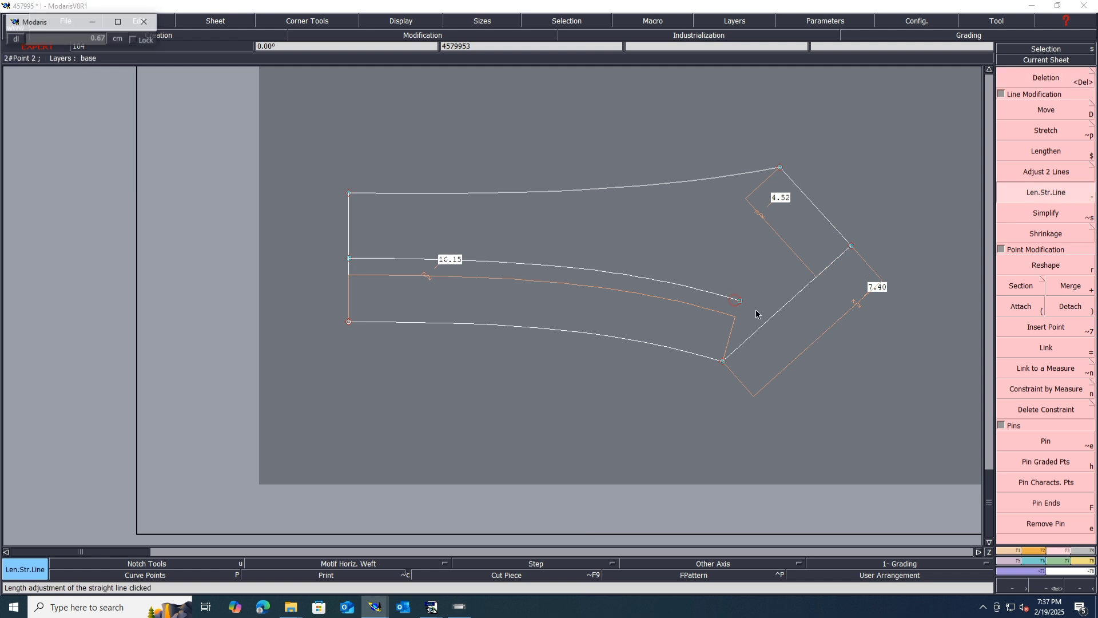
left_click(779, 314)
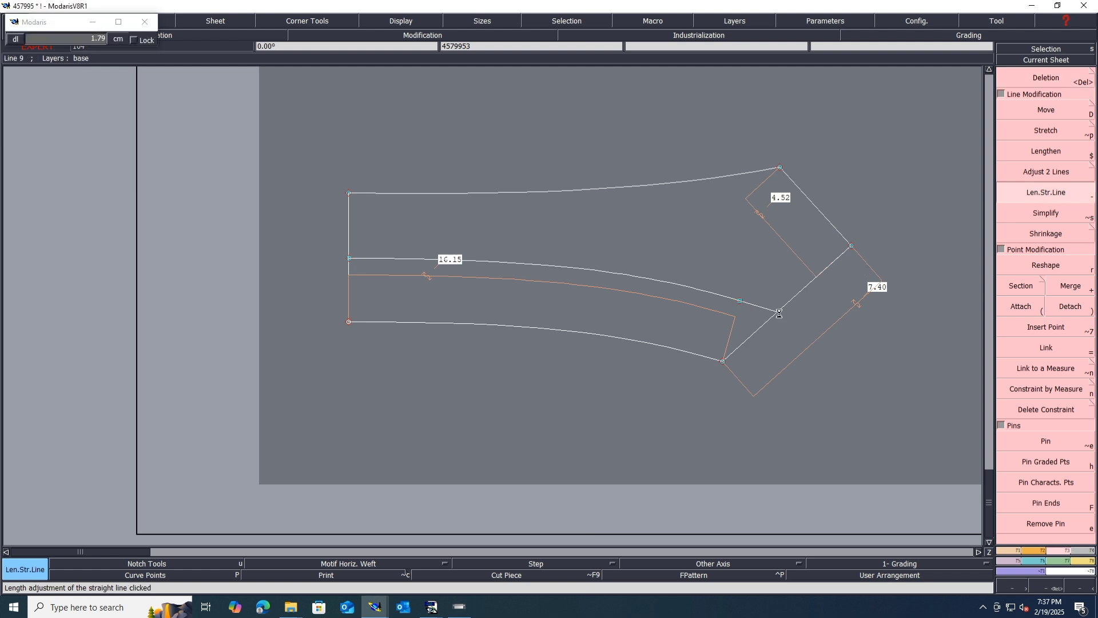
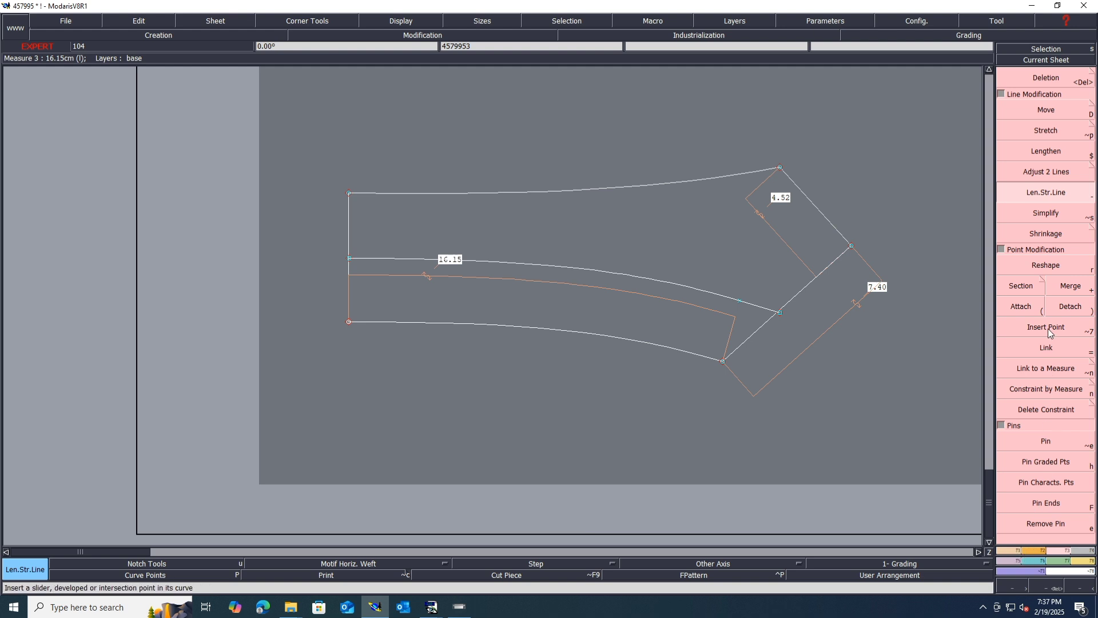
- Adjust the back end of the collar's stand line so it meets the centre-back line
left_click(1045, 172)
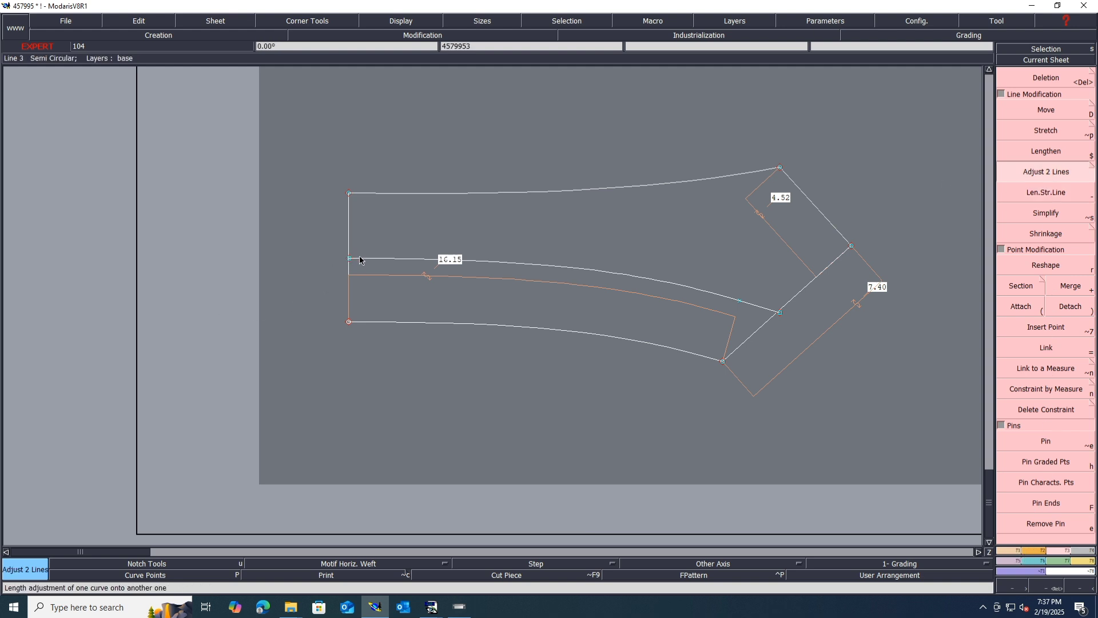
scroll(349, 255, "up", 10)
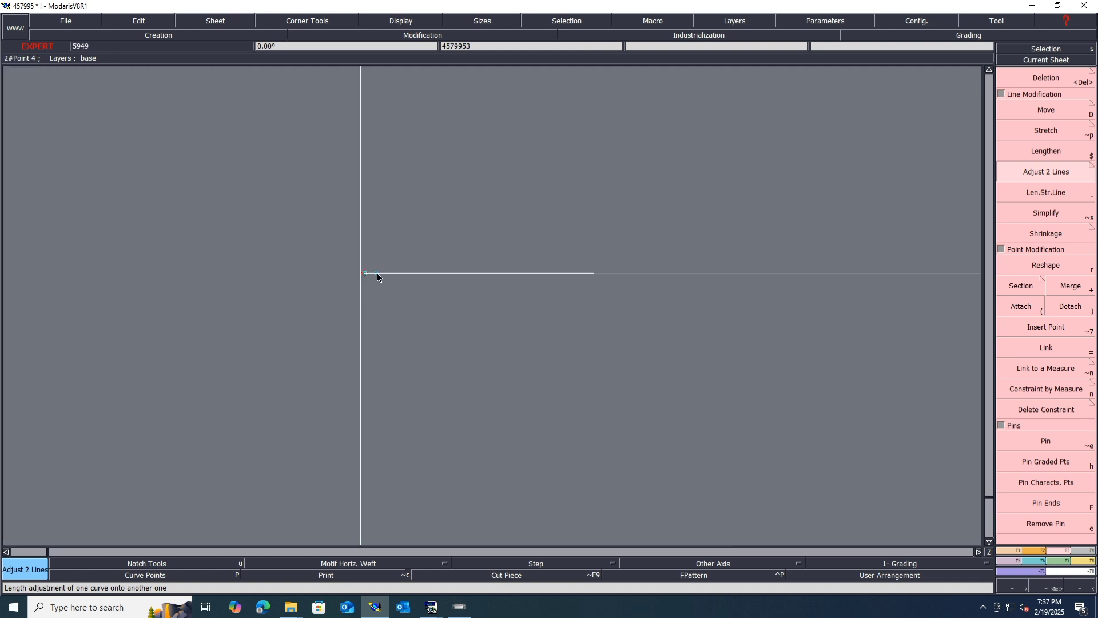
key("Delete")
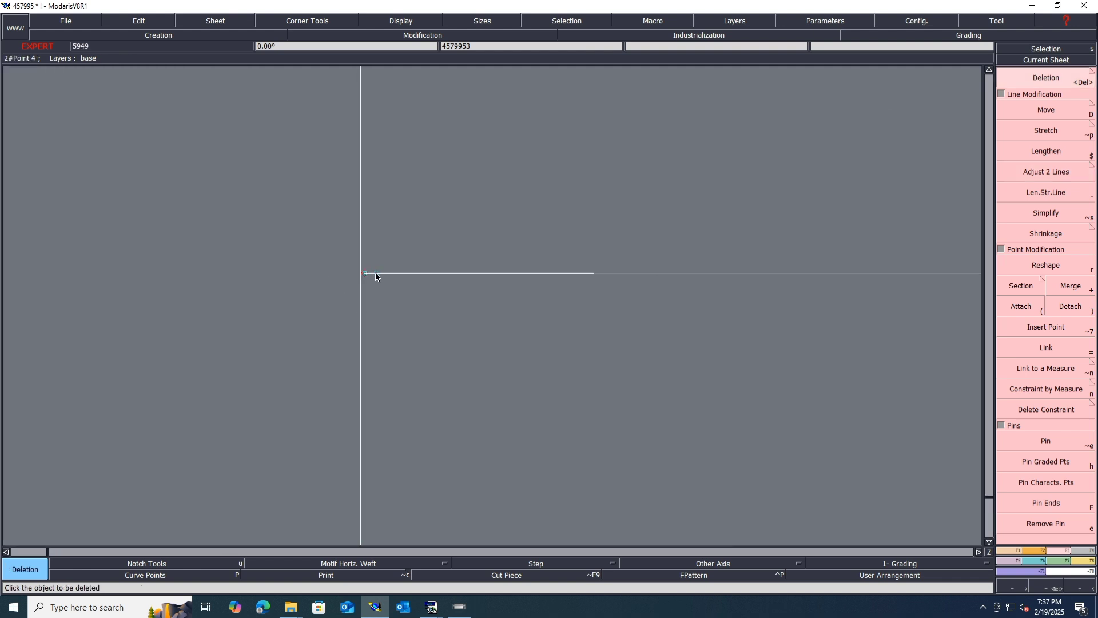
left_click(1050, 175)
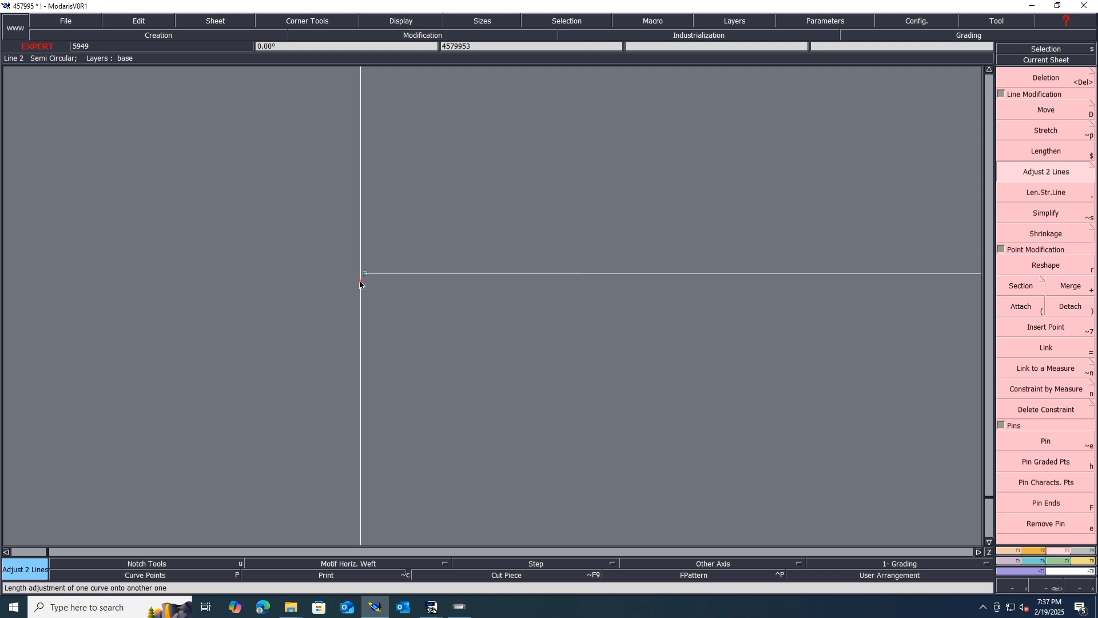
key("minus")
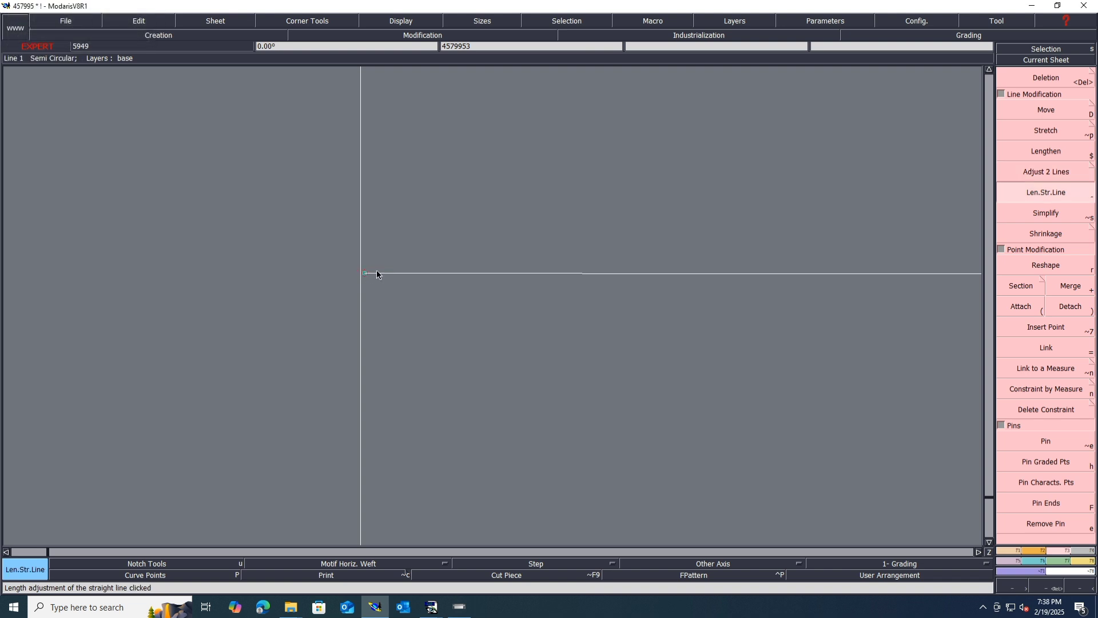
left_click(361, 275)
scroll(394, 291, "down", 5)
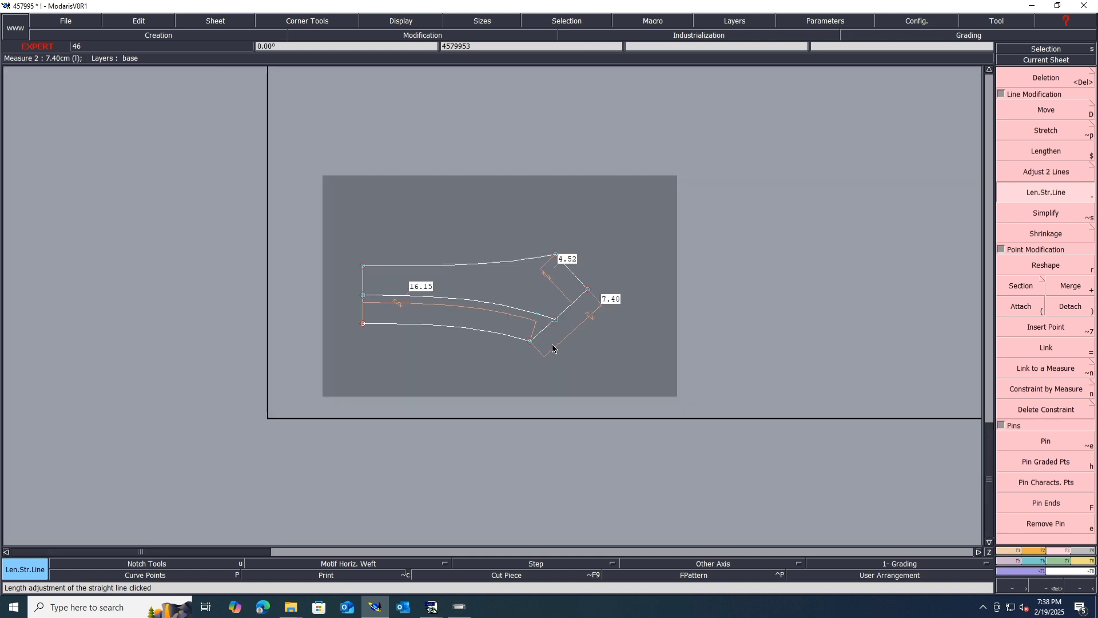
- Delete the three length measurements from the collar sheet and save the model
key("Delete")
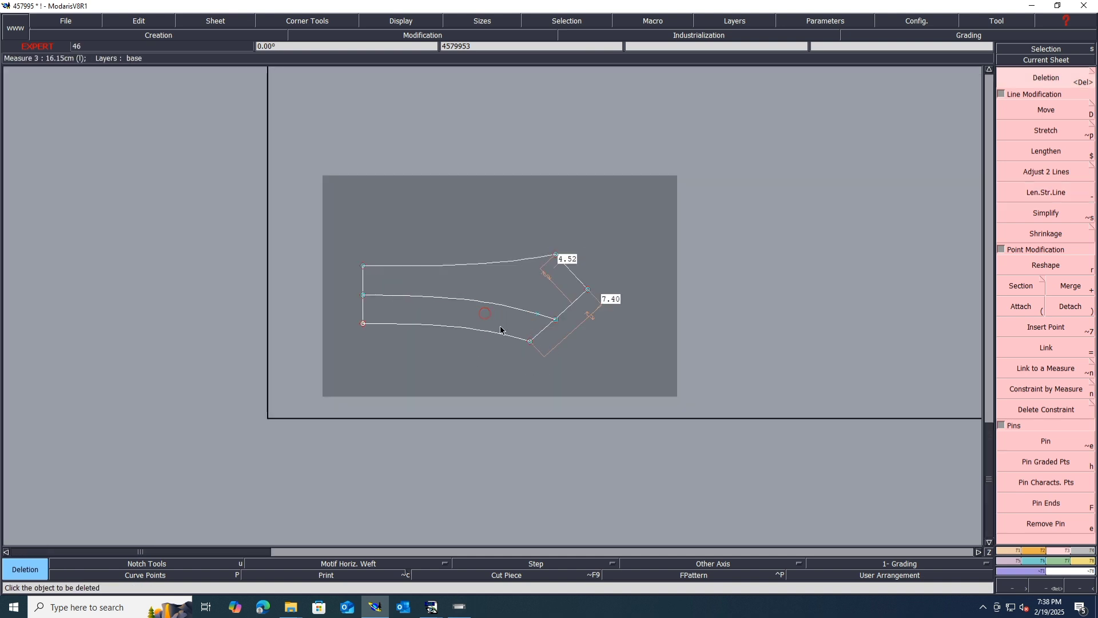
left_click(484, 314)
left_click(542, 352)
left_click(560, 297)
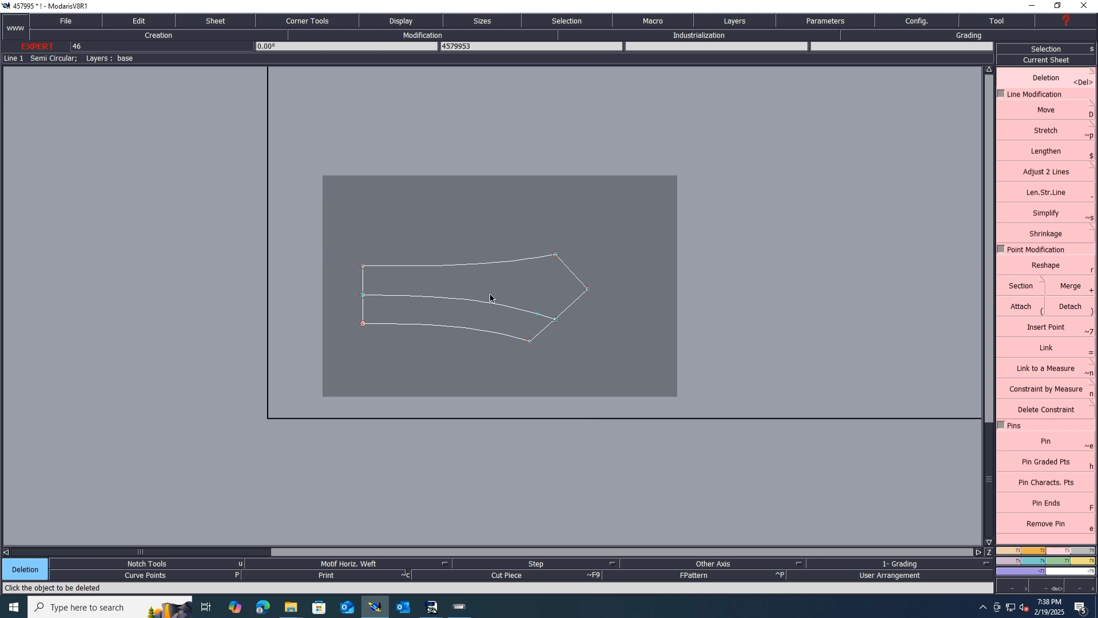
key("ctrl+s")
left_click(475, 370)
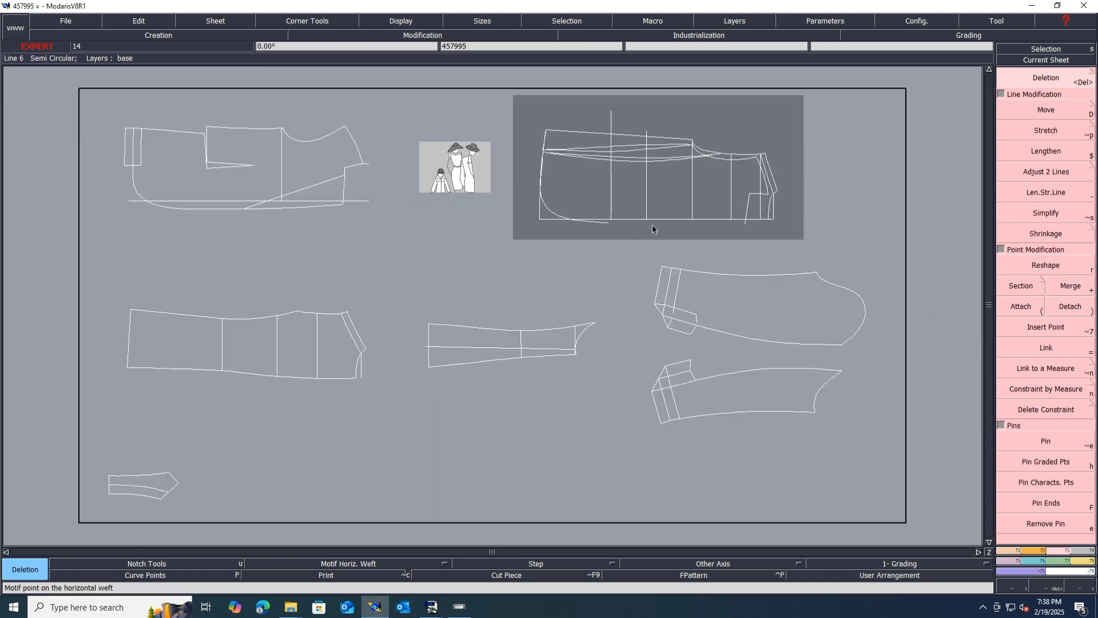
- Erase the original base draft sheet with the overlapping panel lines beside the sketch, and save the model
key("Delete")
left_click(670, 146)
key("8")
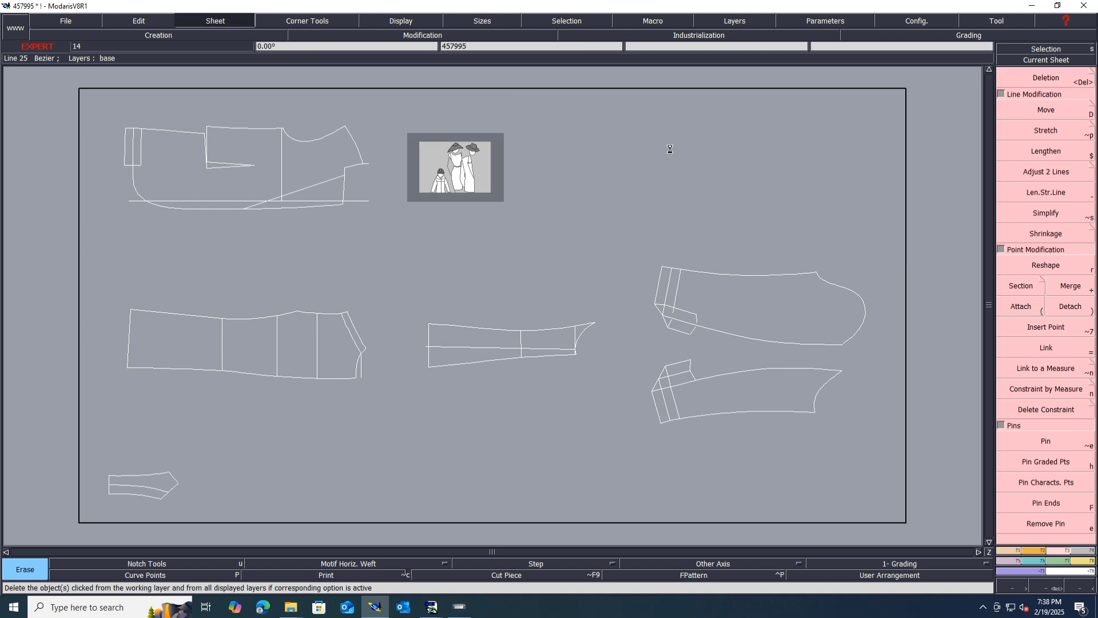
key("ctrl+s")
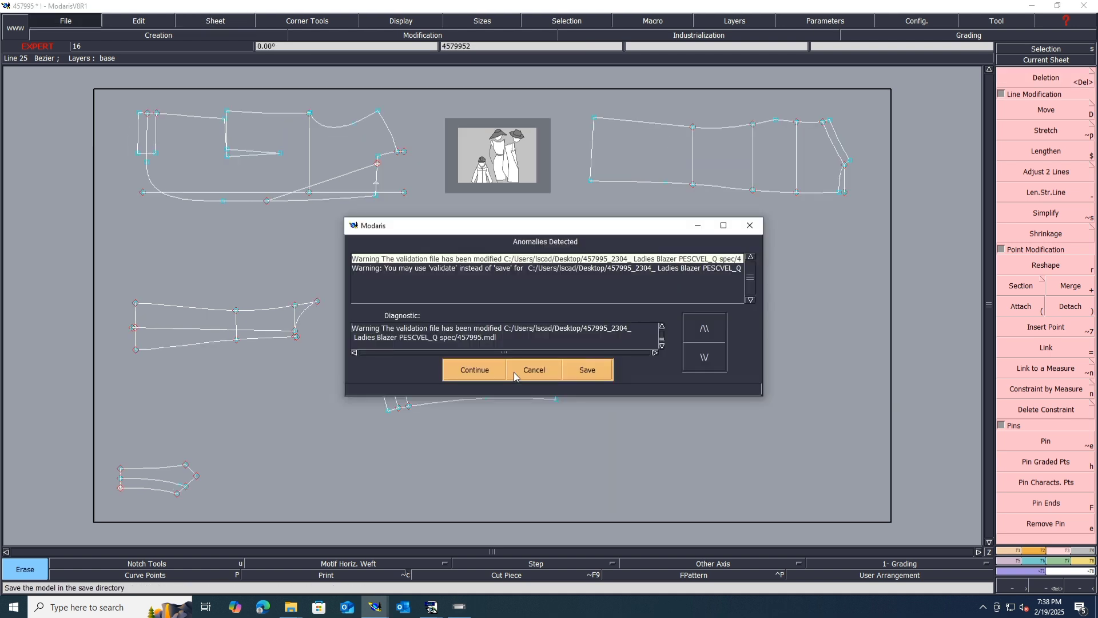
left_click(468, 370)
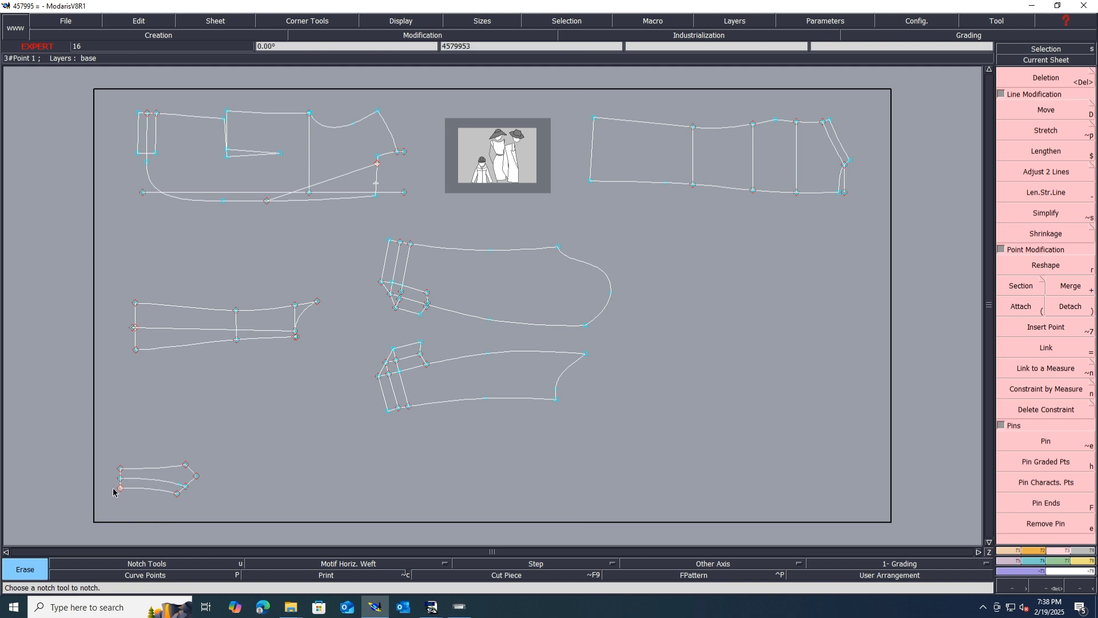
- Marry the collar's lower front corner to the collar notch point on the front panel's lapel edge
key("m")
left_click(180, 496)
scroll(366, 150, "up", 3)
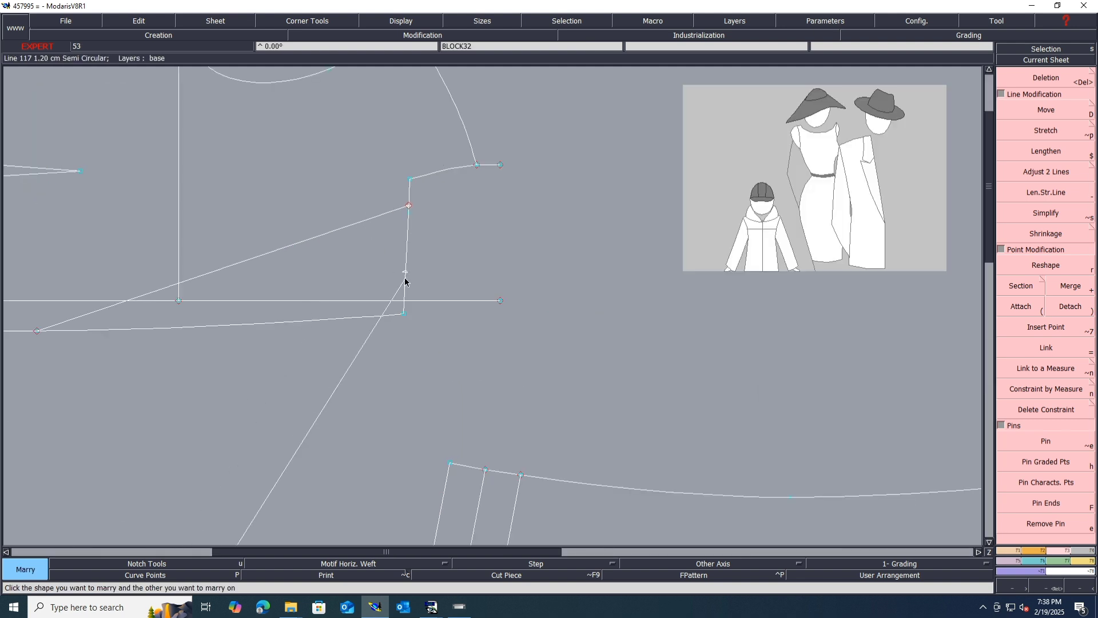
left_click(404, 274)
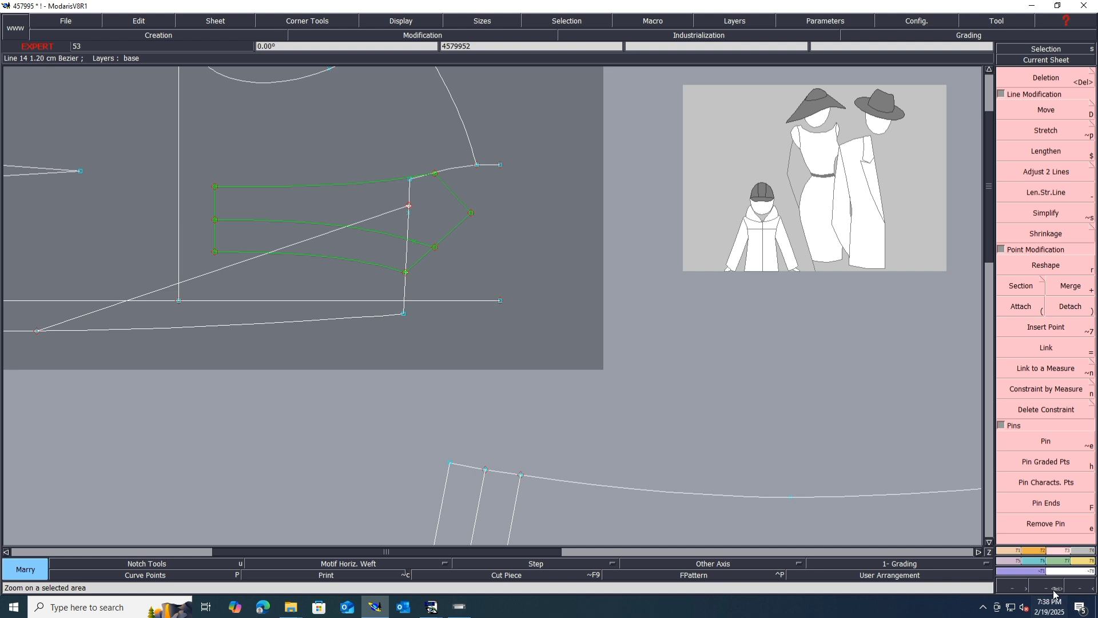
- Flip the married collar and move it so its front tip sits on the front panel's collar notch point
left_click(1079, 561)
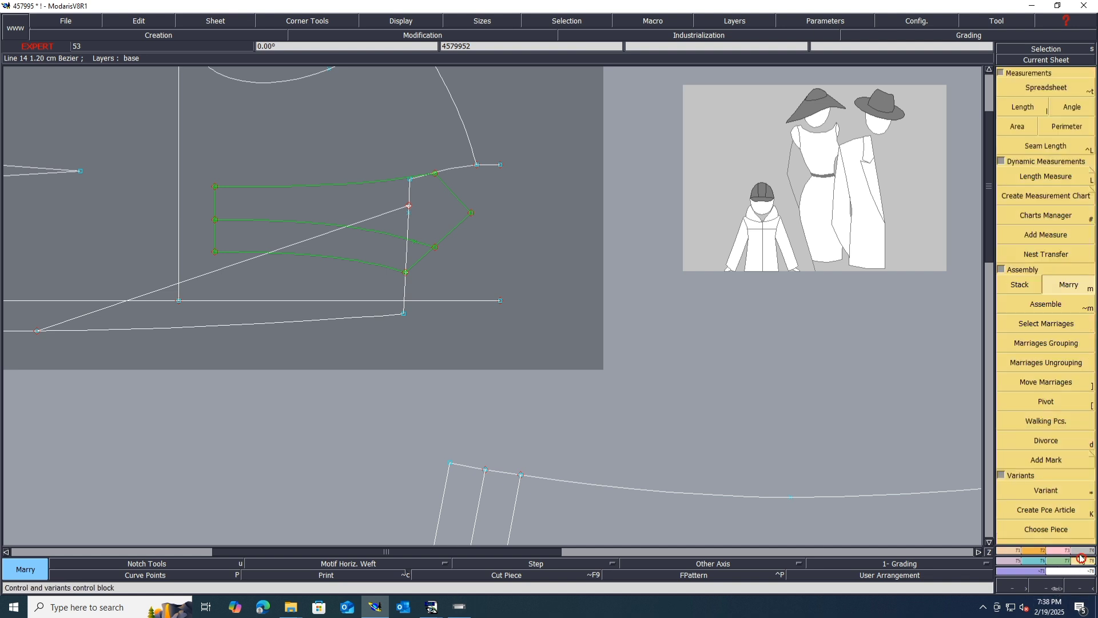
left_click(1045, 383)
left_click(407, 277)
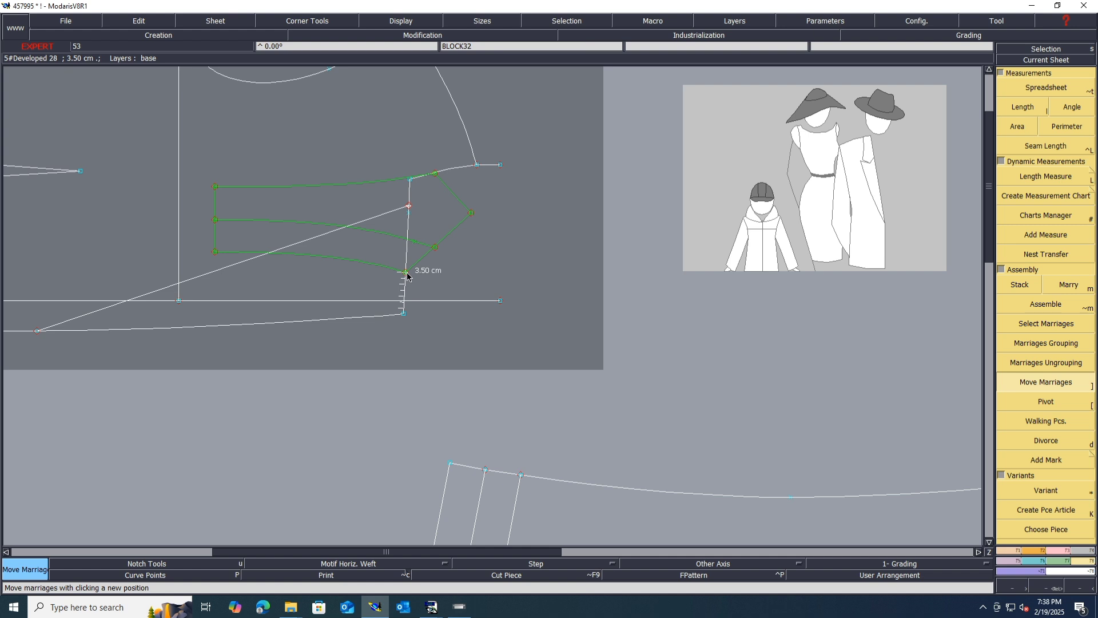
left_click(407, 277)
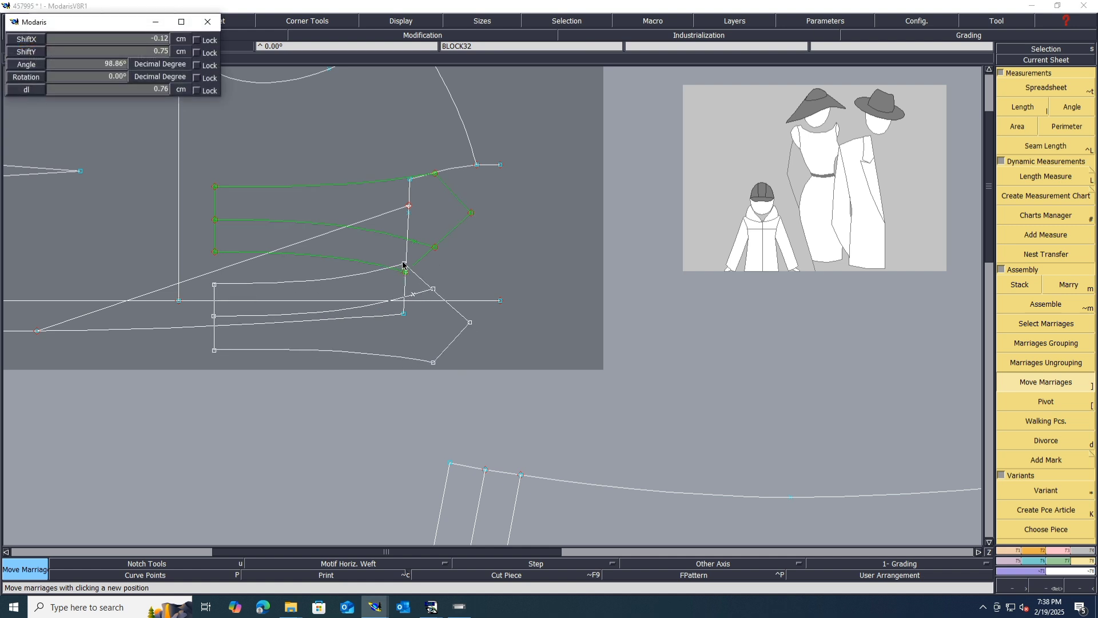
left_click(476, 244)
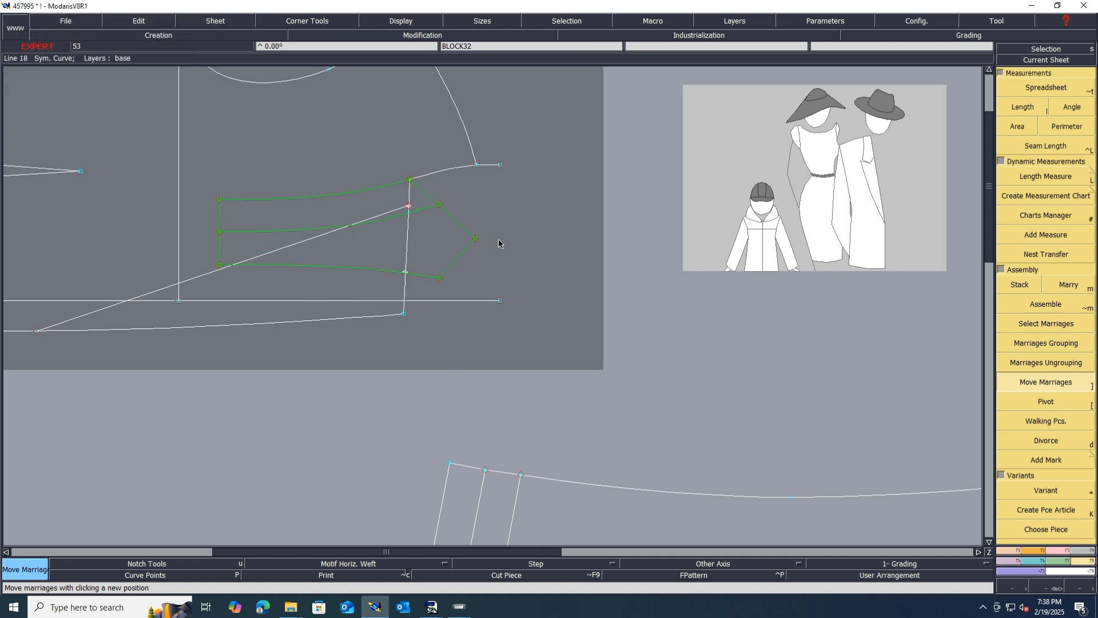
left_click(476, 244)
left_click(405, 273)
- Pivot the married collar about the notch point so its front edge lies along the front panel's lapel edge
key("[")
left_click(341, 214)
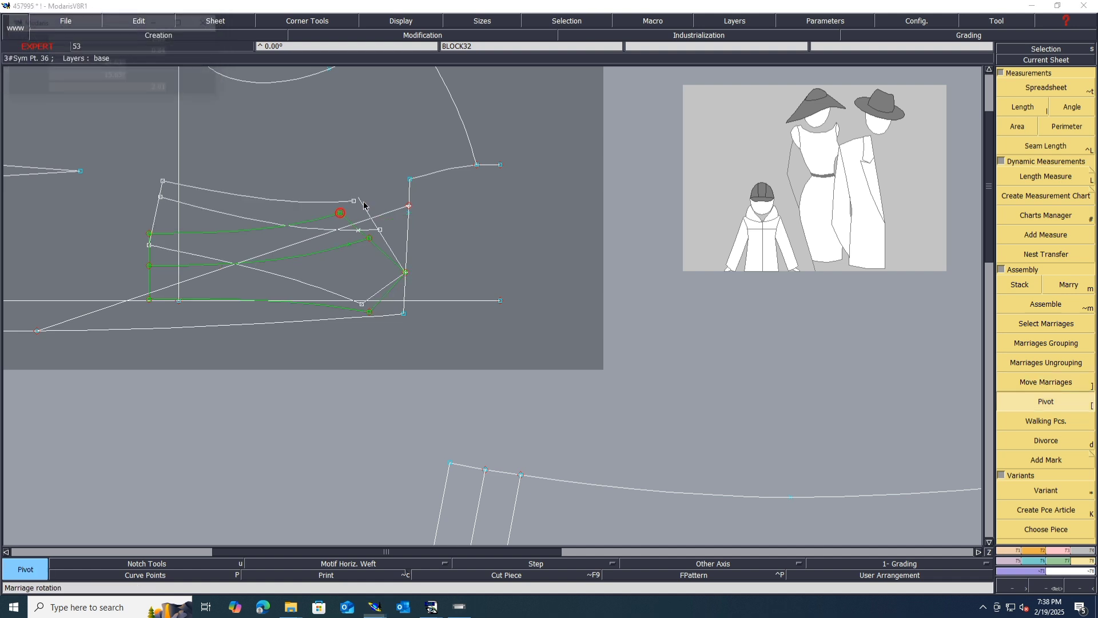
left_click(409, 196)
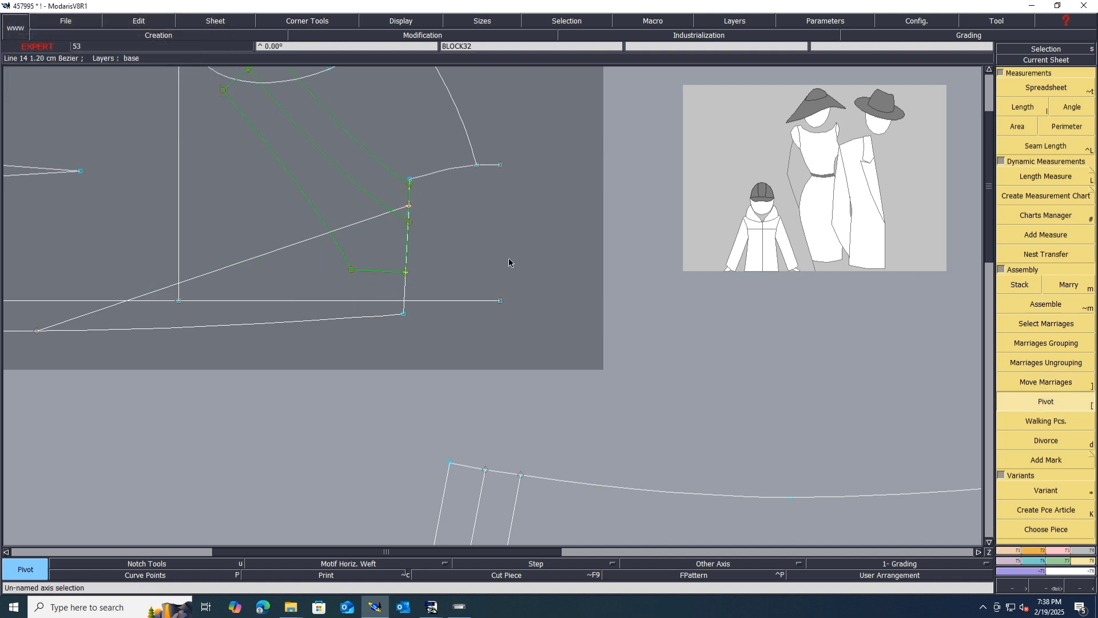
- Move the front panel's neckline corner point by 0 cm in X and -0.25 cm in Y
scroll(407, 208, "up", 1)
scroll(406, 201, "up", 1)
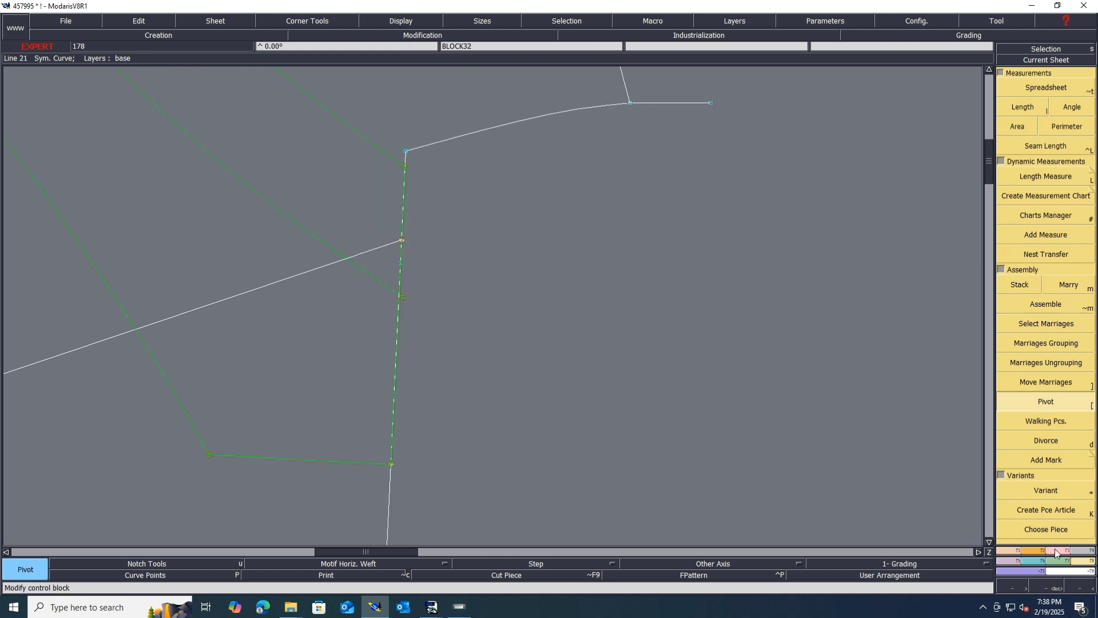
key("F2")
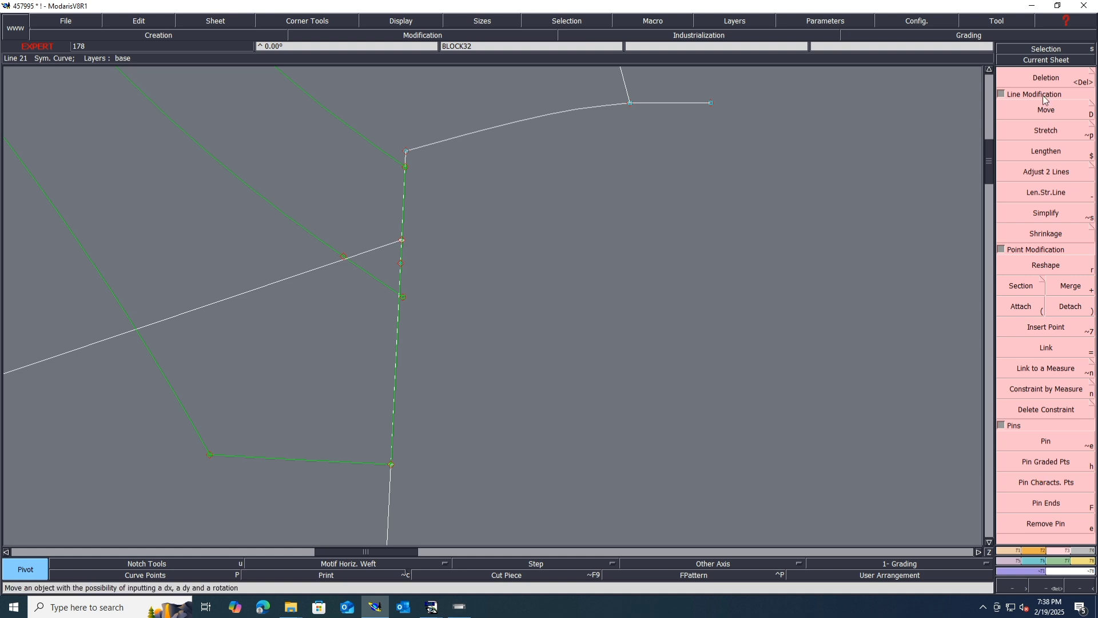
left_click(1048, 112)
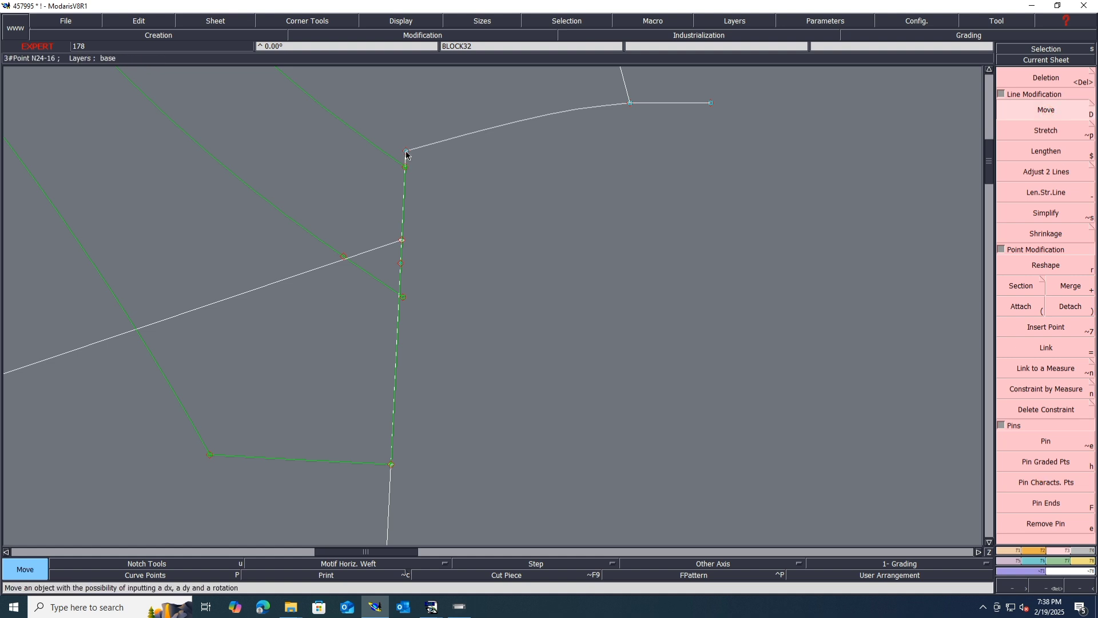
scroll(434, 301, "down", 5)
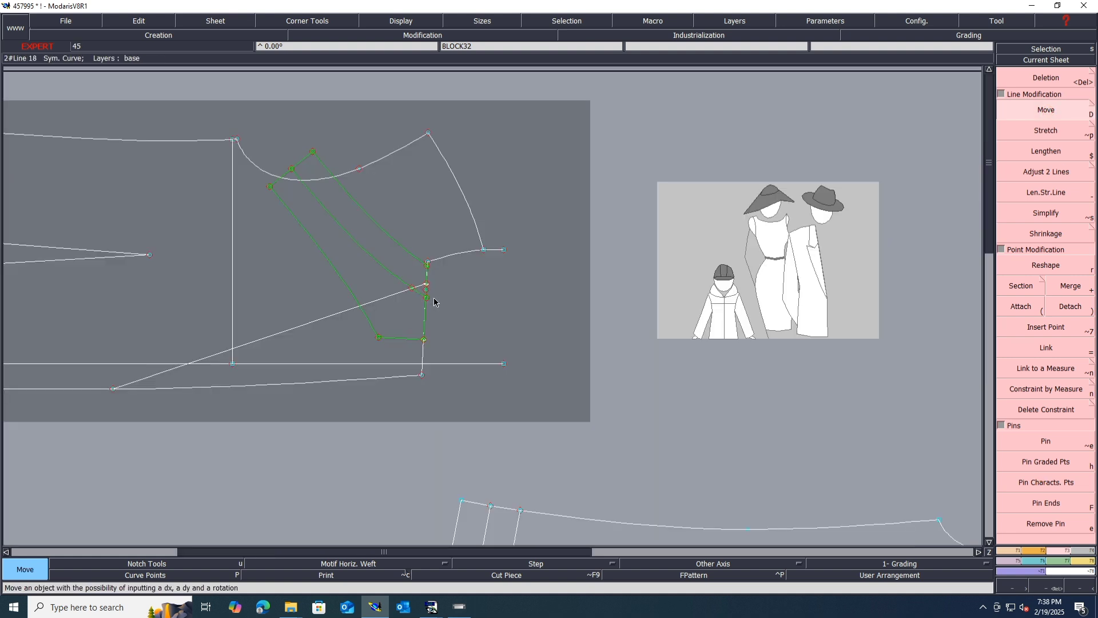
scroll(434, 297, "up", 6)
left_click(449, 241)
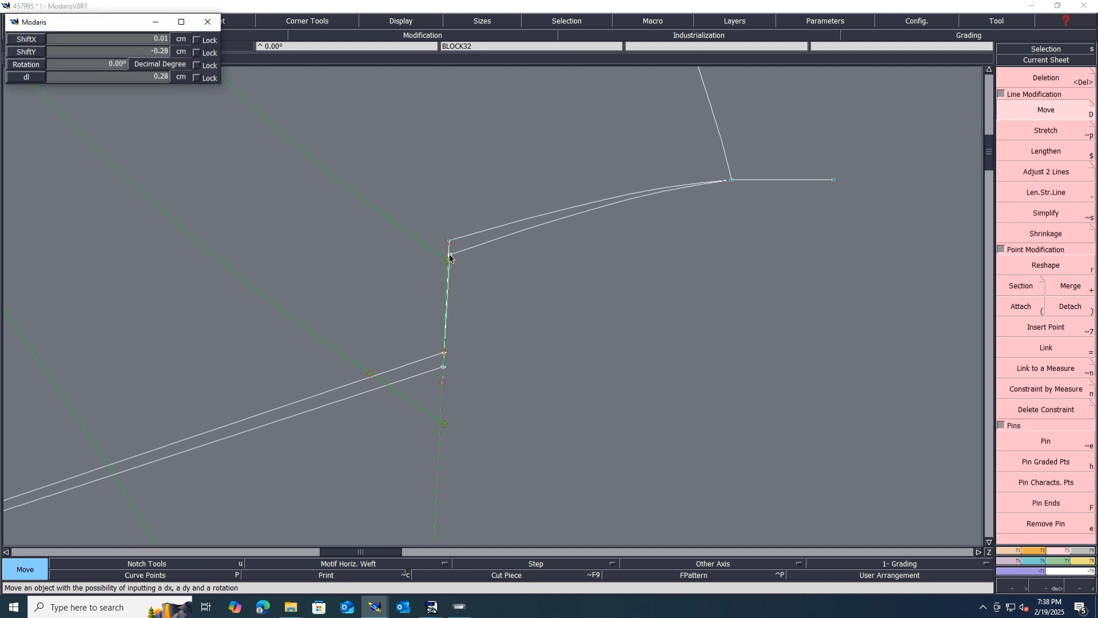
key("Down")
type("0")
key("Down")
type("-.25")
key("Return")
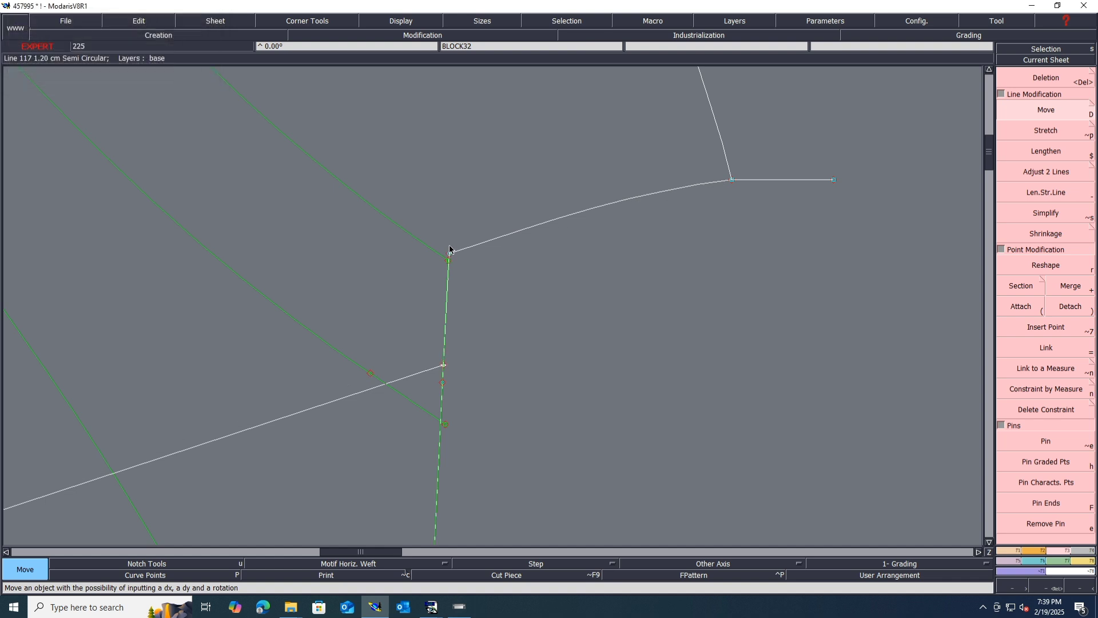
- Move the front panel's neckline corner point a further -0.1 cm in Y
left_click(449, 257)
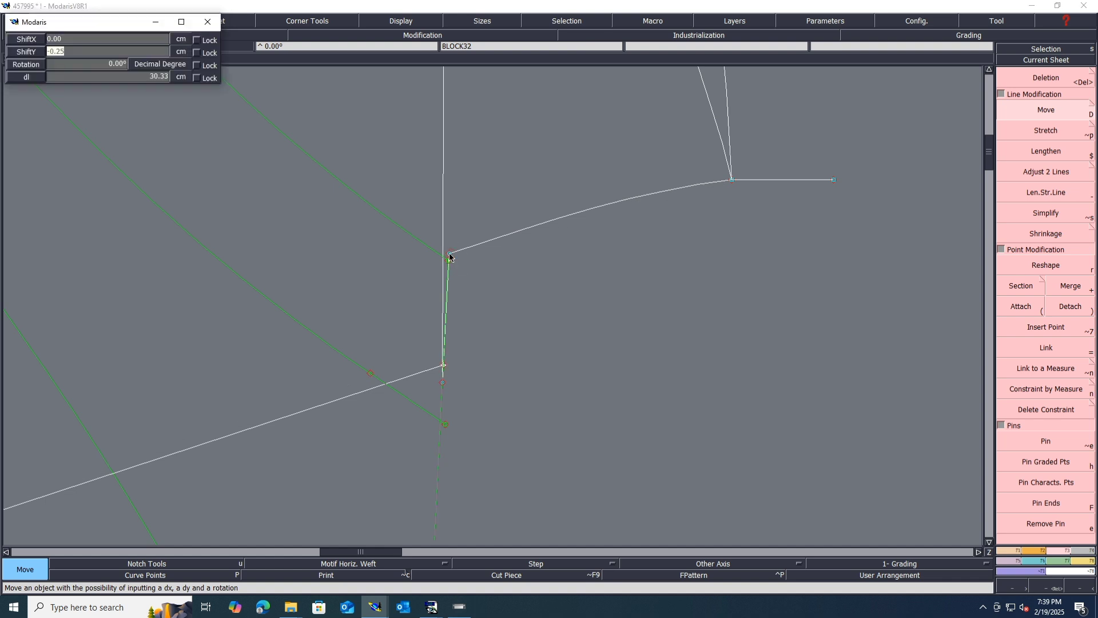
type("-")
type(".1")
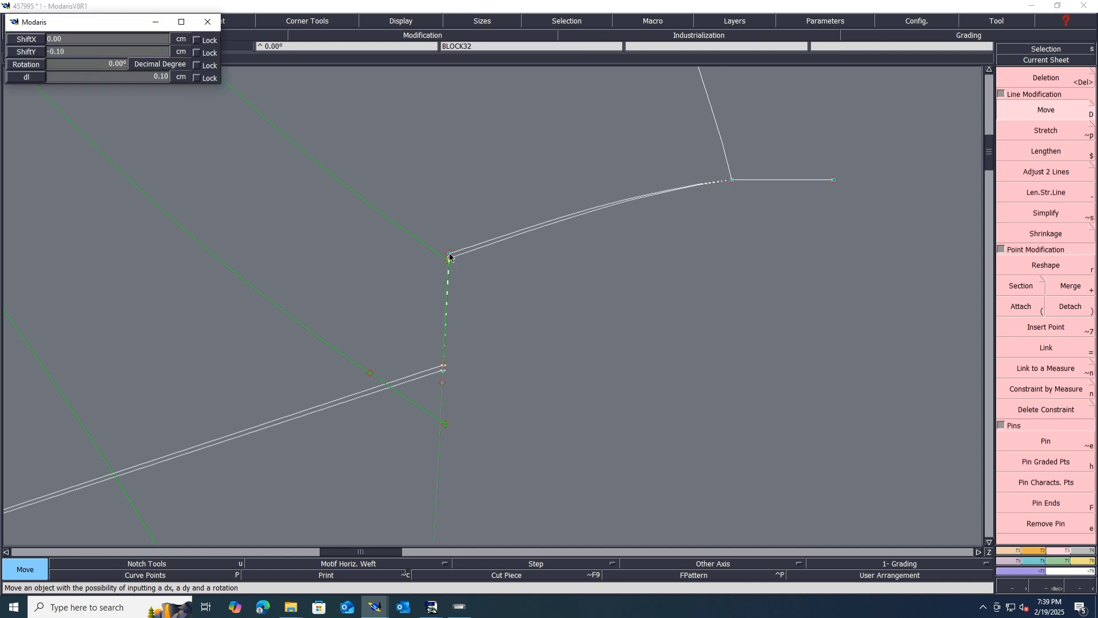
key("Return")
- Save the model, and undo the moves of the front panel's neckline corner point
scroll(498, 247, "down", 3)
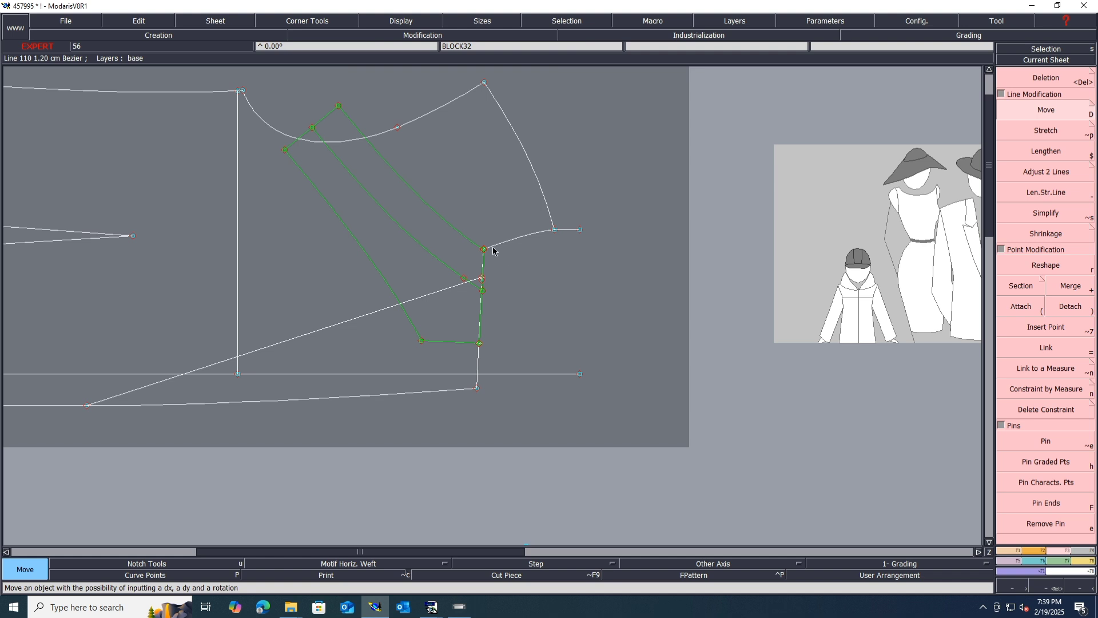
key("ctrl+s")
left_click(465, 369)
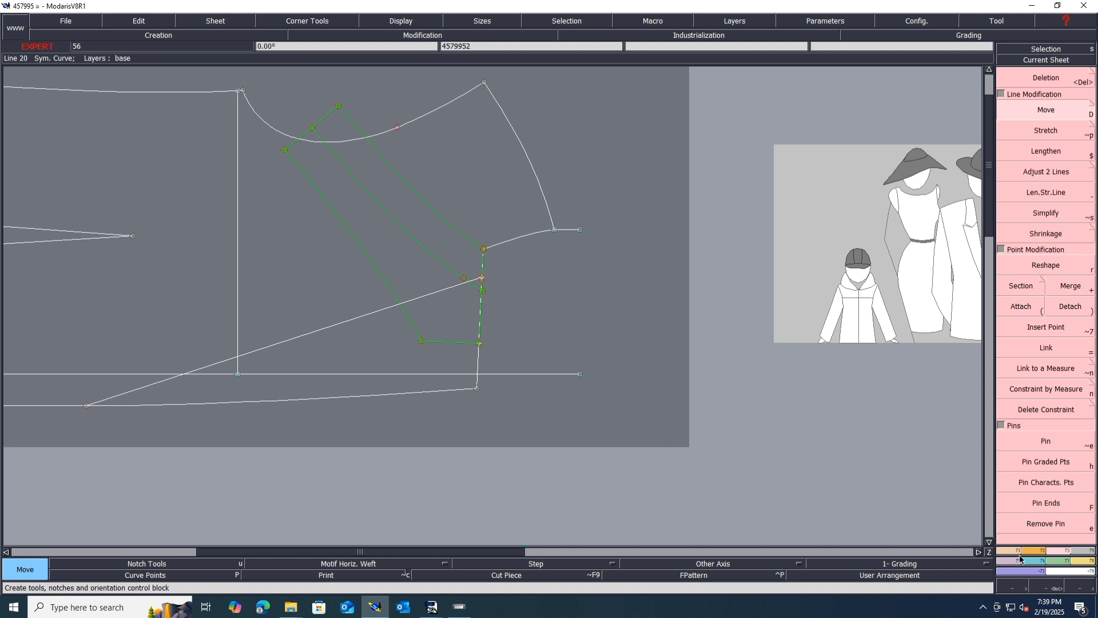
left_click(1083, 560)
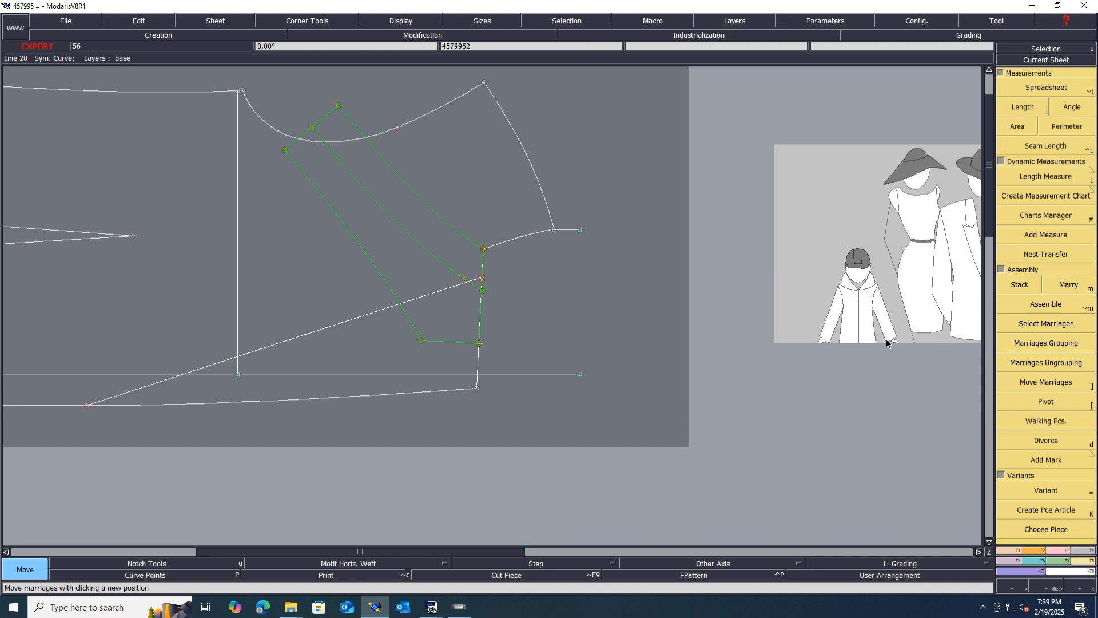
left_click(491, 298)
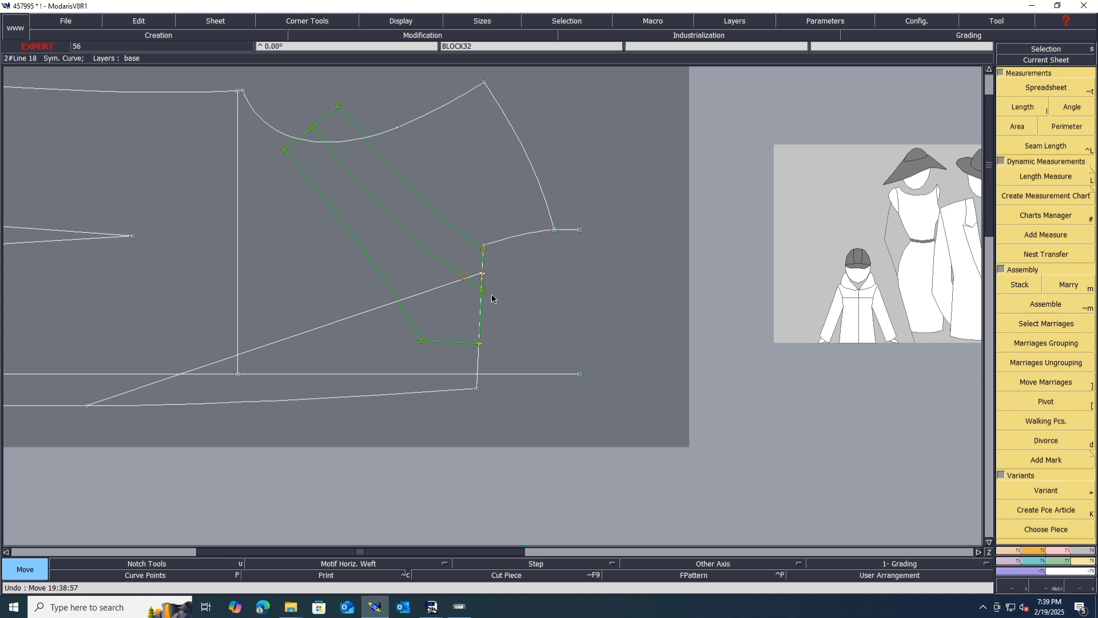
- Move the married collar so the lower corner of its front edge sits on the front panel's neckline corner
scroll(495, 279, "up", 3)
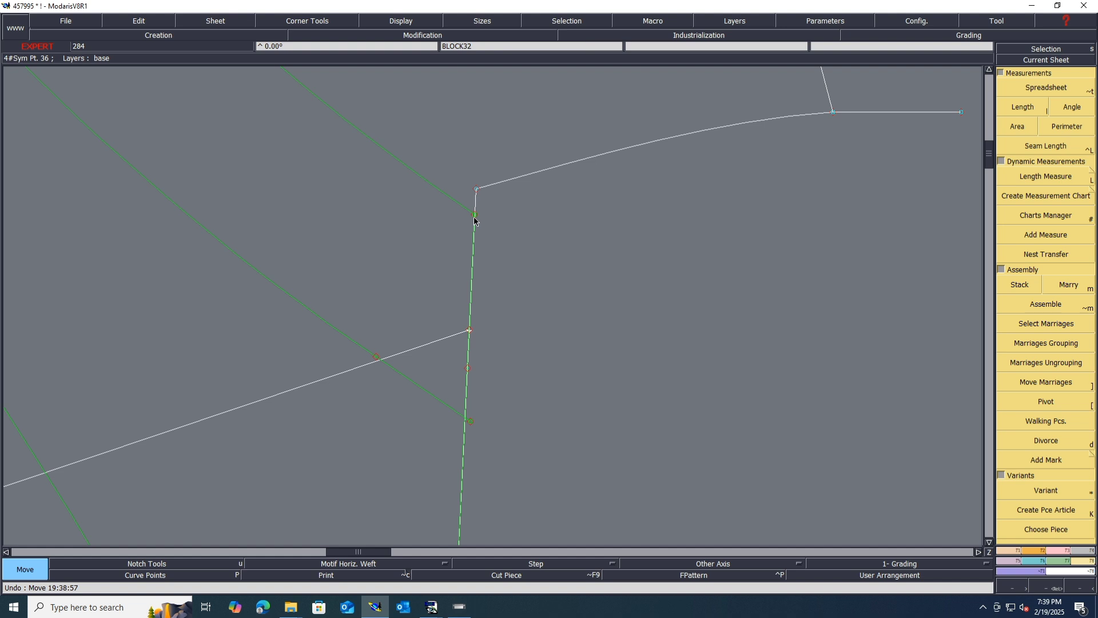
key("bracketleft")
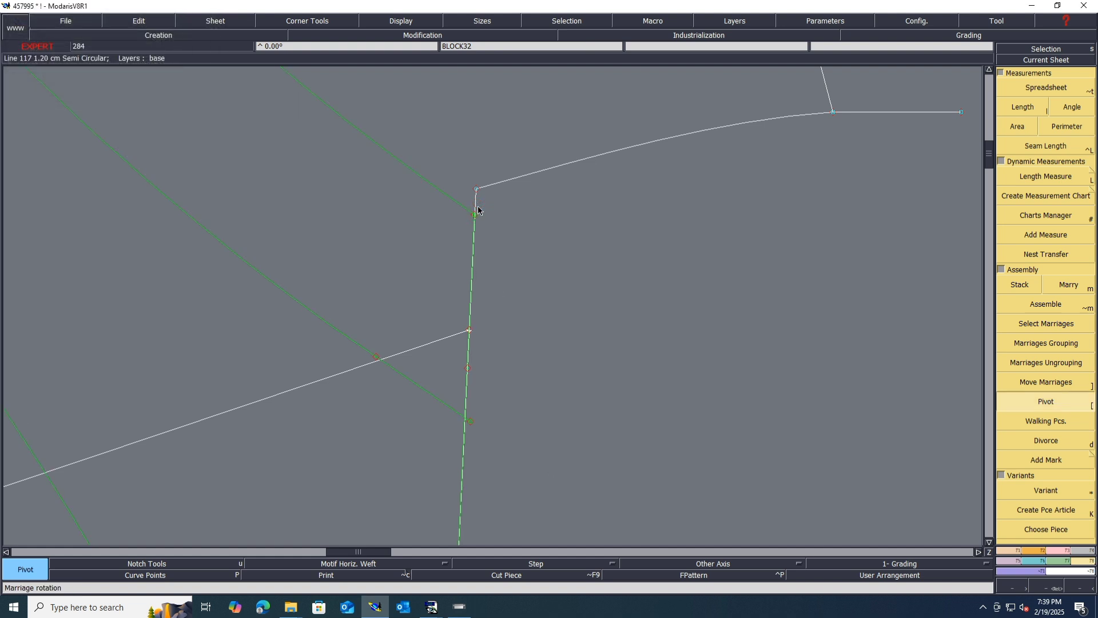
key("bracketright")
left_click(474, 215)
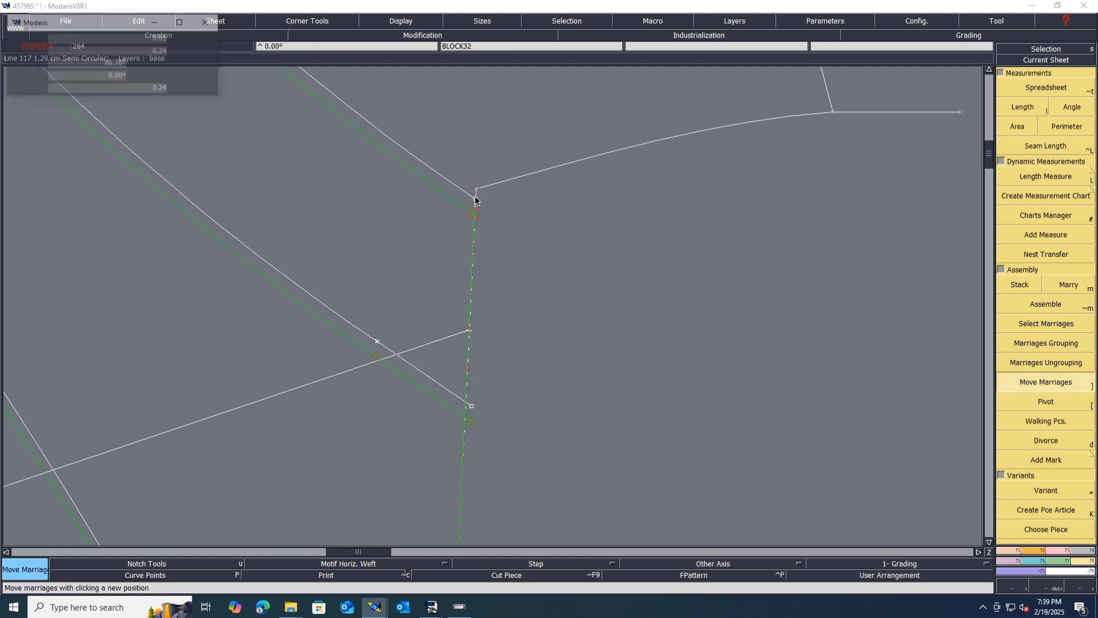
left_click(475, 190)
scroll(483, 326, "down", 1)
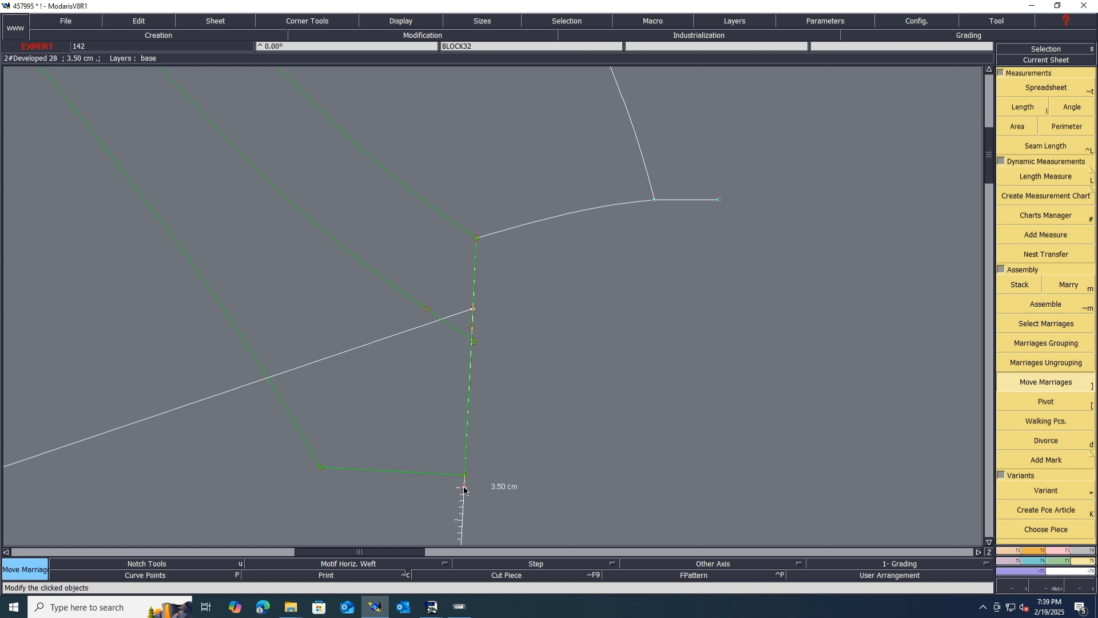
- Slide the developed point on the front panel's lapel edge to the outer end of the collar's front edge
scroll(523, 404, "down", 1)
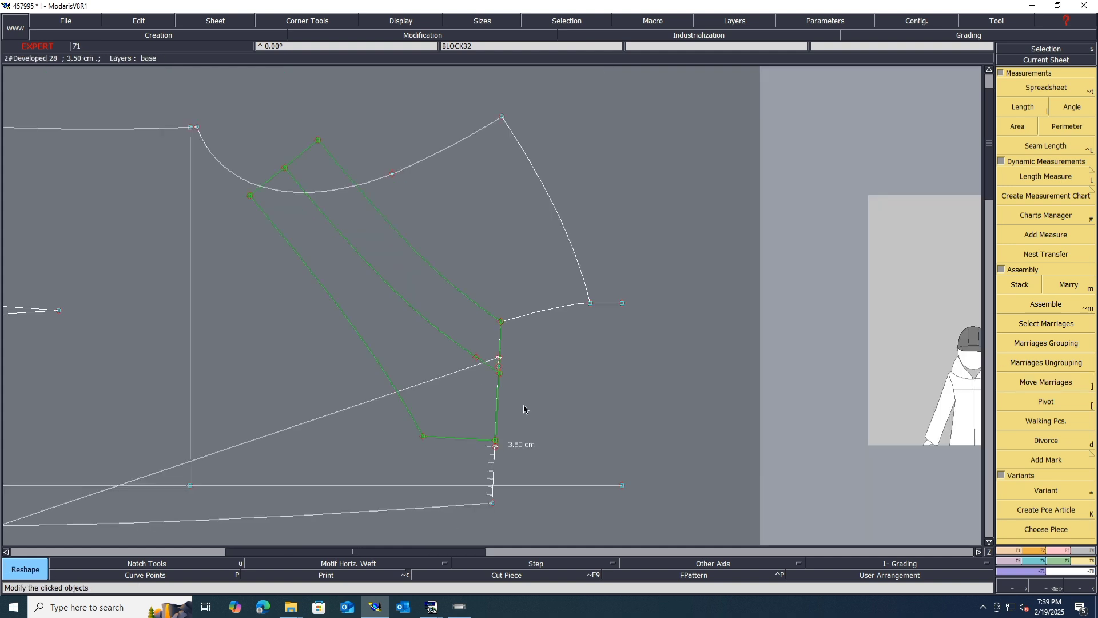
scroll(495, 450, "up", 1)
left_click(494, 452)
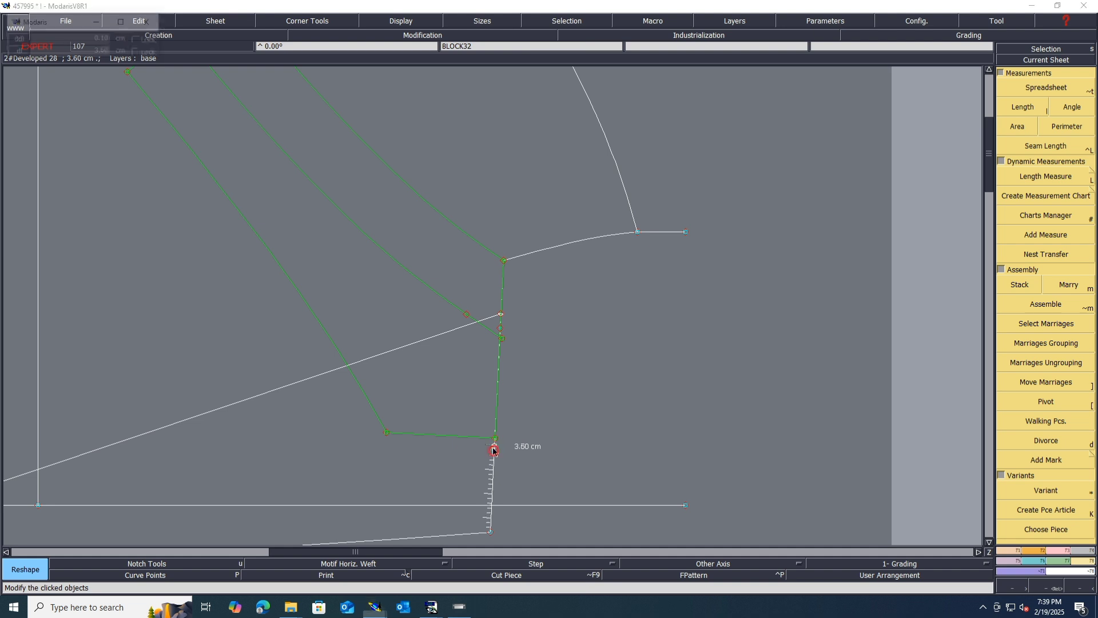
left_click(494, 440)
- Pivot the married collar about the front panel's neckline corner so its neck seam lies along the front neckline
scroll(571, 431, "down", 2)
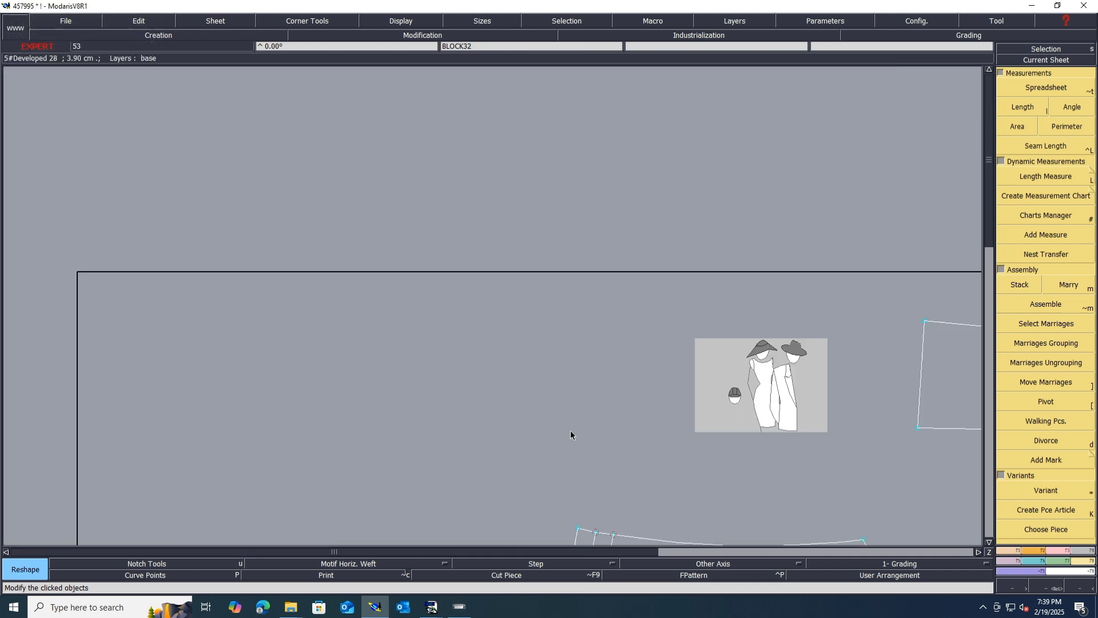
scroll(576, 432, "up", 2)
scroll(571, 400, "up", 1)
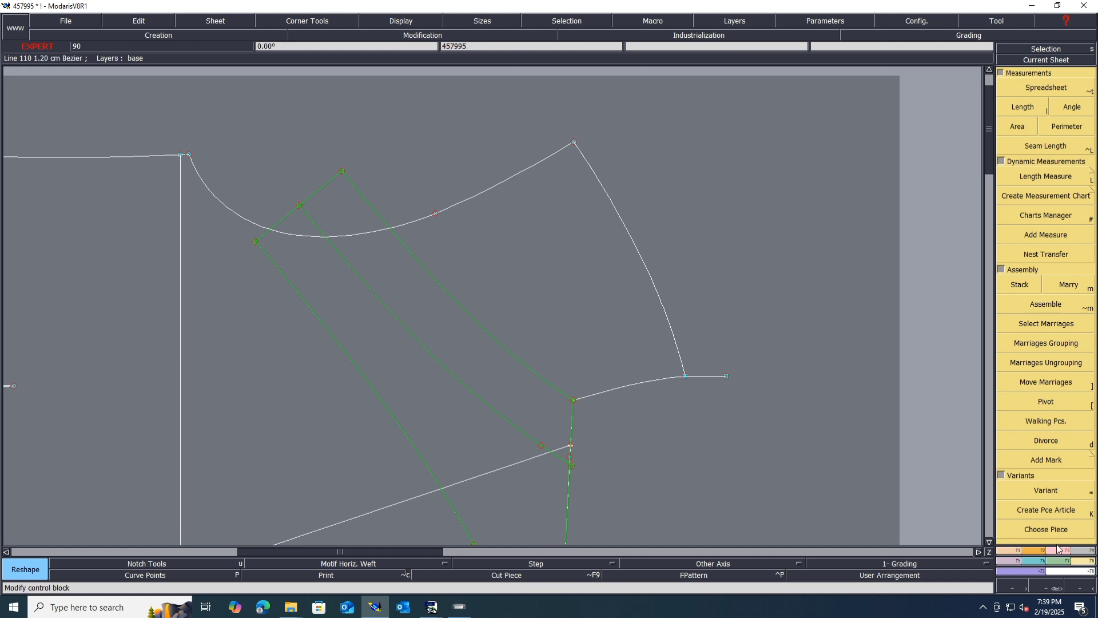
left_click(1050, 423)
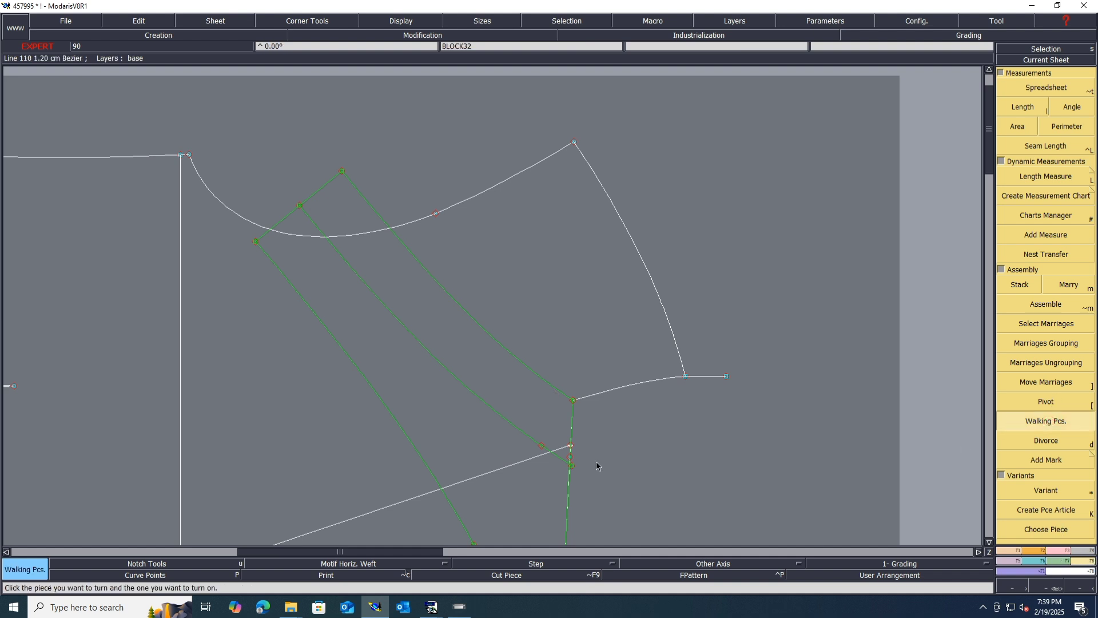
key("[")
left_click(557, 396)
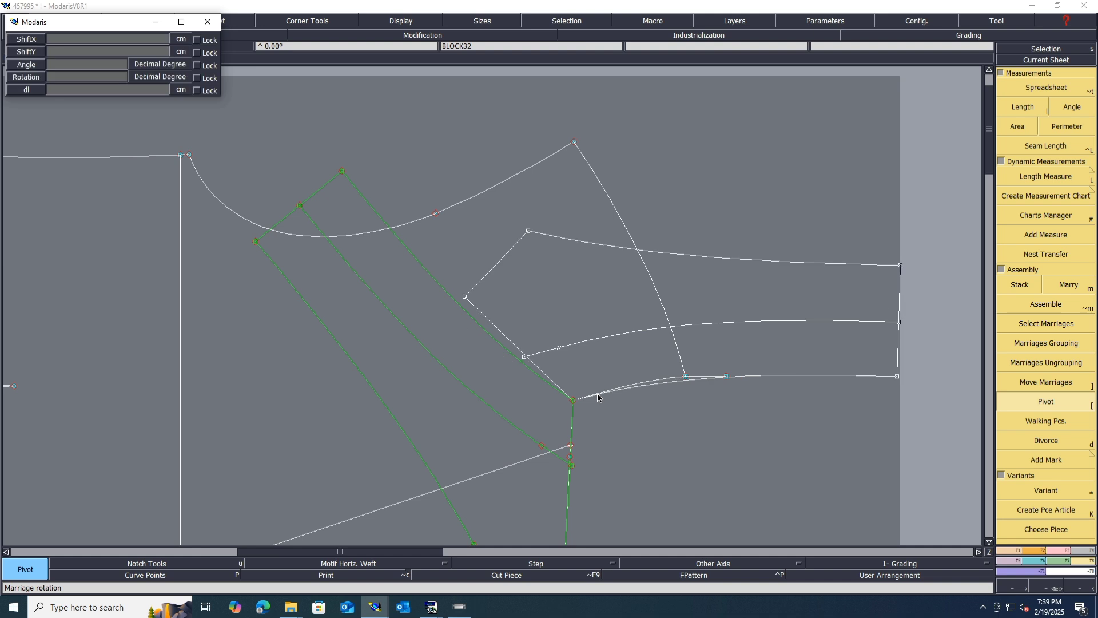
left_click(604, 394)
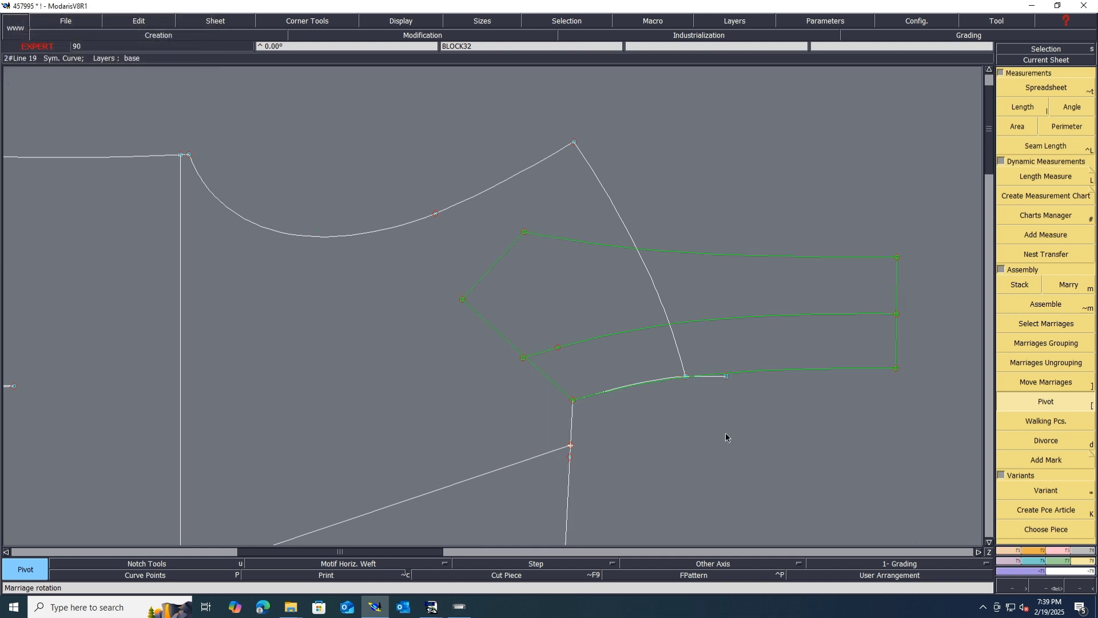
scroll(685, 384, "down", 2)
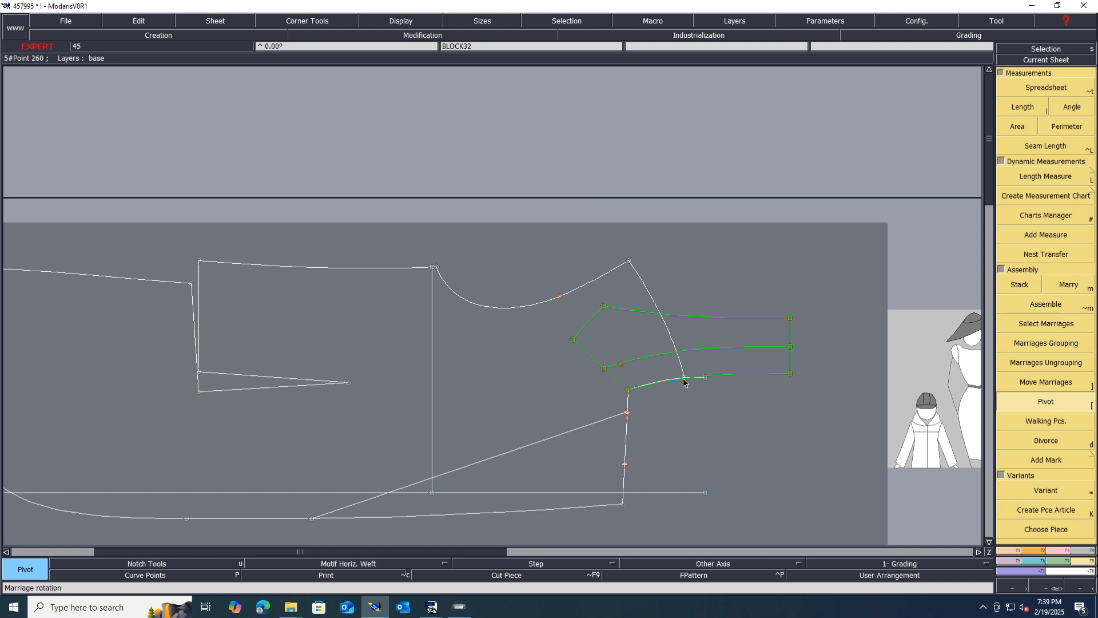
- Try to move the married collar from the front shoulder neck point onto the back panel's shoulder neck point
key("]")
left_click(684, 378)
scroll(696, 357, "down", 6)
scroll(656, 353, "down", 2)
scroll(792, 366, "up", 5)
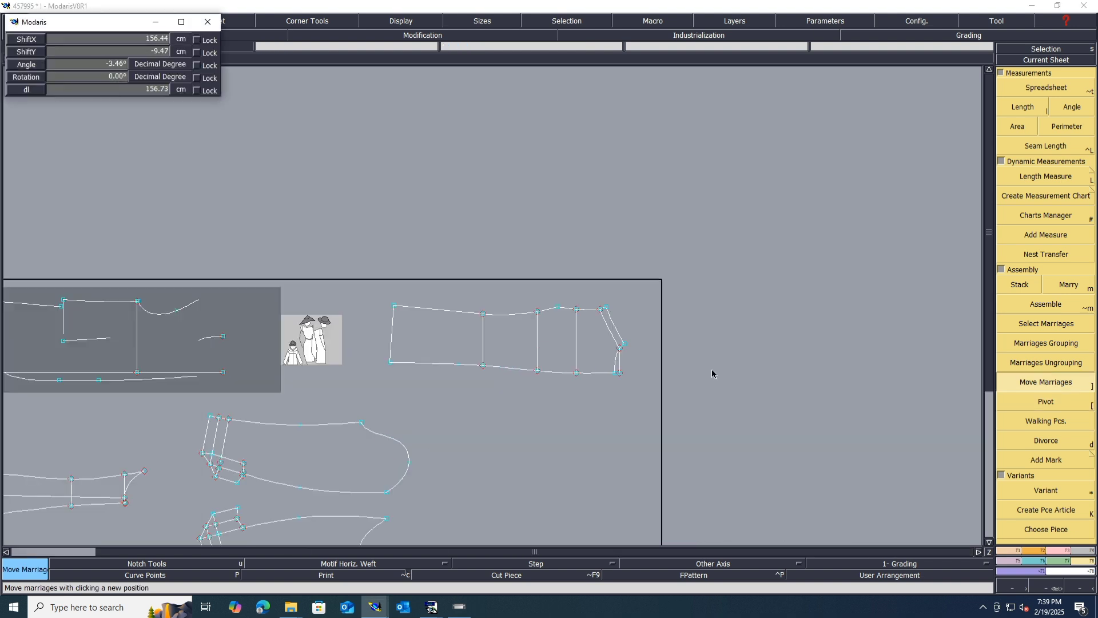
scroll(585, 363, "up", 5)
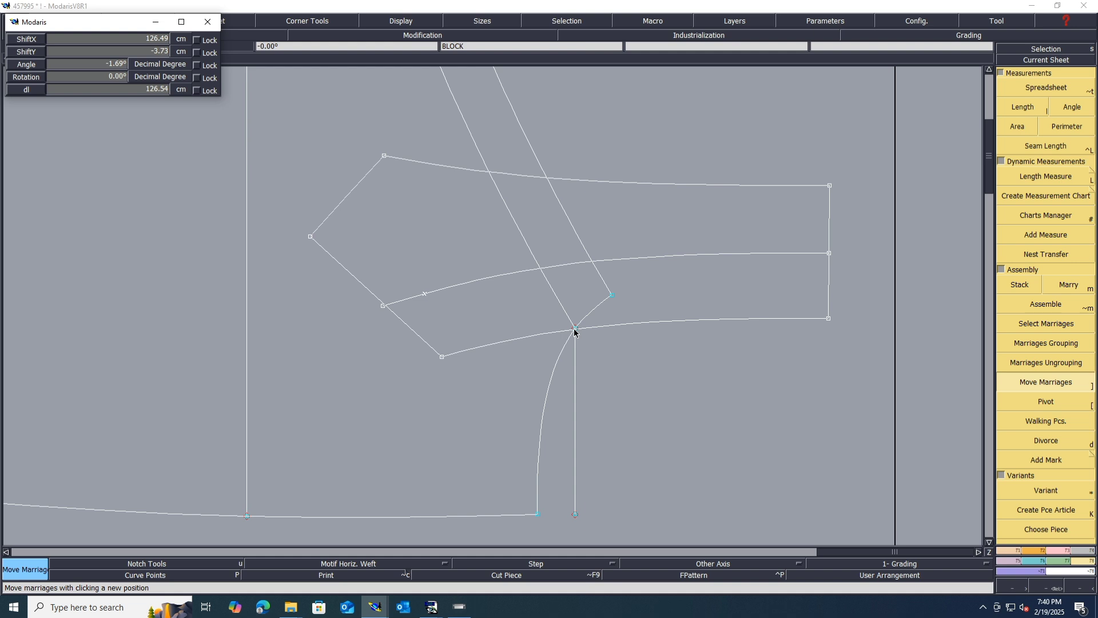
left_click(612, 298)
scroll(627, 370, "down", 3)
- Rearrange all the sheets on the desk and divorce the collar from the front panel
key("j")
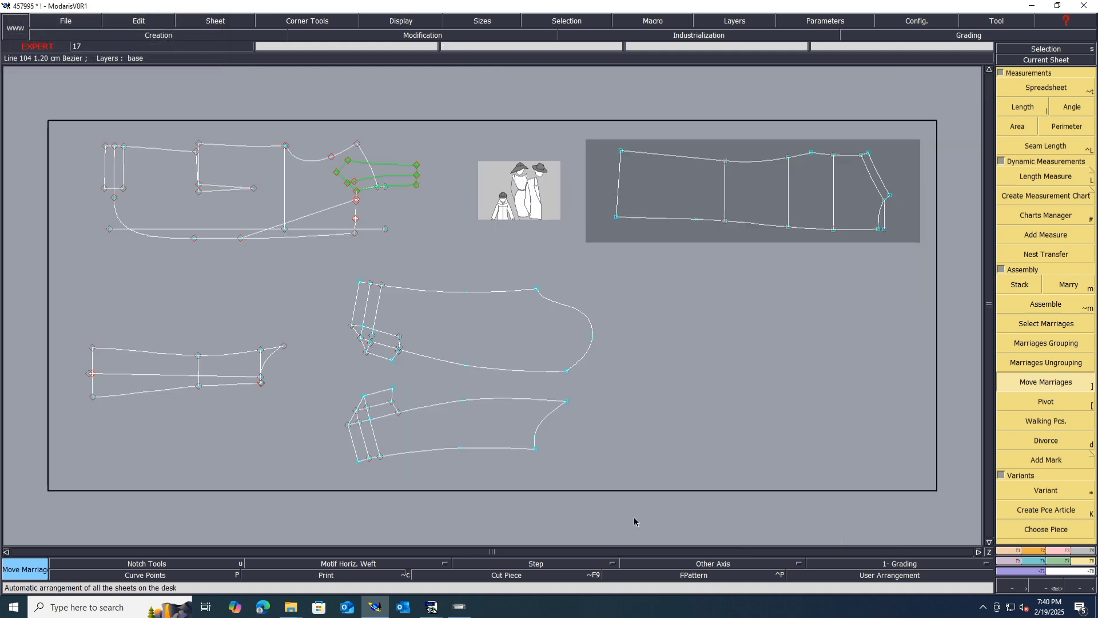
scroll(403, 198, "up", 5)
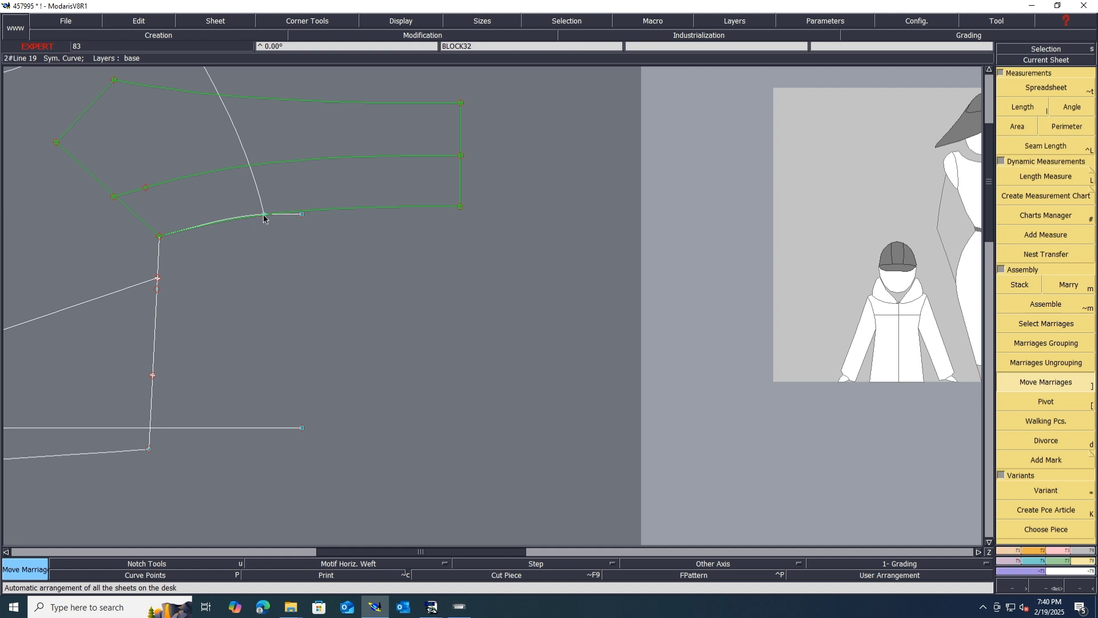
key("d")
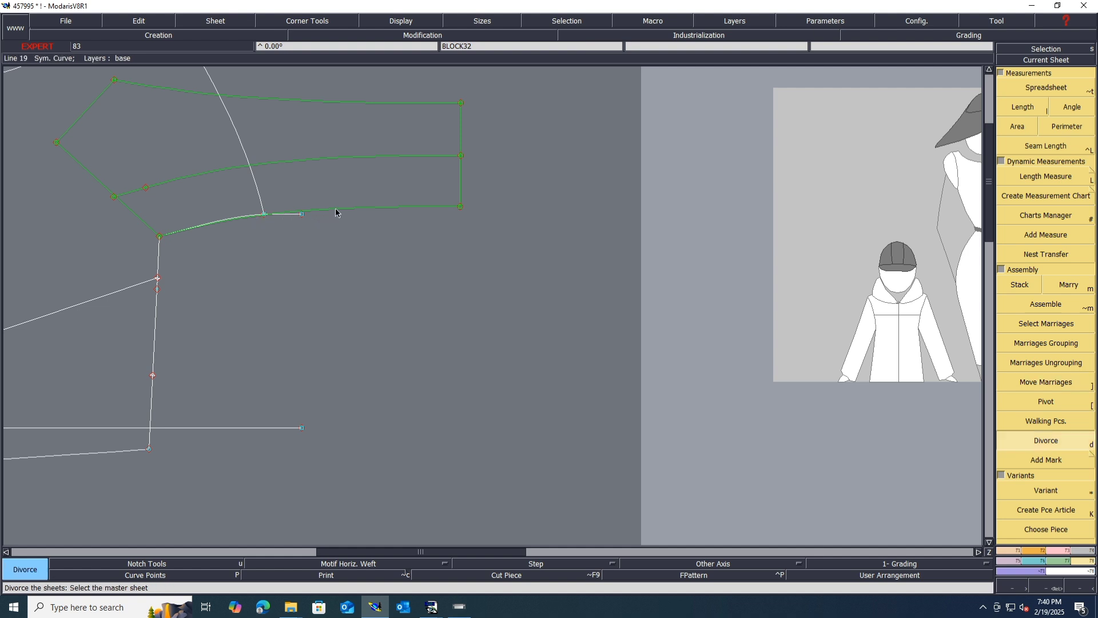
- Measure the front panel's lapel edge from the developed point to the neckline corner, and the neckline up to the shoulder
key("l")
left_click(153, 375)
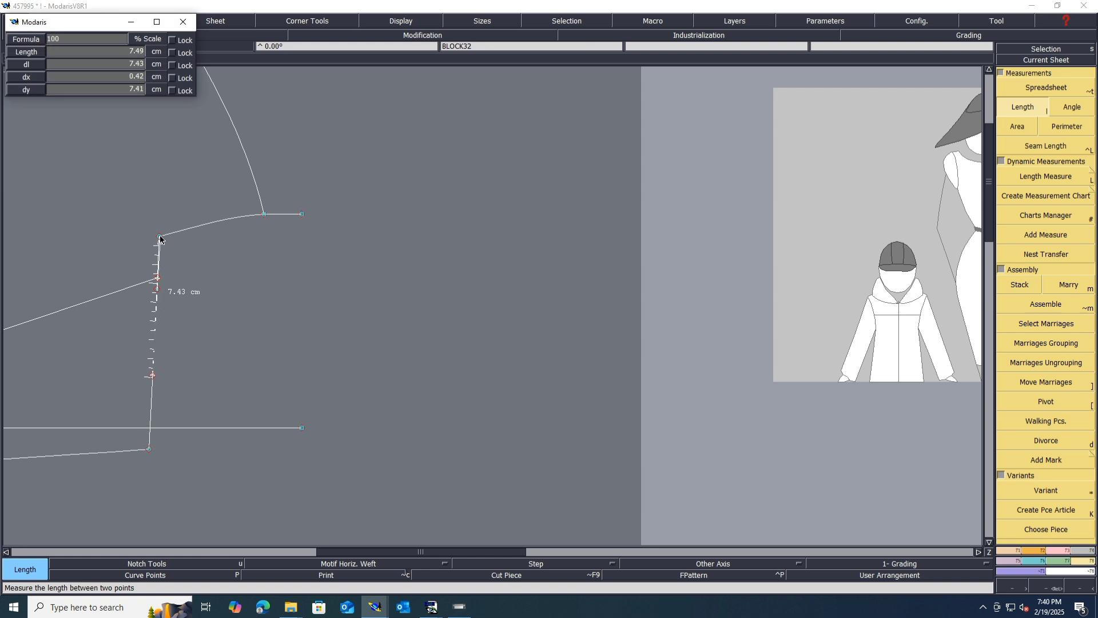
left_click(160, 235)
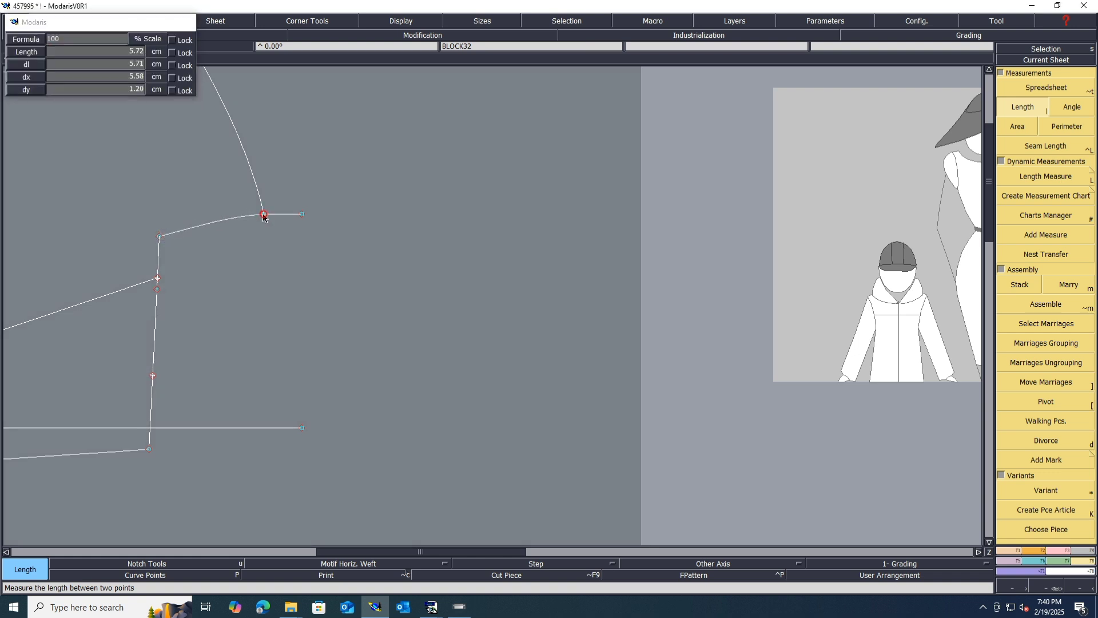
left_click(264, 214)
- Accumulate the two front panel lengths in the measurement table, and clear the table before closing it
left_click(169, 376)
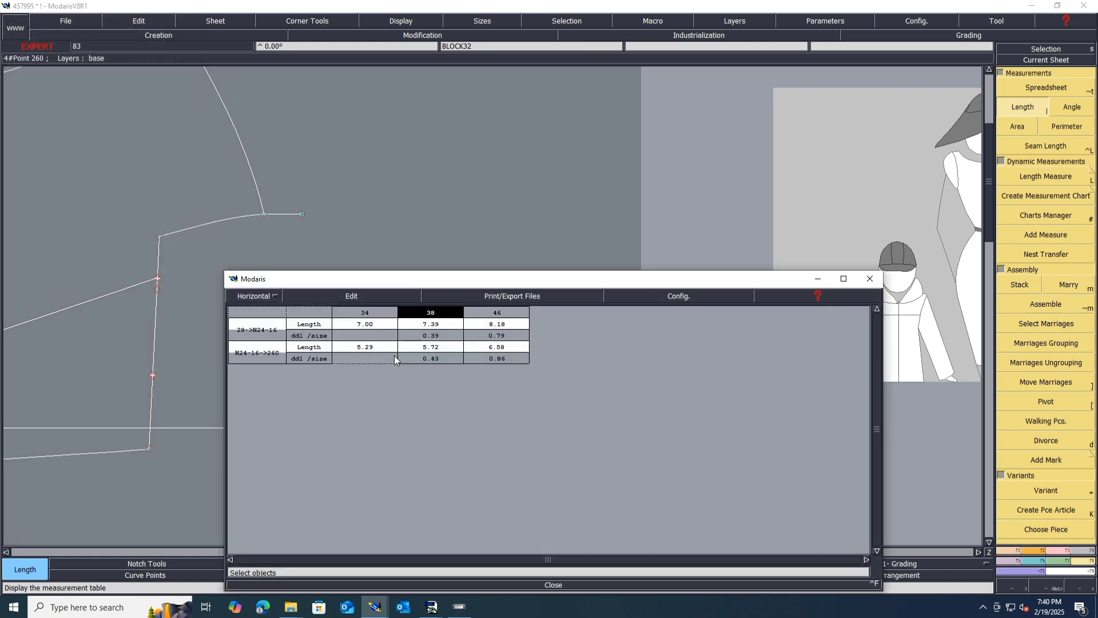
left_click(351, 297)
left_click(322, 330)
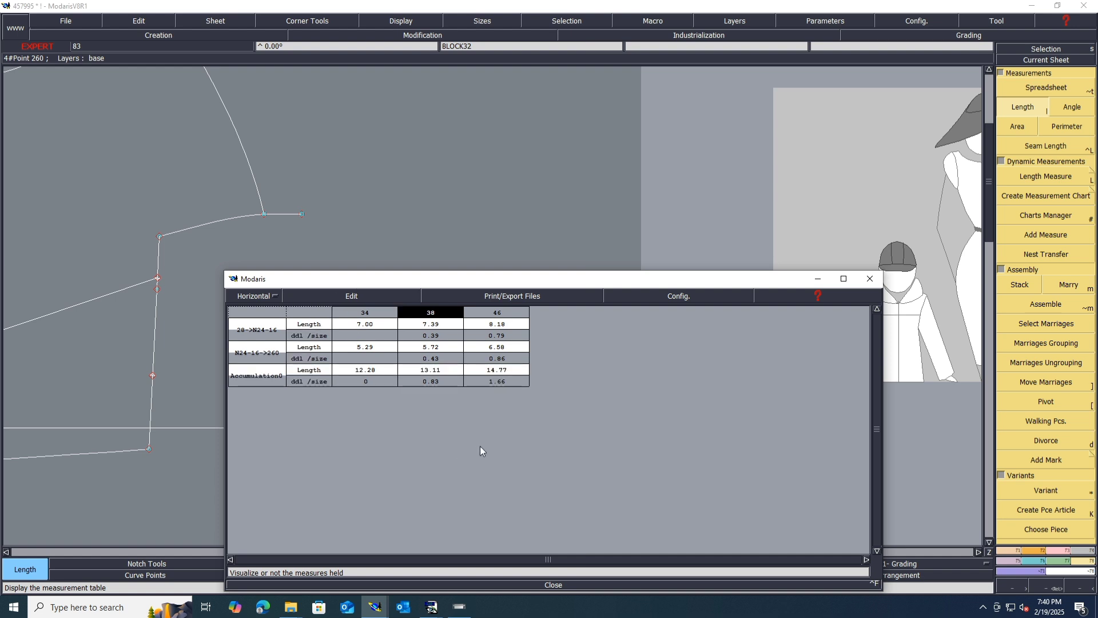
left_click(310, 294)
left_click(311, 345)
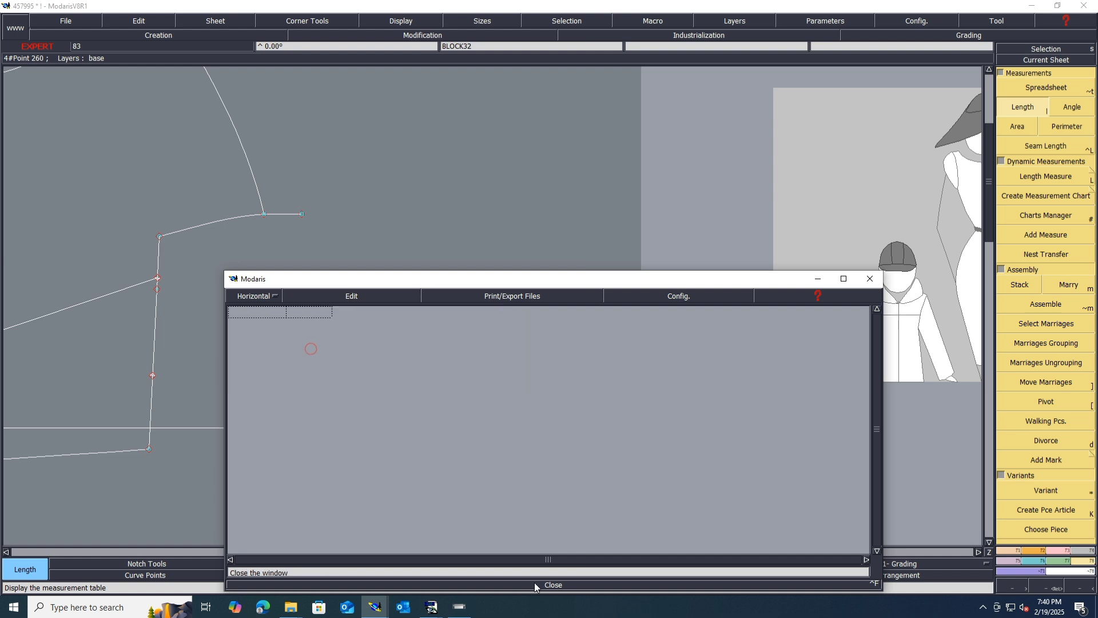
left_click(553, 585)
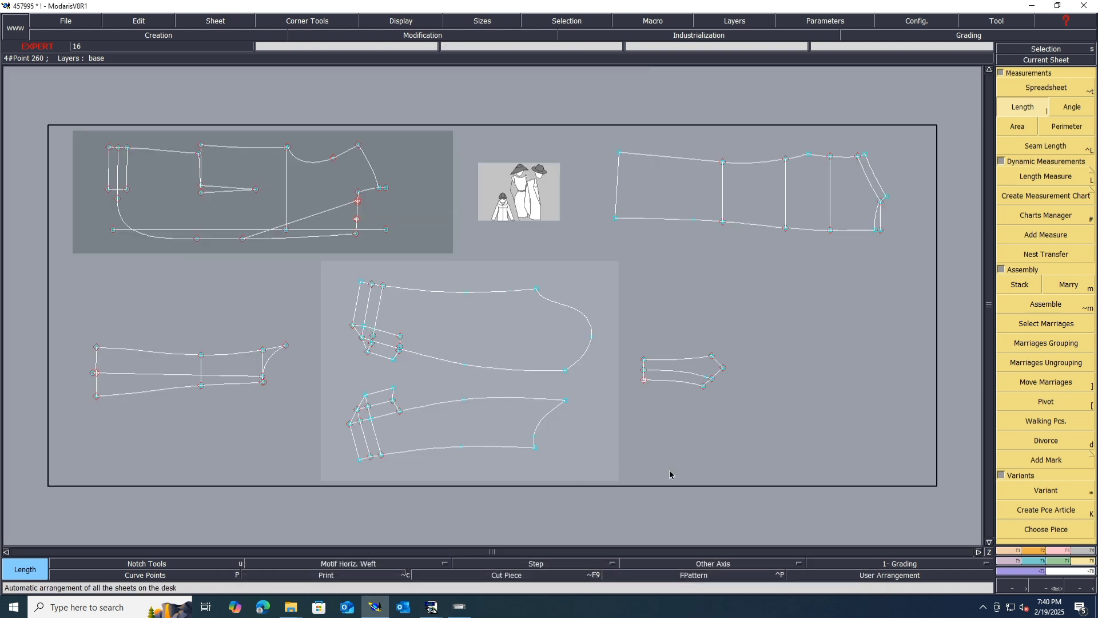
- Add a dynamic length measure along the collar's full front edge
scroll(734, 371, "up", 3)
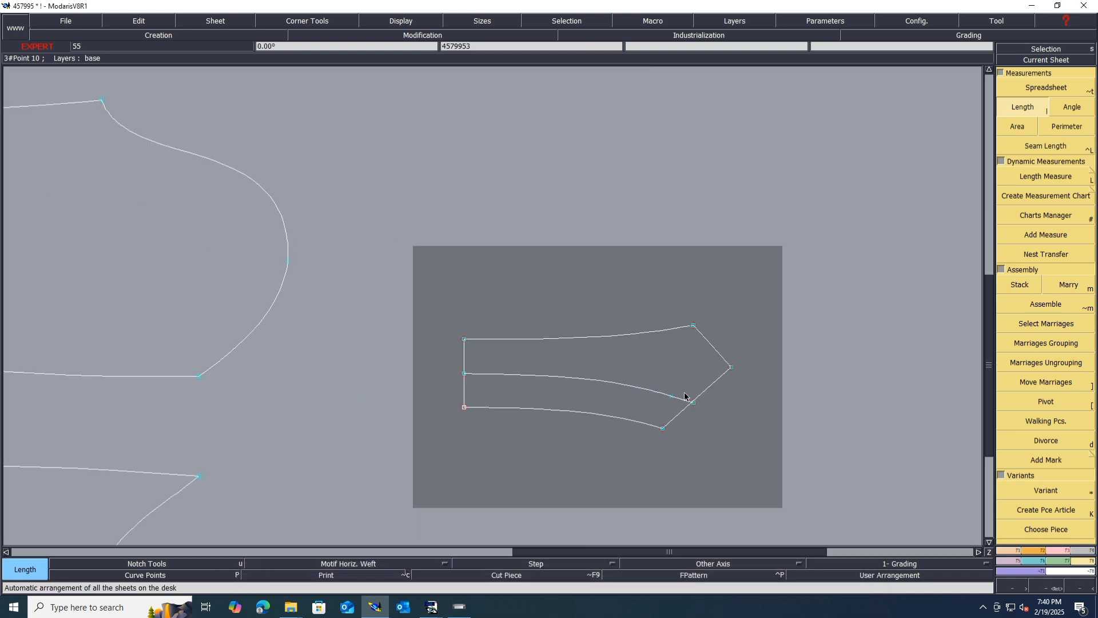
key("shift+l")
left_click(723, 374)
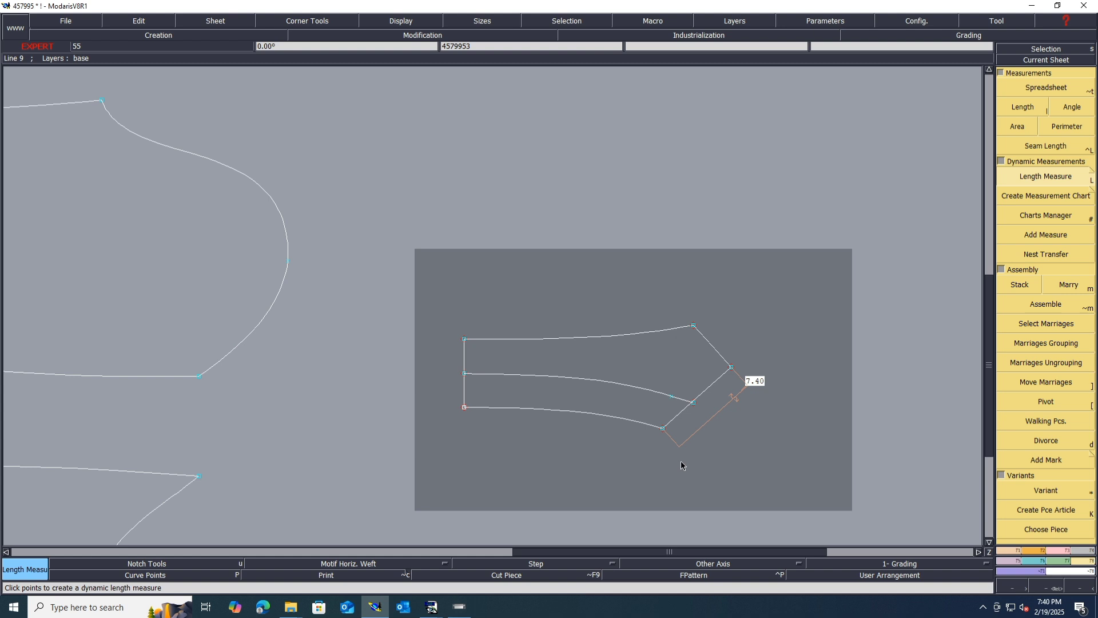
- Create a developed point on the collar's neck seam 5.7 cm from its front corner
scroll(680, 461, "down", 4)
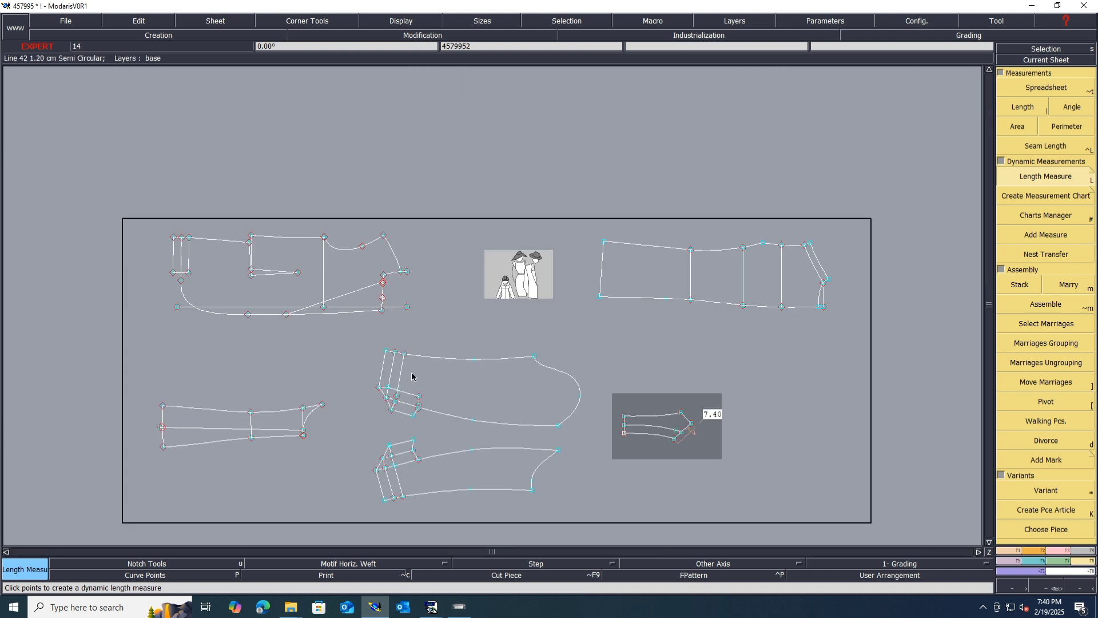
scroll(652, 443, "up", 5)
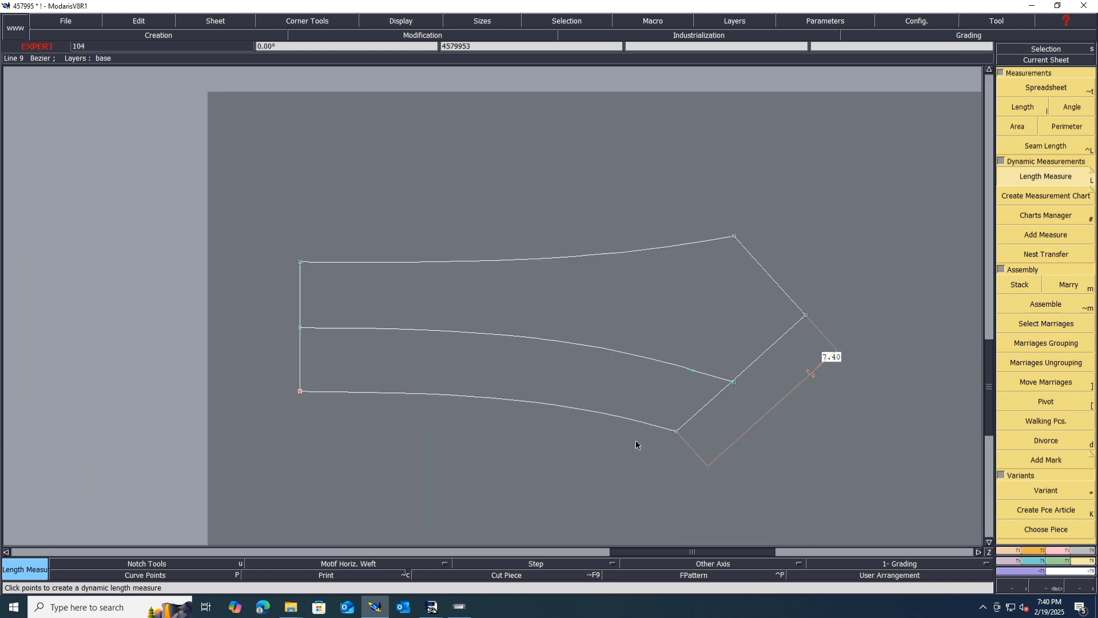
key("shift+d")
left_click(675, 431)
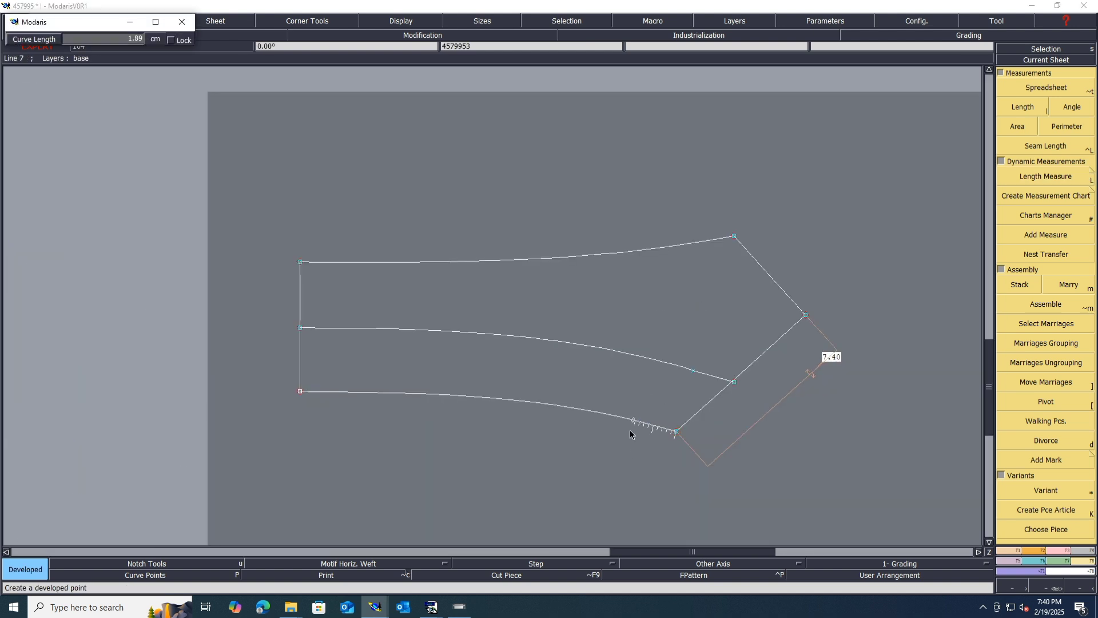
type("5.7")
key("Return")
- Marry the collar to the back panel, joining the 5.7 cm neck seam point to the shoulder neck point
scroll(543, 410, "down", 2)
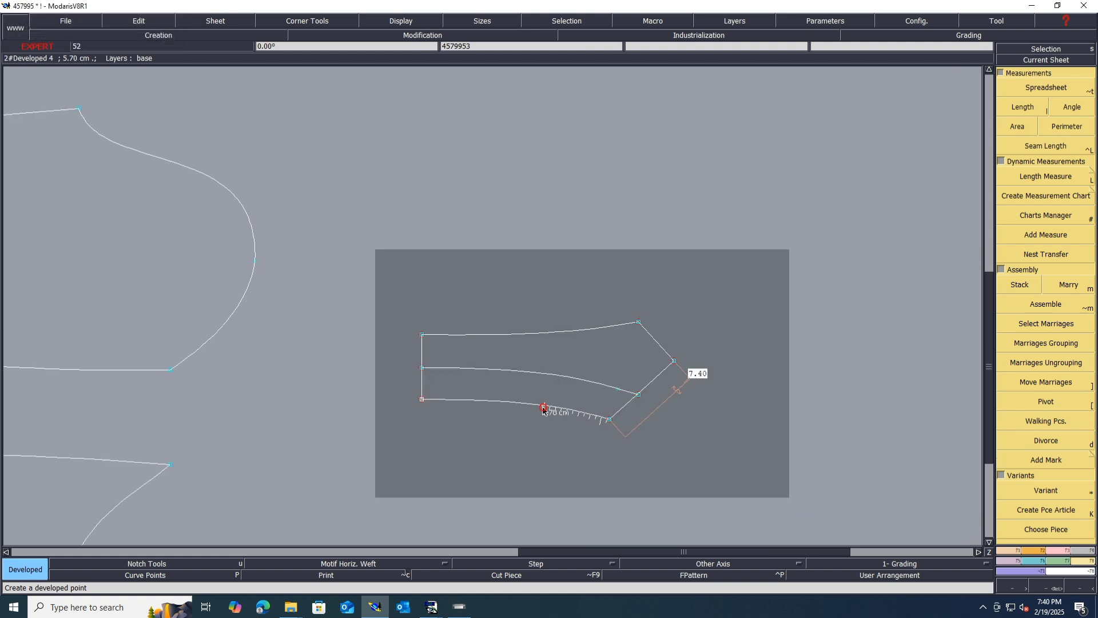
key("m")
scroll(543, 410, "down", 2)
scroll(593, 326, "up", 5)
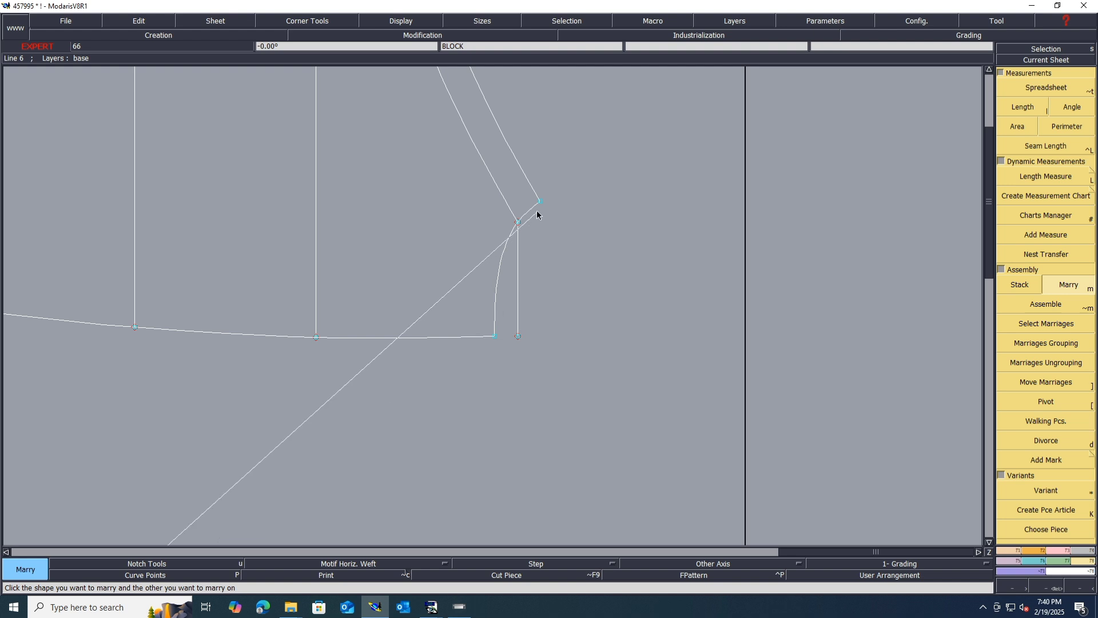
left_click(539, 202)
scroll(552, 208, "up", 3)
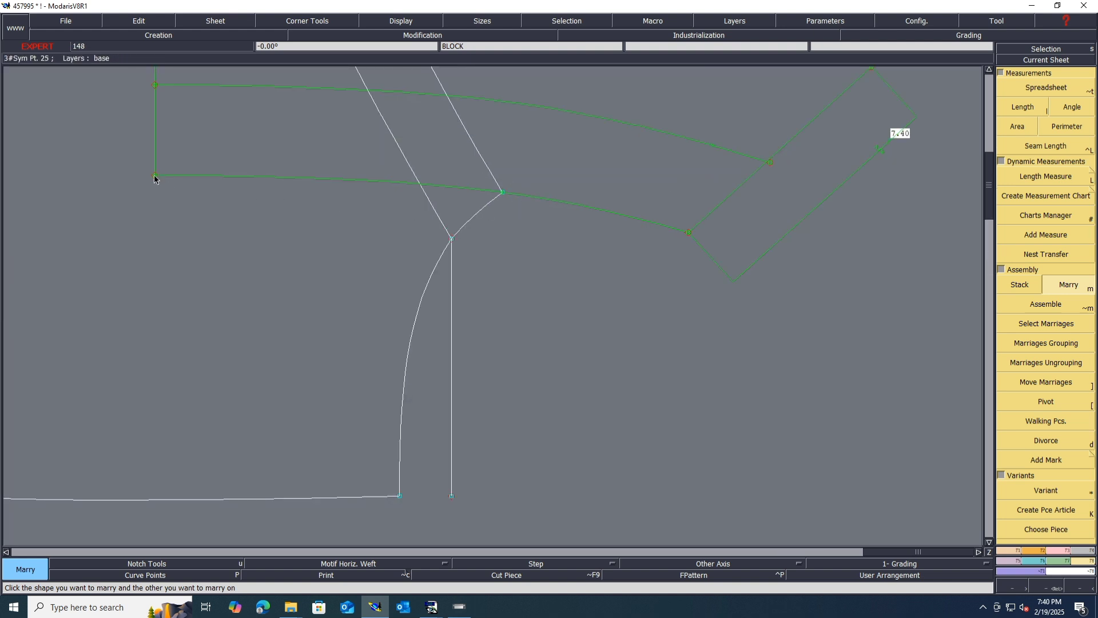
- Pivot the married collar onto the back neckline and walk its neck seam along the curve to the centre back
key("[")
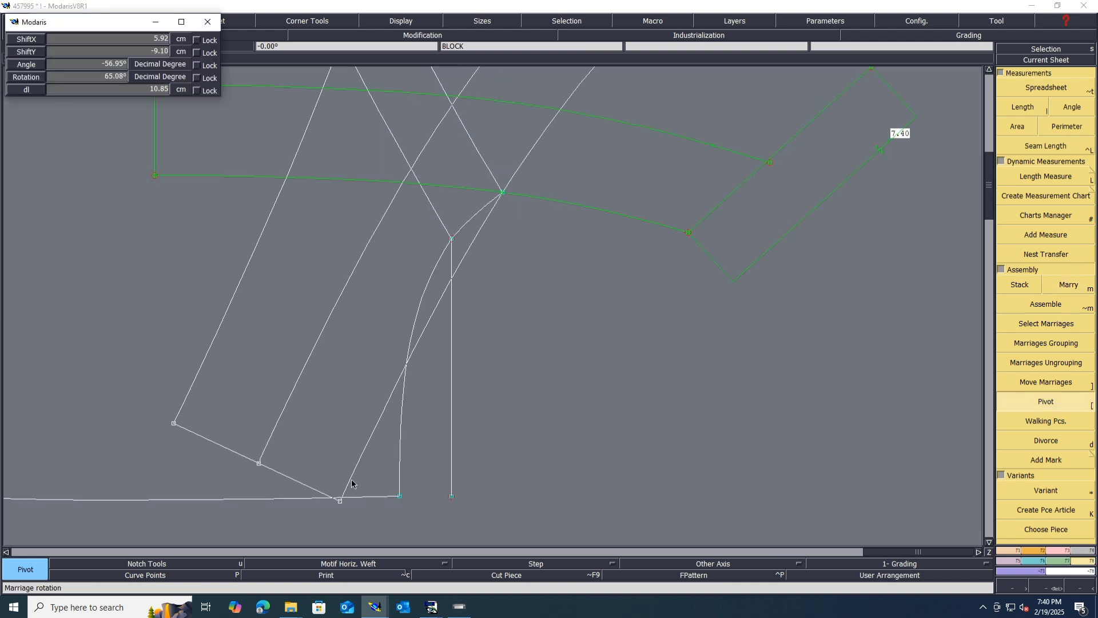
left_click(302, 360)
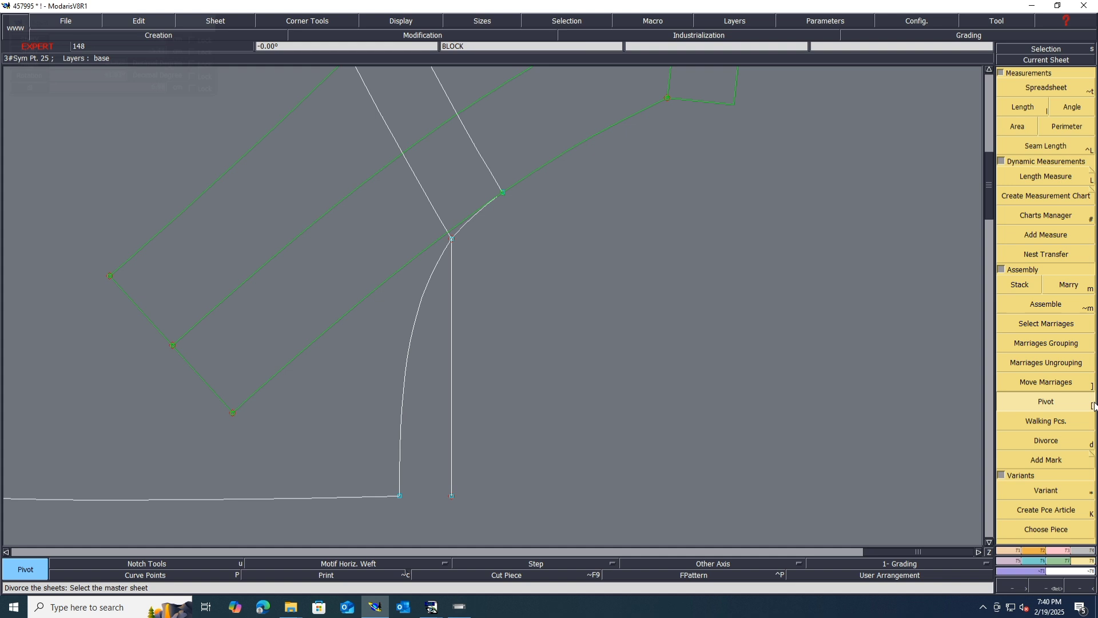
left_click(1045, 421)
left_click(486, 205)
left_click(427, 420)
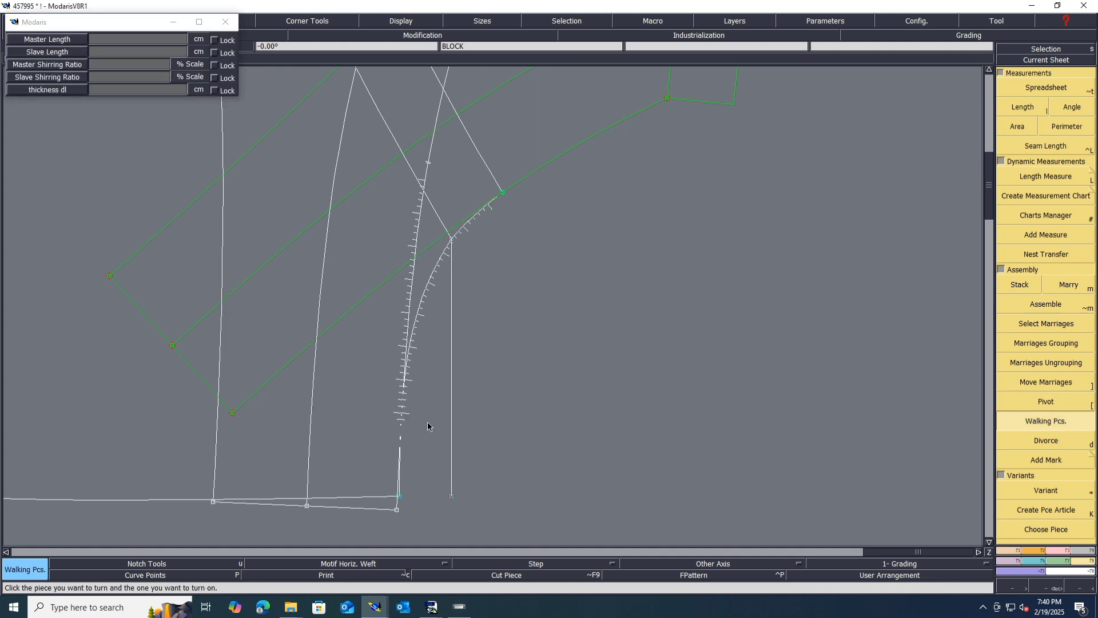
scroll(427, 421, "down", 1)
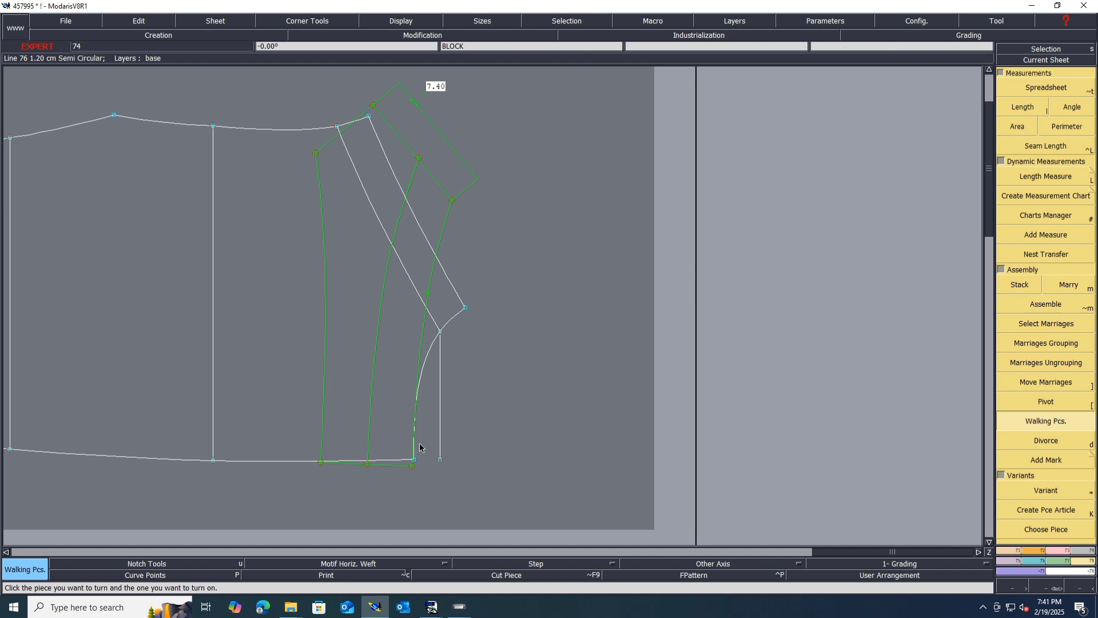
- Undo the collar's marriage to the back panel and bring all pattern pieces back into view
scroll(412, 466, "up", 1)
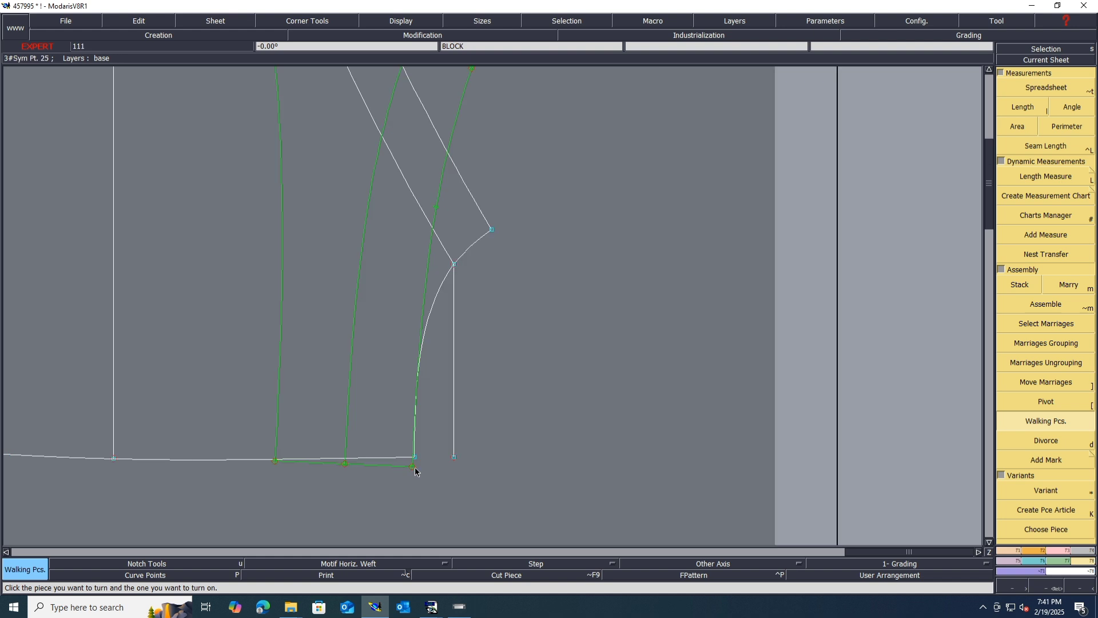
key("ctrl+z")
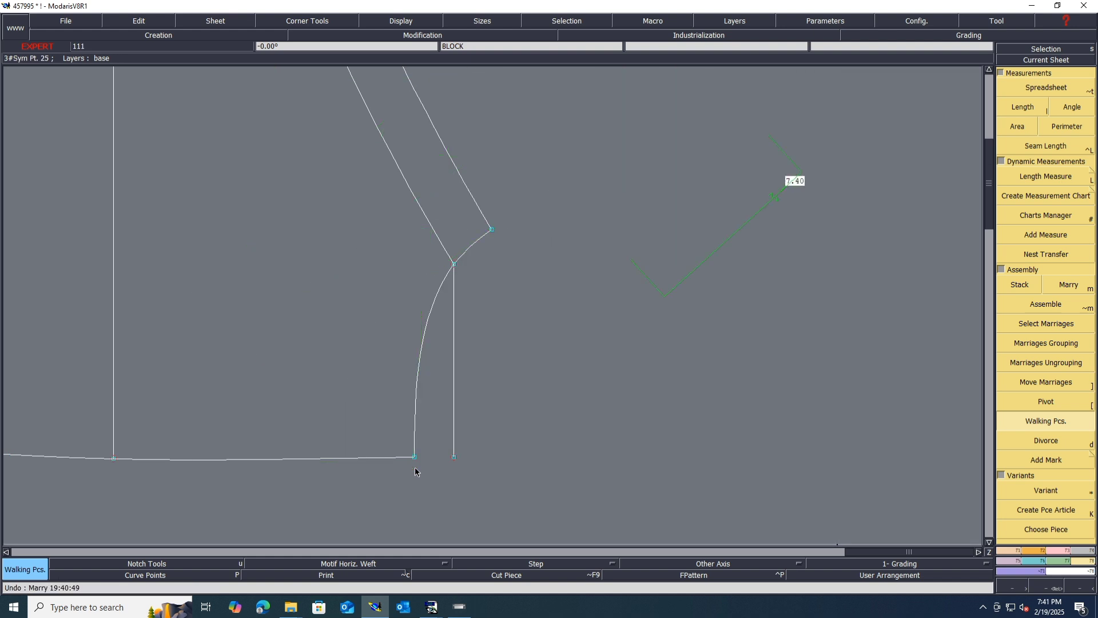
key("8")
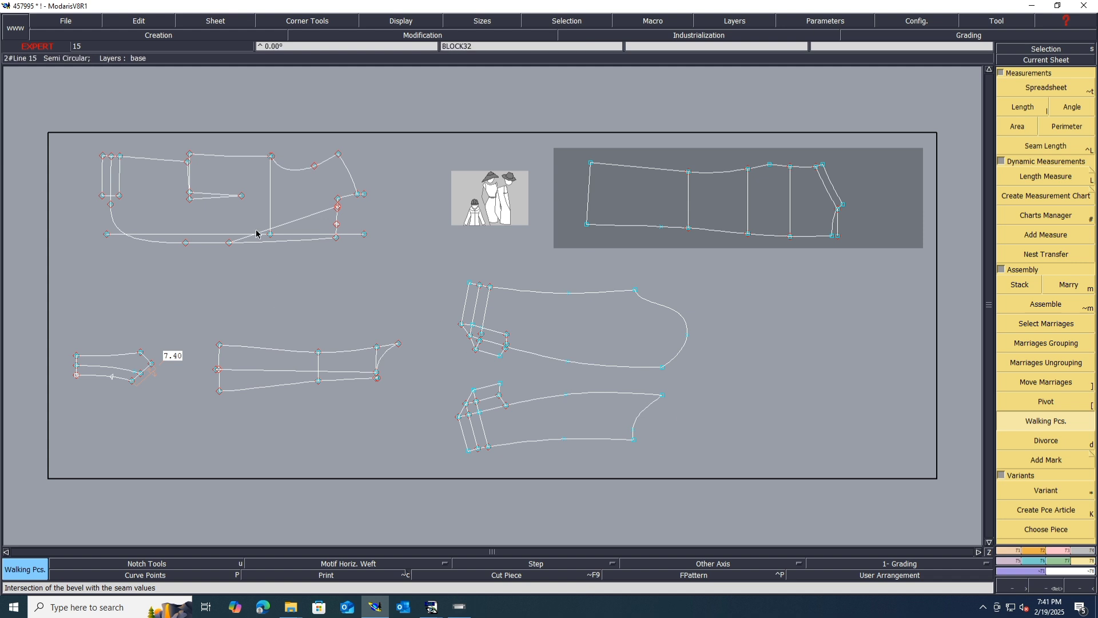
- Reshape the developed point on the front panel's gorge line to 3.50 cm from the lapel tip
scroll(102, 378, "up", 2)
scroll(169, 429, "down", 1)
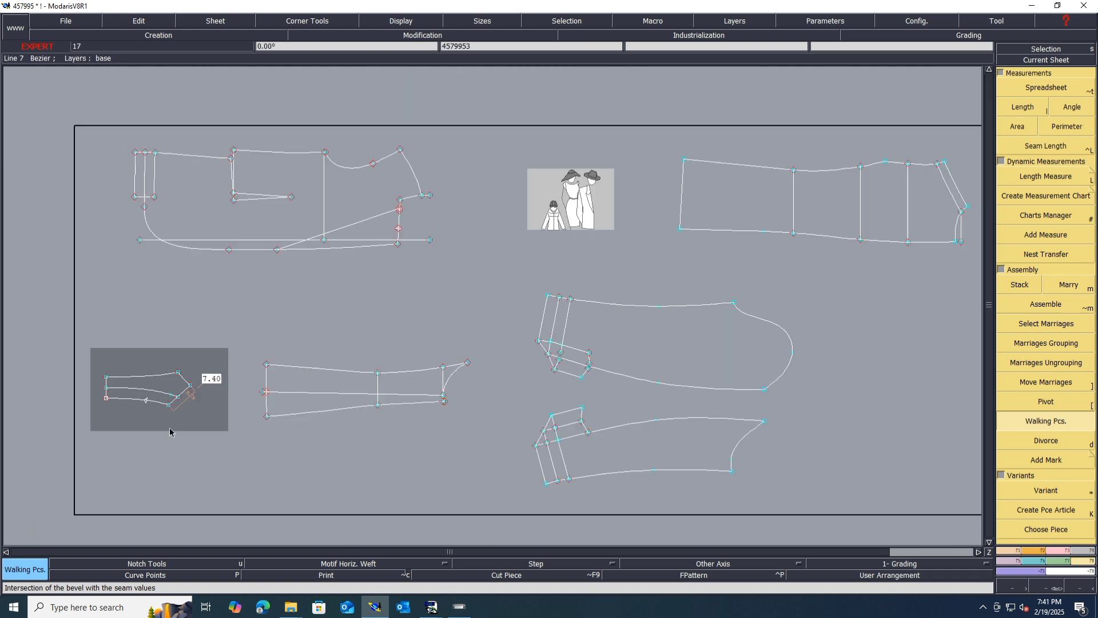
scroll(404, 218, "up", 3)
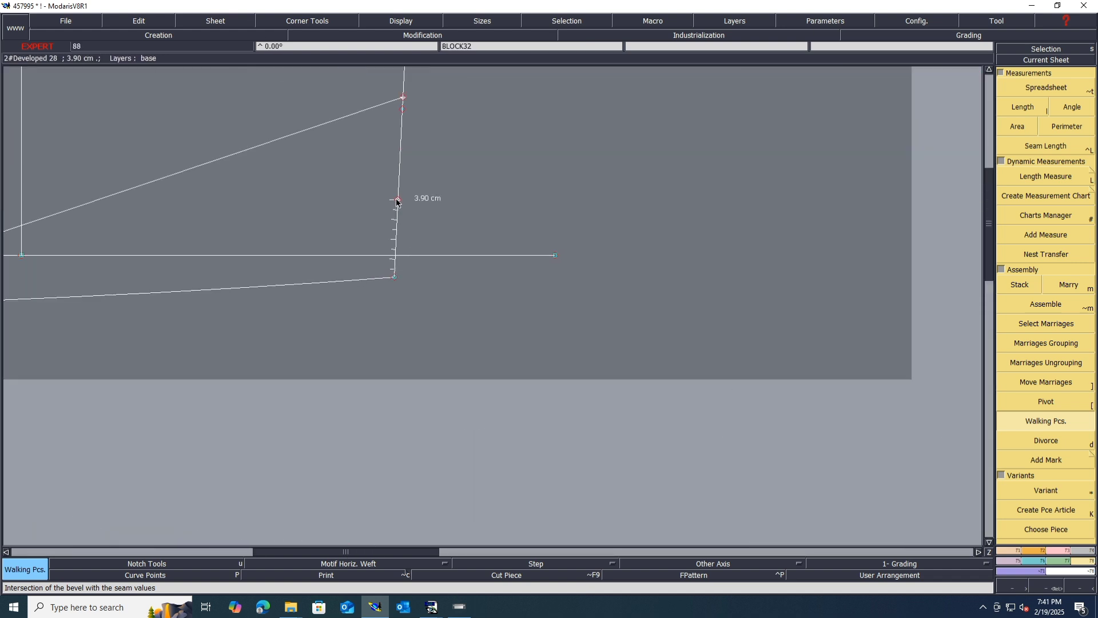
key("r")
left_click(397, 201)
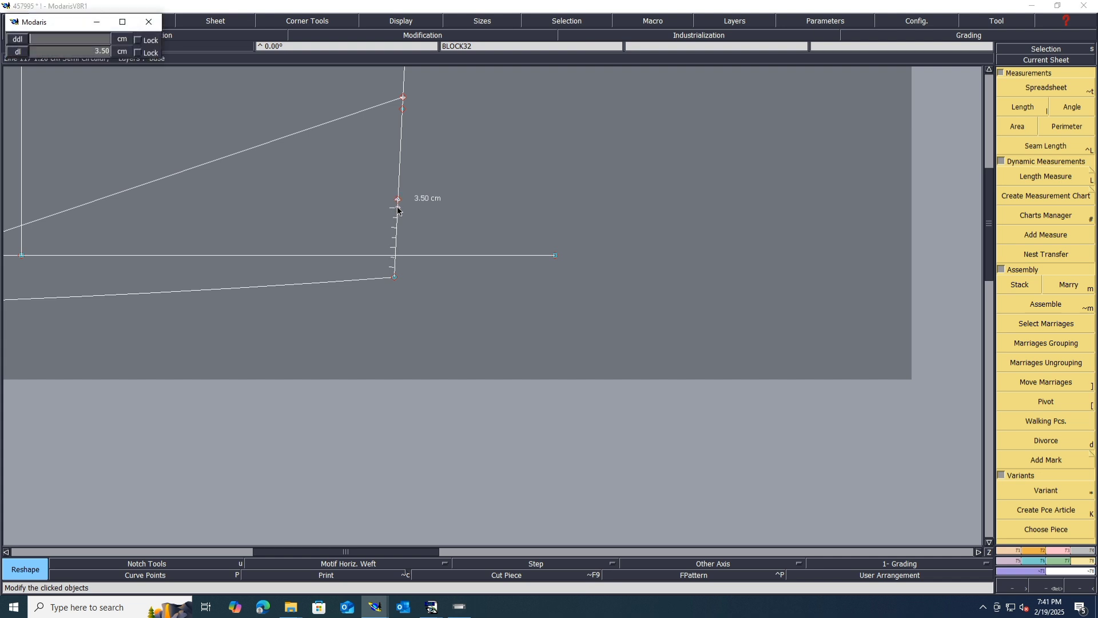
key("Return")
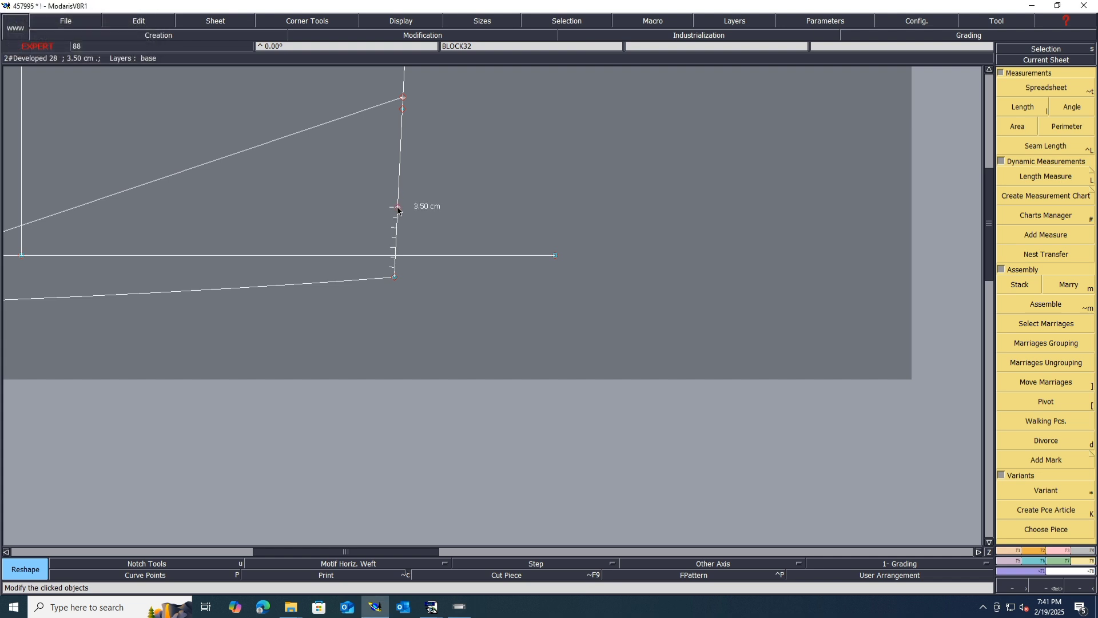
- Marry the collar to the front panel, joining its front neck-seam corner to the inner end of the gorge line
scroll(431, 230, "down", 3)
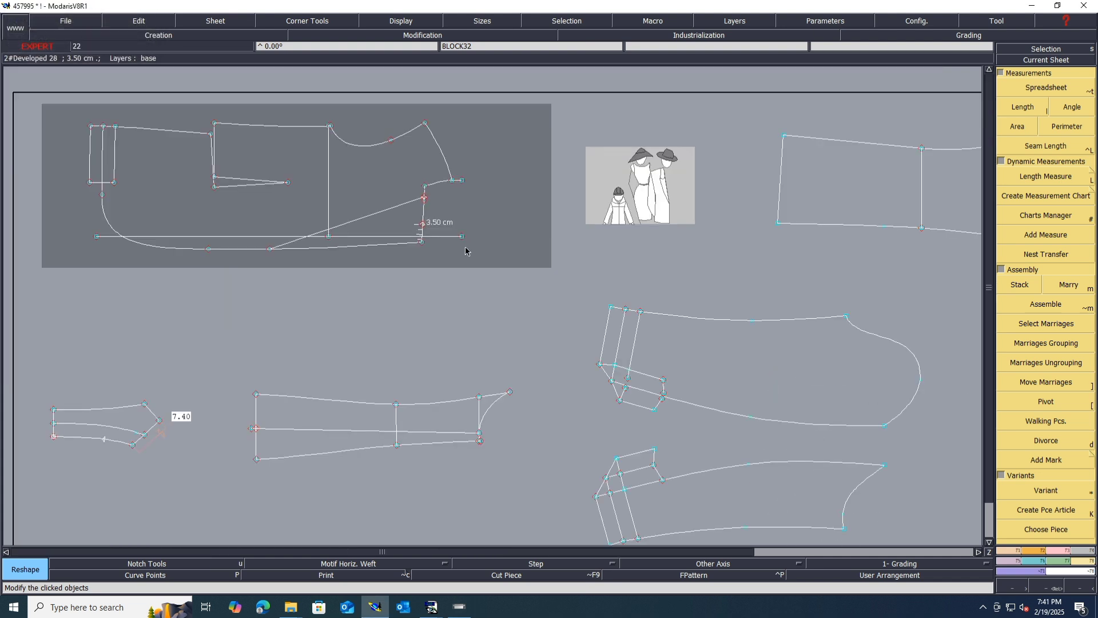
key("m")
left_click(134, 446)
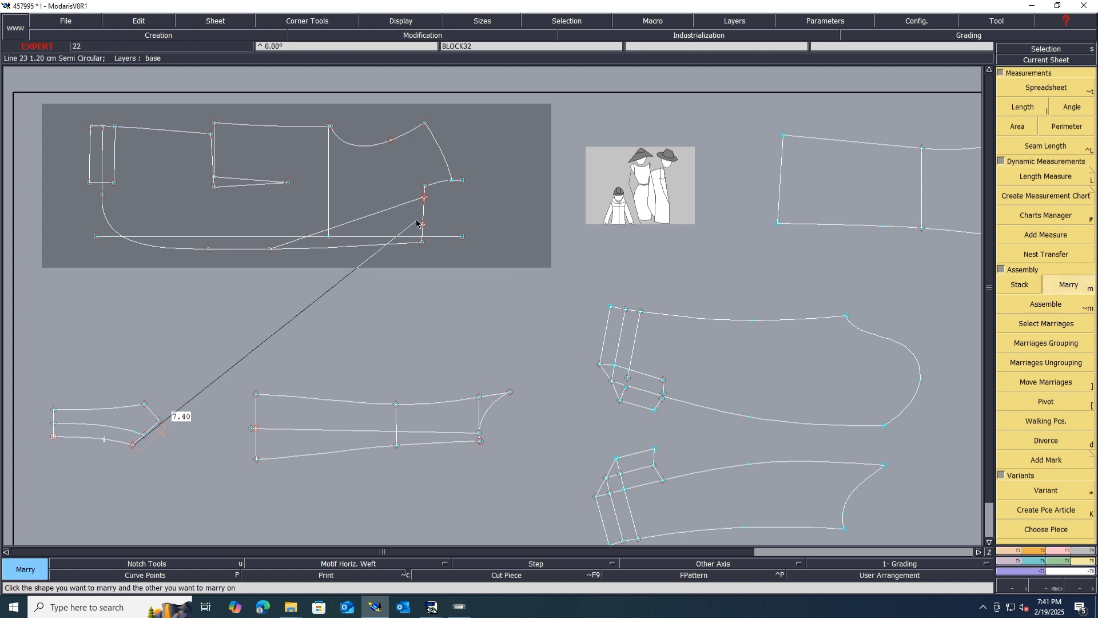
scroll(438, 190, "up", 2)
left_click(418, 186)
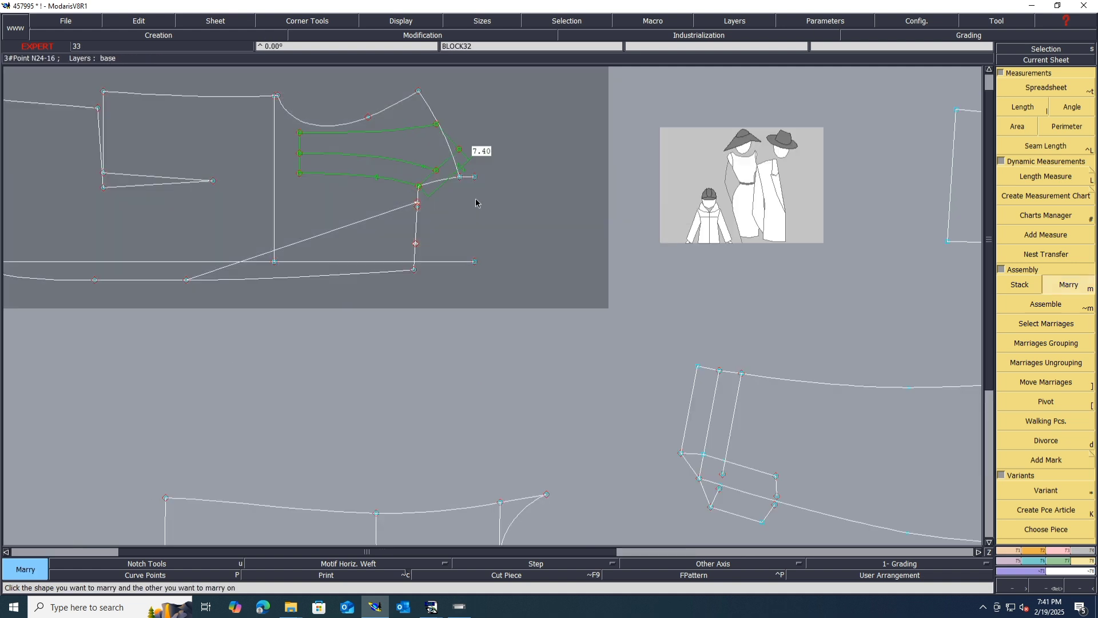
- Move the married collar's front tip onto the 3.50 cm gorge point and pivot its front edge along the gorge line
scroll(400, 189, "up", 2)
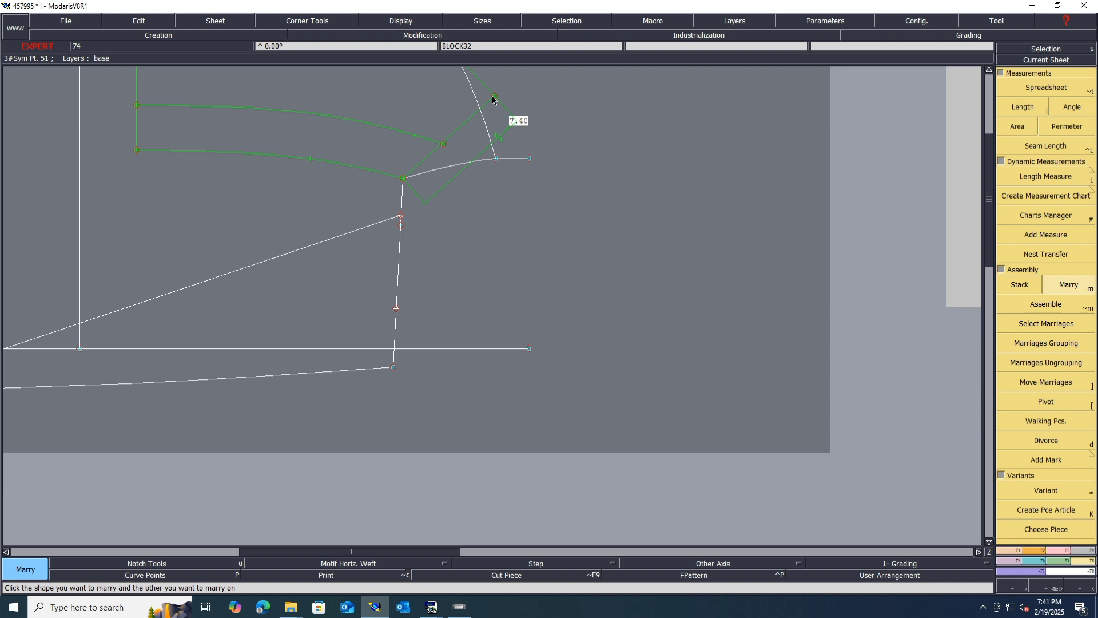
key("bracketright")
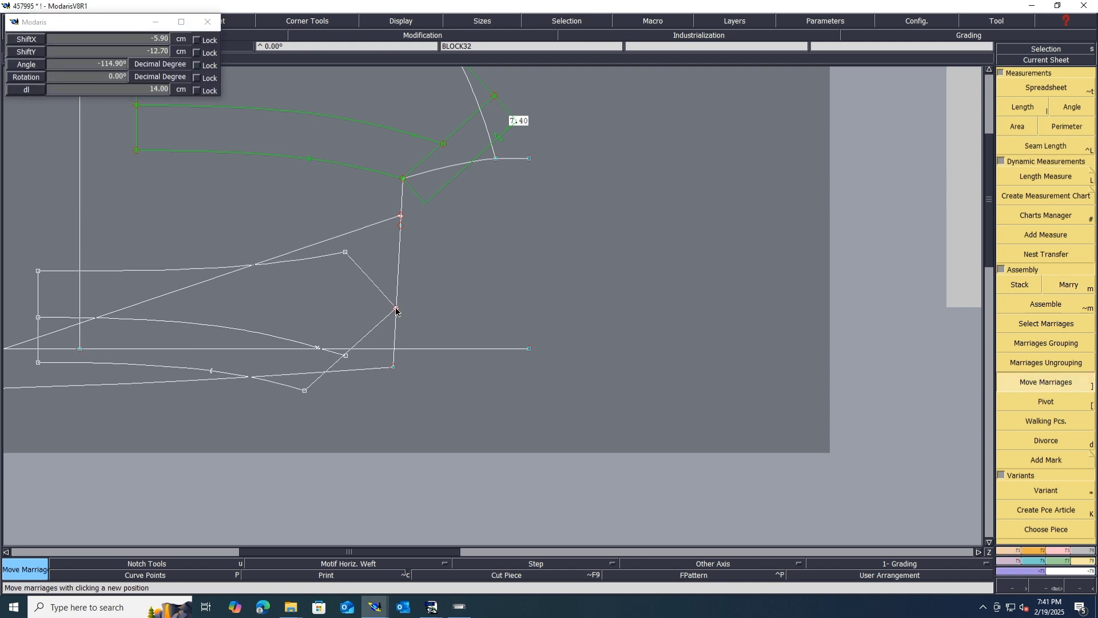
left_click(396, 308)
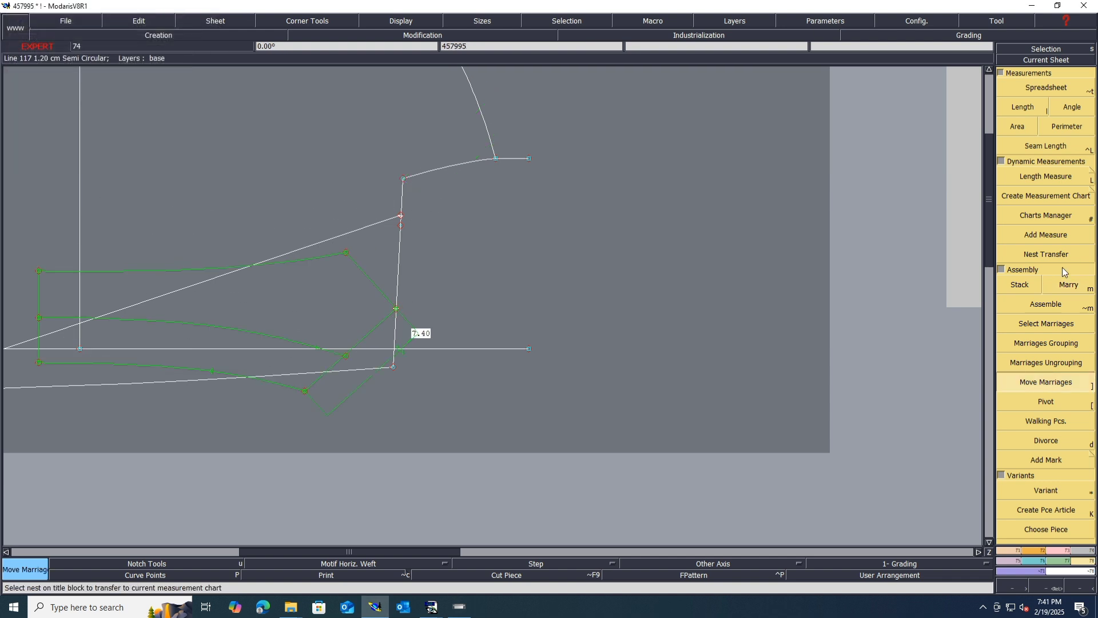
key("bracketleft")
left_click(304, 393)
left_click(402, 182)
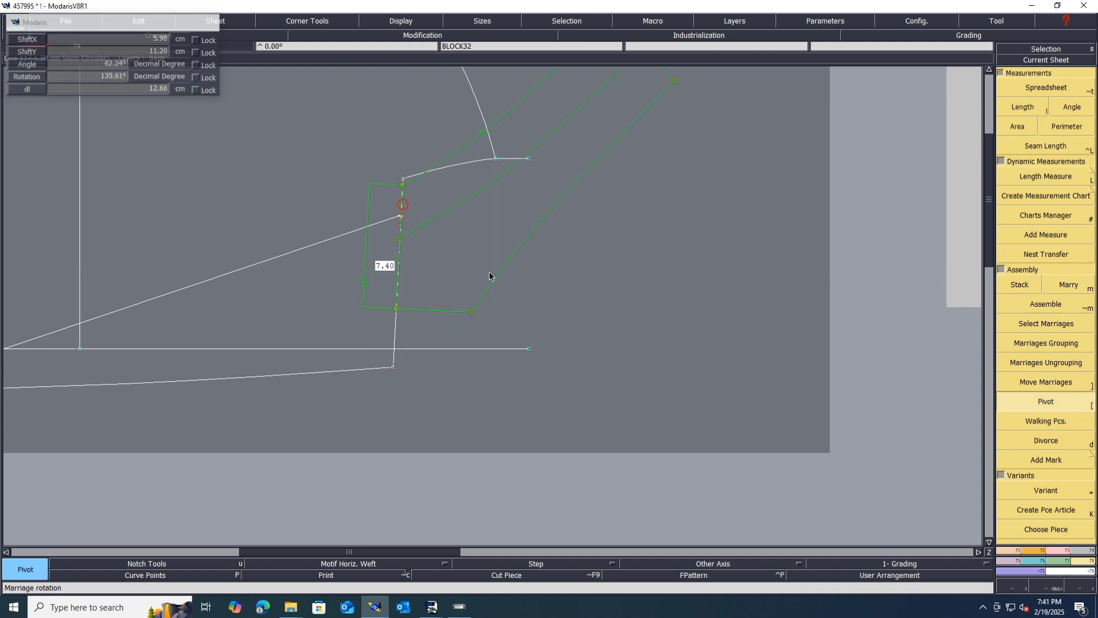
- Flip the married collar over at the 3.50 cm point and pivot its front edge back onto the gorge line
key("bracketright")
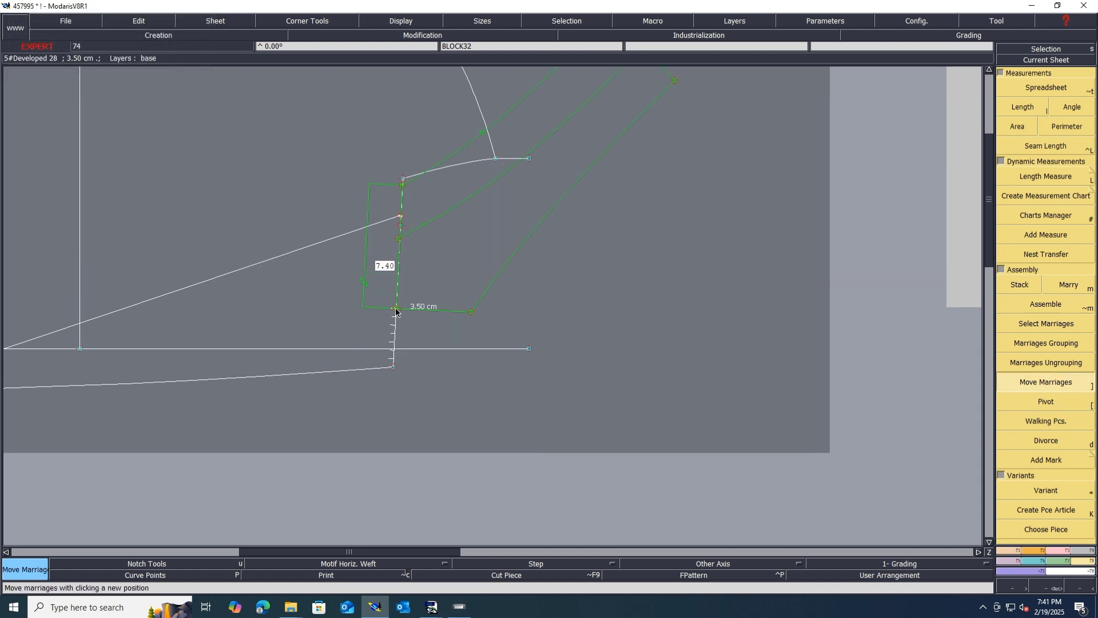
left_click(396, 310)
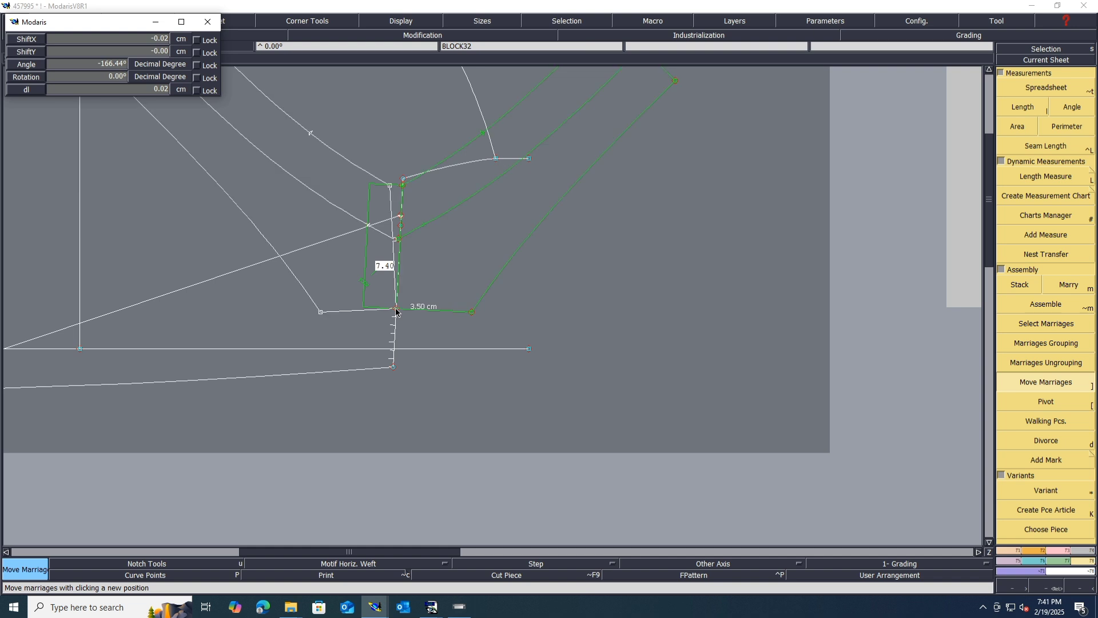
left_click(395, 310)
scroll(398, 171, "up", 3)
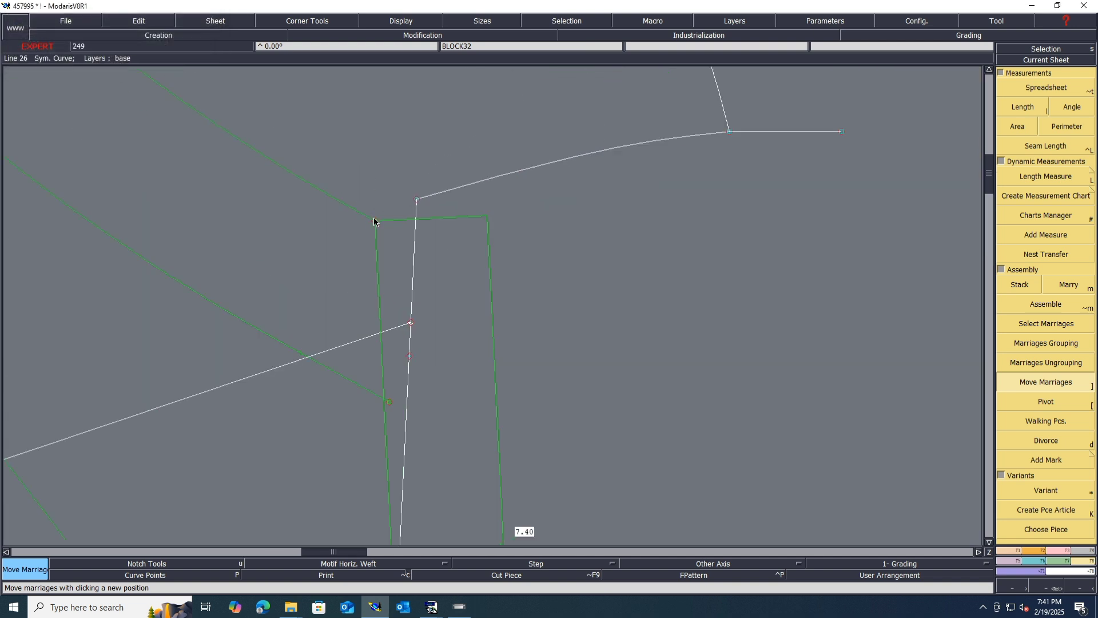
key("[")
left_click(375, 222)
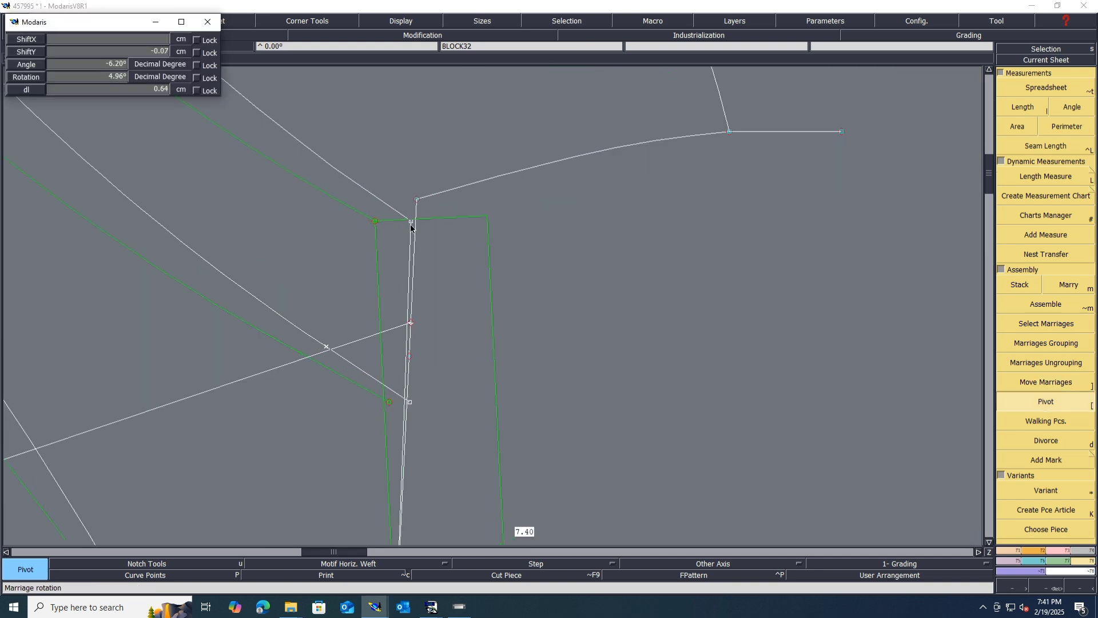
left_click(413, 228)
- Move the married collar along the gorge line so its neck-seam corner meets the front neckline corner
scroll(409, 230, "down", 2)
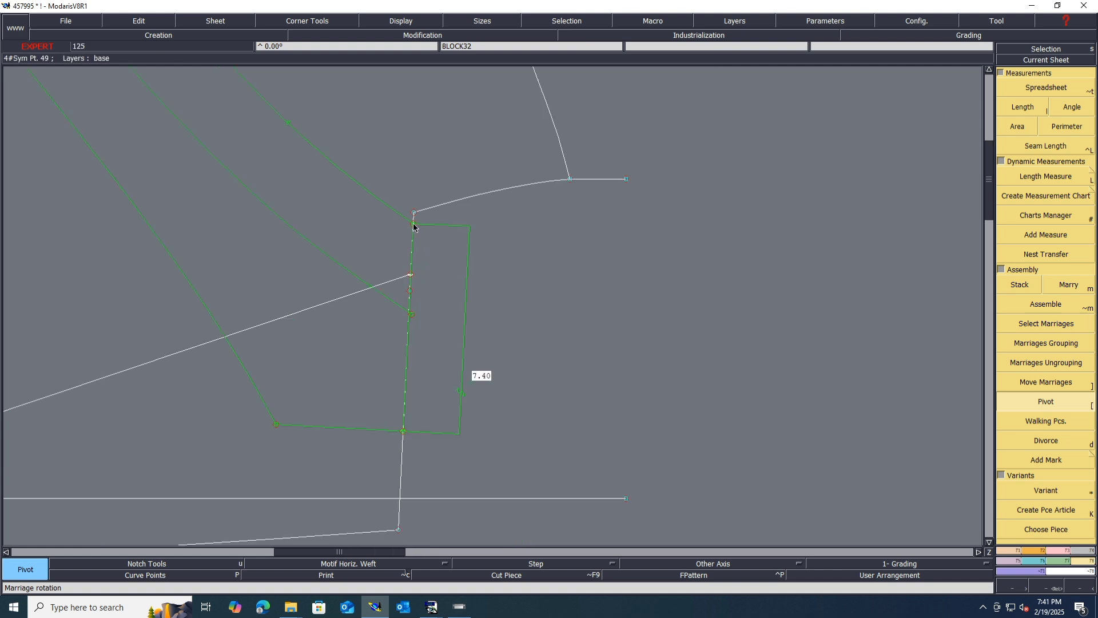
key("bracketright")
left_click(413, 227)
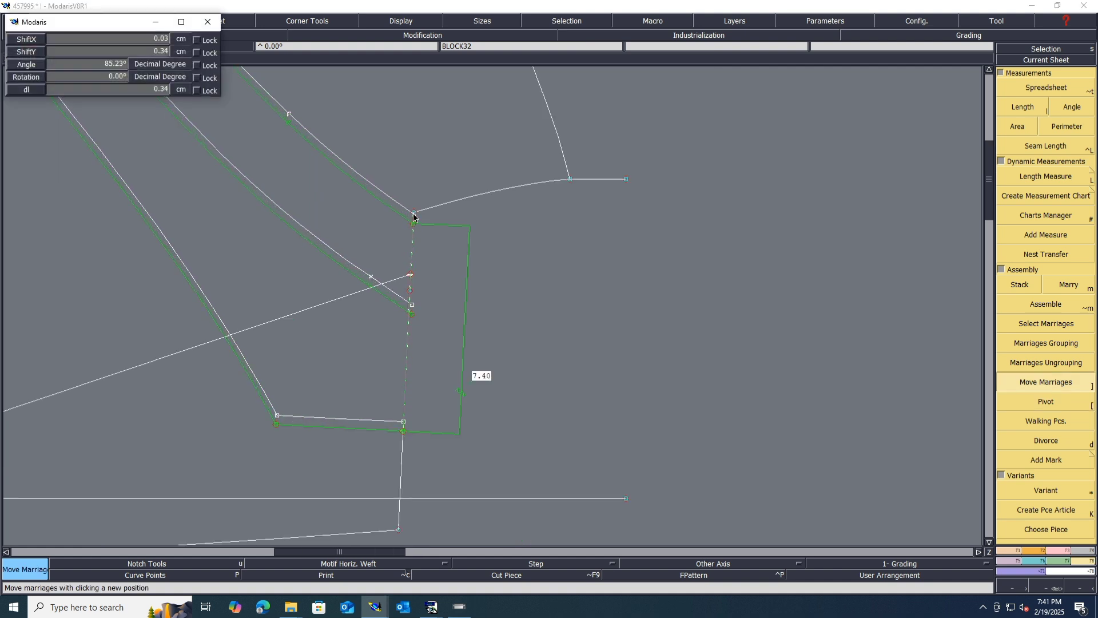
left_click(414, 229)
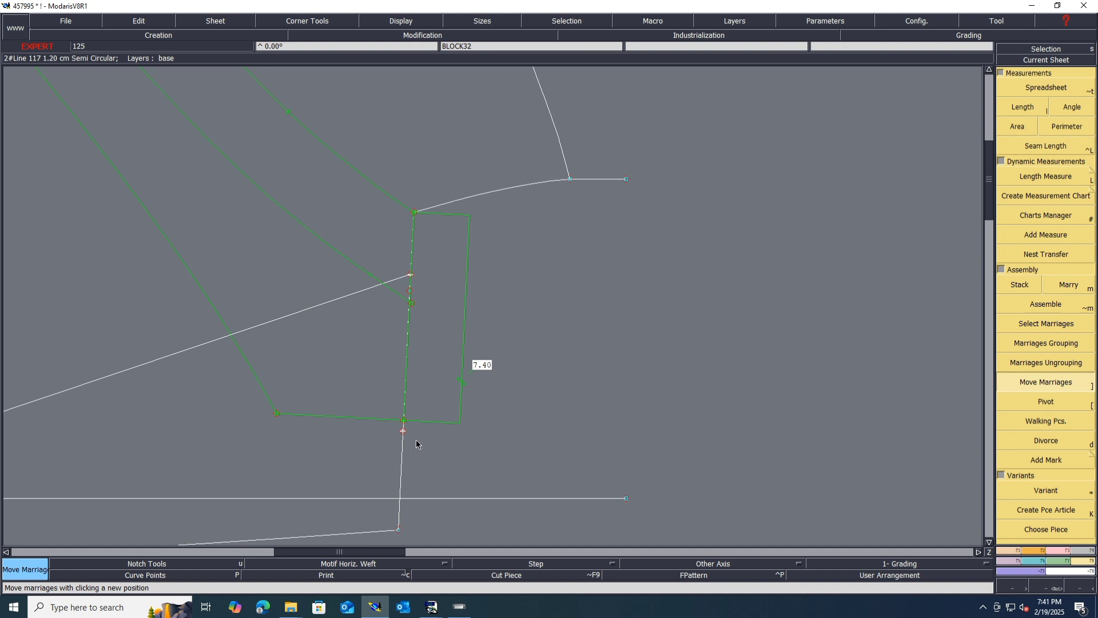
- Reshape the collar's front tip onto the 3.50 cm developed point on the front panel's gorge line
scroll(412, 442, "up", 3)
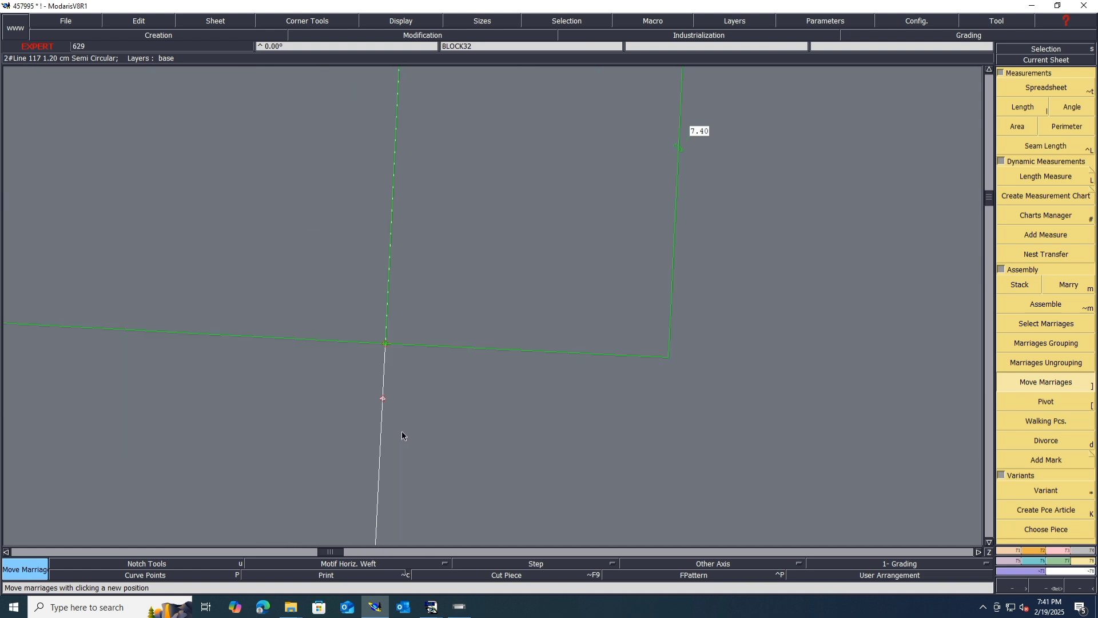
key("r")
left_click(386, 343)
left_click(385, 397)
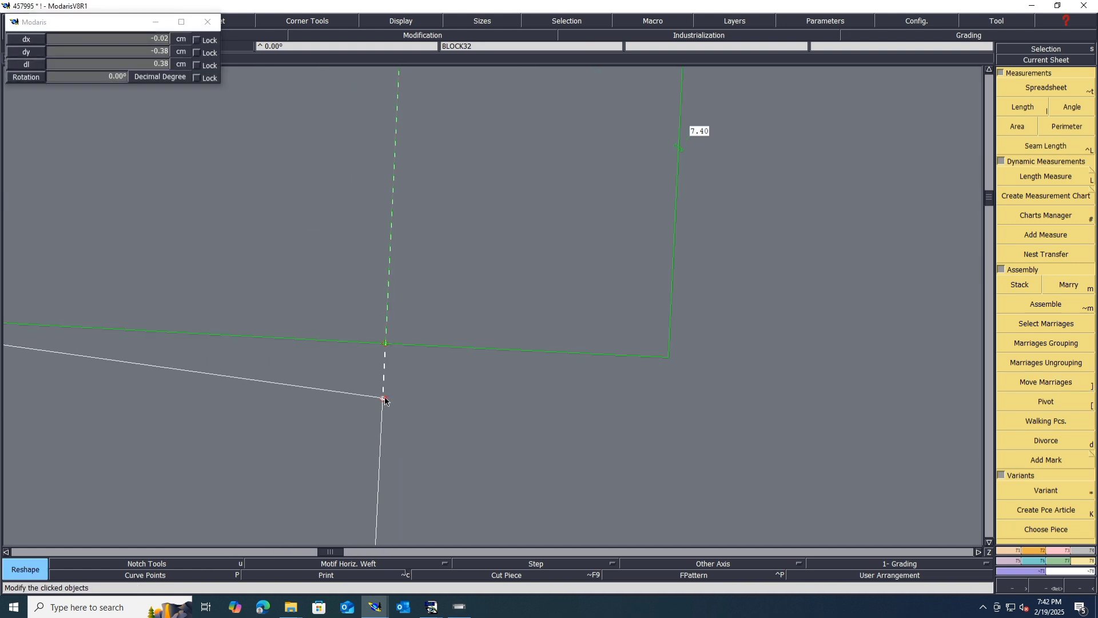
- Divorce the collar from the front panel and save the model, continuing past the detected anomalies
scroll(469, 415, "down", 4)
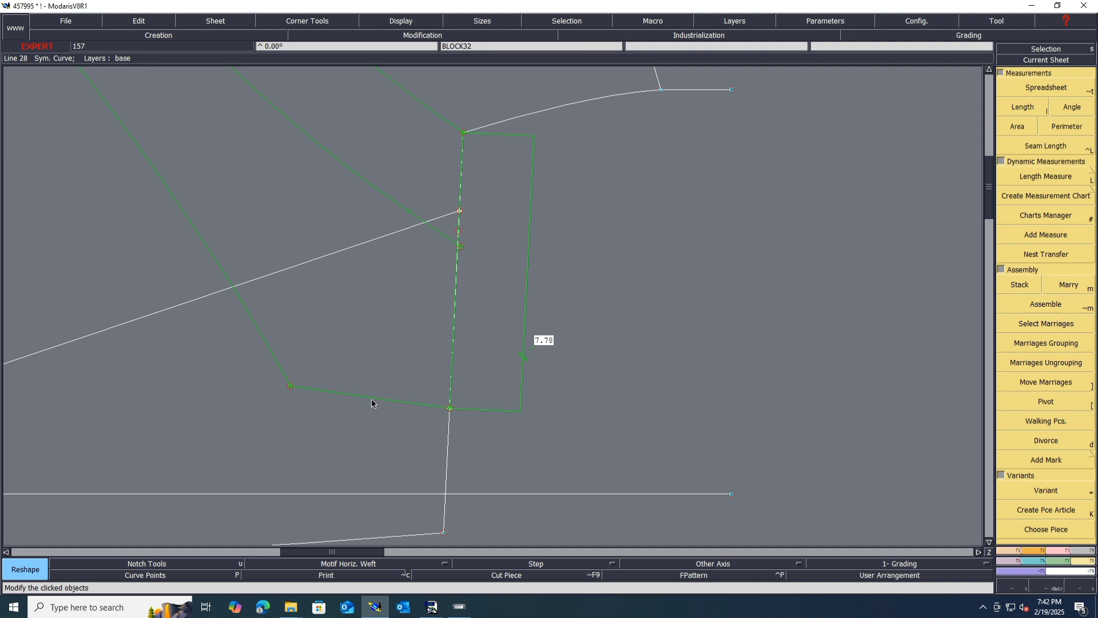
scroll(371, 403, "down", 2)
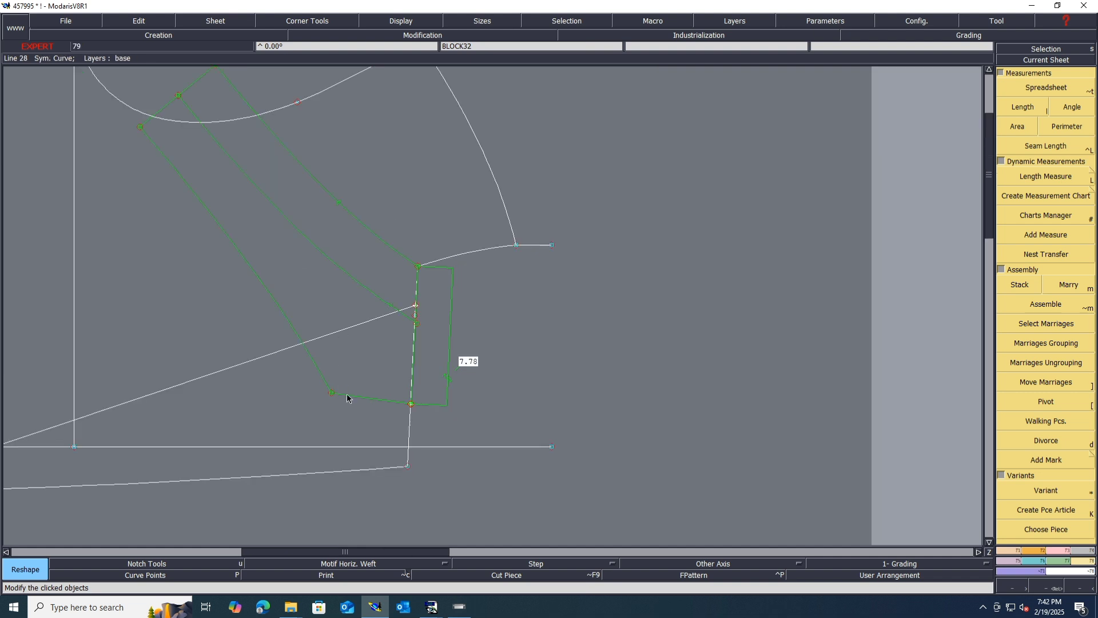
key("d")
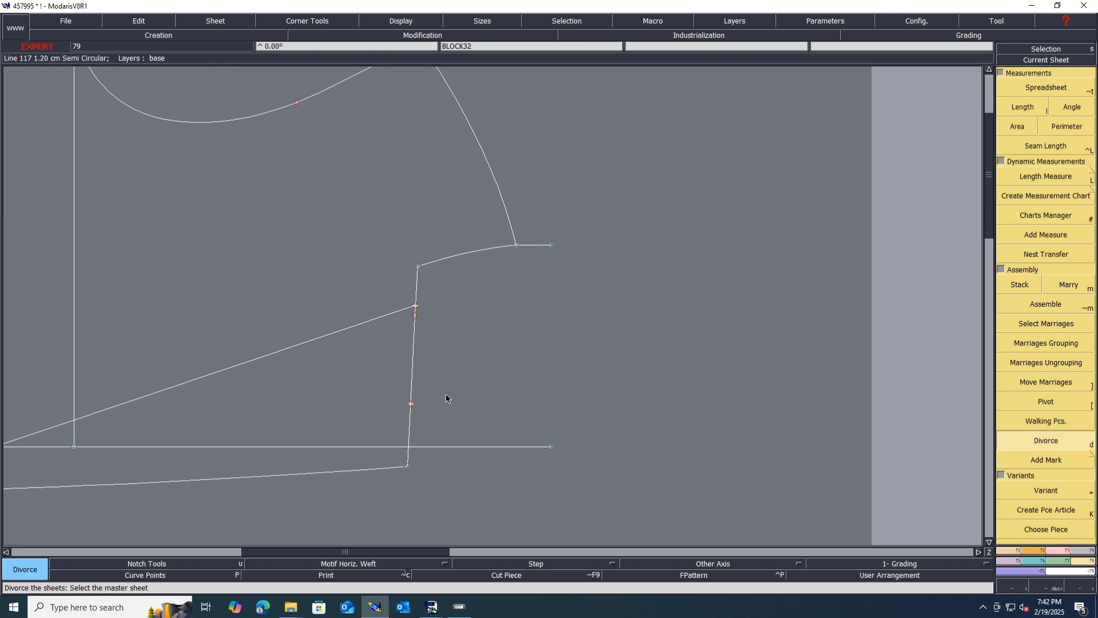
scroll(446, 394, "down", 2)
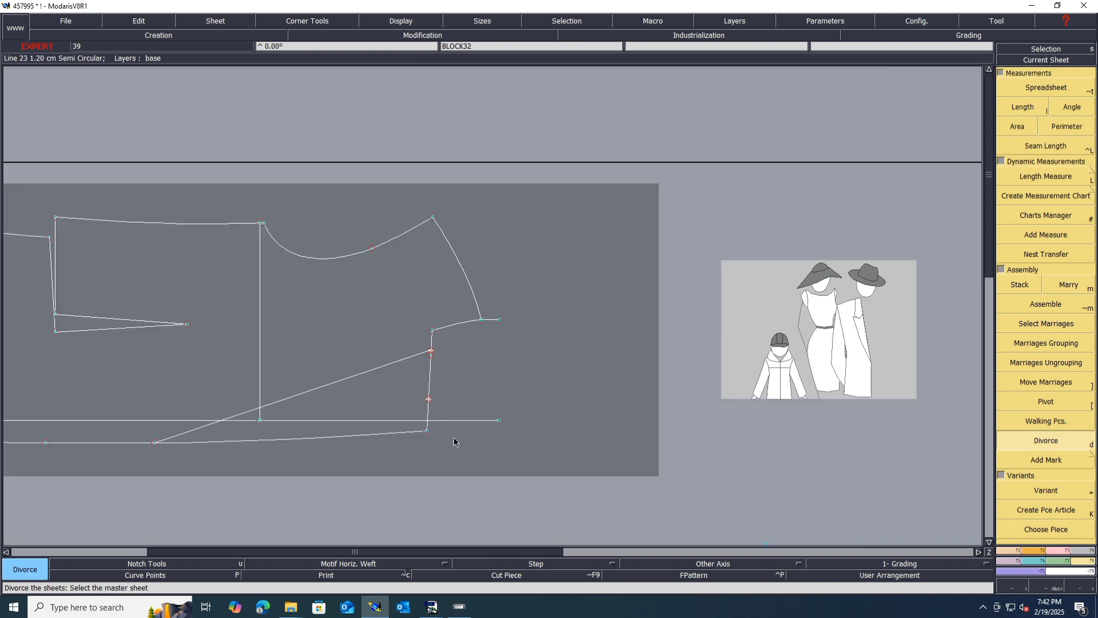
key("ctrl+s")
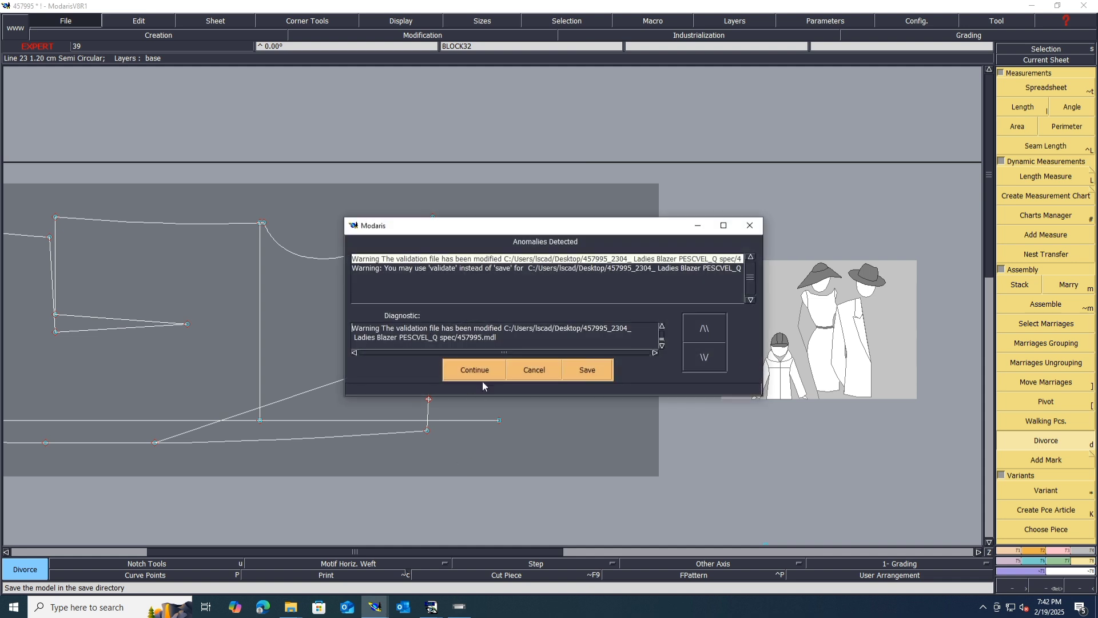
left_click(482, 368)
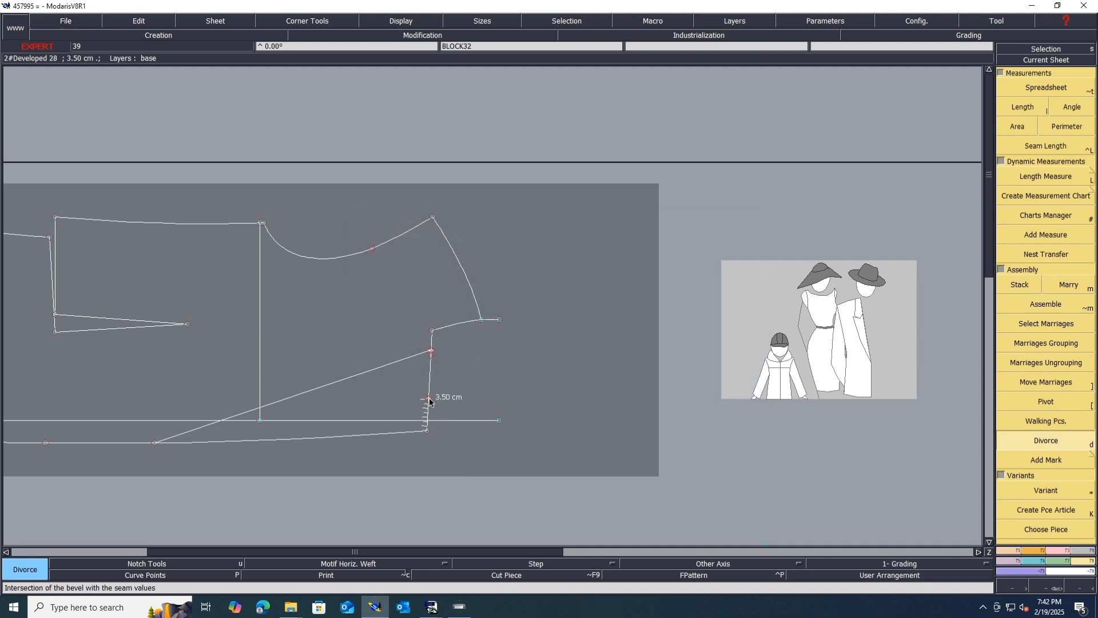
- Rearrange all the pattern sheets in view and delete the dynamic length measure on the collar's front edge
key("j")
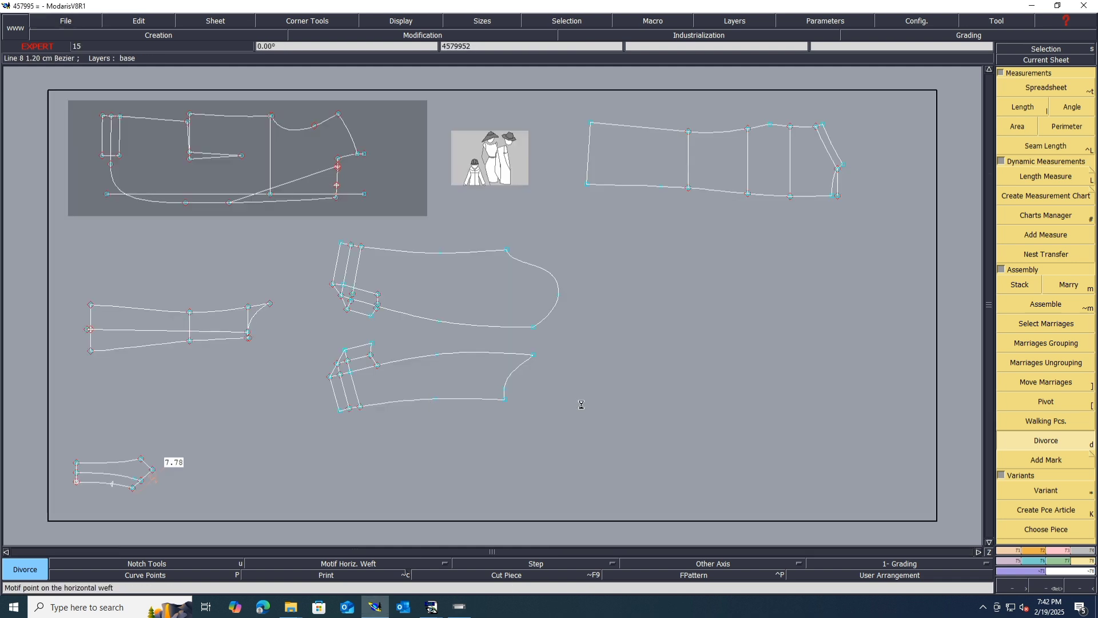
left_click(580, 405)
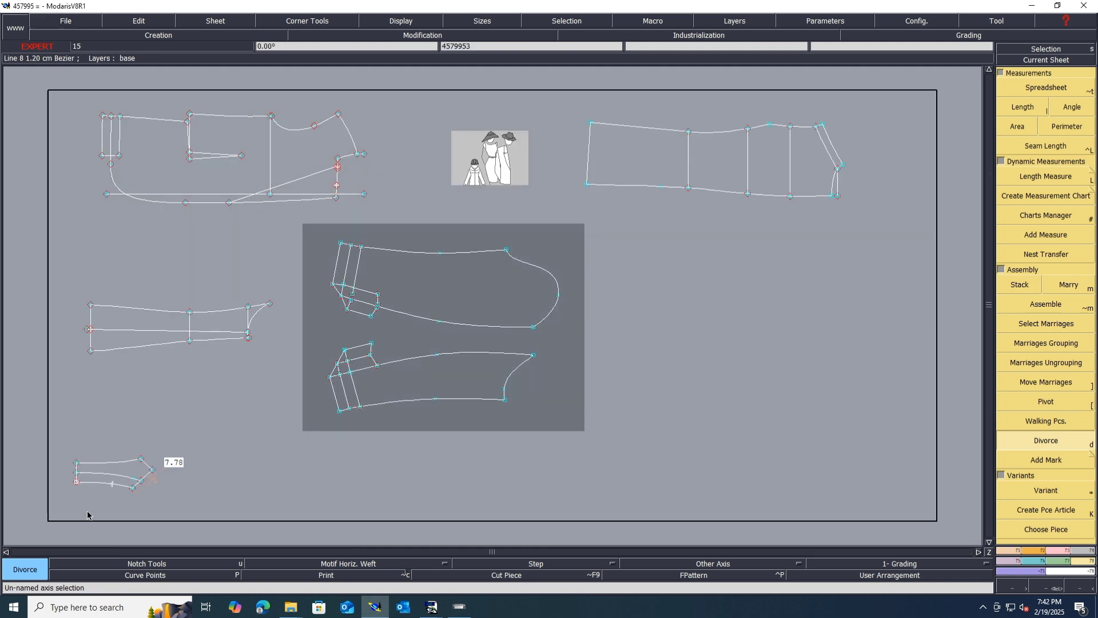
key("Delete")
left_click(149, 482)
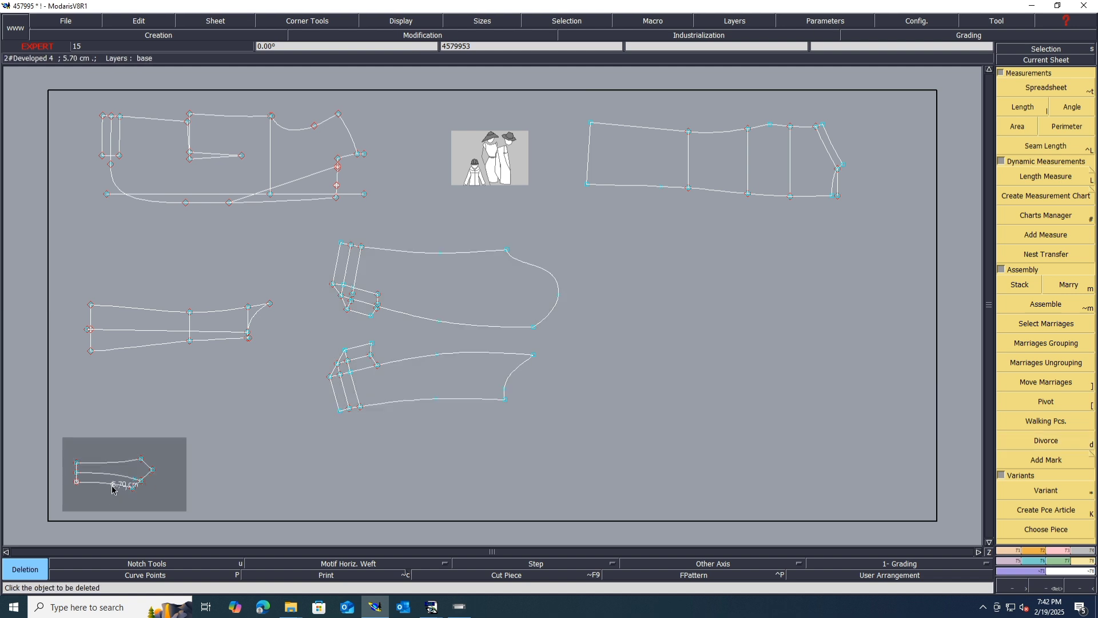
scroll(113, 489, "up", 5)
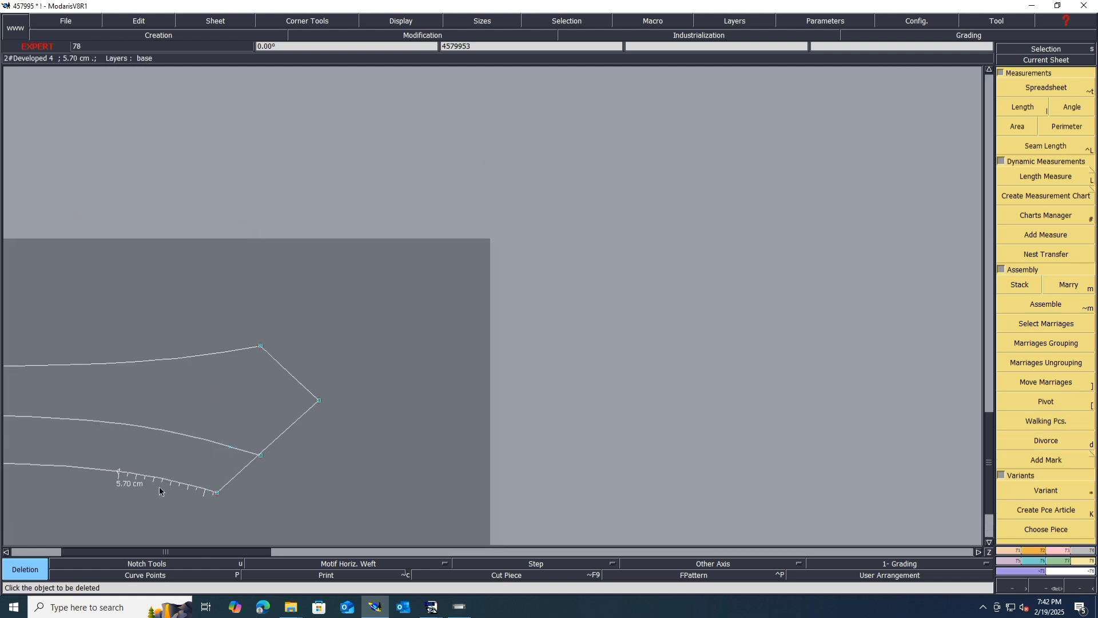
- Marry the collar's 5.70 cm developed point on its neck edge to the outer neck-shoulder point of the back block
key("m")
left_click(117, 472)
scroll(146, 485, "down", 2)
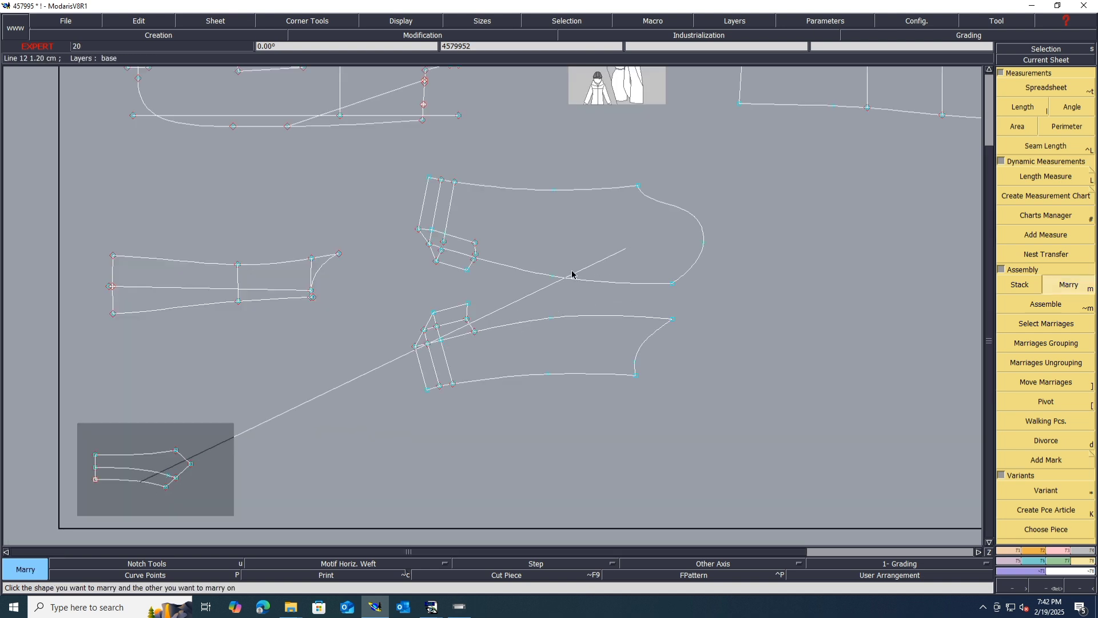
scroll(257, 393, "down", 1)
scroll(315, 235, "up", 5)
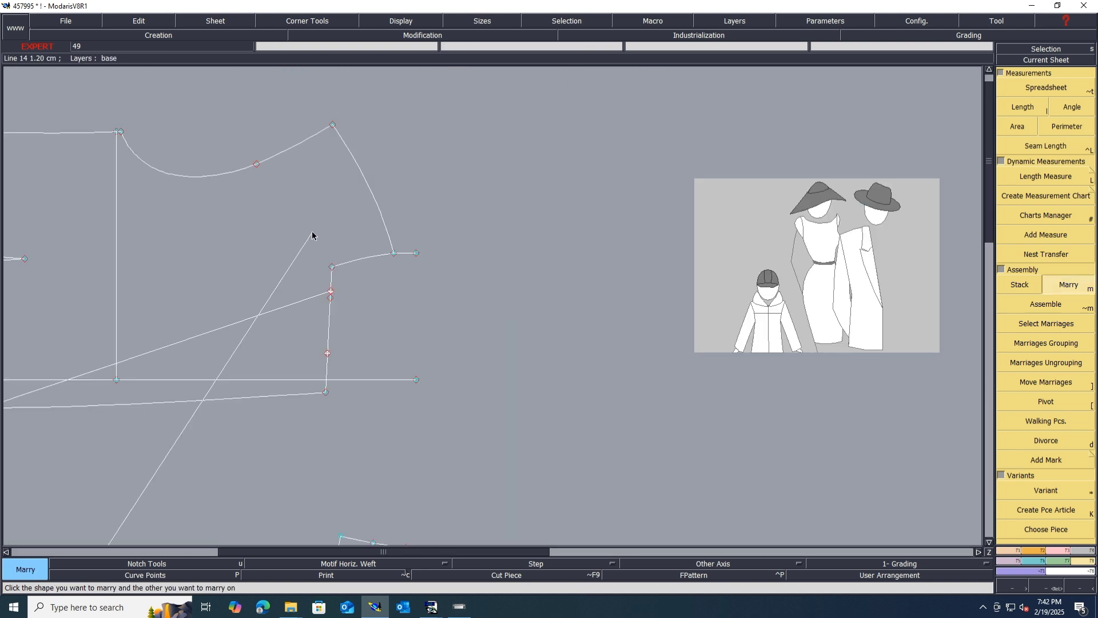
scroll(314, 237, "down", 4)
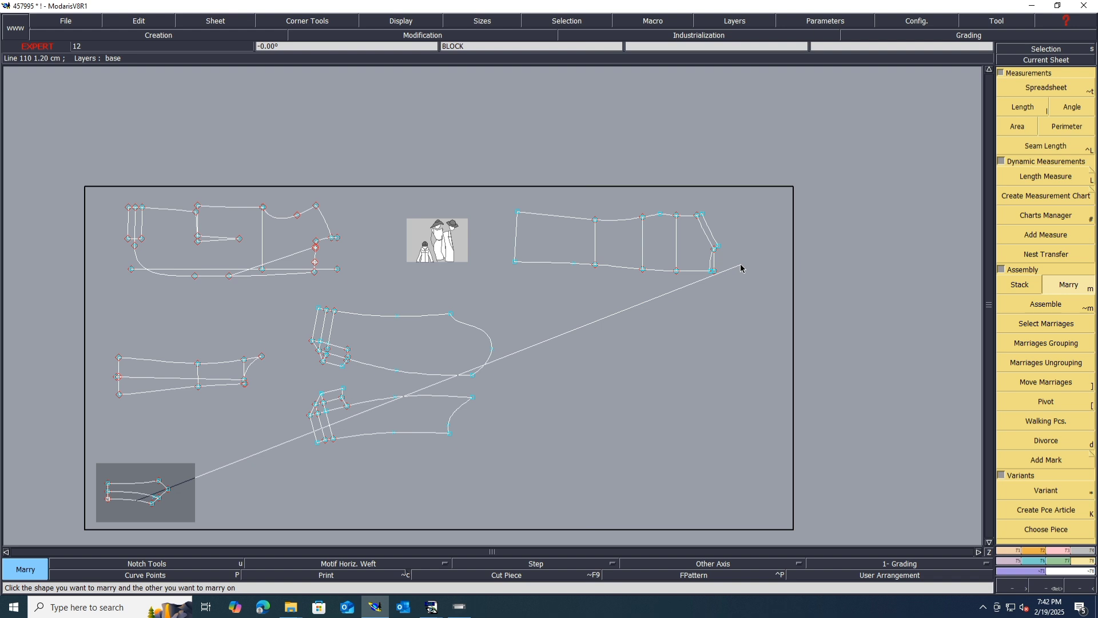
scroll(709, 270, "up", 1)
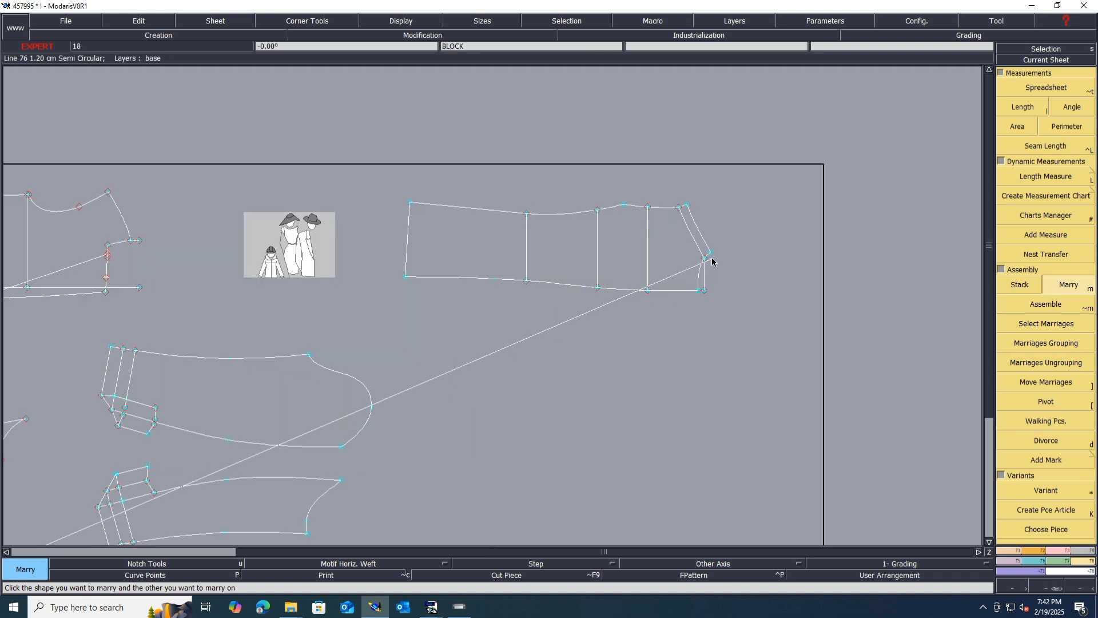
left_click(710, 253)
scroll(710, 254, "up", 3)
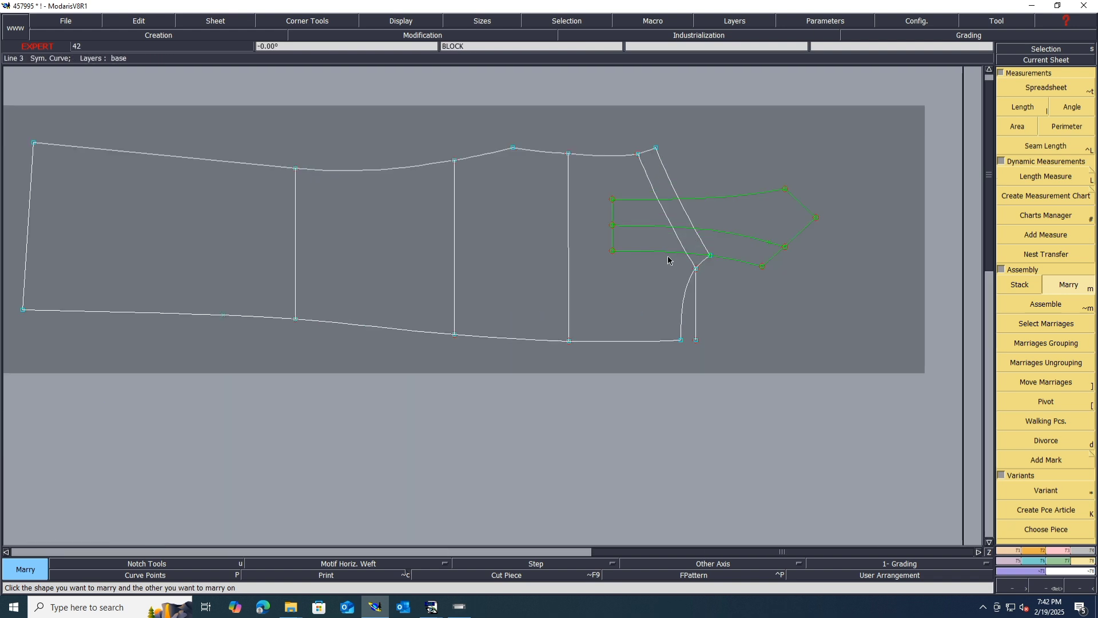
- Pivot the married collar toward the back neckline and walk its neck edge along the neckline to the centre back
key("[")
left_click(611, 251)
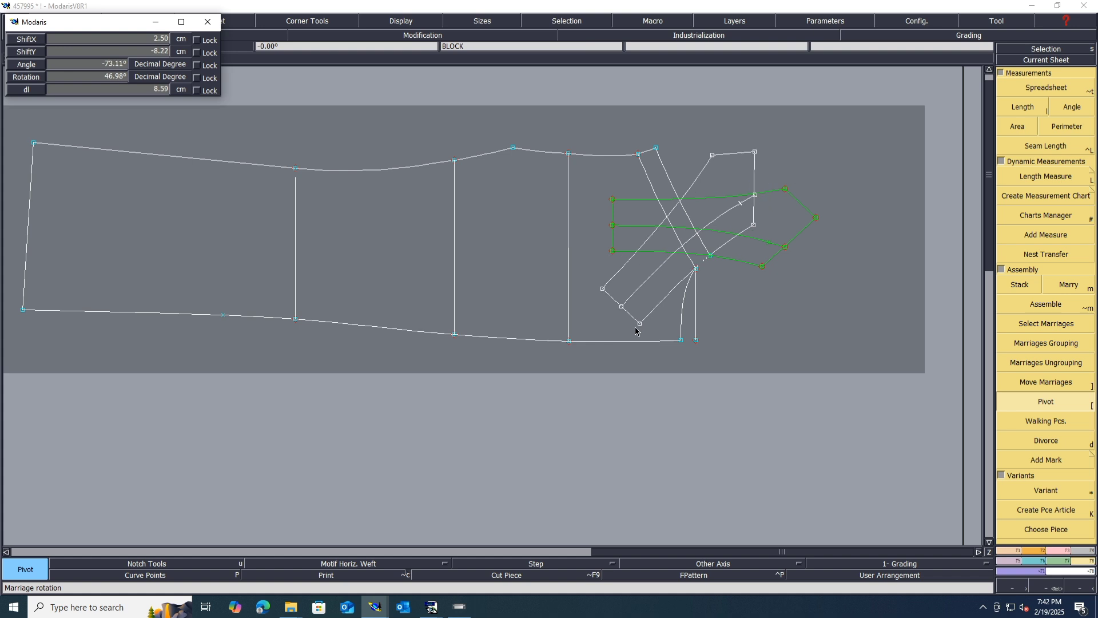
left_click(639, 324)
left_click(1055, 424)
left_click(710, 257)
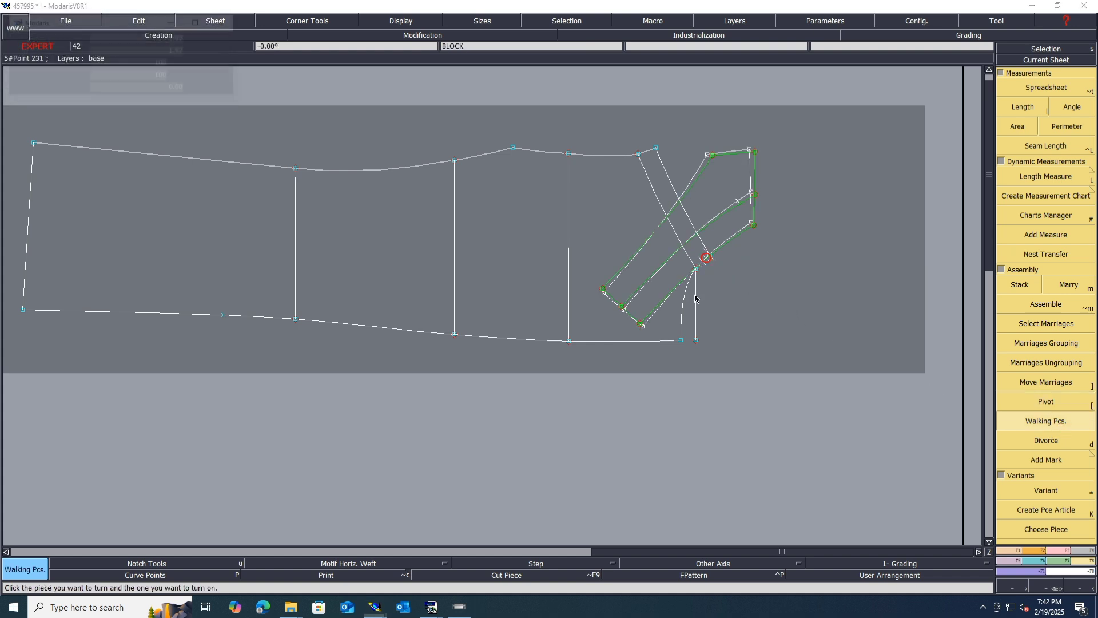
left_click(687, 343)
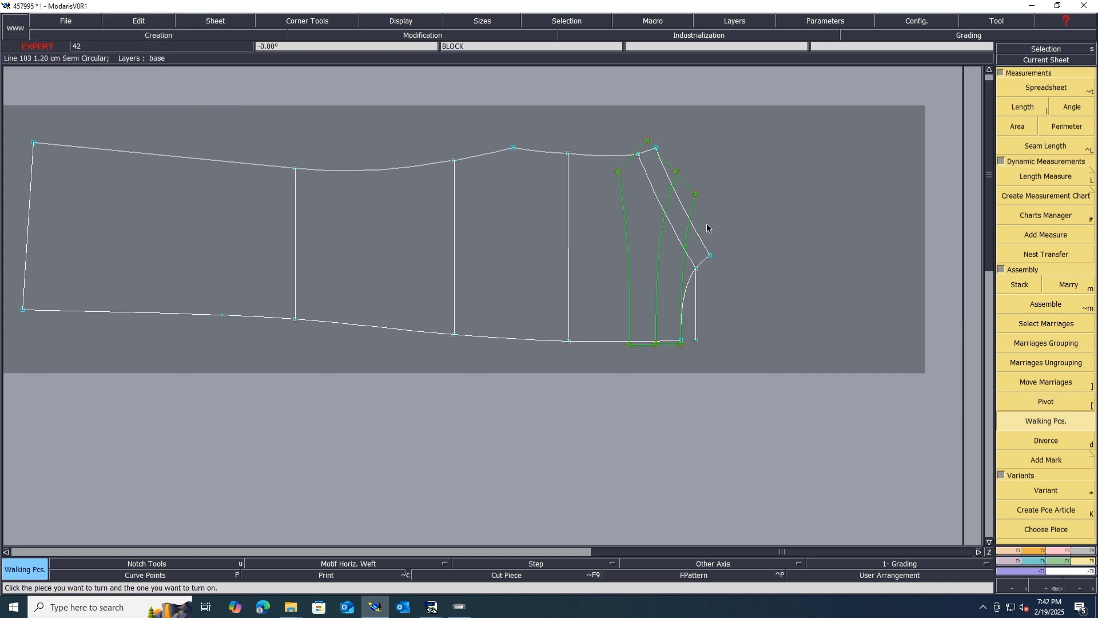
- Divorce the collar from the back block and automatically rearrange all the sheets
key("d")
left_click(687, 247)
key("j")
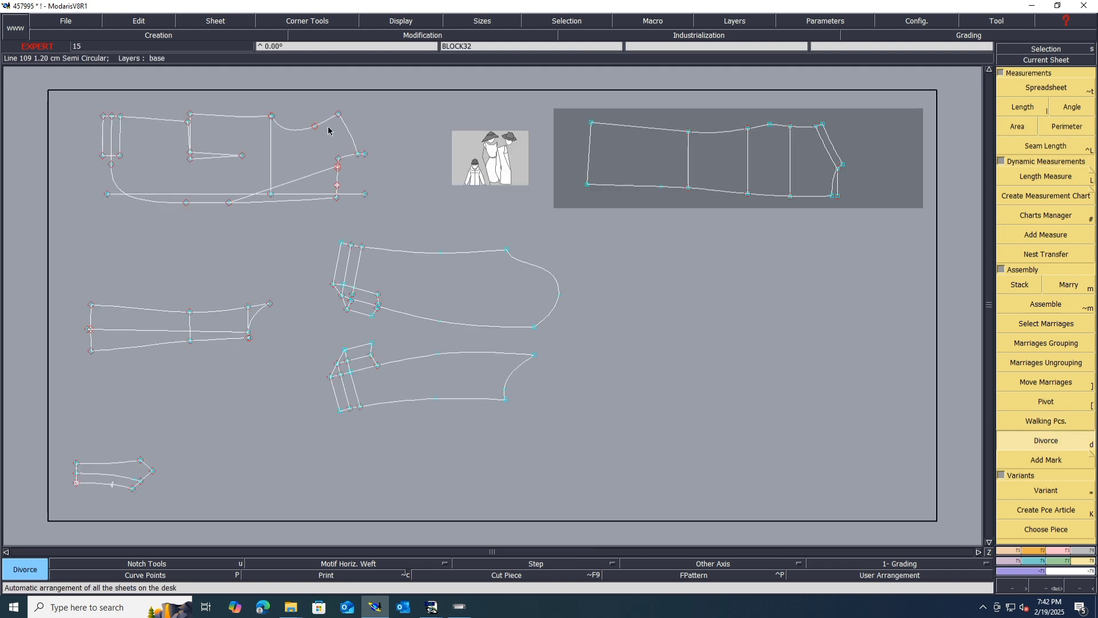
- Measure the front block from the lower mark to the neckline corner, and from that corner to the shoulder-neck point
scroll(316, 154, "up", 5)
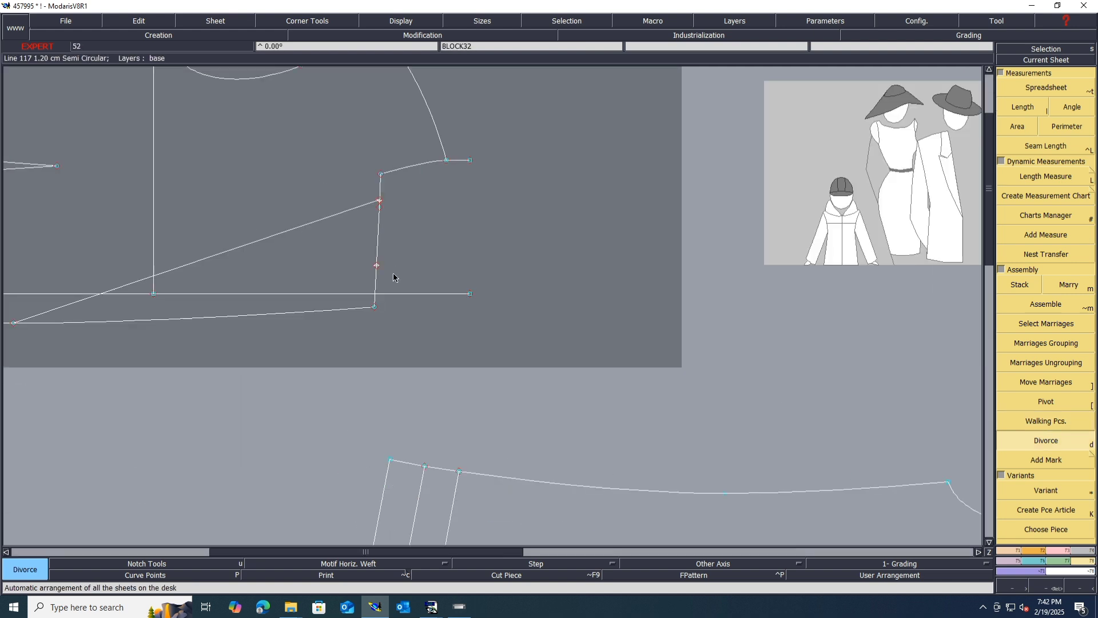
key("l")
left_click(376, 266)
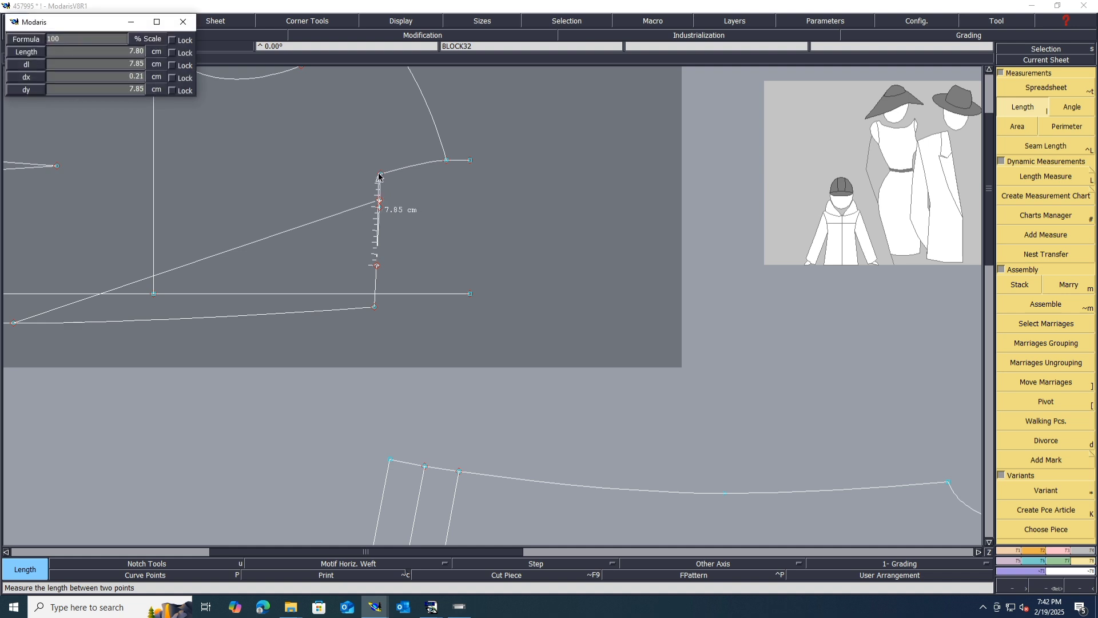
left_click(380, 175)
left_click(381, 175)
left_click(446, 160)
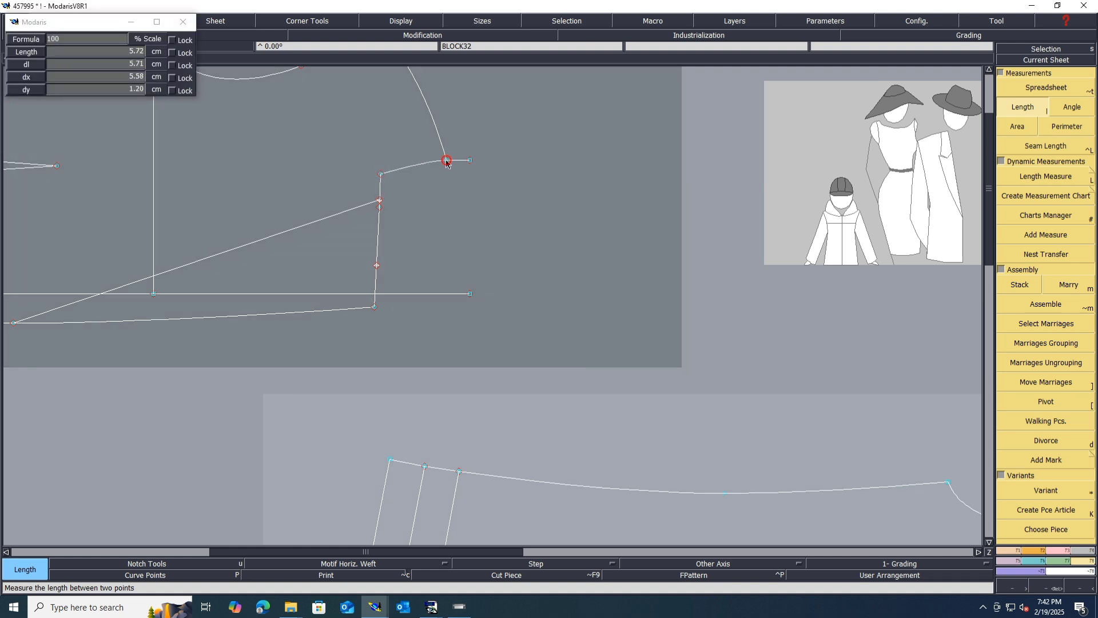
- Accumulate the two front neckline lengths in the measurement spreadsheet, then empty the table and close it
key("alt+t")
left_click(348, 297)
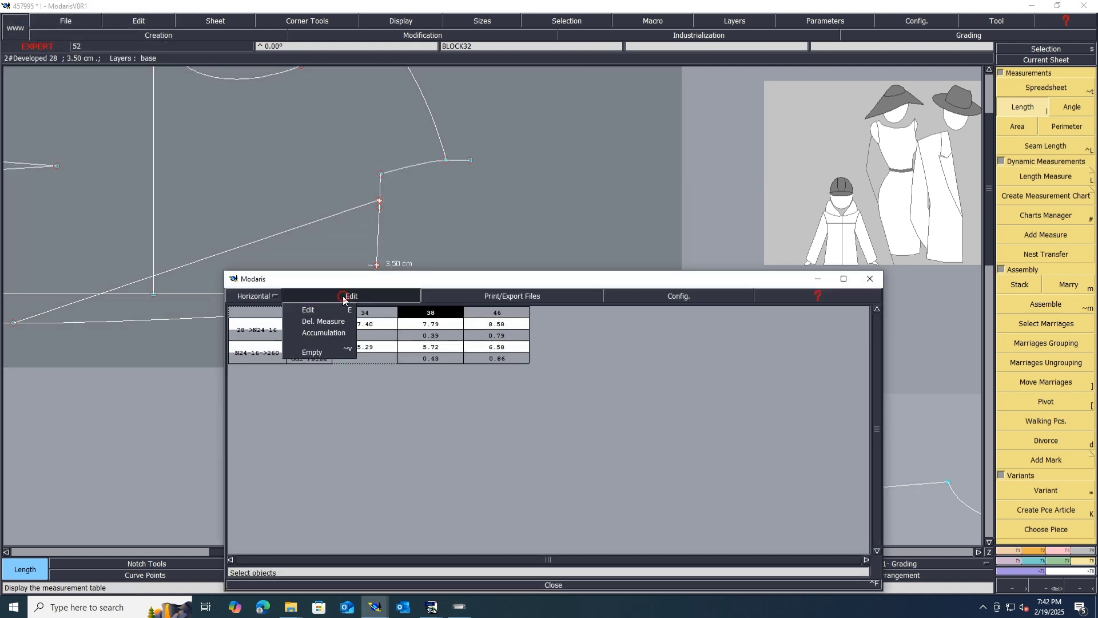
left_click(329, 334)
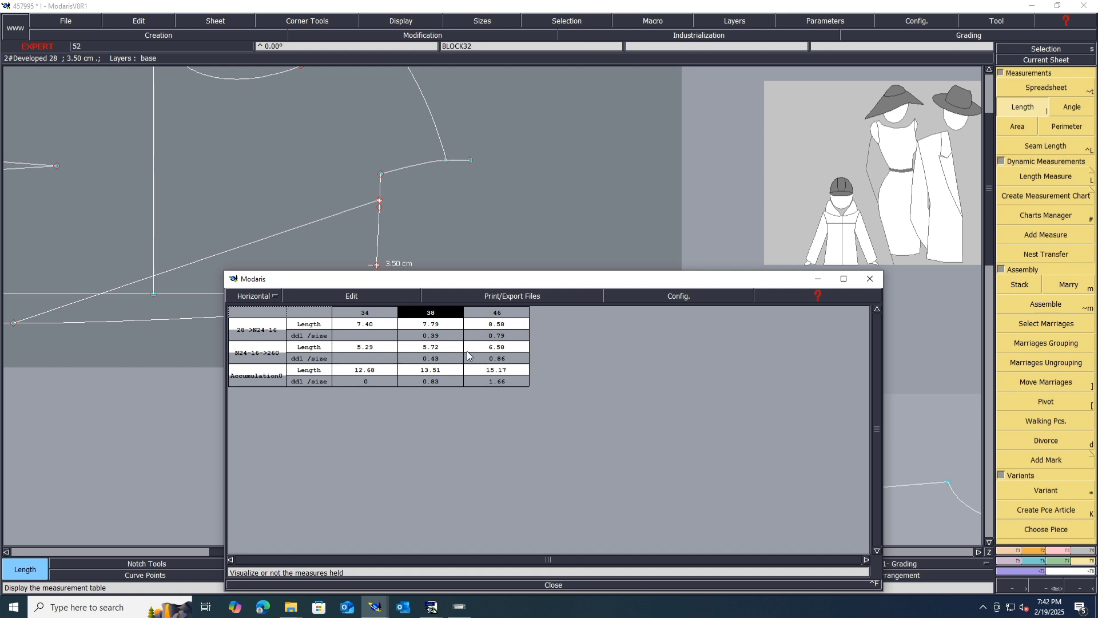
left_click(300, 299)
left_click(318, 349)
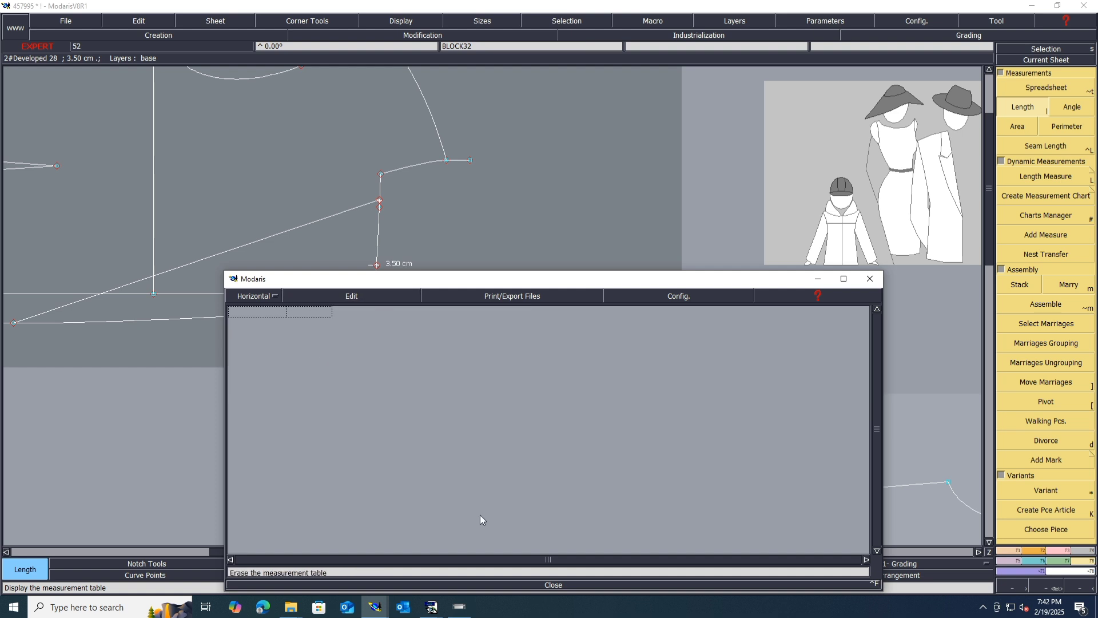
left_click(553, 585)
key("j")
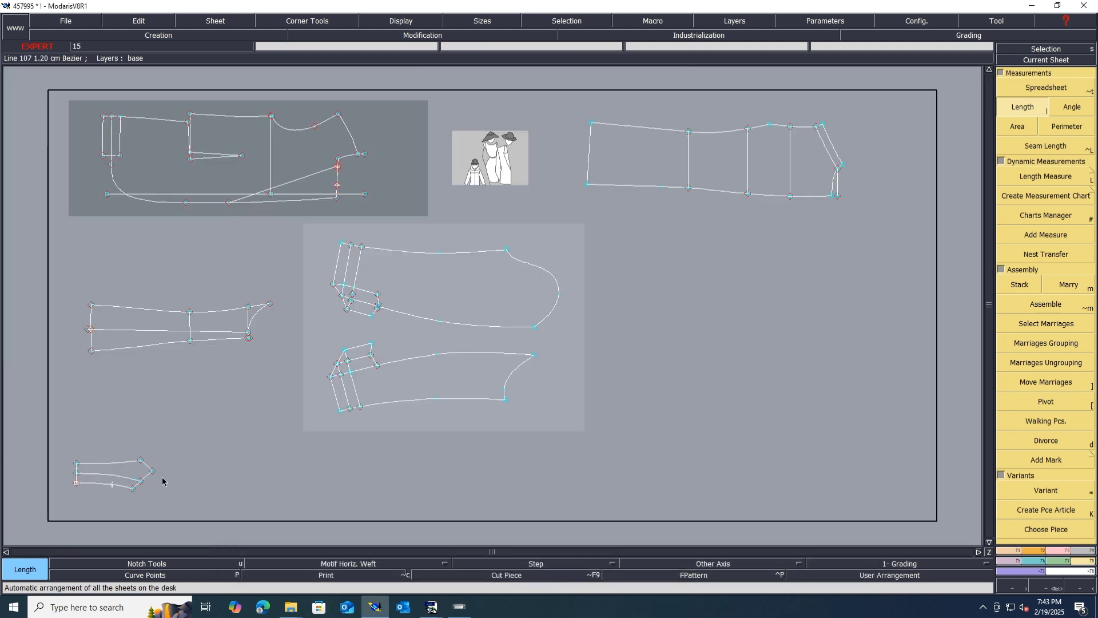
- Delete the 5.70 cm developed point on the collar's neck edge
scroll(89, 486, "up", 4)
scroll(89, 486, "up", 1)
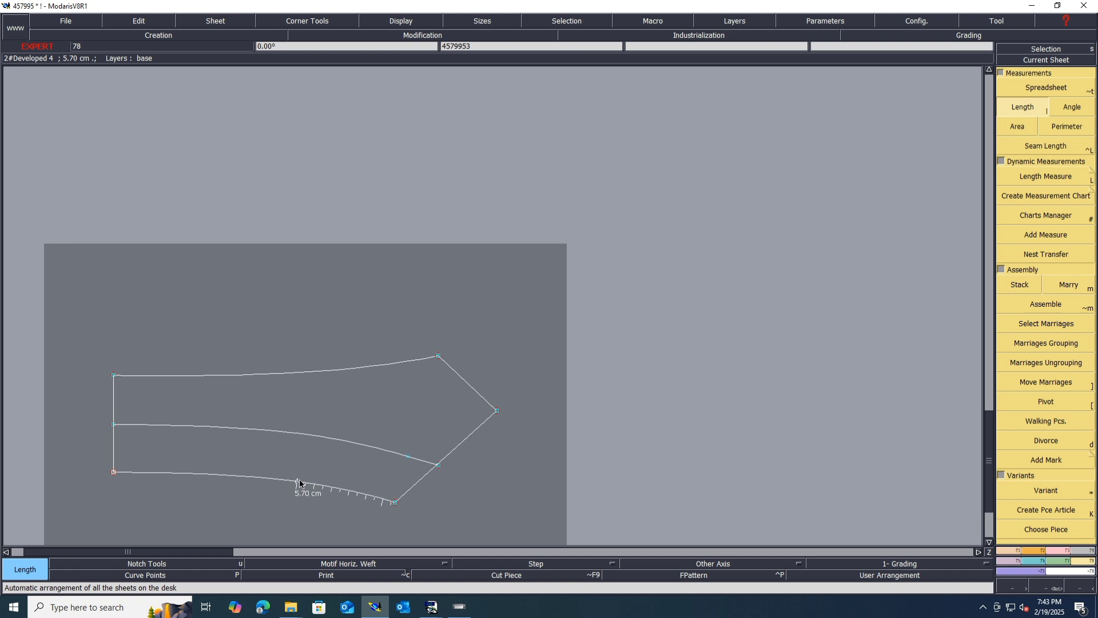
key("Delete")
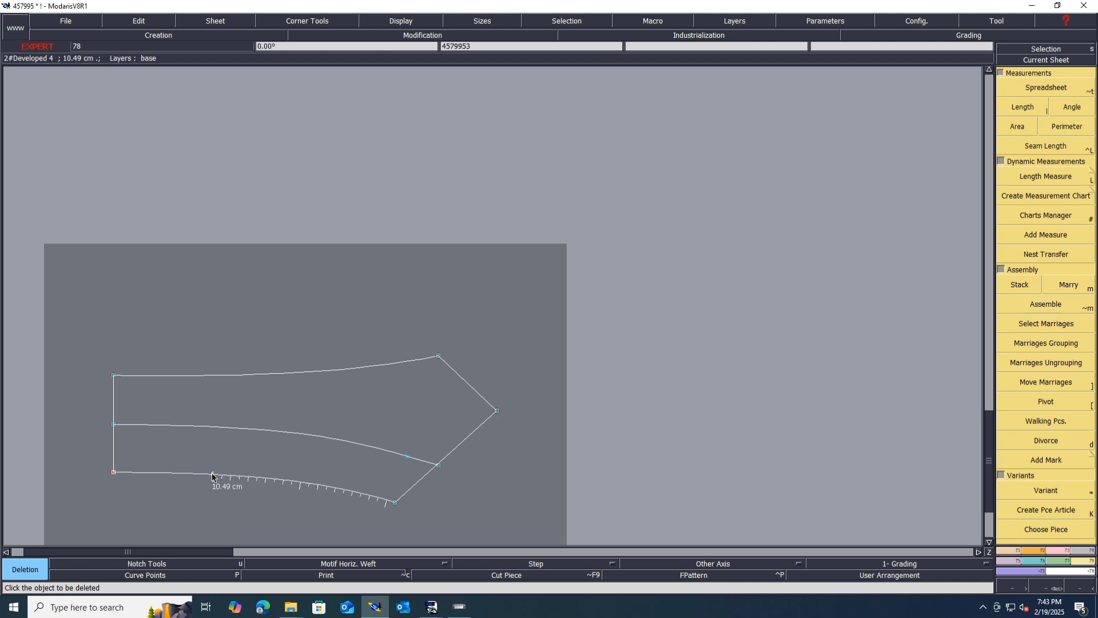
- Copy the collar geometry onto a new sheet below the sleeve pieces and delete the original collar sheet
scroll(298, 427, "down", 3)
key("c")
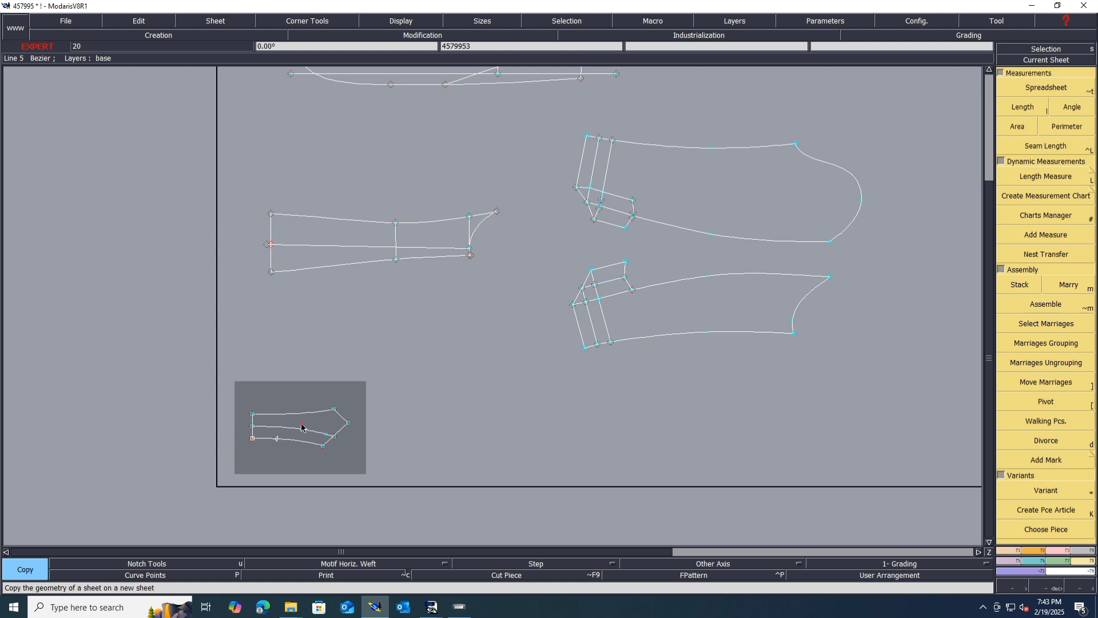
left_click(301, 427)
left_click(566, 454)
key("Delete")
left_click(281, 427)
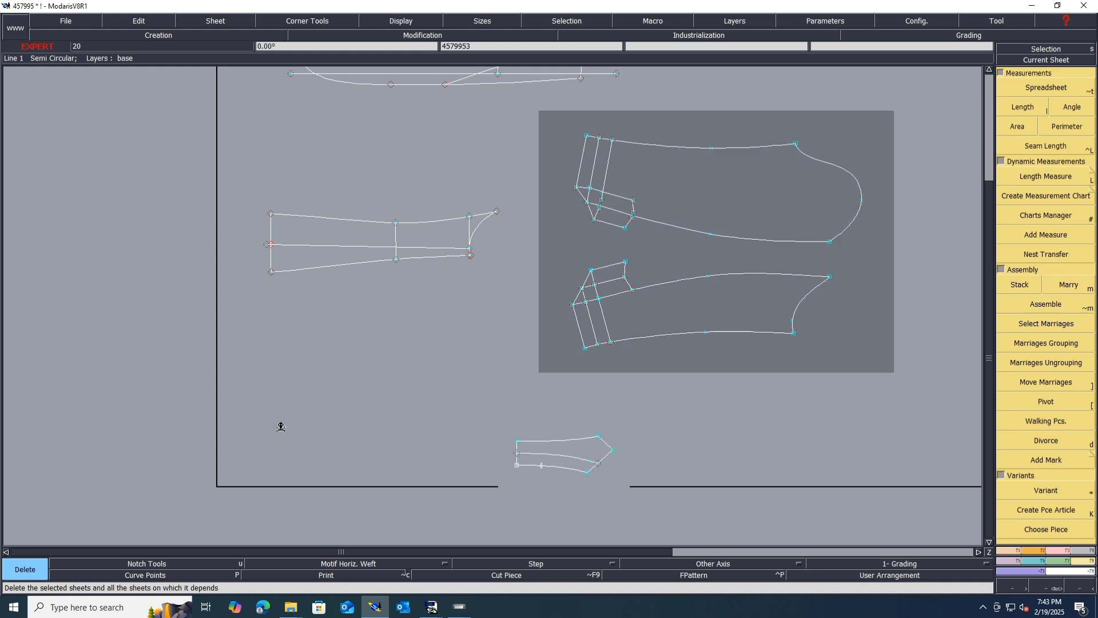
- Delete the 10.49 cm developed point from the copied collar's neck edge
key("Delete")
scroll(581, 479, "up", 2)
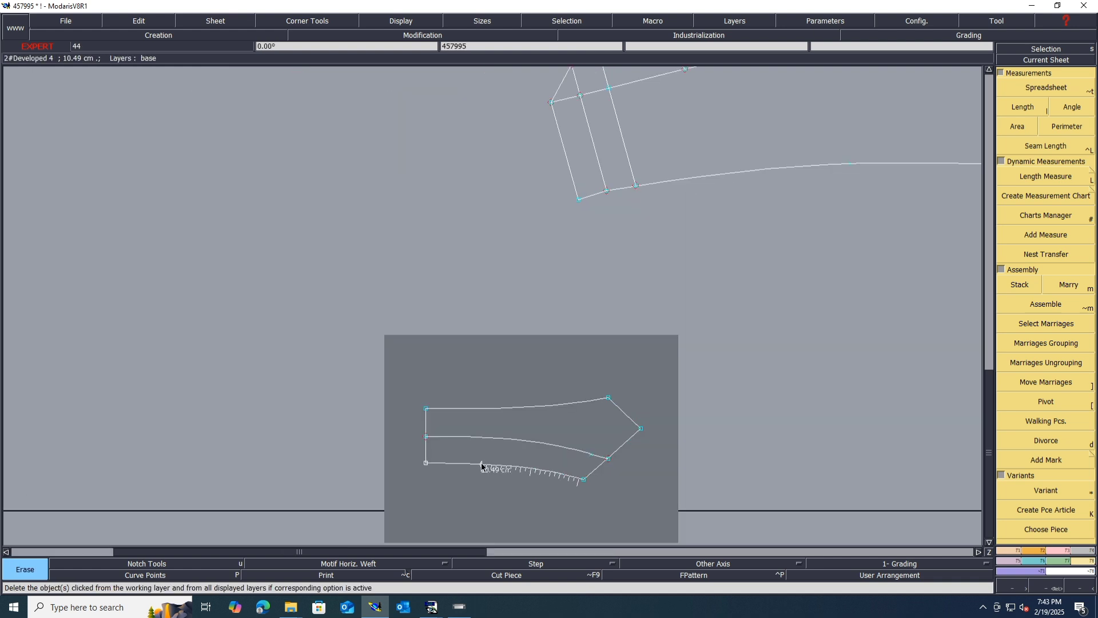
key("Delete")
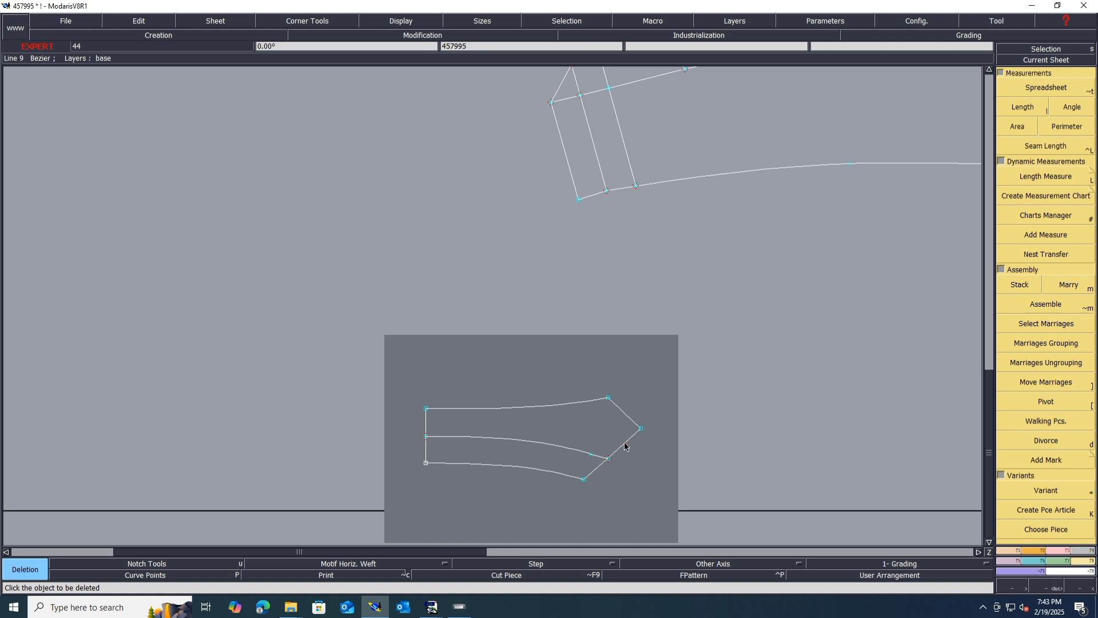
- Add a dynamic length measure to the collar's slanted front edge and a developed point 5.72 cm along the neck edge from the front corner
key("shift+l")
left_click(576, 515)
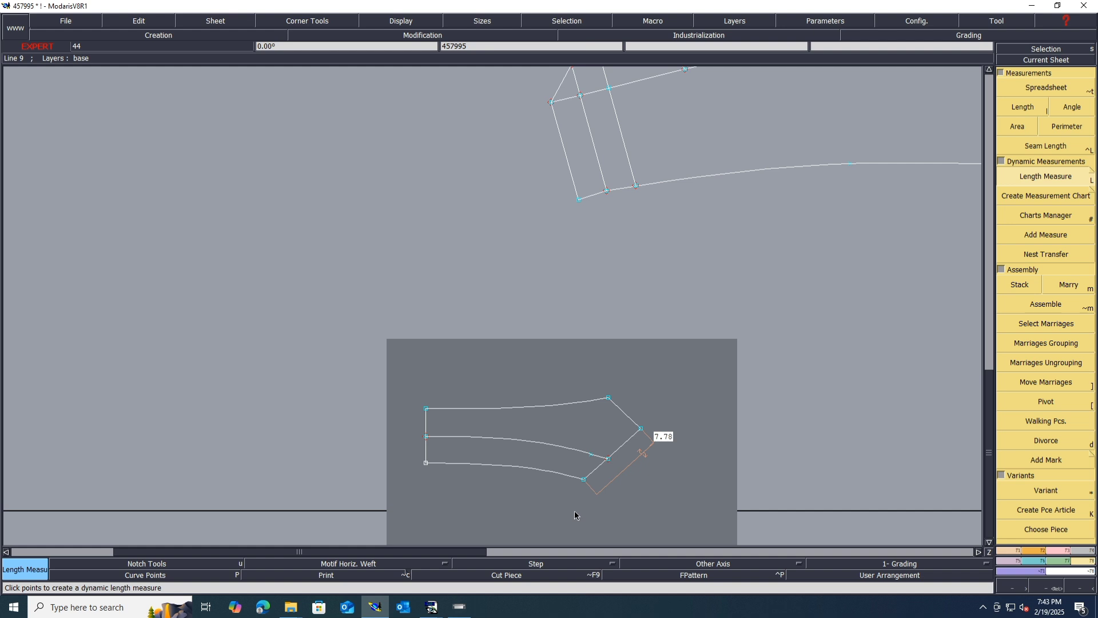
key("shift+d")
left_click(584, 479)
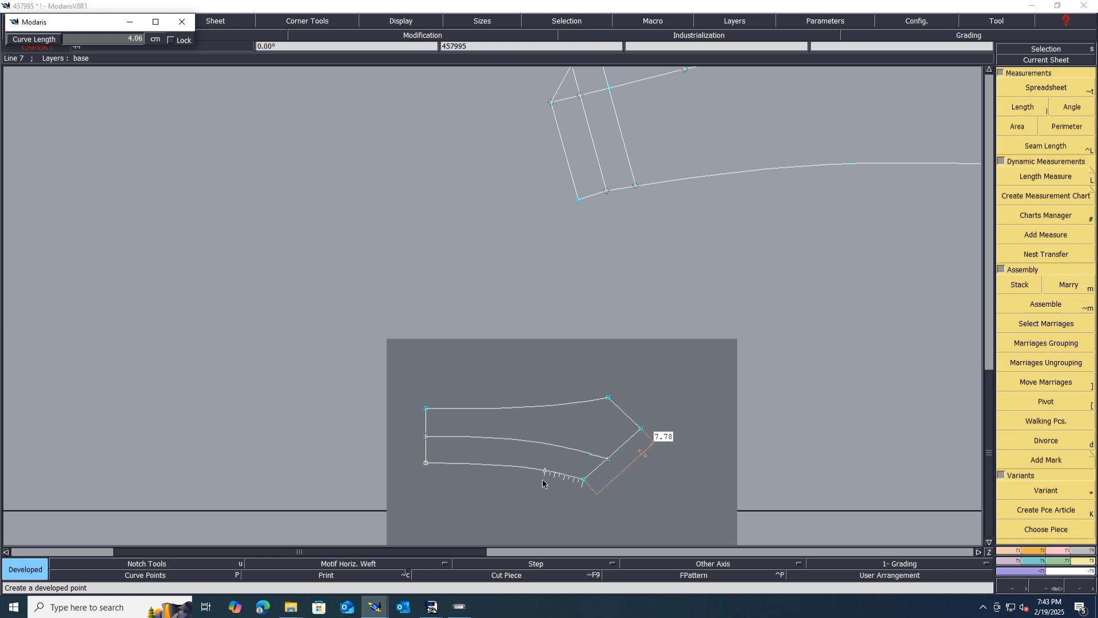
type("5.72")
key("Return")
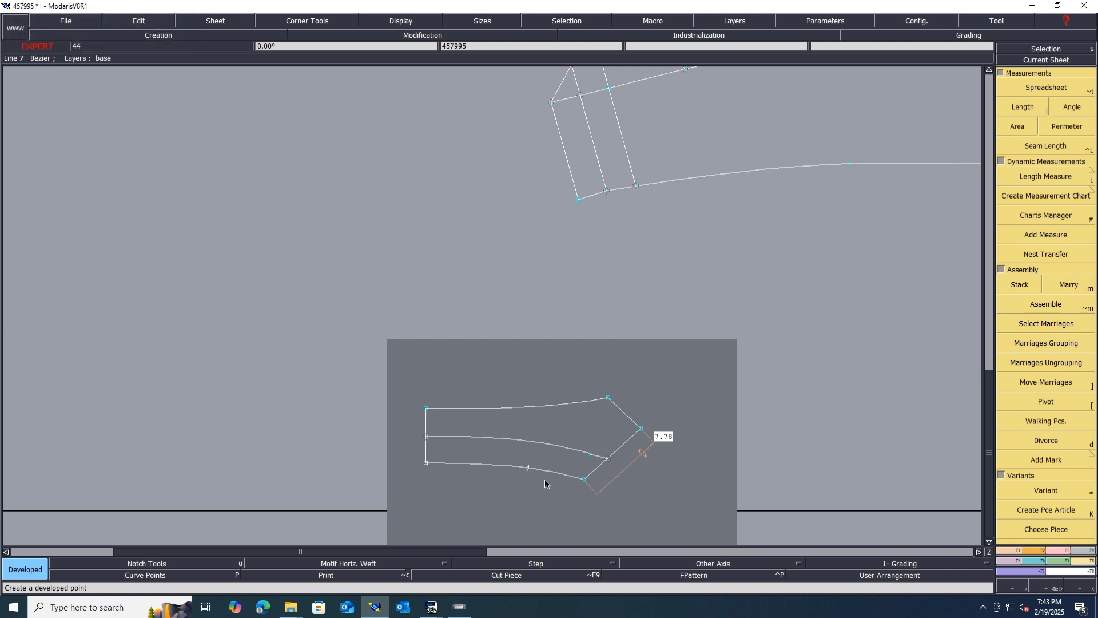
- Marry the copied collar's new developed point to the outer neck-shoulder point of the back block
key("m")
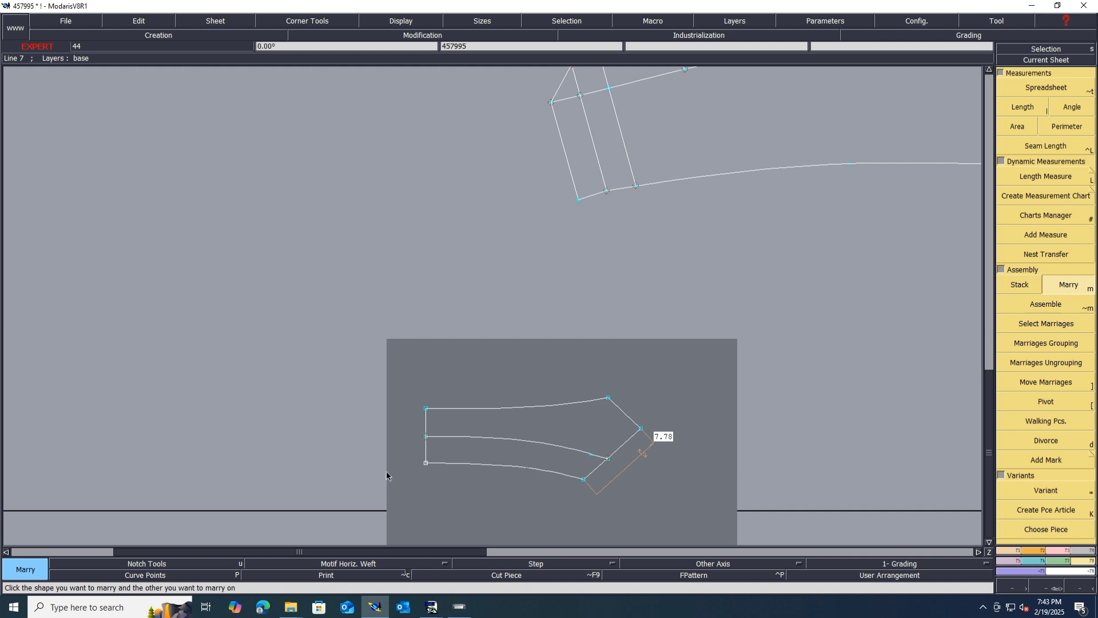
scroll(385, 476, "down", 3)
scroll(445, 210, "up", 4)
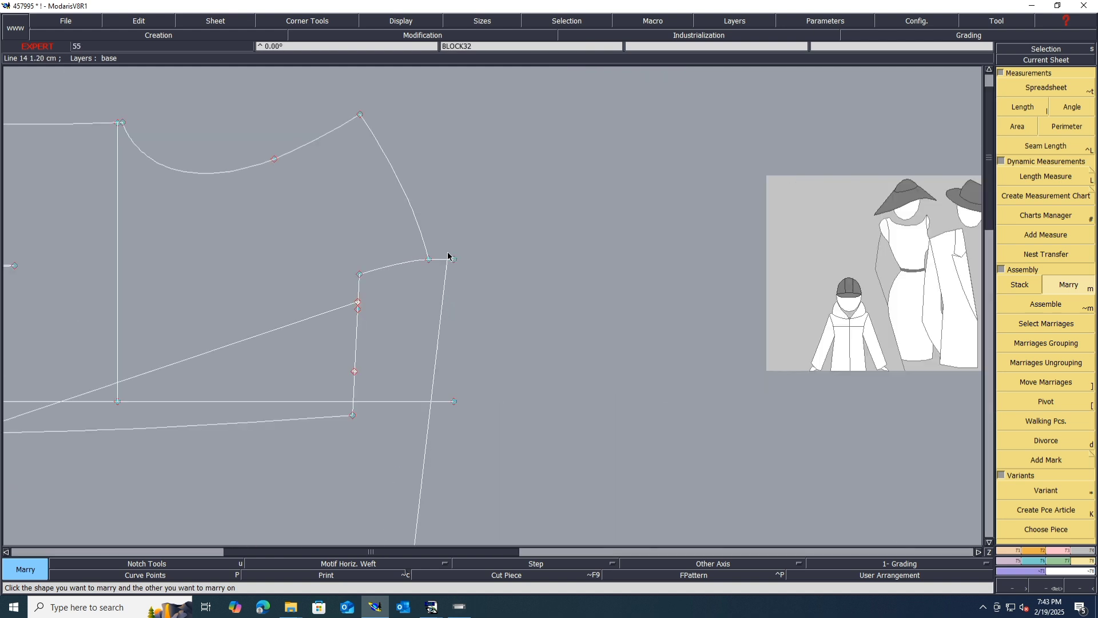
scroll(263, 295, "down", 1)
scroll(681, 311, "down", 3)
scroll(694, 294, "up", 2)
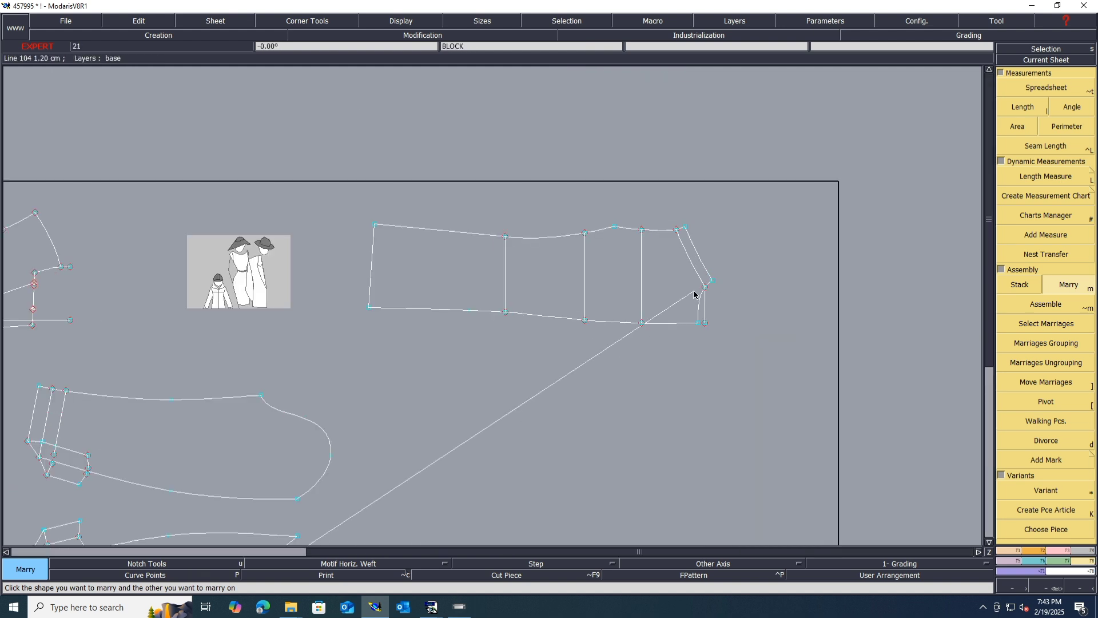
left_click(714, 283)
scroll(714, 283, "up", 2)
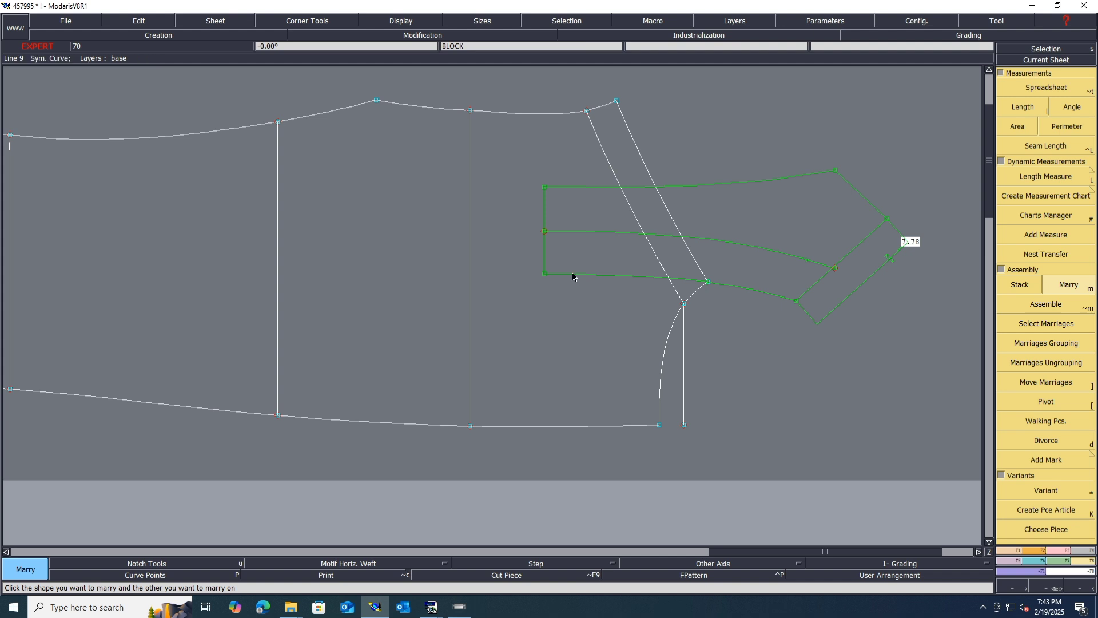
- Pivot the copied collar into line with the back neckline and walk its neck edge down to the centre back
key("[")
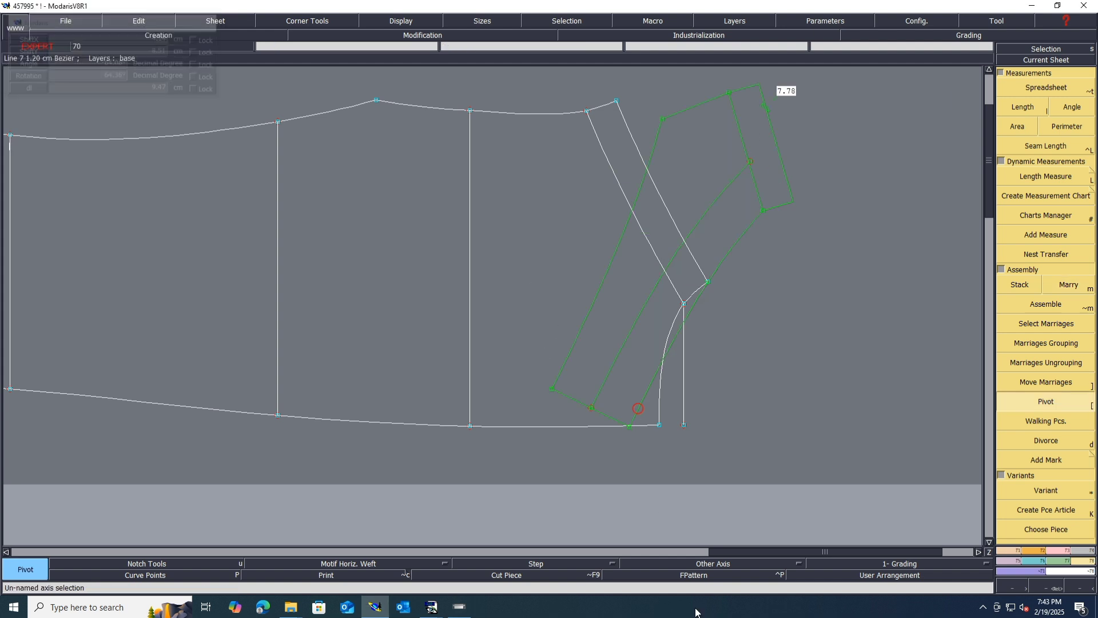
left_click(627, 415)
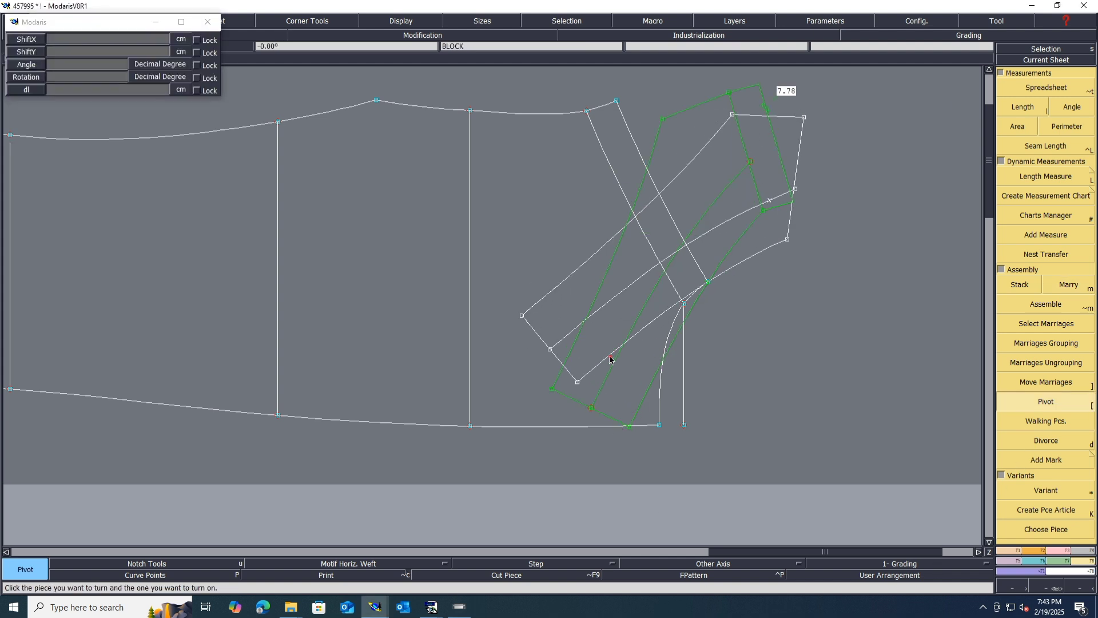
left_click(610, 358)
left_click(1077, 422)
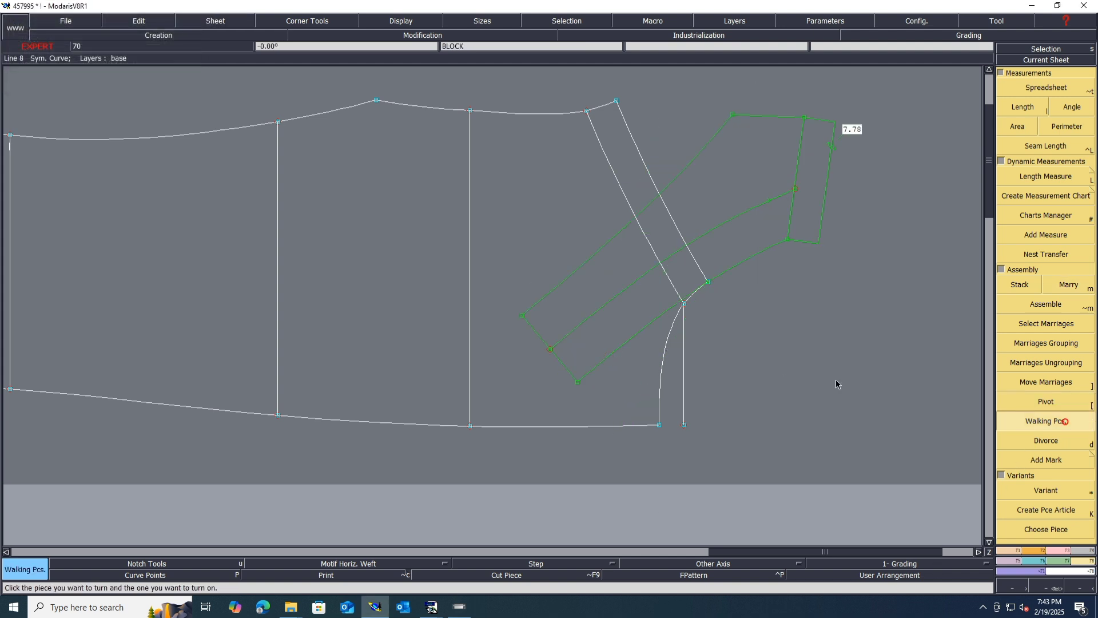
left_click(701, 290)
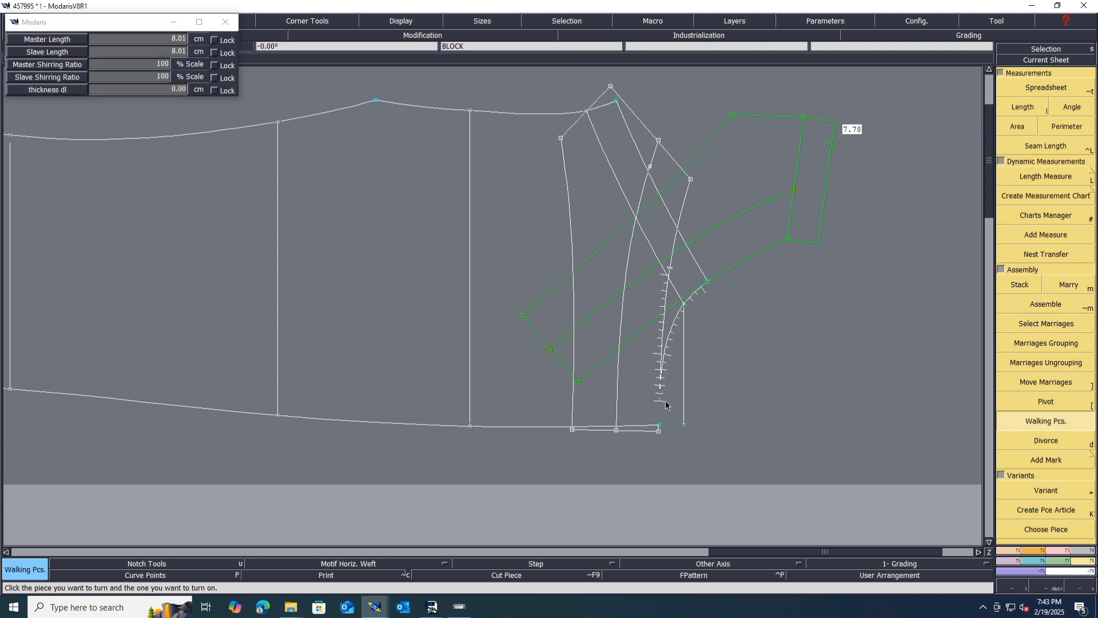
left_click(666, 405)
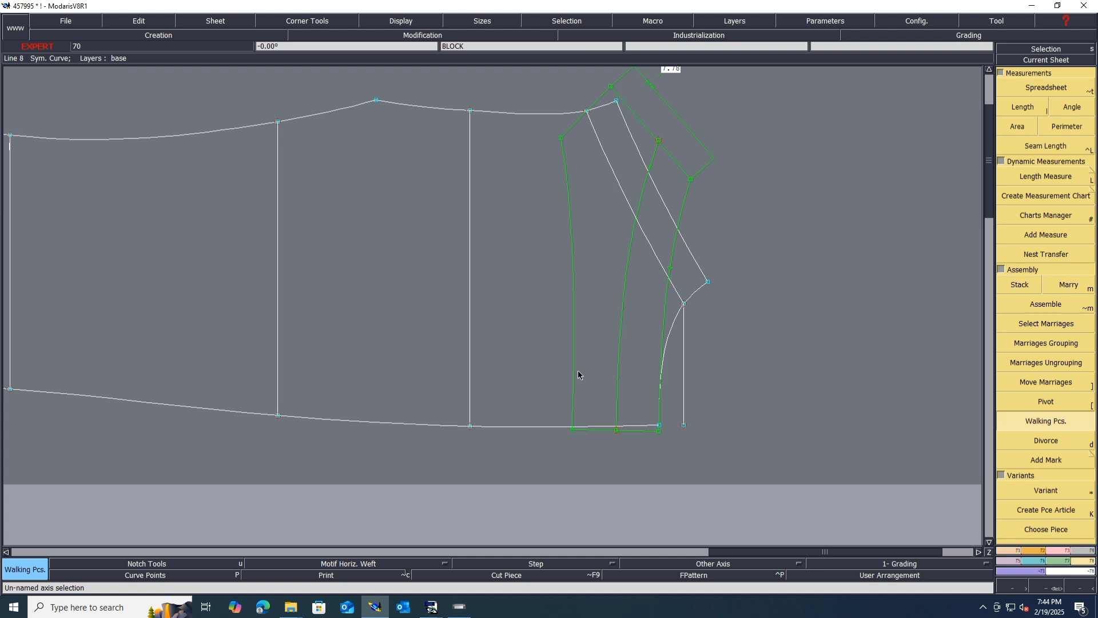
scroll(592, 394, "up", 5)
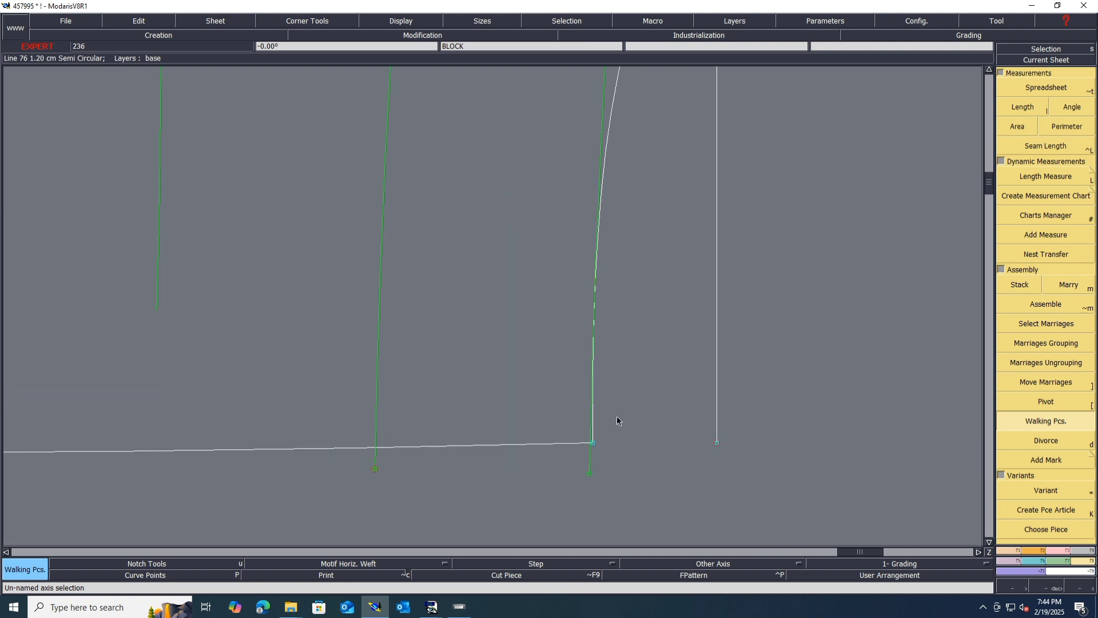
- Measure the length between the back neckline's centre-back point and the walked collar's end point, and empty the measurement table
key("l")
left_click(592, 443)
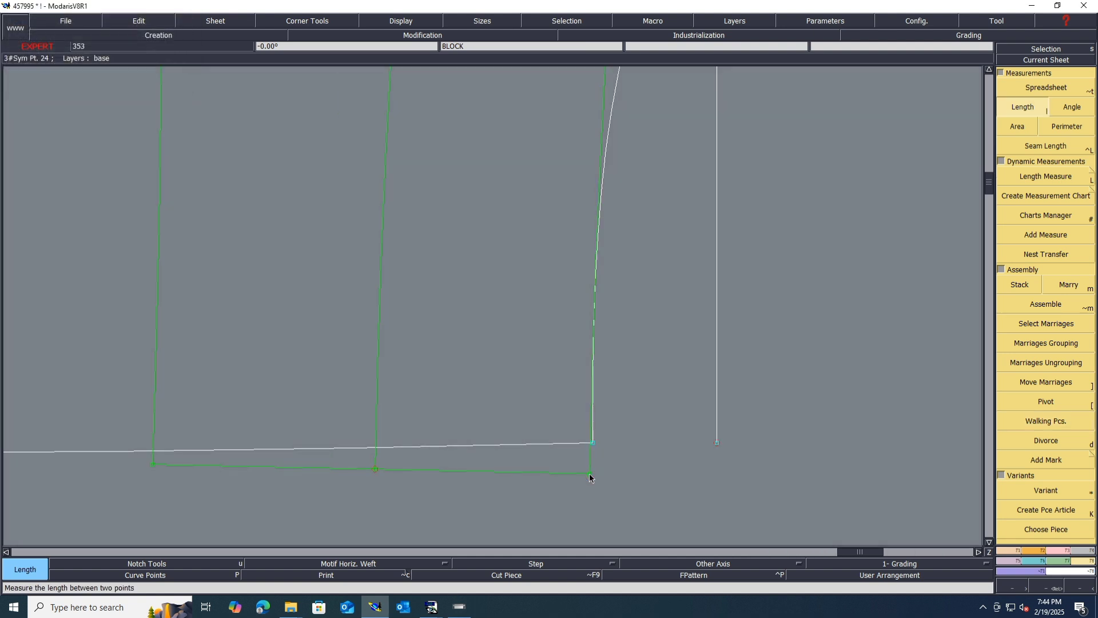
left_click(589, 474)
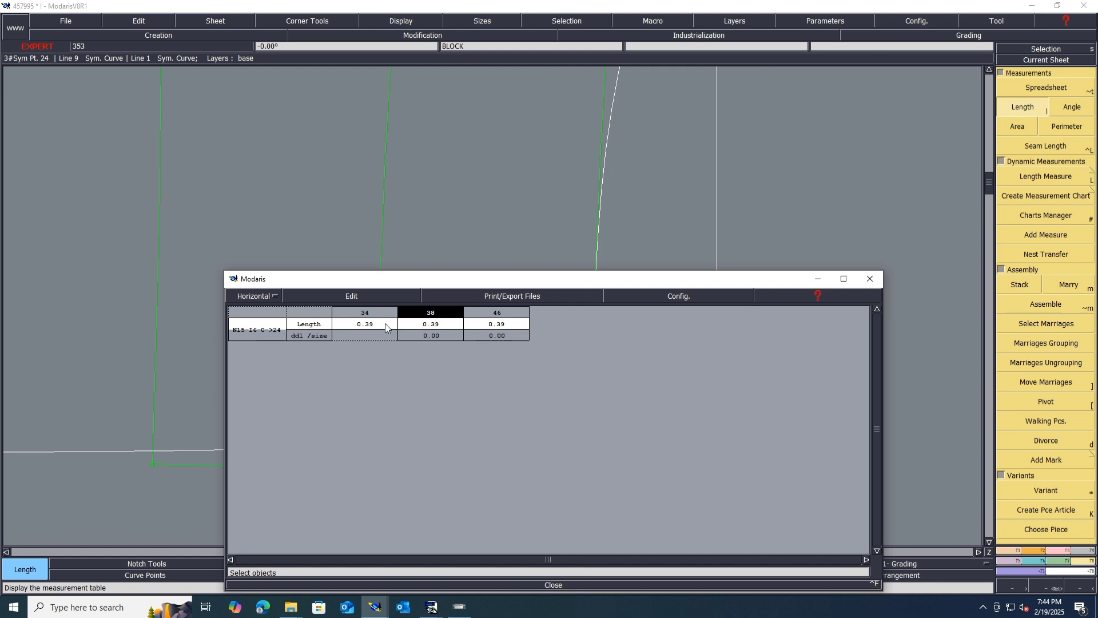
left_click(348, 299)
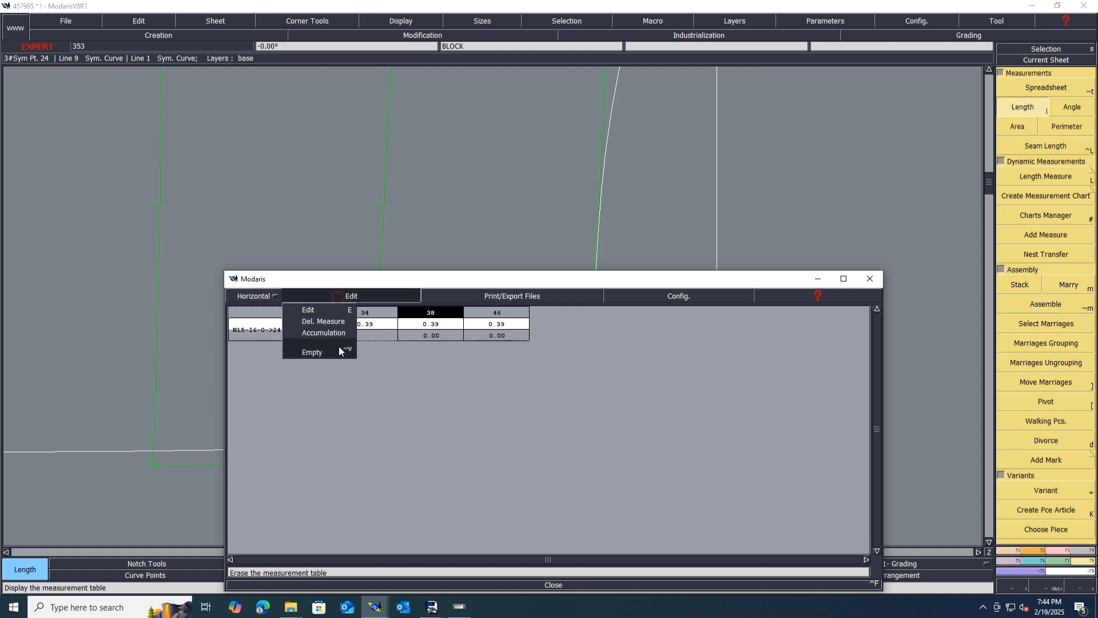
left_click(339, 347)
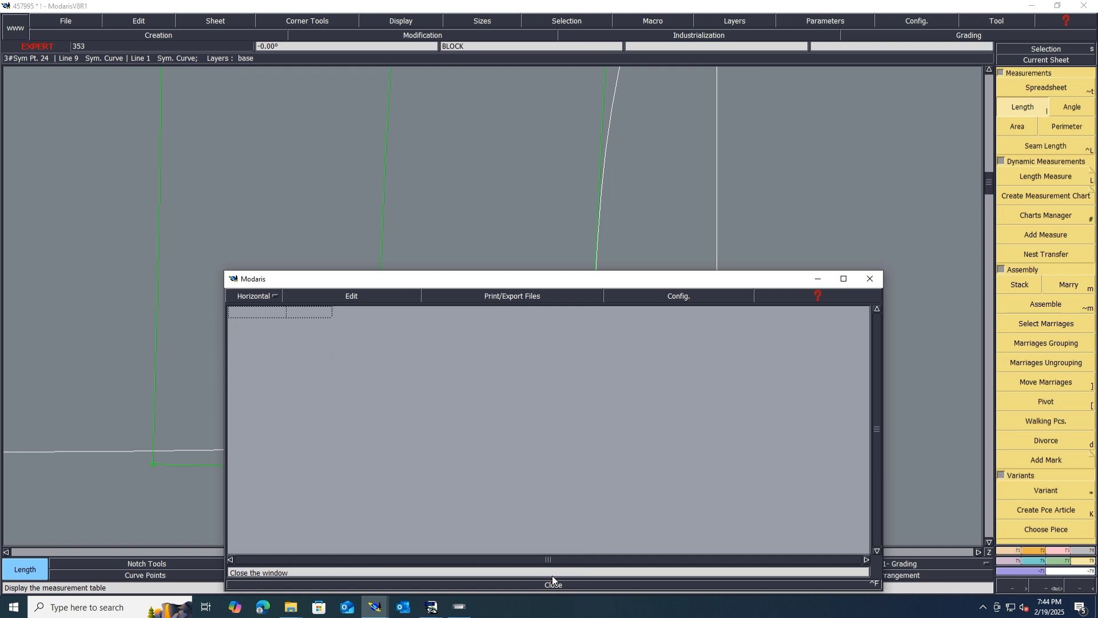
left_click(553, 580)
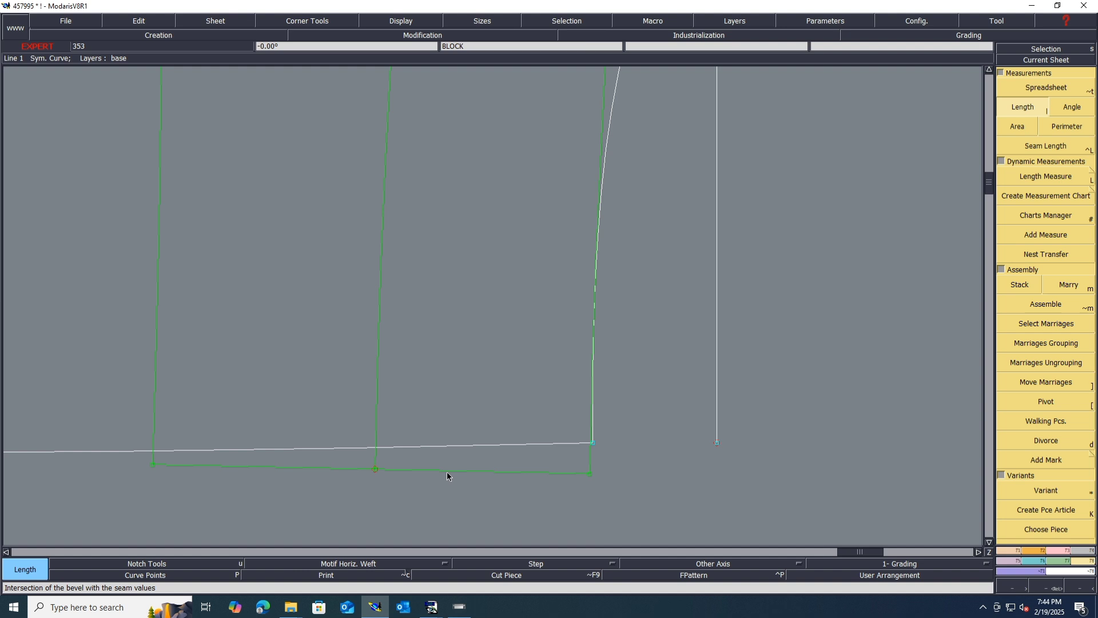
- Divorce the collar from the back block and rearrange all the sheets
key("d")
key("j")
scroll(71, 505, "up", 5)
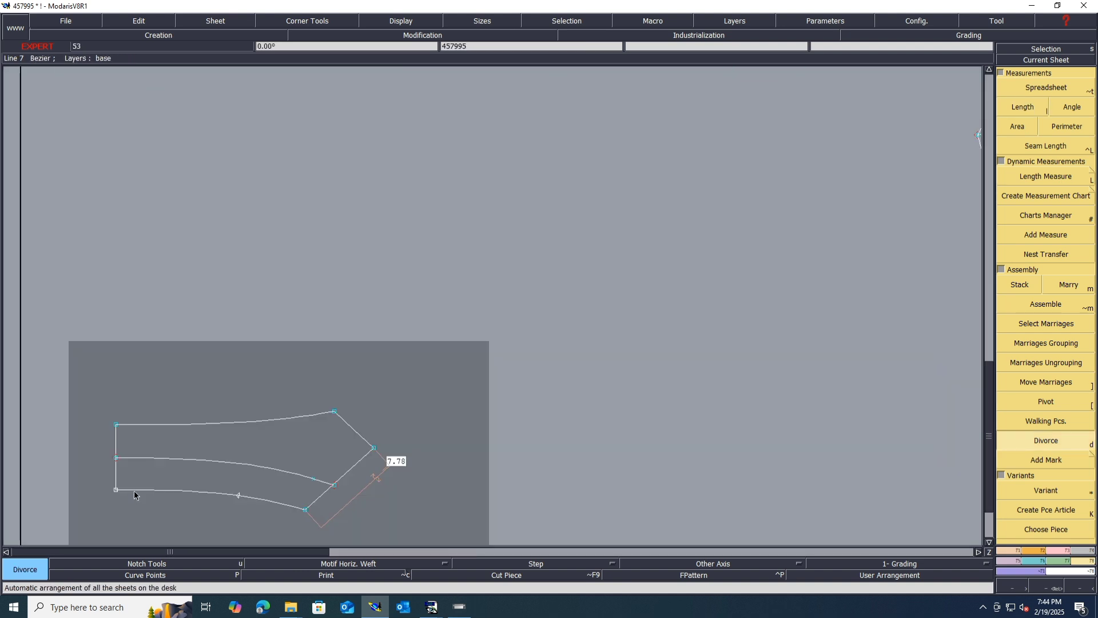
- Move the collar's centre-back edge points inward by 0.40 cm in X and 0.00 cm in Y, and save the model
left_click(1055, 549)
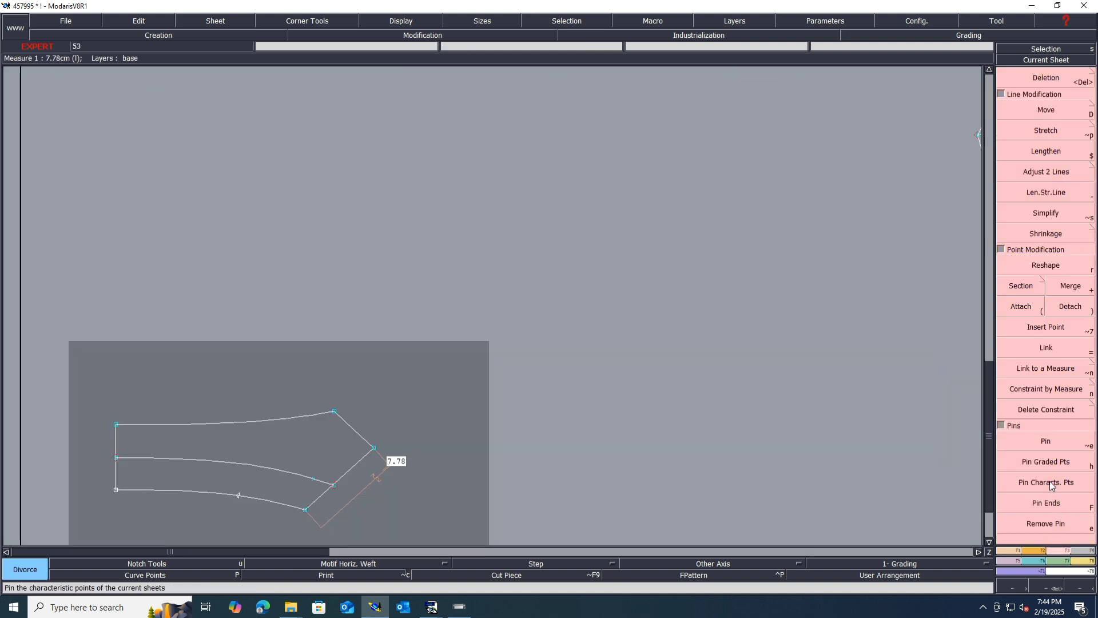
left_click(1061, 111)
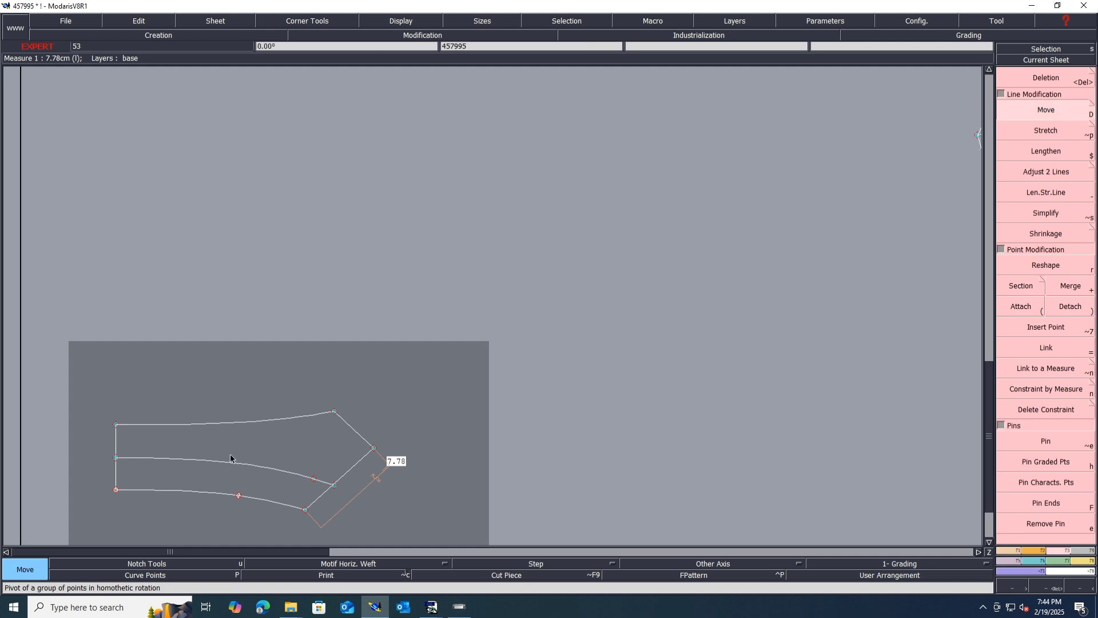
left_click_drag(128, 379, 93, 502)
left_click(115, 489)
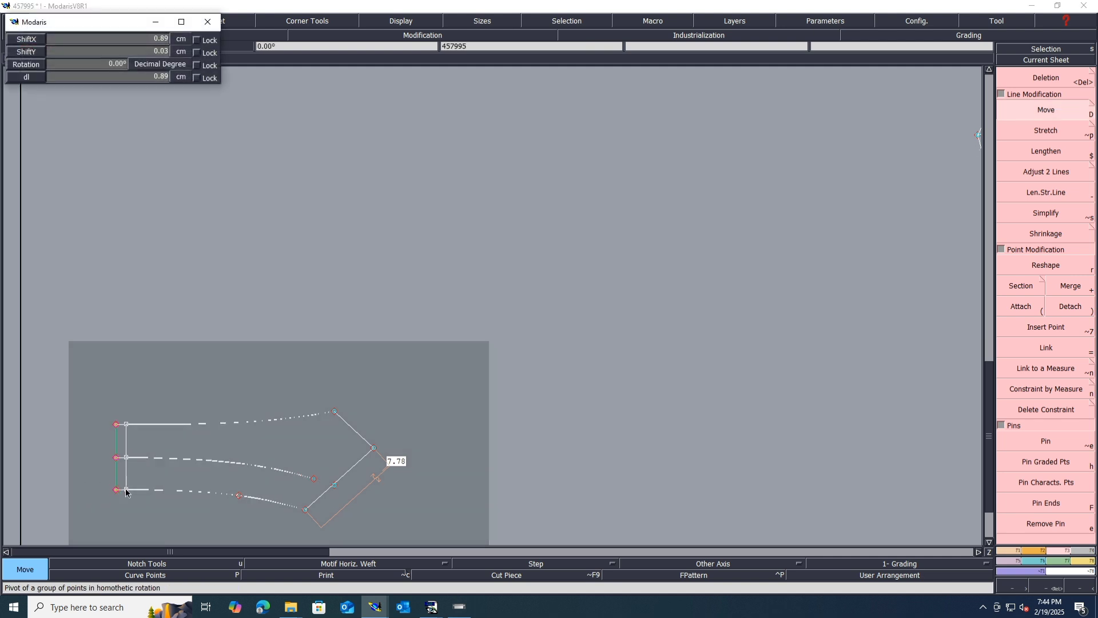
key("Down")
type(".4")
key("Down")
type("0")
key("Return")
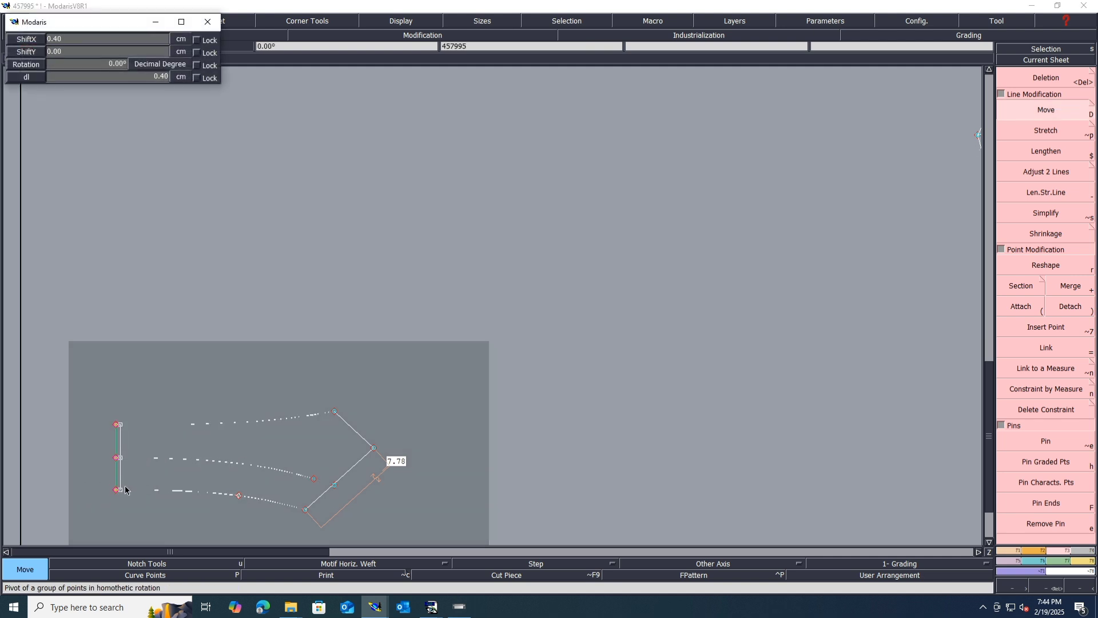
key("ctrl+s")
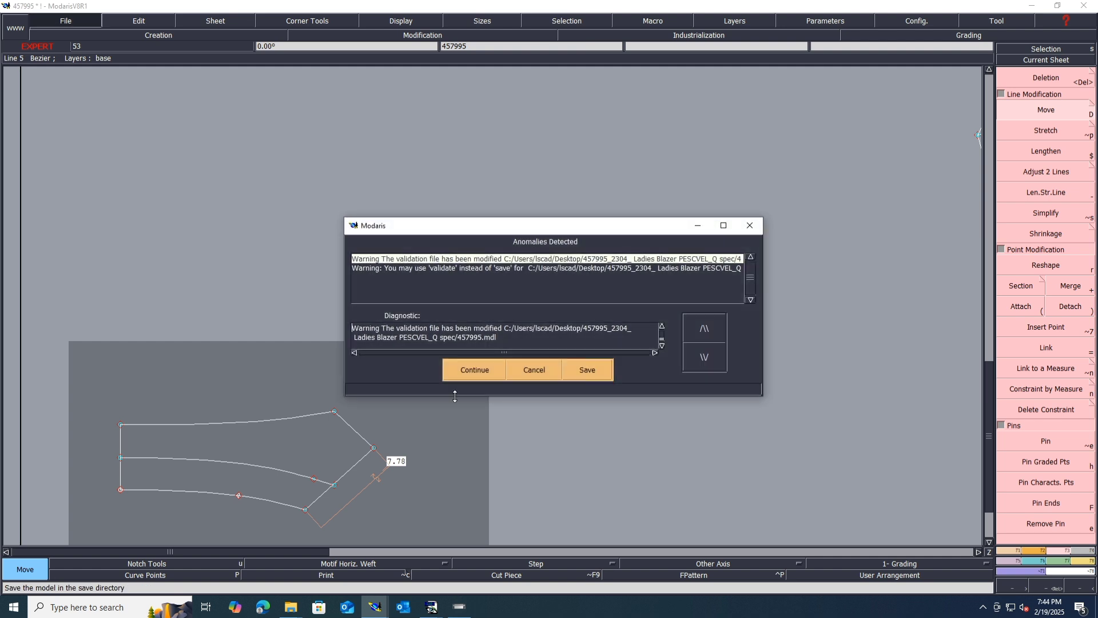
left_click(474, 369)
- Marry the collar's 5.72 cm developed point to the outer neck-shoulder point of the back block
key("m")
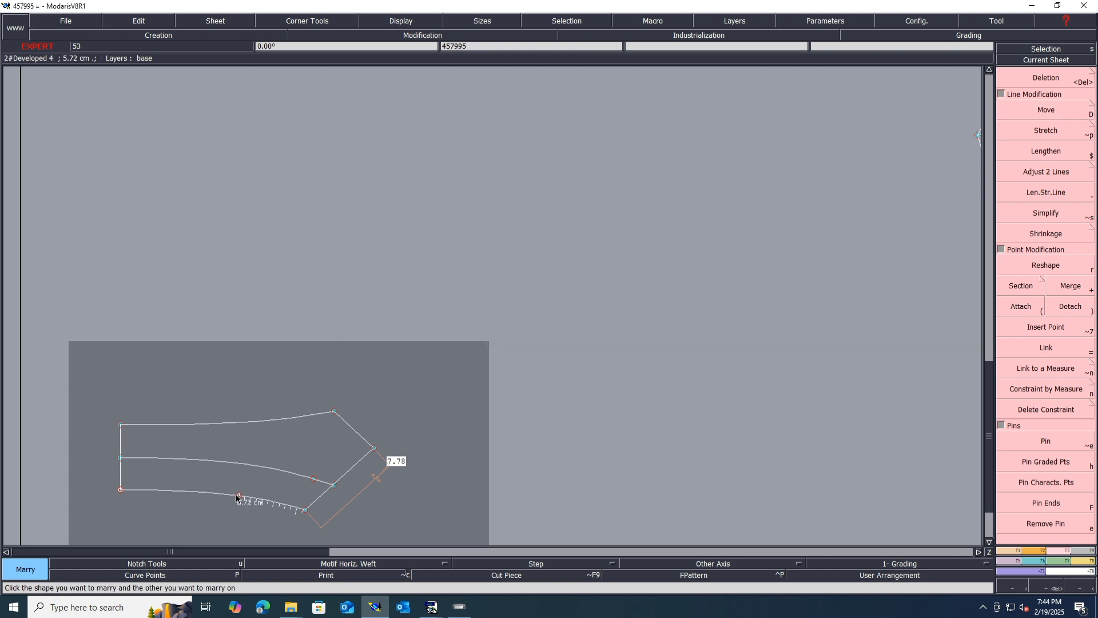
left_click(236, 498)
scroll(190, 509, "down", 4)
scroll(875, 247, "up", 4)
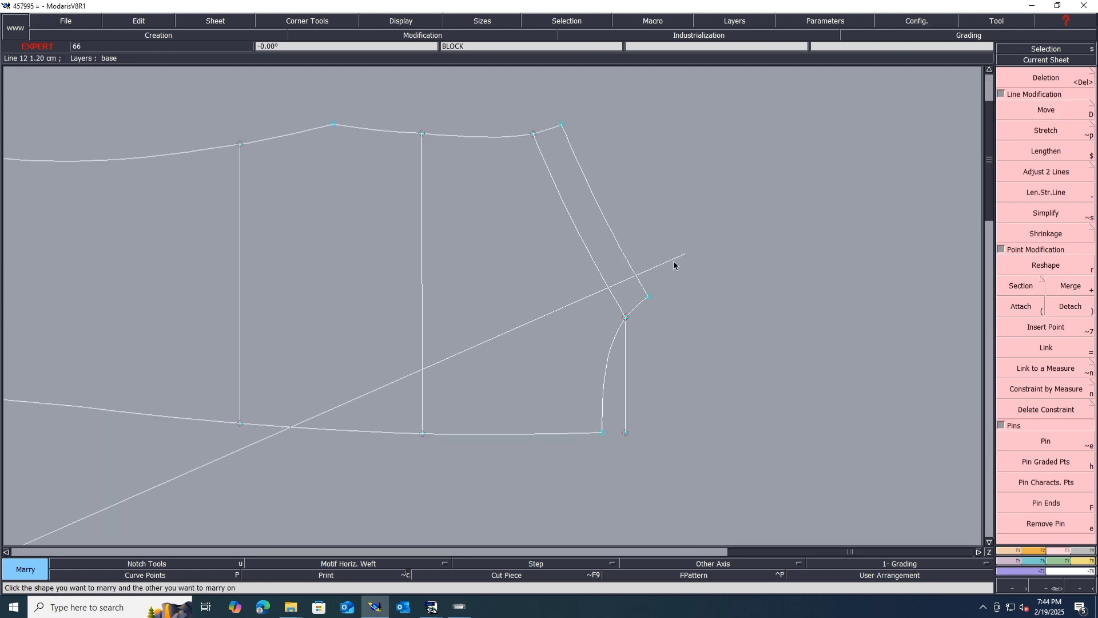
left_click(647, 297)
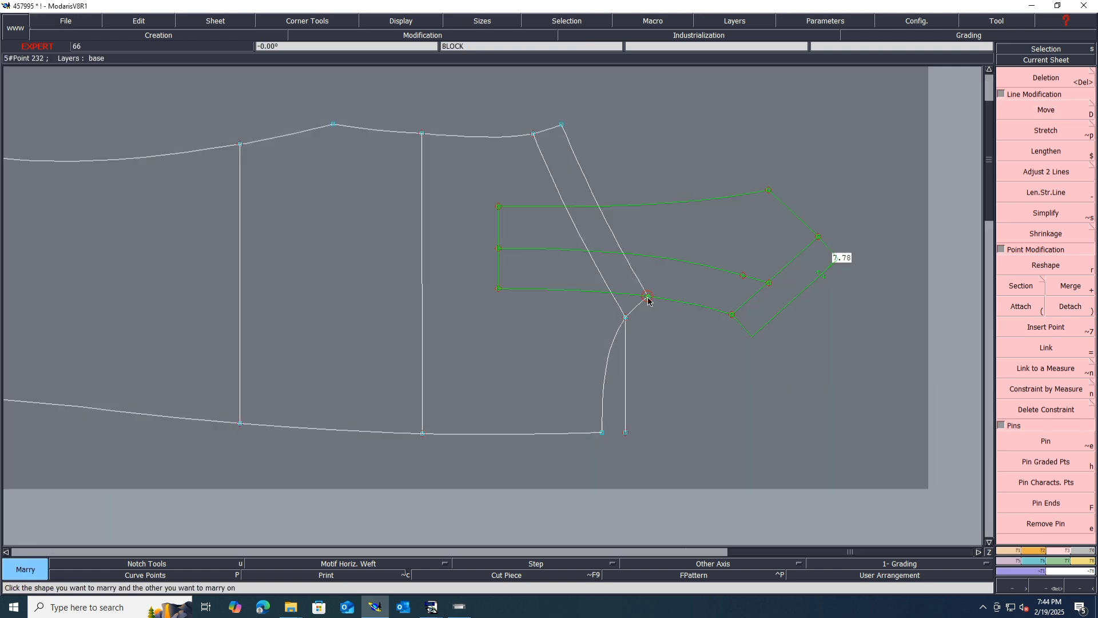
- Pivot and walk the shortened collar along the back neckline to the centre back, separate the pieces again and save the model
left_click(496, 291)
left_click(534, 408)
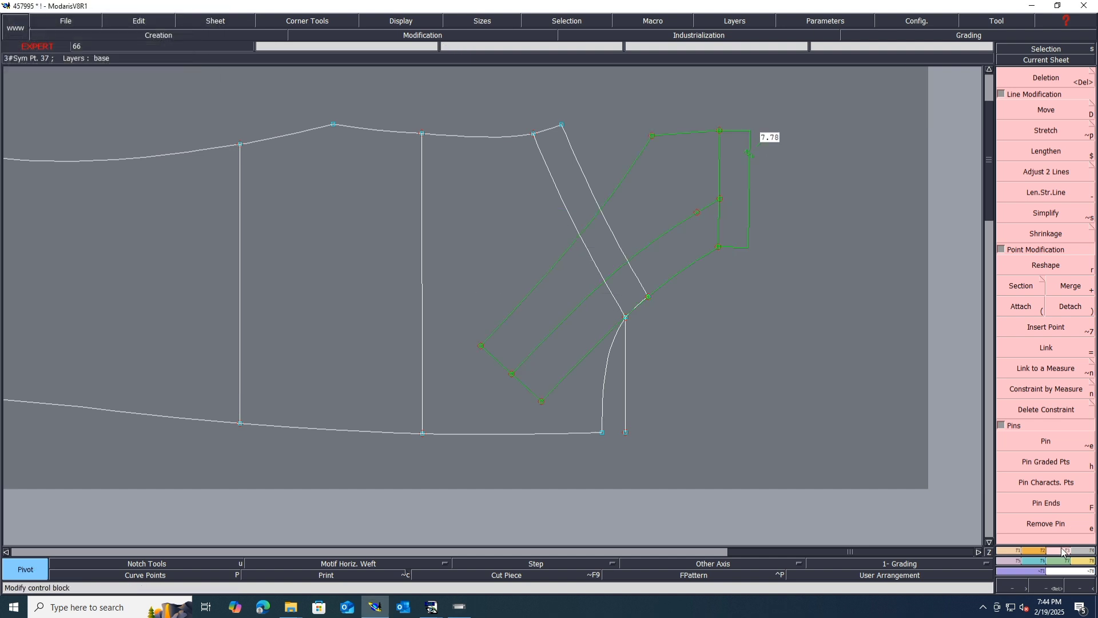
left_click(1081, 560)
left_click(1057, 420)
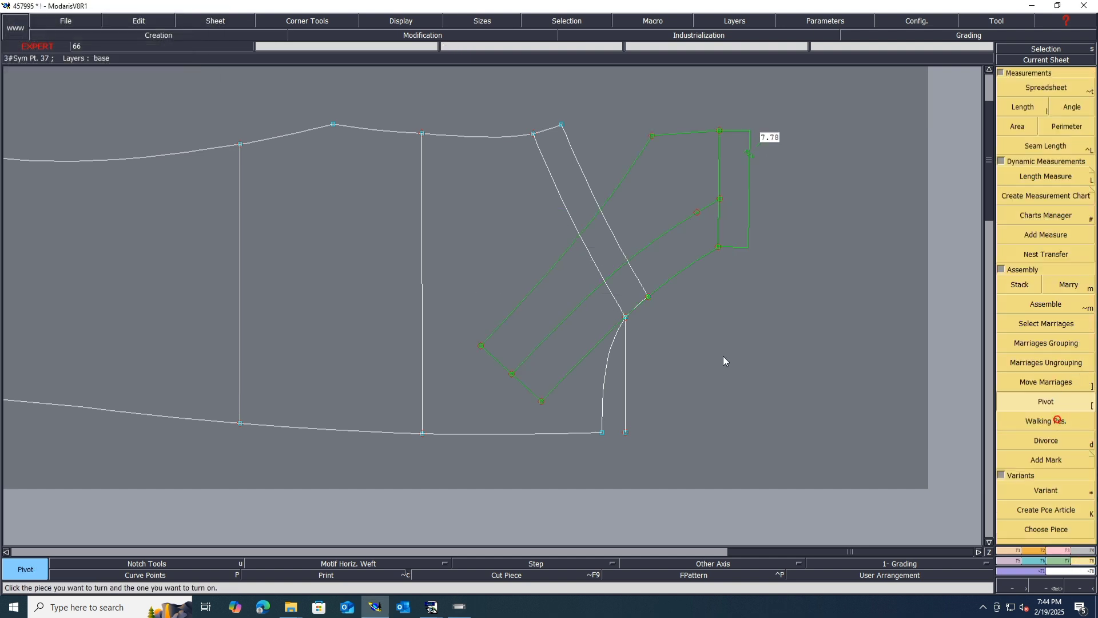
left_click(640, 302)
left_click(603, 433)
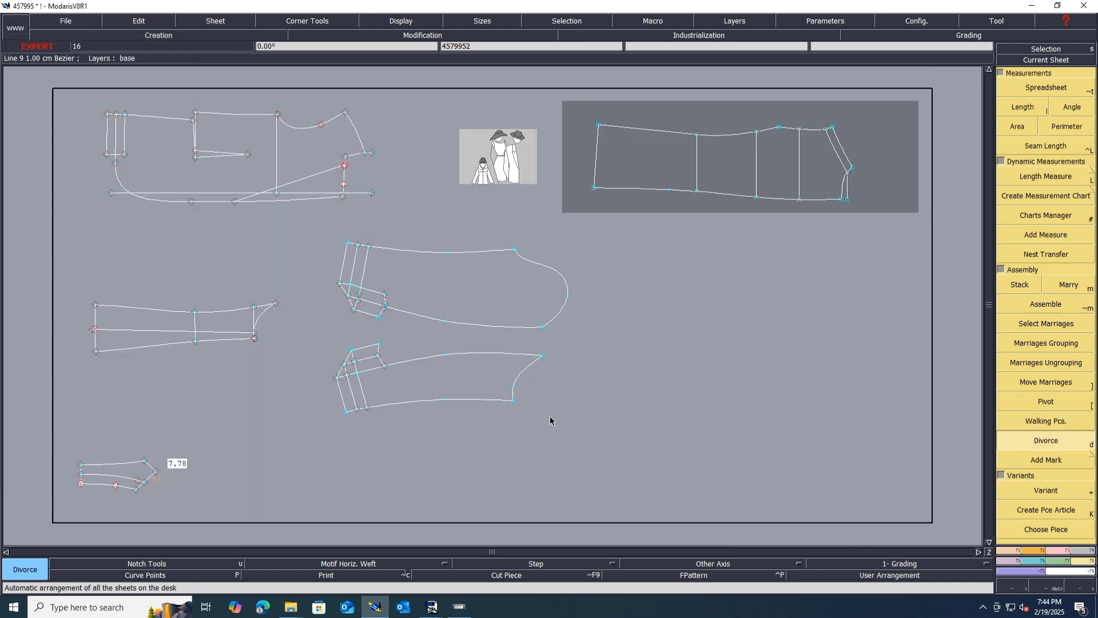
key("ctrl+s")
left_click(477, 369)
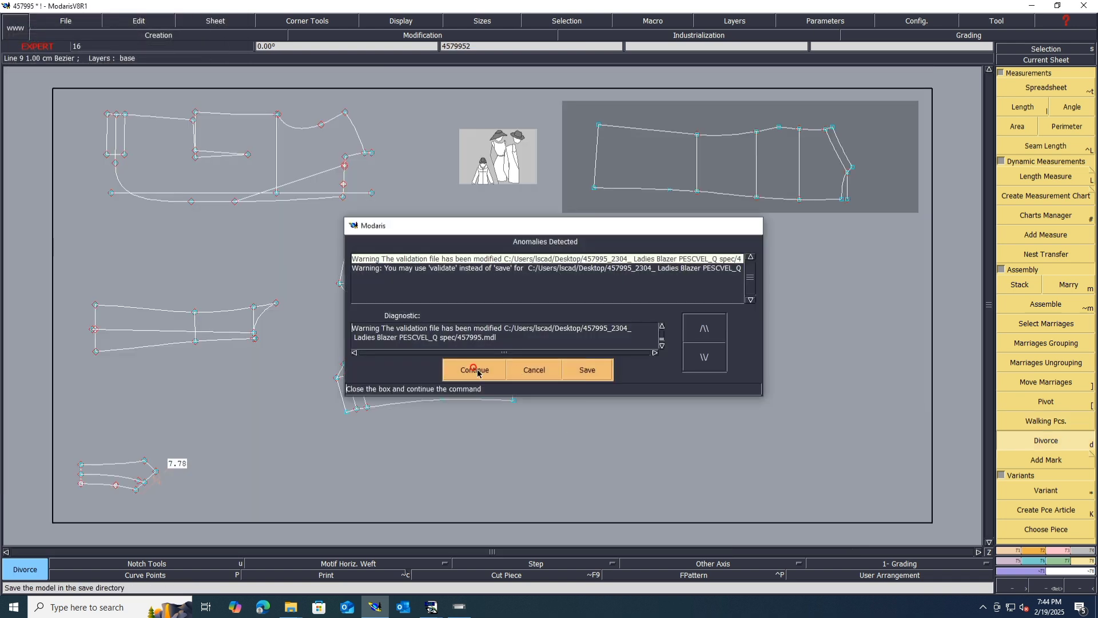
- Draw a short horizontal straight line inside the back block, between the two cross lines nearest the middle of the piece
scroll(698, 117, "up", 3)
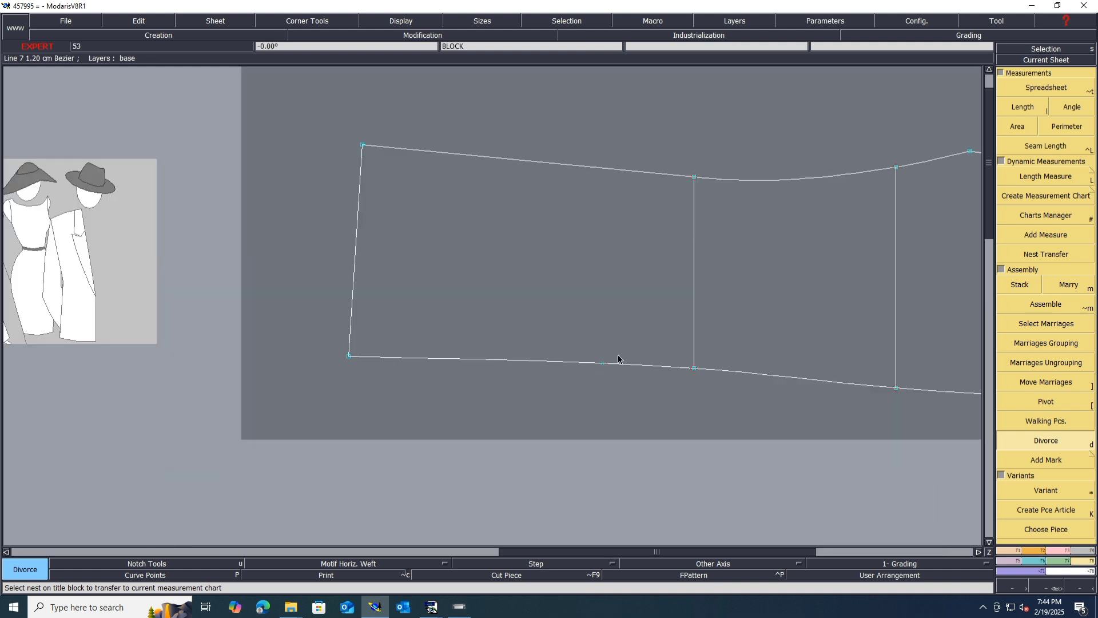
scroll(503, 349, "down", 2)
key("shift+d")
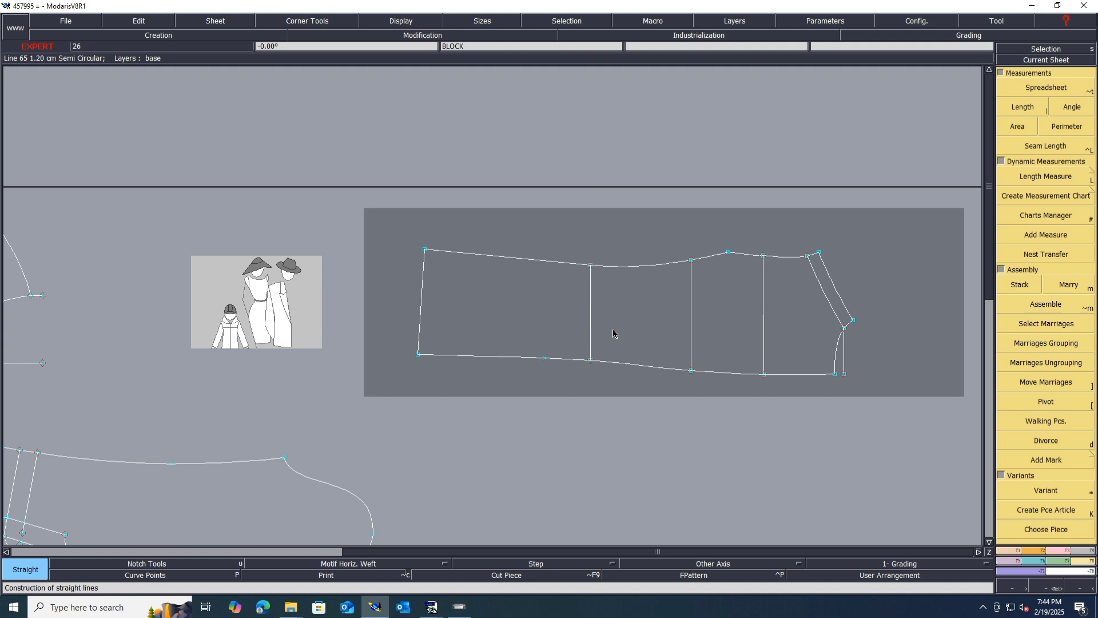
left_click(1010, 550)
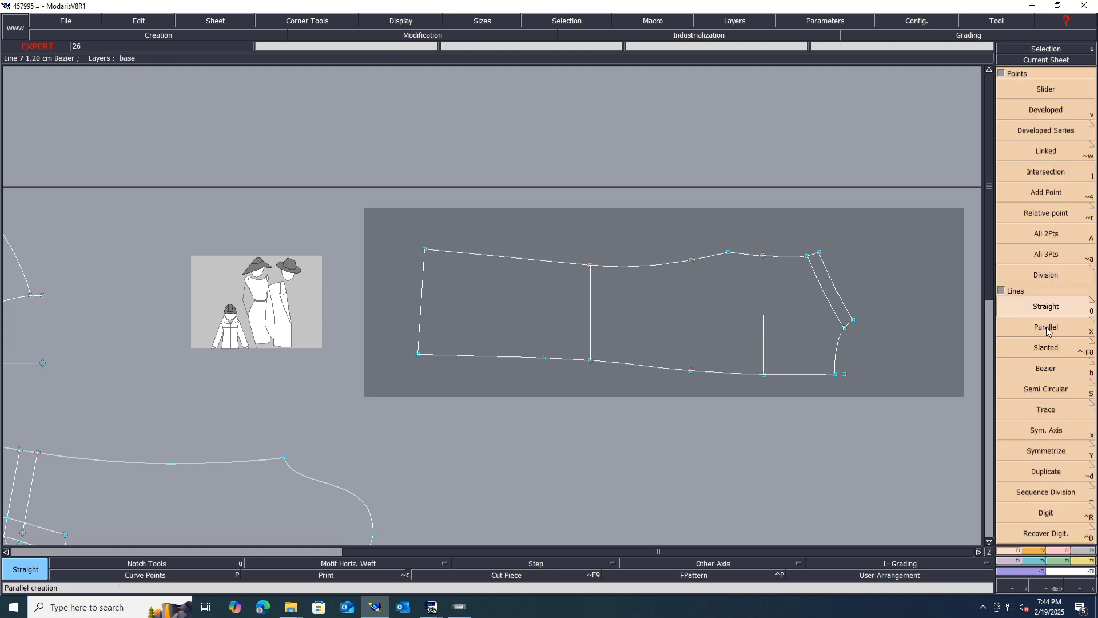
left_click(630, 310)
left_click(658, 310)
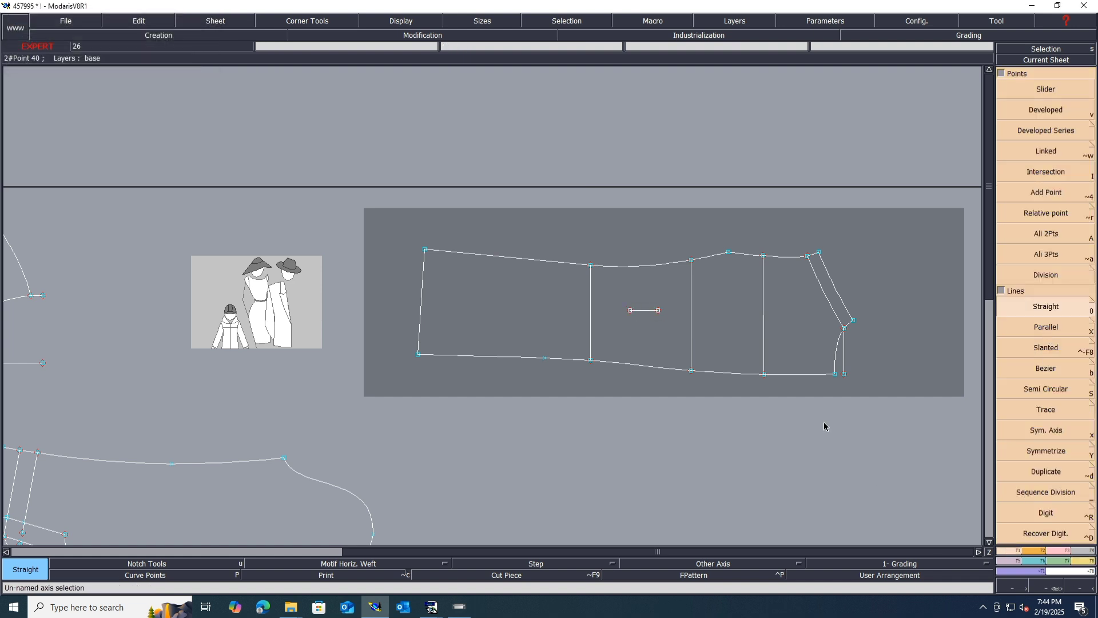
- Rotate the back block by two points so its centre-back segment from the hem corner to the next point is horizontal
left_click(1040, 555)
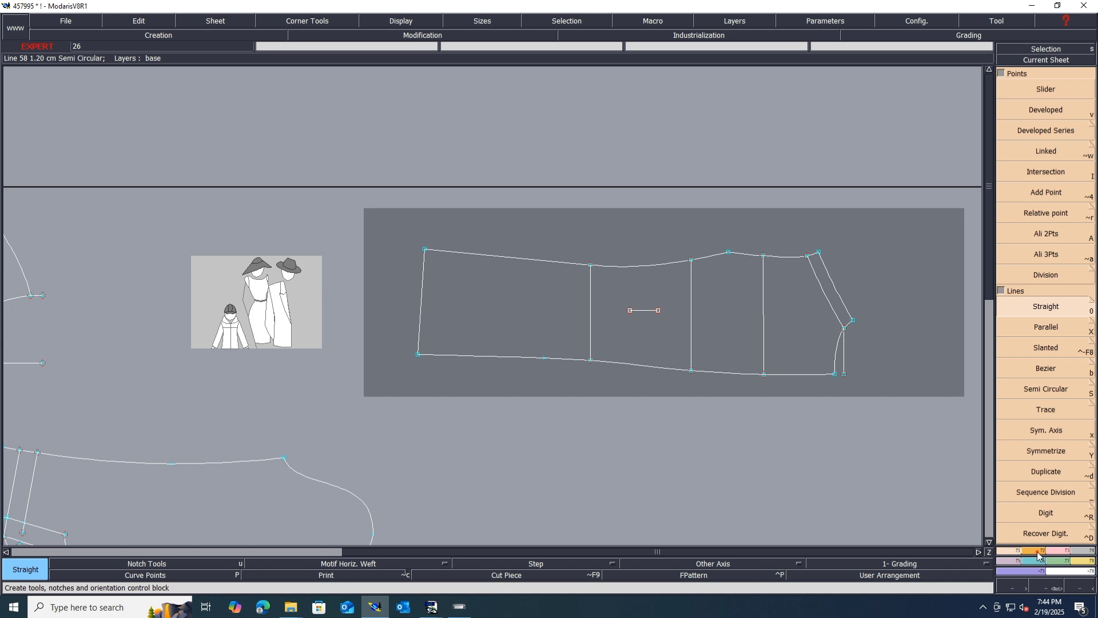
left_click(1046, 385)
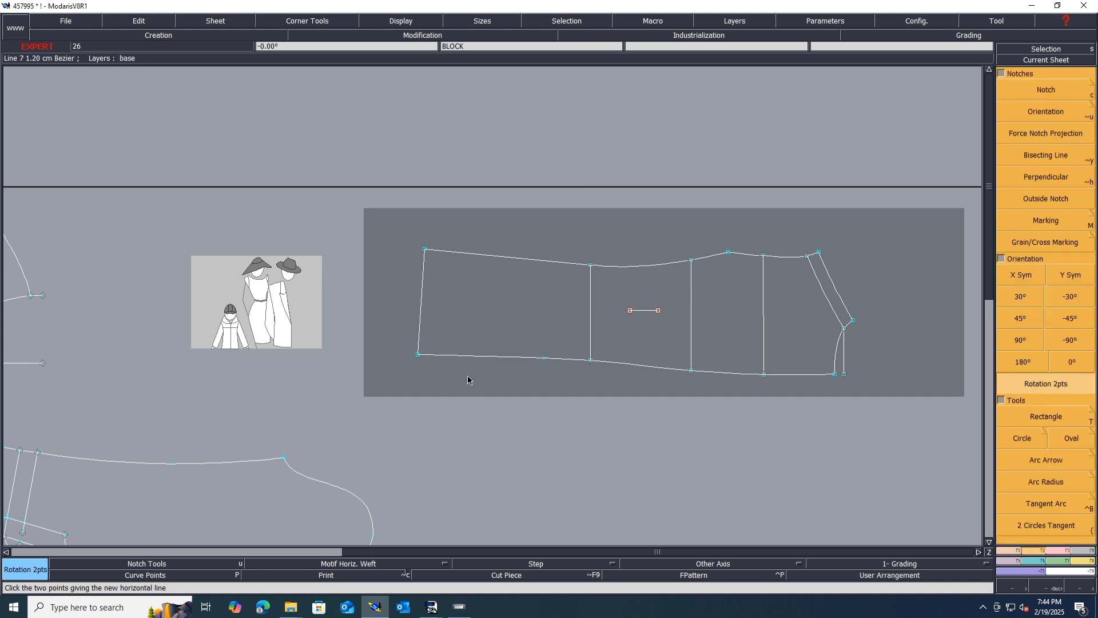
left_click(418, 354)
left_click(544, 358)
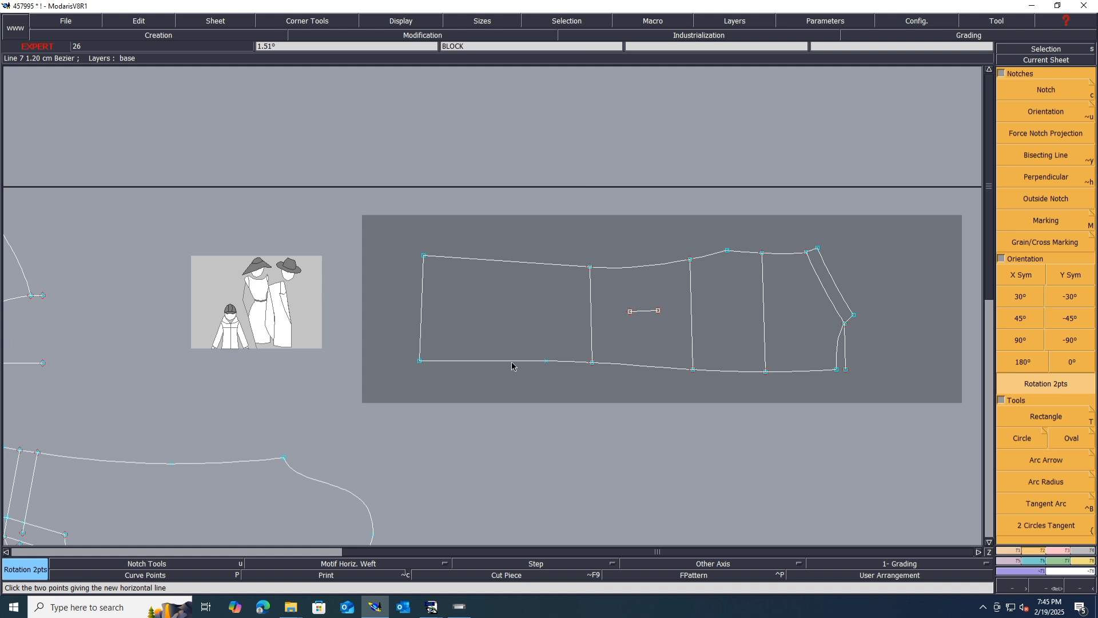
- Create a parallel of the back block's centre-back line at 3.4 cm inside the piece
left_click(1010, 550)
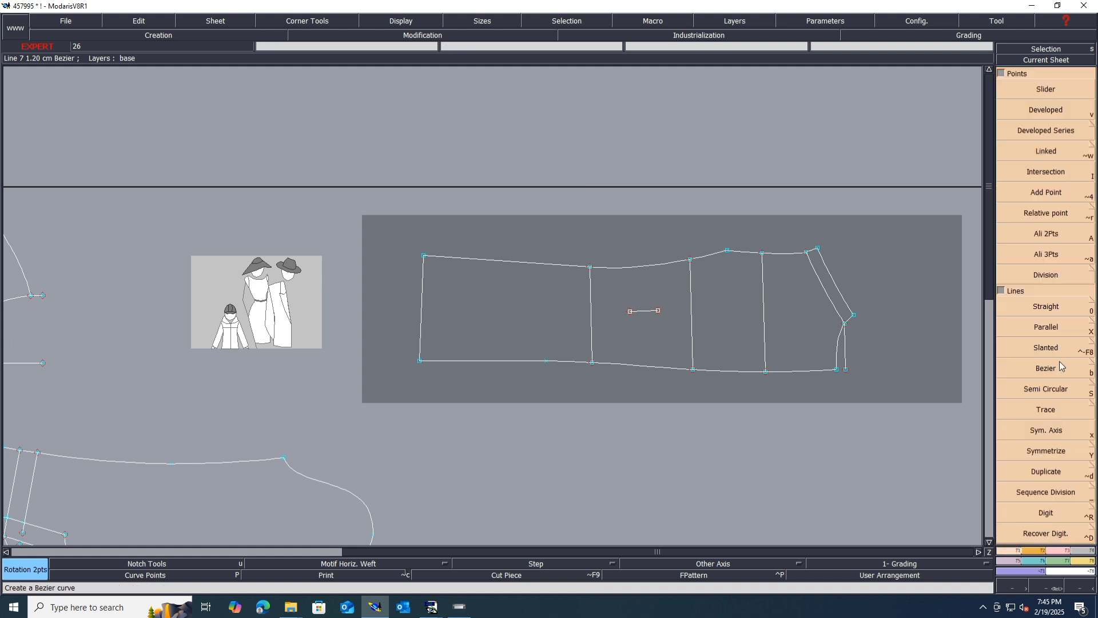
key("shift+x")
left_click(510, 361)
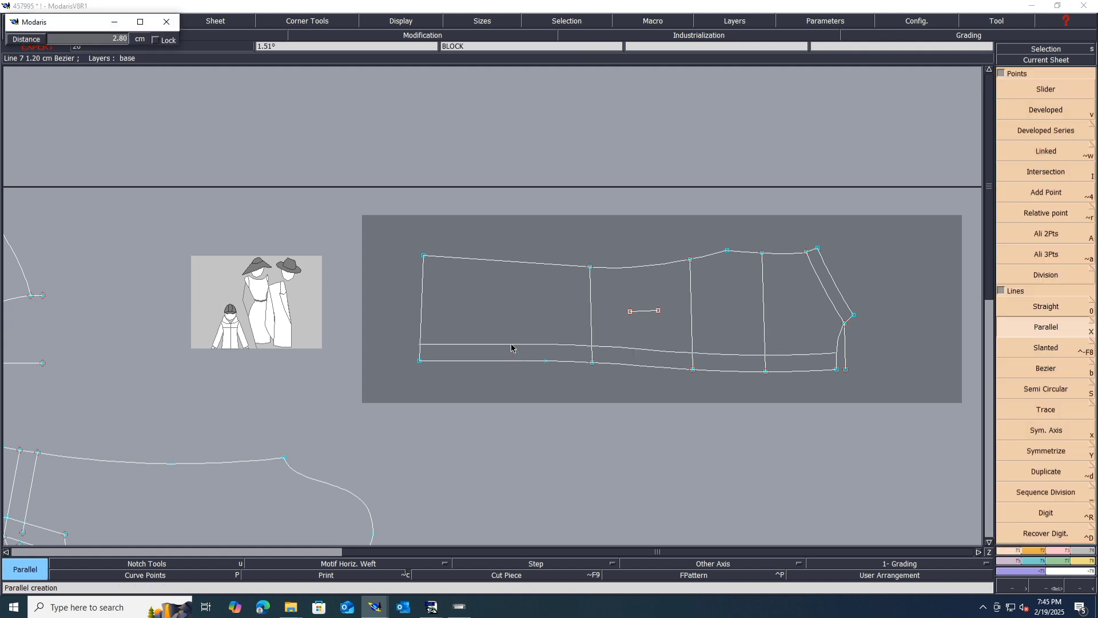
type("3.4")
key("Return")
- Connect the centre-back point above the hem to the matching point on the parallel with a straight line
key("0")
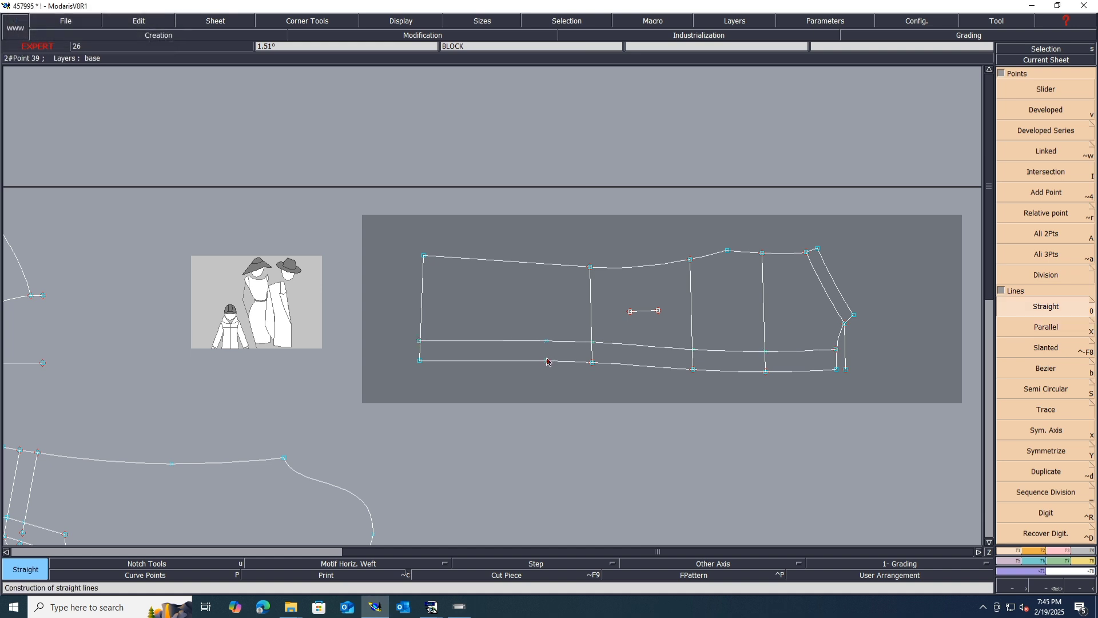
left_click(546, 360)
left_click(546, 341)
- Delete the parallel's surplus portion between the short connecting line and the neckline, keeping only the segment near the hem
key("Delete")
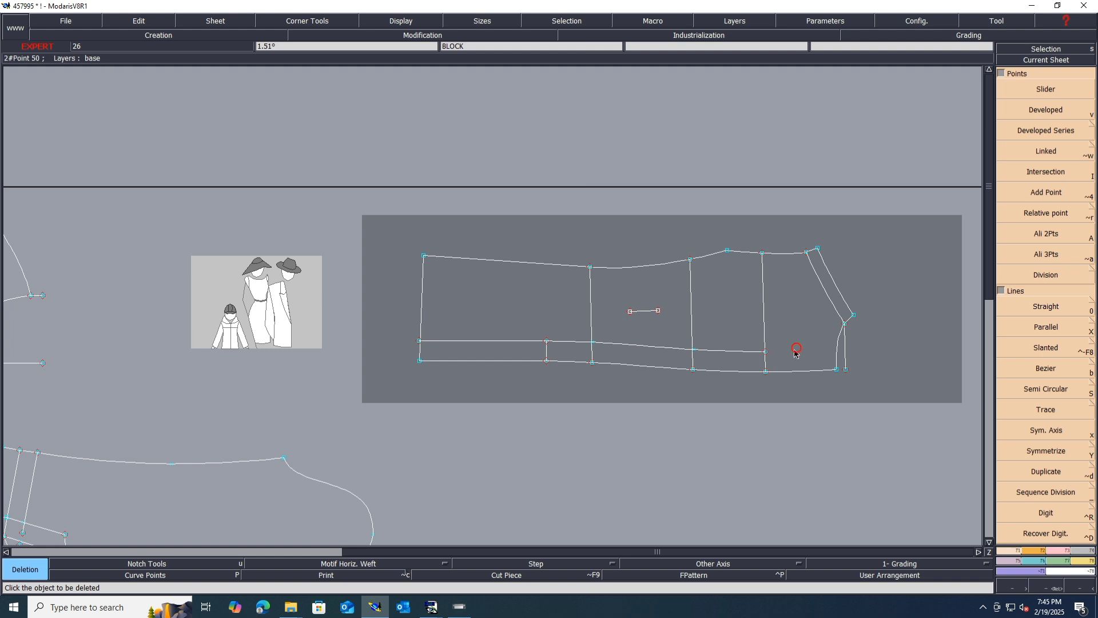
left_click(795, 350)
left_click(709, 350)
left_click(618, 343)
key("ctrl+z")
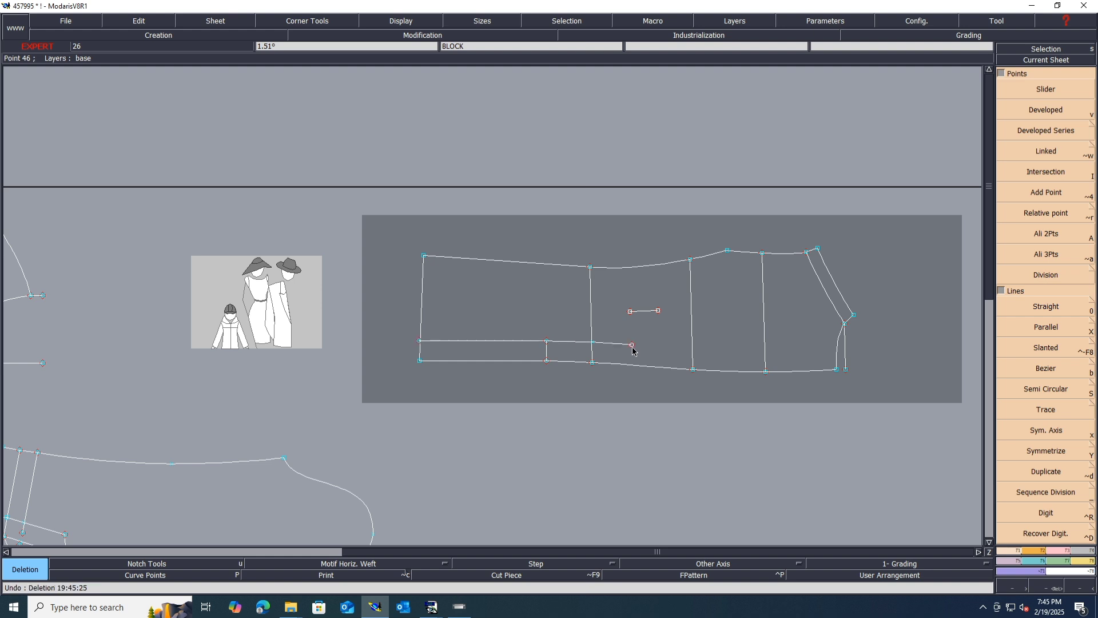
left_click(632, 346)
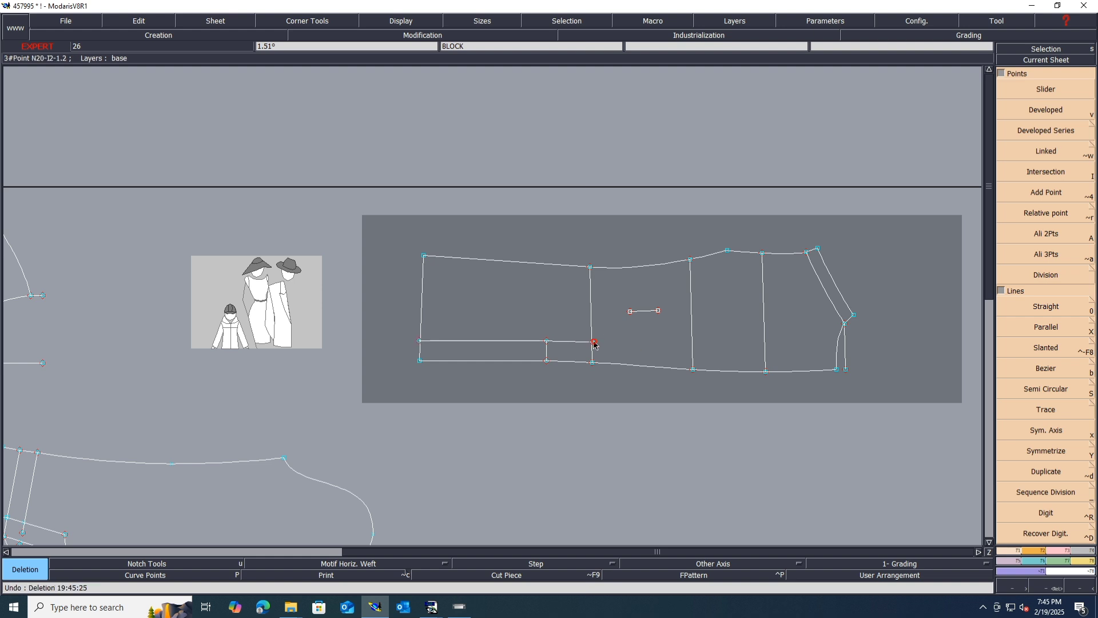
left_click(592, 341)
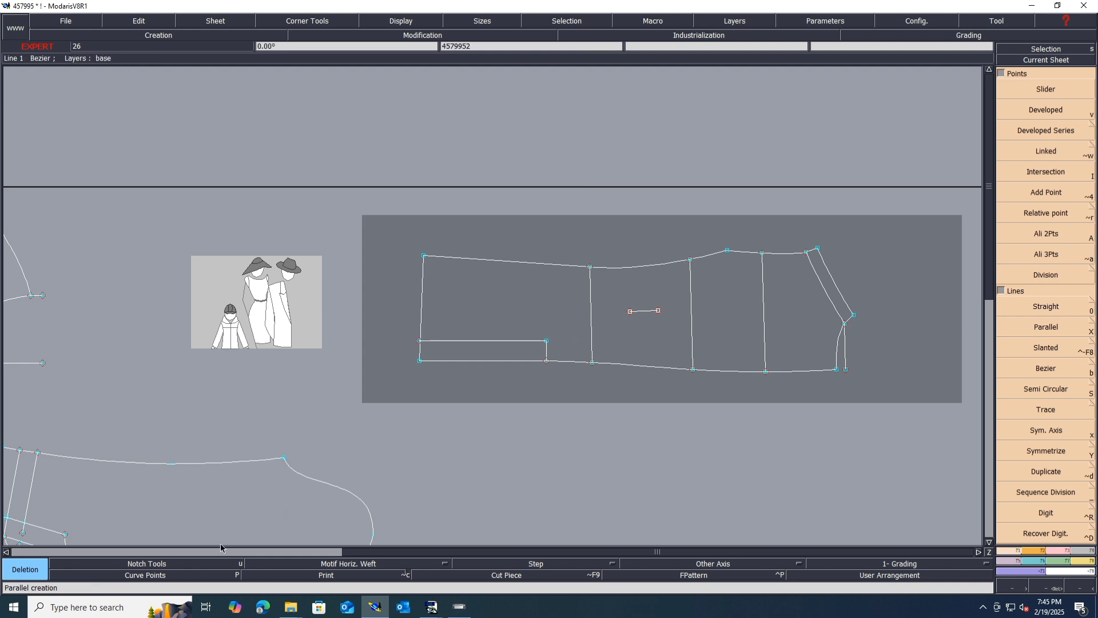
- Display the curve points and delete the one on the remaining parallel segment near the back hem
left_click(173, 575)
key("shift+x")
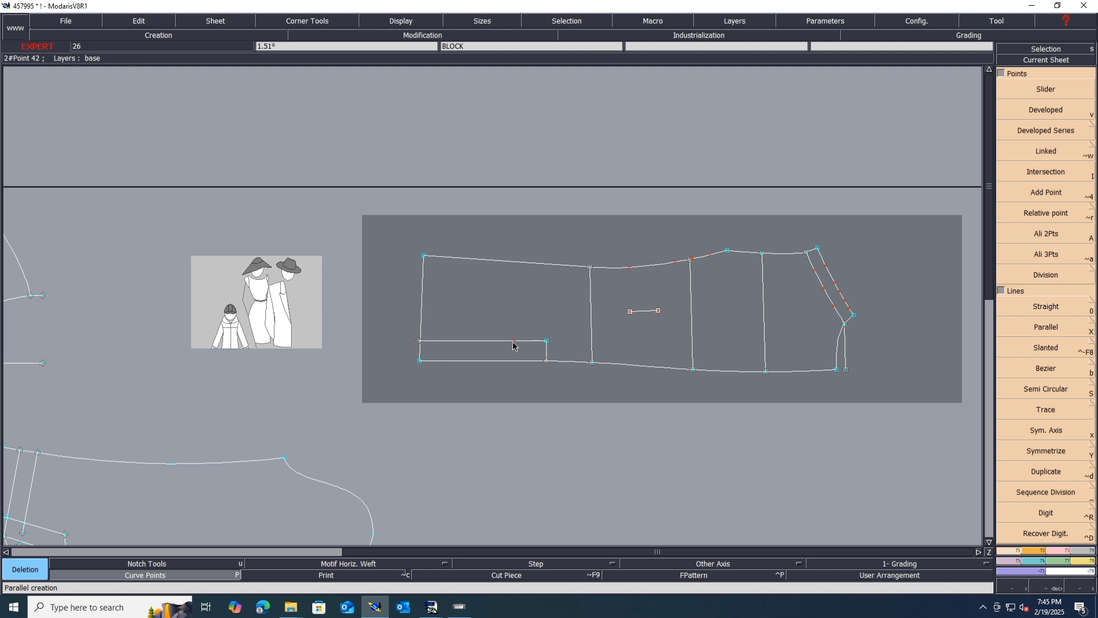
left_click(514, 343)
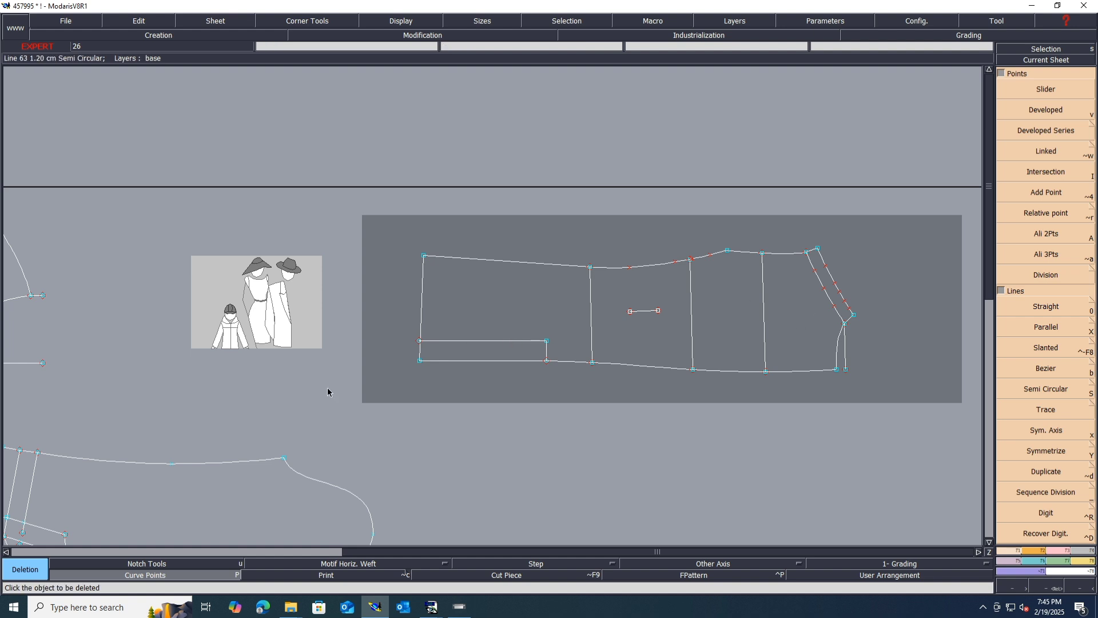
left_click(1048, 550)
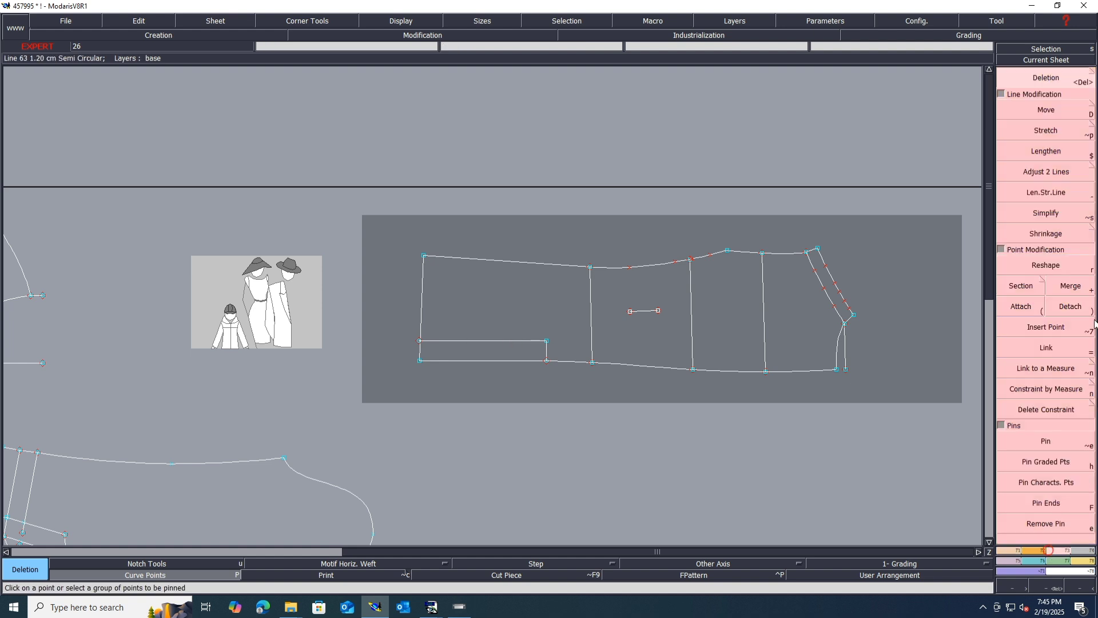
- Try to adjust the vent's inner line to end on the back hem line, and undo it
left_click(1046, 171)
scroll(471, 336, "up", 5)
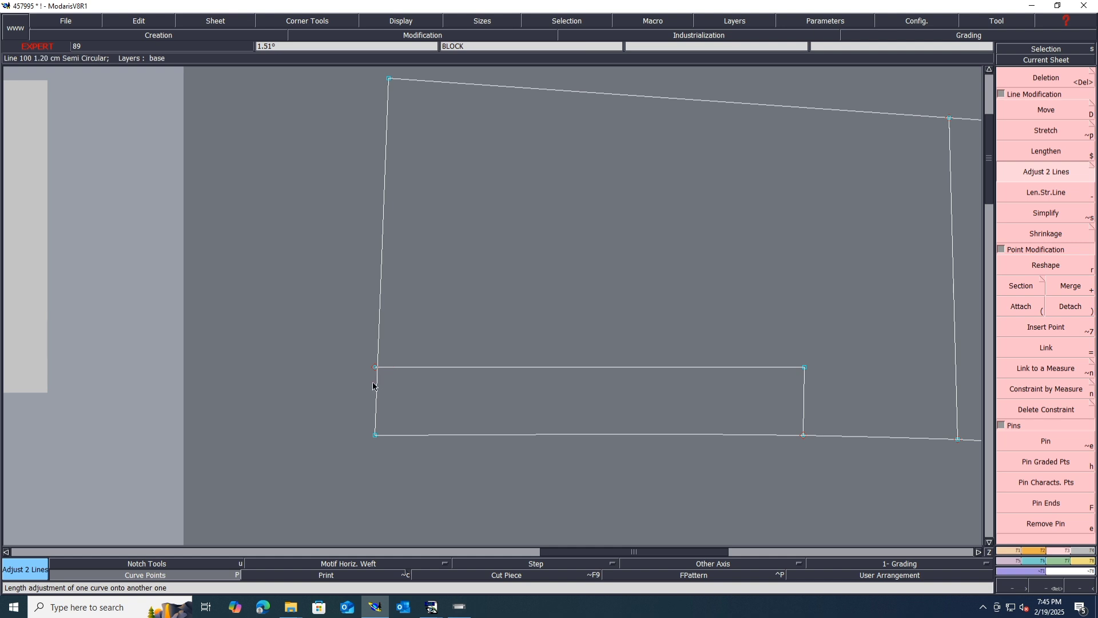
left_click(390, 367)
left_click(375, 382)
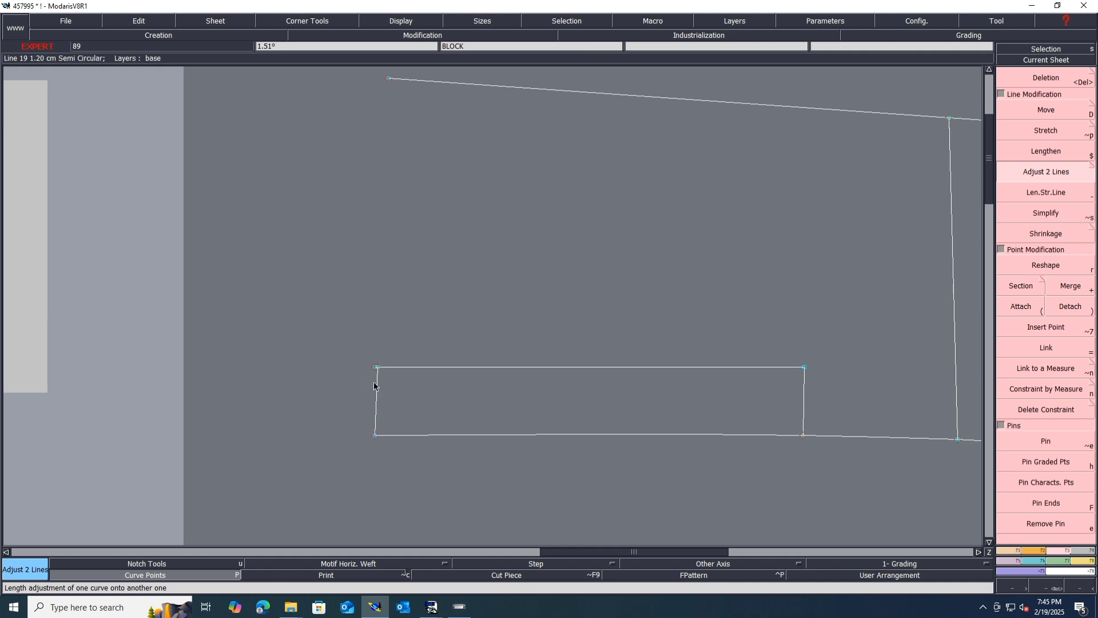
key("ctrl+z")
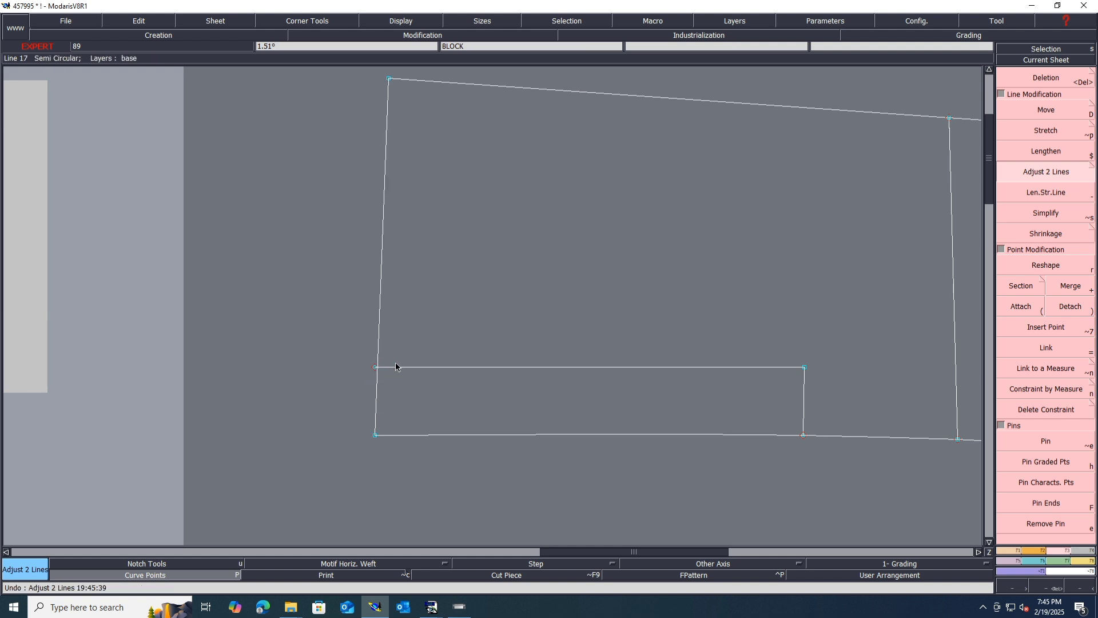
- Simplify the back block's hem line with a tolerance of 0.01 cm
left_click(381, 327)
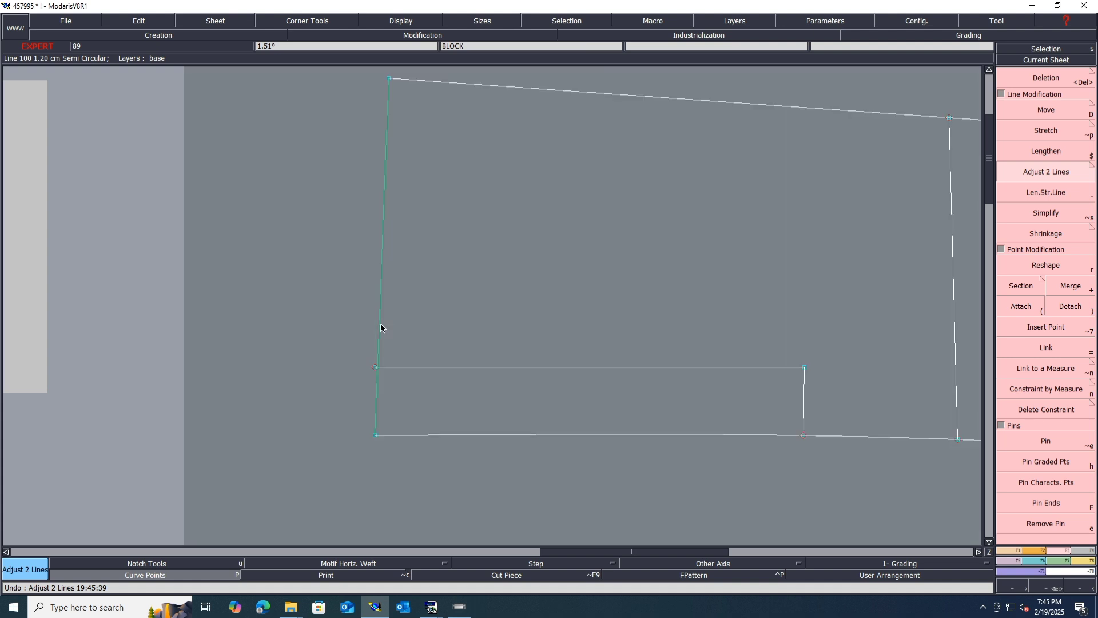
key("alt+s")
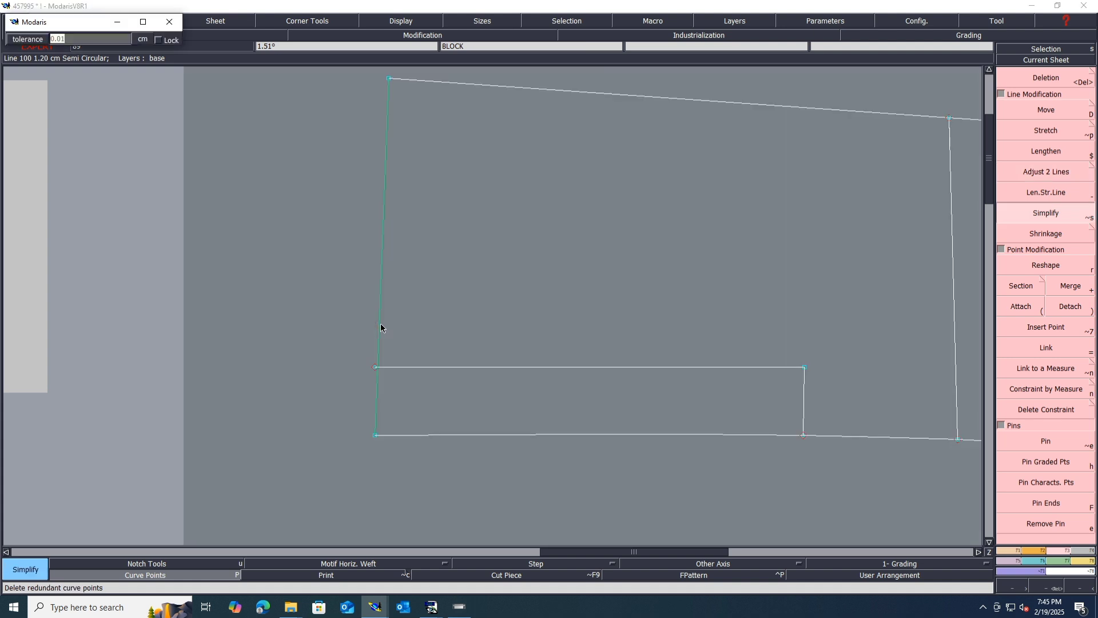
key("Return")
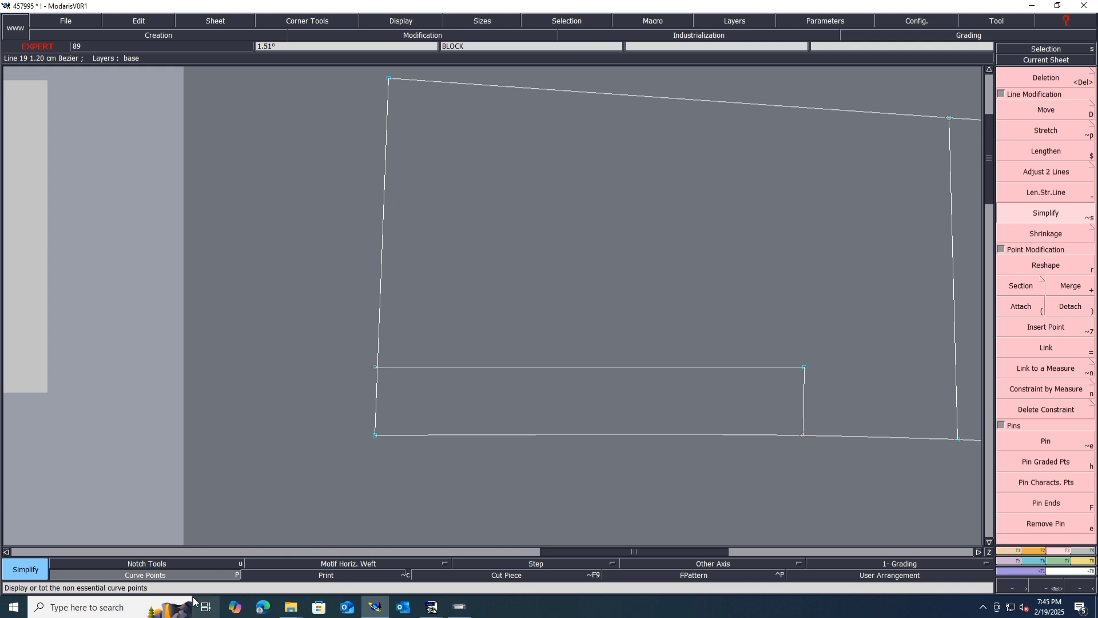
- Reshape the hem line by its handle to square it at the centre back, and save the model
left_click(399, 21)
left_click(388, 248)
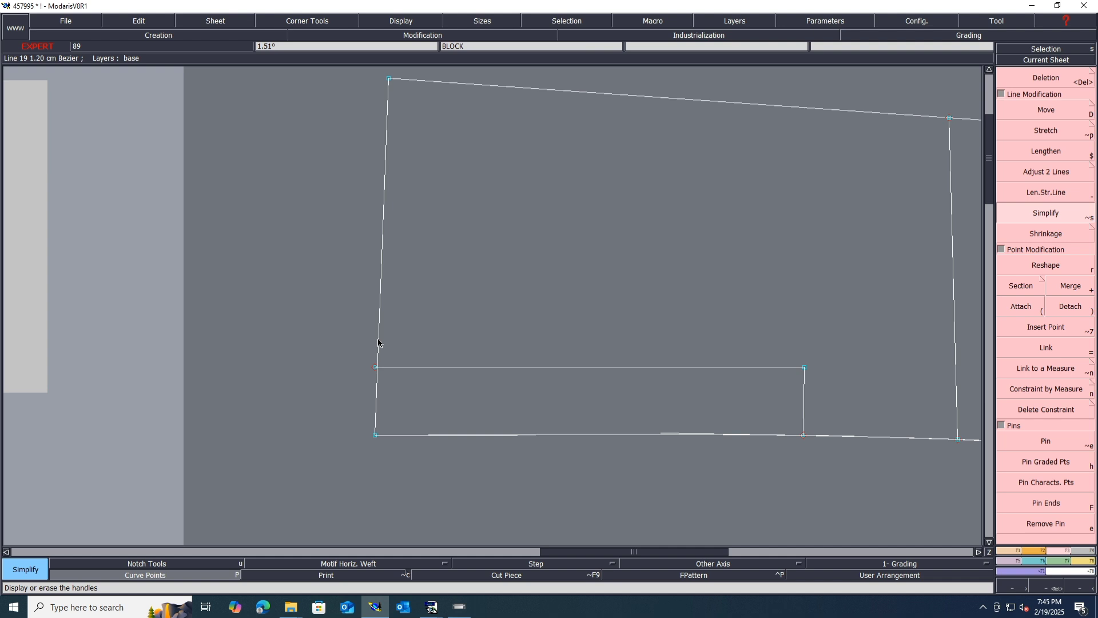
key("r")
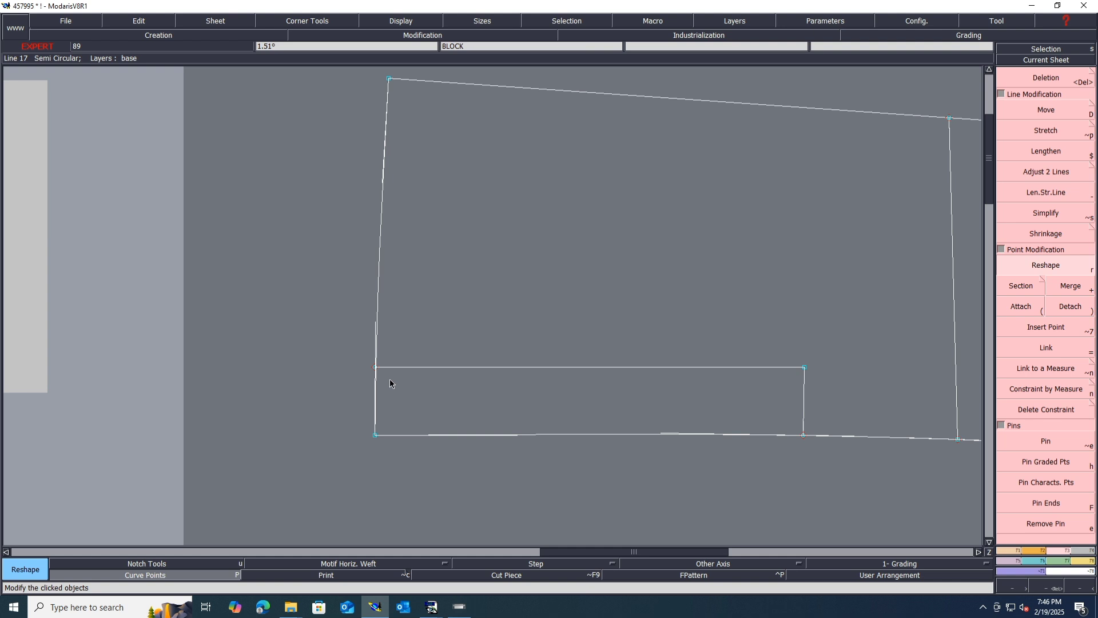
key("ctrl+s")
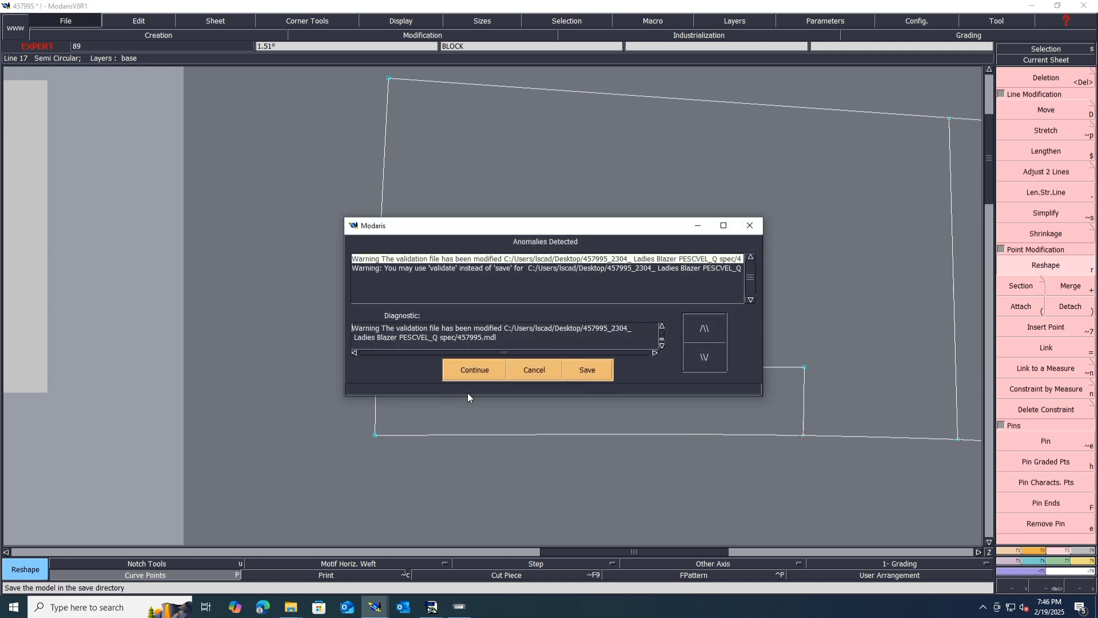
left_click(475, 371)
- Adjust the vent's inner line to end exactly on the reshaped hem line, and pin the graded points
left_click(1056, 168)
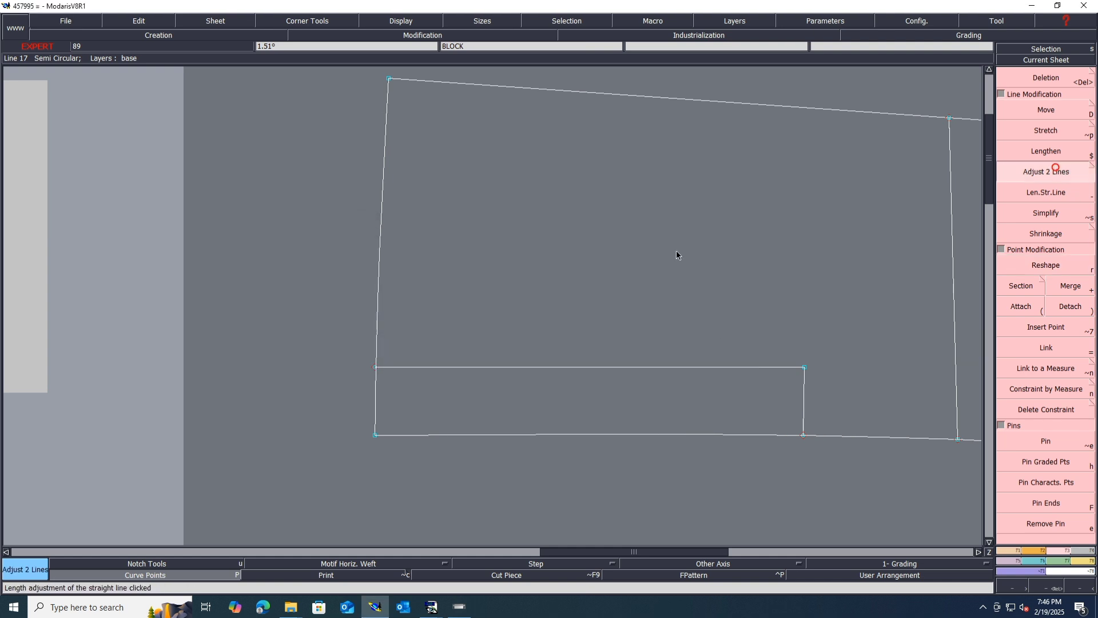
left_click(393, 366)
left_click(376, 357)
scroll(494, 340, "down", 1)
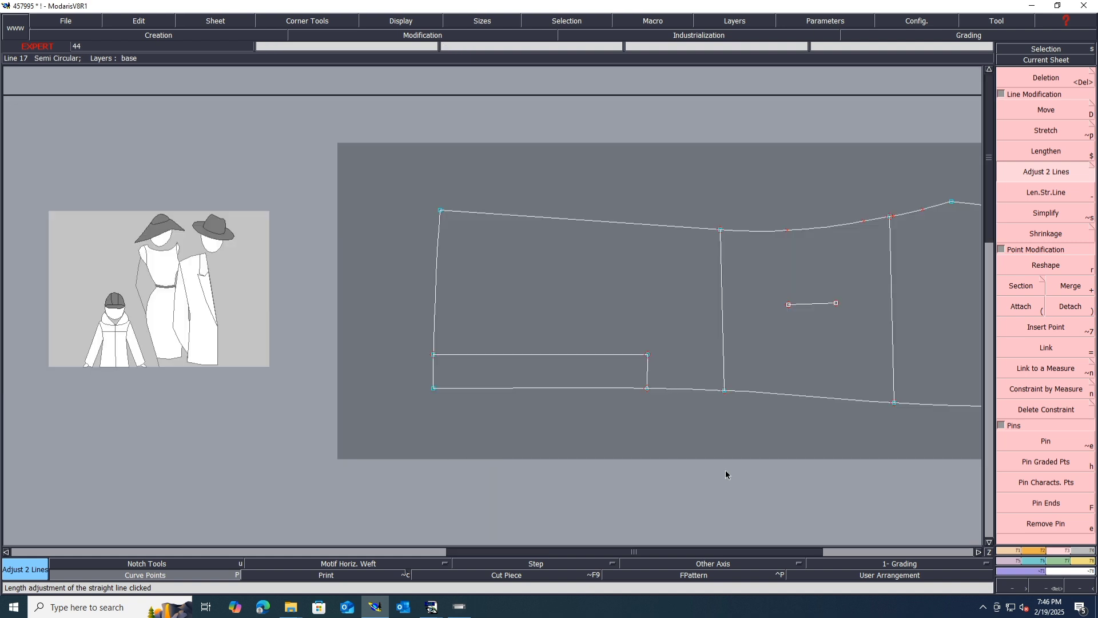
left_click(1062, 462)
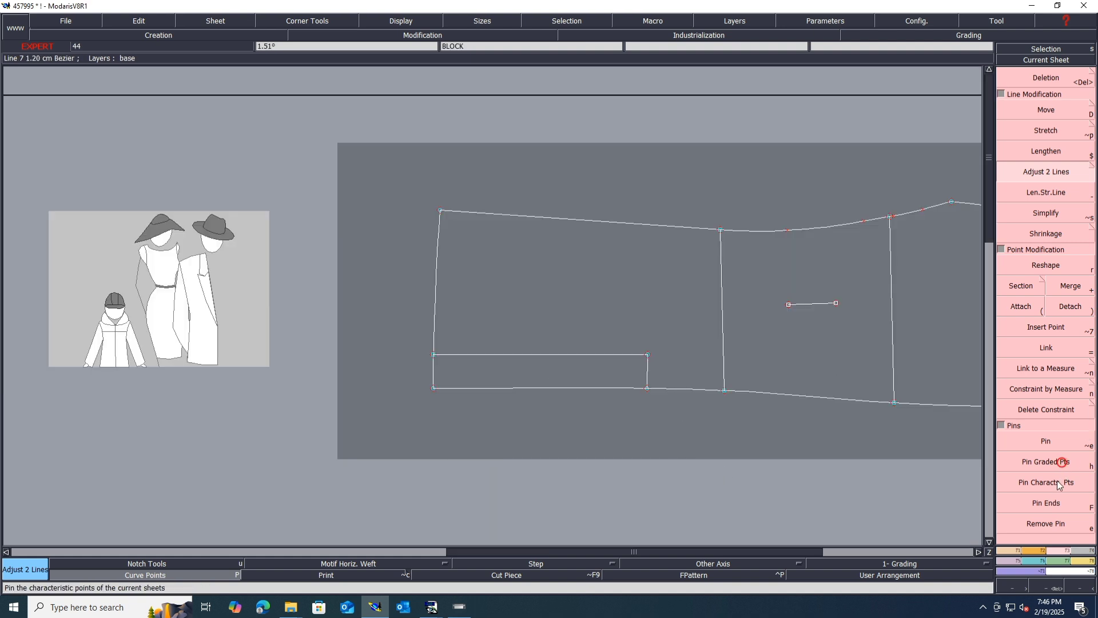
- Measure the vent's length along the centre-back line, and undo the measure
key("l")
left_click(434, 390)
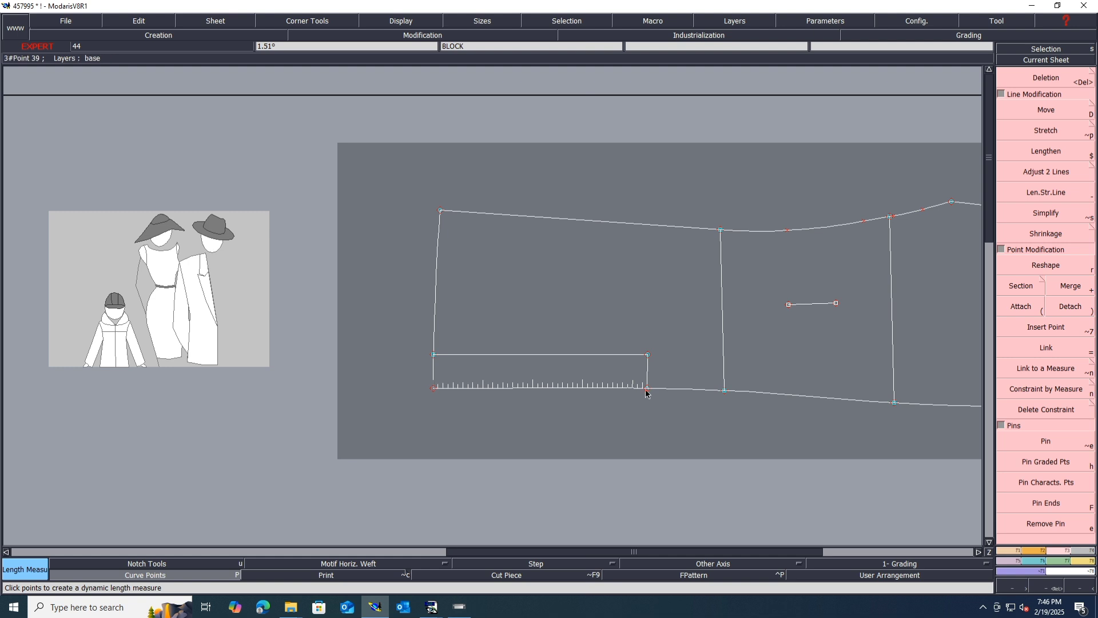
left_click(646, 393)
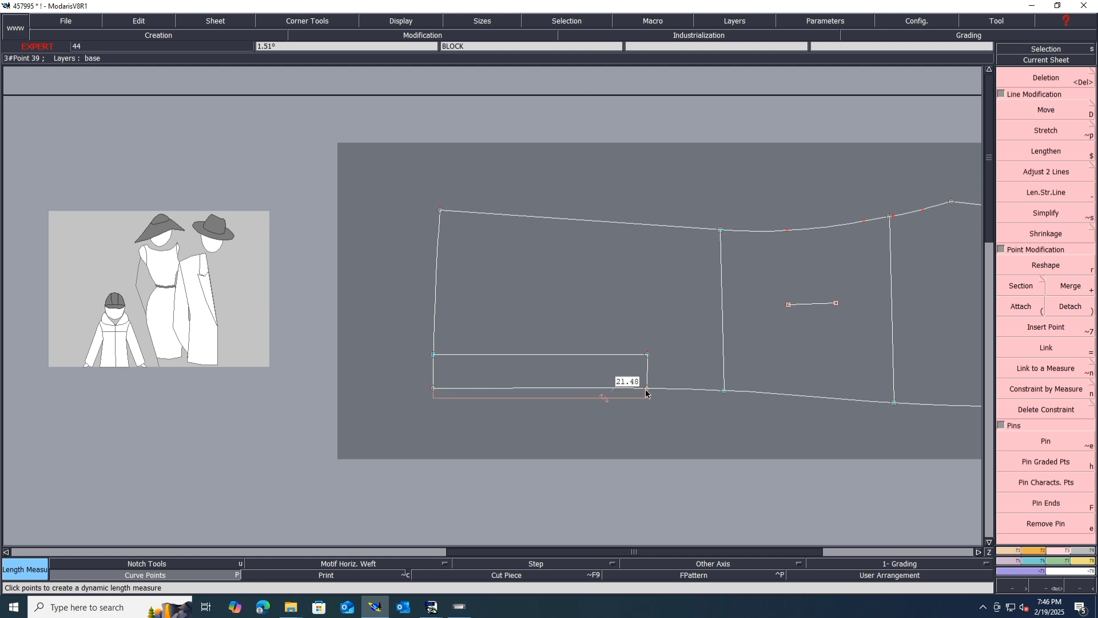
key("ctrl+z")
- Create a dynamic length measure along the vent's inner line, running from its top end to the hem
left_click(434, 355)
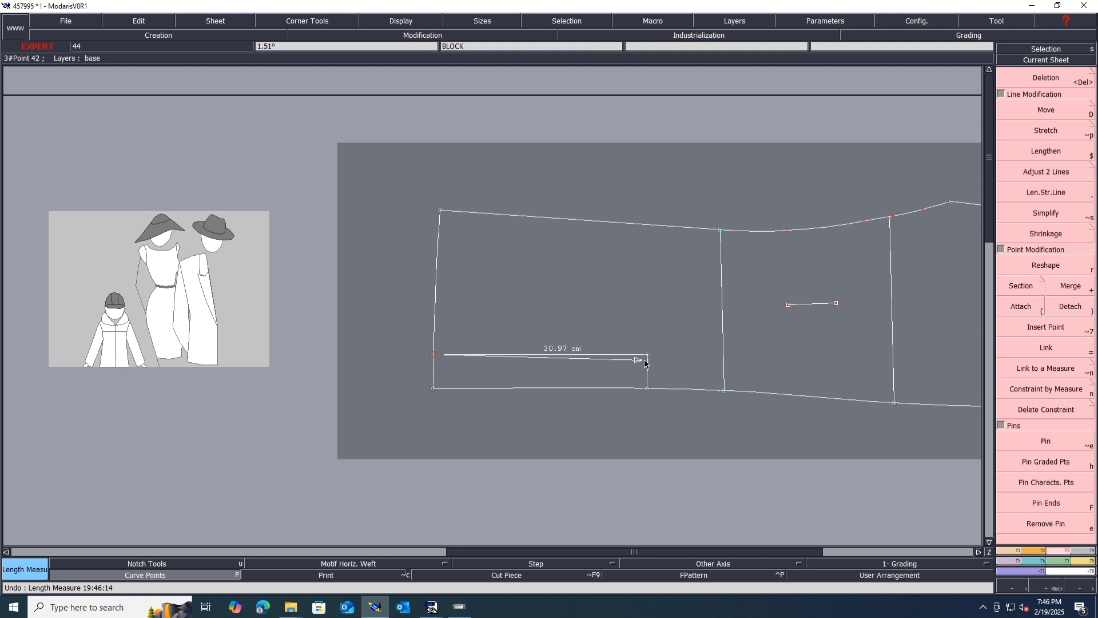
left_click(647, 355)
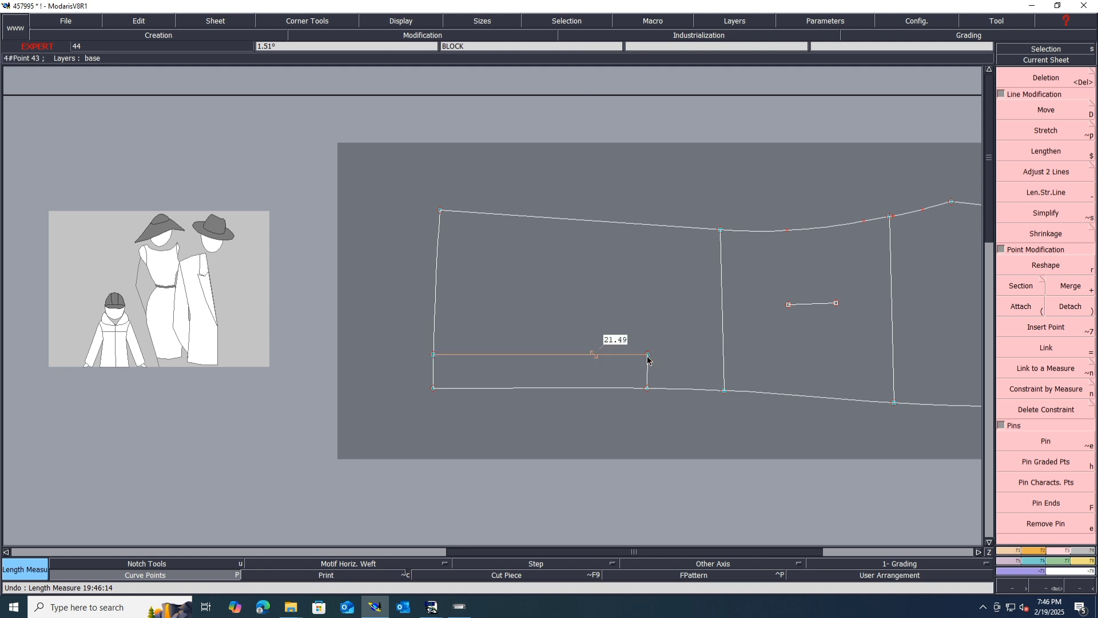
key("ctrl+z")
left_click(647, 355)
left_click(434, 356)
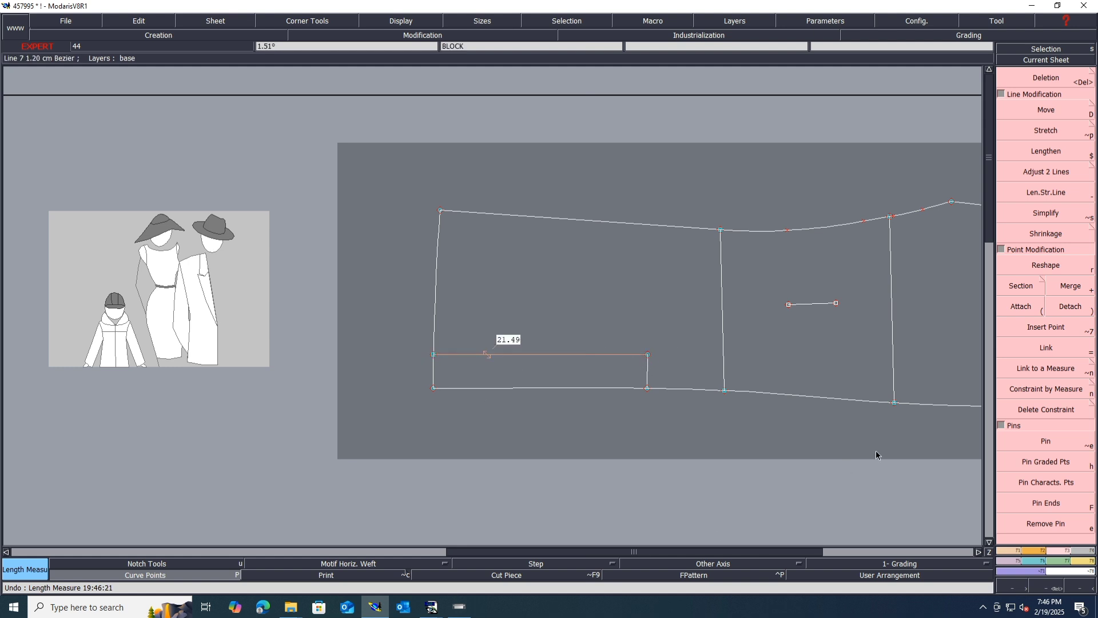
- Shift the vent's inner top corner by -1.5 cm in X, and attach the inner line's end to it
left_click(1059, 103)
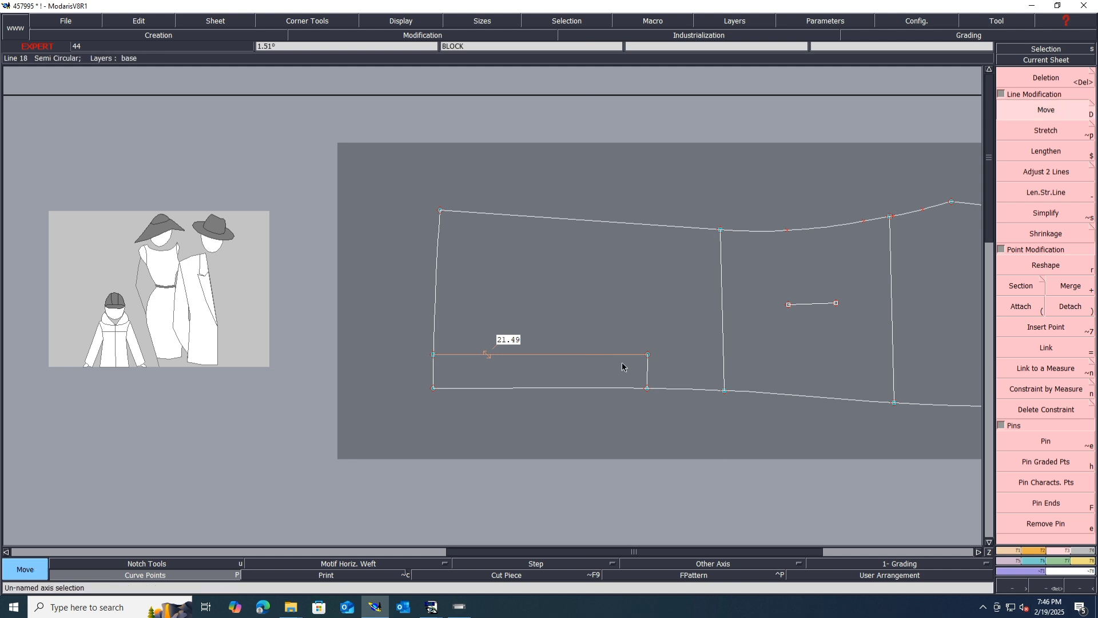
left_click(648, 355)
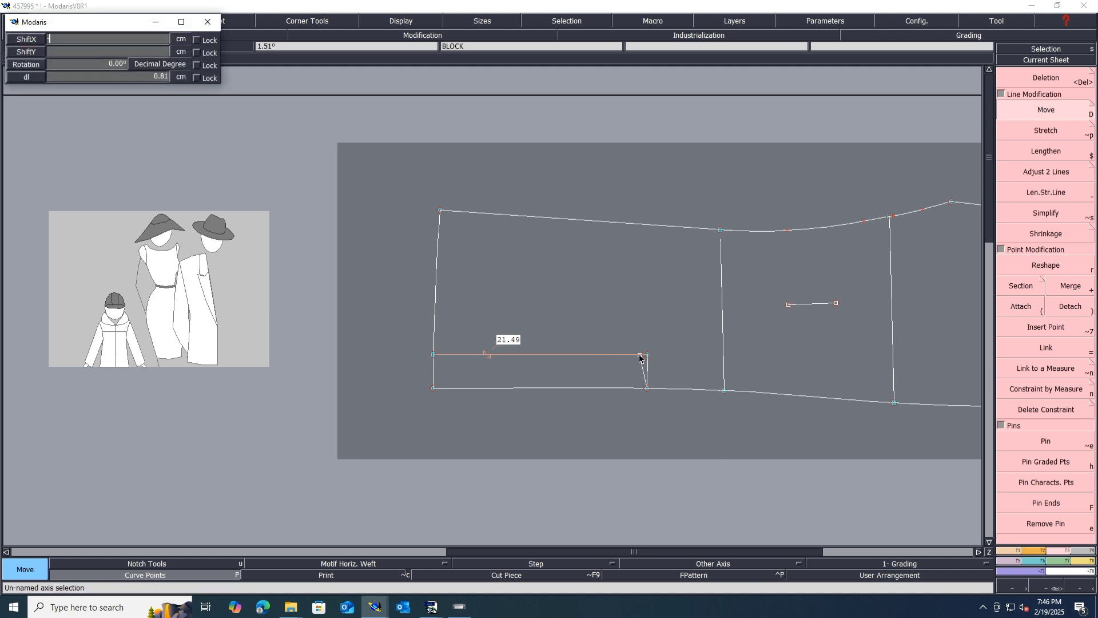
type("-1.5")
key("Return")
key("Return")
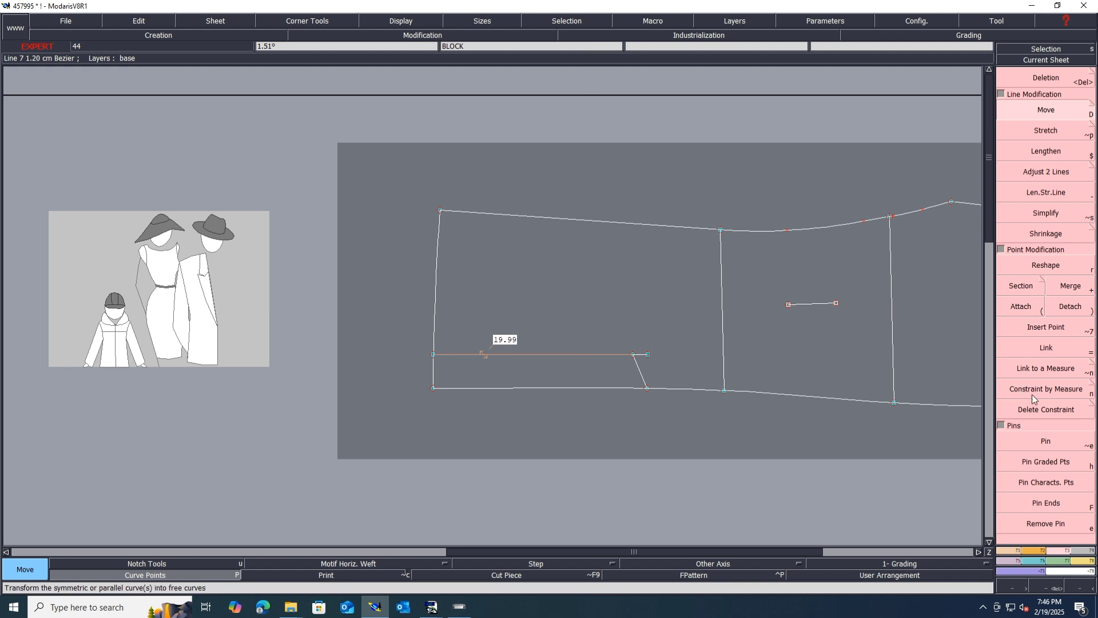
left_click(1021, 306)
left_click(648, 354)
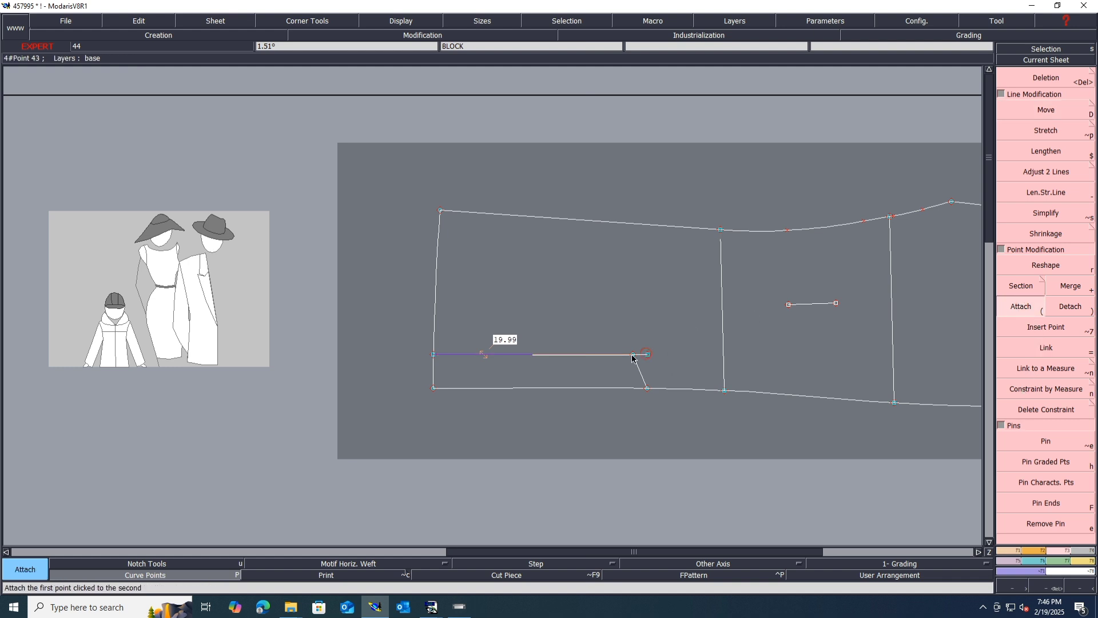
left_click(633, 354)
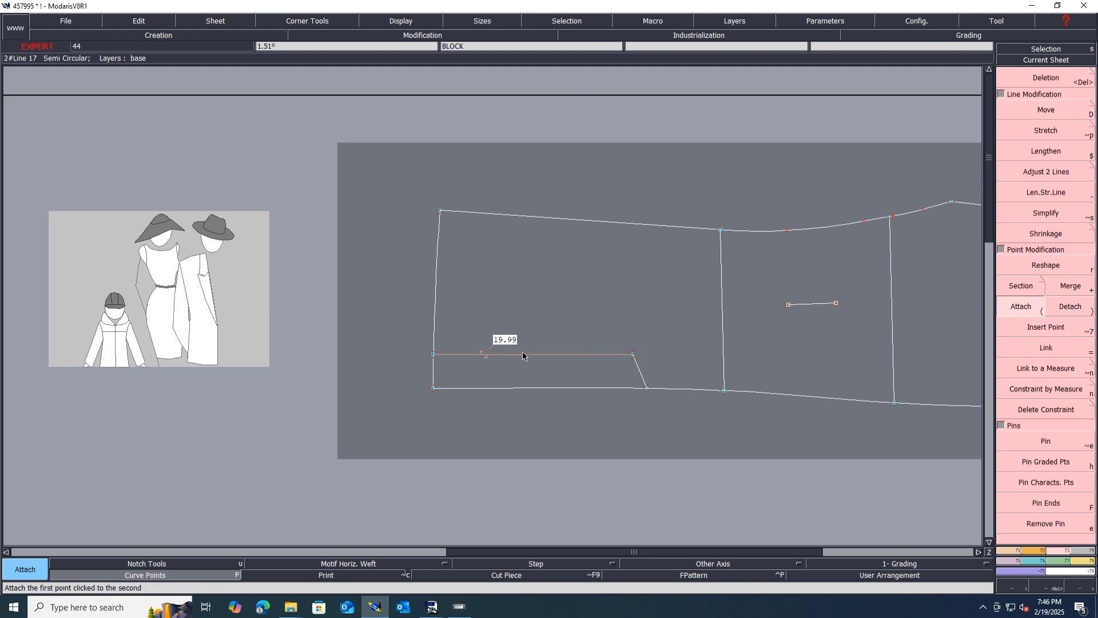
- Delete the vent's inner line and redraw it as a straight line from the slanted top's corner to the hem
key("Delete")
left_click(540, 356)
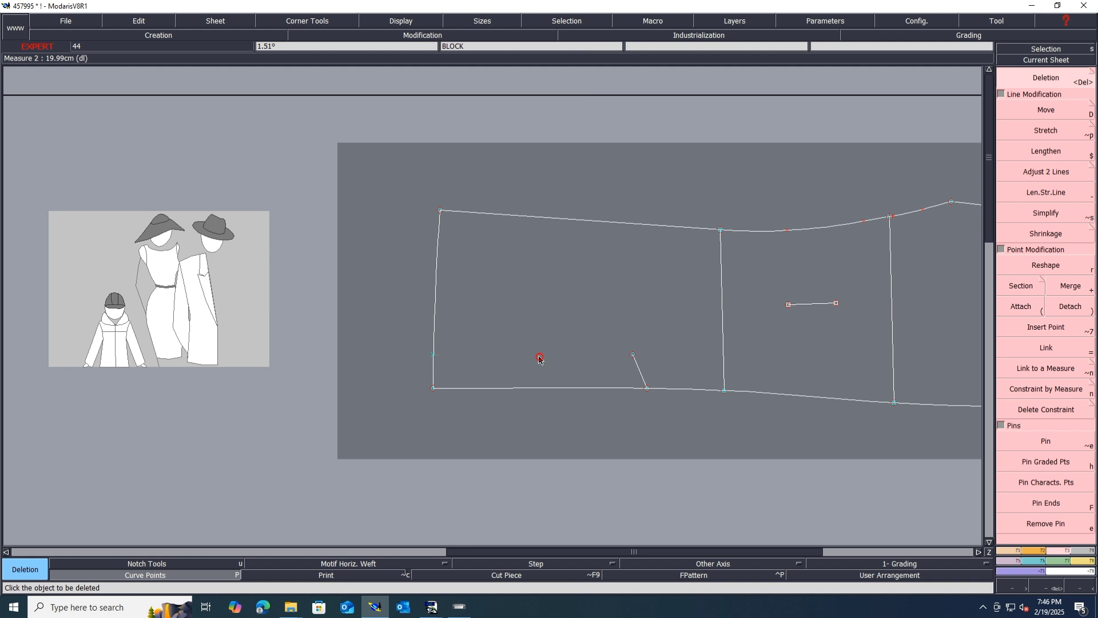
key("d")
left_click(632, 355)
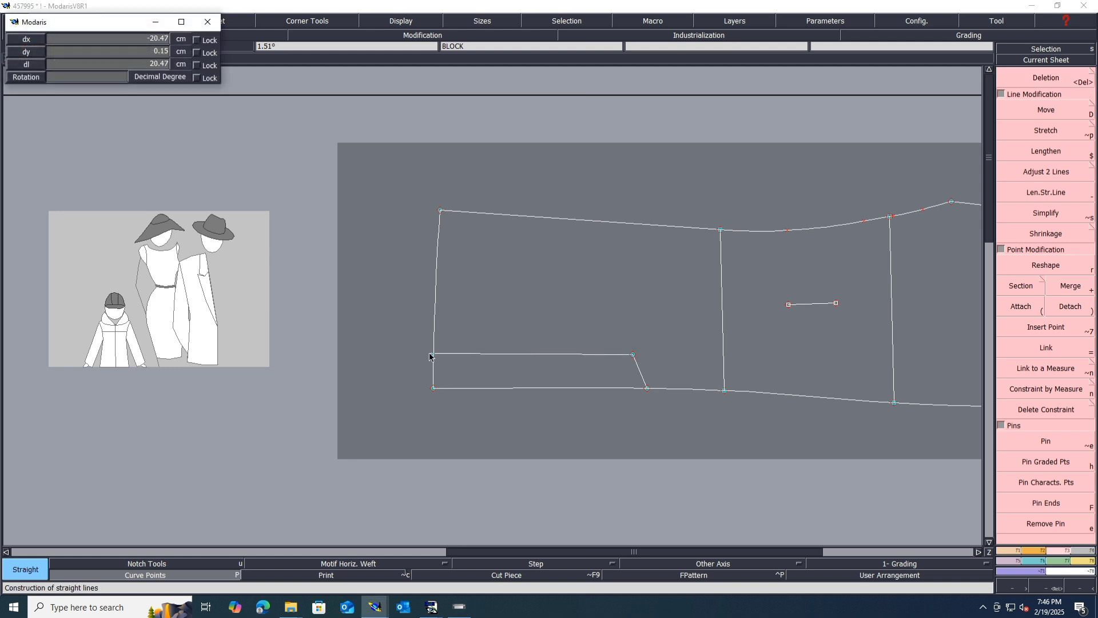
left_click(434, 355)
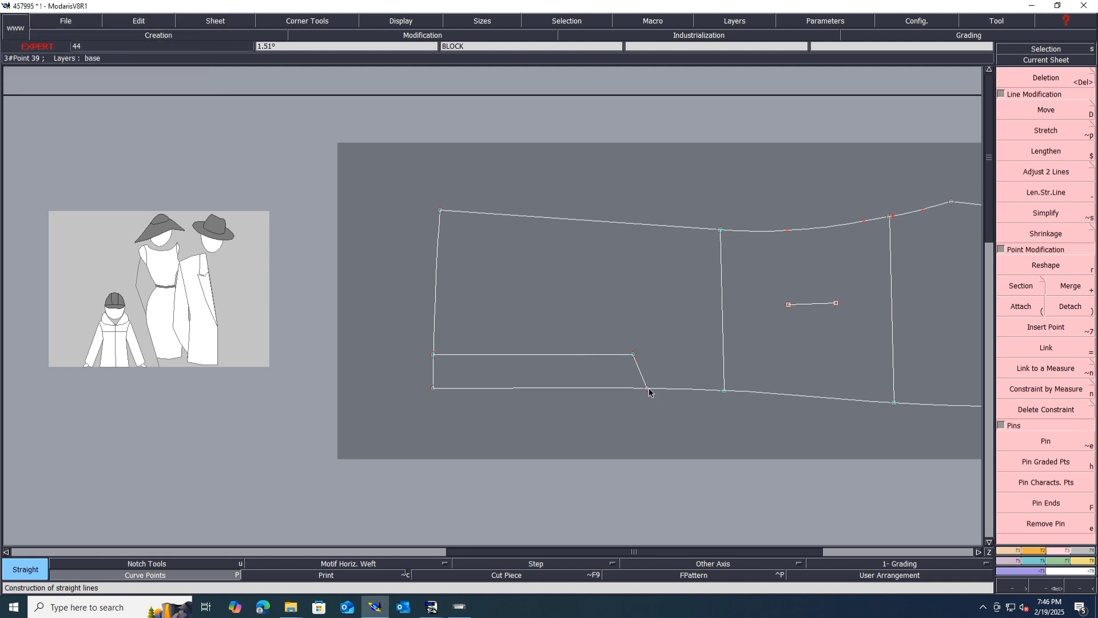
- Create a symmetry axis on the vent's centre-back line using two points along it
key("shift+s")
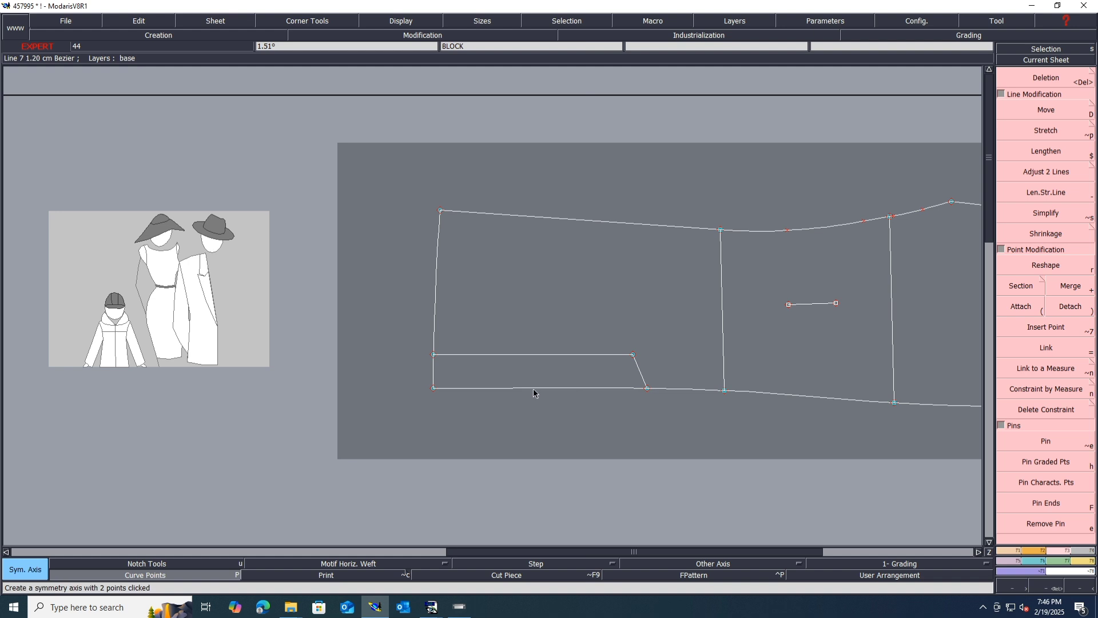
left_click(535, 389)
left_click(599, 388)
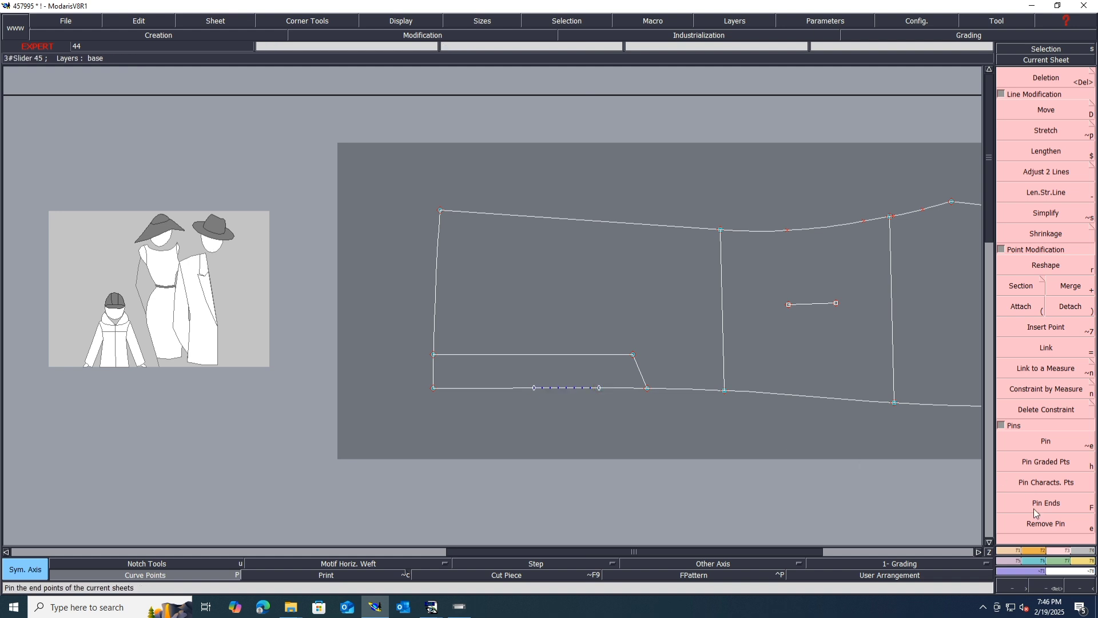
- Symmetrize the vent's slanted top line and inner line across the centre-back axis, undoing the extra mirror of the hem line
left_click(1013, 550)
left_click(1048, 453)
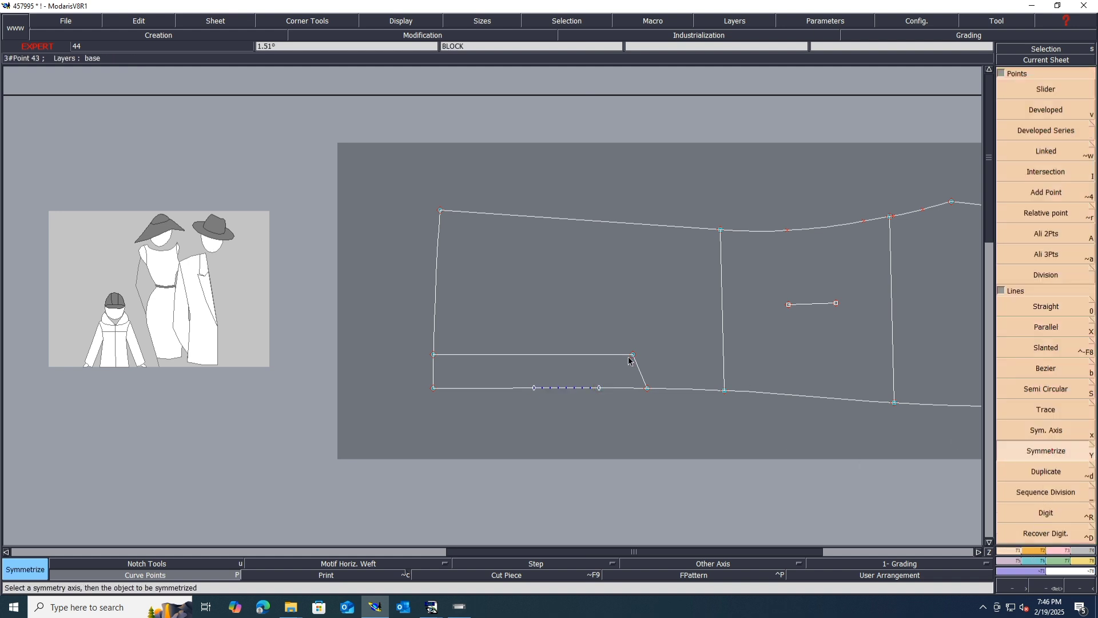
left_click(640, 372)
left_click(604, 355)
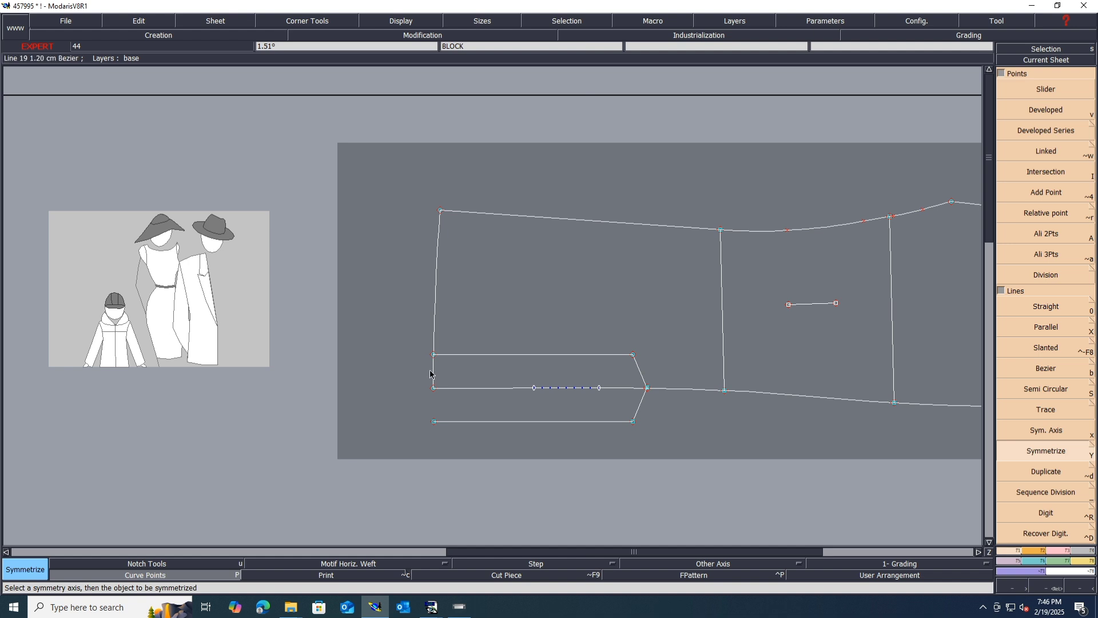
left_click(433, 371)
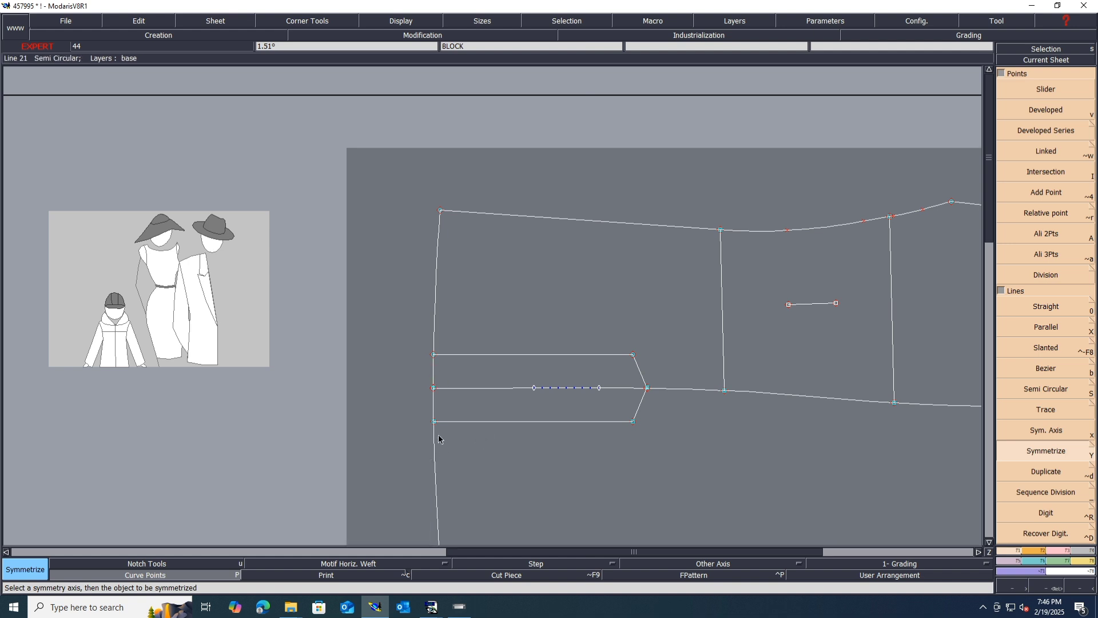
key("ctrl+z")
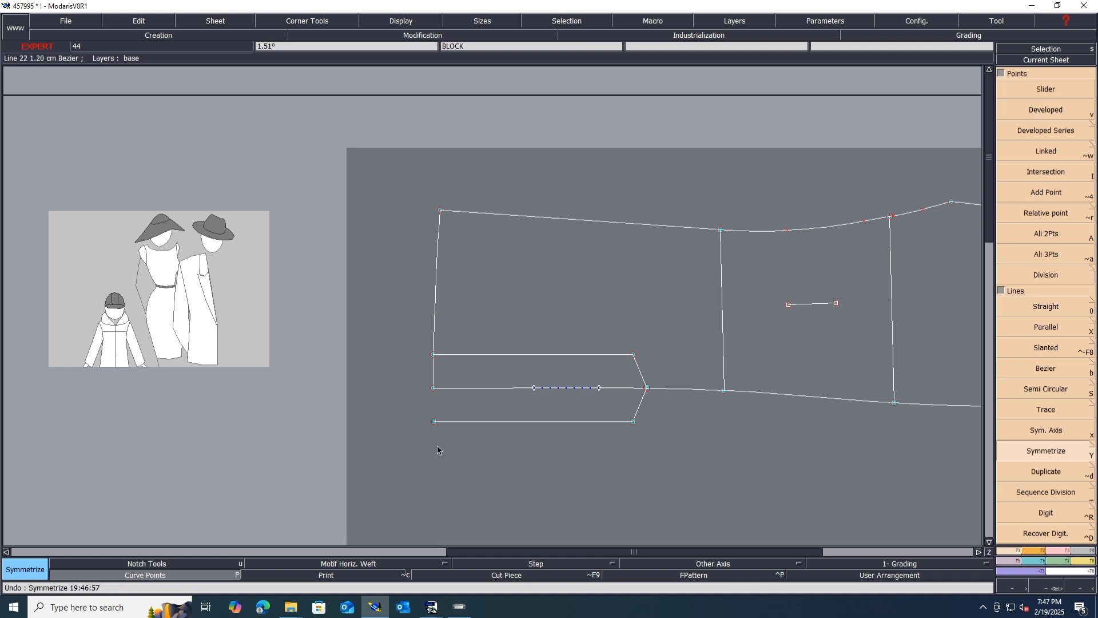
- Connect the hem end of the mirrored vent line to the centre-back hem point with a straight line
left_click(1057, 550)
left_click(1028, 314)
scroll(653, 389, "up", 5)
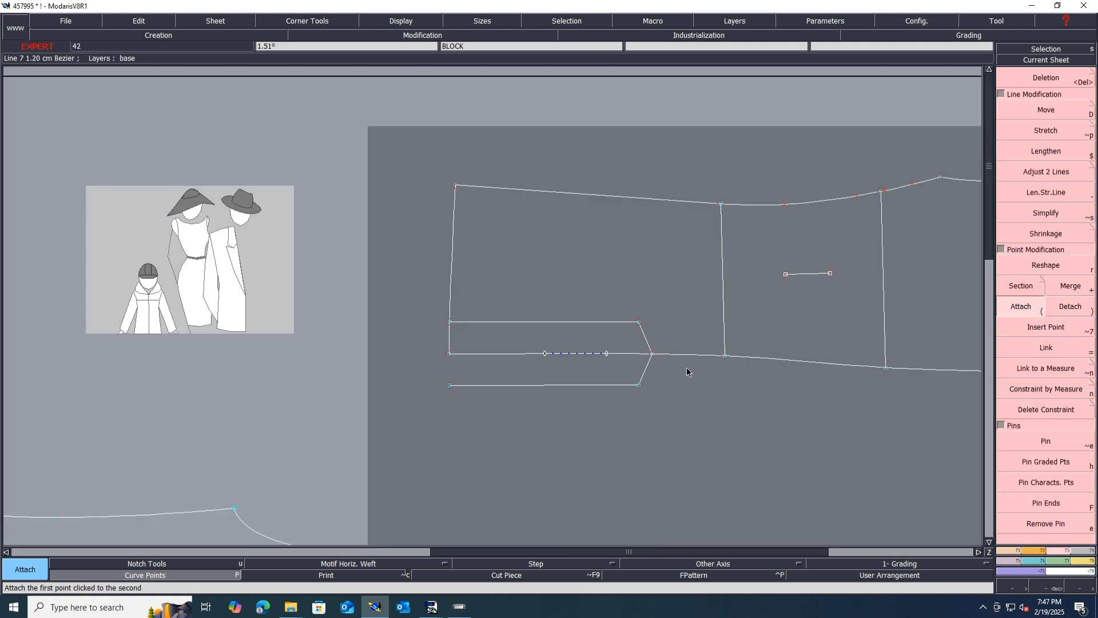
scroll(613, 385, "down", 5)
key("l")
left_click(449, 386)
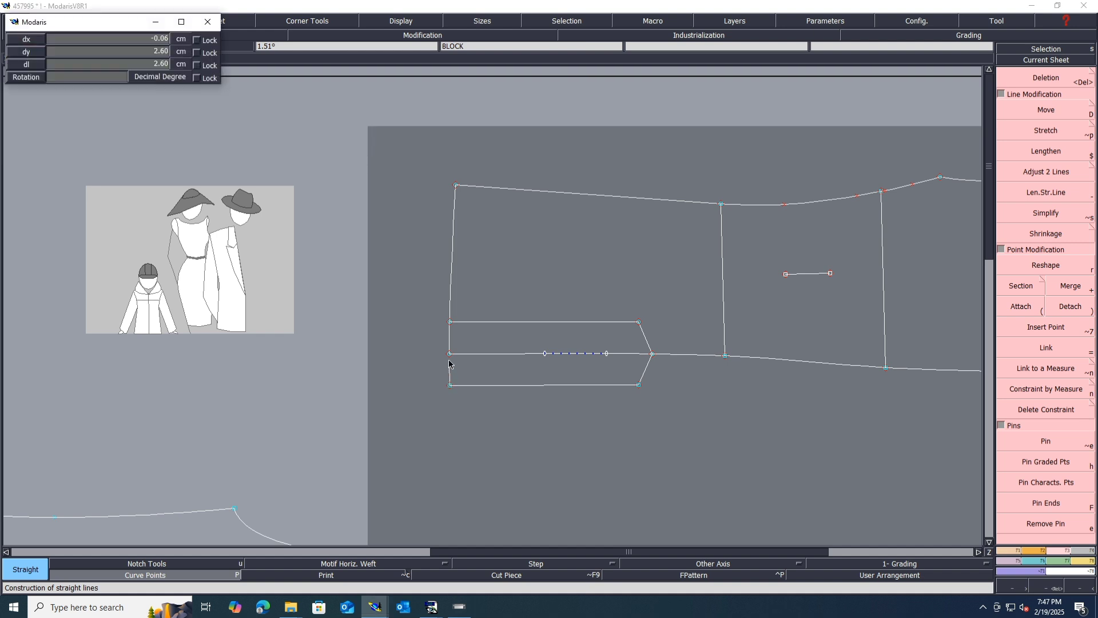
left_click(449, 355)
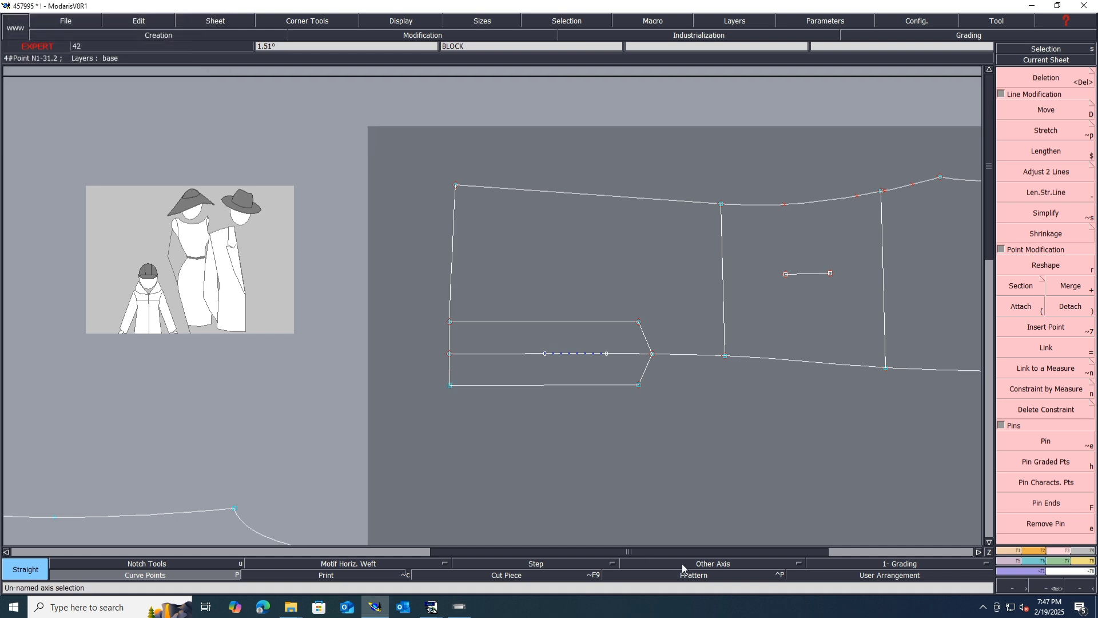
- Erase both points of the symmetry axis on the back block's centre-back vent line
key("Delete")
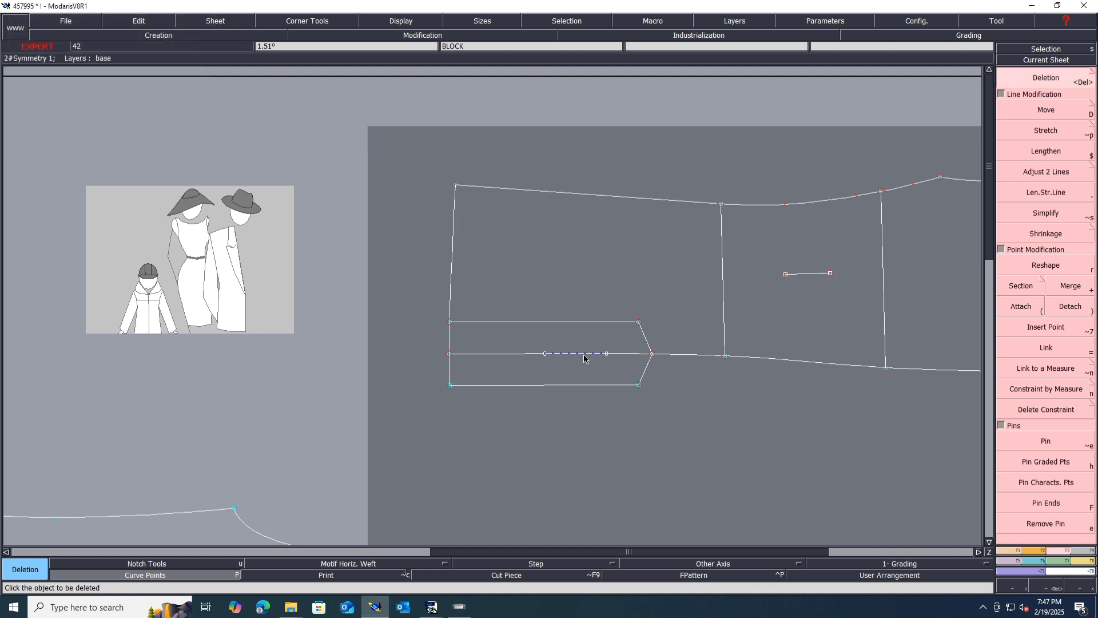
left_click(725, 24)
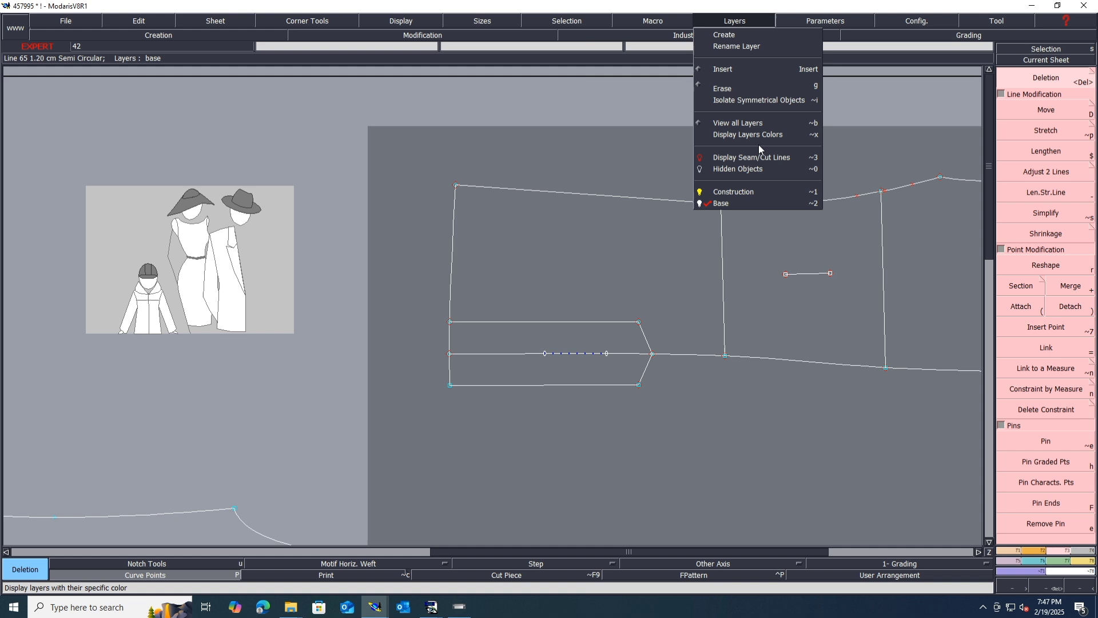
left_click(739, 88)
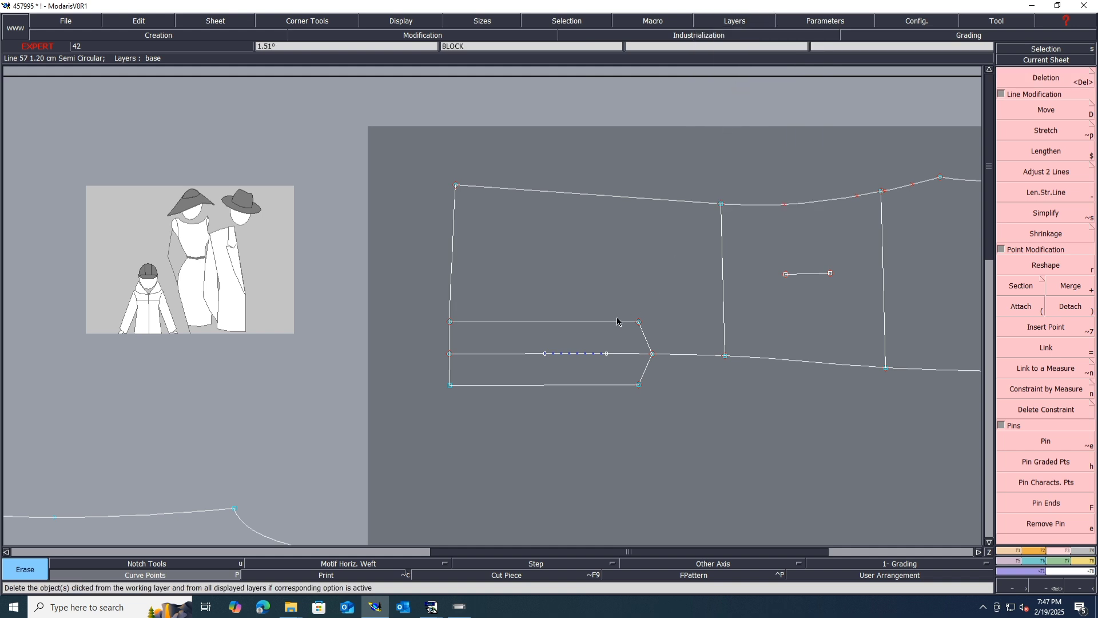
left_click(605, 355)
left_click(544, 355)
key("j")
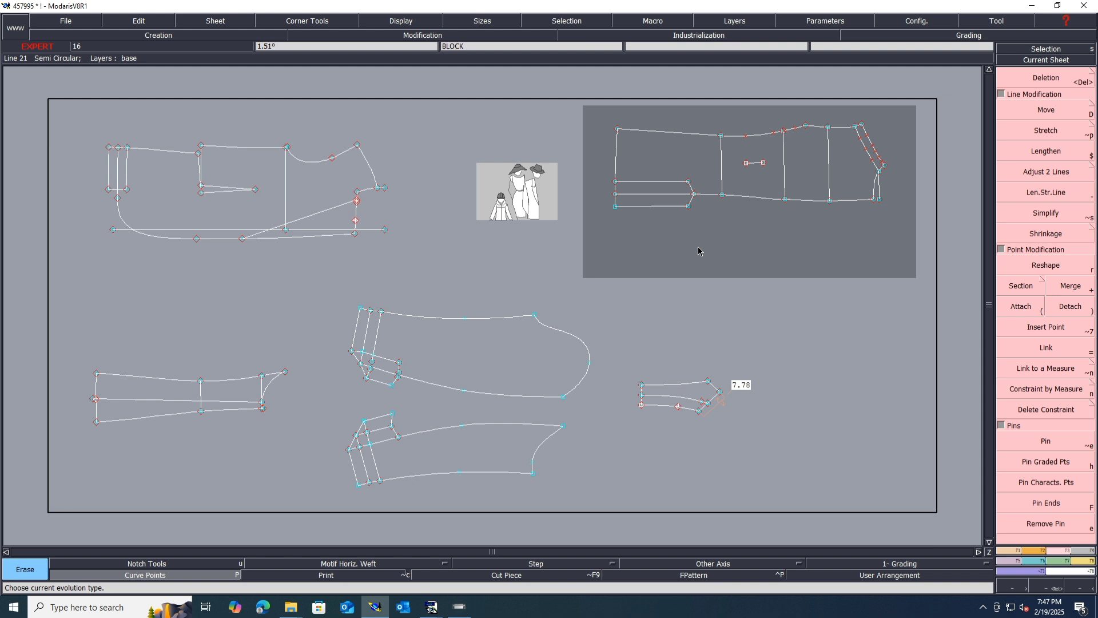
- Save the model and turn off the display of curve points
key("ctrl+s")
left_click(475, 369)
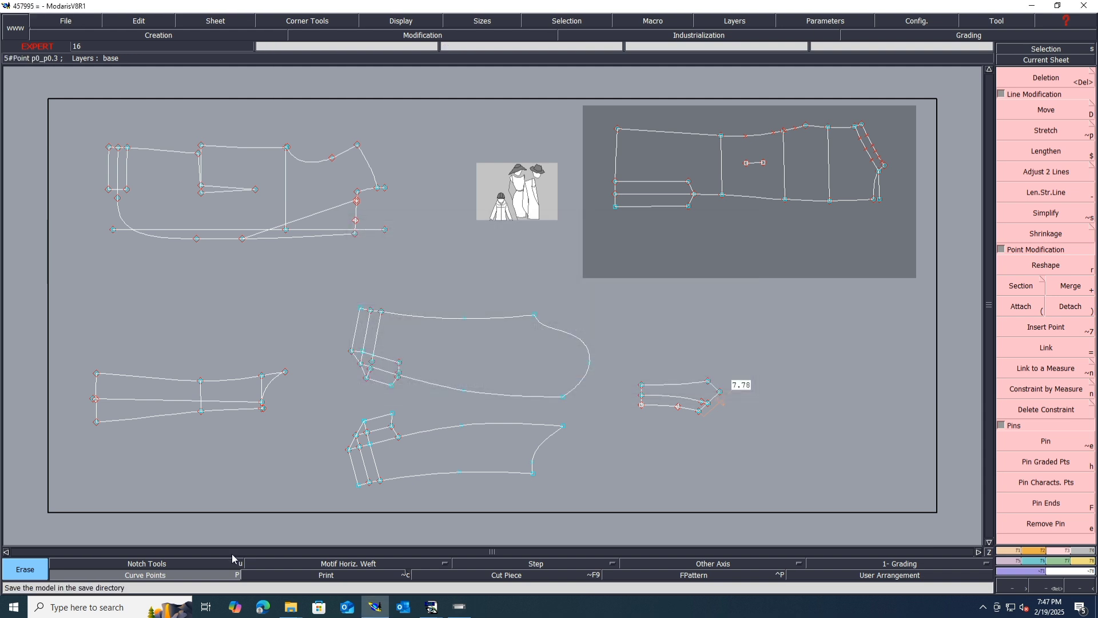
left_click(194, 575)
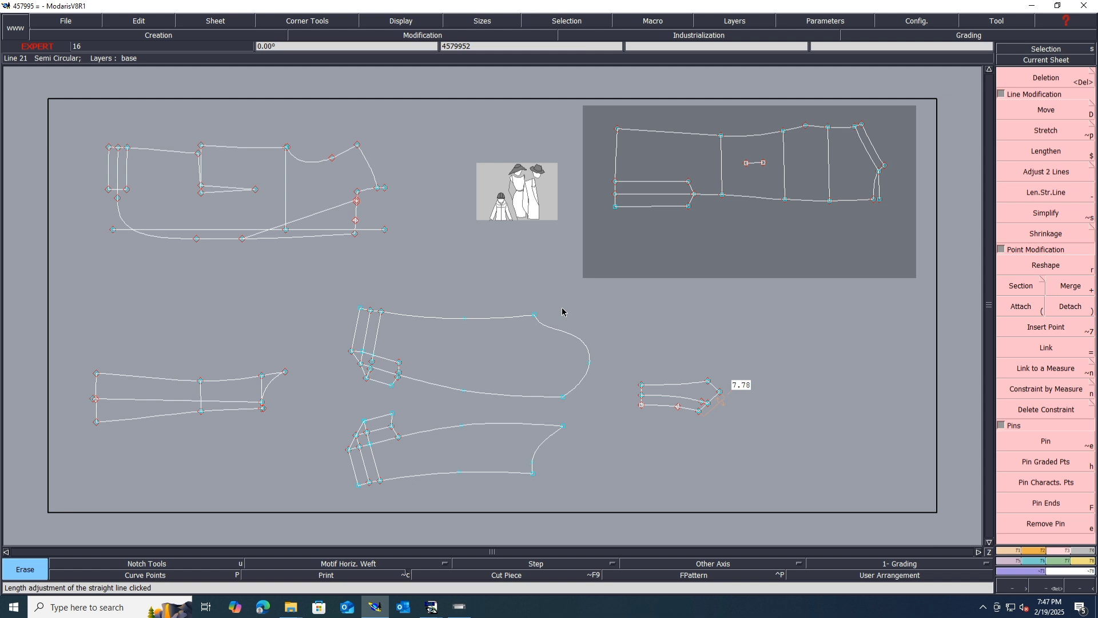
key("ctrl+s")
left_click(485, 375)
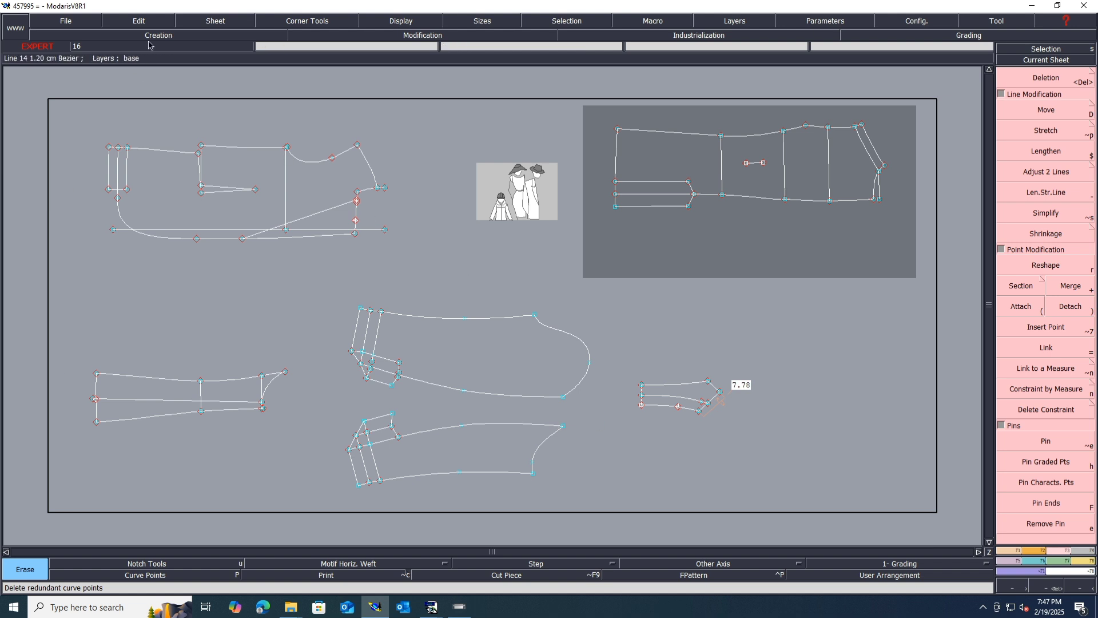
- Create a new empty sheet for the pocket flap
left_click(216, 23)
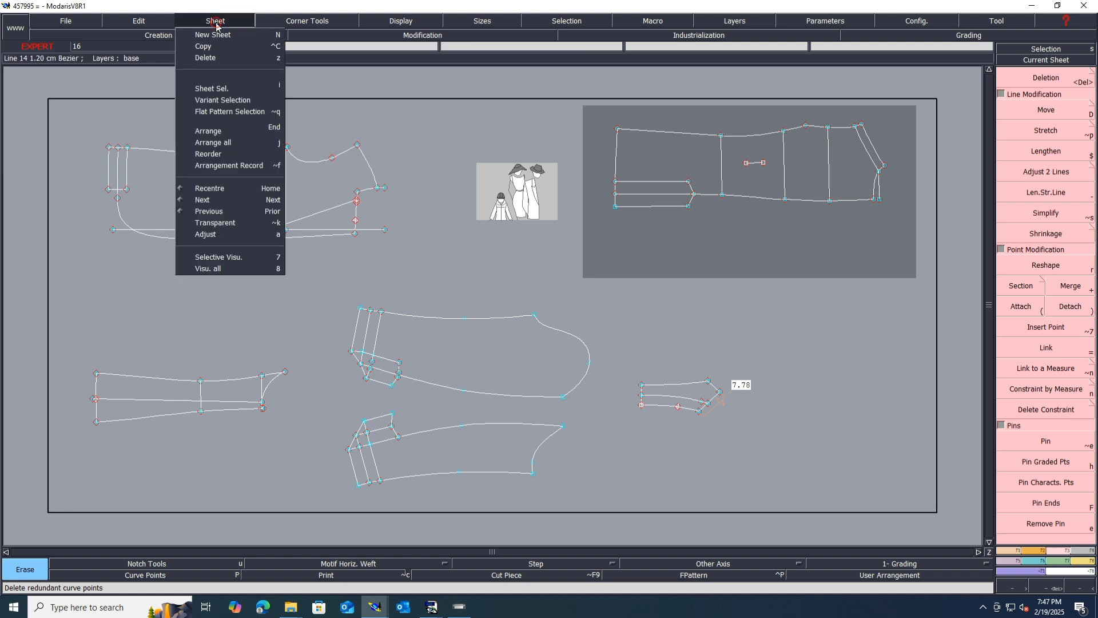
left_click(219, 36)
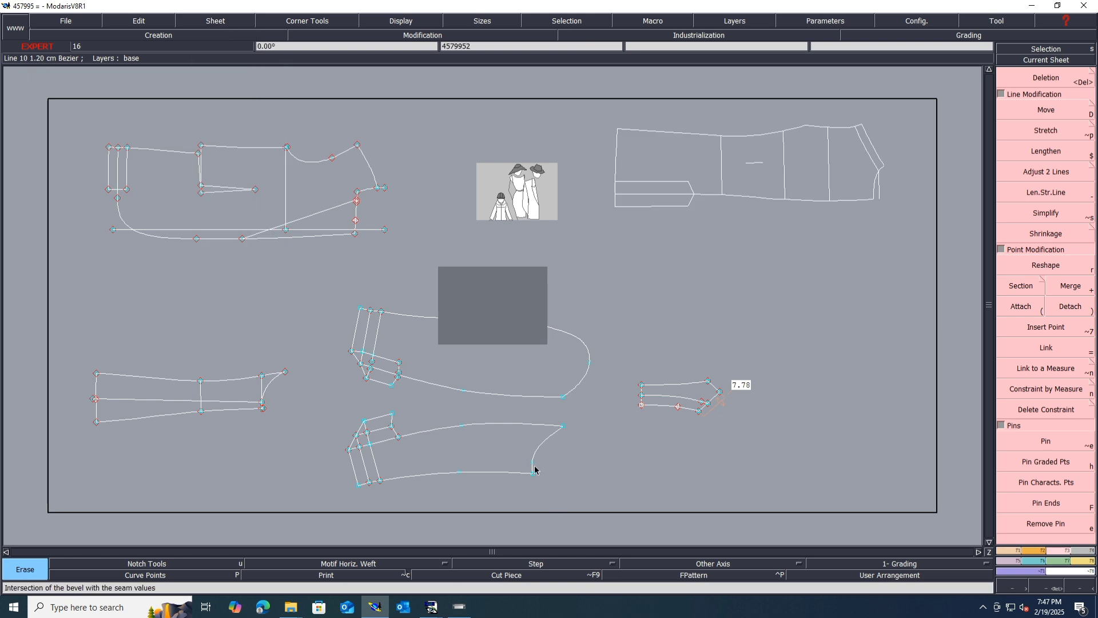
- Switch to the blazer spec PDF in Adobe Reader, highlight pocket width 15.5 and pocket flap height 5.0, and return to Modaris
mouse_move(431, 607)
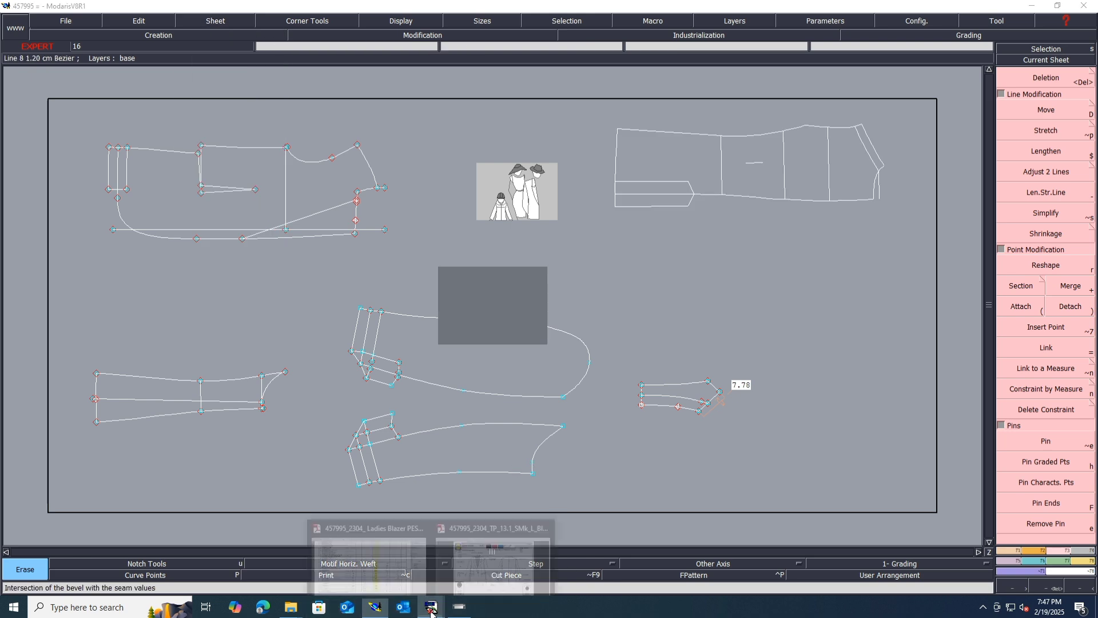
left_click(381, 574)
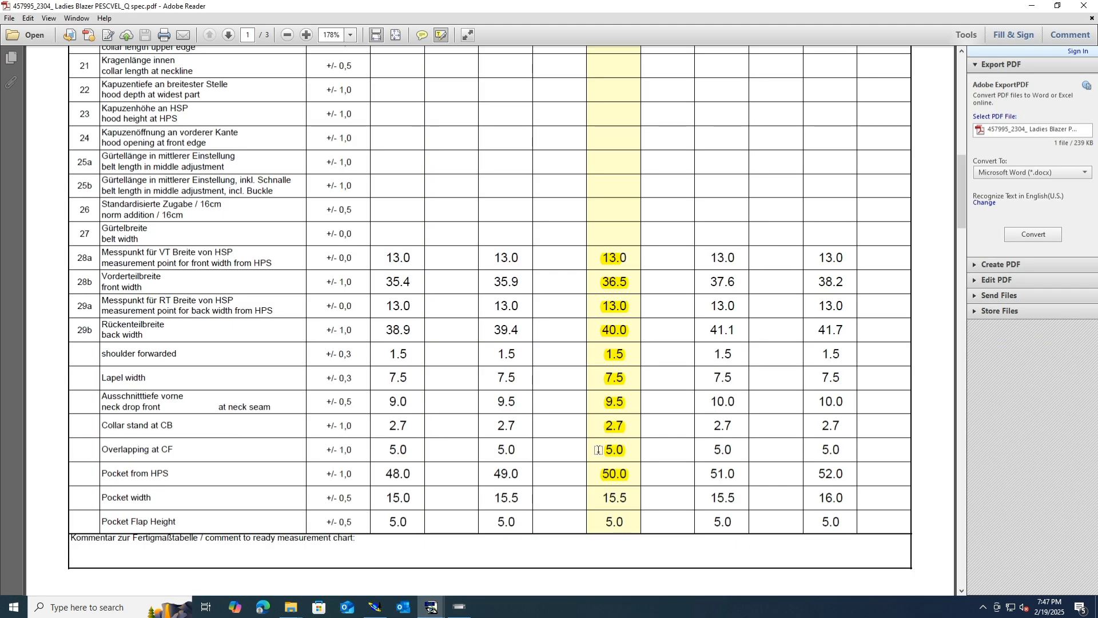
left_click_drag(636, 498, 595, 522)
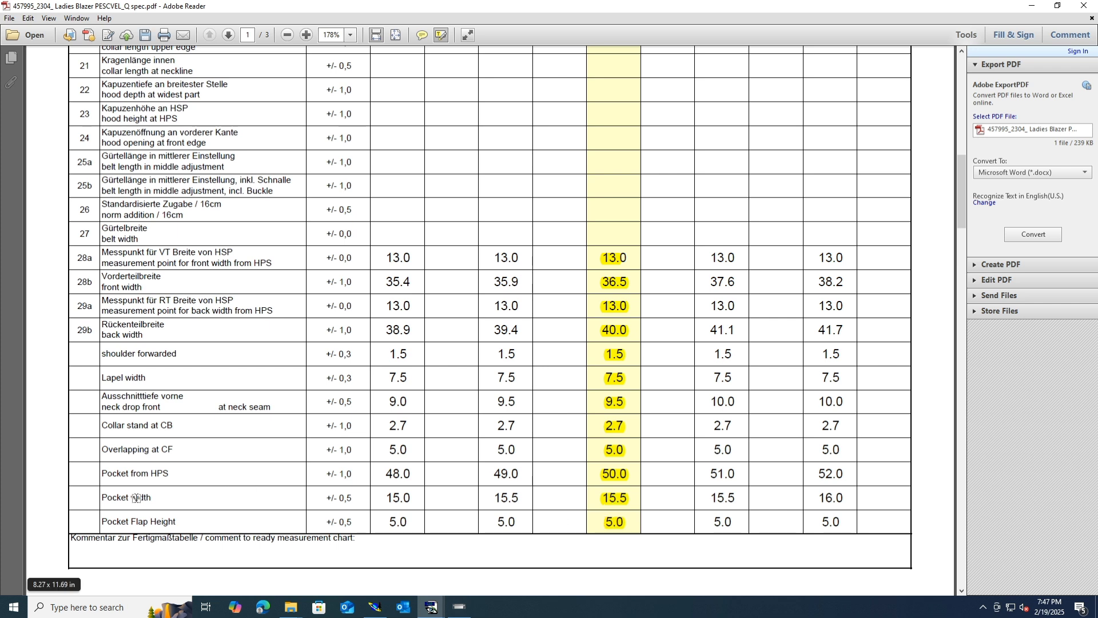
left_click(374, 607)
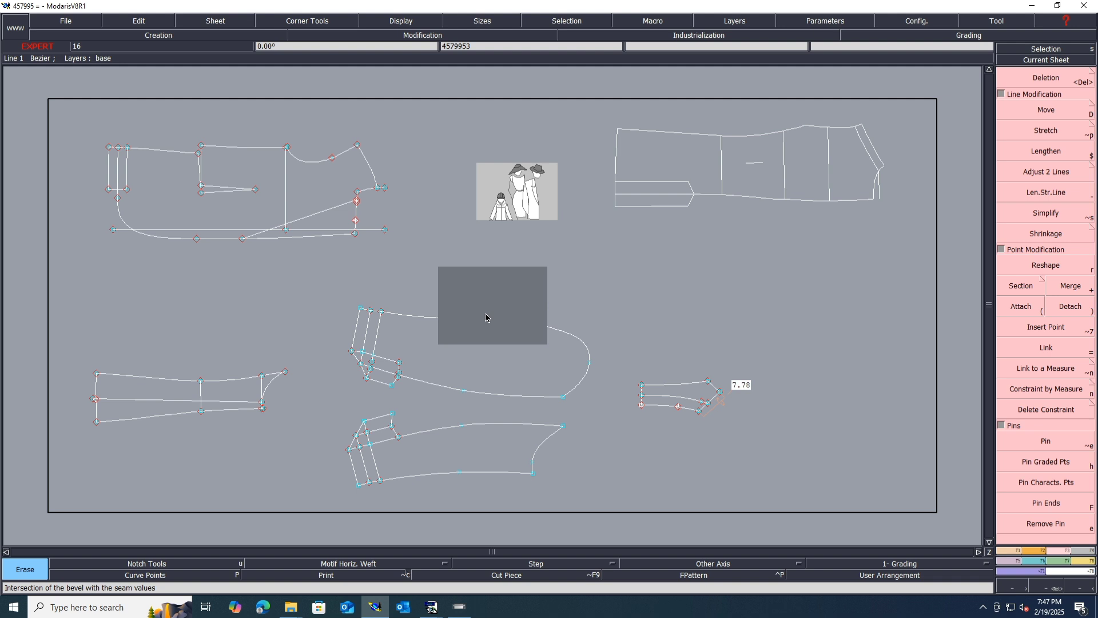
- Draw a horizontal Bezier line on the new sheet with dx 7.5 cm and dy 0
left_click(1010, 550)
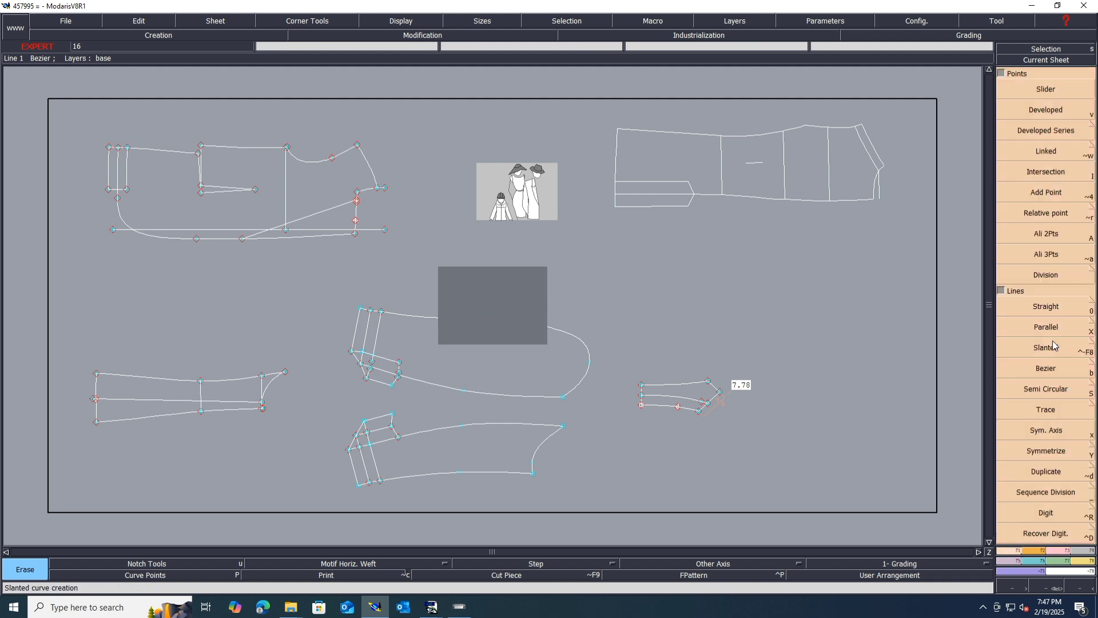
left_click(1047, 371)
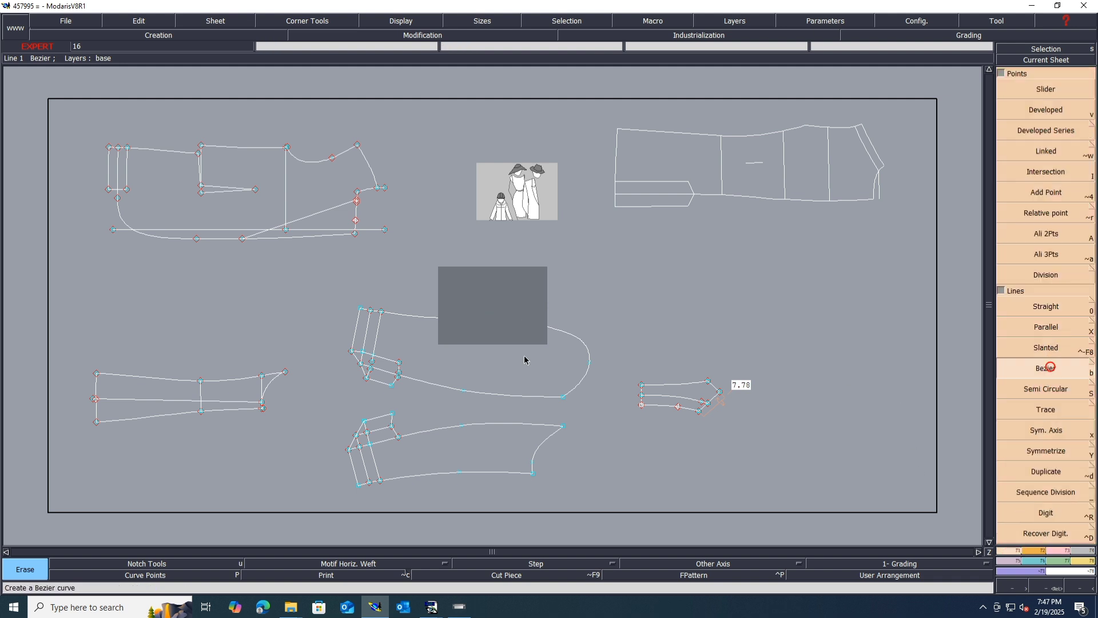
left_click(463, 300)
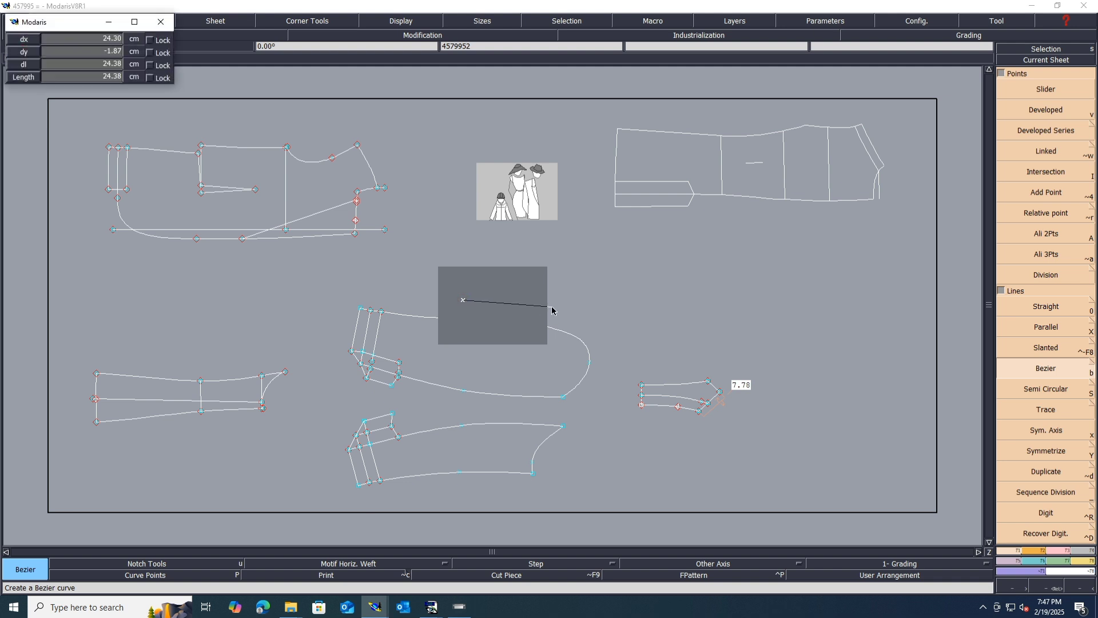
type("7.5")
key("Tab")
type("0")
key("Return")
- Draw a vertical line from the base line's left end with dx 0 and dy 5 cm
scroll(471, 300, "up", 5)
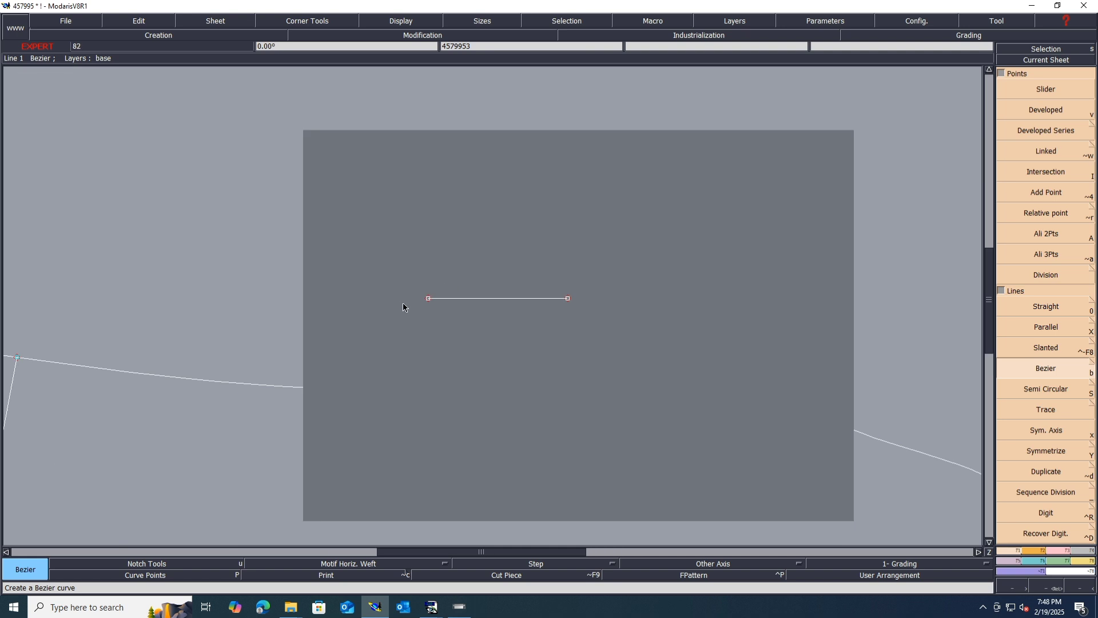
left_click(428, 299)
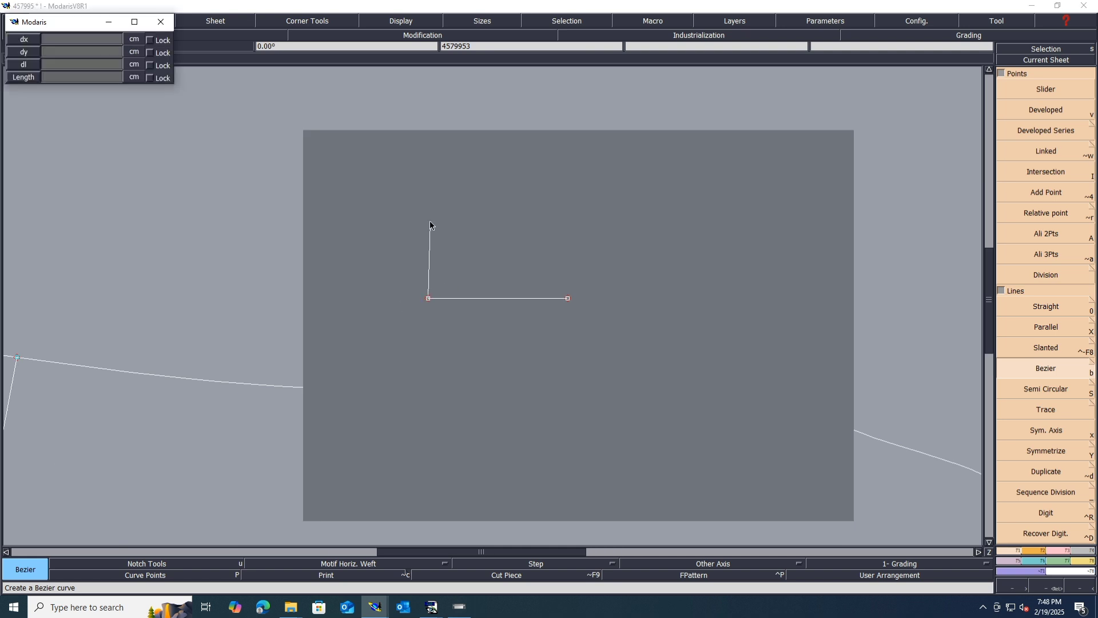
type("0")
key("Tab")
type("5")
key("Return")
- Draw a matching 5 cm vertical line from the base line's right end and close the rectangle along its upper edge
left_click(568, 298)
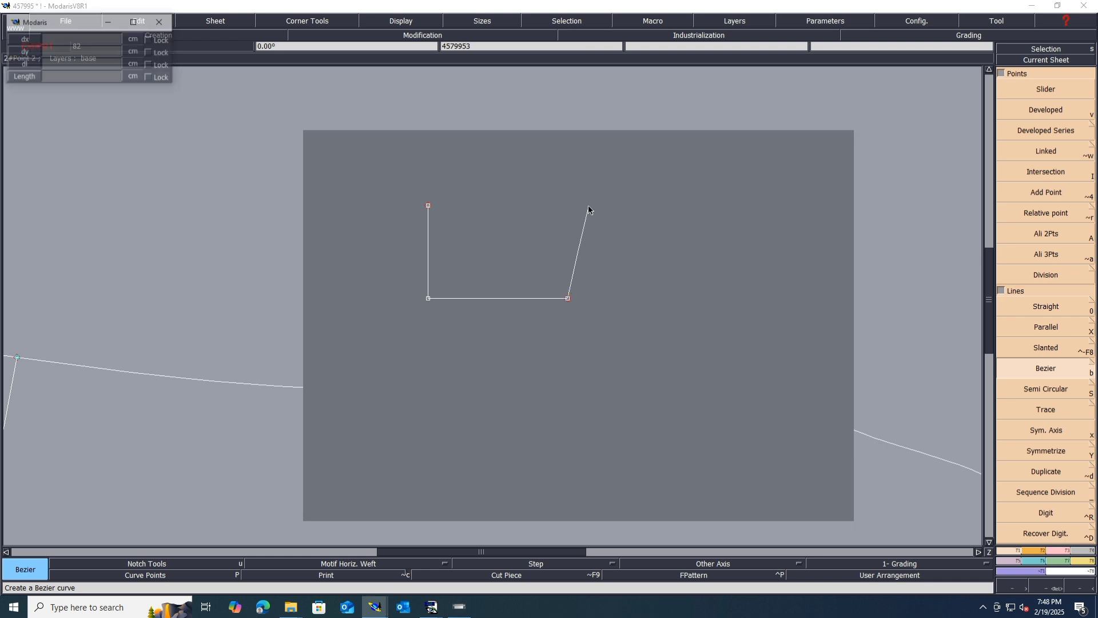
type("0")
key("Tab")
type("5")
key("Return")
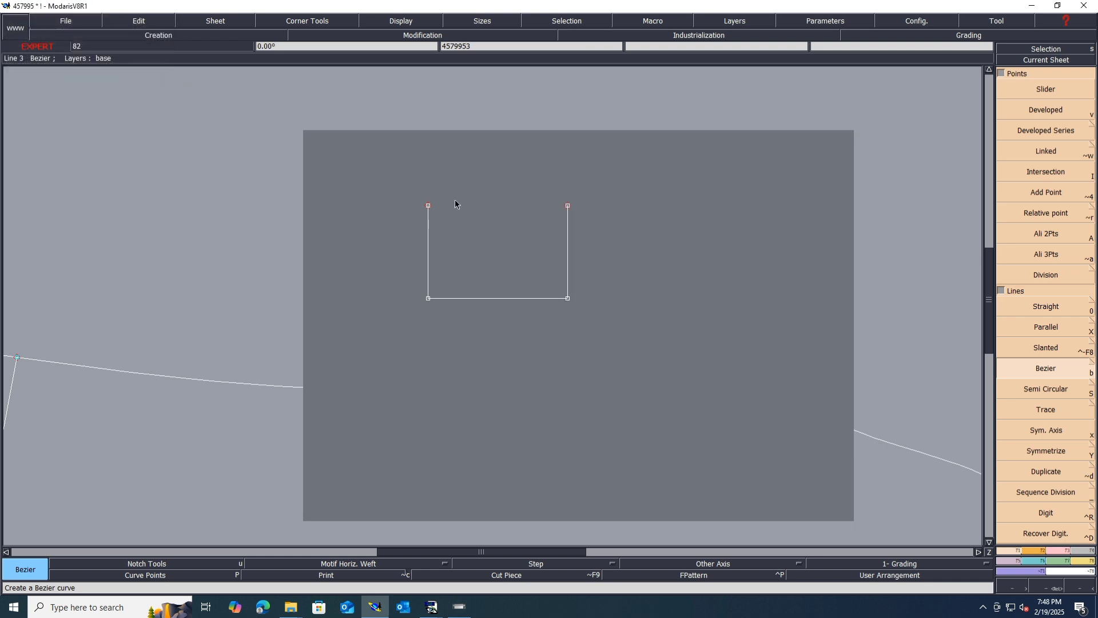
left_click(427, 206)
left_click(564, 207)
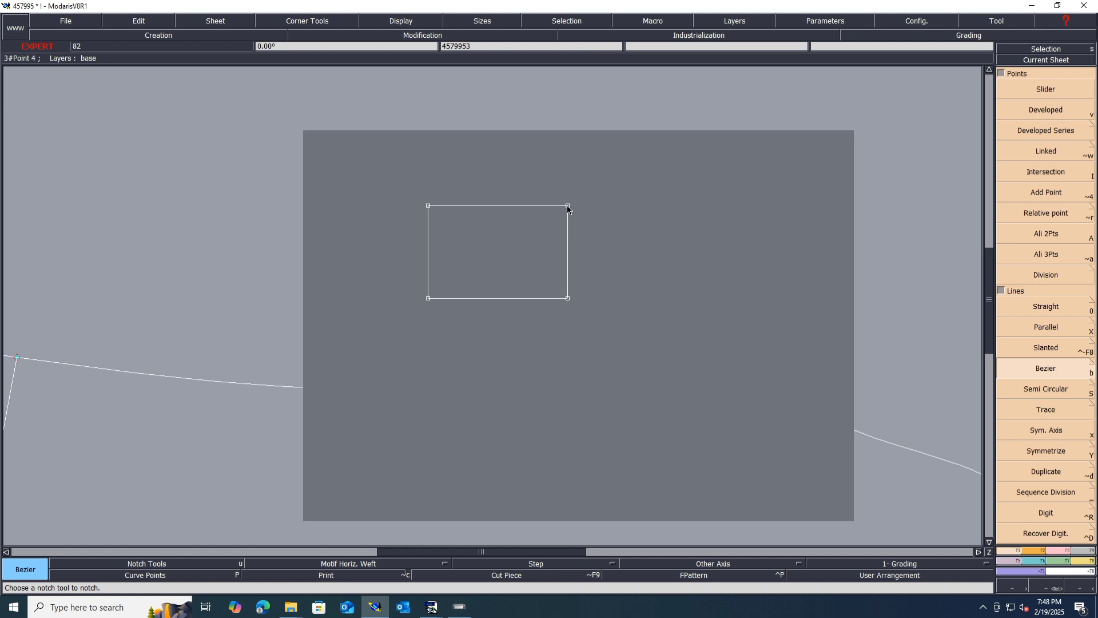
- Add developed points at -3 cm from the rectangle's upper-right corner on both the upper and right edges
key("v")
left_click(567, 207)
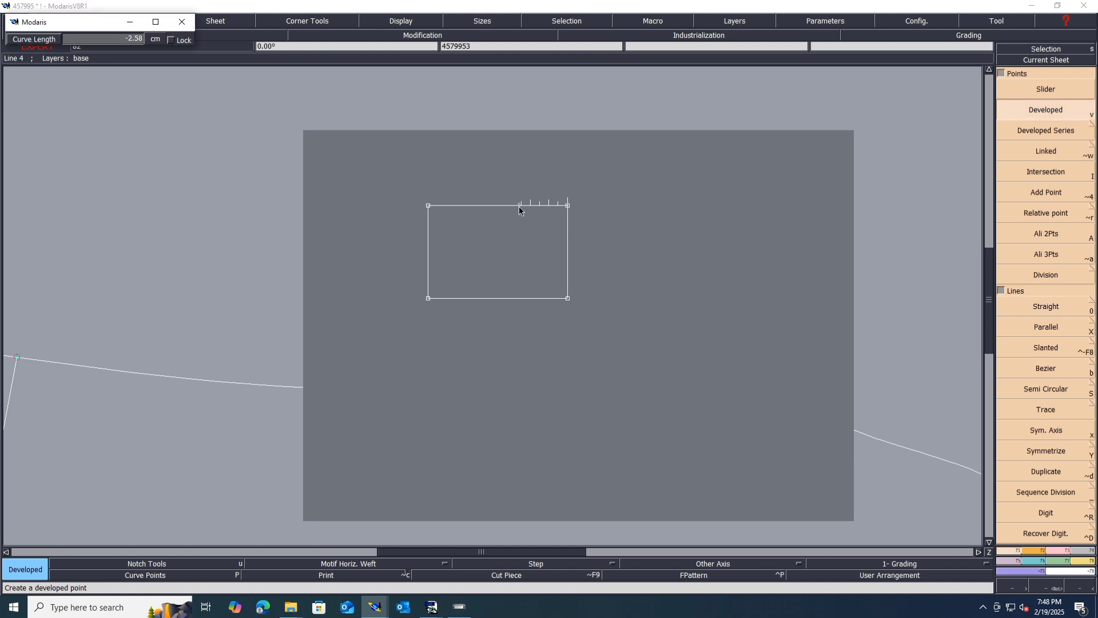
type("-3")
key("Return")
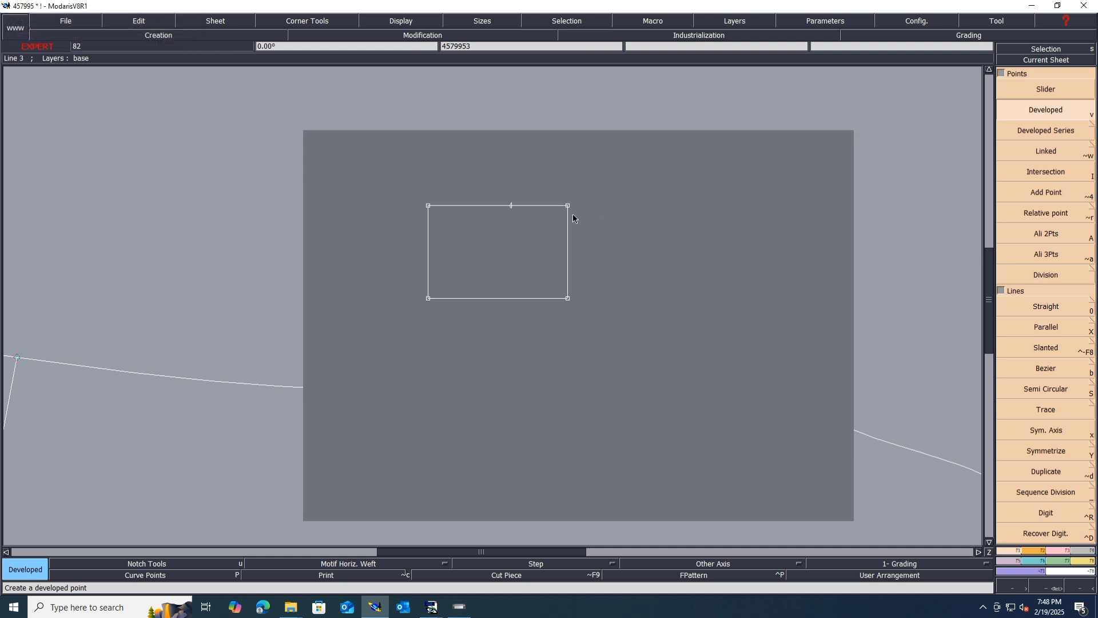
left_click(567, 206)
type("-3.00")
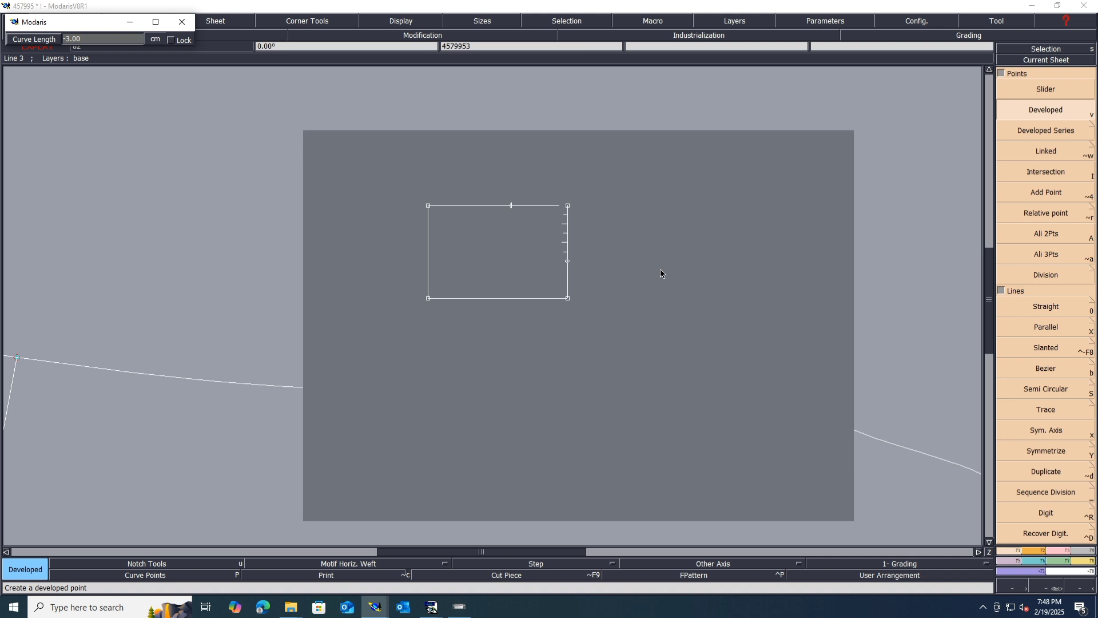
key("Return")
- Round the upper-right corner with an Arc Arrow between the two developed points, using a 1 cm arrow
left_click(1036, 550)
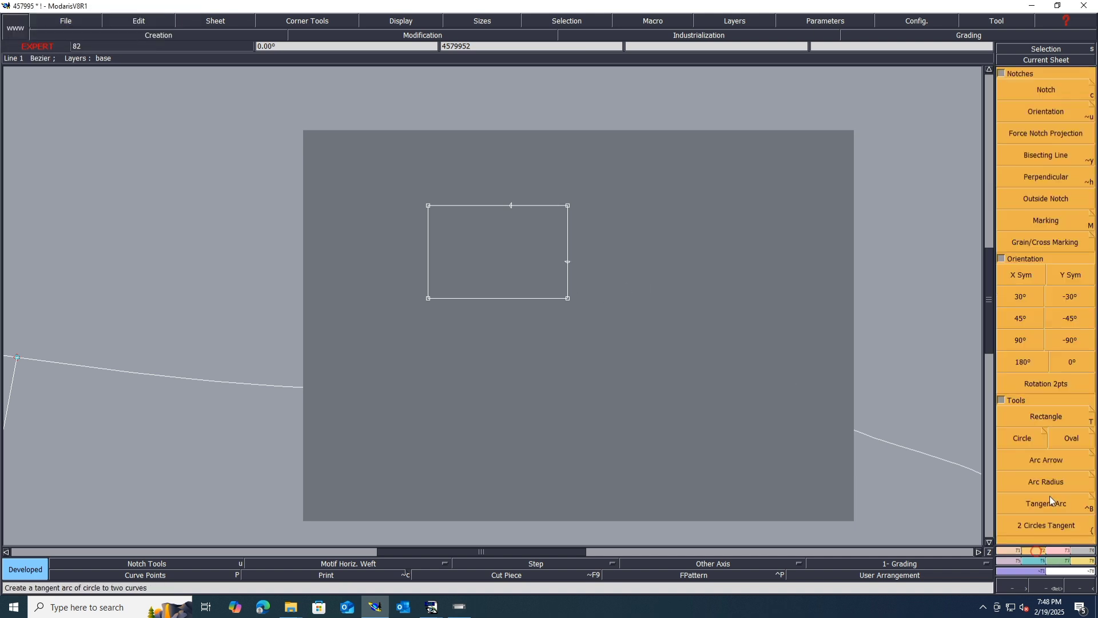
left_click(1046, 457)
left_click(518, 206)
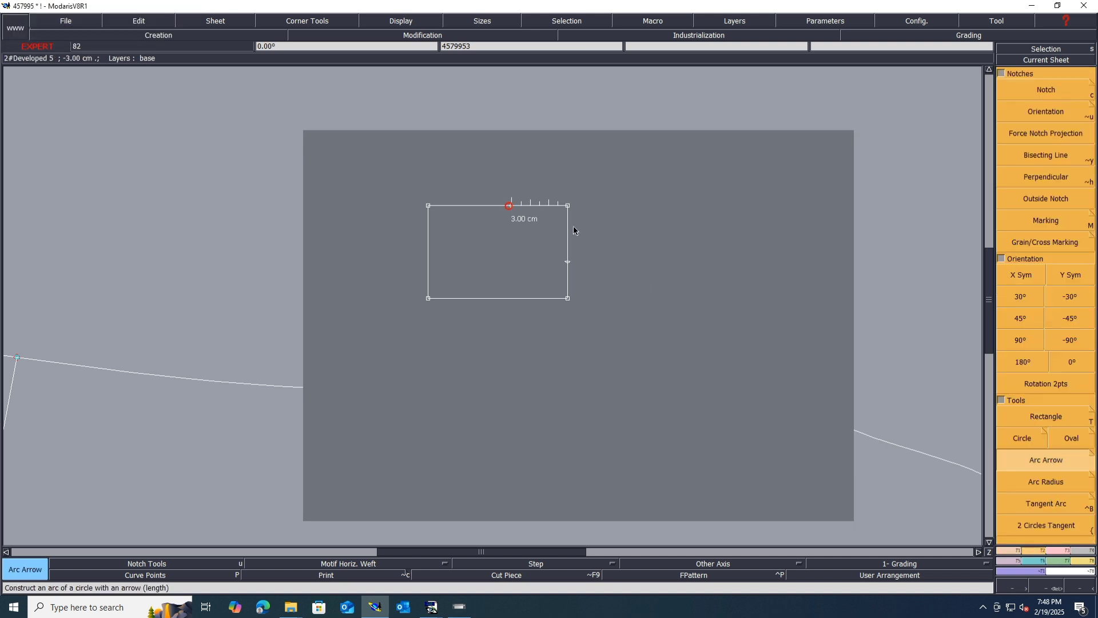
left_click(566, 263)
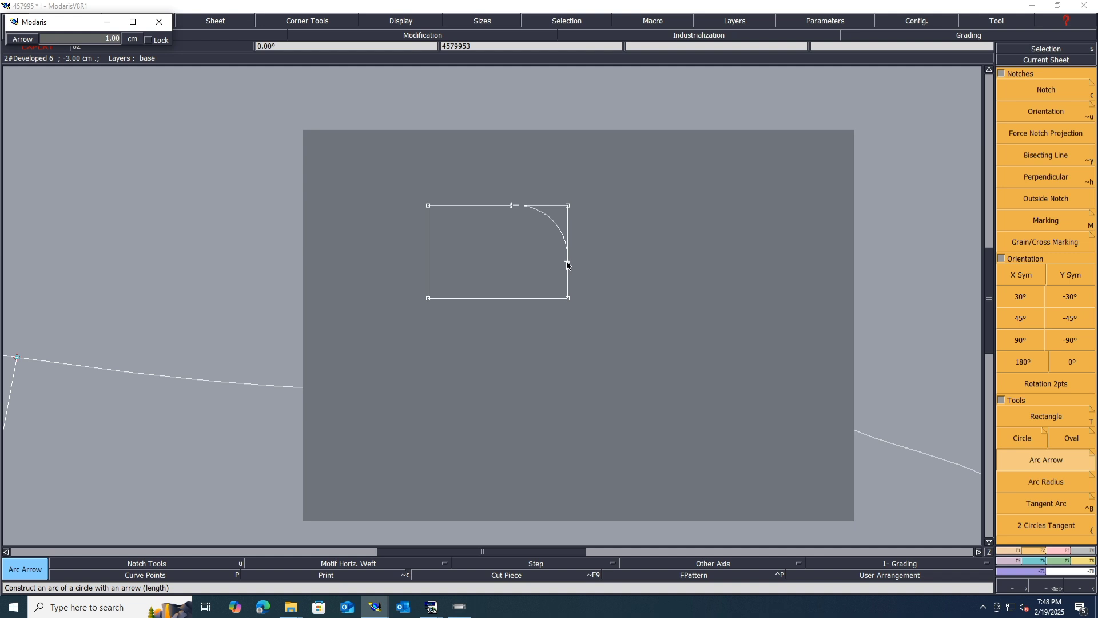
left_click(567, 261)
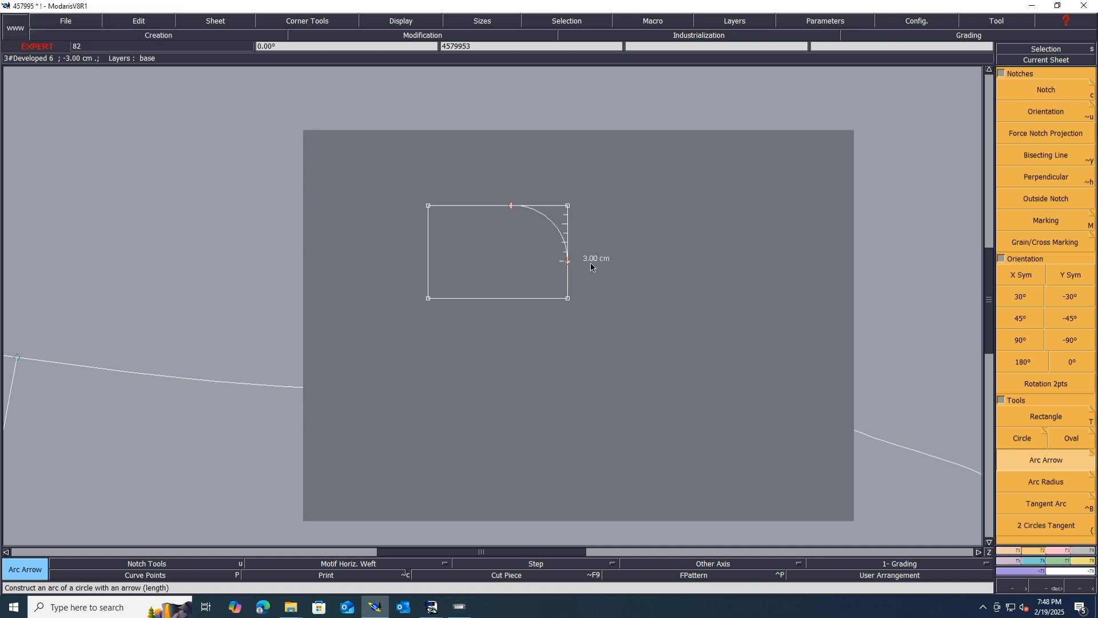
- Extract the rounded-corner flap shape as a seam piece and arrange all sheets
scroll(541, 227, "up", 5)
scroll(720, 207, "down", 2)
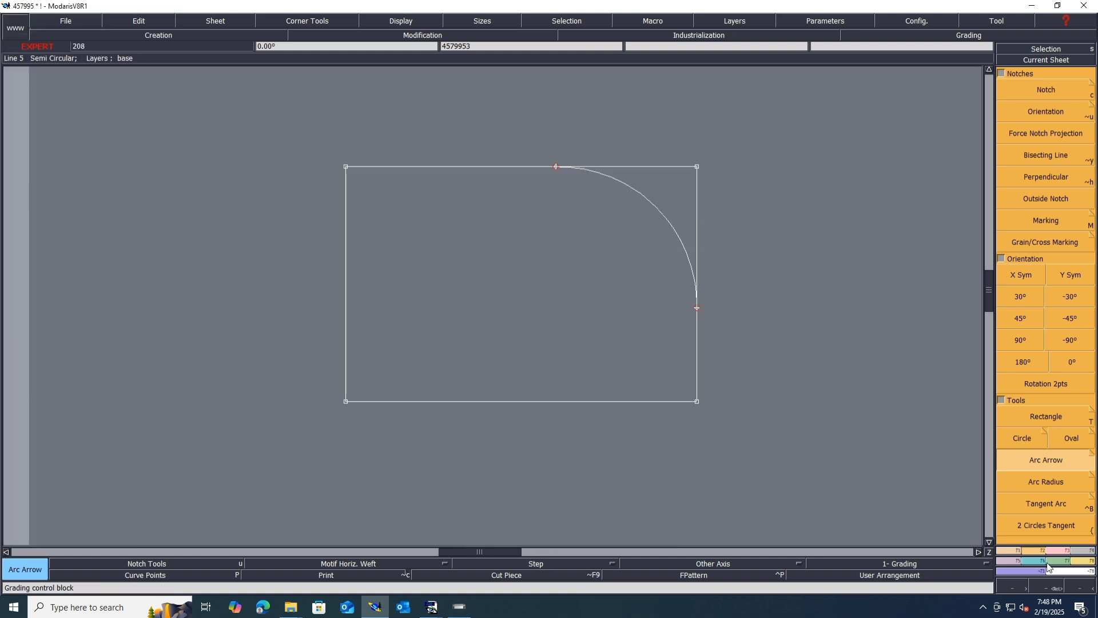
left_click(1064, 553)
left_click(1075, 552)
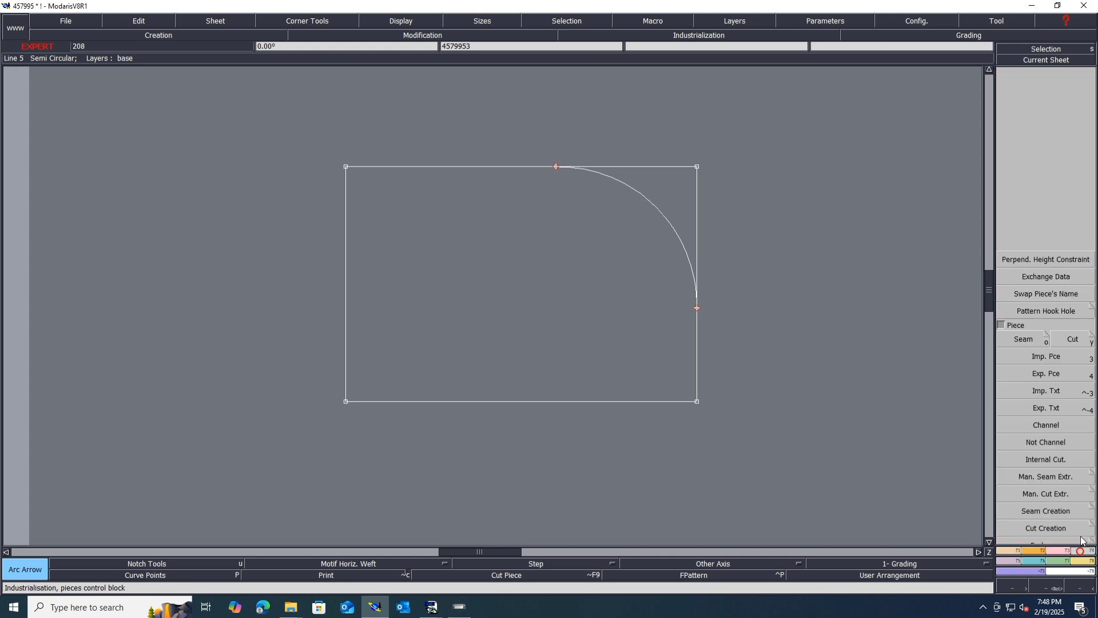
left_click(554, 339)
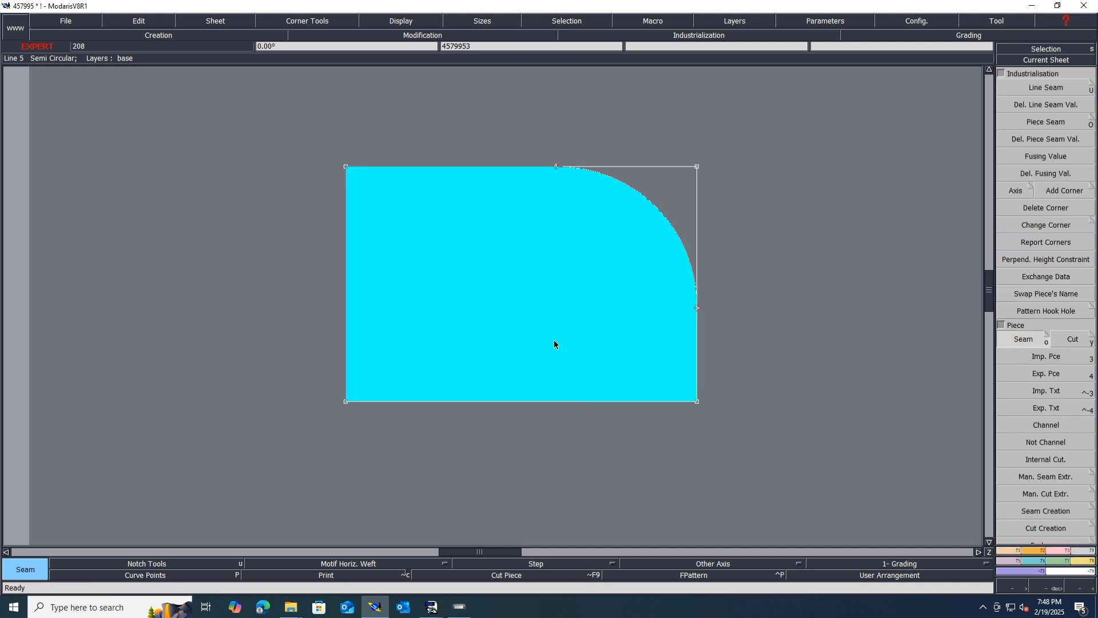
key("j")
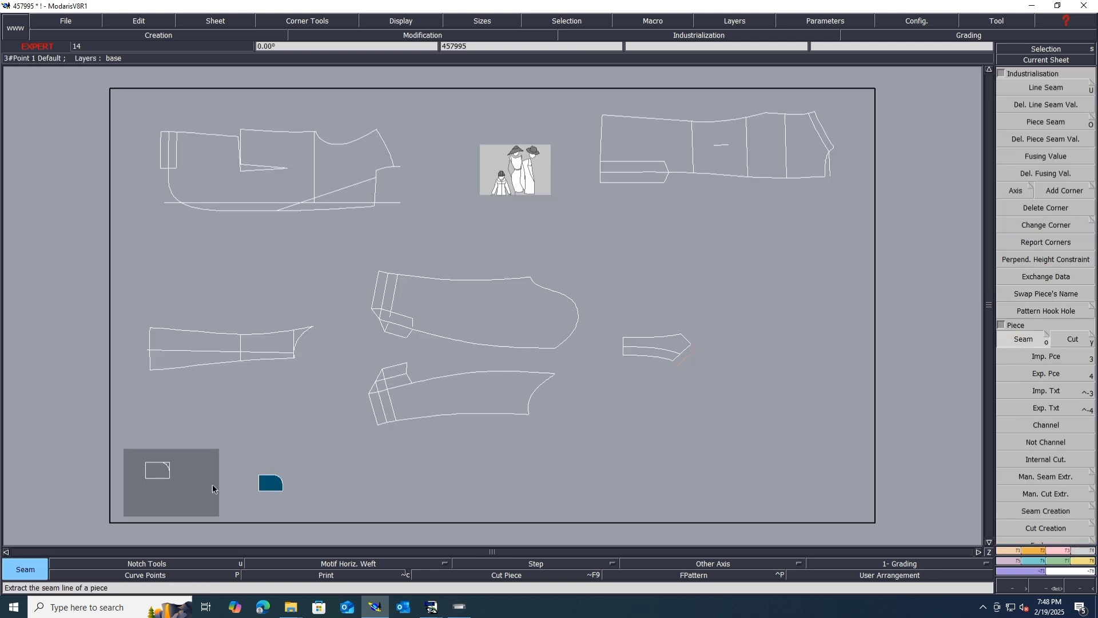
- Rotate the extracted flap piece 90° with Rotation 2pts, making its straight left edge the new horizontal
scroll(214, 486, "up", 3)
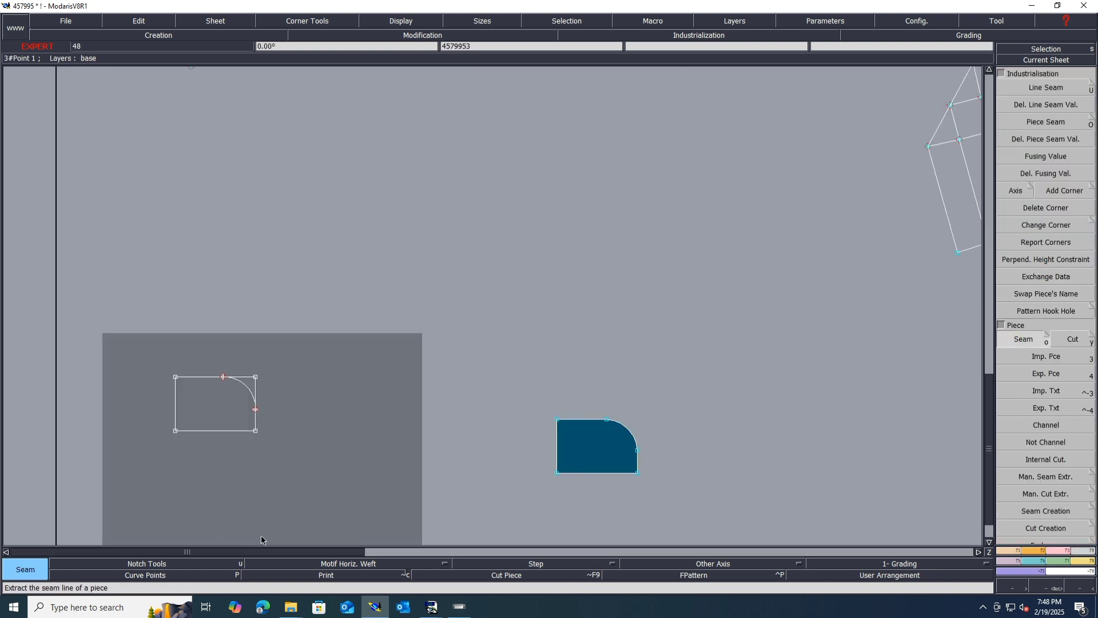
left_click(1033, 551)
left_click(1060, 380)
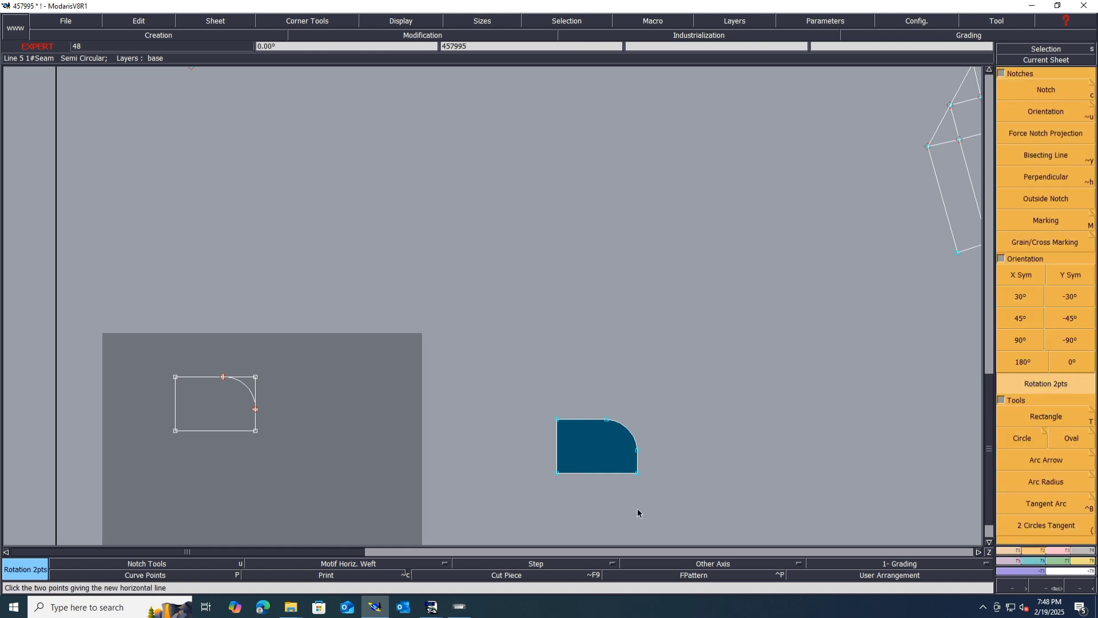
left_click(558, 475)
scroll(598, 503, "up", 3)
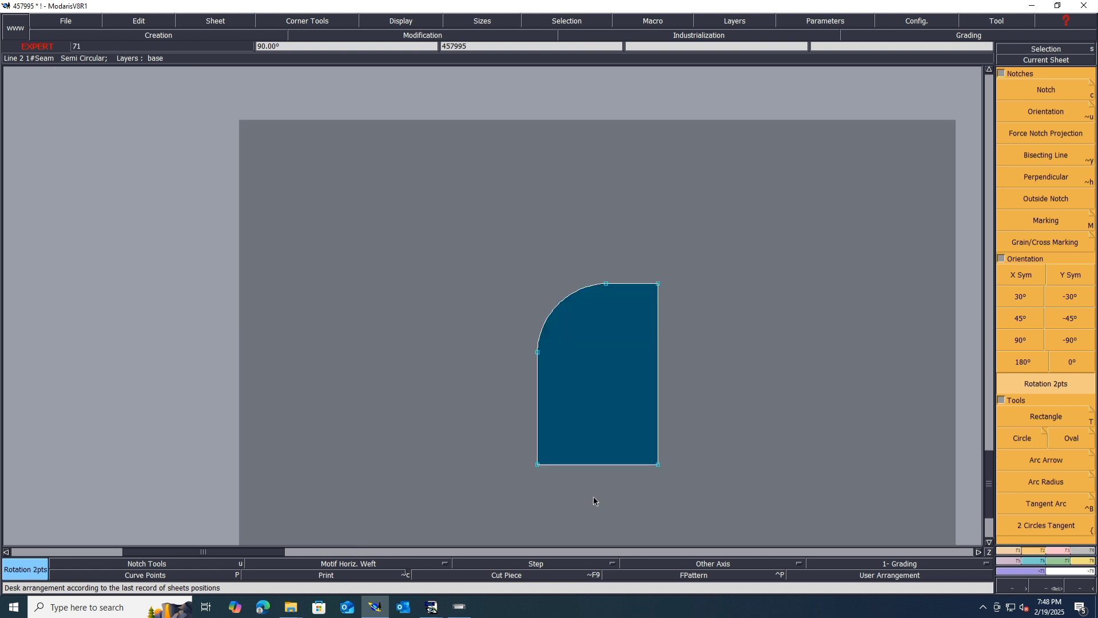
- Delete the sheet with the extracted flap piece, keeping the base rectangle construction
scroll(626, 278, "down", 3)
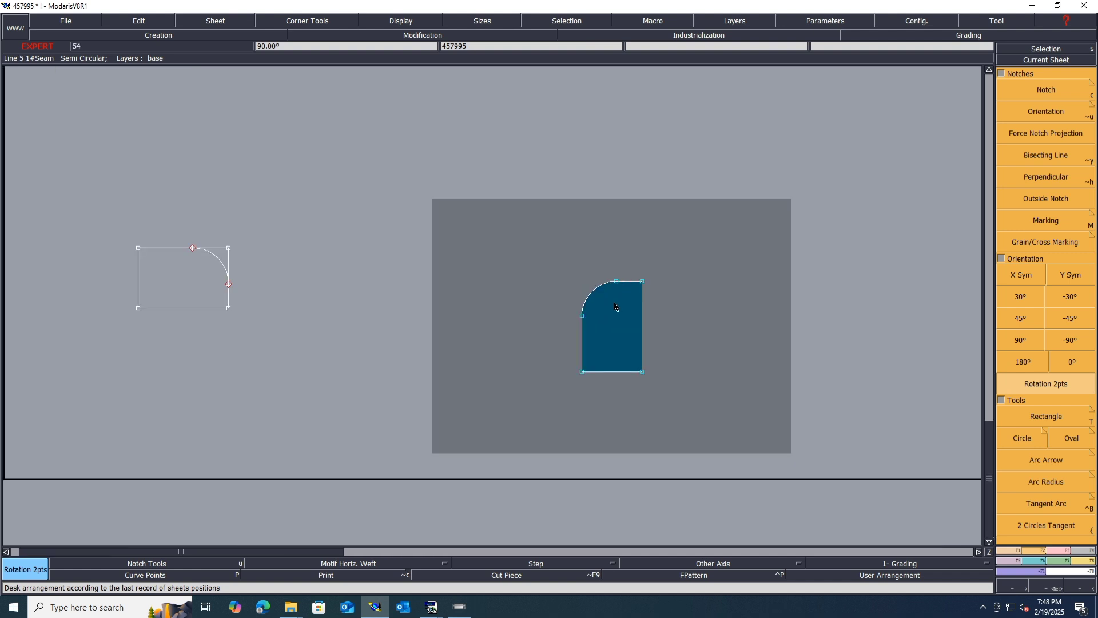
key("Delete")
left_click(620, 321)
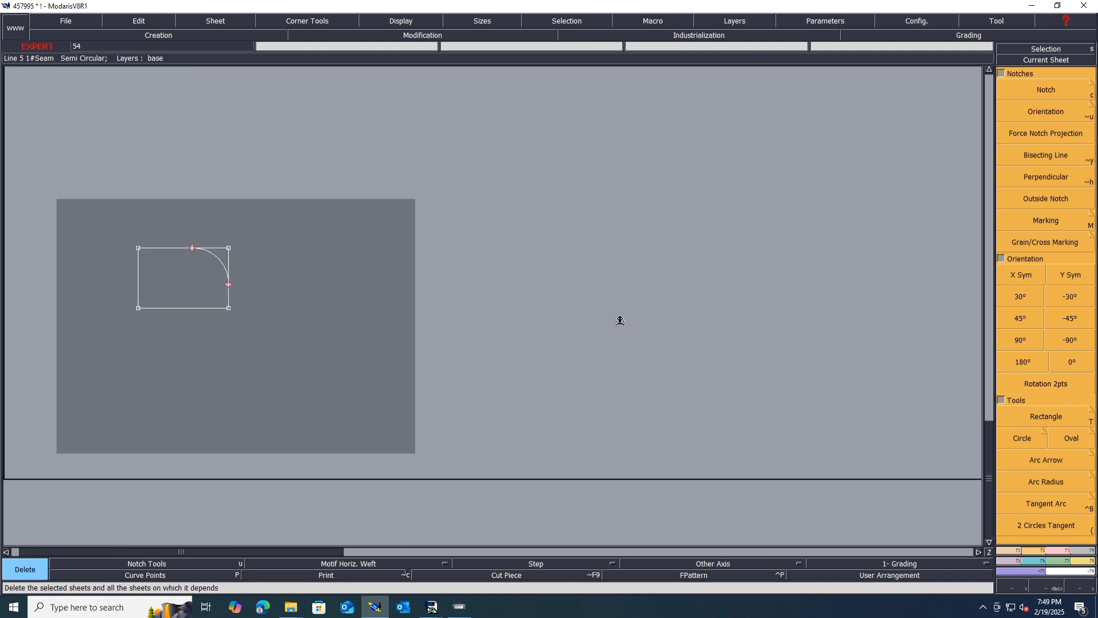
key("Delete")
- Reshape the corner arc by moving its two developed end points 0.50 cm closer to the rectangle's upper-right corner
scroll(130, 270, "up", 5)
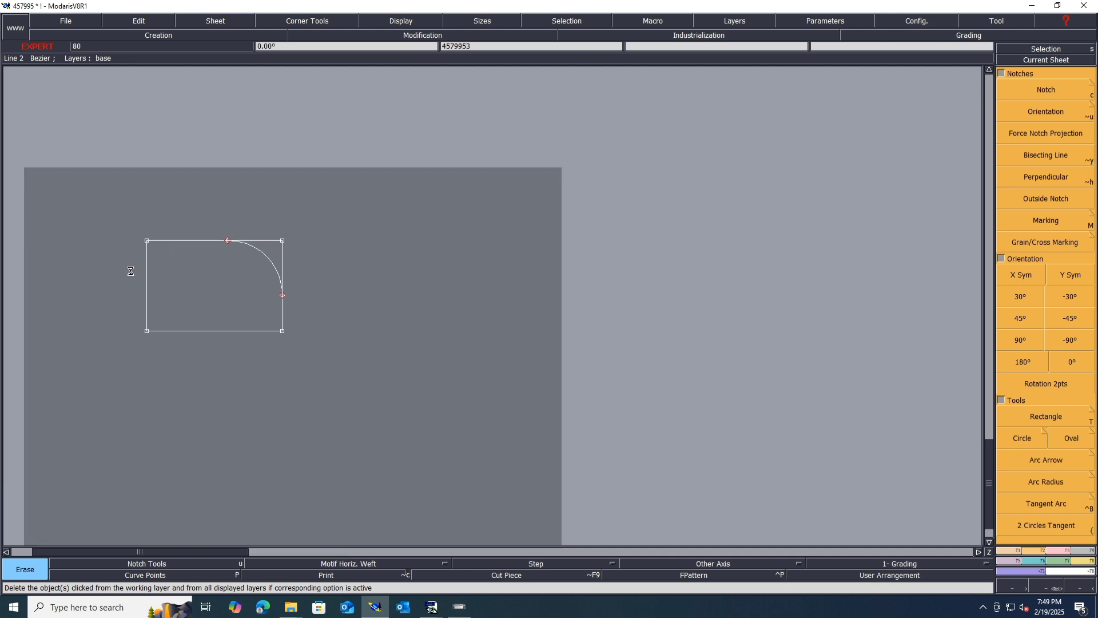
scroll(565, 301, "down", 3)
scroll(452, 277, "up", 4)
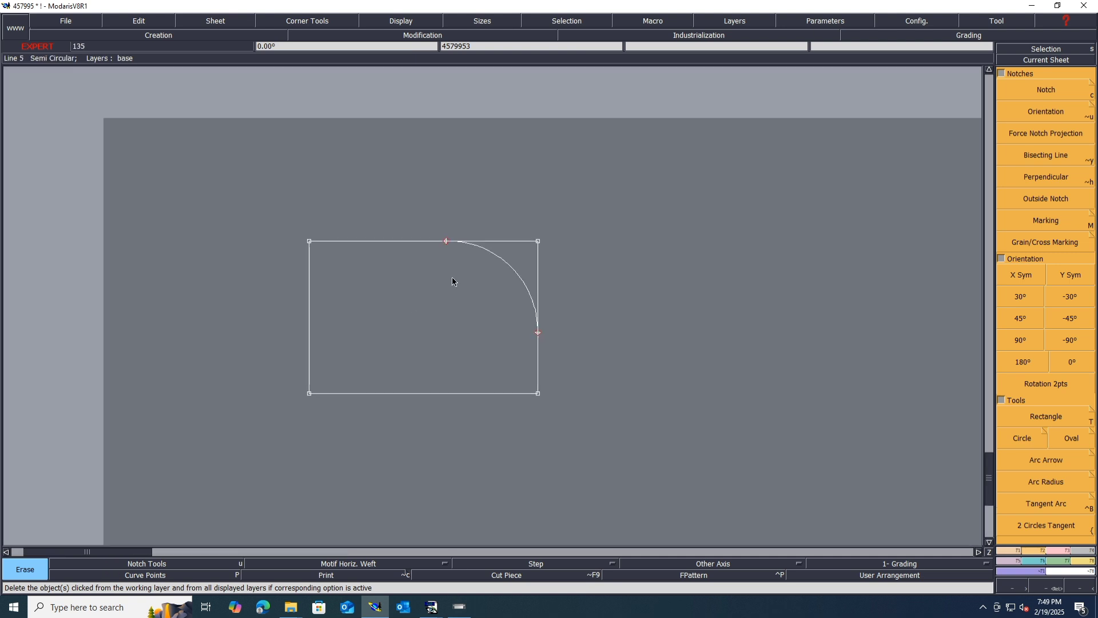
key("r")
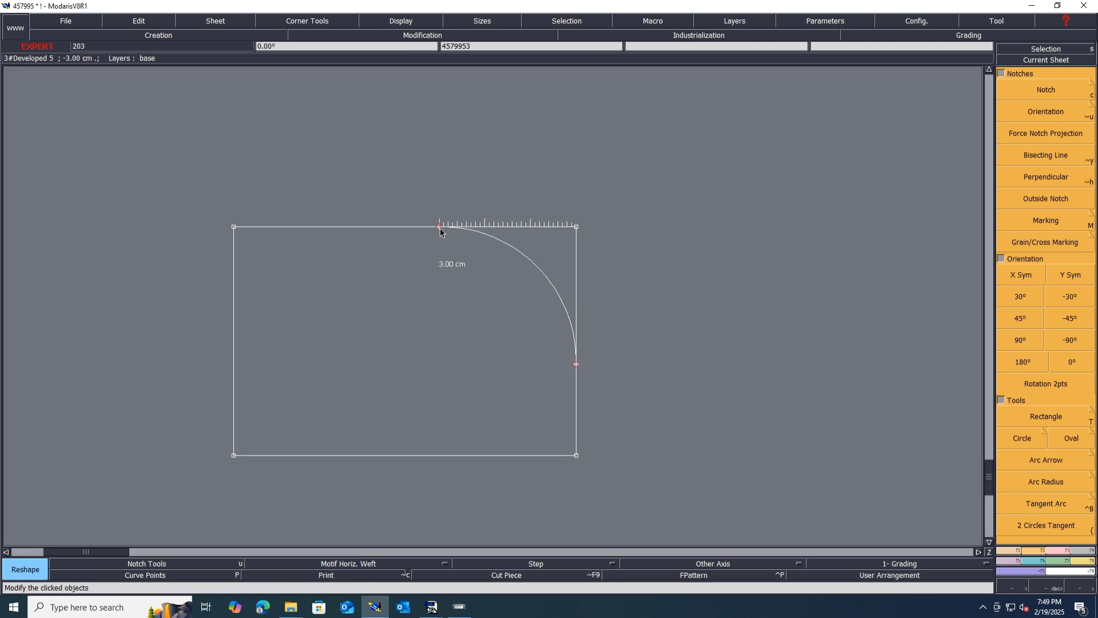
left_click(440, 228)
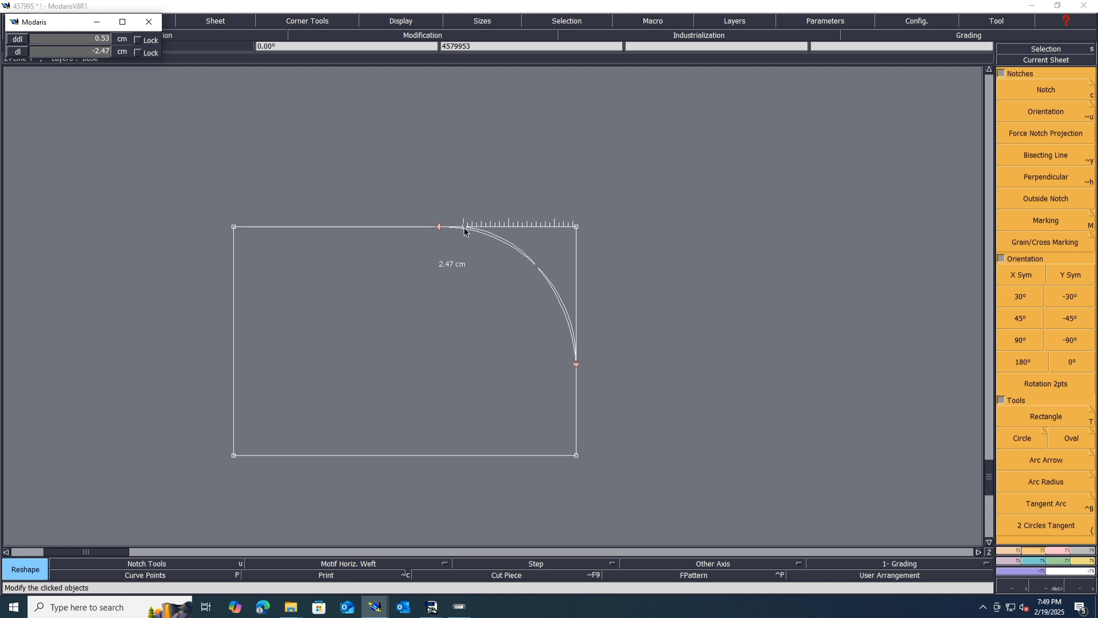
left_click(464, 227)
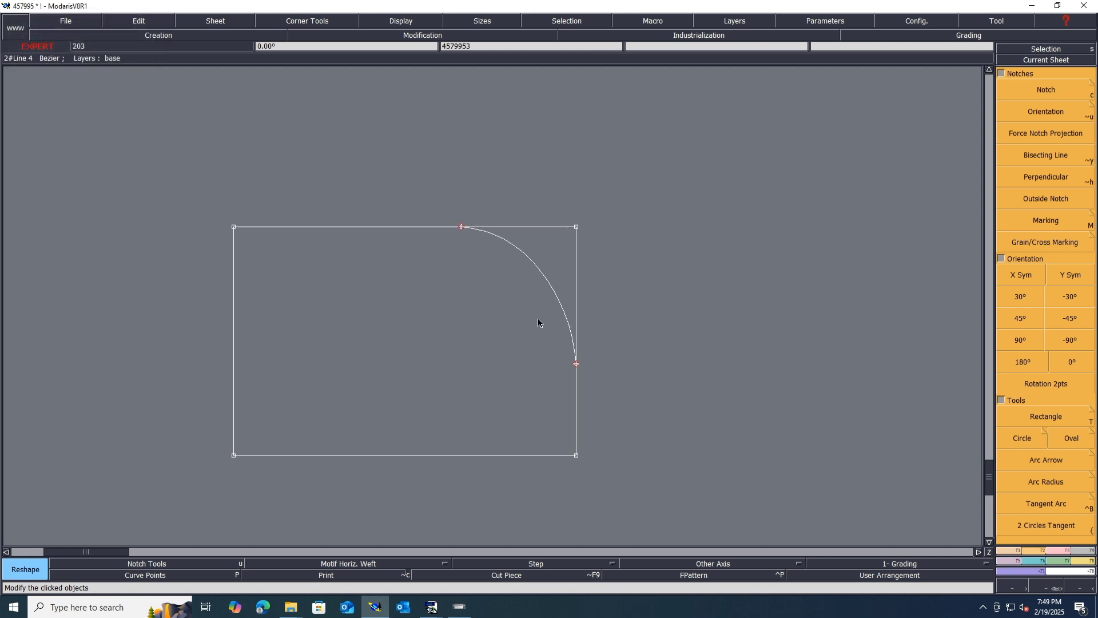
left_click(576, 363)
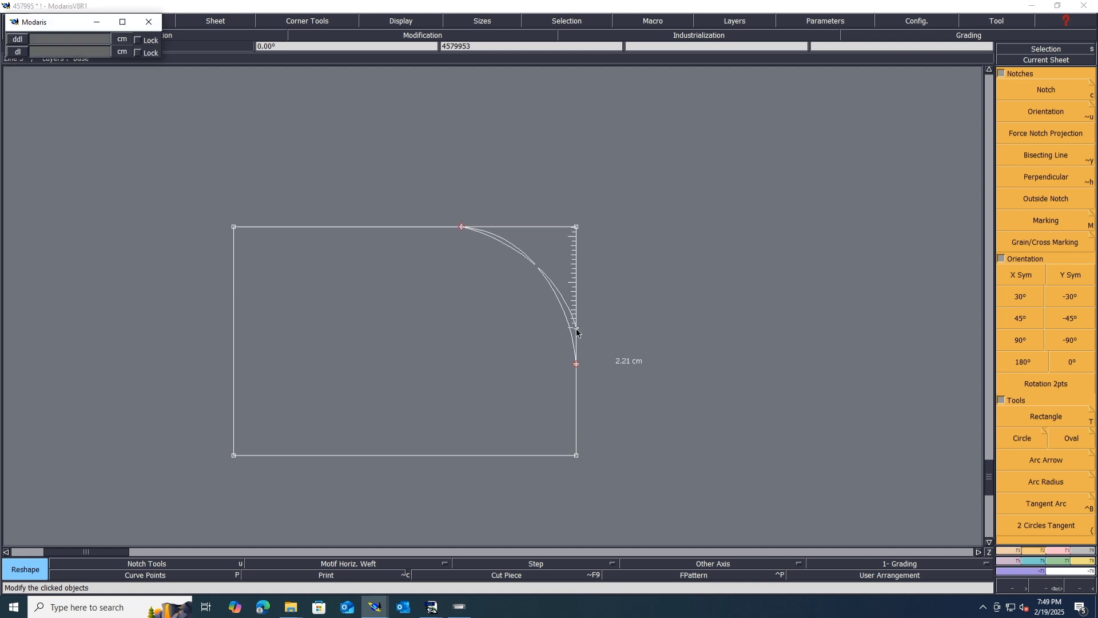
type("0.50")
key("Return")
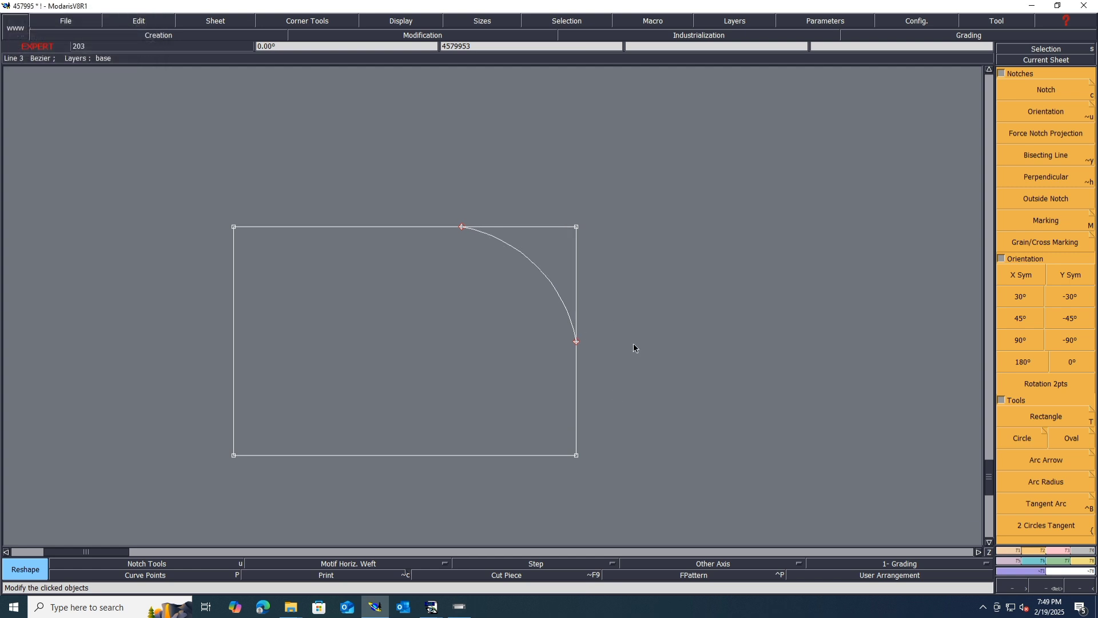
left_click(576, 342)
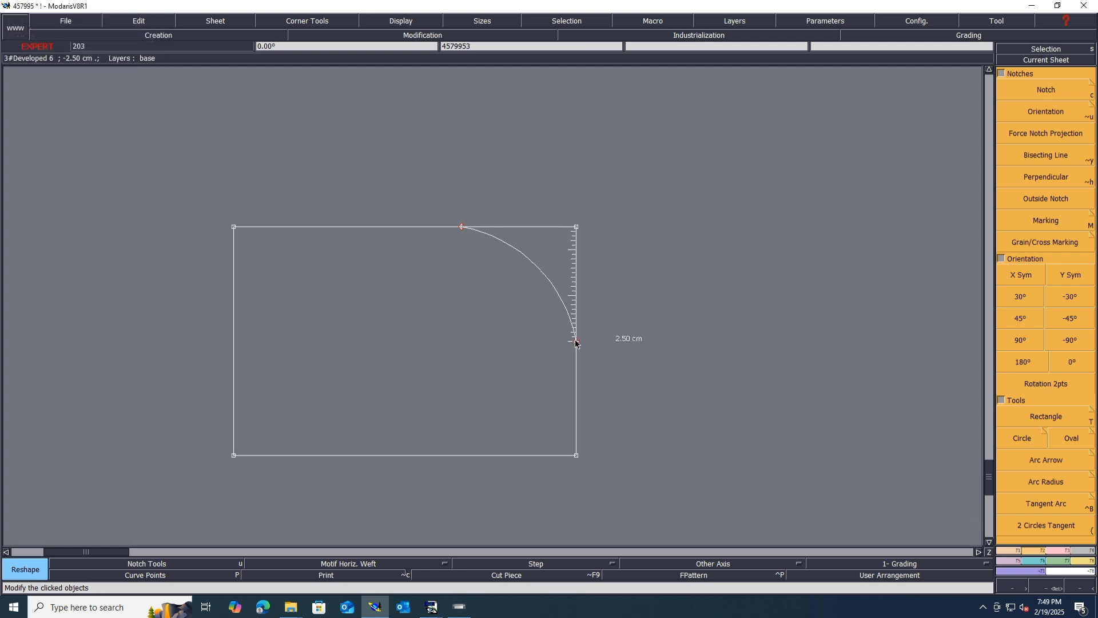
- Display the curve points and reshape the arc's middle point slightly outward toward the rectangle's upper-right corner
scroll(546, 280, "up", 3)
left_click(172, 574)
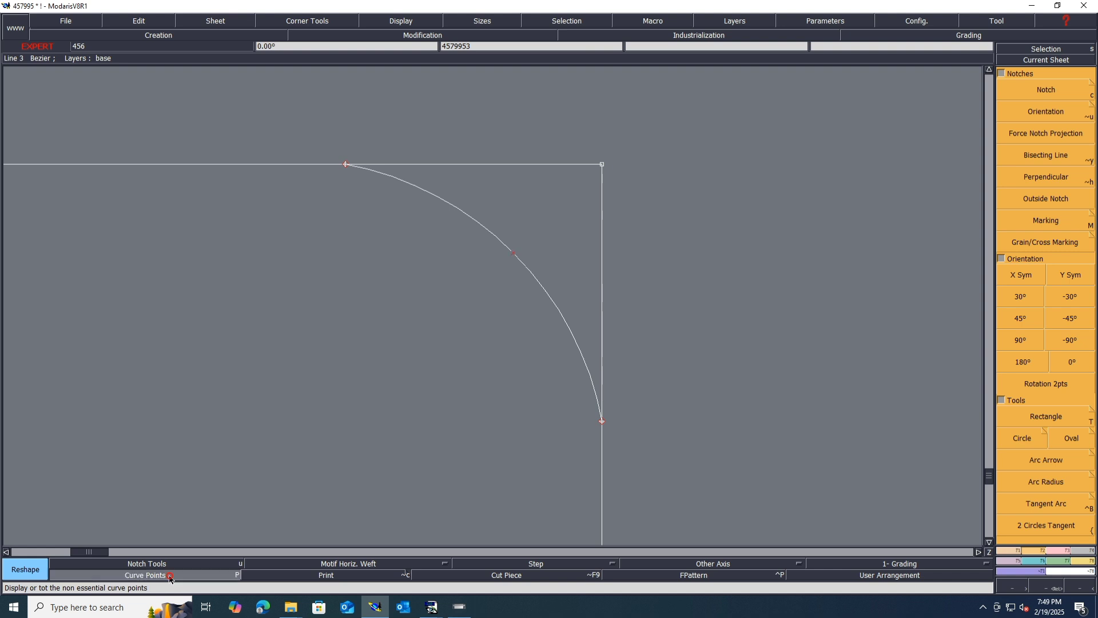
left_click(1062, 551)
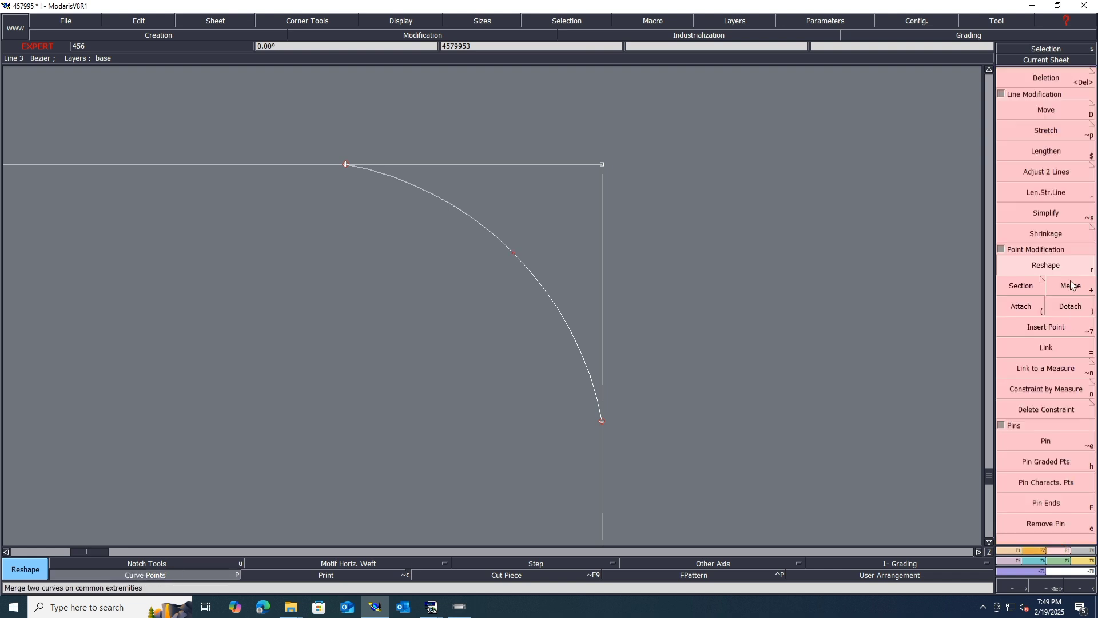
left_click_drag(514, 254, 526, 238)
left_click(526, 238)
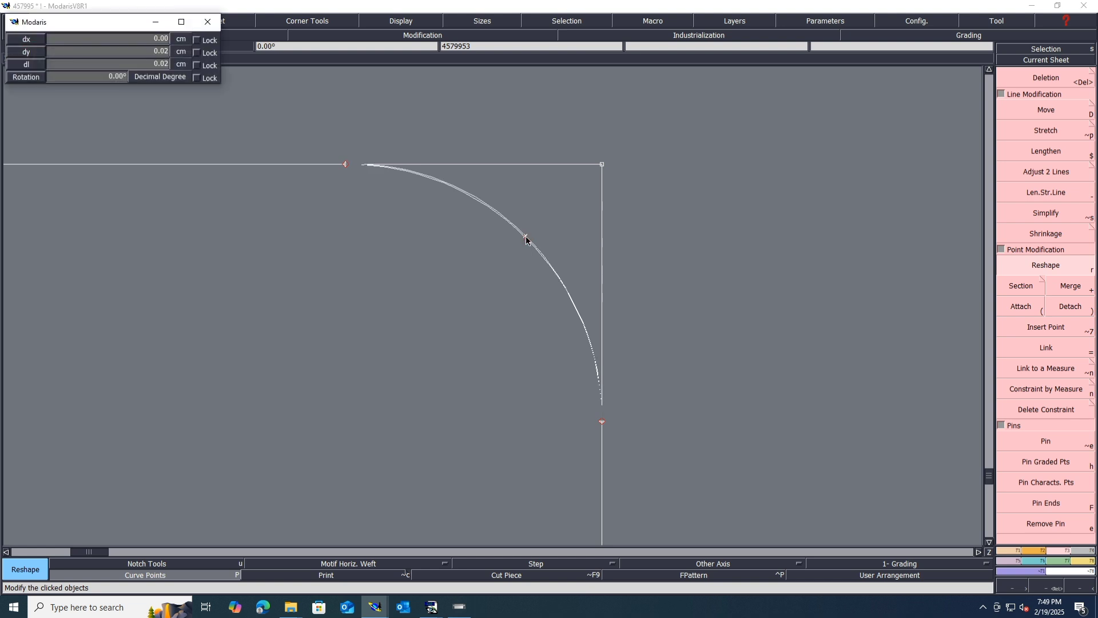
left_click(526, 239)
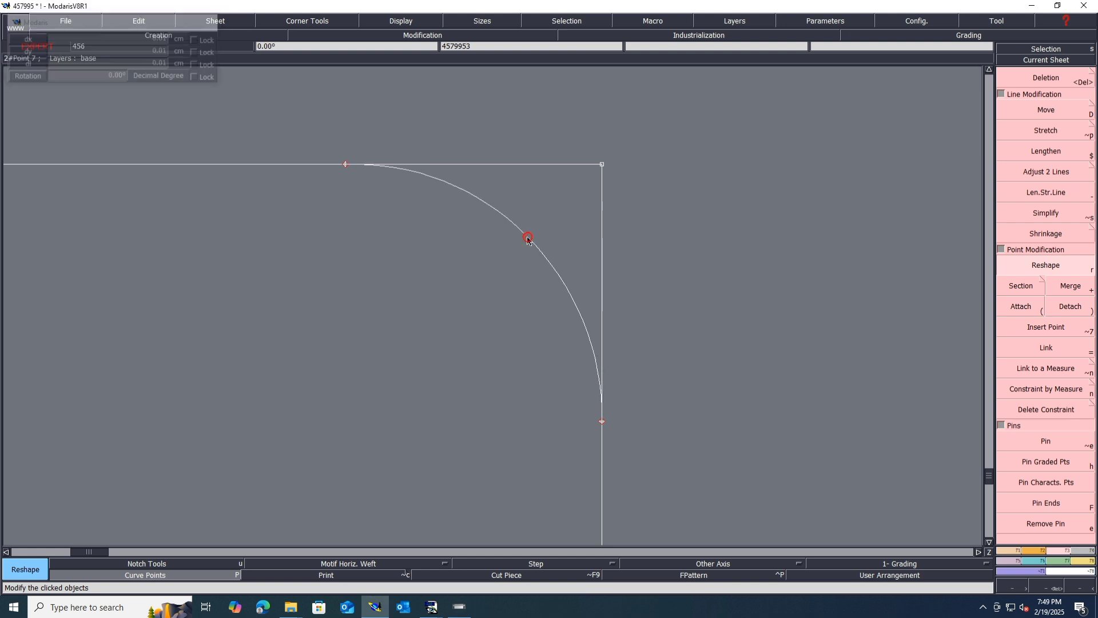
scroll(725, 255, "down", 2)
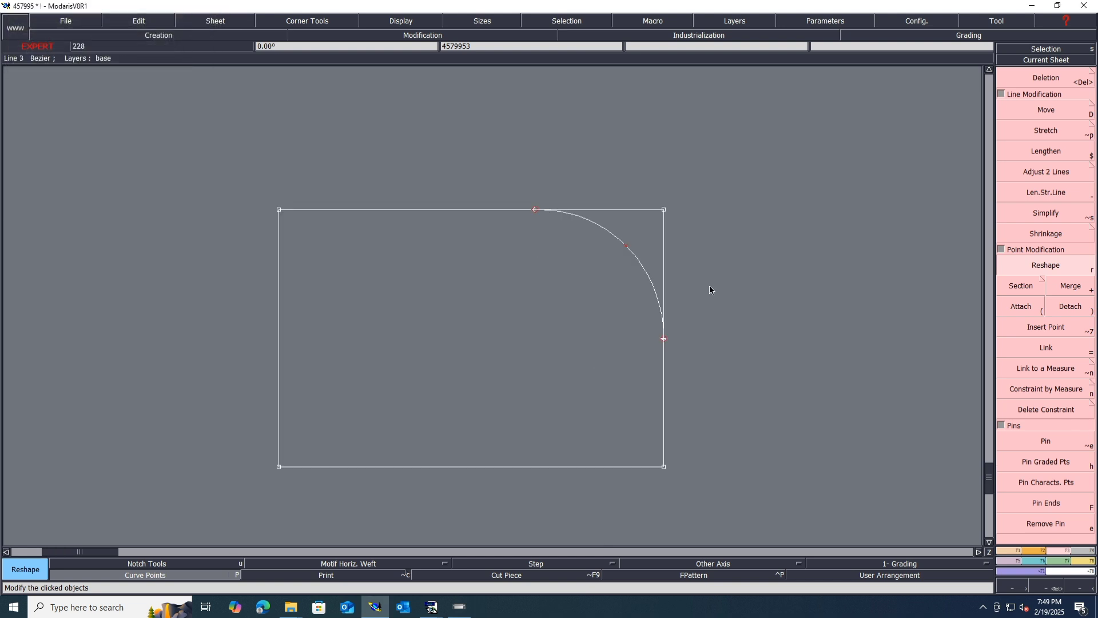
- Extract the flap area inside the reshaped rounded corner as a seam piece and arrange all sheets
key("c")
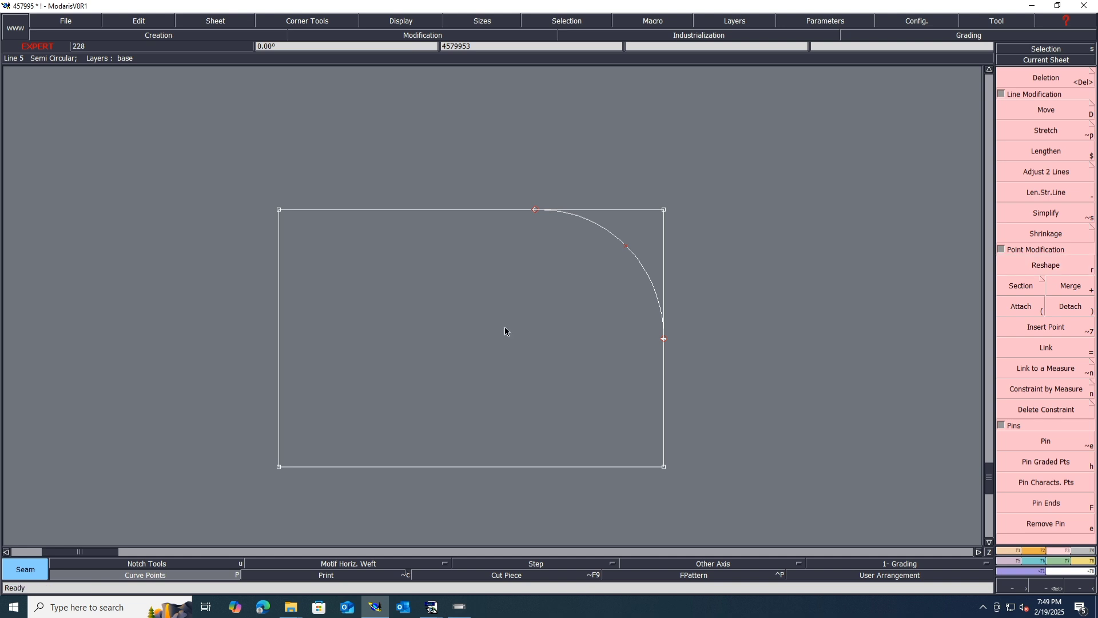
left_click(1079, 549)
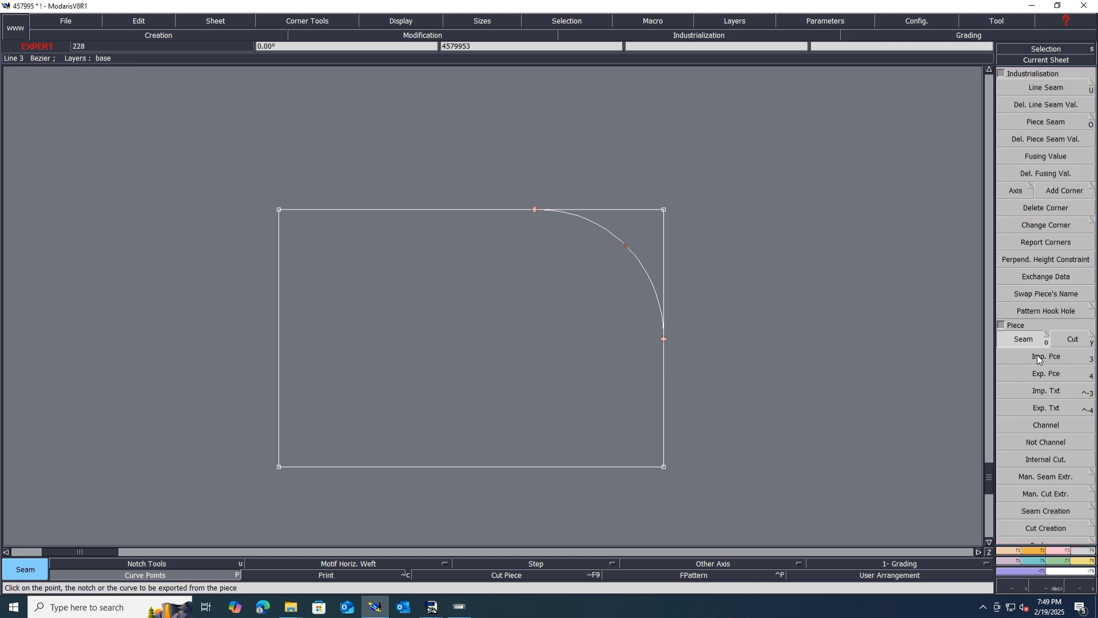
left_click(448, 388)
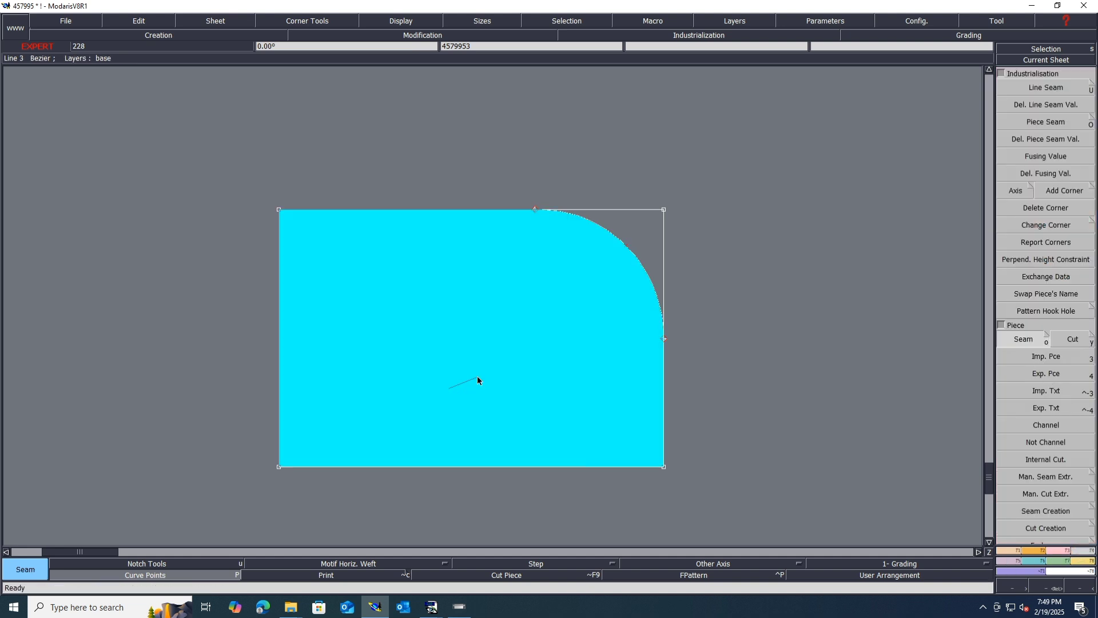
right_click(477, 376)
key("Delete")
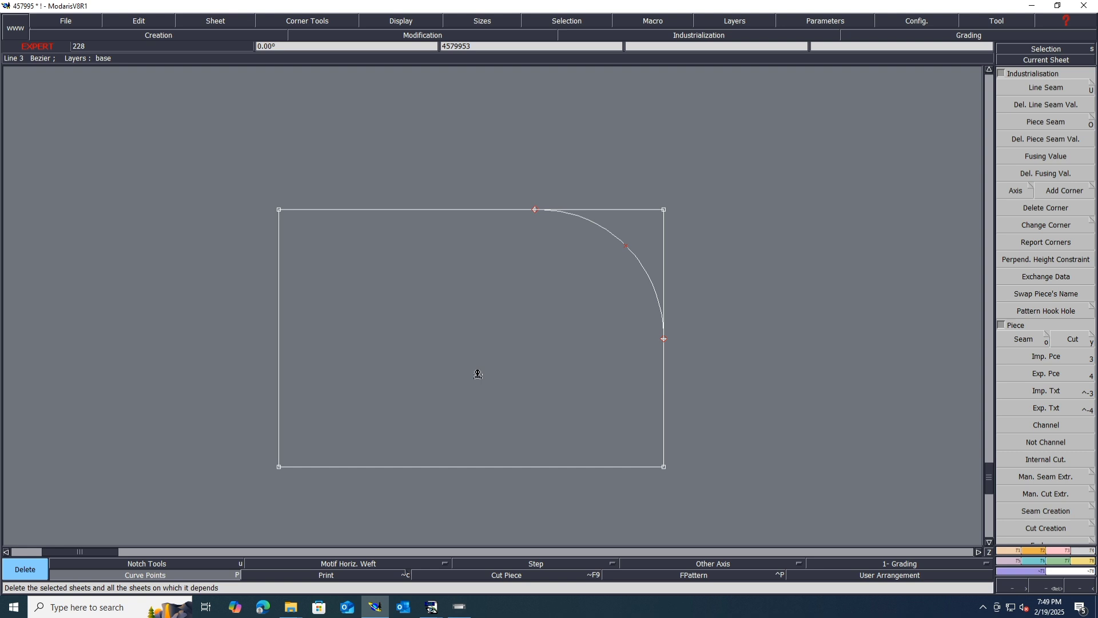
key("j")
- Merge the new flap piece's rounded corner with its short right edge at their common point
scroll(258, 498, "up", 5)
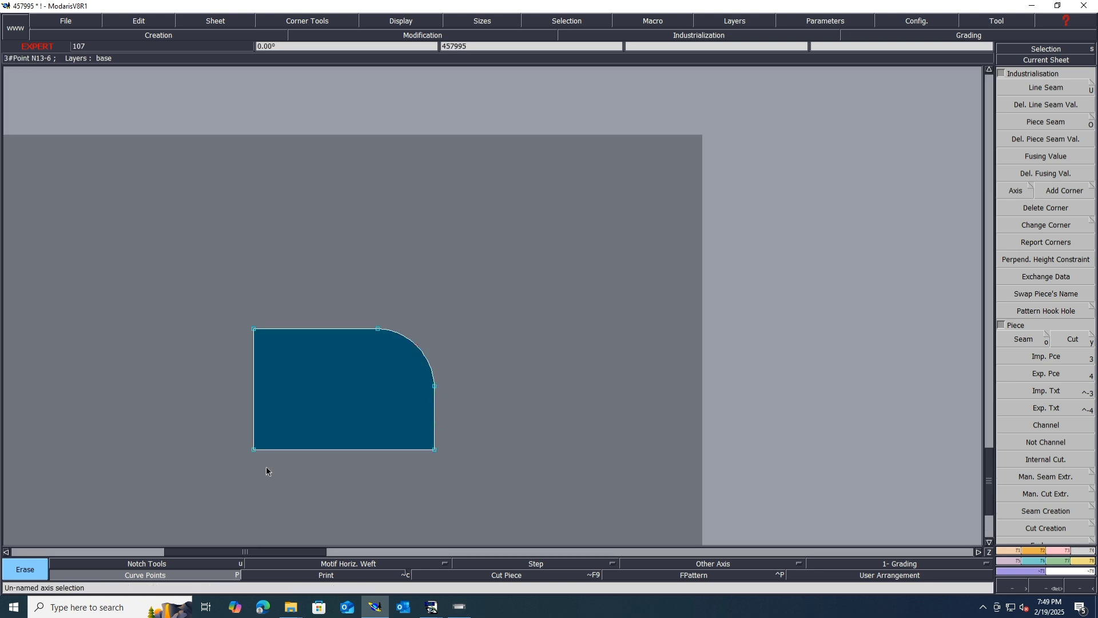
key("m")
left_click(437, 387)
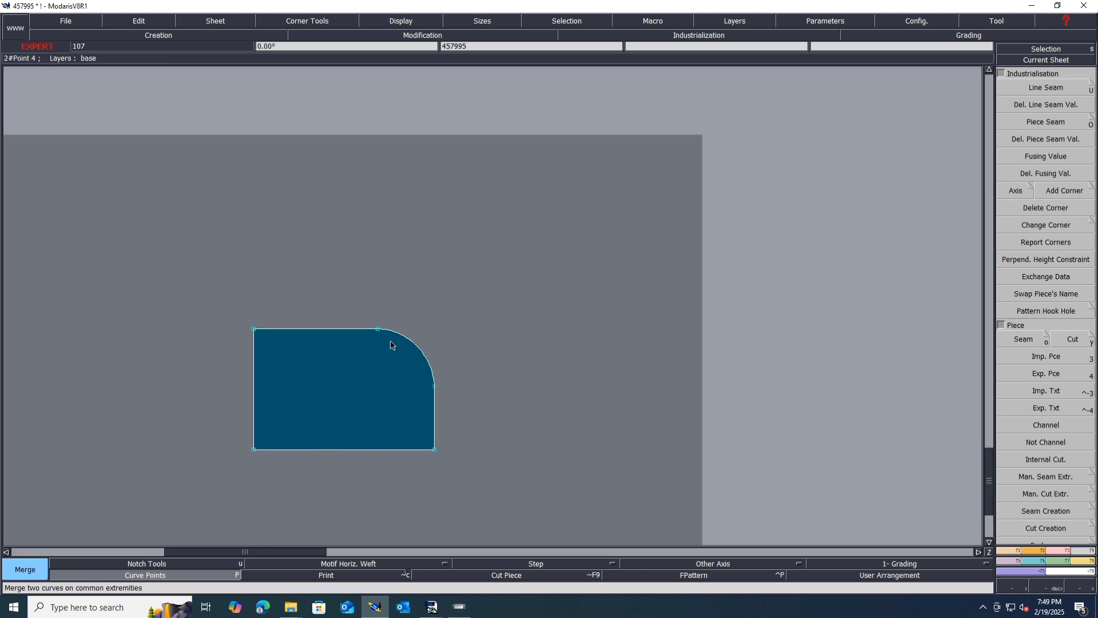
- Rotate the flap piece to 90° with Rotation 2pts using its straight short edge as the horizontal, and rearrange the sheets
left_click(1029, 552)
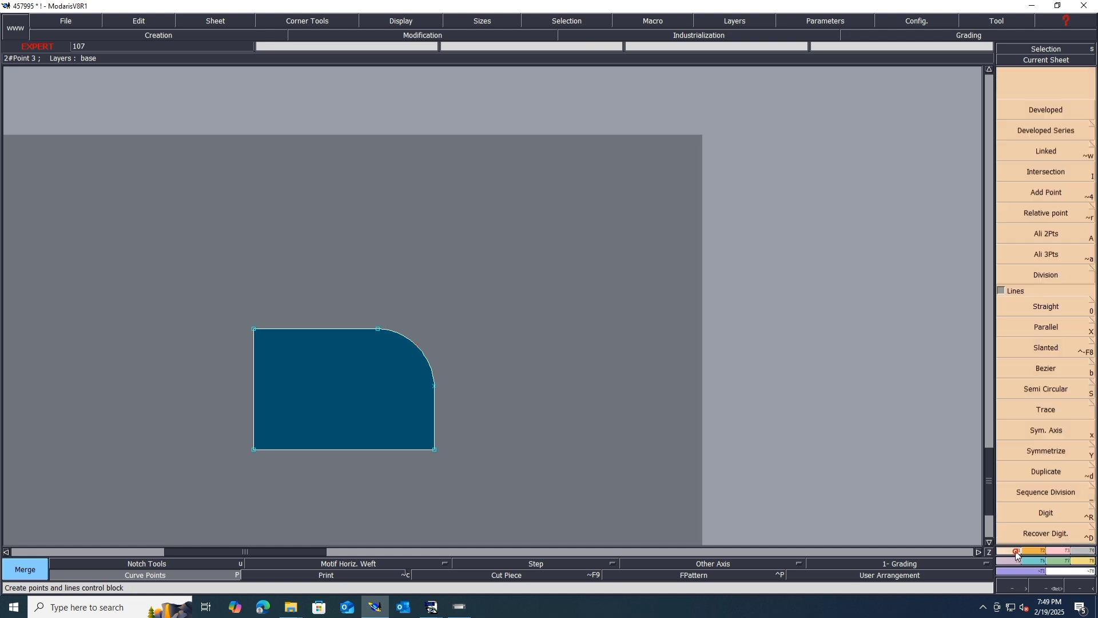
left_click(1029, 552)
left_click(1046, 383)
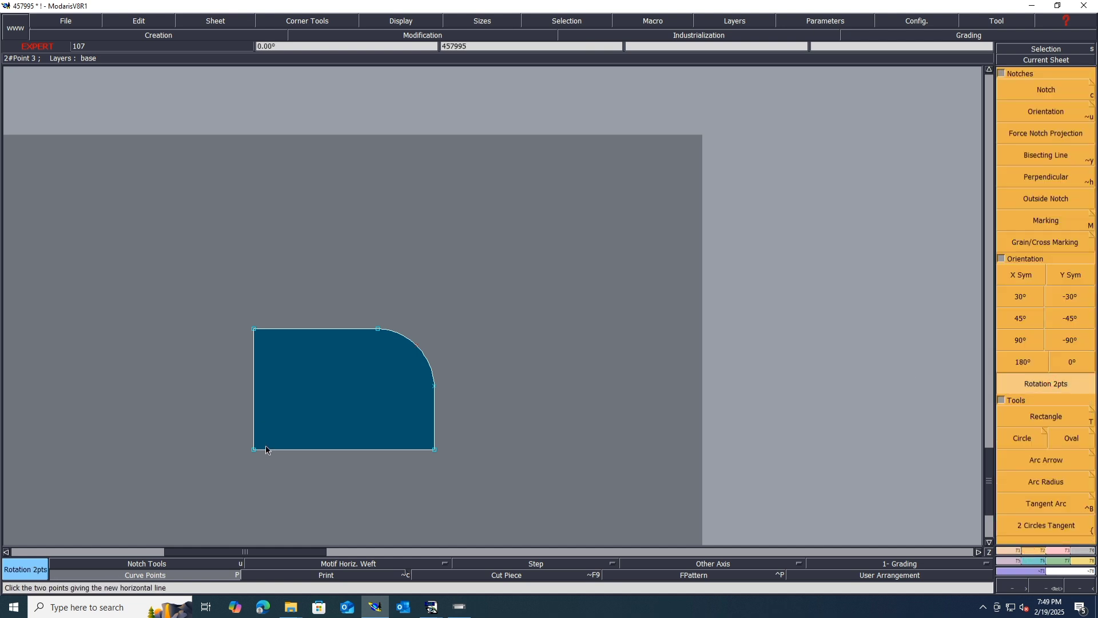
left_click(254, 450)
left_click(253, 329)
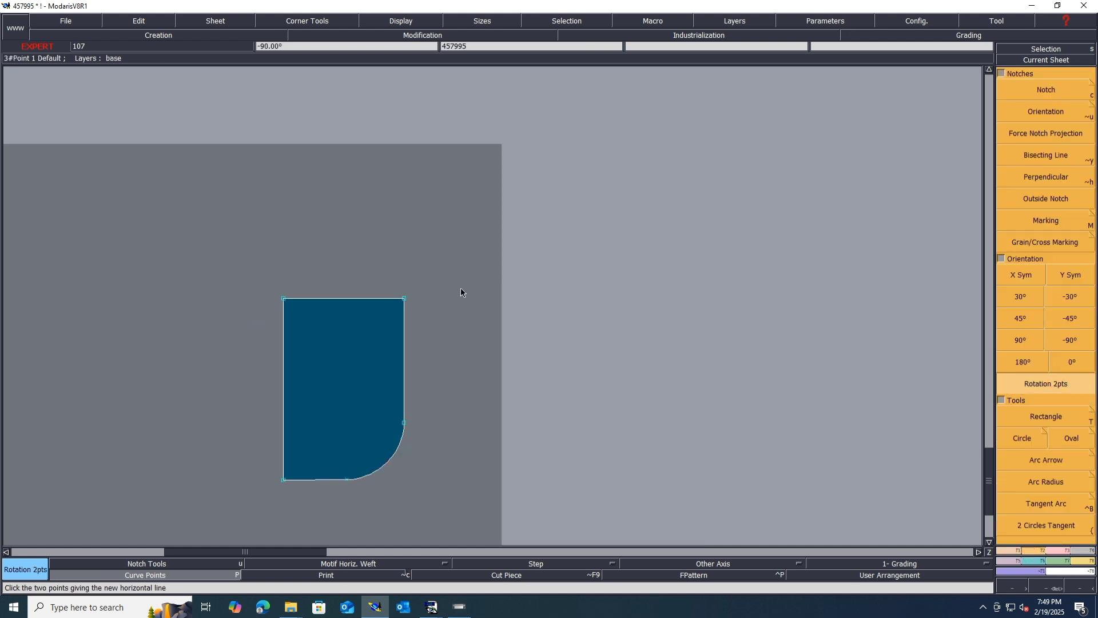
left_click(404, 298)
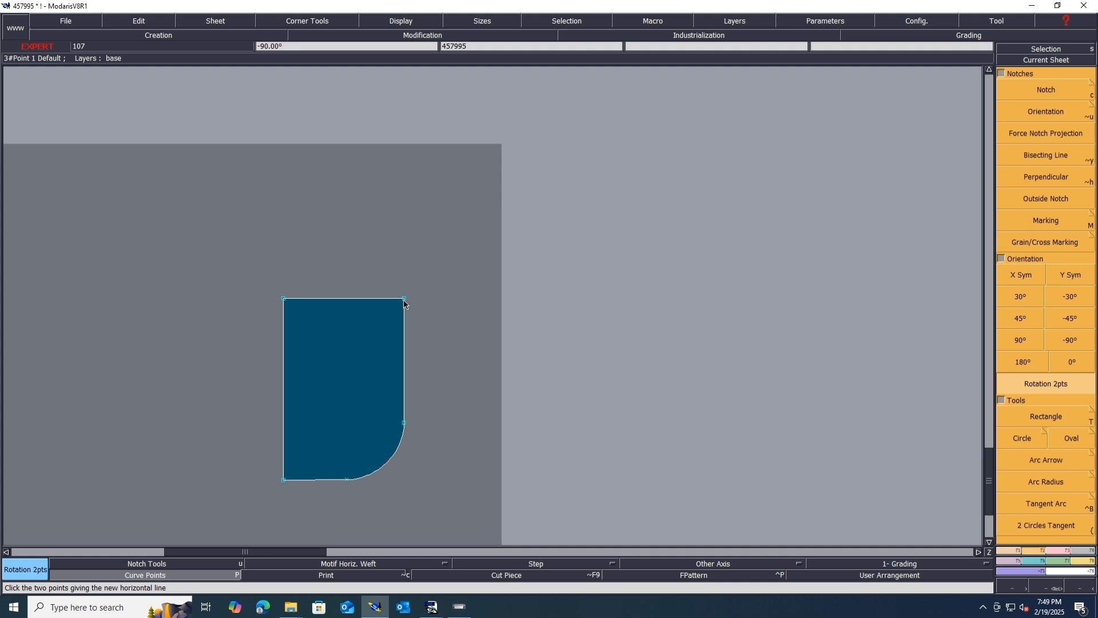
left_click(283, 298)
key("j")
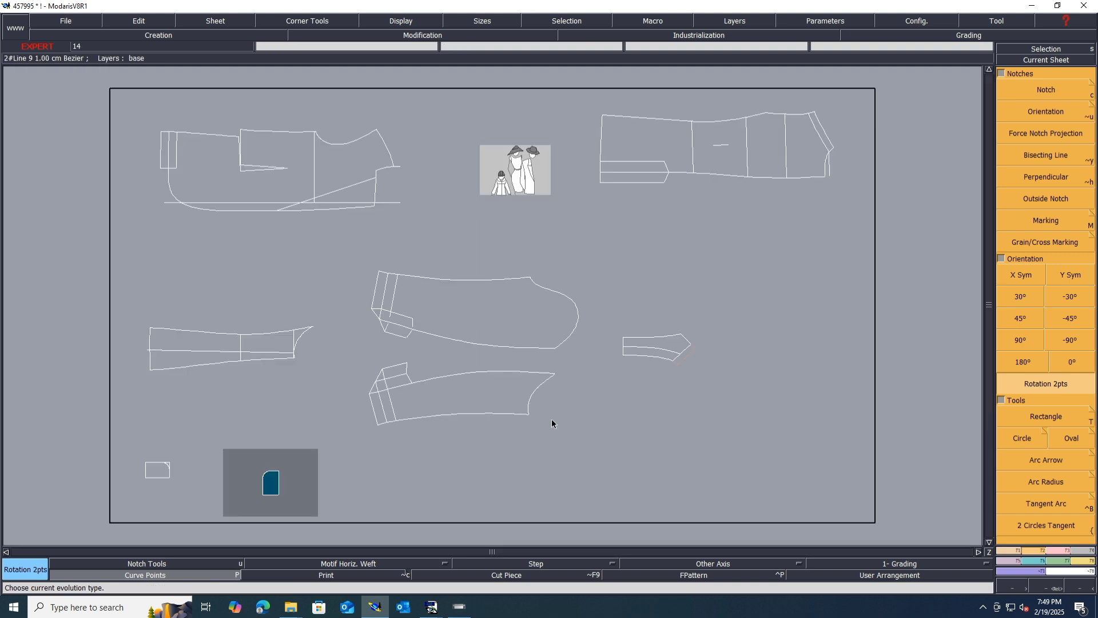
- Merge the rounded corner with the flap's long left edge at the curve's lower end
scroll(237, 516, "up", 5)
scroll(310, 413, "up", 4)
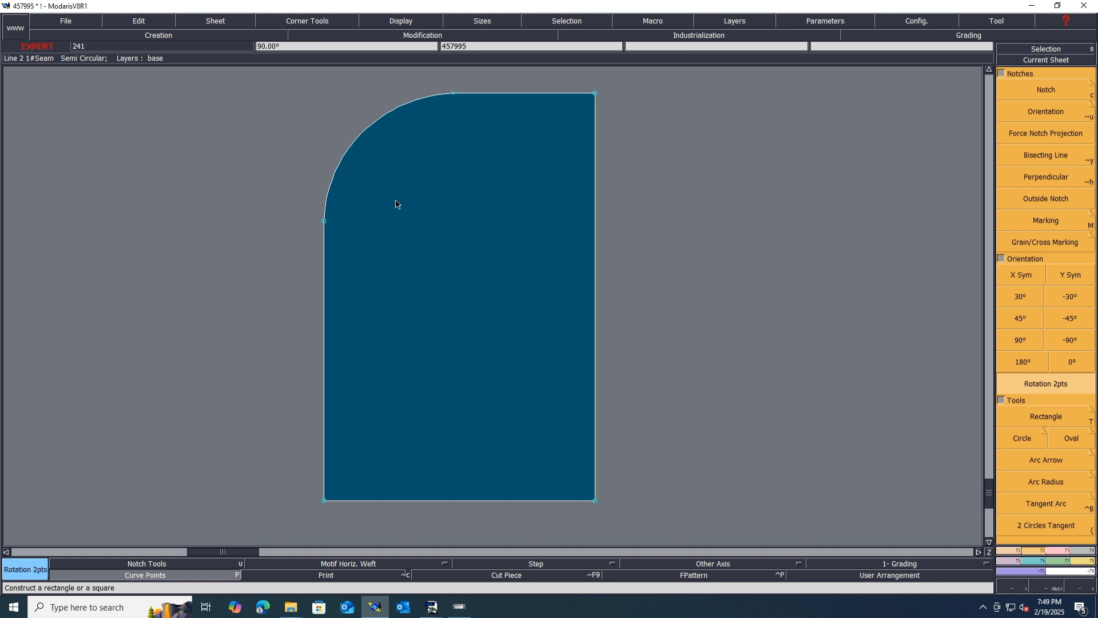
key("m")
left_click(325, 221)
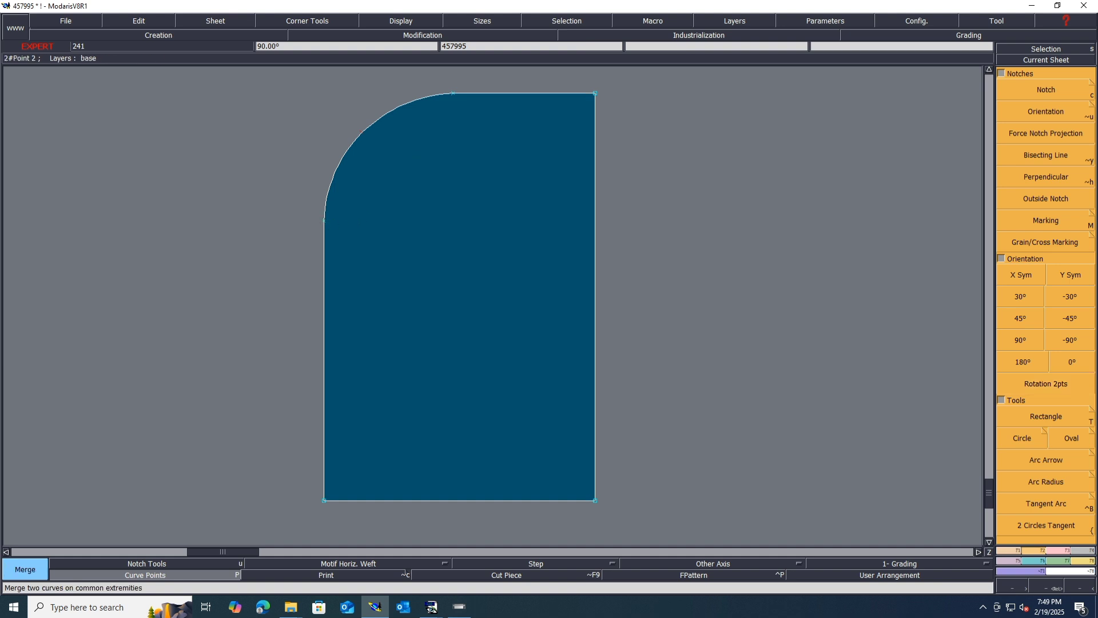
- Reshape the middle point of the flap's rounded corner outward in several small moves to make the curve fuller
key("F3")
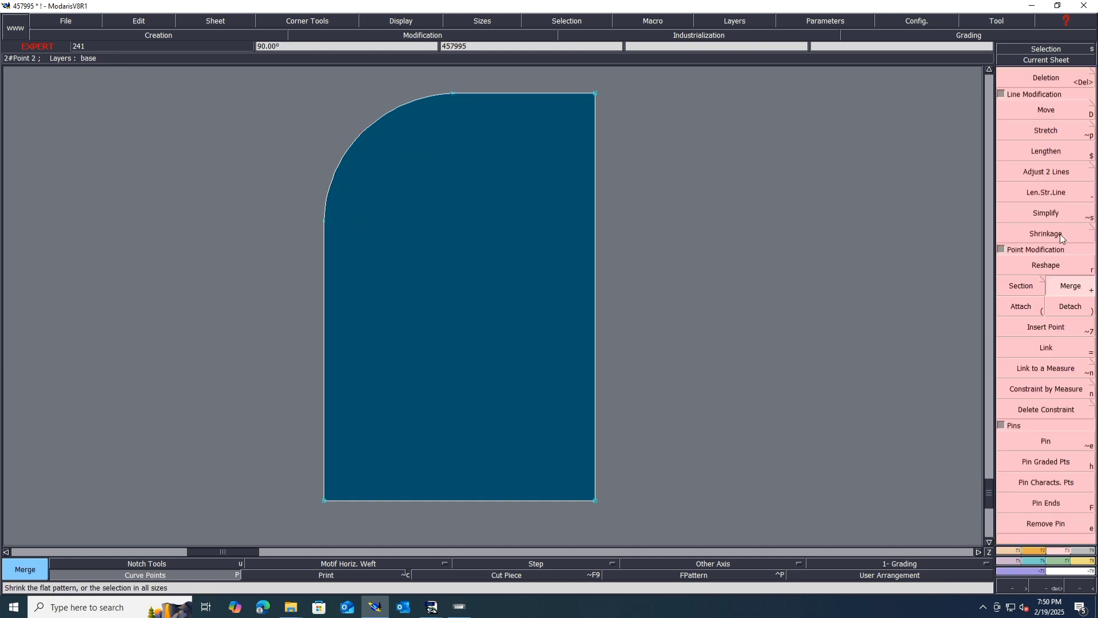
left_click(1055, 266)
left_click(362, 132)
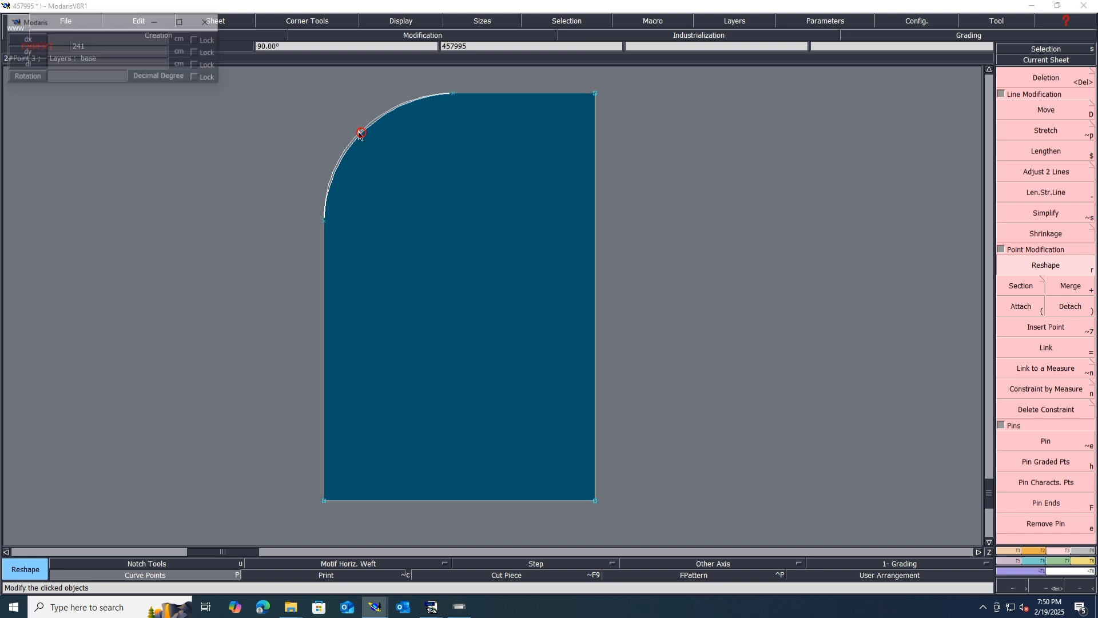
left_click(359, 132)
left_click(358, 135)
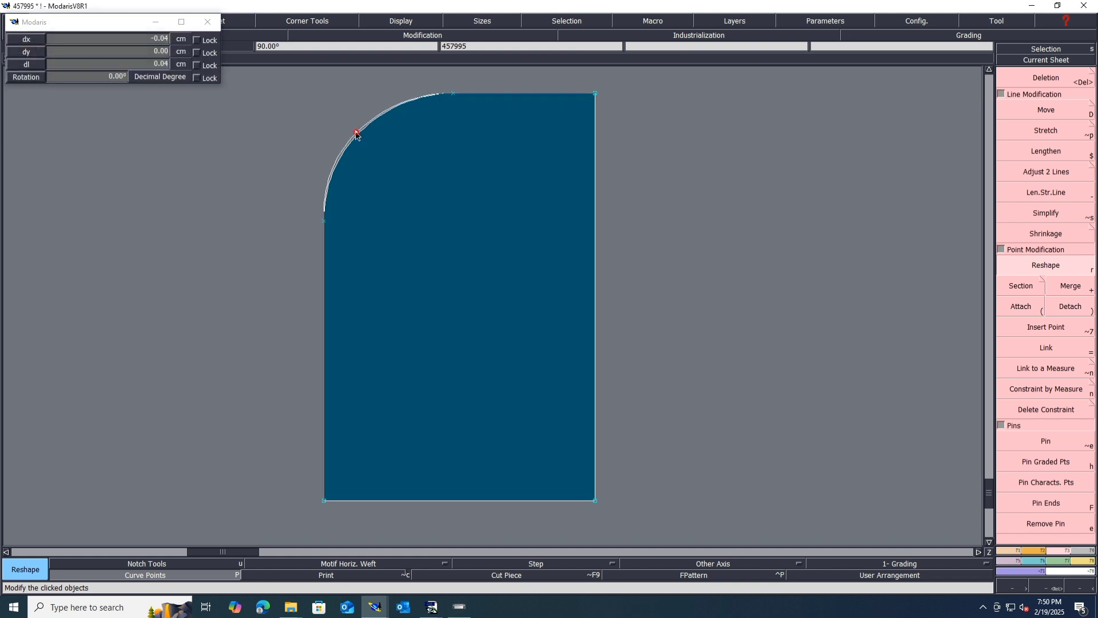
left_click(355, 135)
left_click(355, 134)
left_click(354, 135)
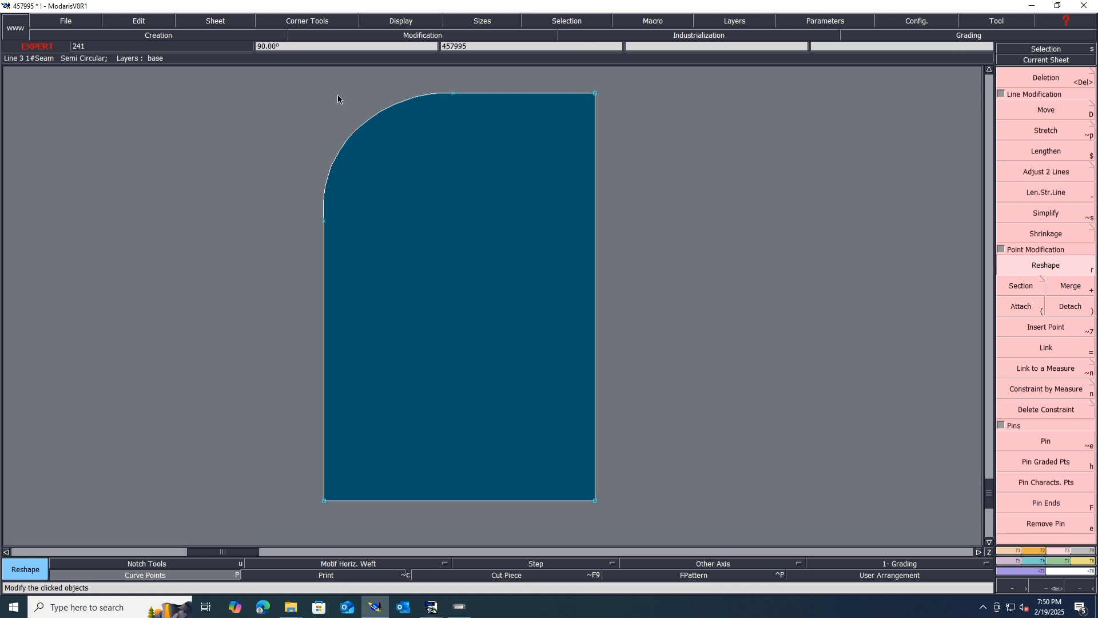
- Keep the original outline plotted and add two points to the flap's rounded corner, one on each side of its middle point
scroll(337, 95, "up", 3)
key("=")
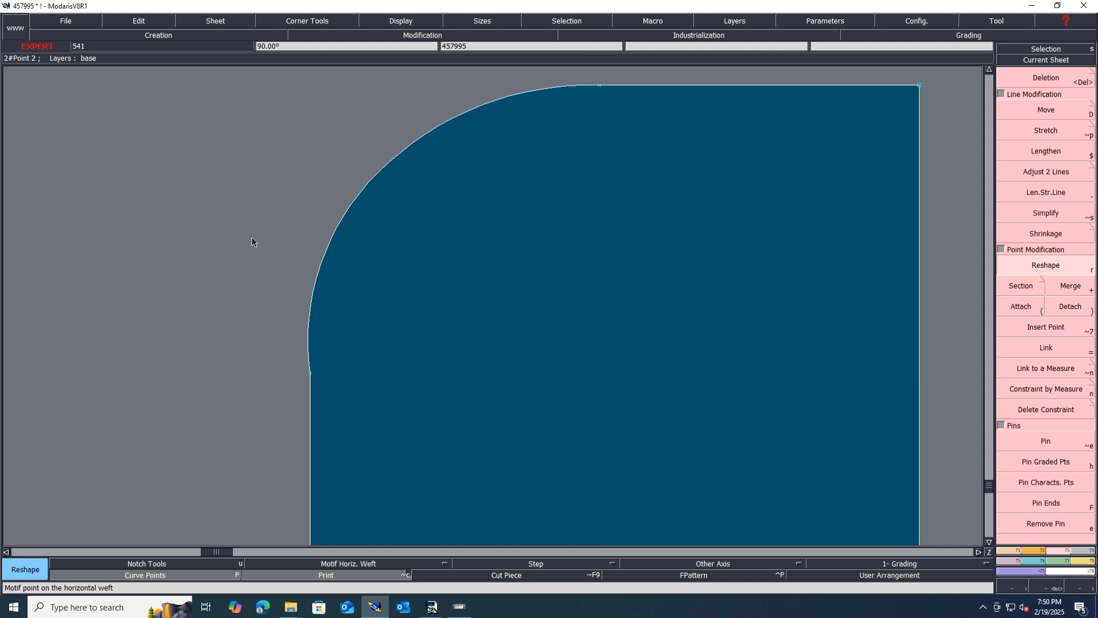
key("7")
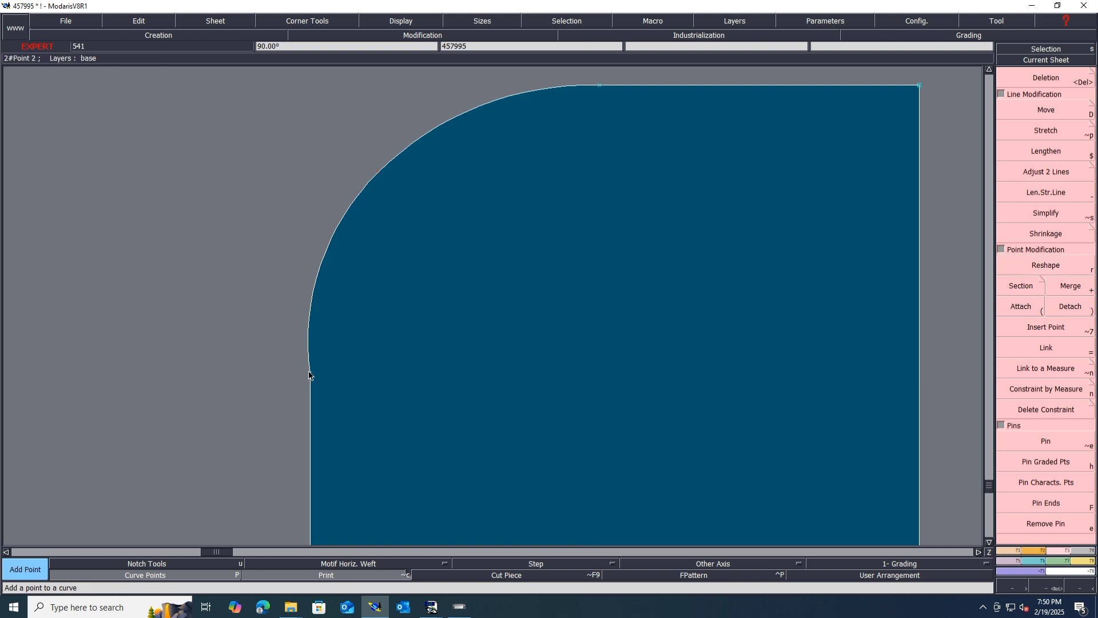
left_click(309, 375)
left_click(323, 257)
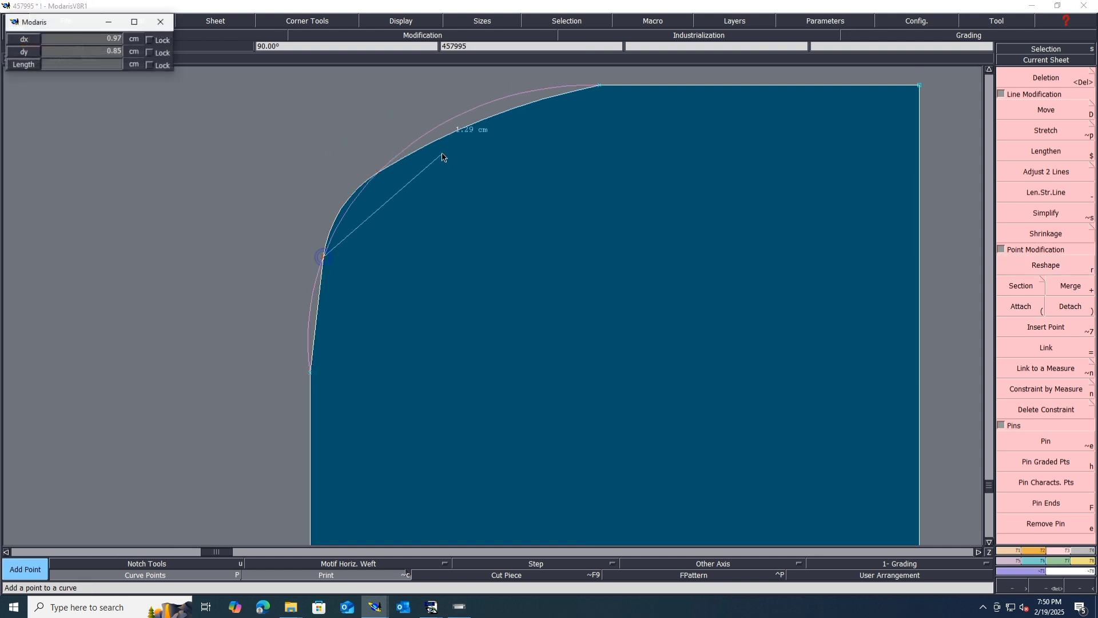
left_click(468, 125)
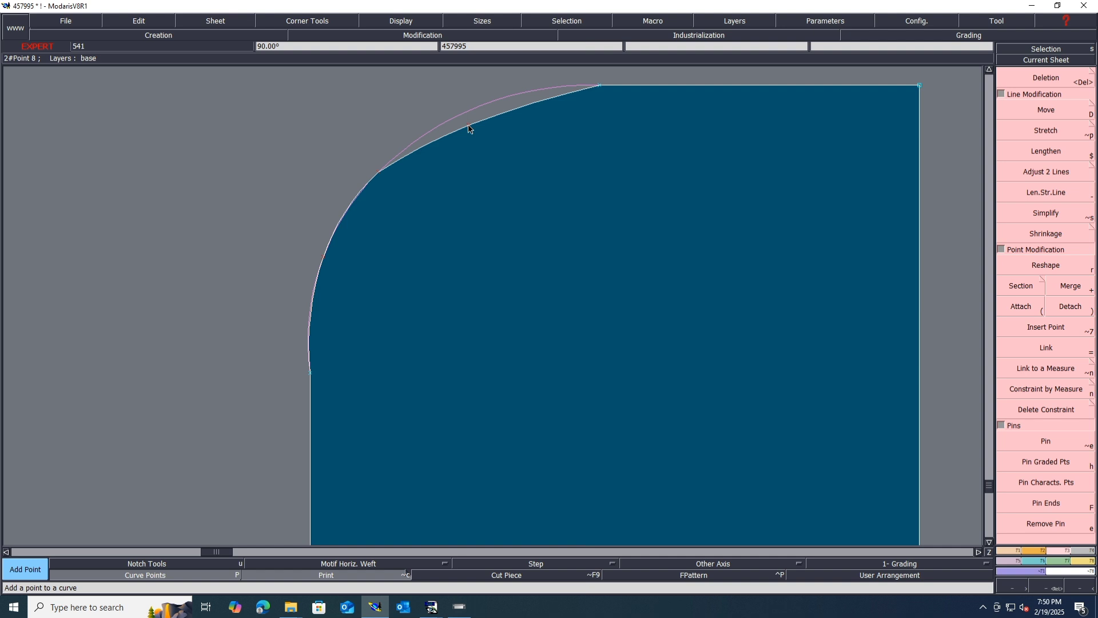
- Reshape the two added points on the flap's rounded corner so the arc runs smoothly through them
key("r")
left_click(467, 124)
left_click(460, 116)
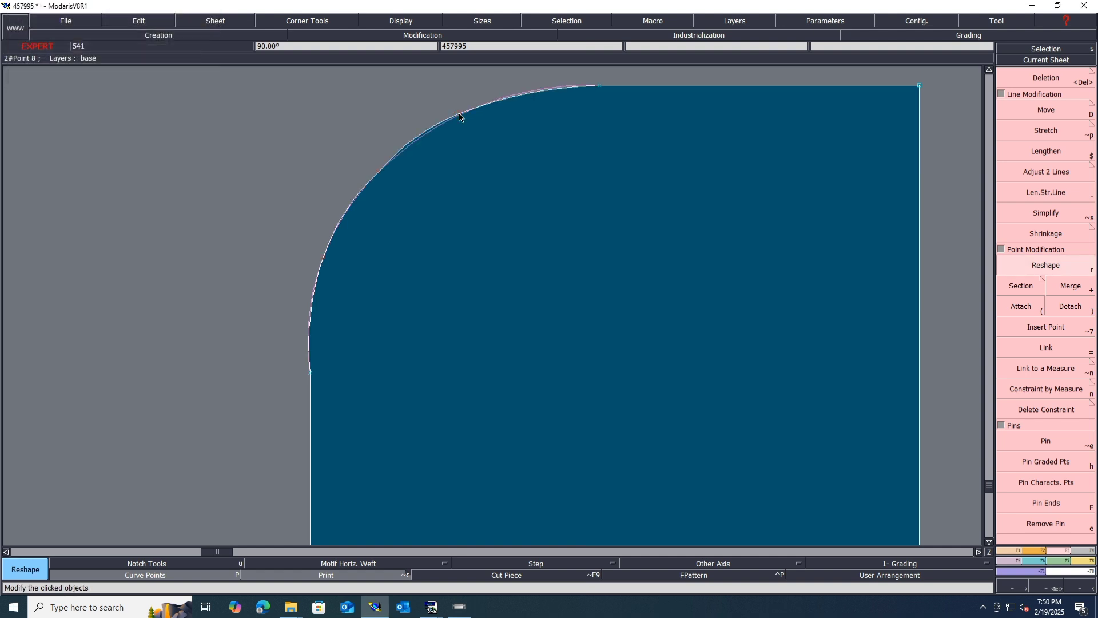
left_click(323, 262)
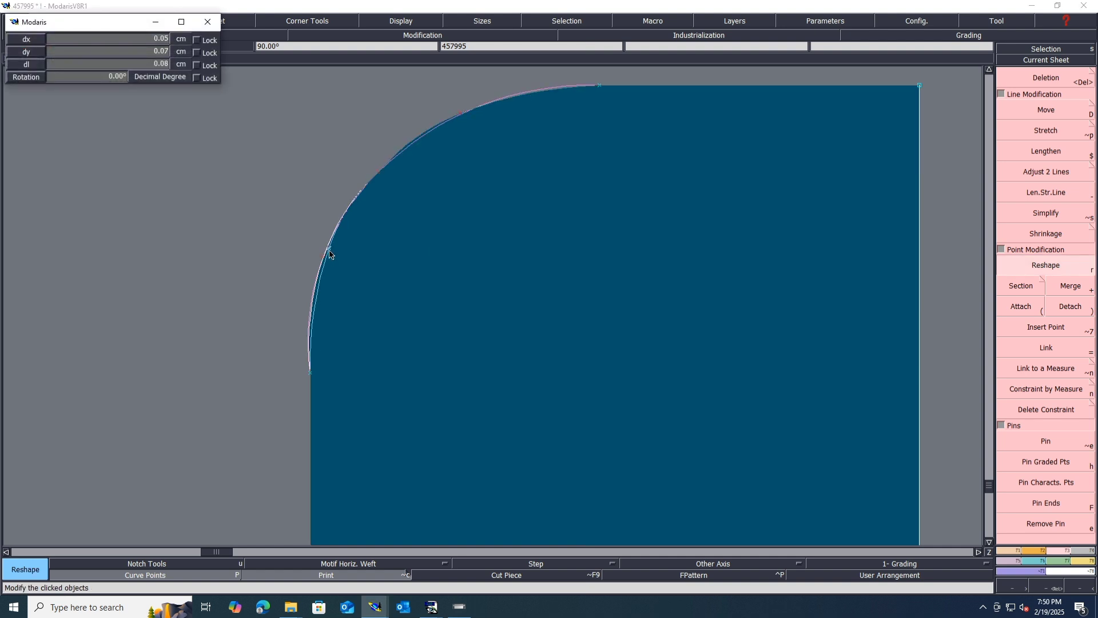
left_click(329, 253)
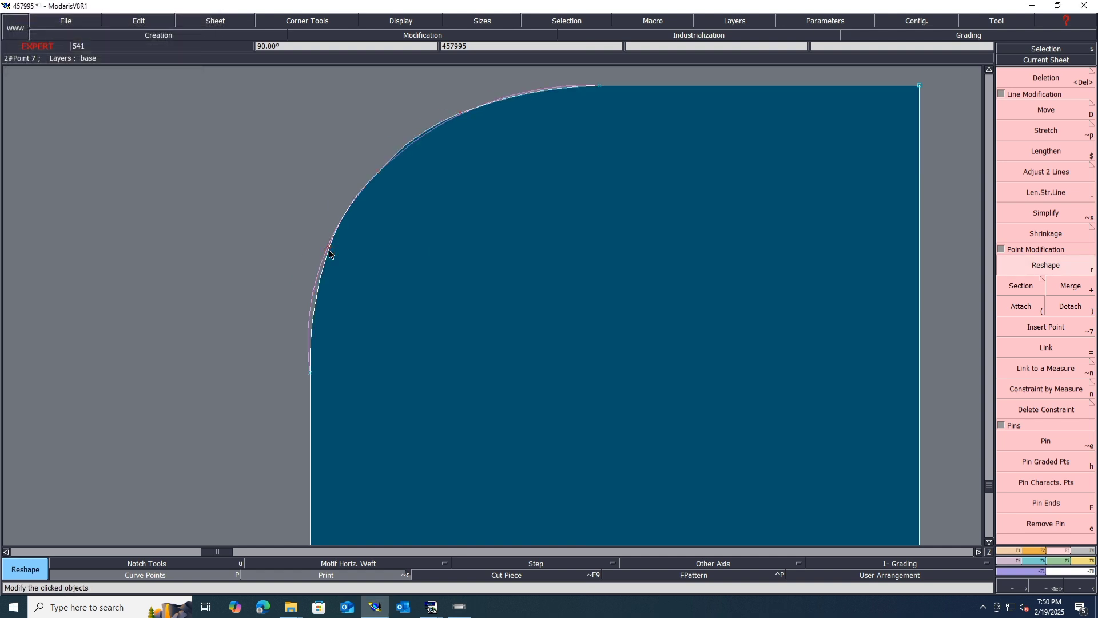
- Add two more points to the flap's rounded corner, near the upper and lower ends of the curve
key("a")
left_click(461, 114)
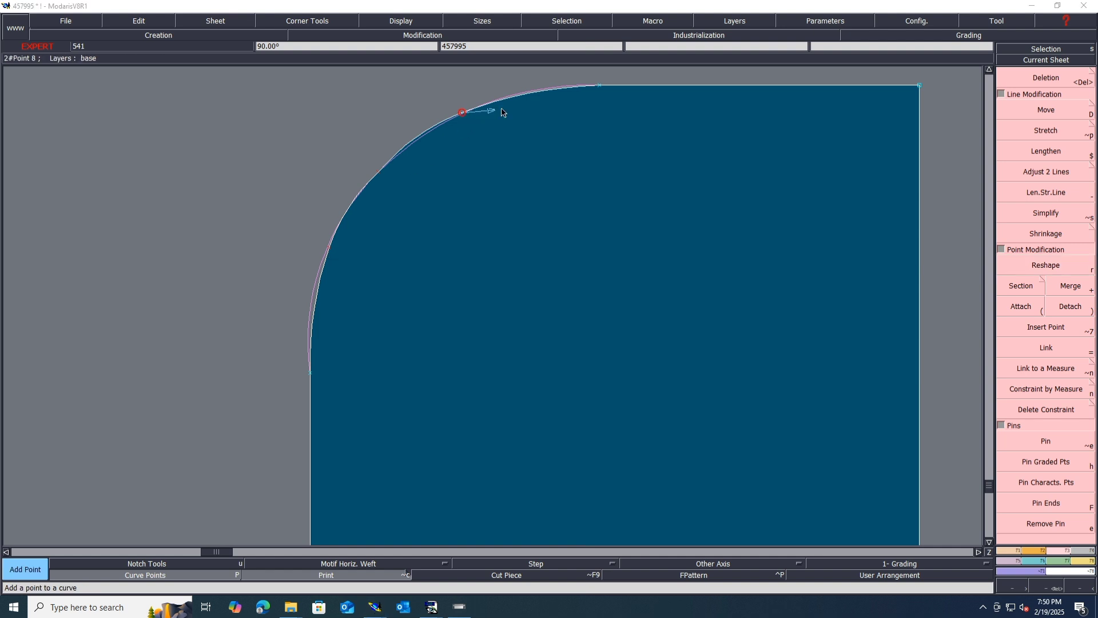
left_click(523, 101)
left_click(522, 95)
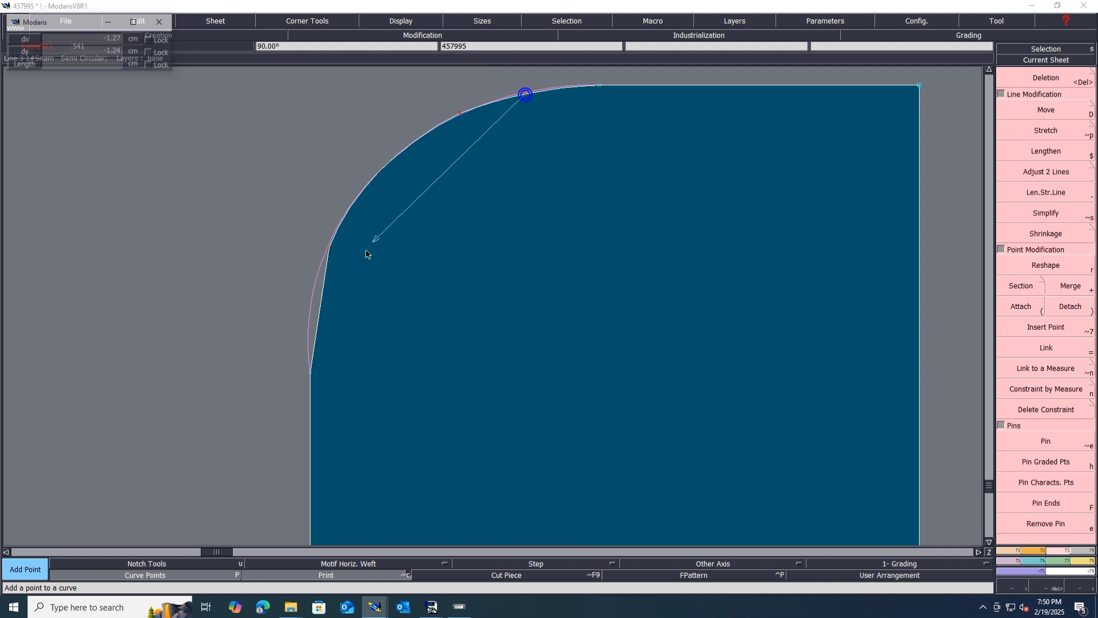
left_click(323, 298)
- Reshape the added point near the curve's lower end slightly outward in small moves to round out the flat section
key("r")
left_click(323, 298)
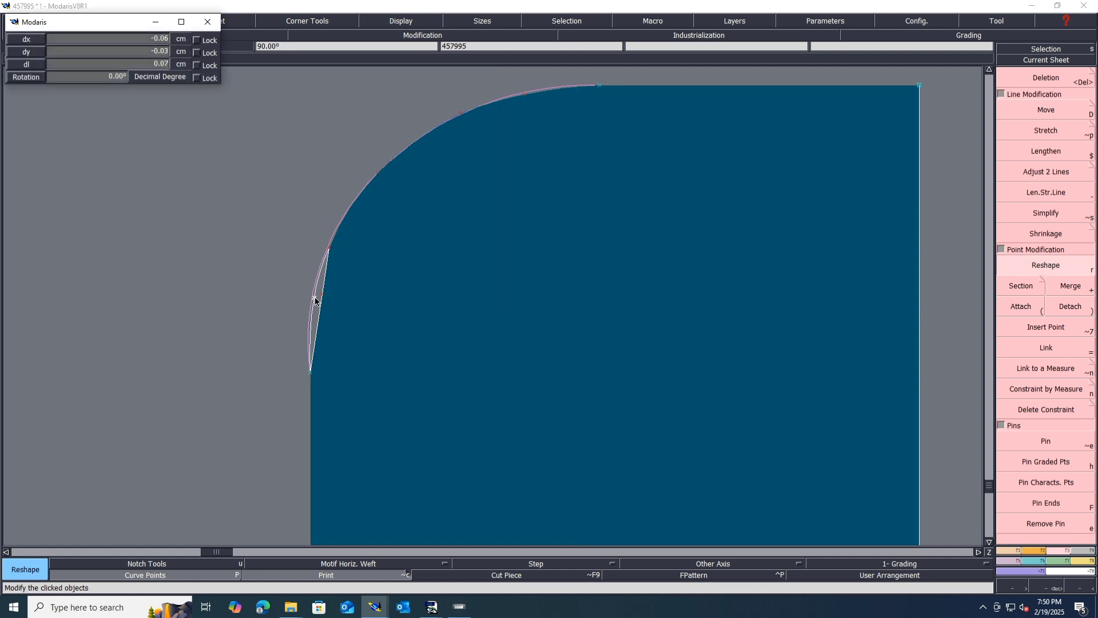
left_click(318, 299)
left_click(315, 297)
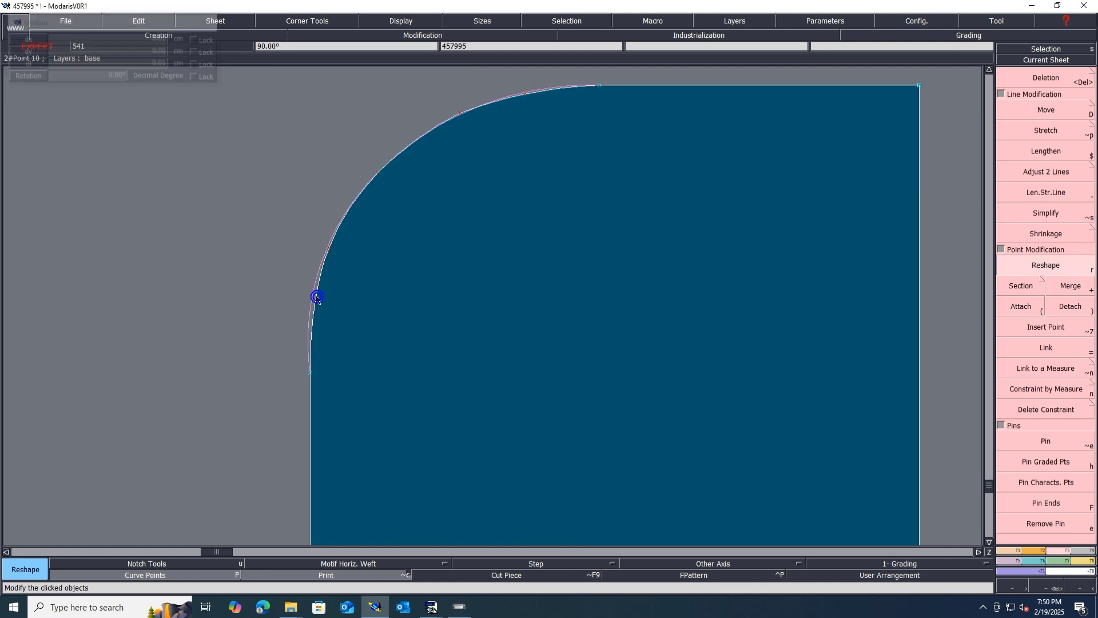
left_click(313, 294)
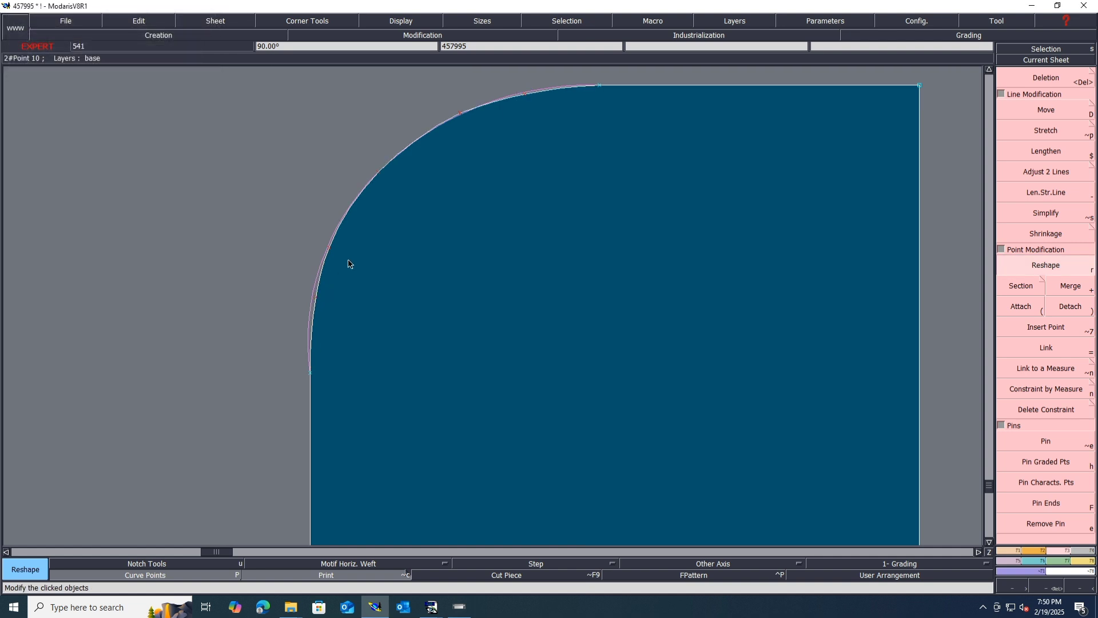
- Reshape the two points on the upper part of the flap's rounded corner slightly to smooth the curve
left_click(460, 115)
left_click(456, 115)
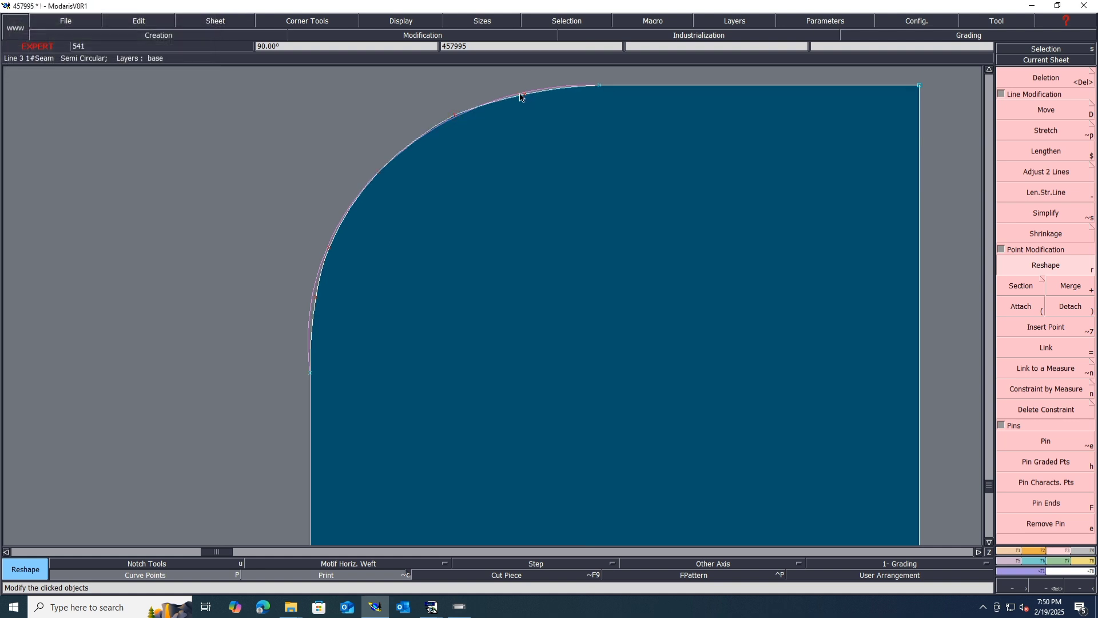
left_click(521, 95)
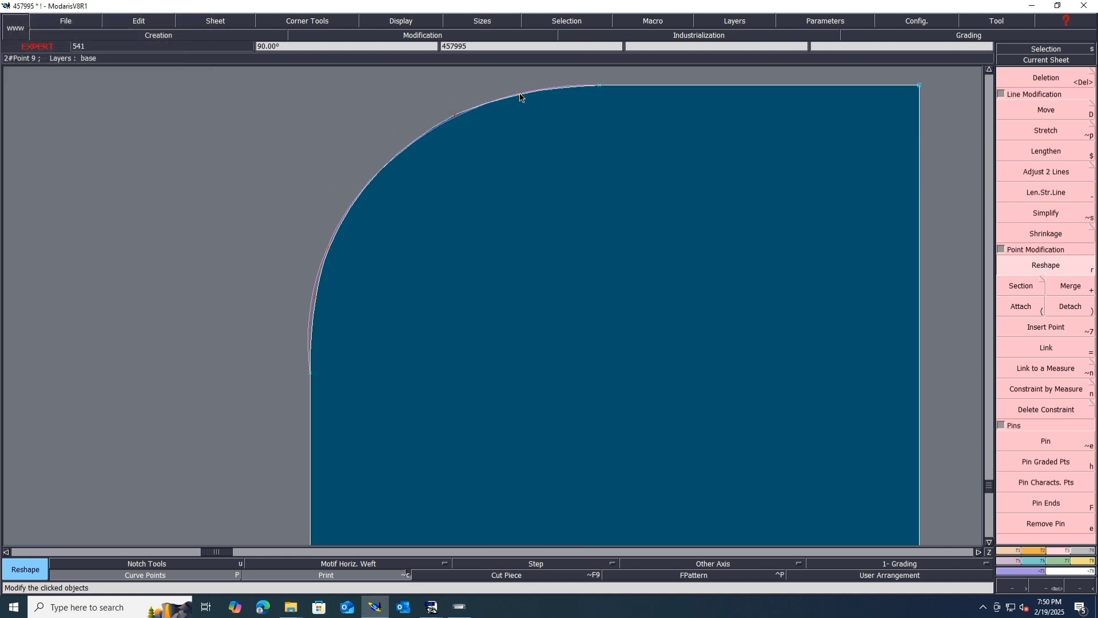
left_click(519, 95)
left_click(516, 93)
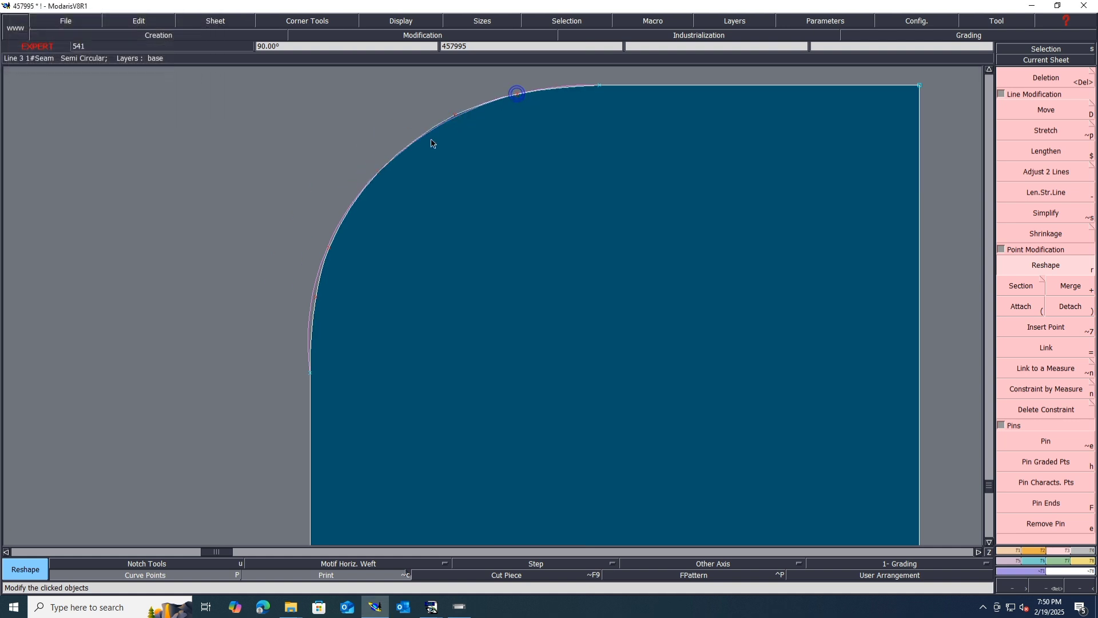
- Fine-tune the middle point of the rounded corner and turn off the plot of modified objects
left_click(376, 170)
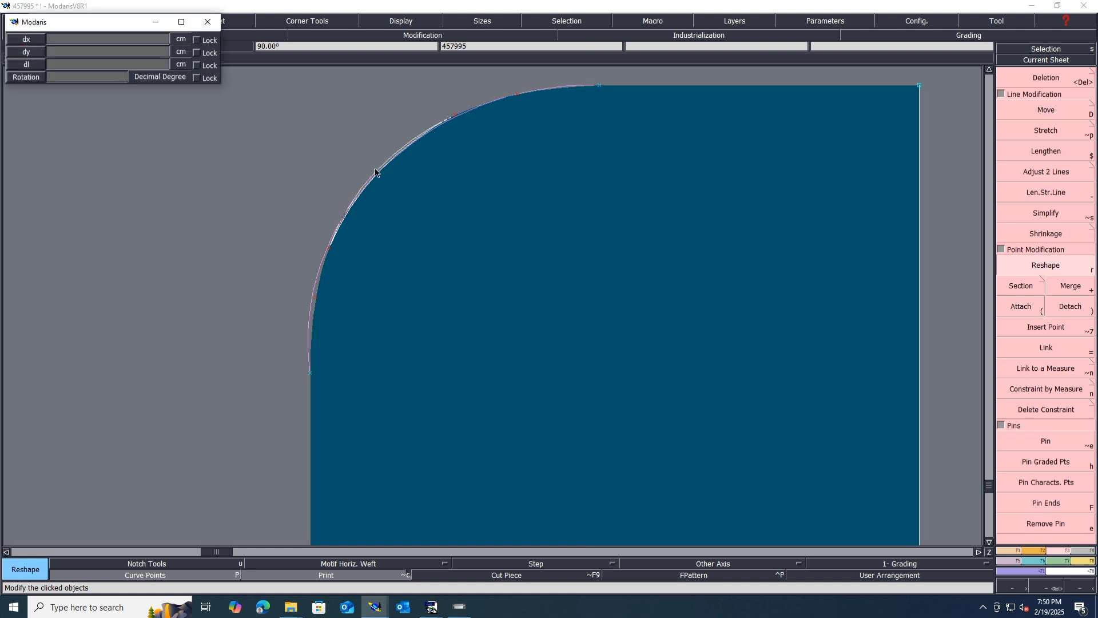
left_click(375, 171)
scroll(379, 247, "down", 3)
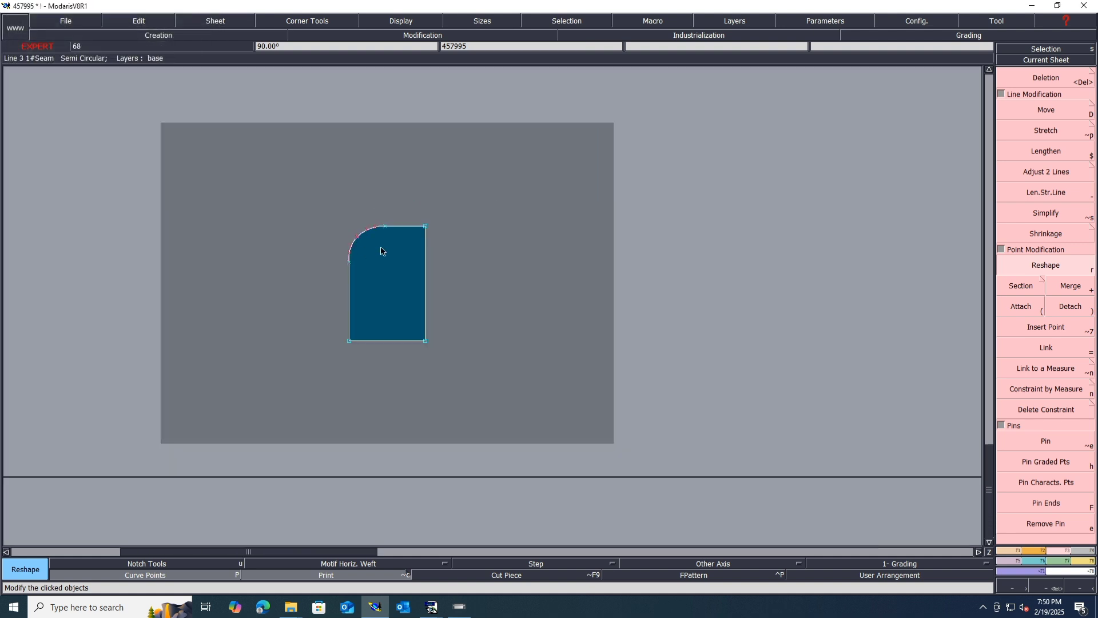
left_click(151, 575)
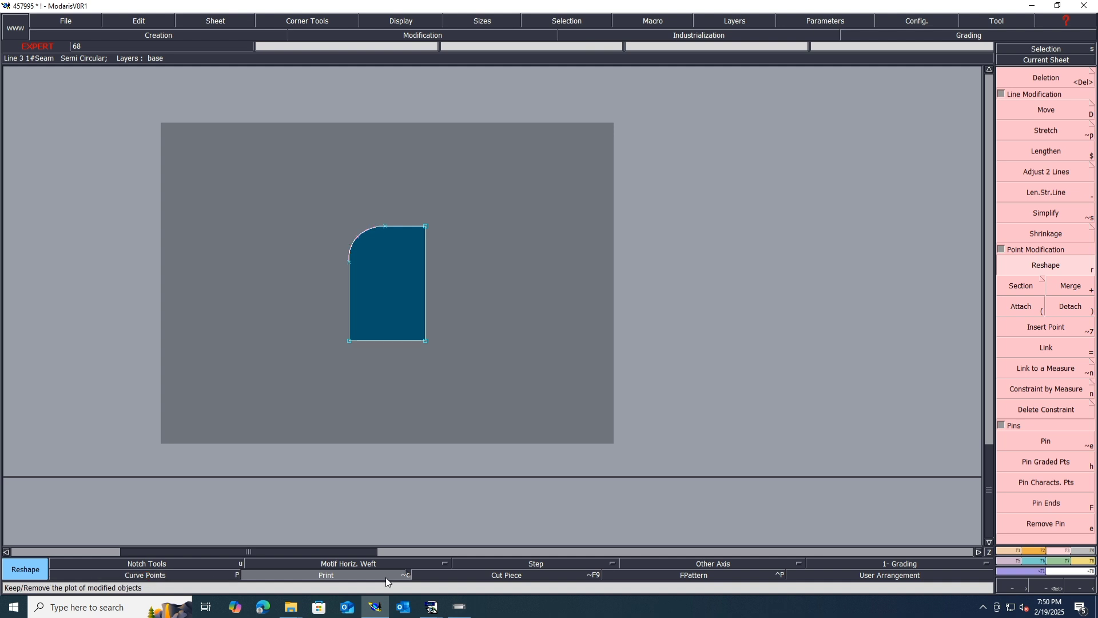
- Create the full flap with Sym 2Pts, using the half flap's straight short edge opposite the rounded corner as the symmetry axis
left_click(1018, 561)
left_click(1060, 178)
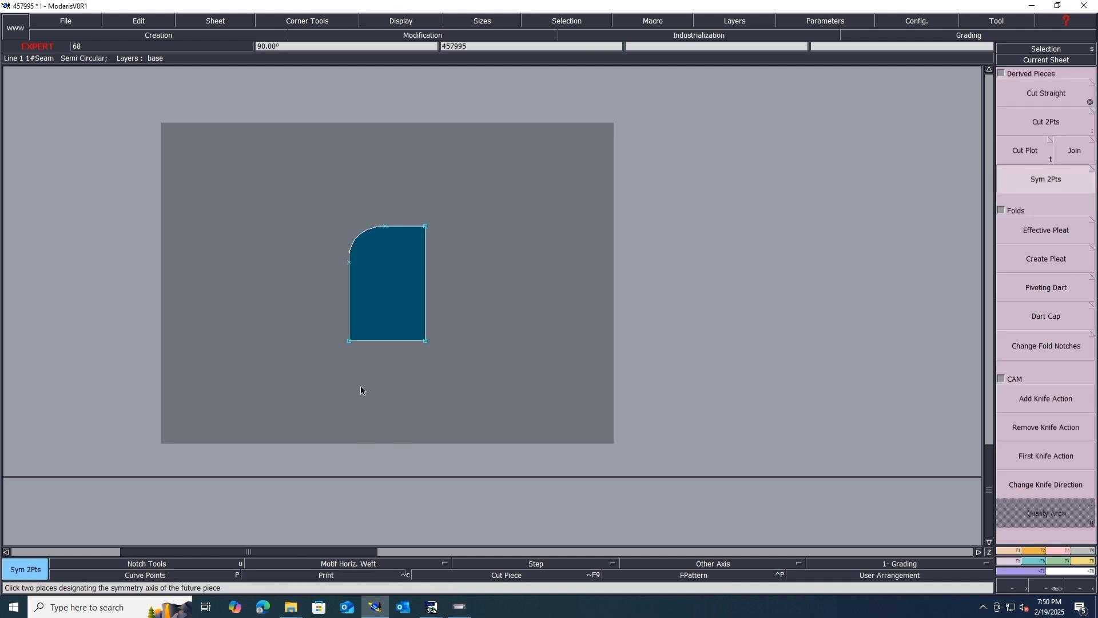
left_click(350, 340)
left_click(425, 340)
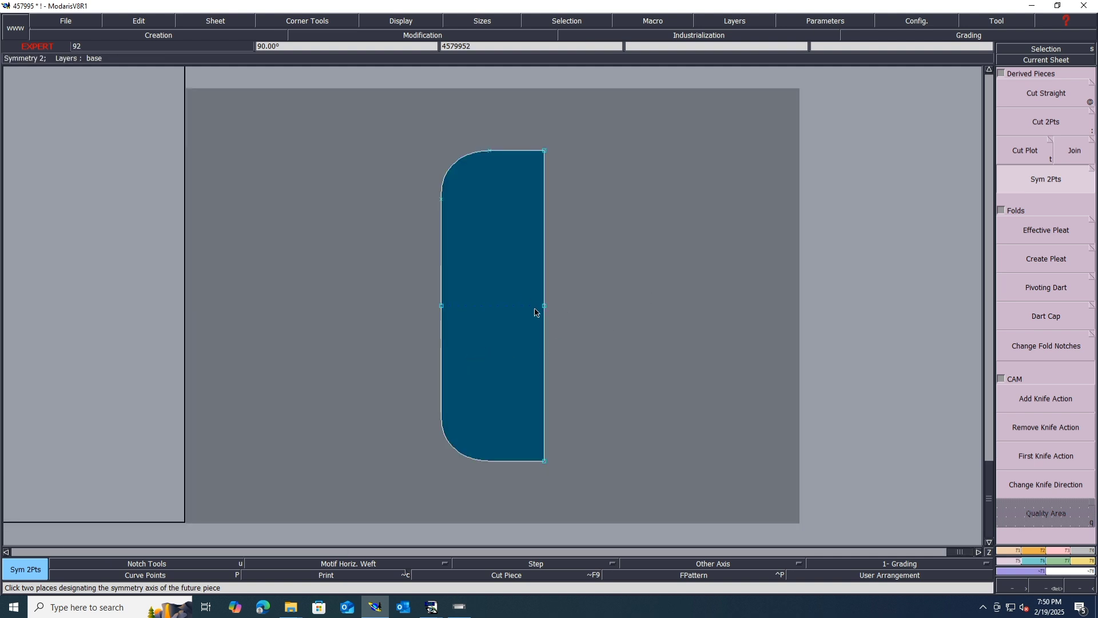
- Delete the half flap and the drafted flap rectangle sheets, and rearrange the remaining sheets
key("j")
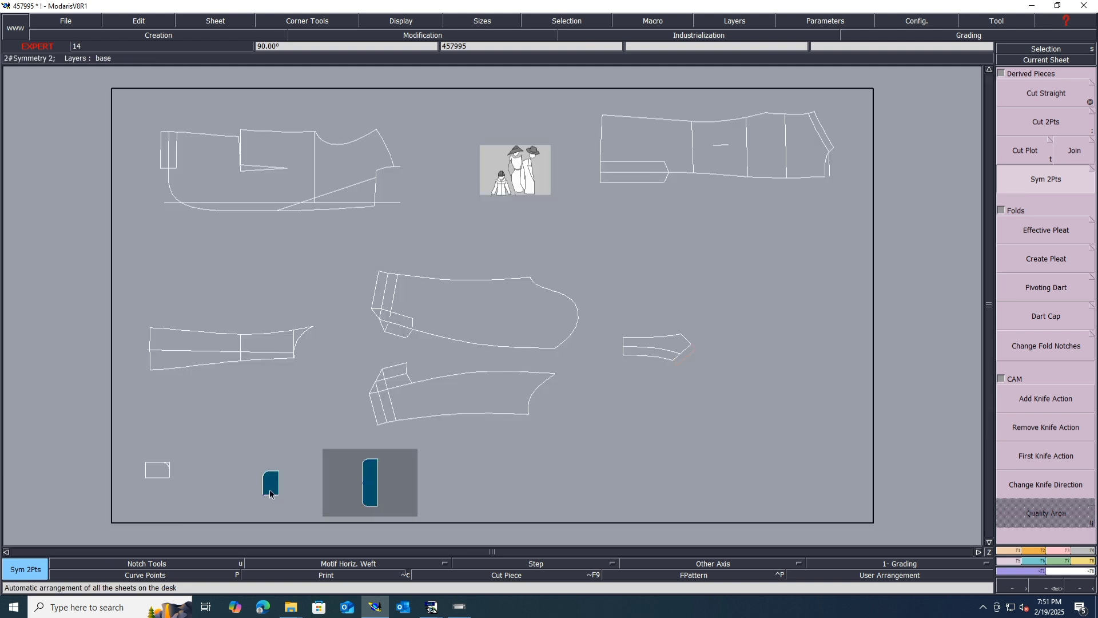
key("Delete")
left_click(279, 480)
left_click(186, 482)
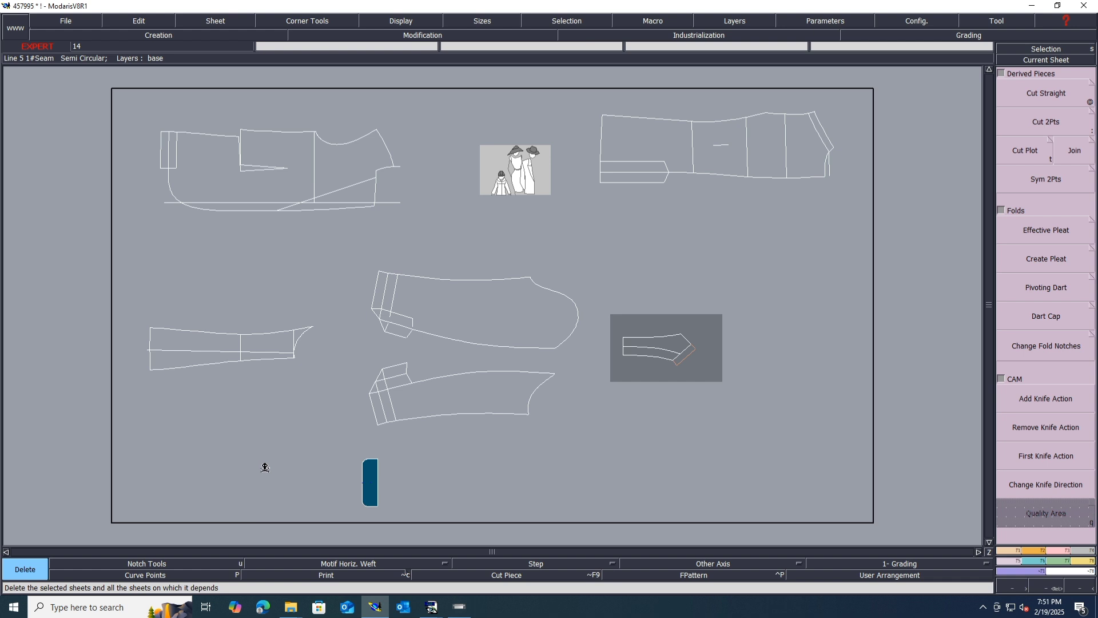
key("j")
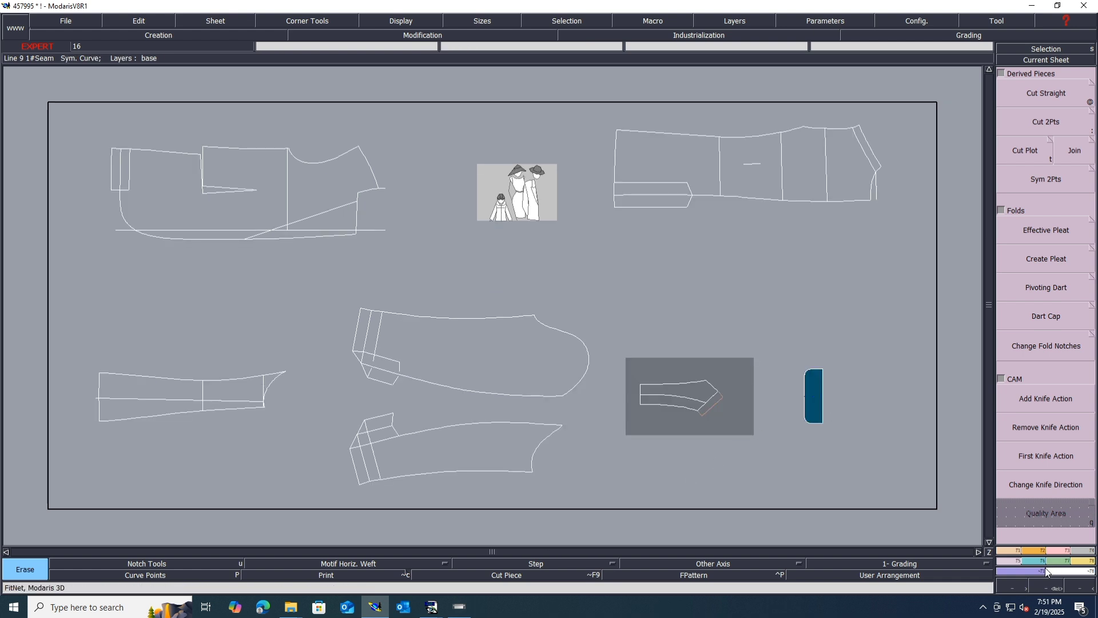
- Put the full flap's outline on its own new sheet without the piece fill, and delete the symmetric flap piece
left_click(1044, 571)
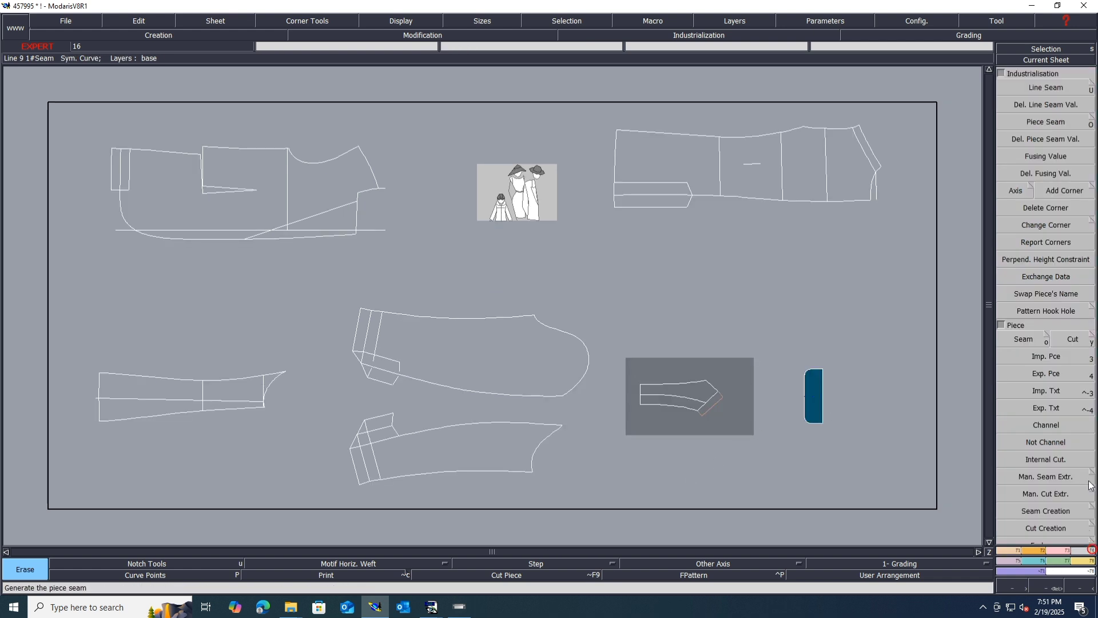
left_click(818, 405)
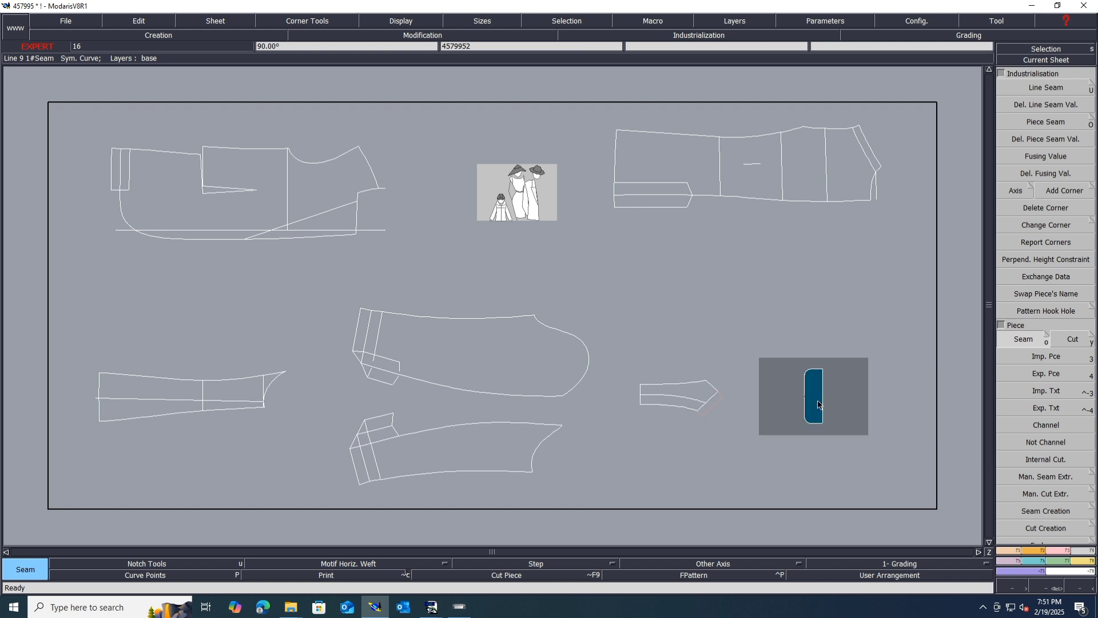
key("Delete")
left_click(818, 399)
key("ctrl+z")
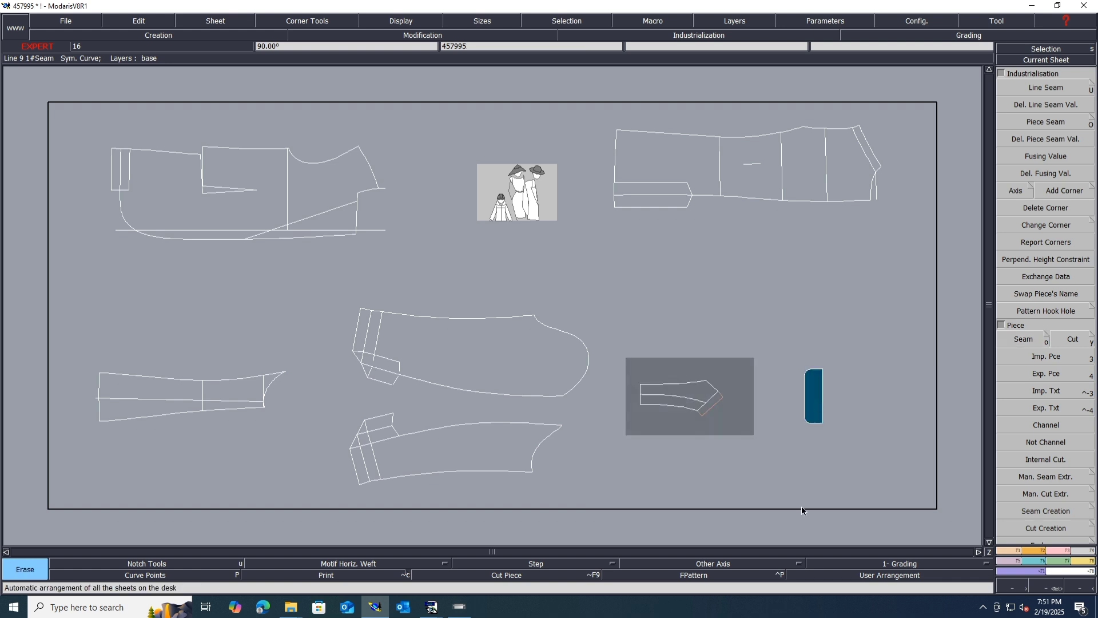
left_click(822, 397)
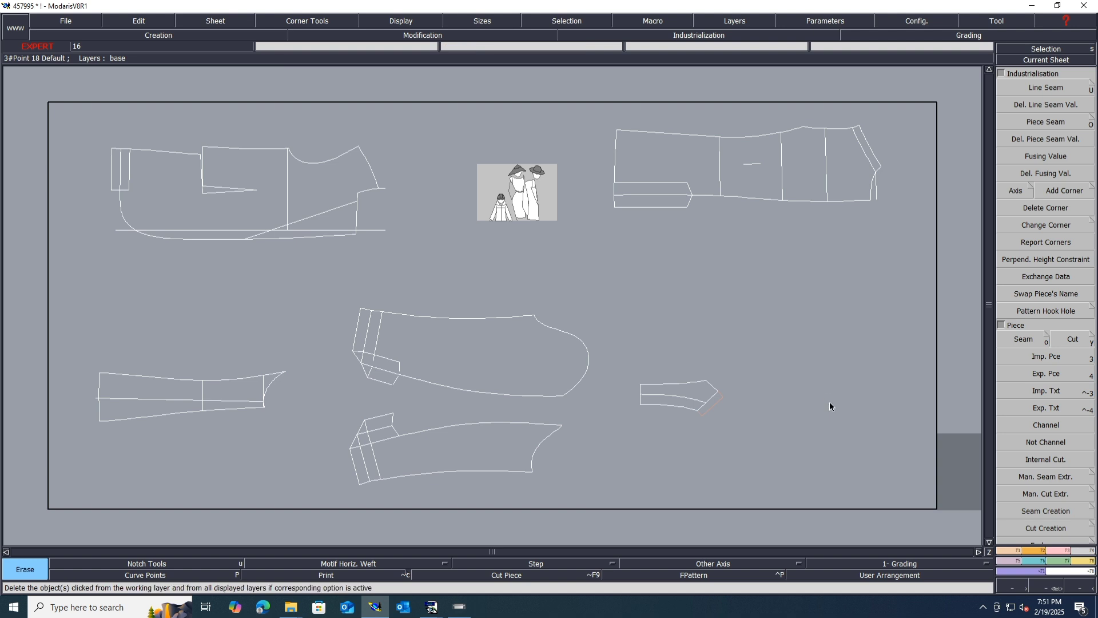
- Draw a straight vertical line from the open end of the front dart's lower leg with dx 0 and dy -1.8 cm
scroll(817, 400, "up", 6)
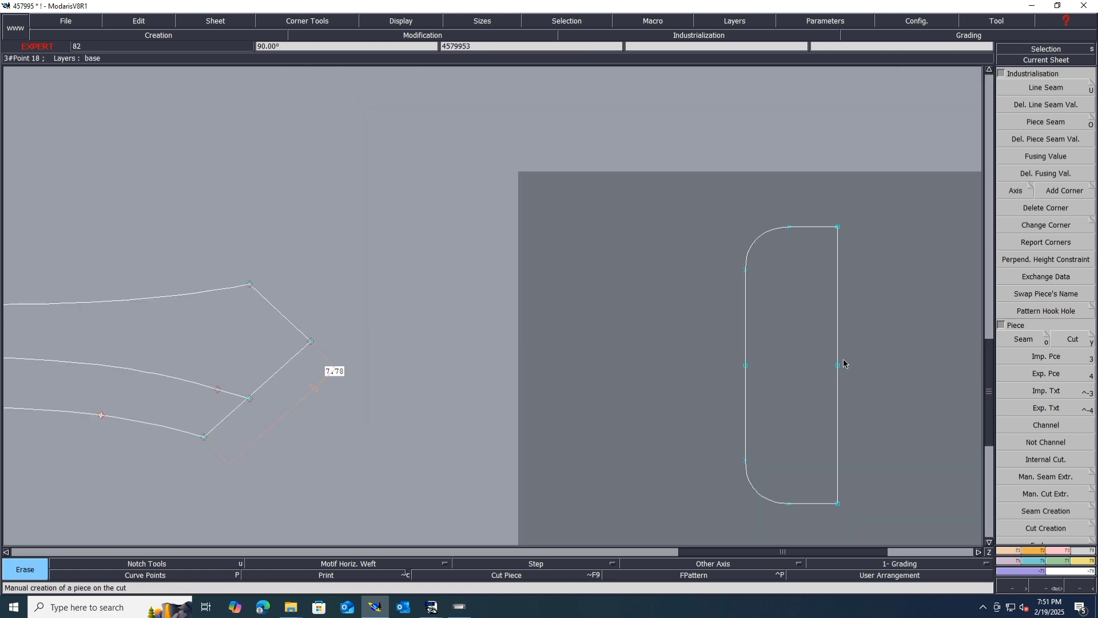
scroll(816, 402, "down", 3)
scroll(818, 409, "down", 5)
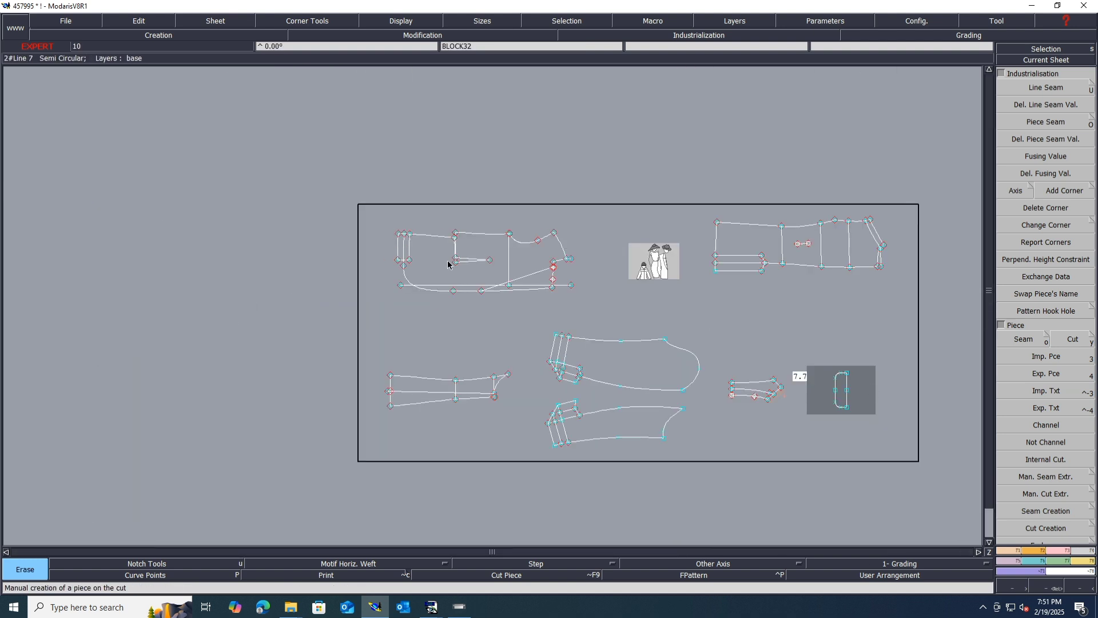
scroll(504, 275, "up", 5)
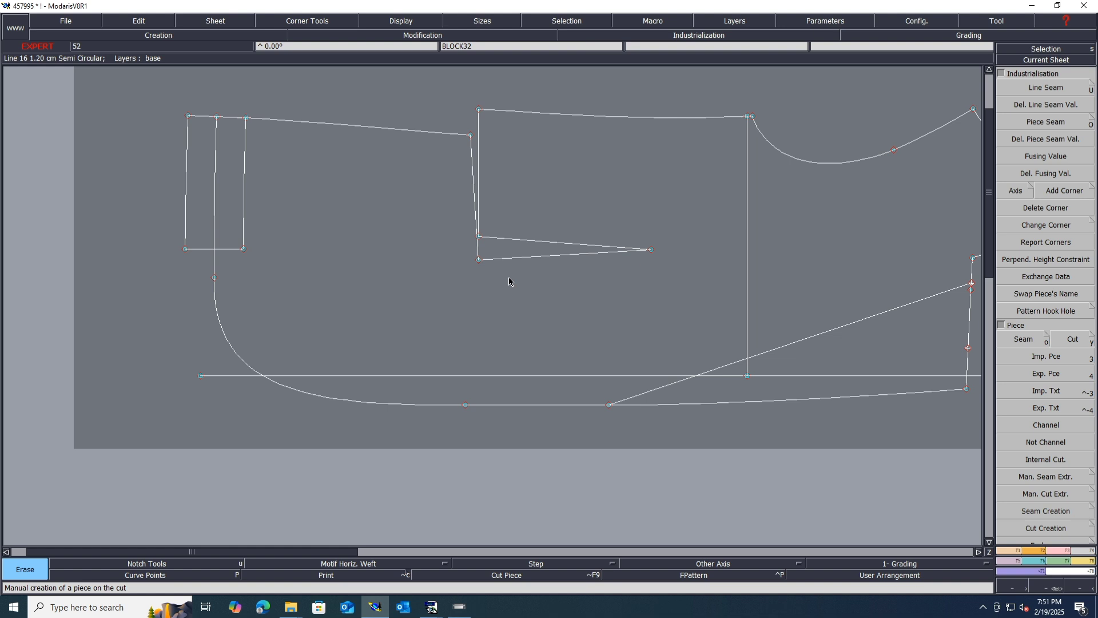
key("d")
left_click(478, 260)
key("Down")
key("Down")
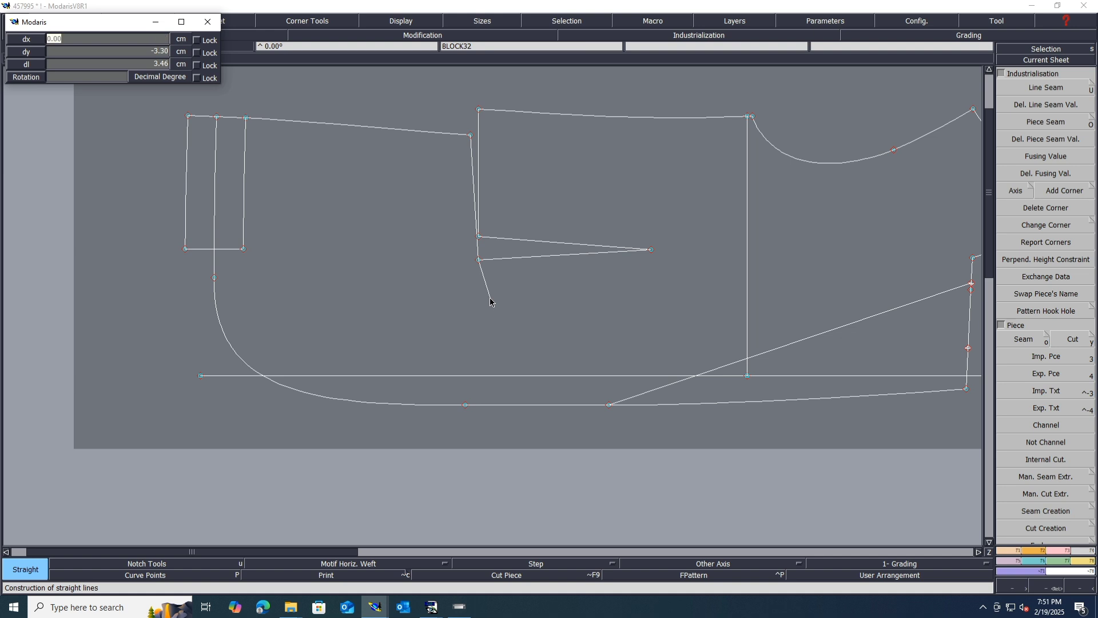
key("Down")
key("BackSpace")
type("-1.8")
key("Return")
scroll(473, 296, "down", 4)
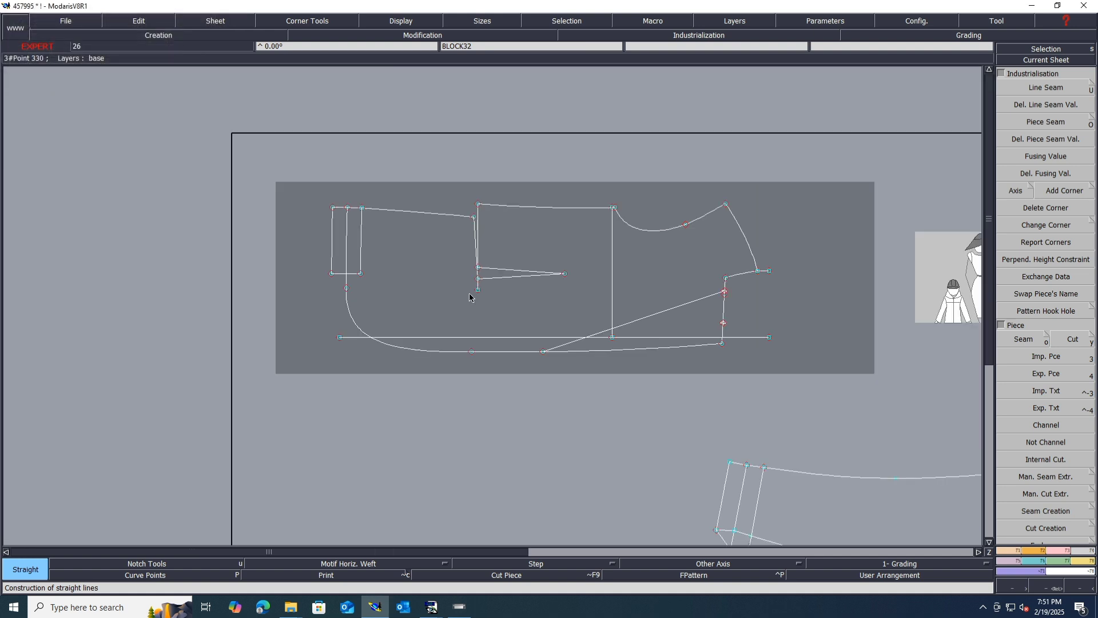
- Marry the flap's lower right corner onto the end of the new vertical line below the dart on the front block
scroll(711, 368, "up", 4)
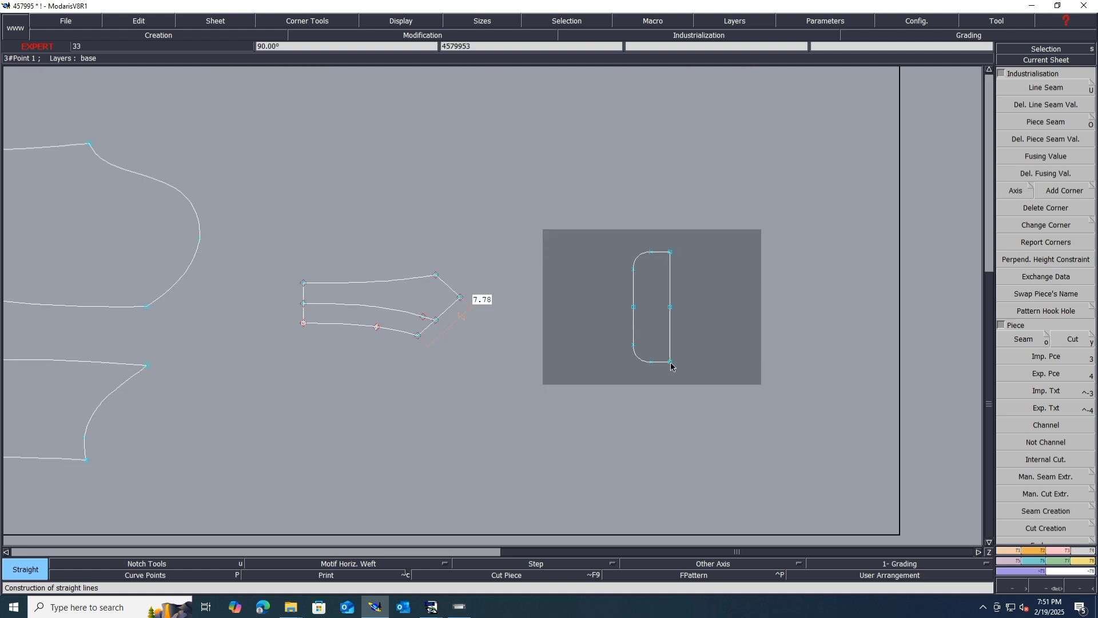
key("m")
left_click(670, 362)
scroll(725, 365, "down", 2)
scroll(393, 231, "up", 1)
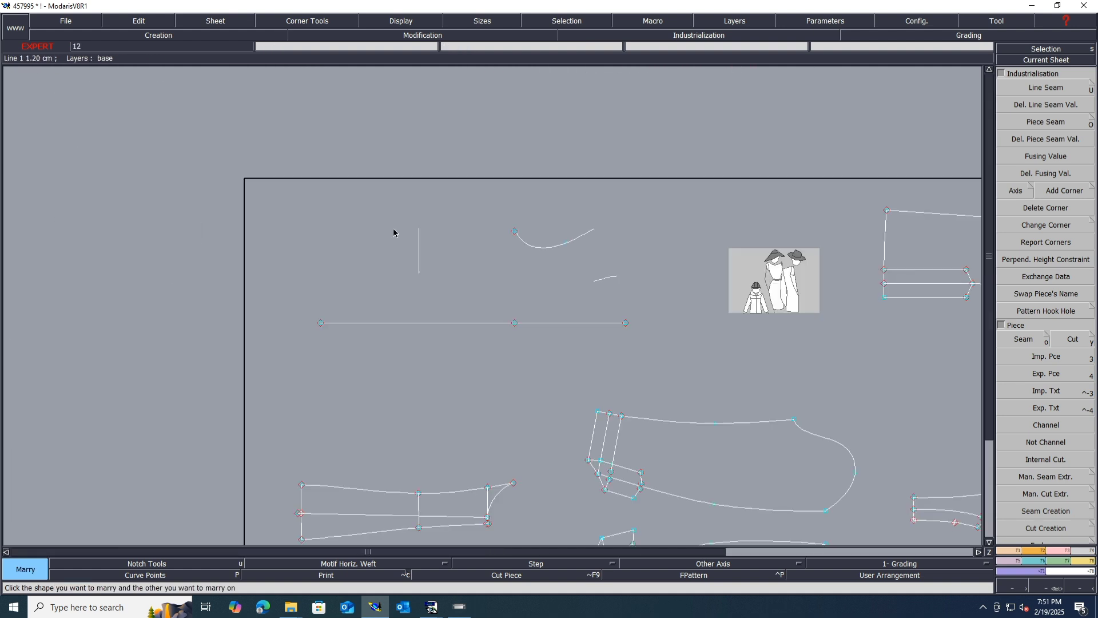
scroll(392, 231, "up", 2)
left_click(479, 433)
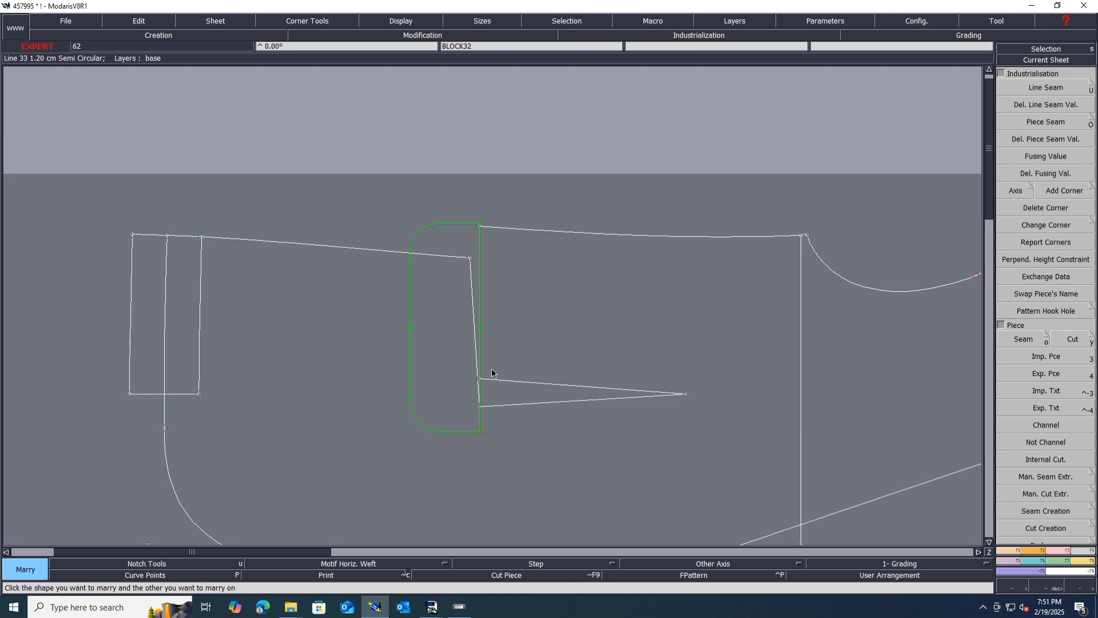
- Inspect how the married flap's upper corner and lower end line up with the front block's side edge and dart
scroll(502, 295, "down", 2)
scroll(458, 343, "up", 2)
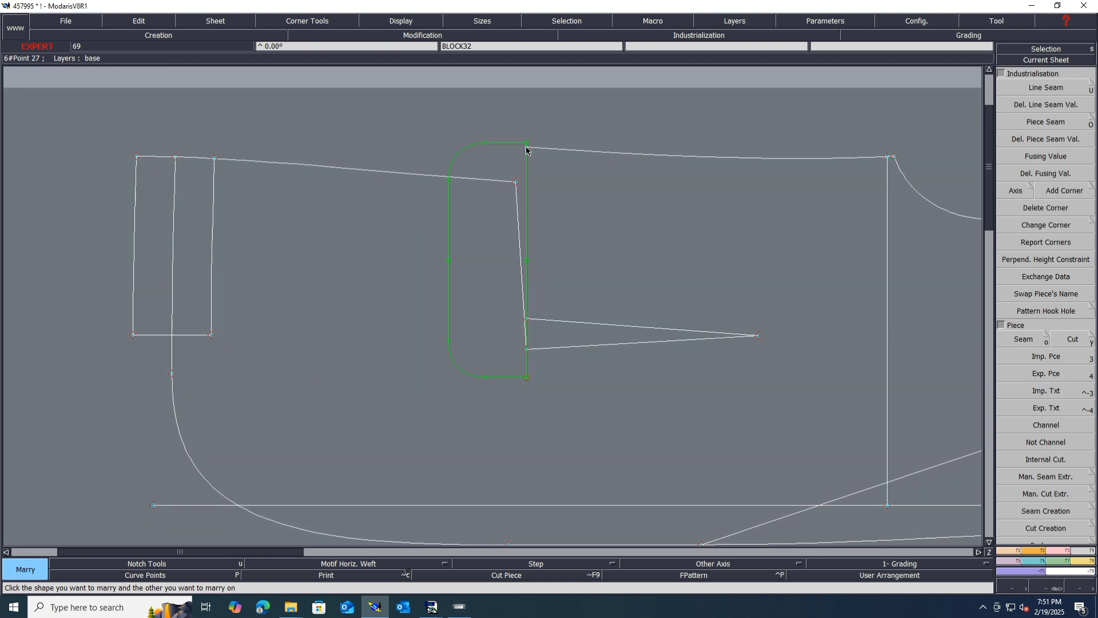
scroll(527, 187, "up", 3)
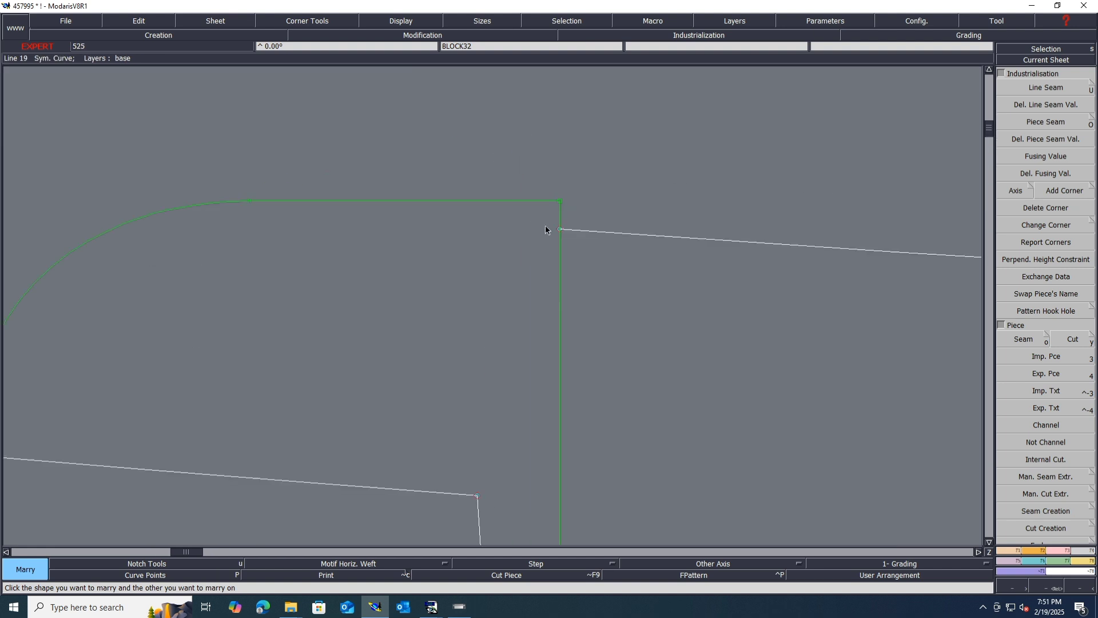
scroll(557, 222, "down", 2)
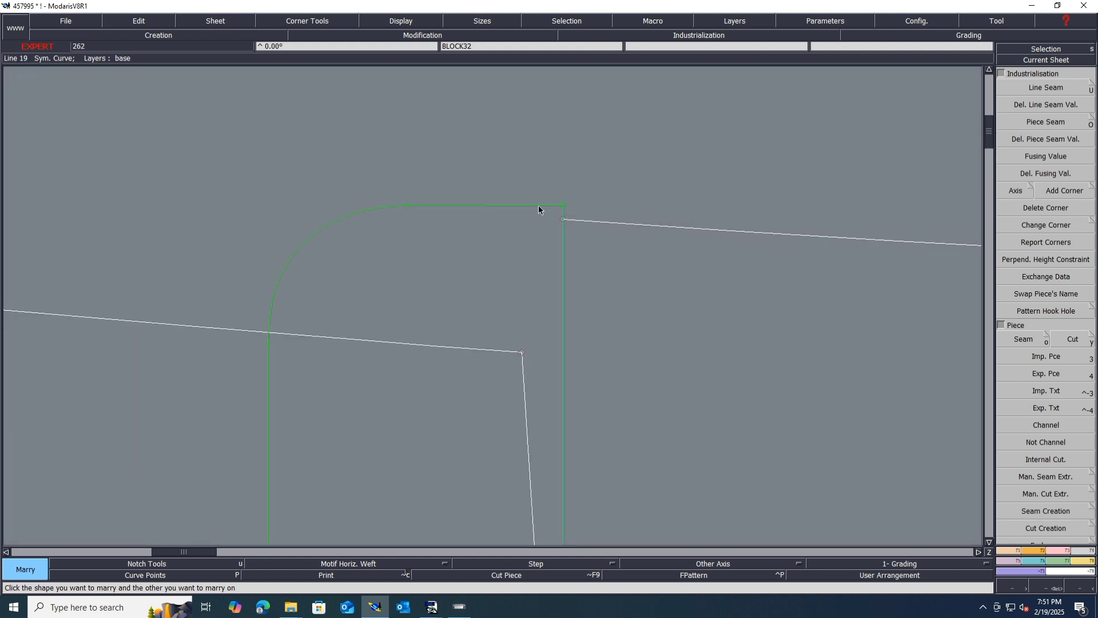
scroll(538, 209, "down", 1)
scroll(484, 230, "down", 2)
scroll(464, 318, "up", 1)
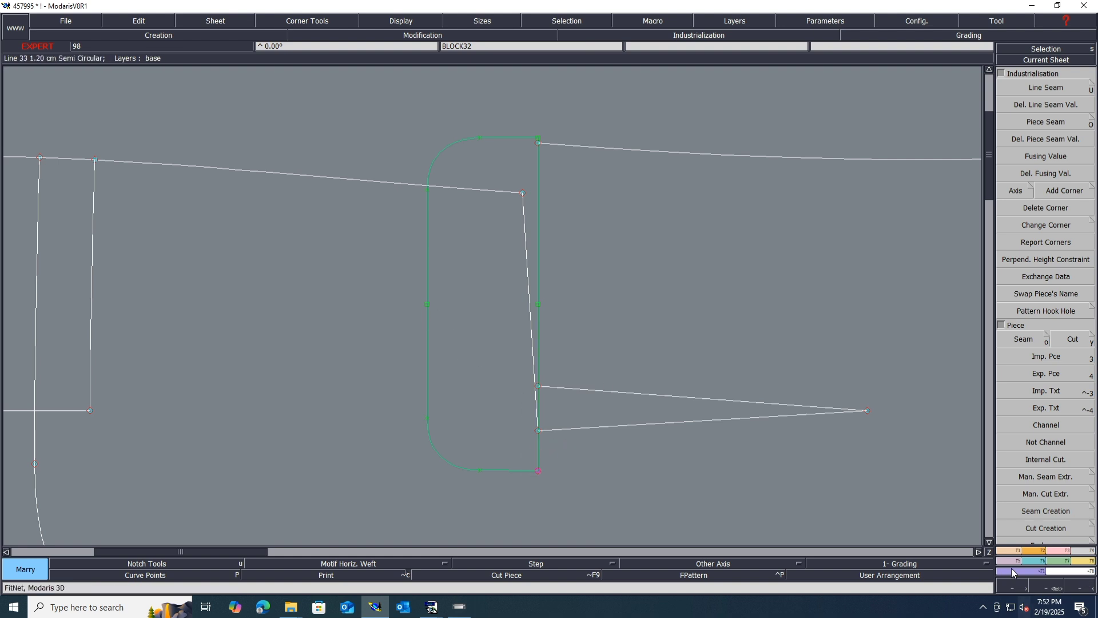
- Duplicate the married flap outline onto the front block with ShiftX 0 and ShiftY 0
key("F1")
key("alt+d")
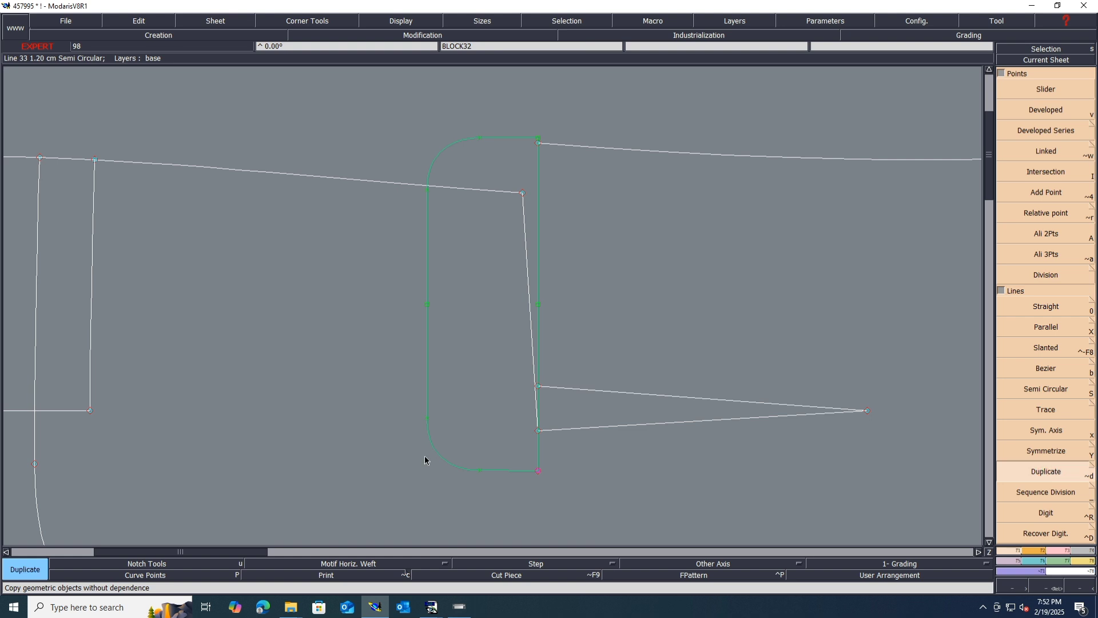
left_click(430, 452)
type("0")
key("Return")
type("0")
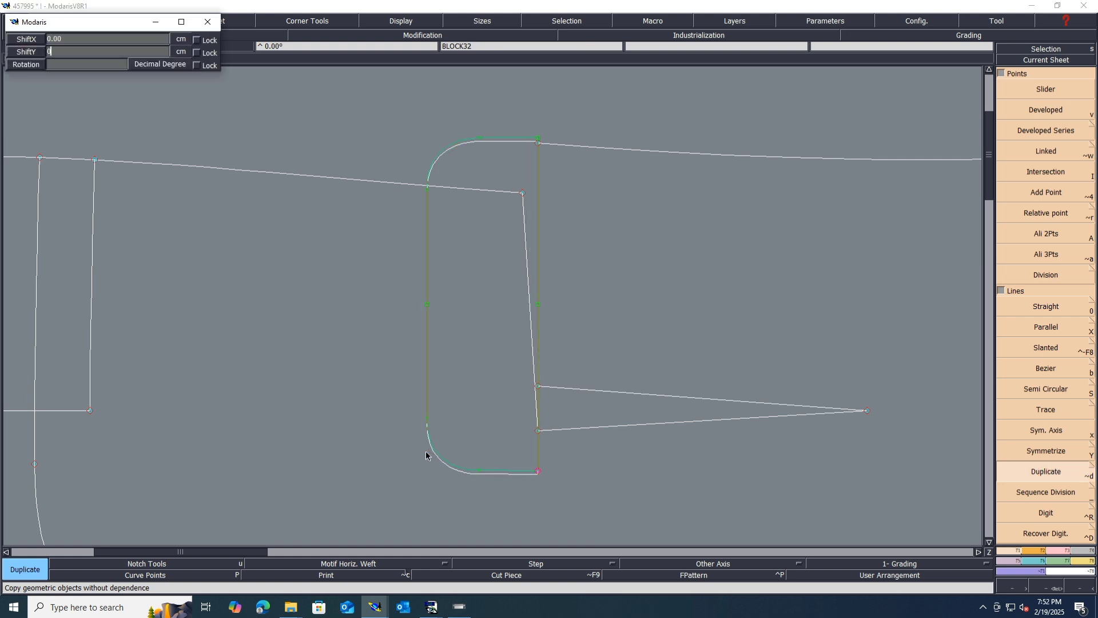
key("Return")
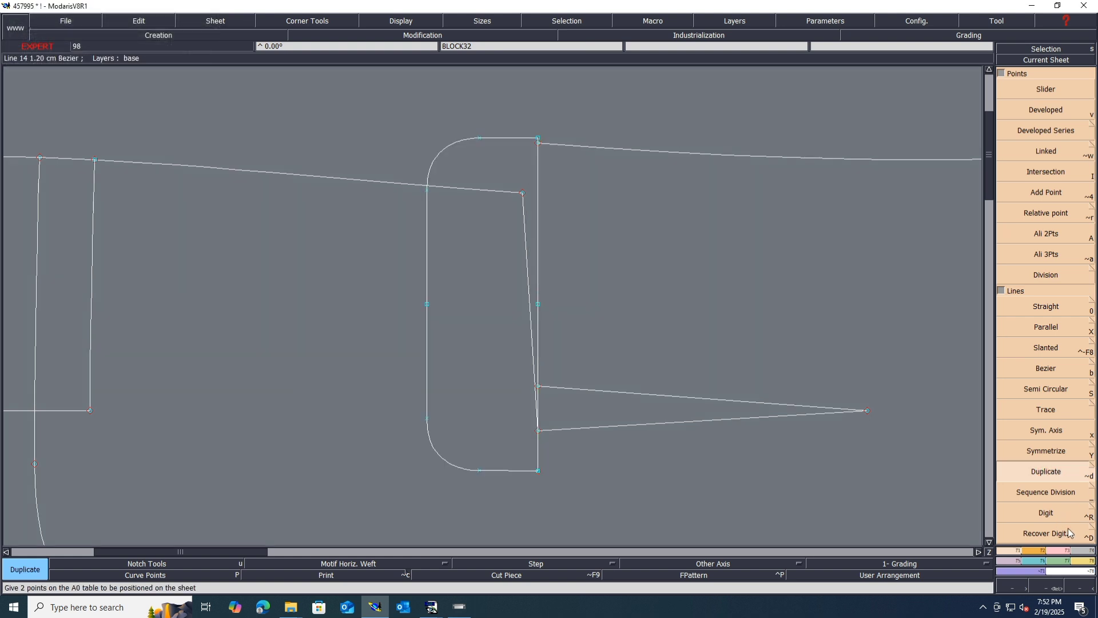
- Divorce the flap from the front block and save the model with its sheets rearranged
left_click(1082, 561)
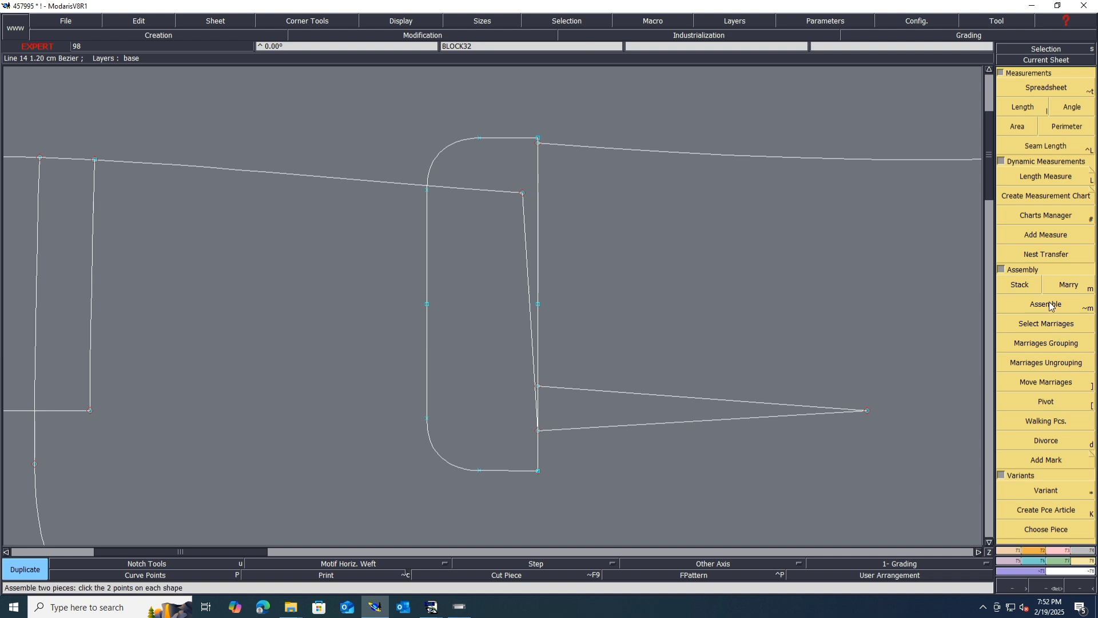
left_click(1044, 441)
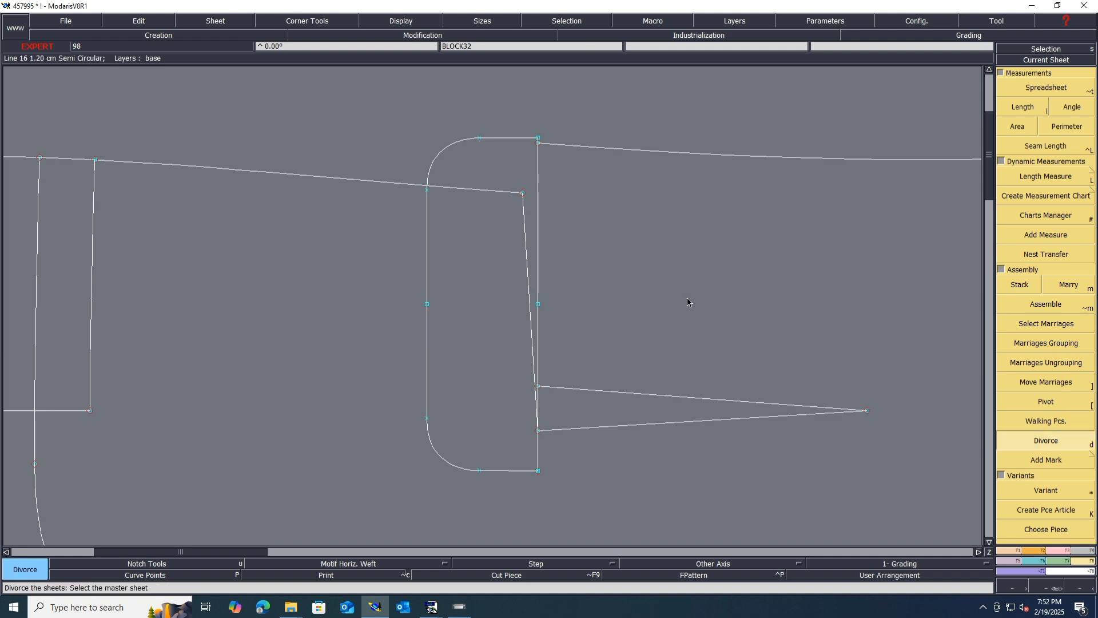
key("j")
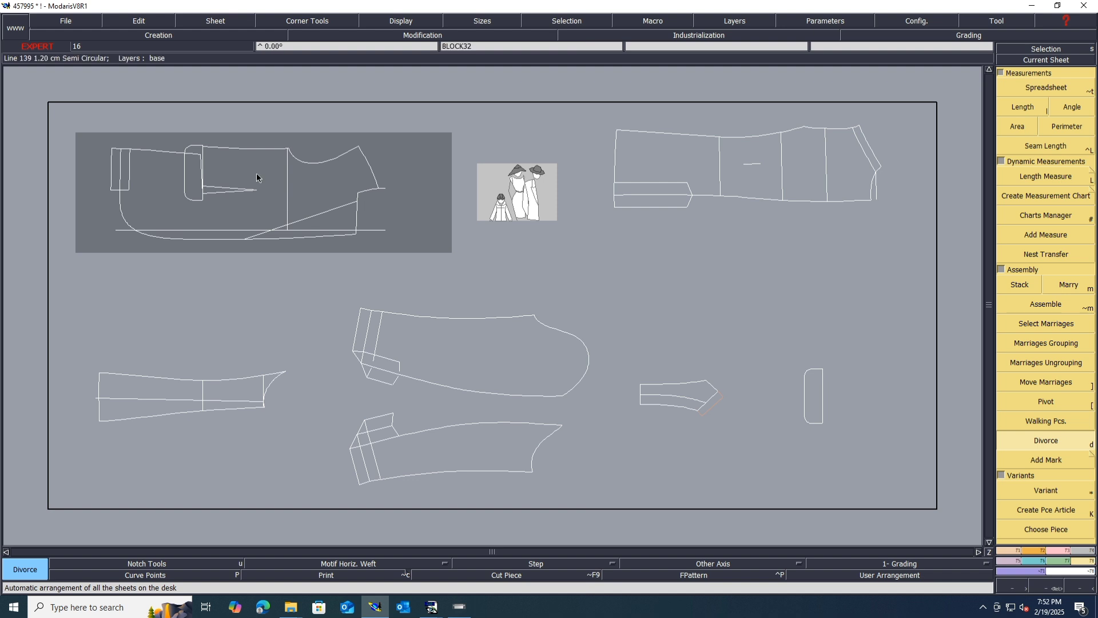
key("ctrl+s")
left_click(486, 372)
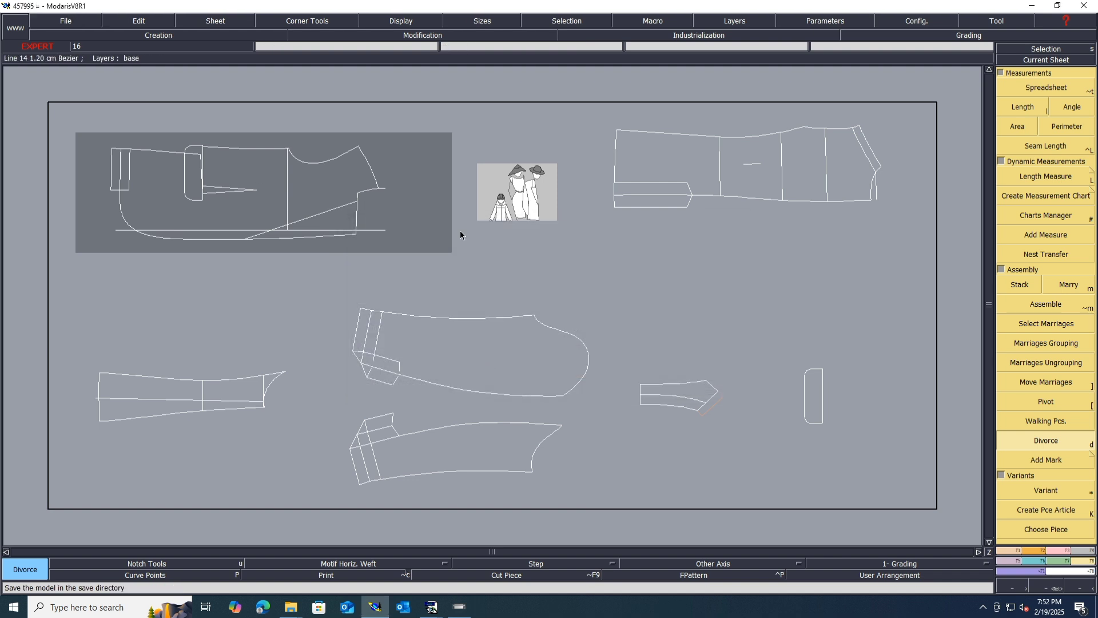
- Try to merge the two halves of the copied flap's straight opening edge at their shared midpoint
scroll(461, 231, "down", 2)
scroll(379, 219, "up", 5)
scroll(416, 254, "up", 2)
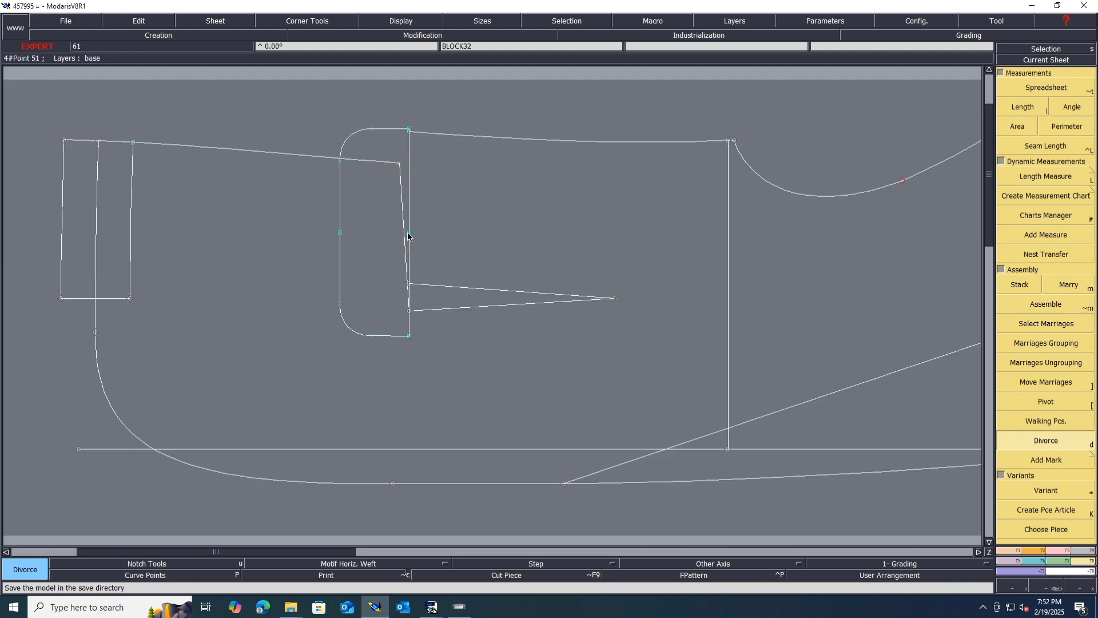
key("shift+m")
left_click(409, 234)
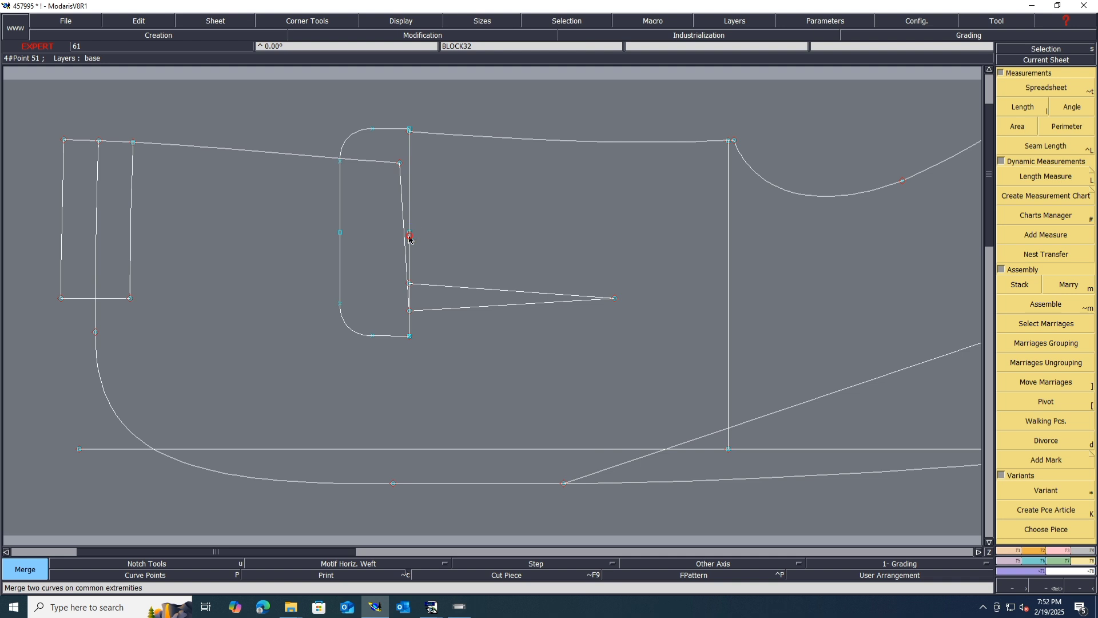
- Detach the lower half of the flap's opening edge from the midpoint and attach it back there
left_click(1059, 550)
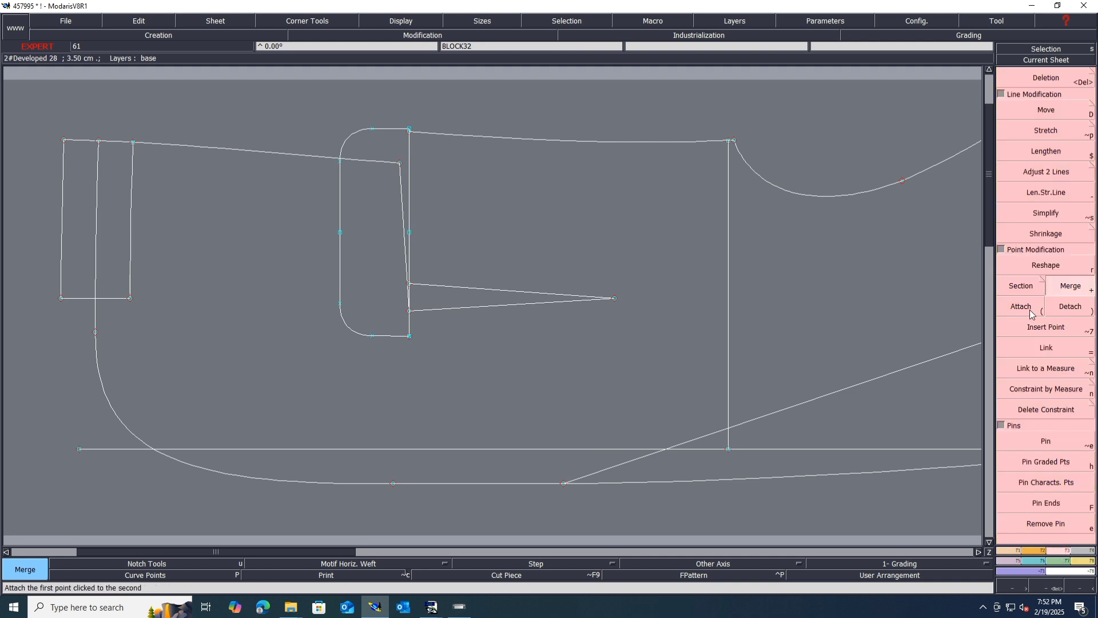
left_click(1063, 309)
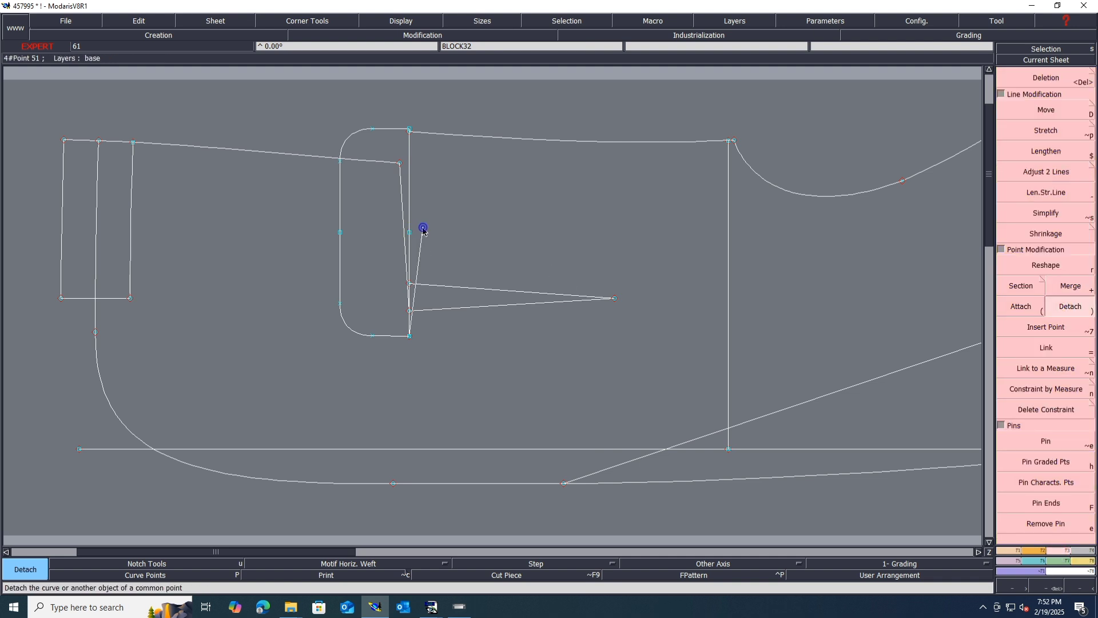
key("parenleft")
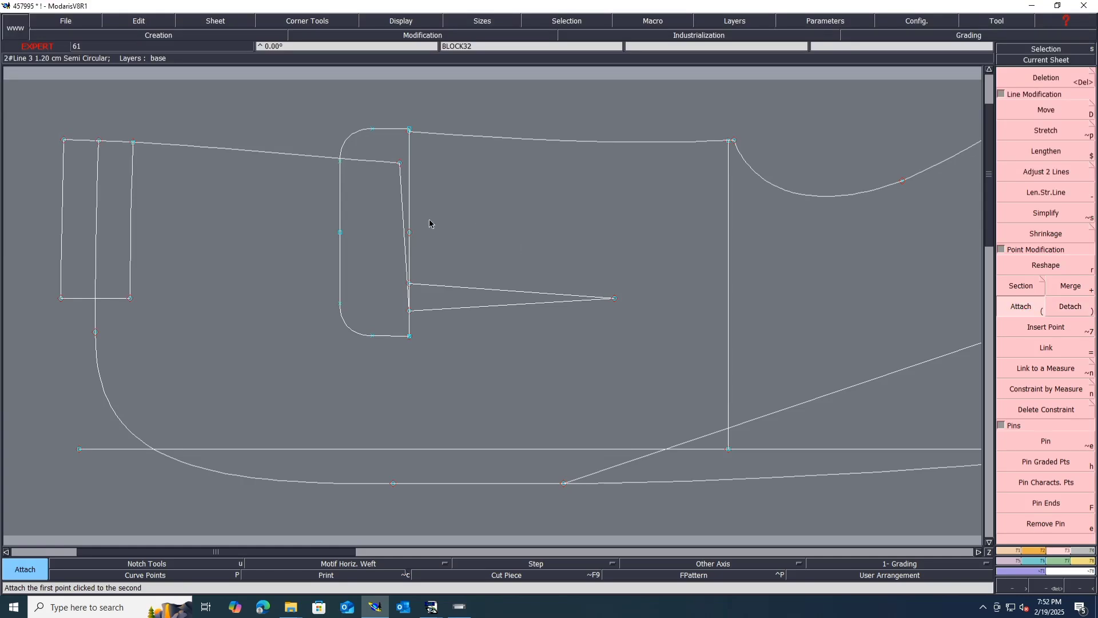
left_click(409, 233)
left_click(409, 233)
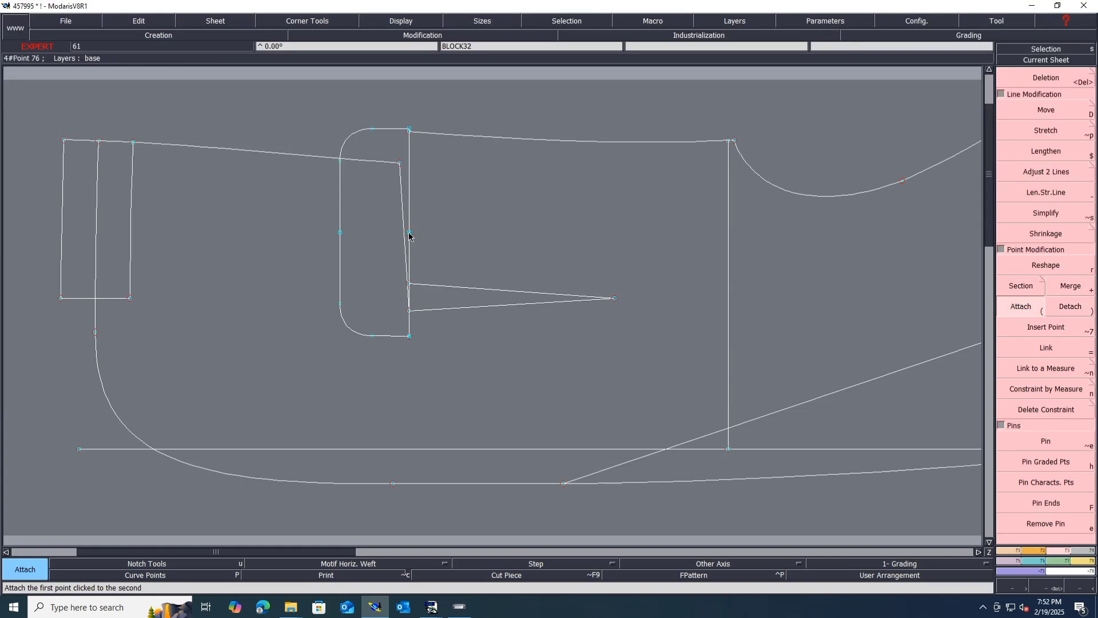
- Try again to merge the opening edge halves, and undo the deletion made on the flap
key("plus")
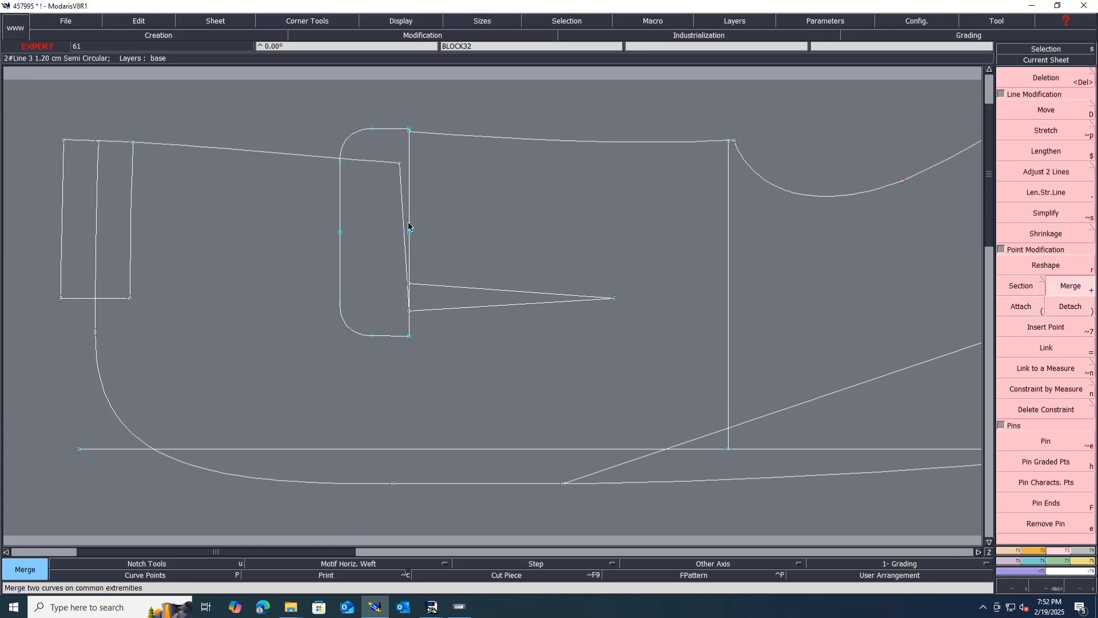
key("Delete")
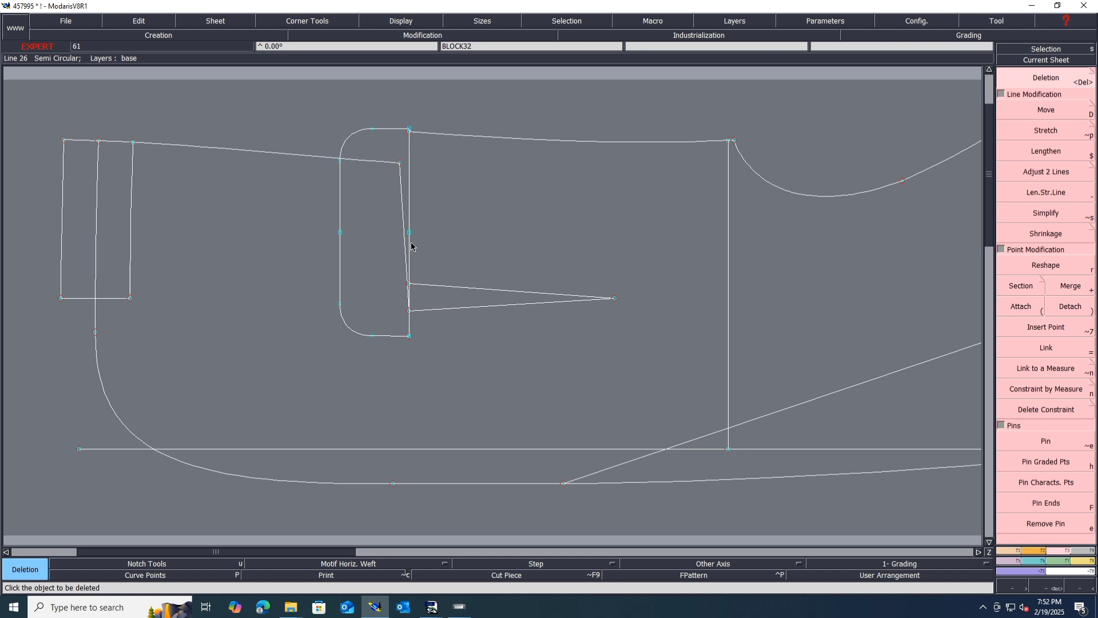
key("ctrl+z")
scroll(415, 132, "up", 5)
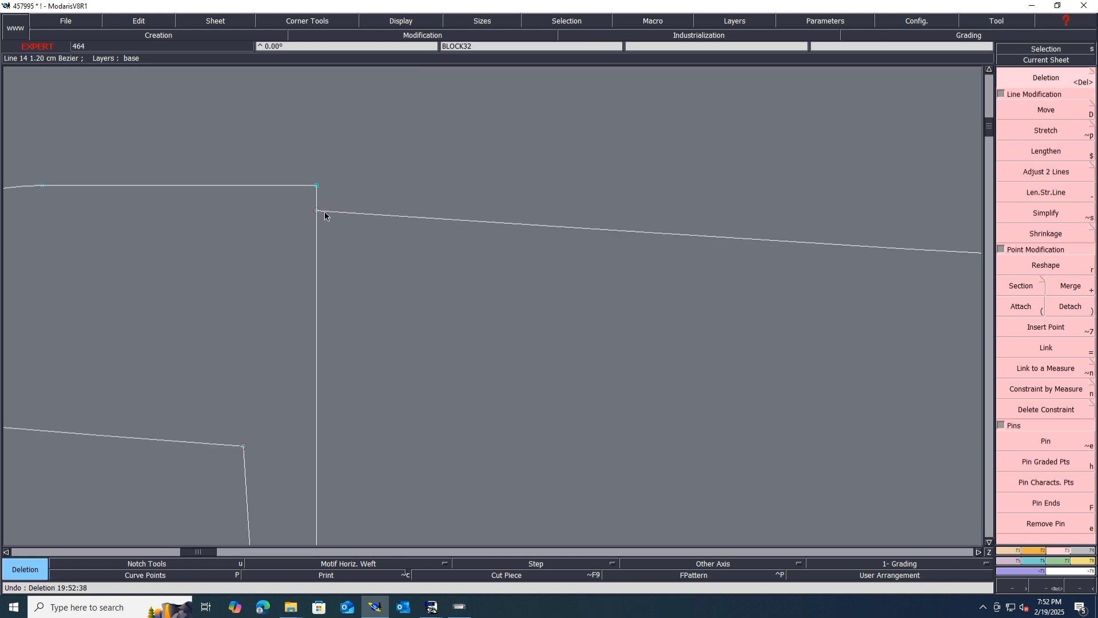
scroll(316, 201, "down", 3)
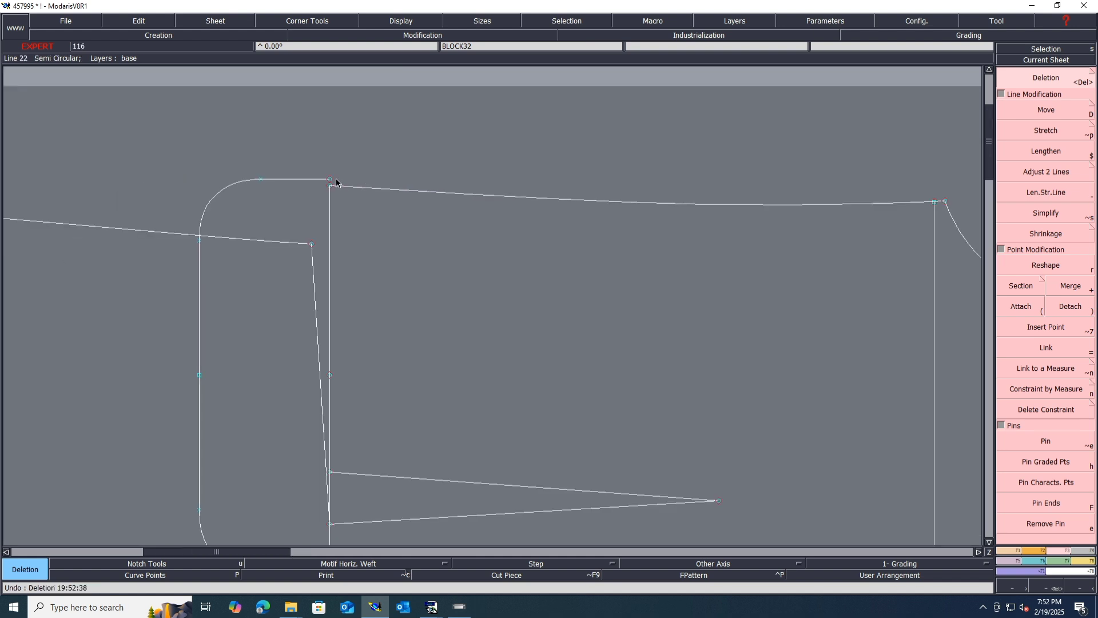
- Pull the opening edge's midpoint off the flap with Reshape, and delete it with its edge halves and the helper line below the dart
key("r")
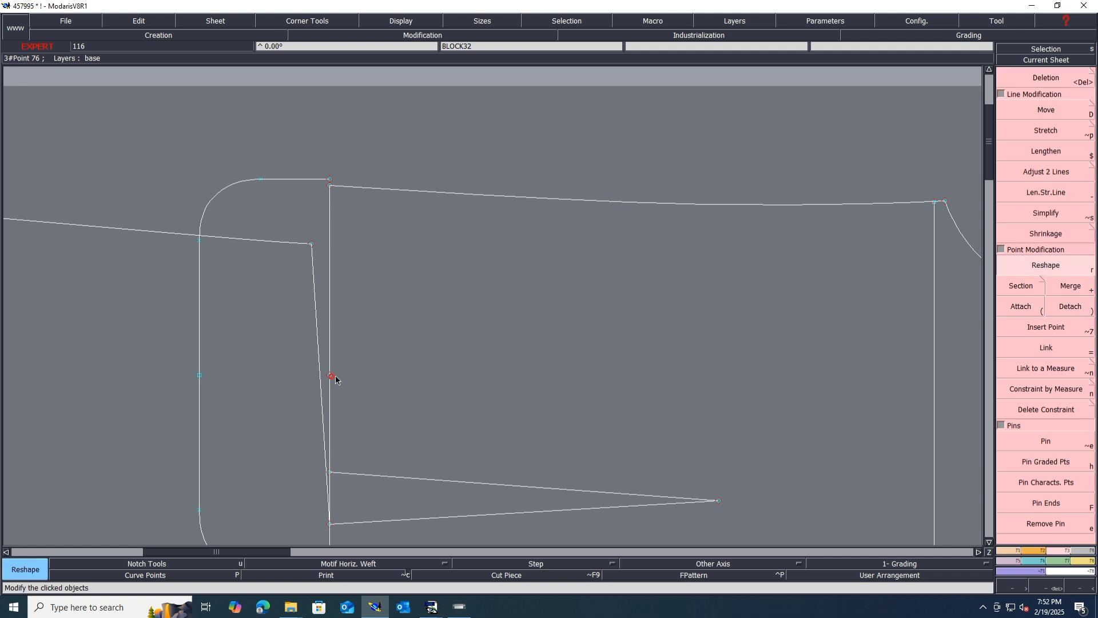
left_click(330, 374)
left_click(355, 373)
key("Delete")
left_click(354, 382)
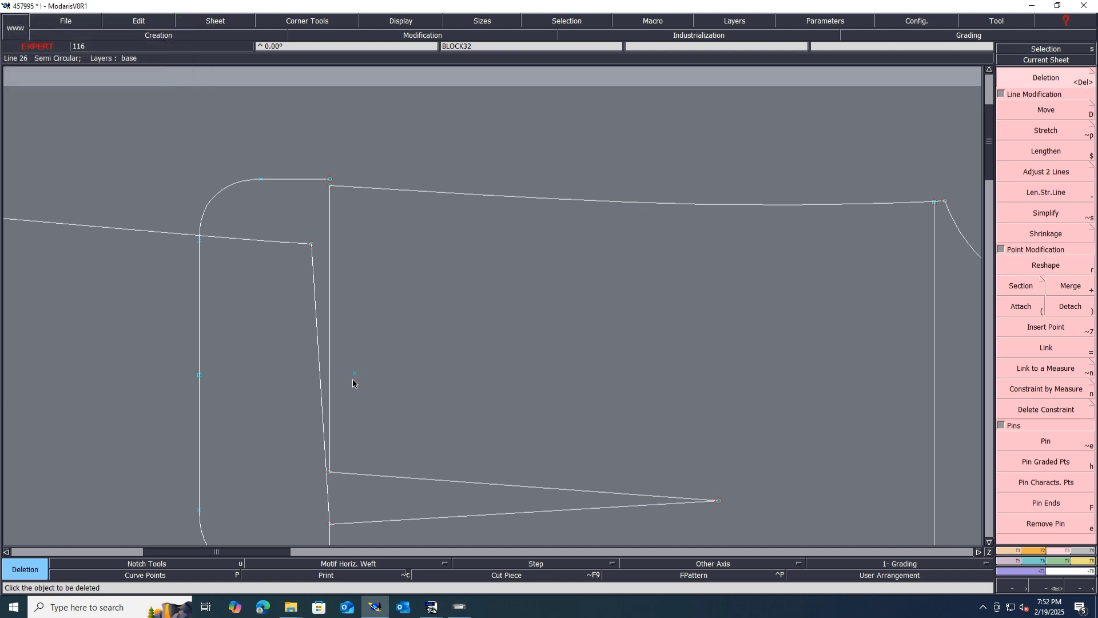
scroll(360, 388, "down", 2)
scroll(346, 437, "up", 3)
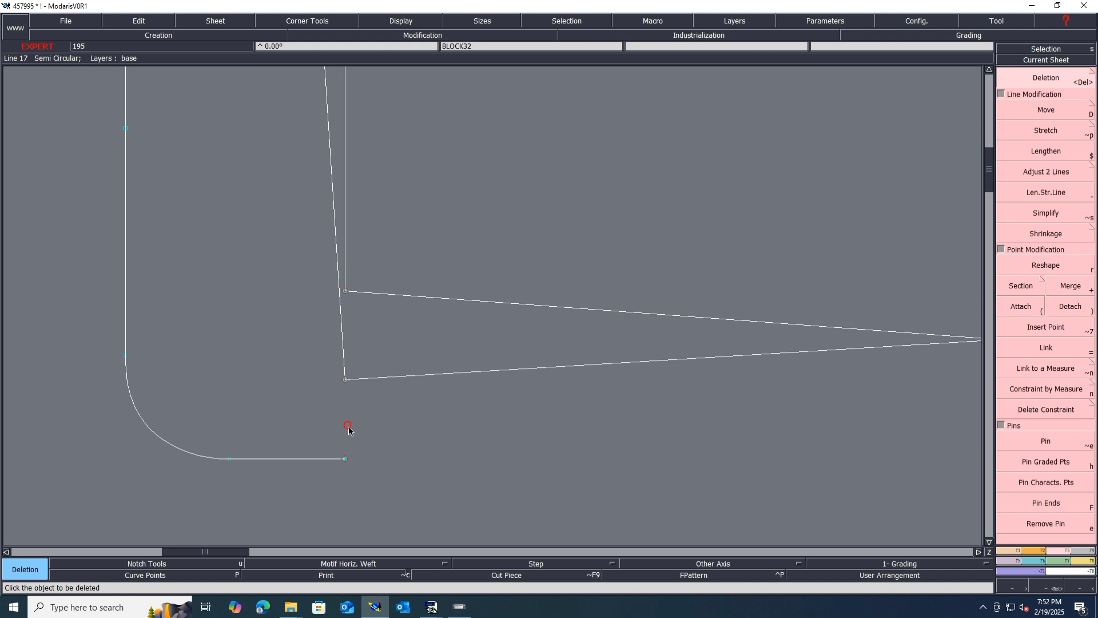
- Try deleting and reshaping the overlapping point at the flap's lower open corner, undoing both changes
left_click(345, 459)
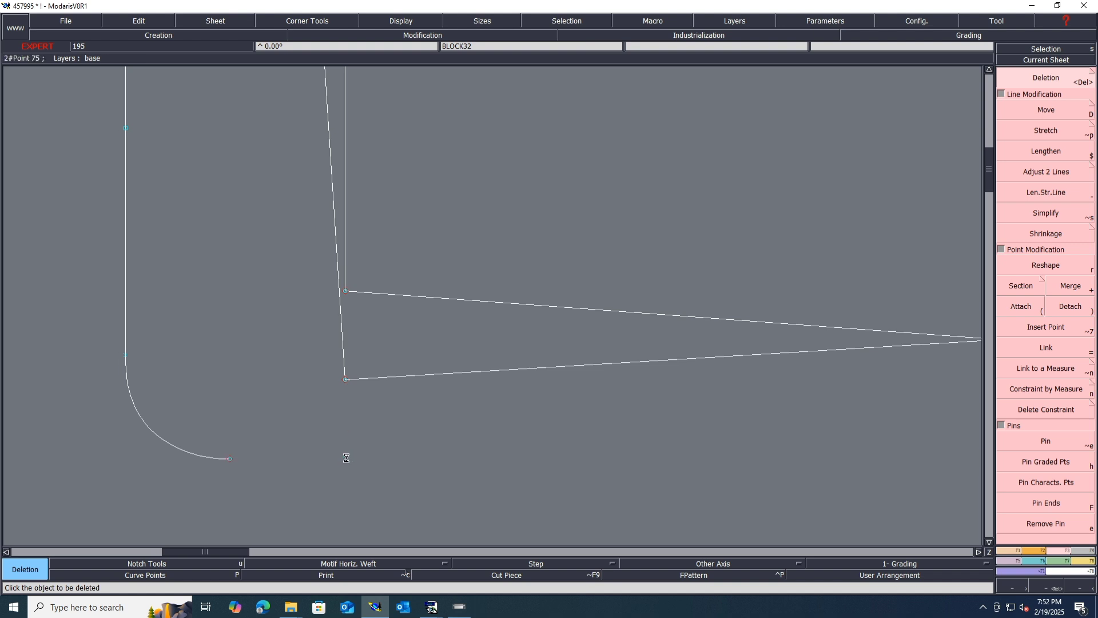
key("ctrl+z")
key("r")
left_click(345, 458)
left_click(358, 457)
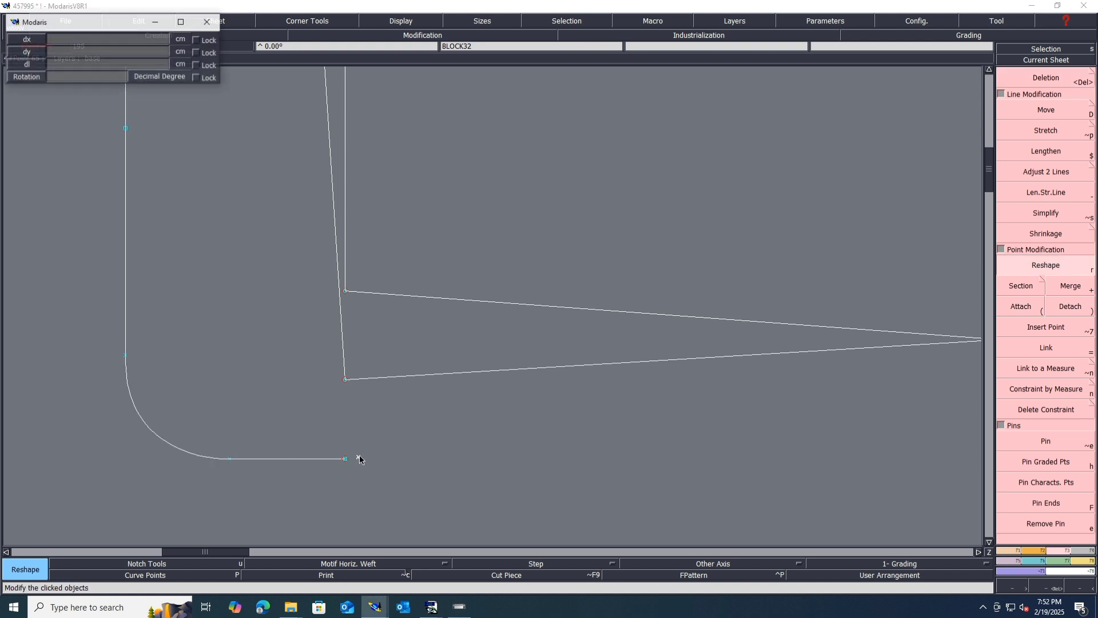
key("ctrl+z")
- Move the overlapping point about 0.55 cm horizontally off the flap's lower open corner with Reshape and try to delete it
key("Delete")
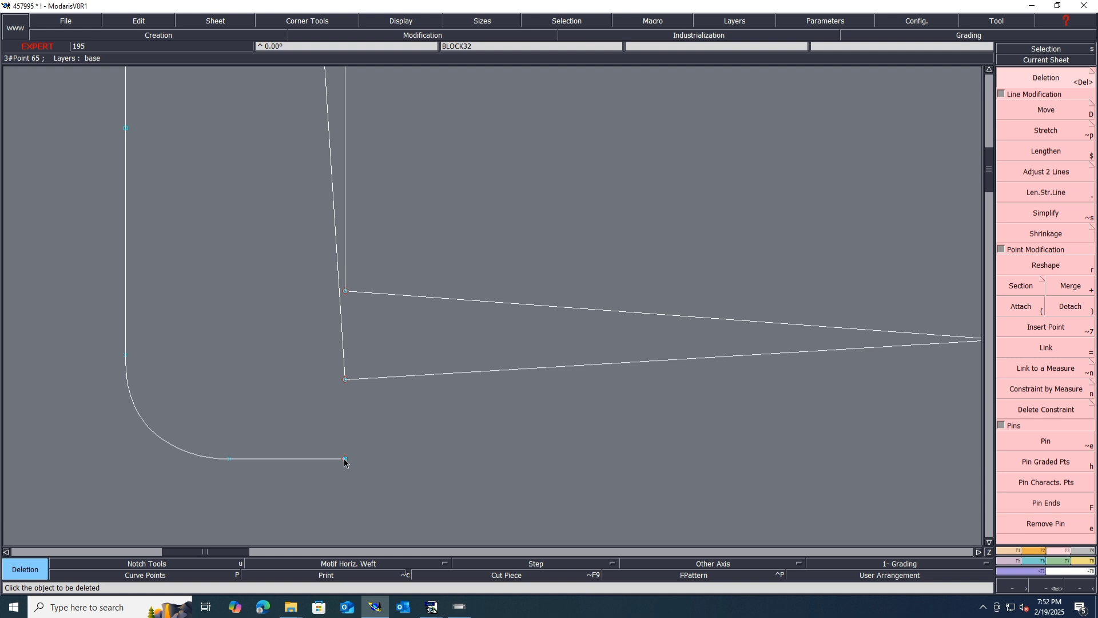
key("r")
left_click(345, 458)
left_click(369, 458)
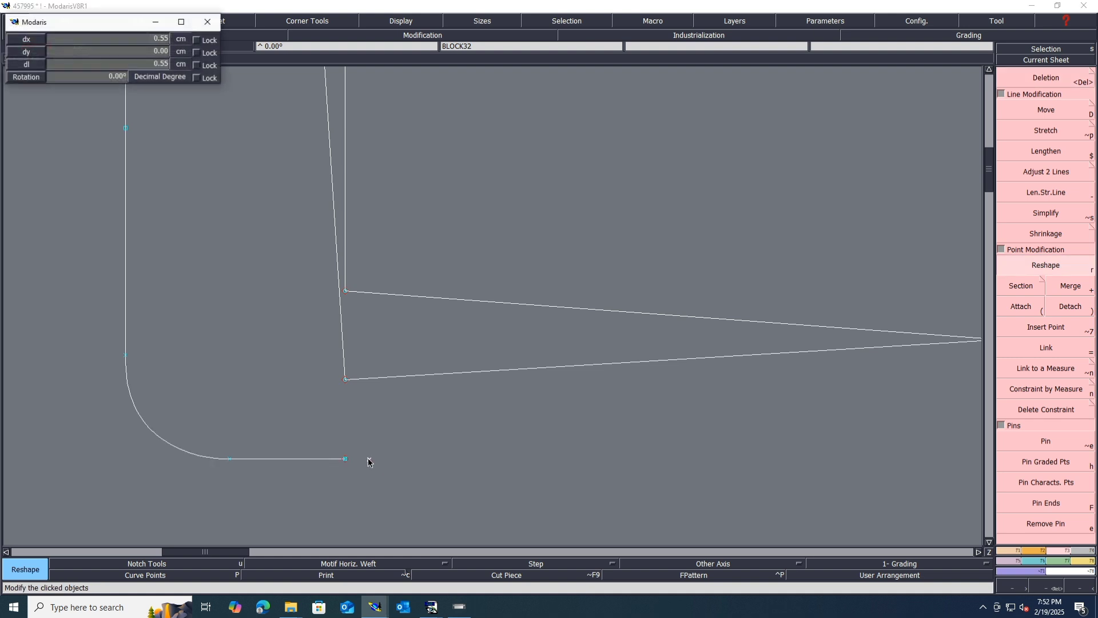
key("Delete")
left_click(368, 459)
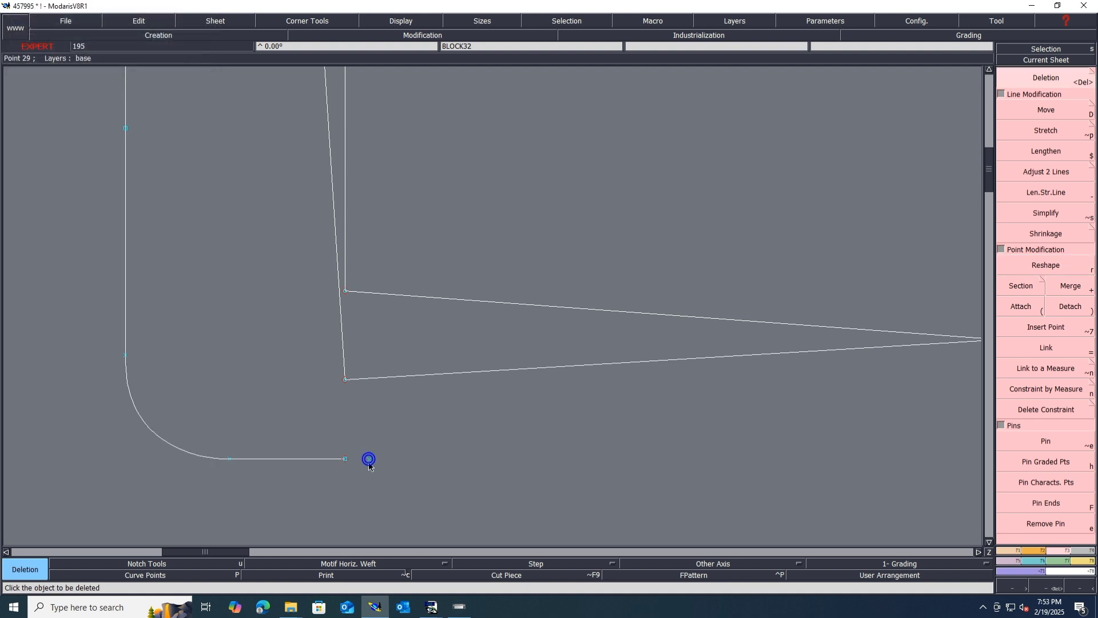
left_click(369, 459)
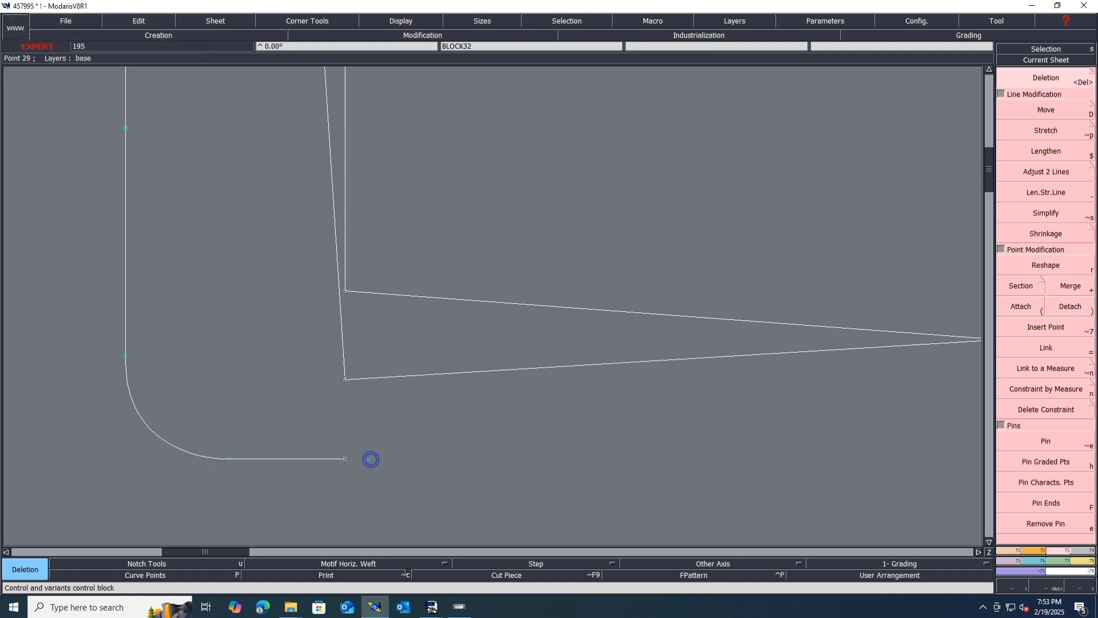
- Close the flap outline with a straight line from its lower open corner to its upper open corner, and save the model
left_click(1014, 550)
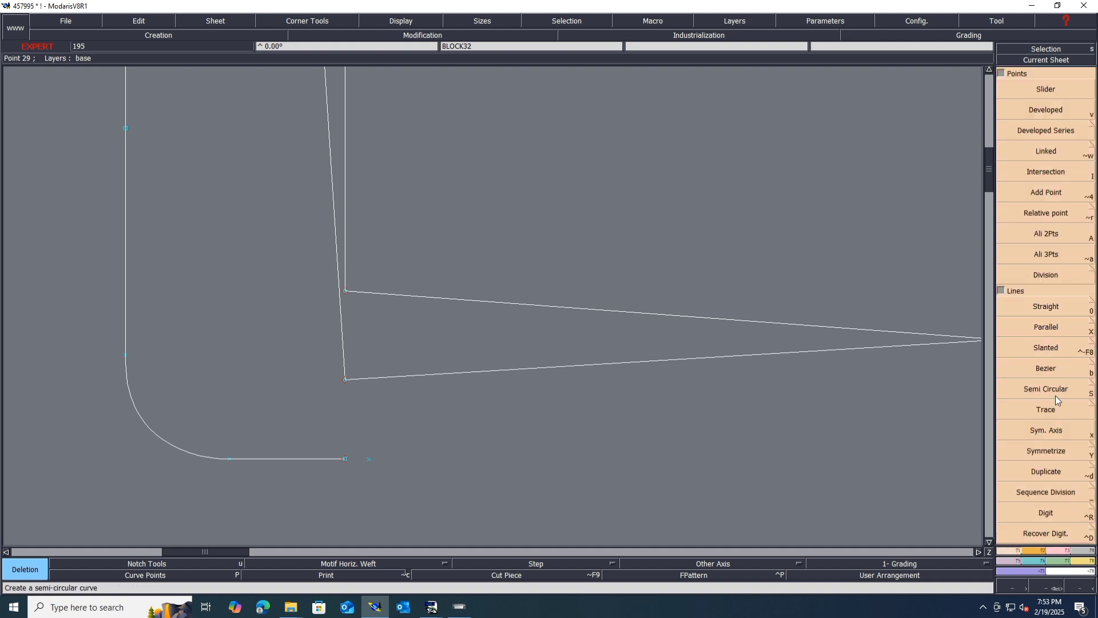
left_click(1045, 306)
scroll(436, 463, "down", 1)
left_click(392, 469)
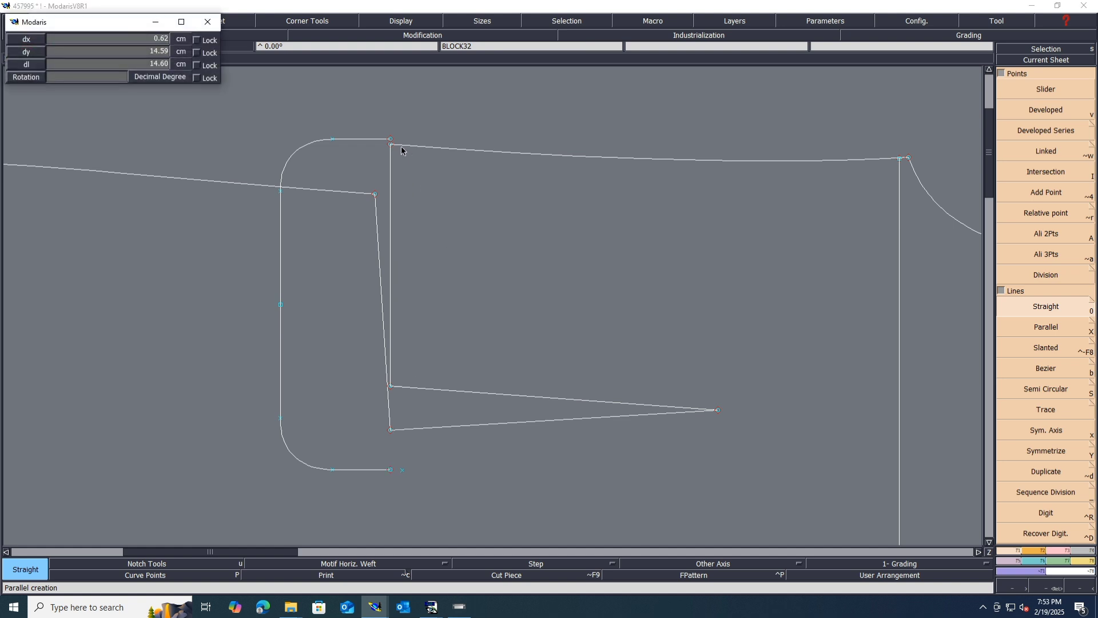
scroll(392, 130, "up", 3)
left_click(386, 158)
scroll(370, 158, "down", 3)
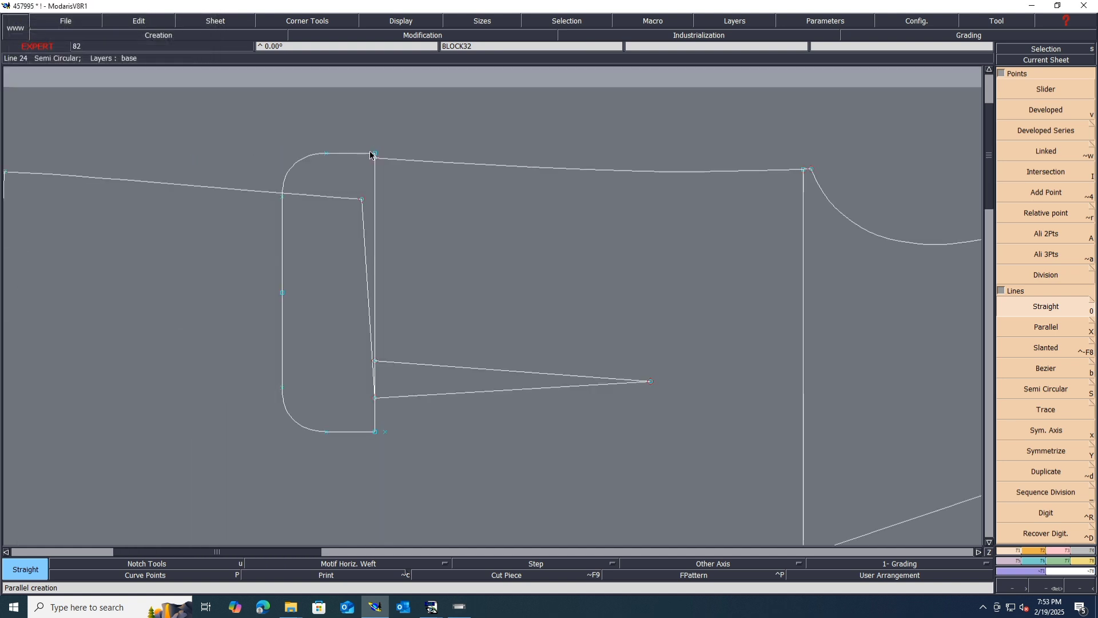
key("ctrl+s")
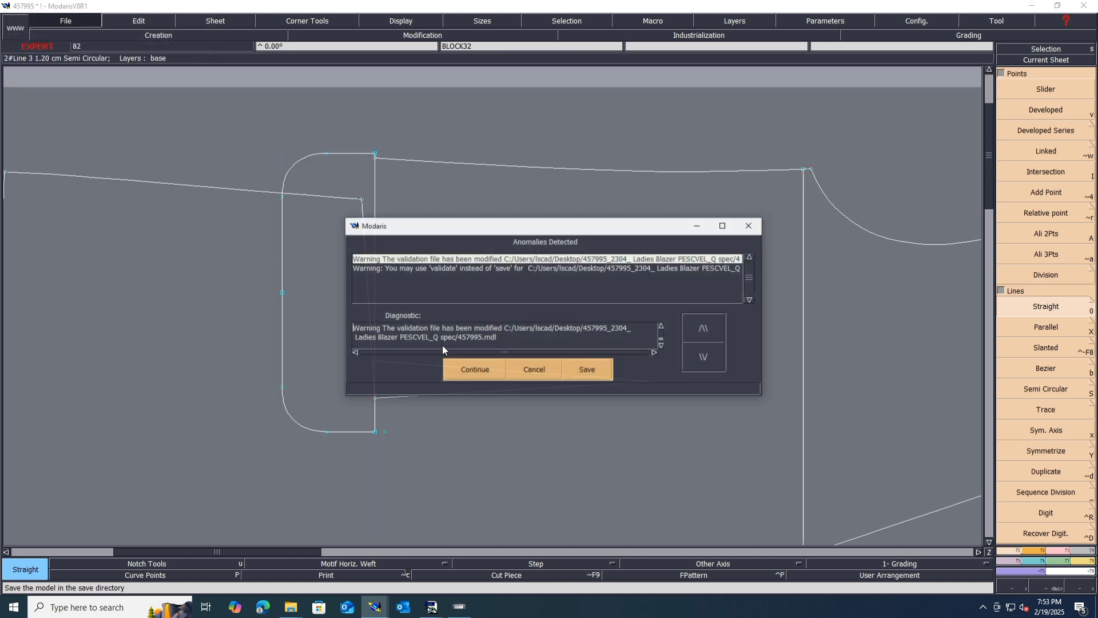
left_click(452, 373)
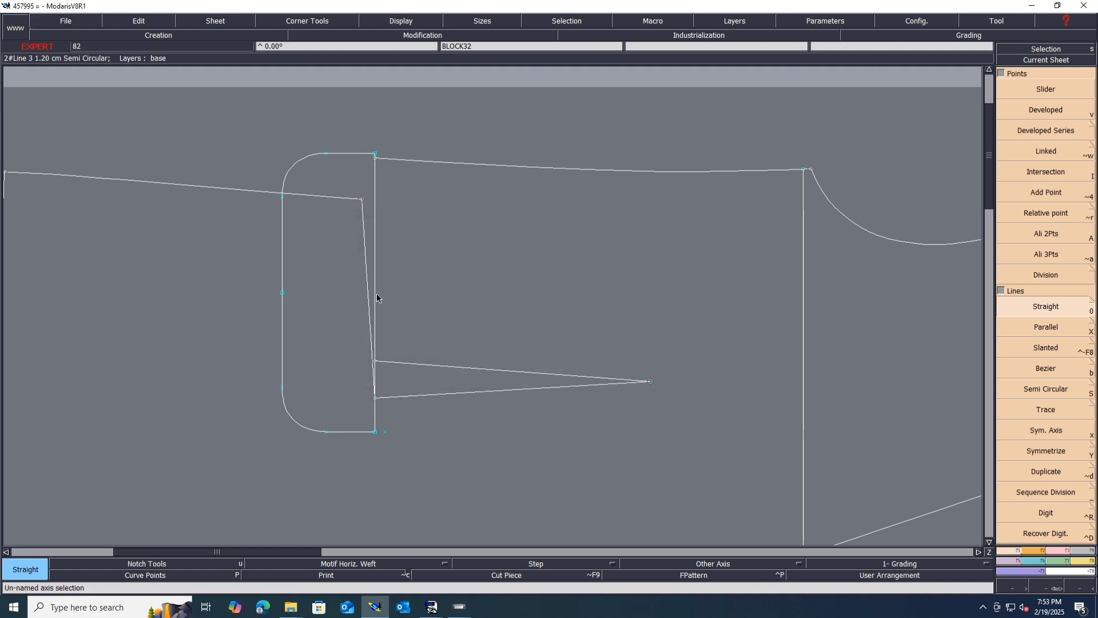
key("x")
left_click(375, 297)
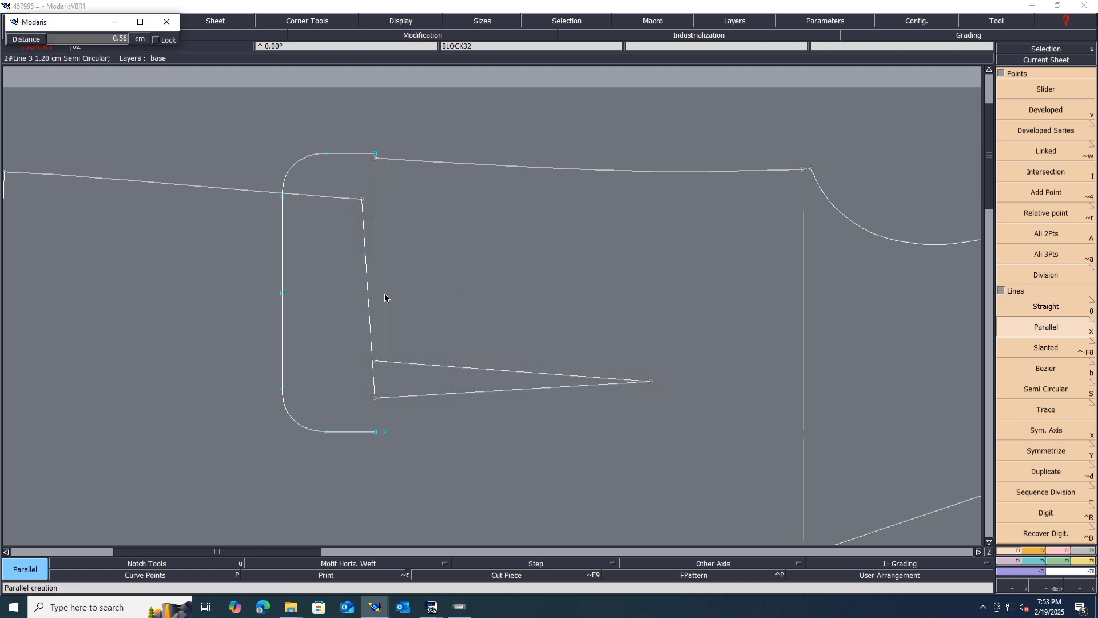
left_click(385, 293)
key("ctrl+z")
- Draw two parallels to the flap's straight opening edge, one 0.5 cm outside it and one 0.5 cm inside it
scroll(396, 147, "up", 5)
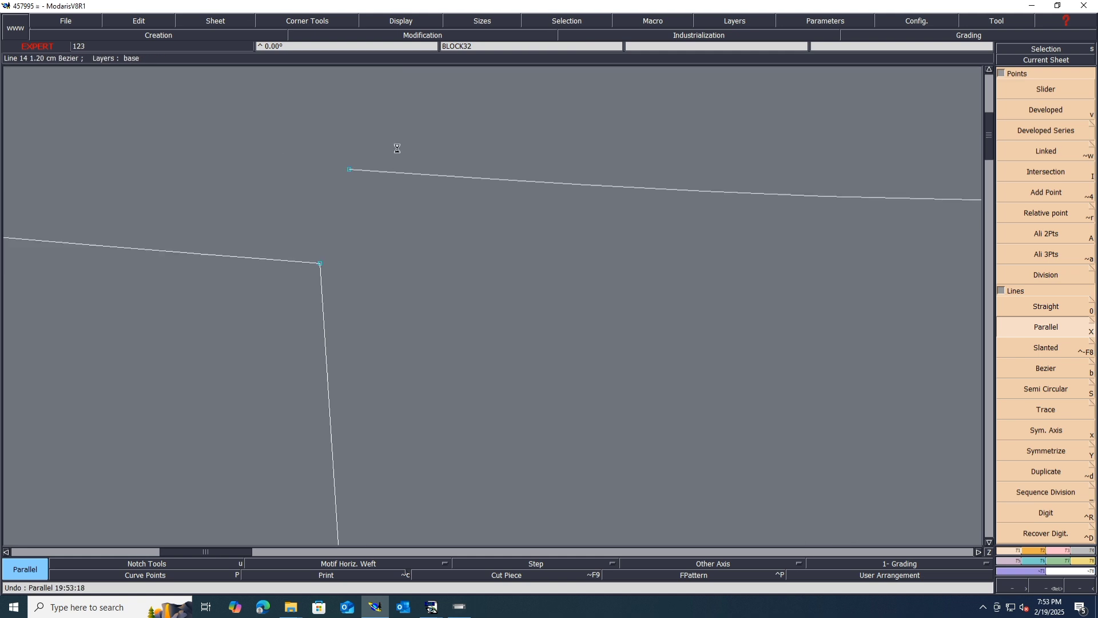
left_click(350, 200)
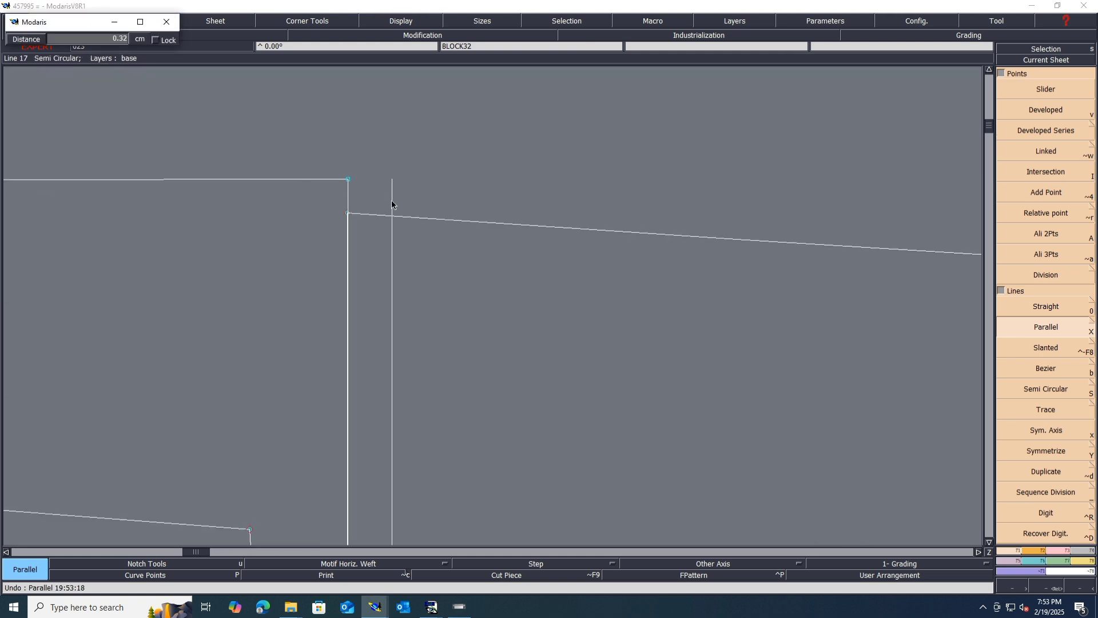
key("Down")
type(".5")
key("Return")
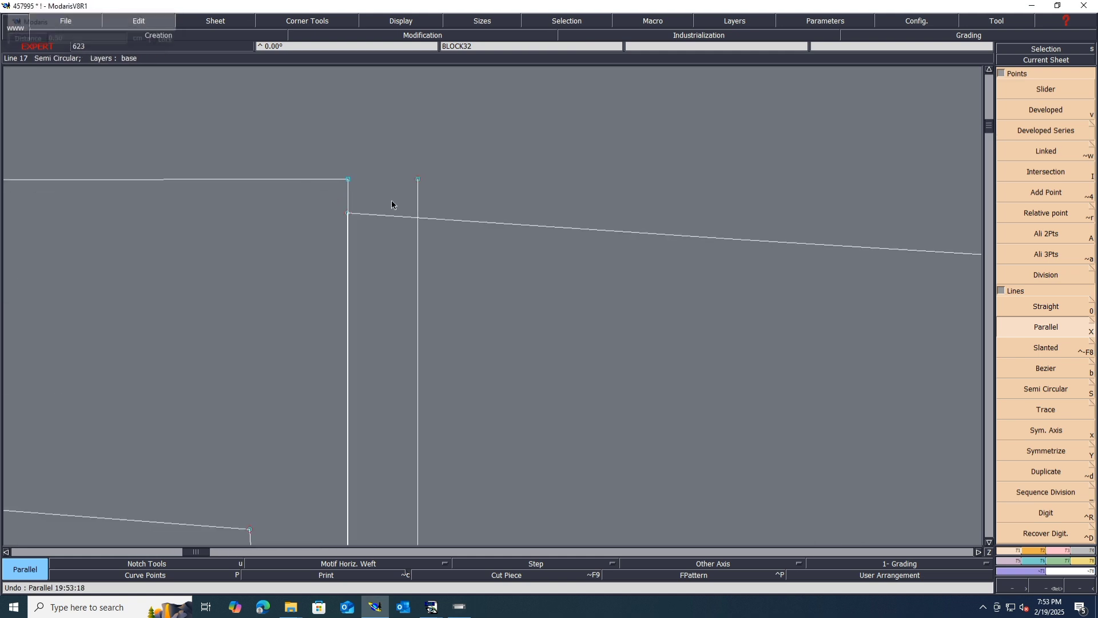
left_click(346, 201)
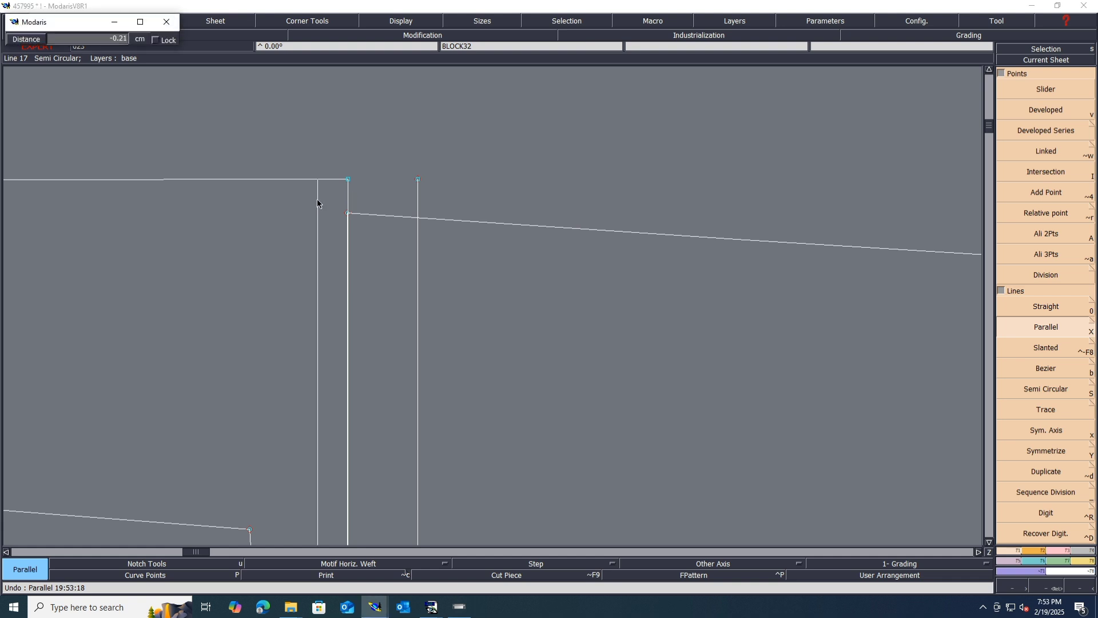
type("-.5")
key("Return")
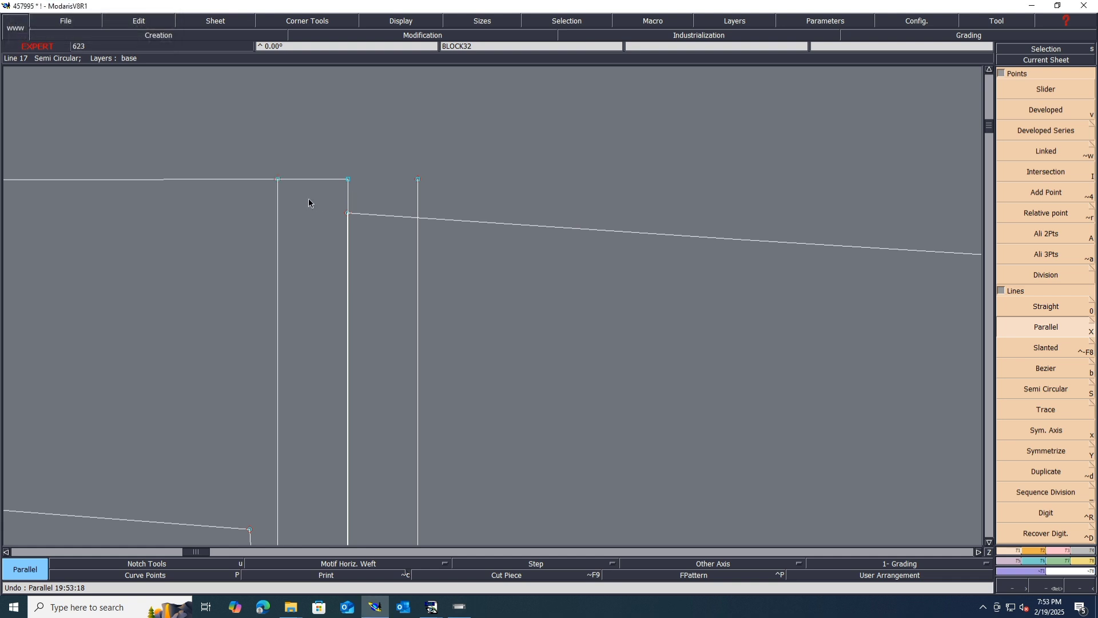
- Connect the upper ends and the lower ends of the two parallels with straight lines to close the pocket opening strip
scroll(333, 158, "down", 3)
scroll(328, 164, "up", 3)
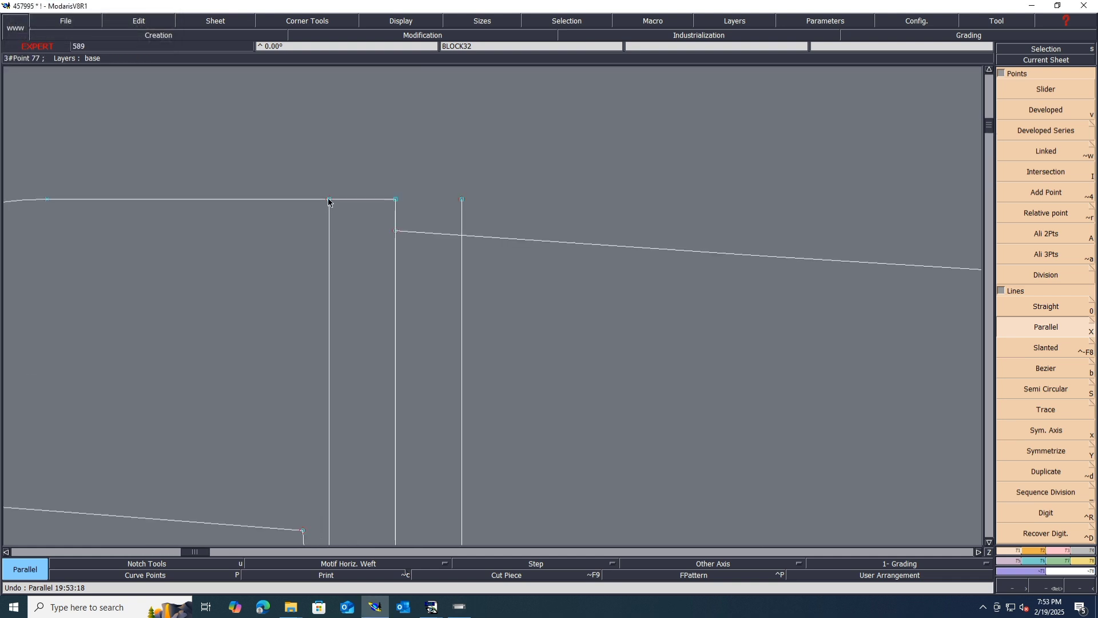
key("0")
left_click(328, 199)
left_click(460, 200)
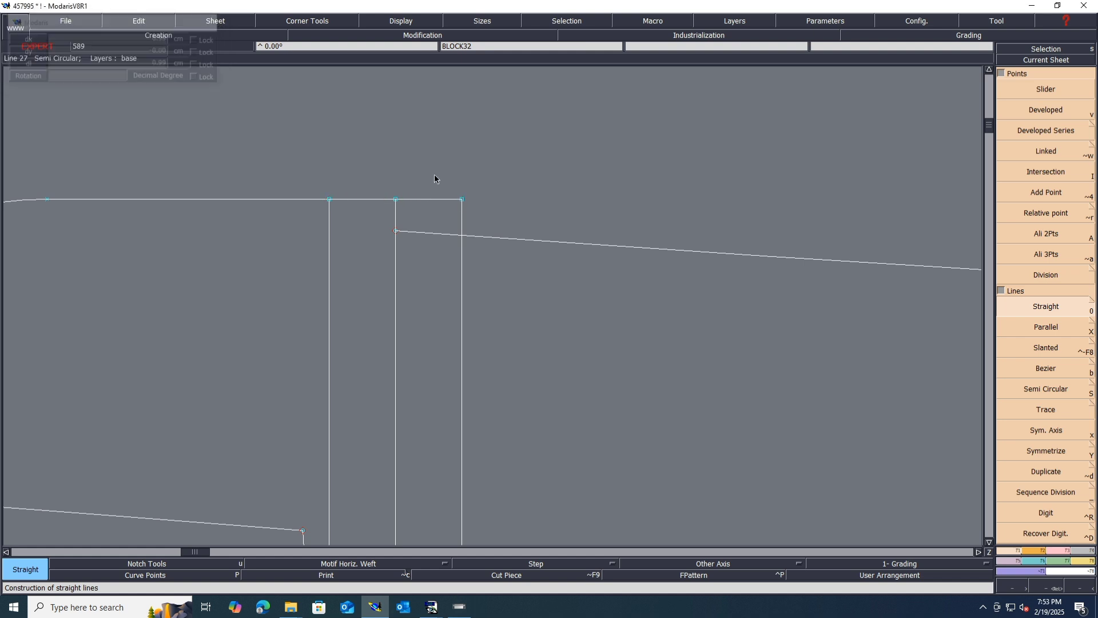
scroll(428, 177, "down", 3)
scroll(408, 433, "up", 4)
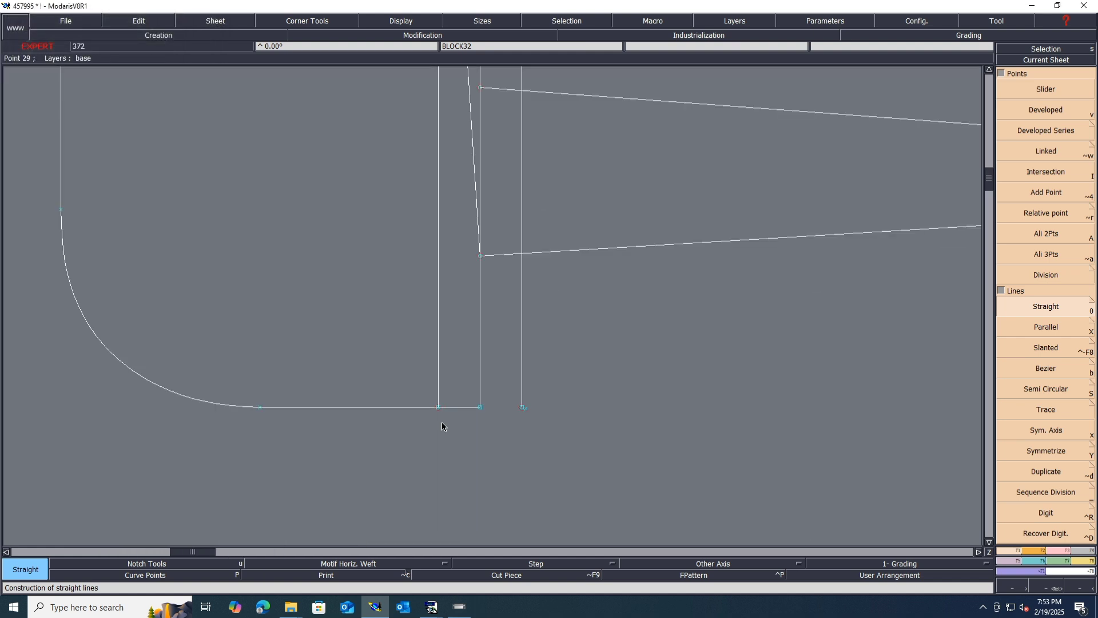
scroll(516, 410, "up", 1)
scroll(515, 414, "up", 1)
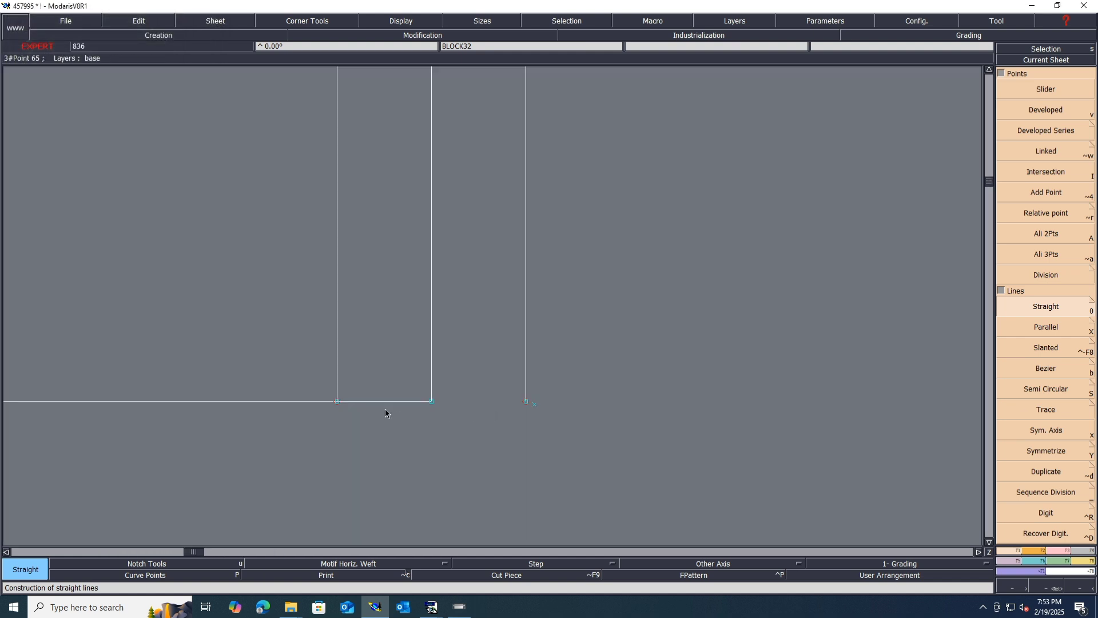
left_click(337, 401)
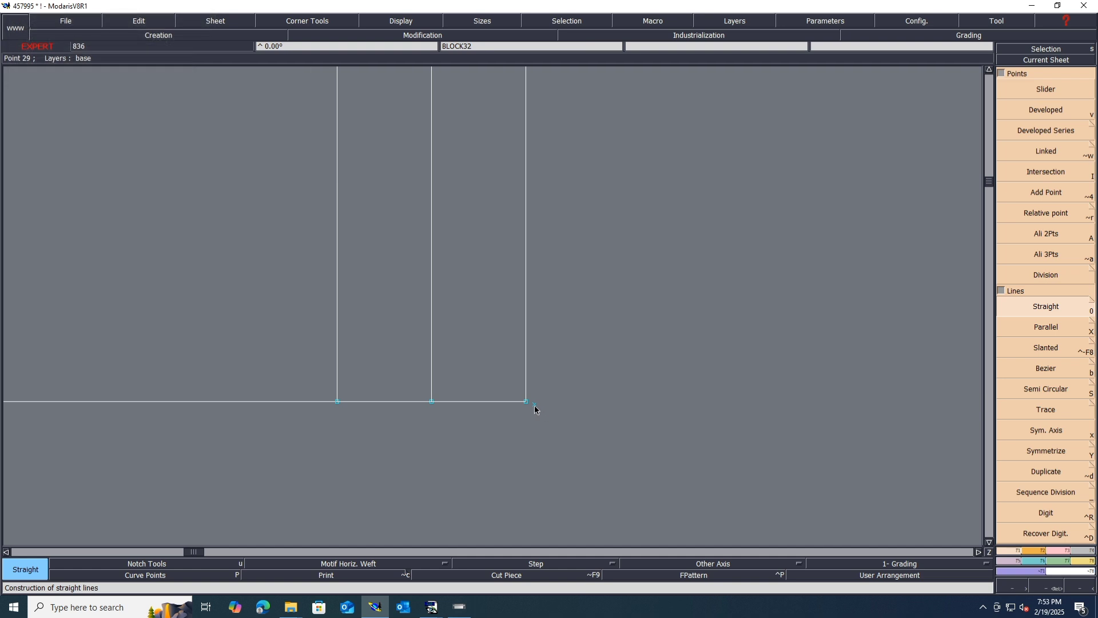
- Delete the leftover point beside the opening strip's lower outer corner and save the model
key("Delete")
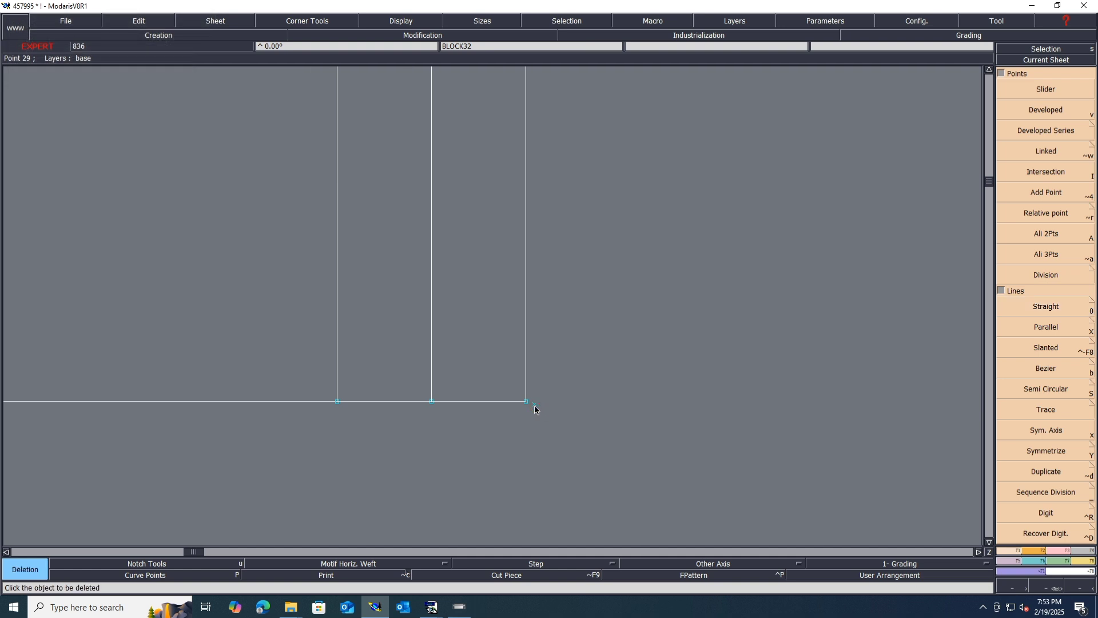
left_click(535, 406)
key("j")
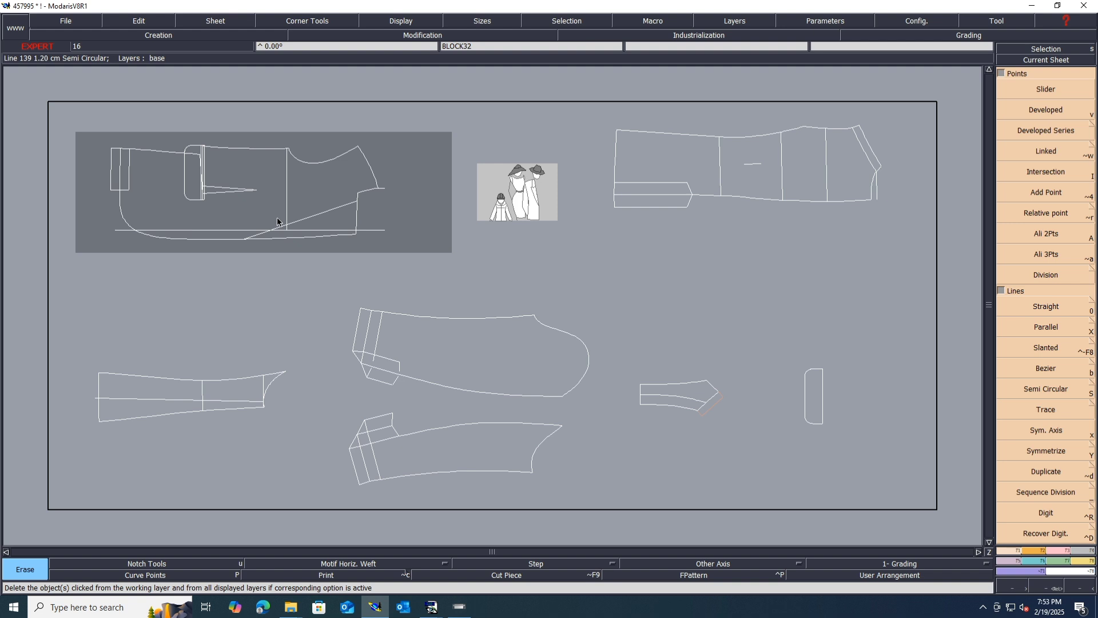
key("ctrl+s")
left_click(459, 370)
- Draw parallels to the back block's hem line, 2.5 cm inside and 2.5 cm outside it
scroll(95, 177, "up", 6)
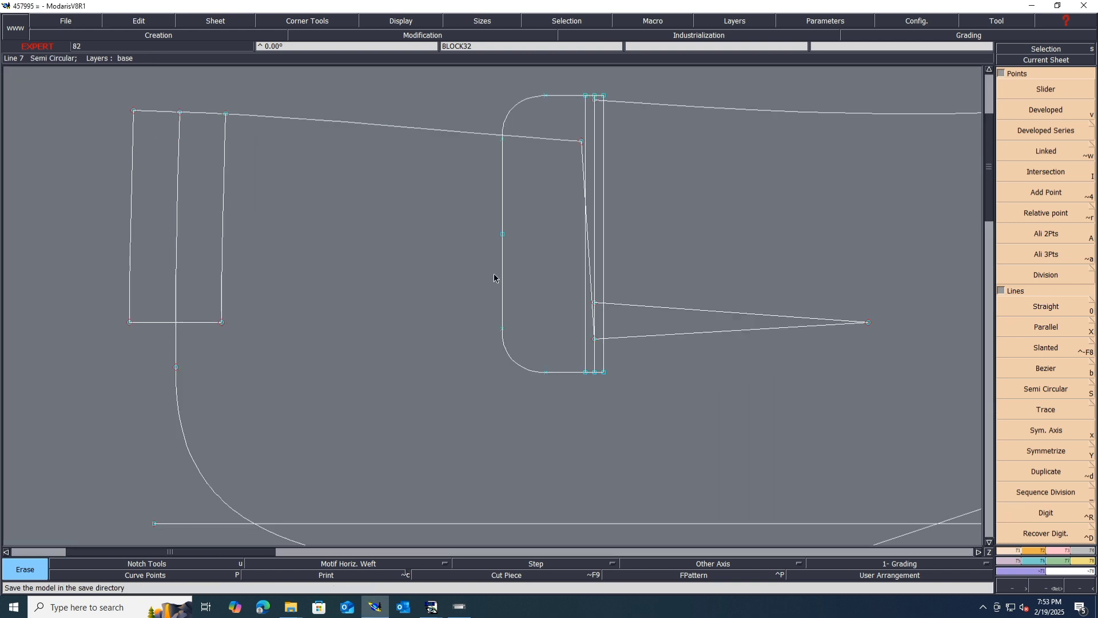
scroll(555, 277, "down", 2)
key("j")
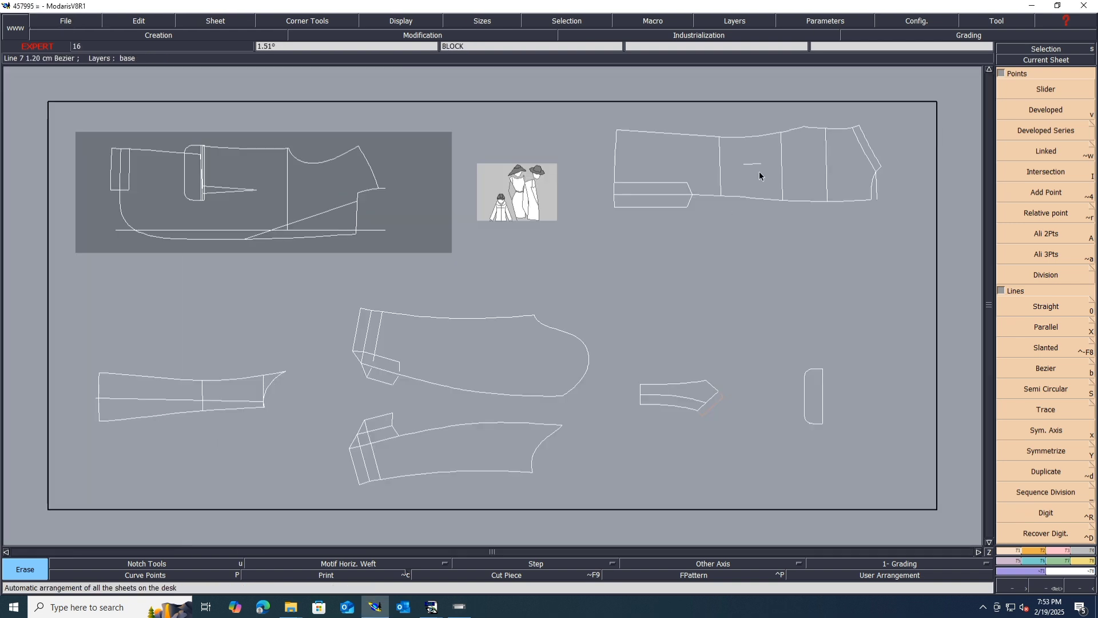
scroll(600, 181, "up", 3)
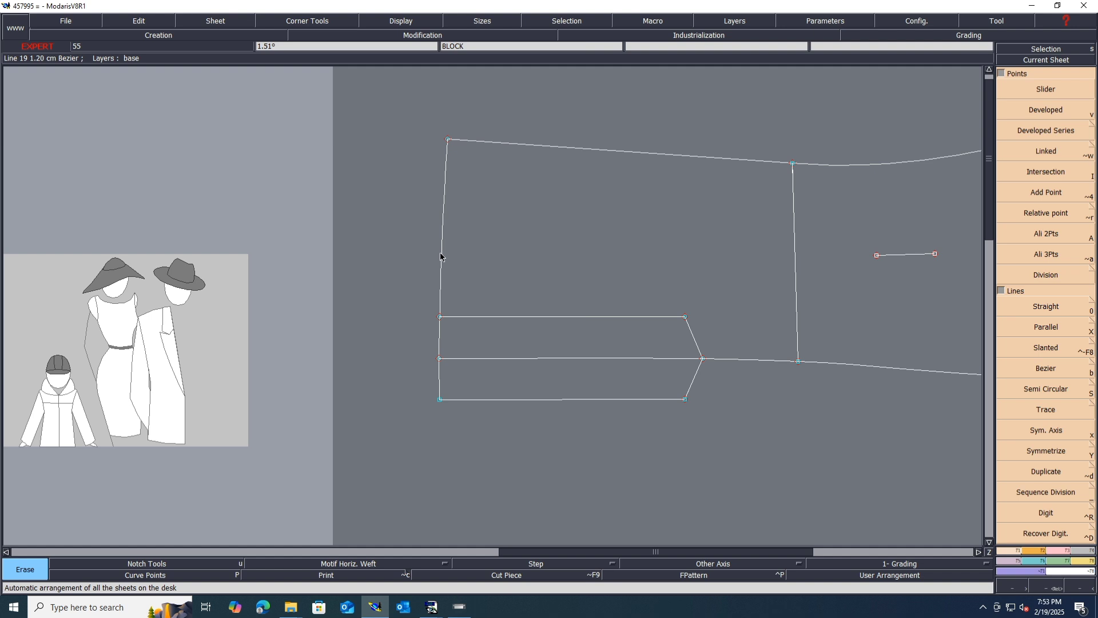
key("shift+x")
left_click(440, 257)
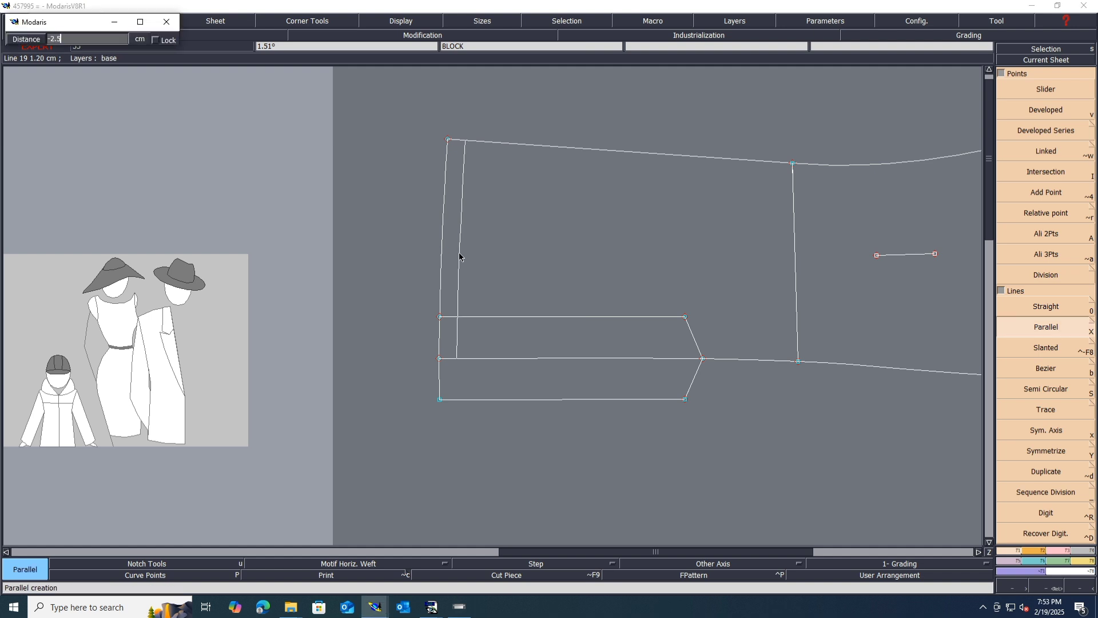
key("Return")
left_click(442, 261)
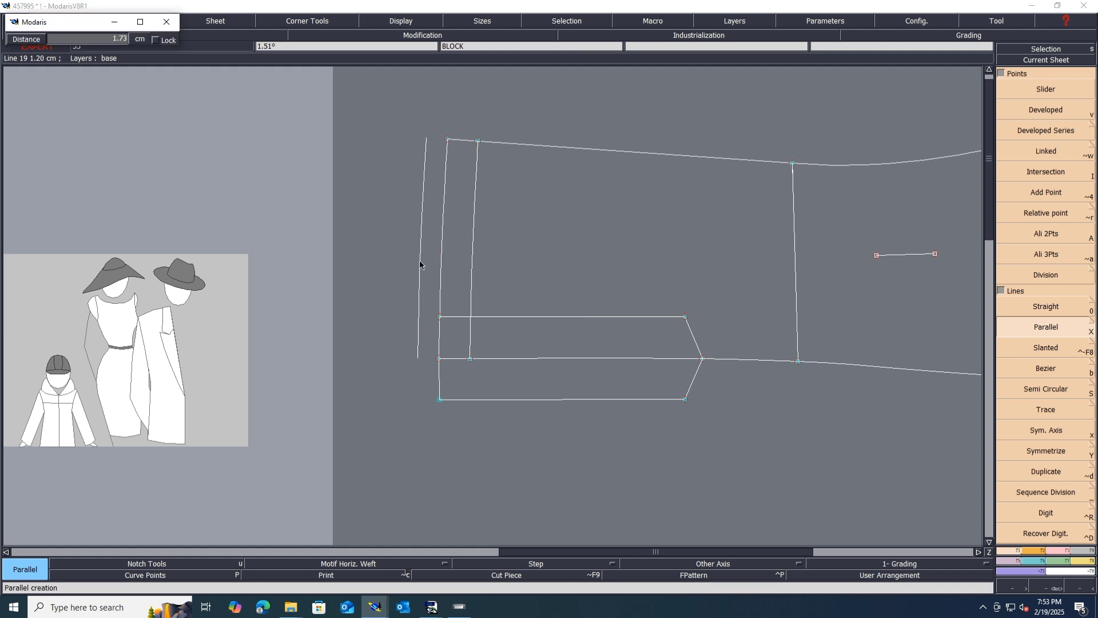
key("Down")
key("Return")
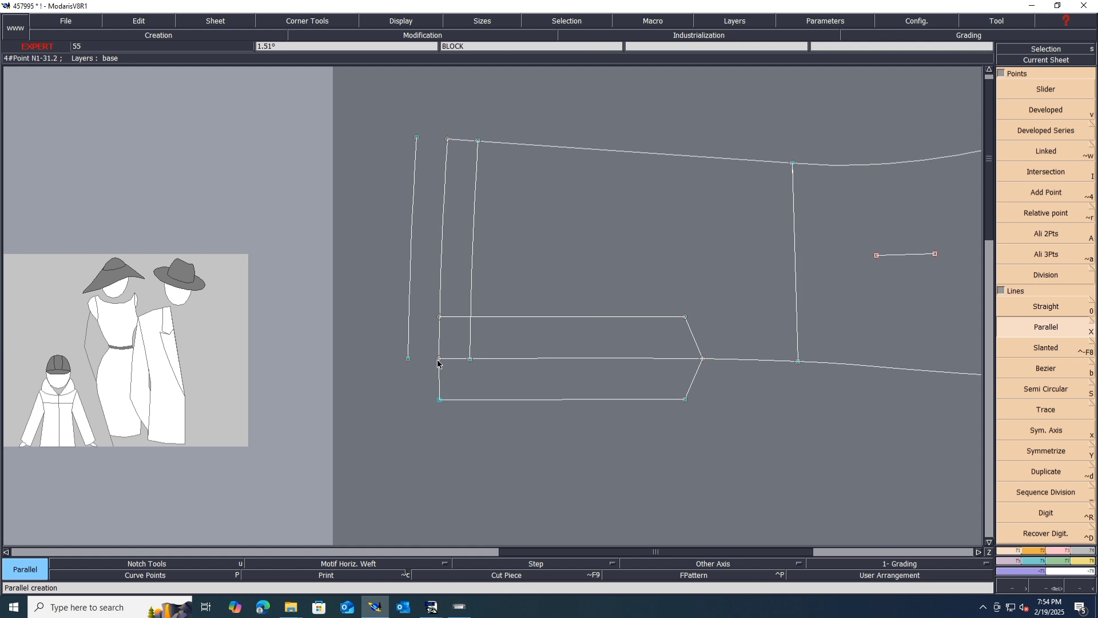
- Close both ends of the back block's hem extension with straight lines to the original hem corners, and save the model
key("0")
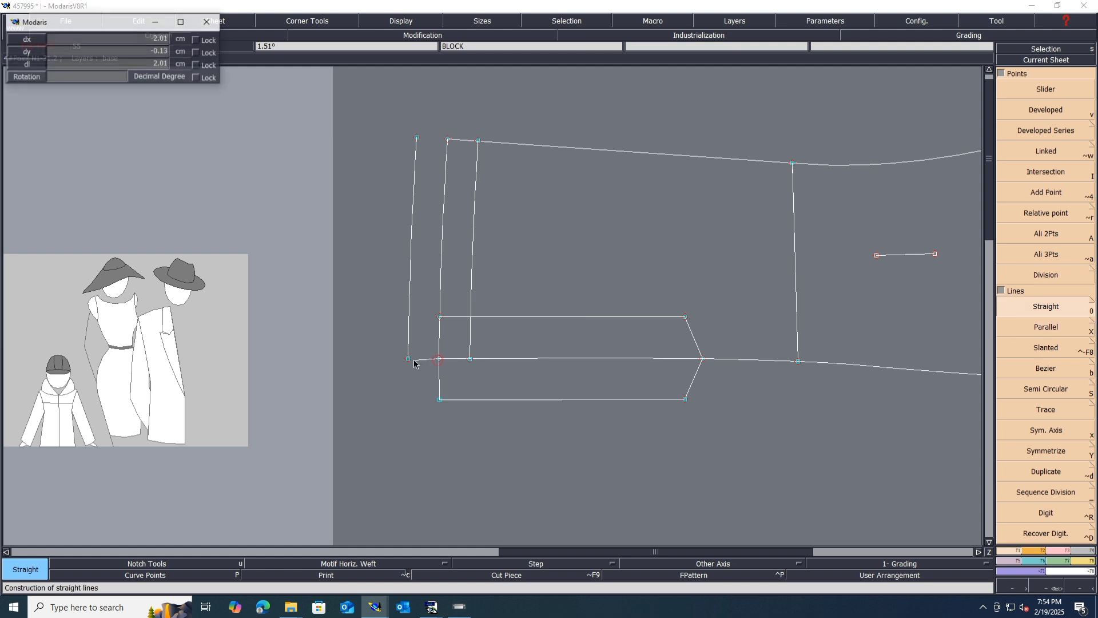
left_click(417, 139)
left_click(448, 139)
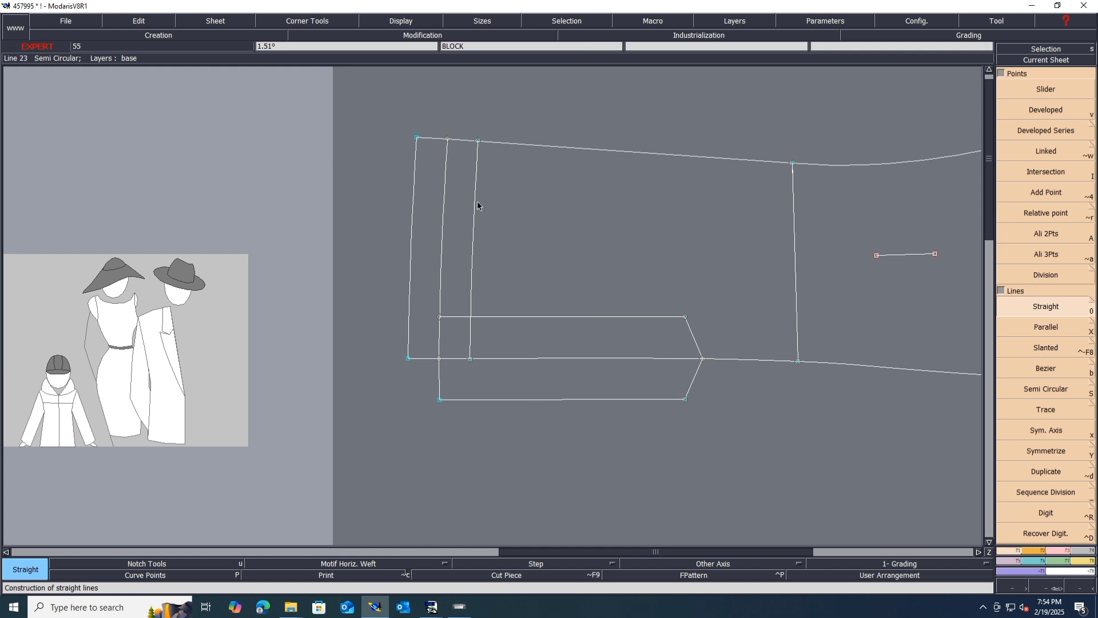
key("ctrl+s")
left_click(465, 366)
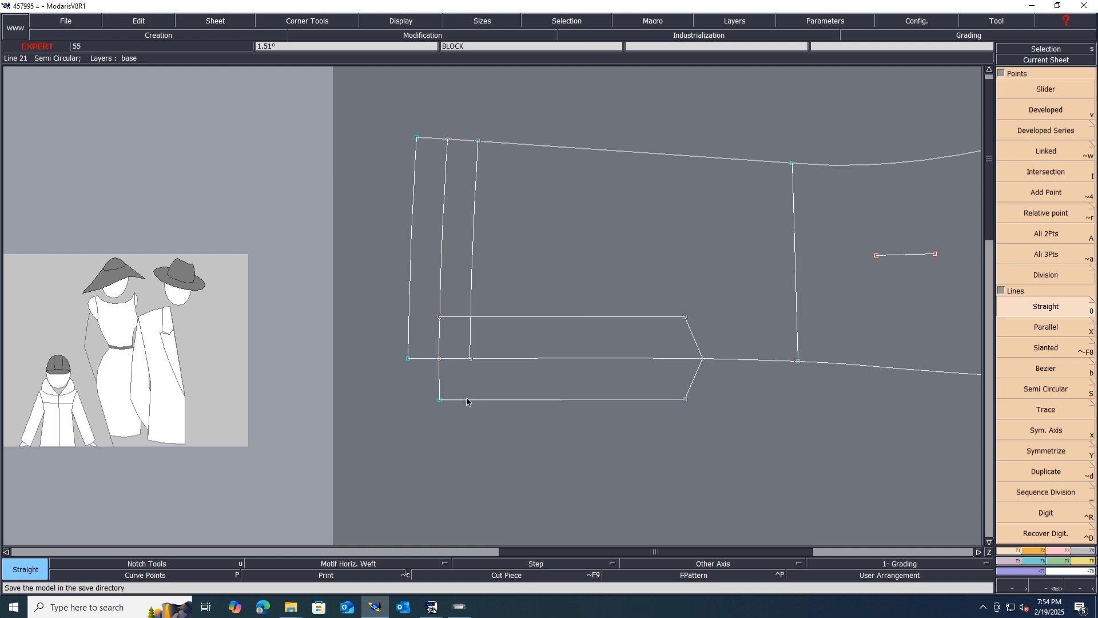
key("j")
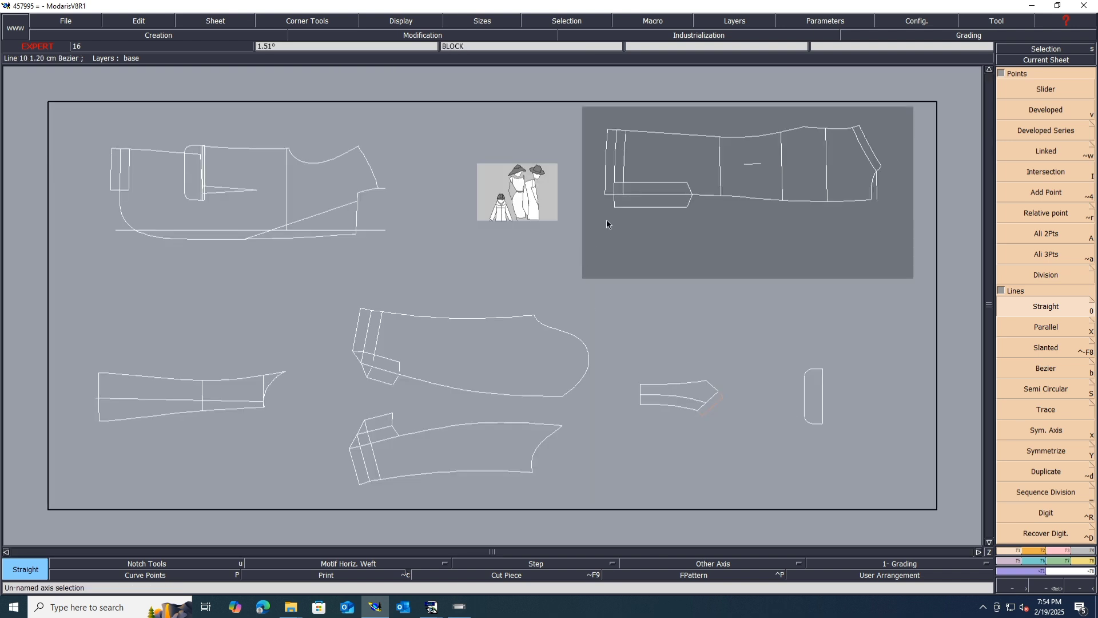
key("ctrl+s")
left_click(480, 369)
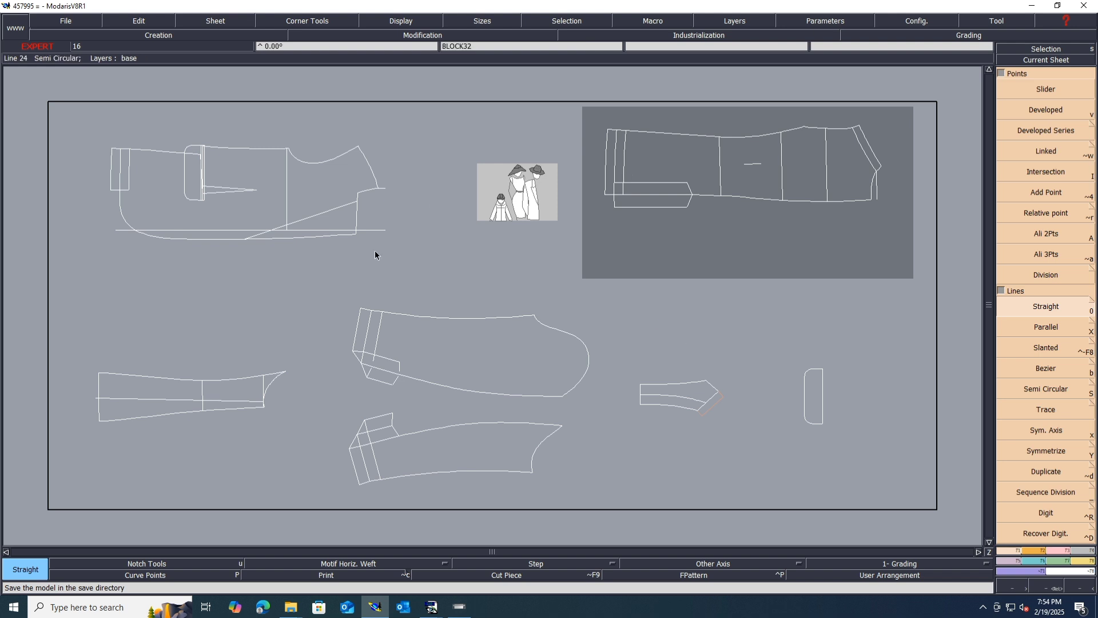
- Draw a vertical straight line with dx 0 outward from the chest line's underarm end on the front block
scroll(442, 359, "down", 1)
scroll(345, 269, "up", 2)
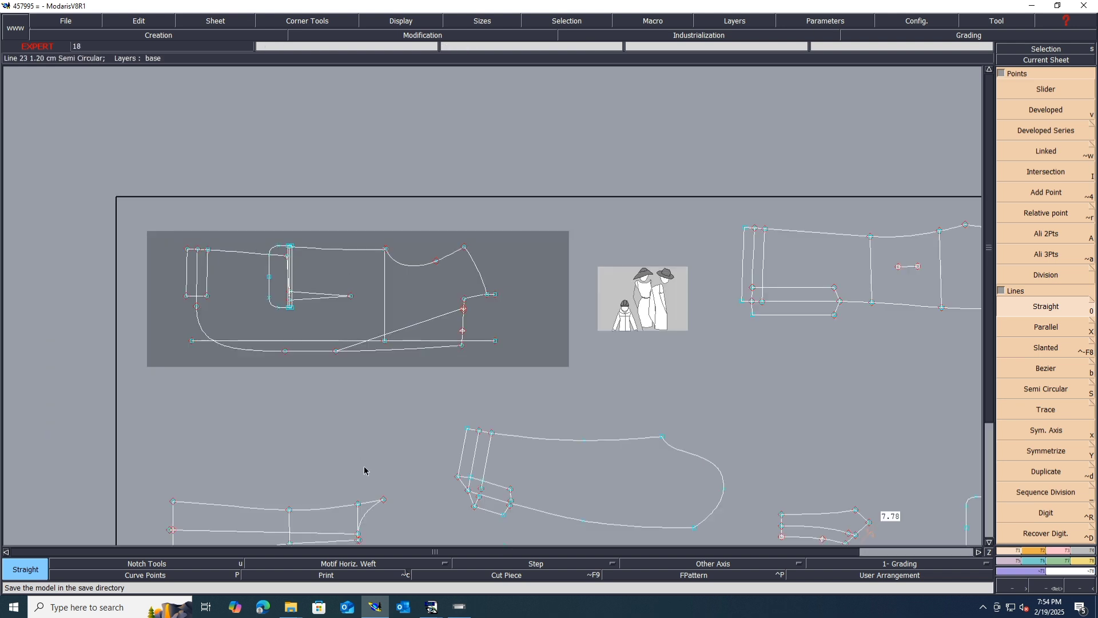
scroll(362, 470, "down", 1)
scroll(377, 275, "up", 1)
scroll(377, 270, "up", 3)
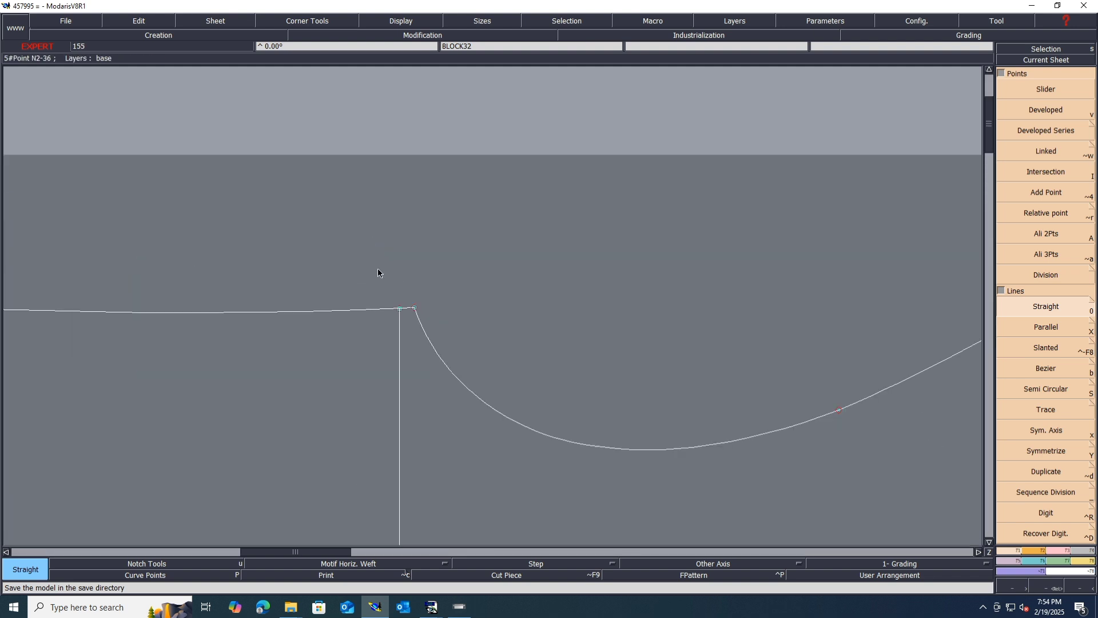
left_click(403, 310)
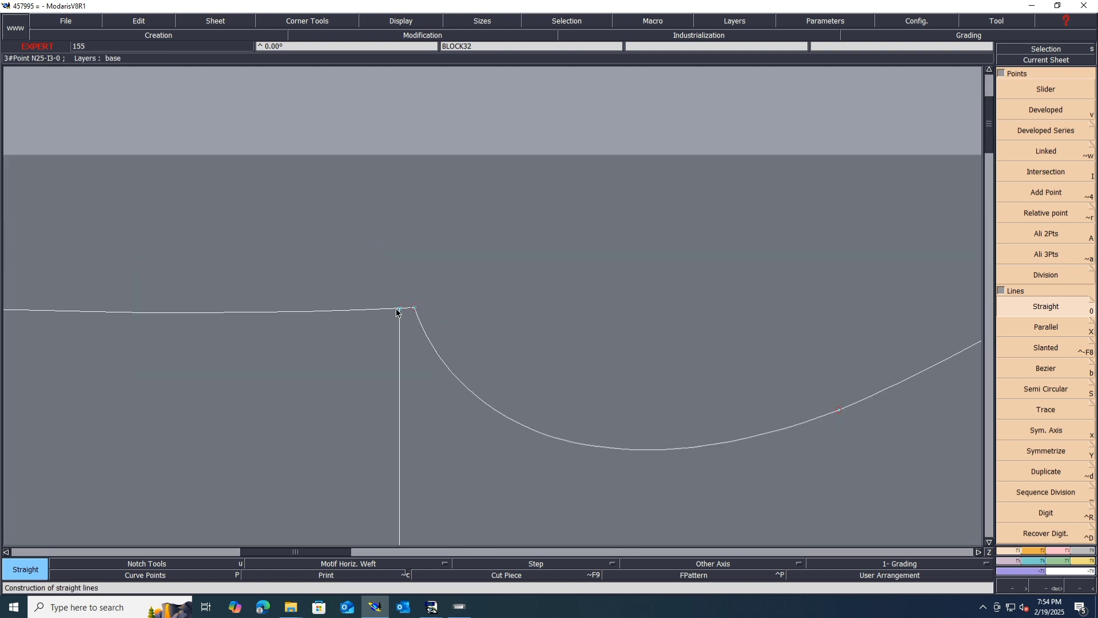
key("Return")
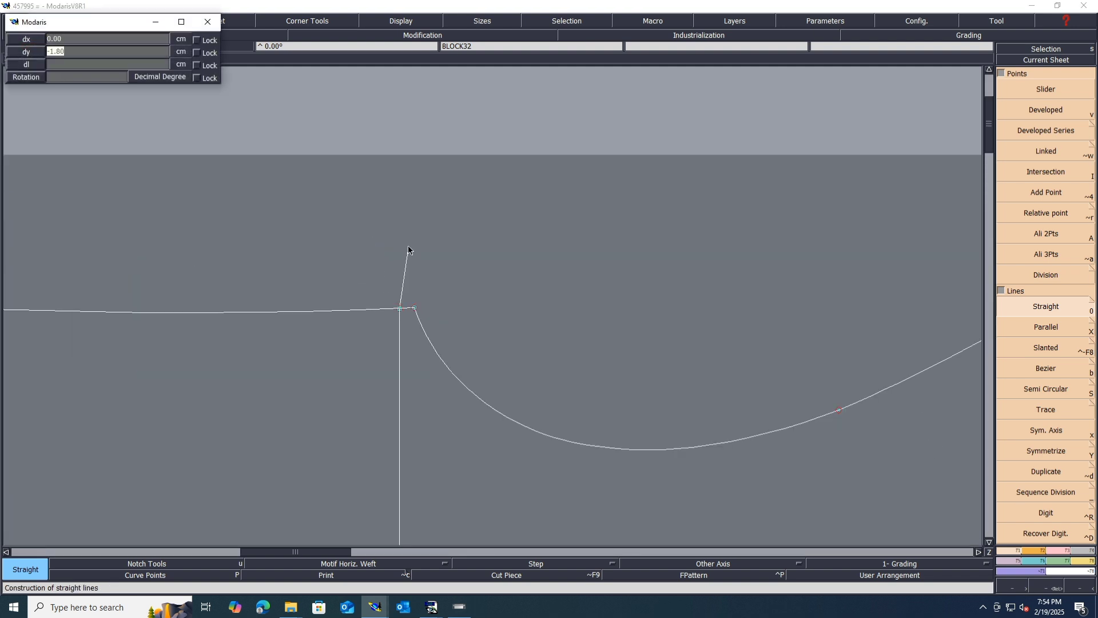
key("Return")
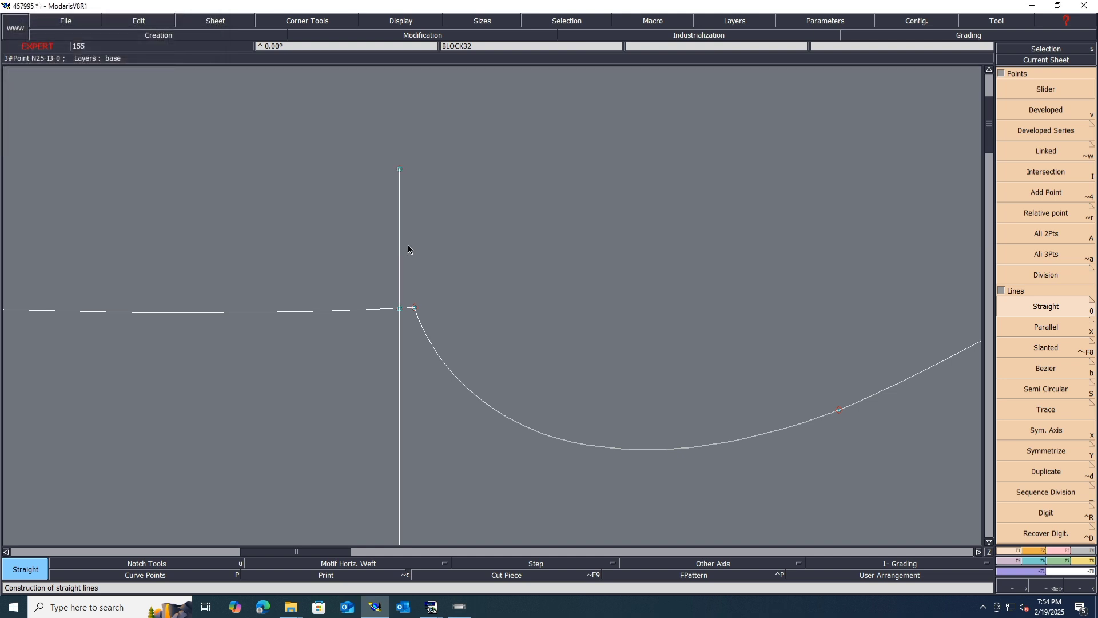
- Delete only the short helper line above the front block's underarm, not its outer end point
scroll(407, 244, "down", 5)
scroll(411, 248, "up", 2)
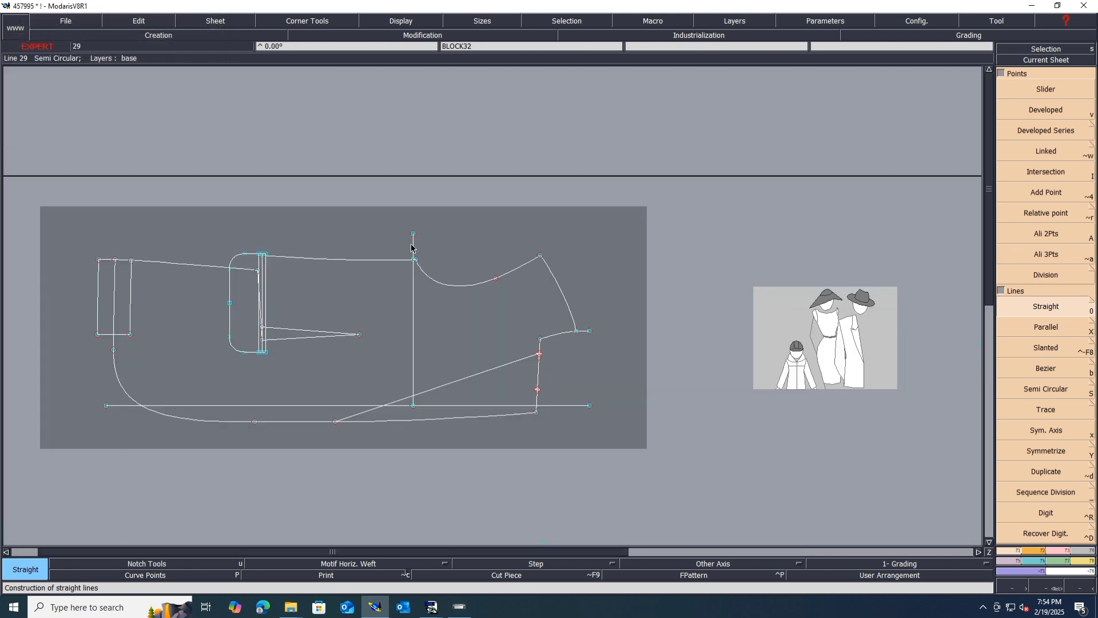
key("Delete")
scroll(414, 240, "down", 3)
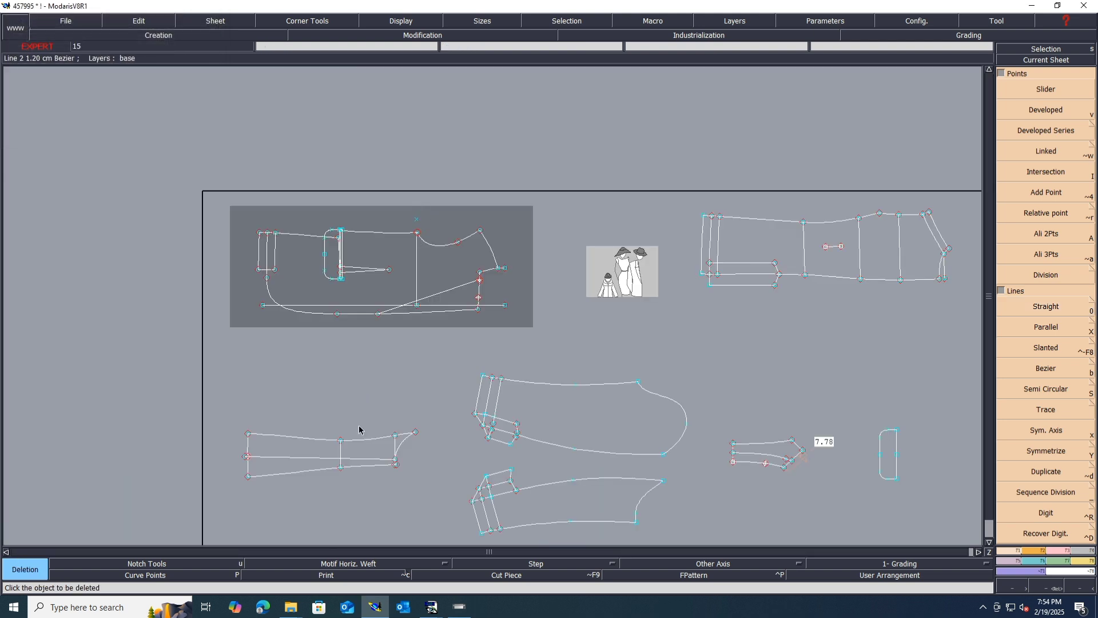
- Marry the side panel onto the front block, matching its chest line's lower end to the point above the front underarm
scroll(397, 482, "up", 3)
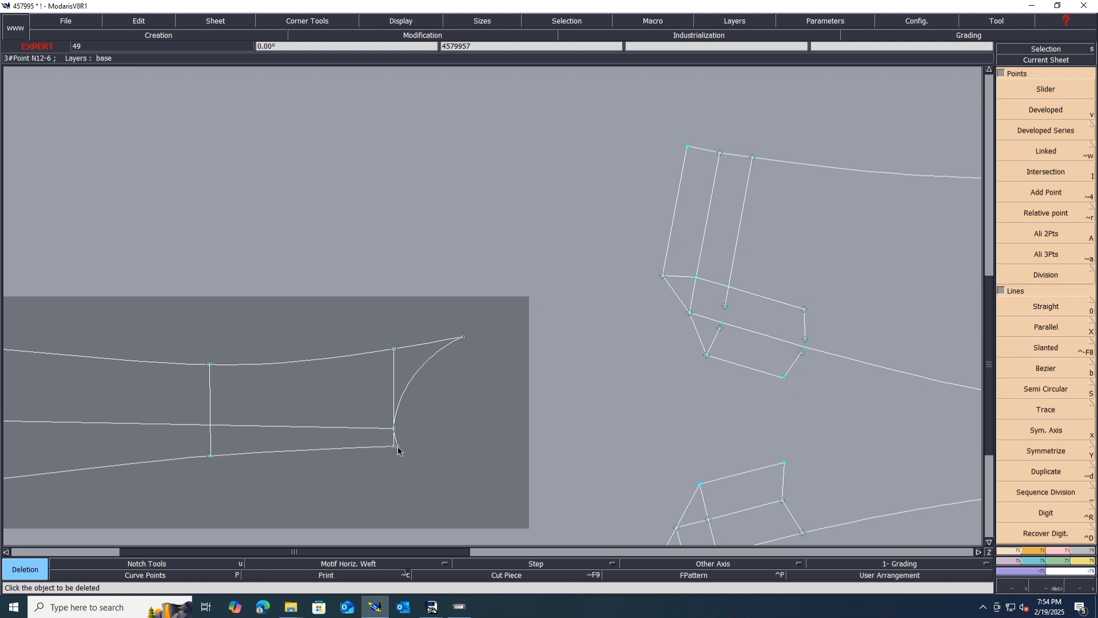
scroll(398, 452, "up", 1)
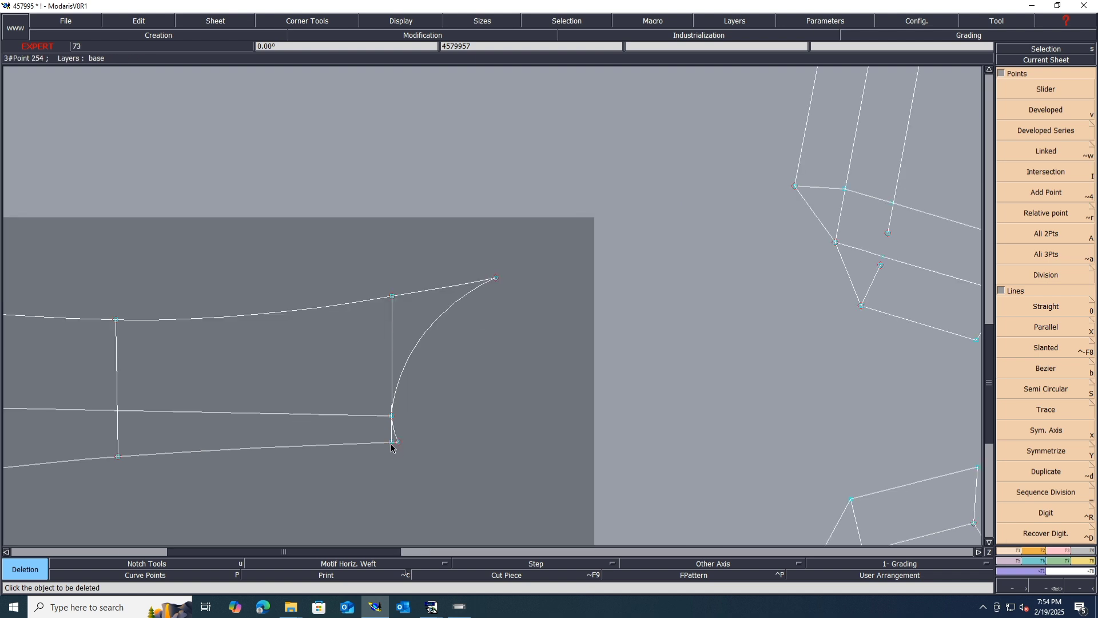
key("m")
scroll(434, 504, "down", 5)
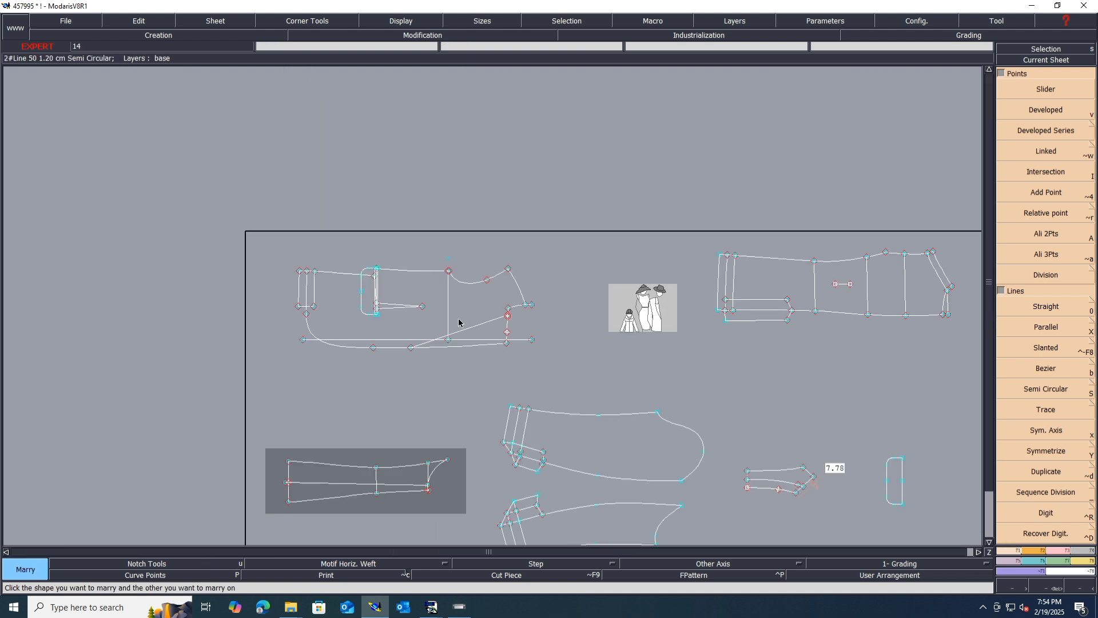
scroll(458, 322, "up", 3)
left_click(474, 392)
left_click(501, 312)
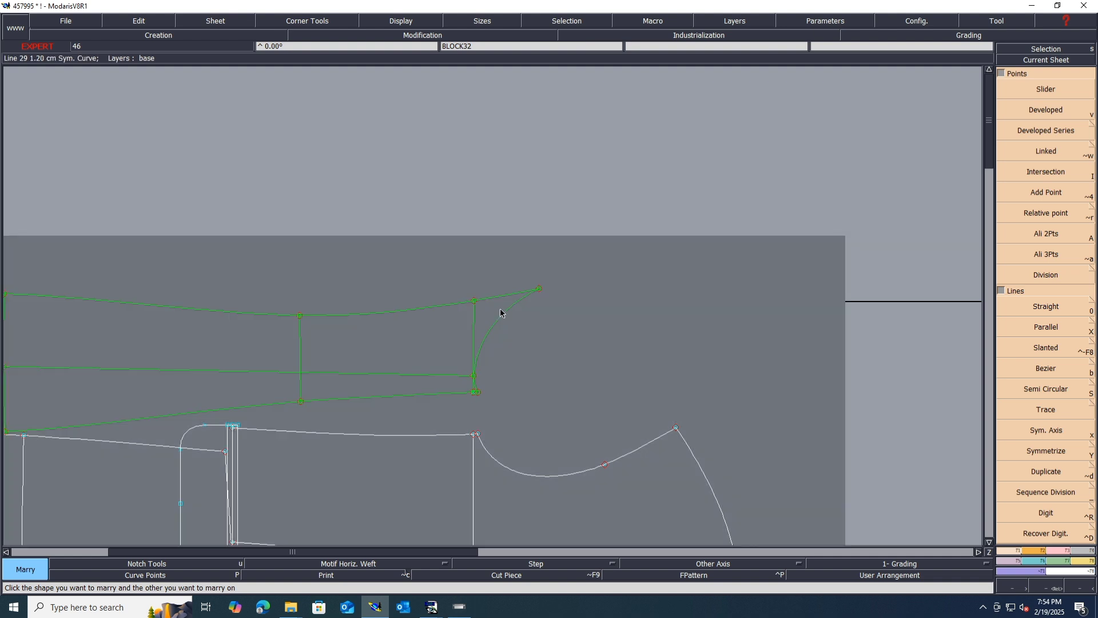
- Duplicate the whole married side panel above the front block with ShiftX 0 and ShiftY 2 cm
scroll(501, 313, "down", 2)
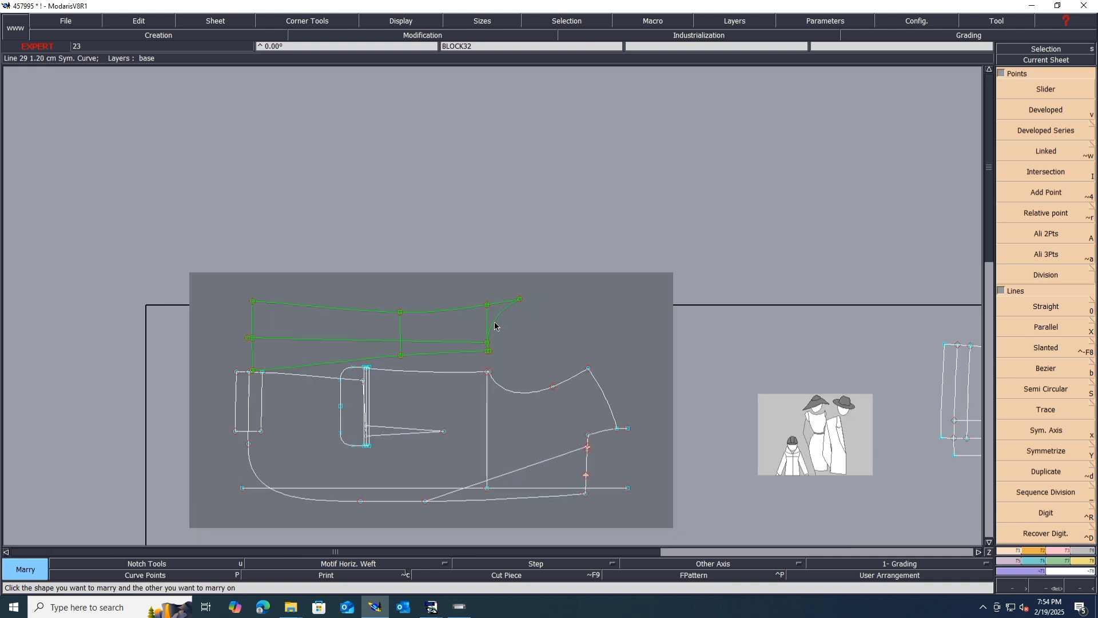
scroll(273, 378, "up", 3)
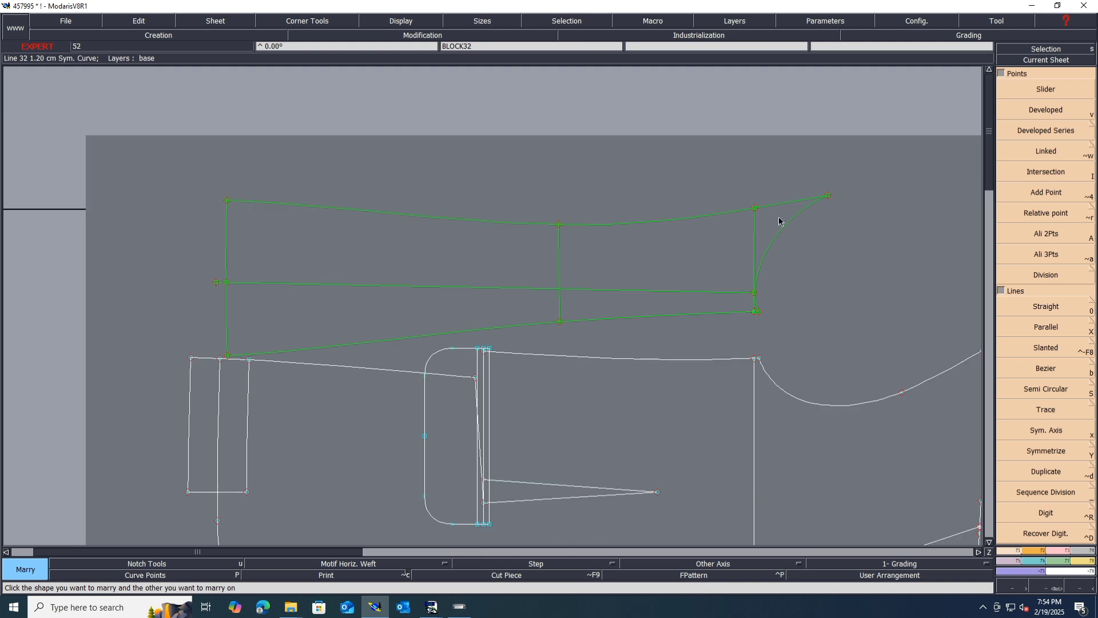
left_click_drag(496, 234, 187, 331)
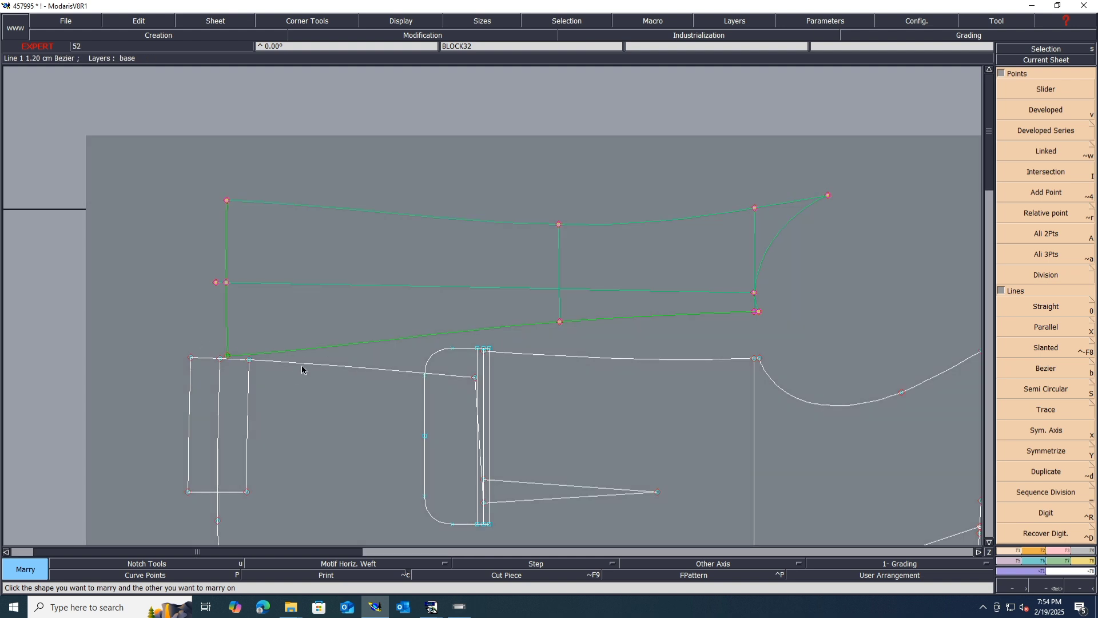
scroll(222, 353, "up", 3)
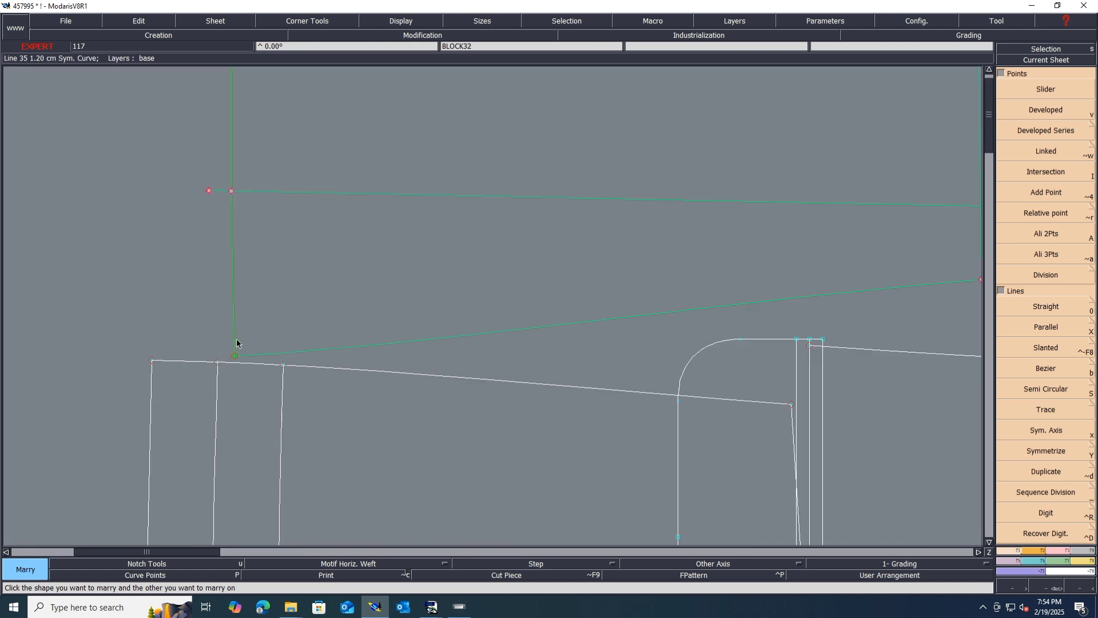
scroll(231, 343, "down", 5)
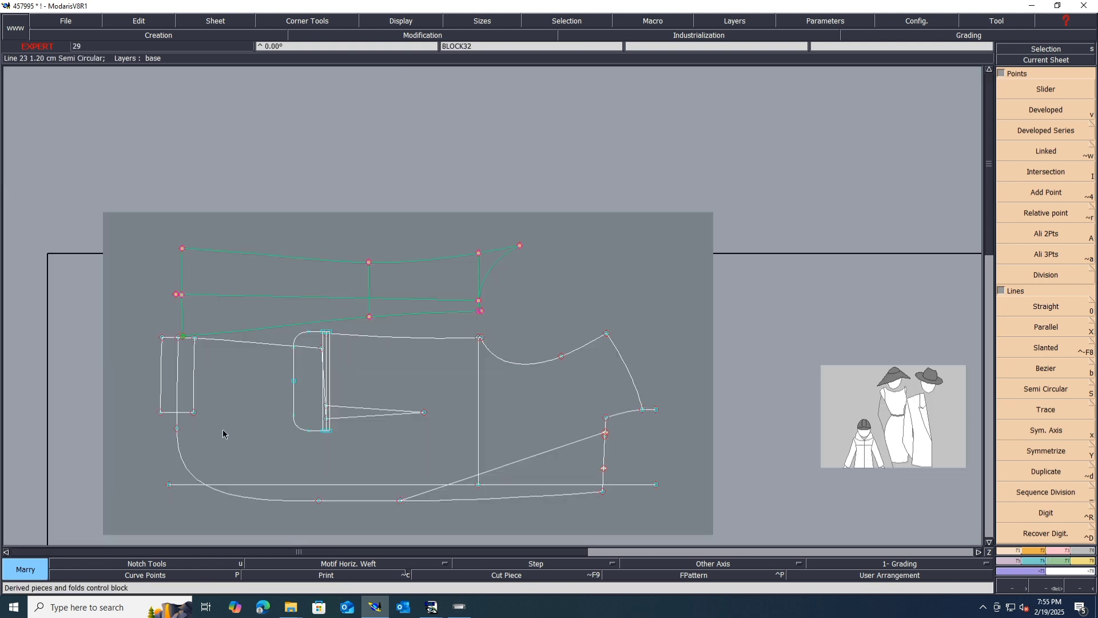
key("alt+d")
left_click(384, 314)
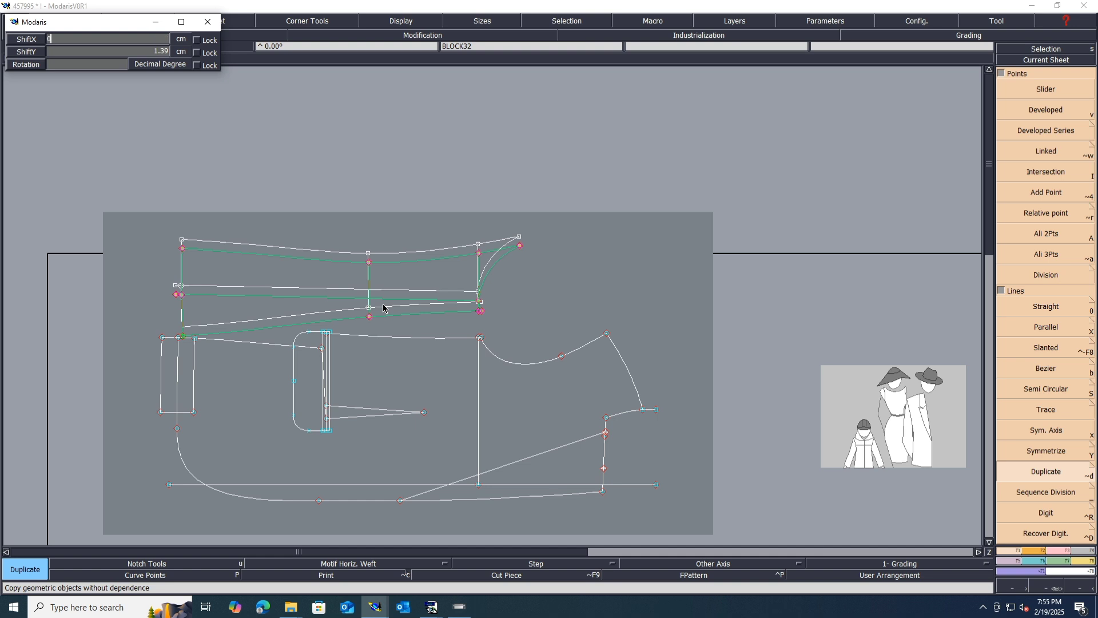
key("Tab")
type("2")
key("Return")
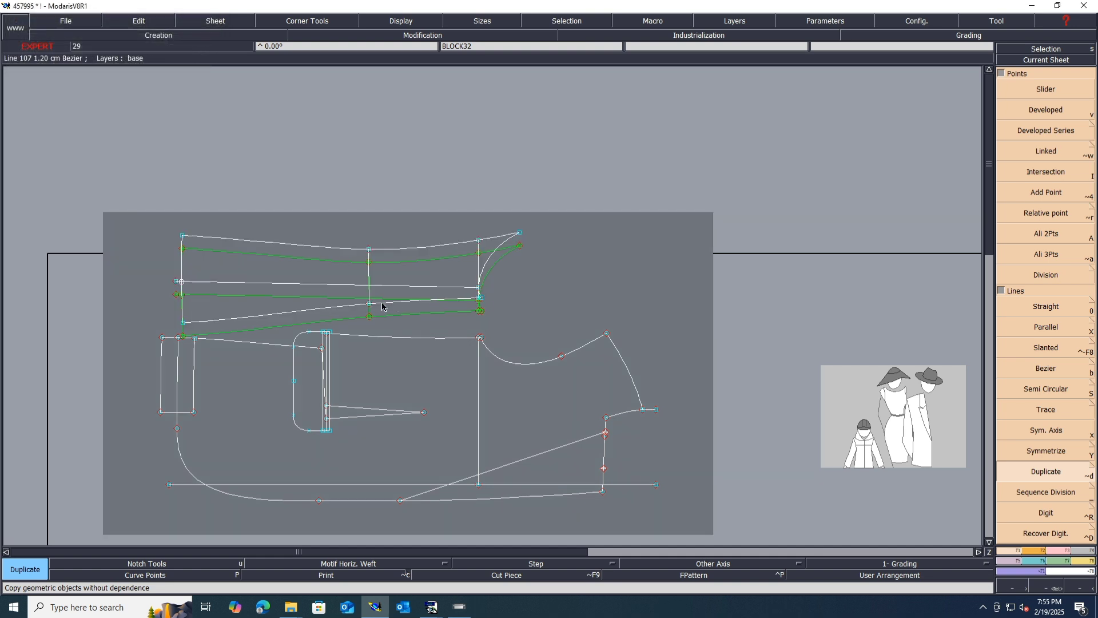
- Divorce the married side panel original and delete the leftover reference point between the duplicated panel and the front underarm
key("d")
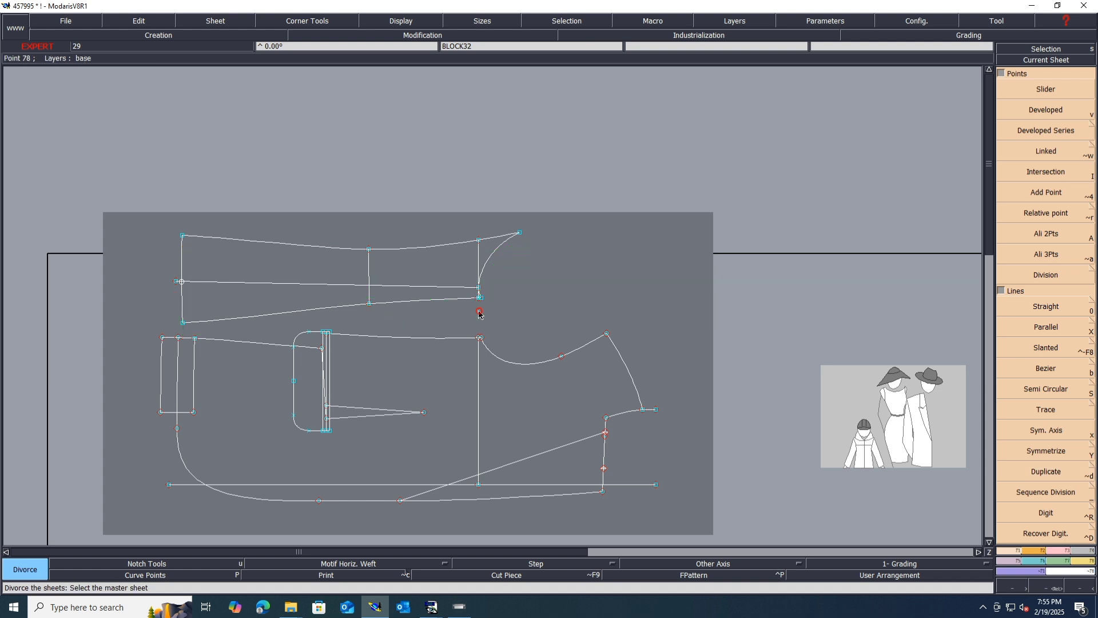
key("Delete")
scroll(491, 286, "up", 5)
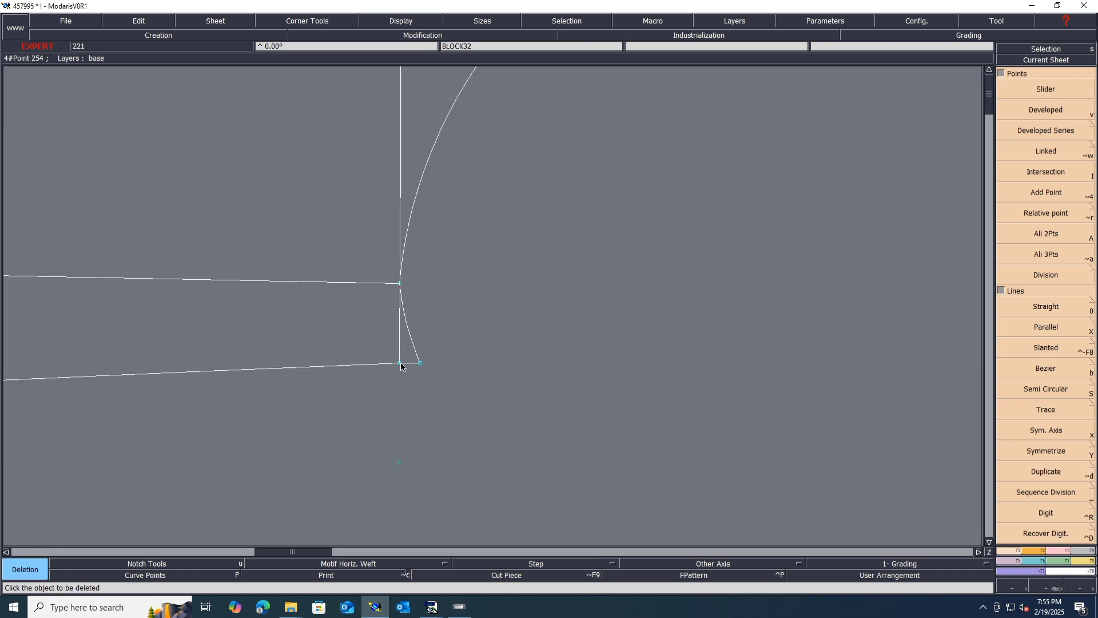
key("r")
left_click(400, 363)
key("ctrl+z")
left_click(423, 387)
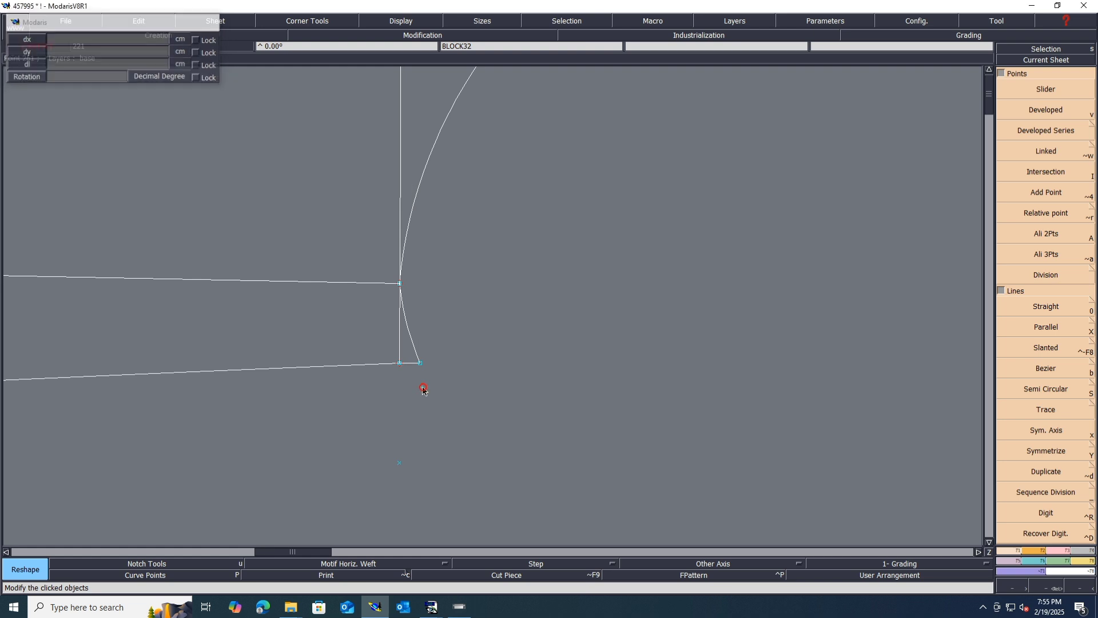
key("Delete")
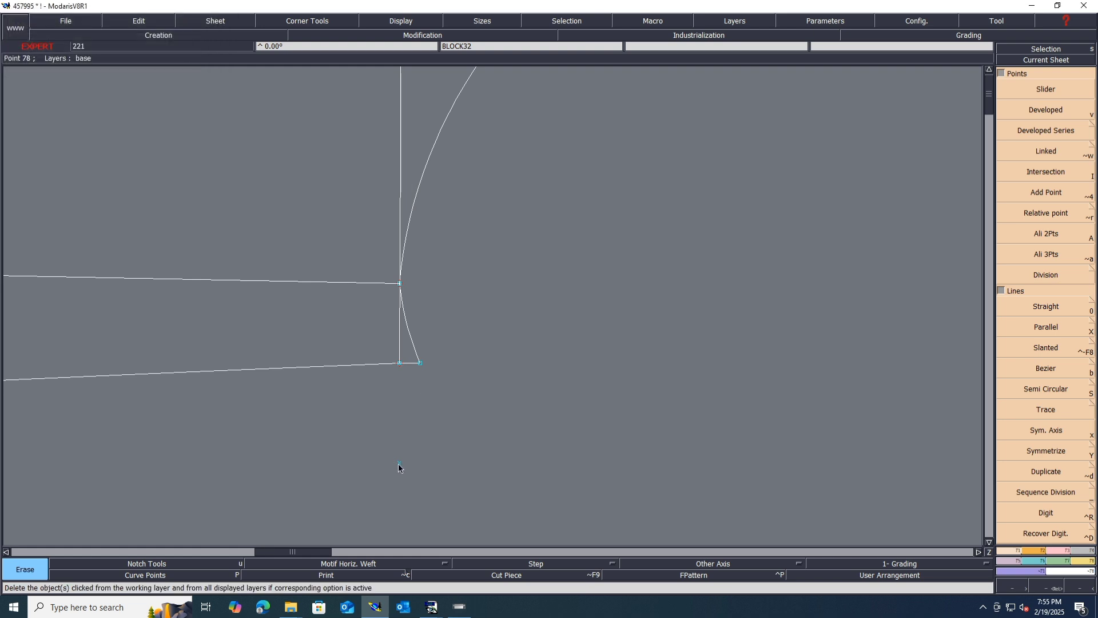
- Rearrange all sheets on the desk and save the model
key("j")
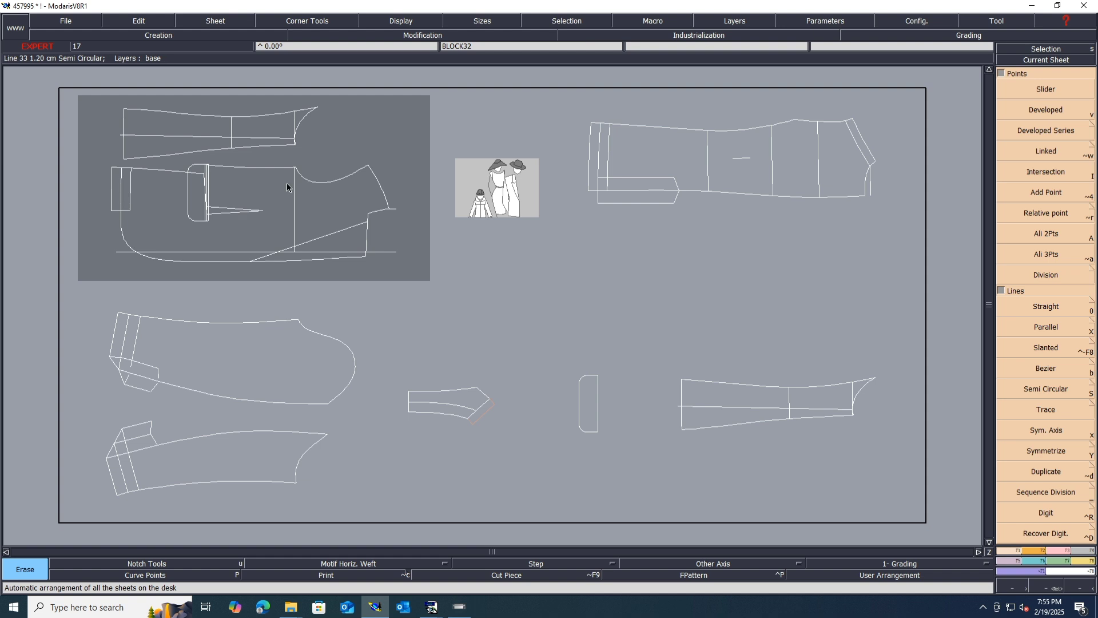
key("ctrl+s")
- Flip the back block's sheet with X symmetry
left_click(467, 370)
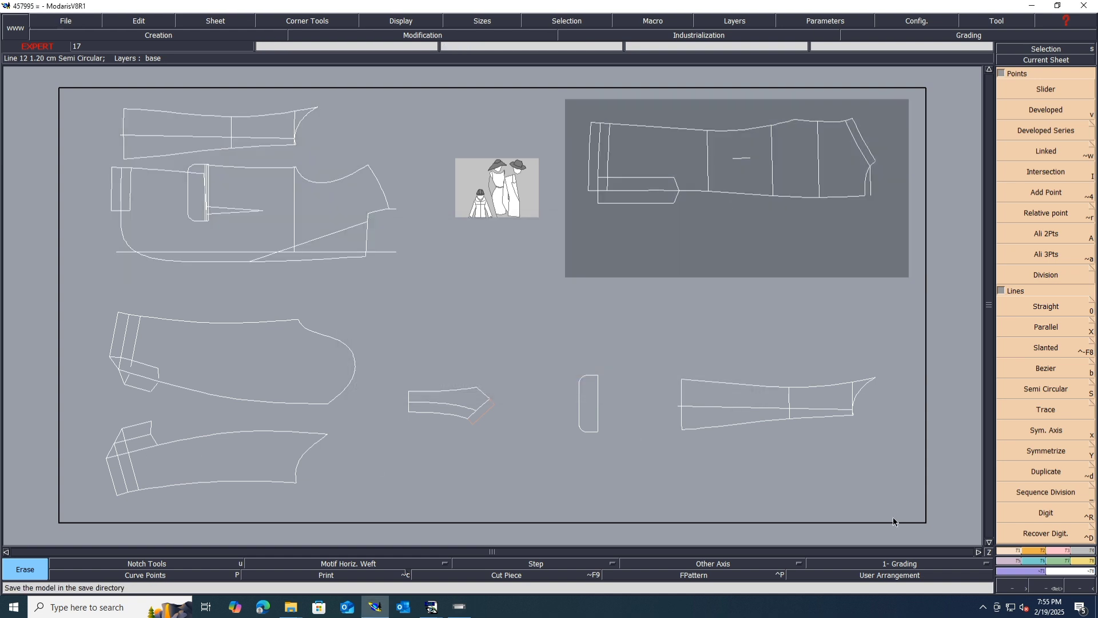
left_click(1026, 551)
left_click(1022, 274)
scroll(685, 380, "down", 1)
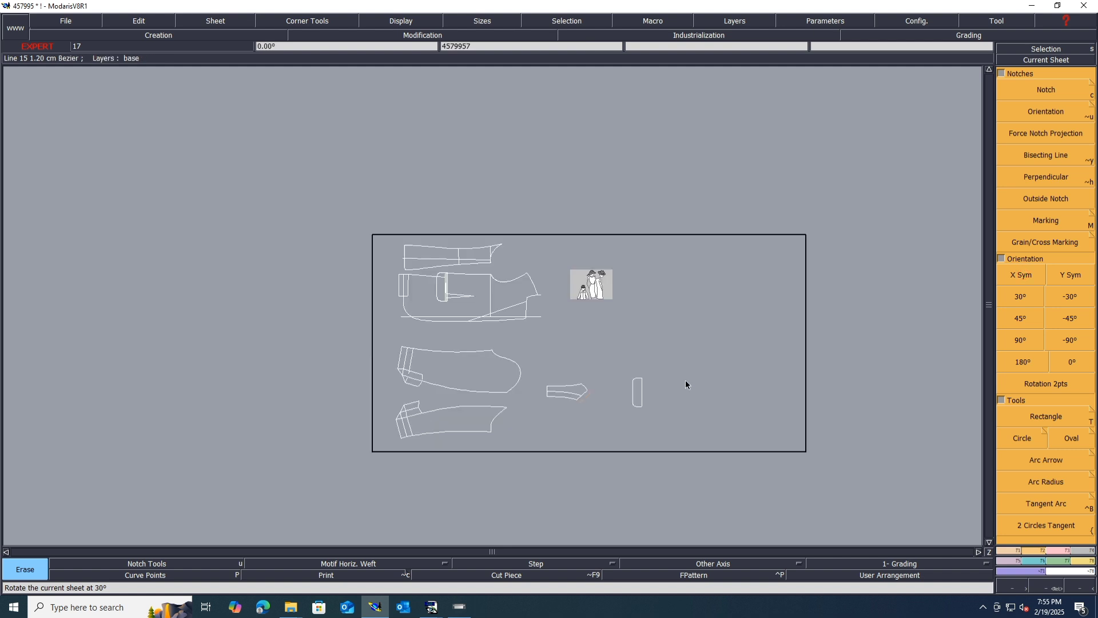
- Draw a vertical straight line about 6 cm long outward from the back-side end of the side panel's chest line
scroll(572, 265, "up", 1)
scroll(471, 252, "up", 1)
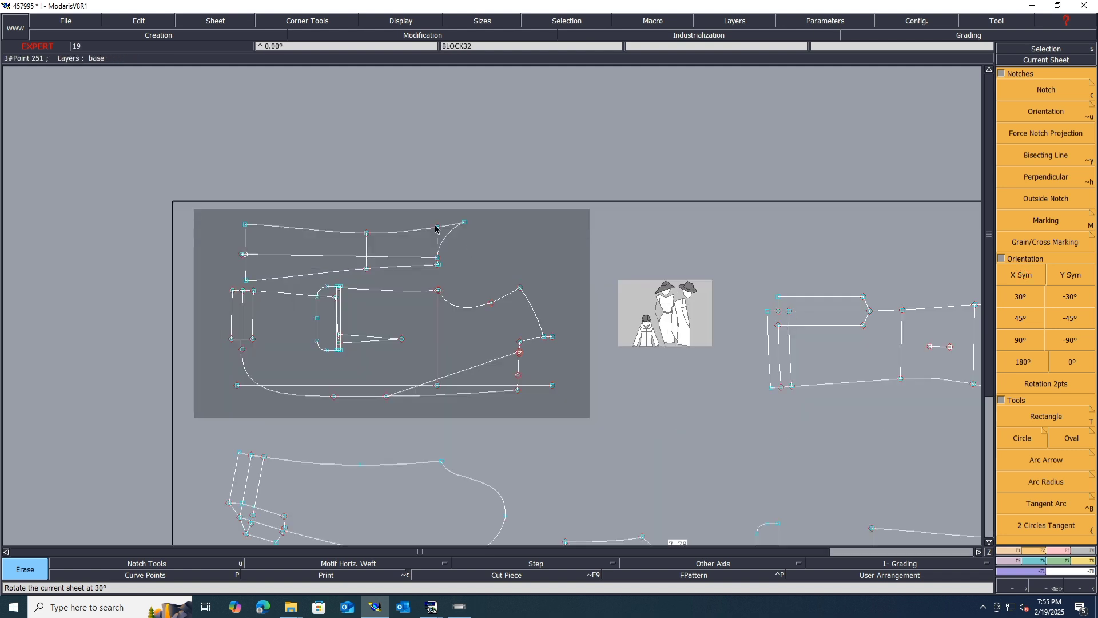
key("d")
left_click(437, 227)
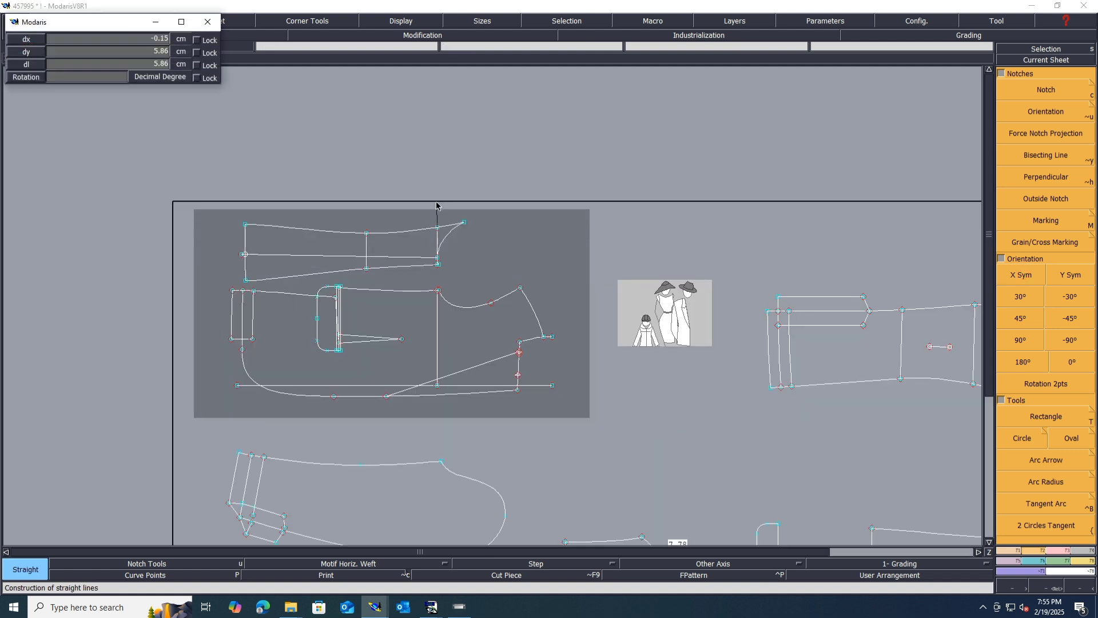
left_click(436, 207)
- Marry the back block onto the front sheet, matching its chest line's lower end to the outer end of the vertical helper line
scroll(434, 212, "down", 2)
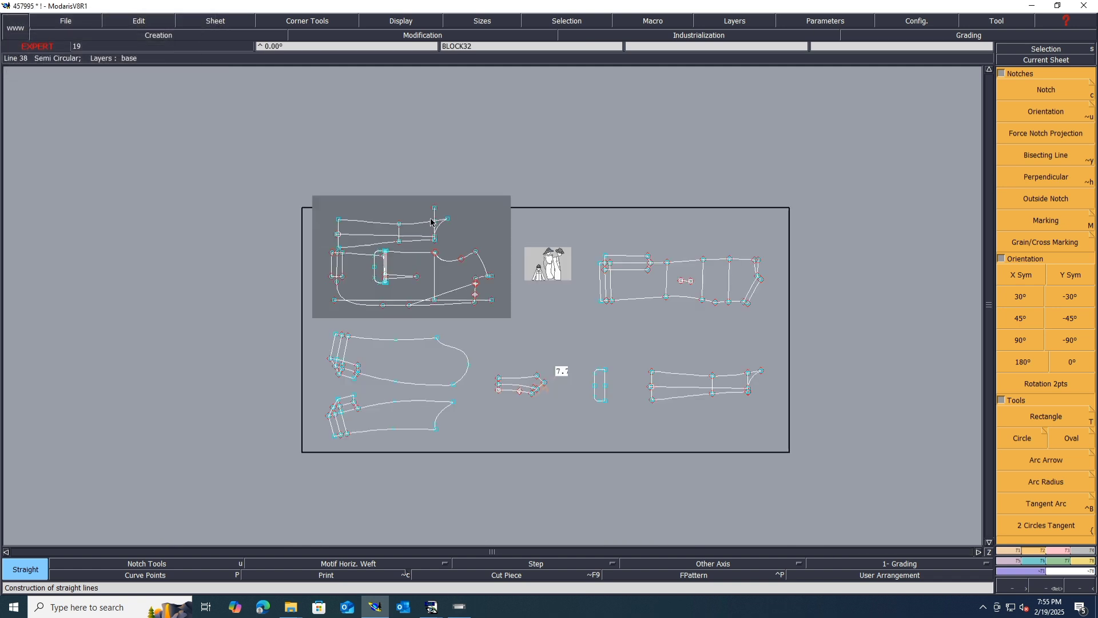
scroll(716, 309, "up", 1)
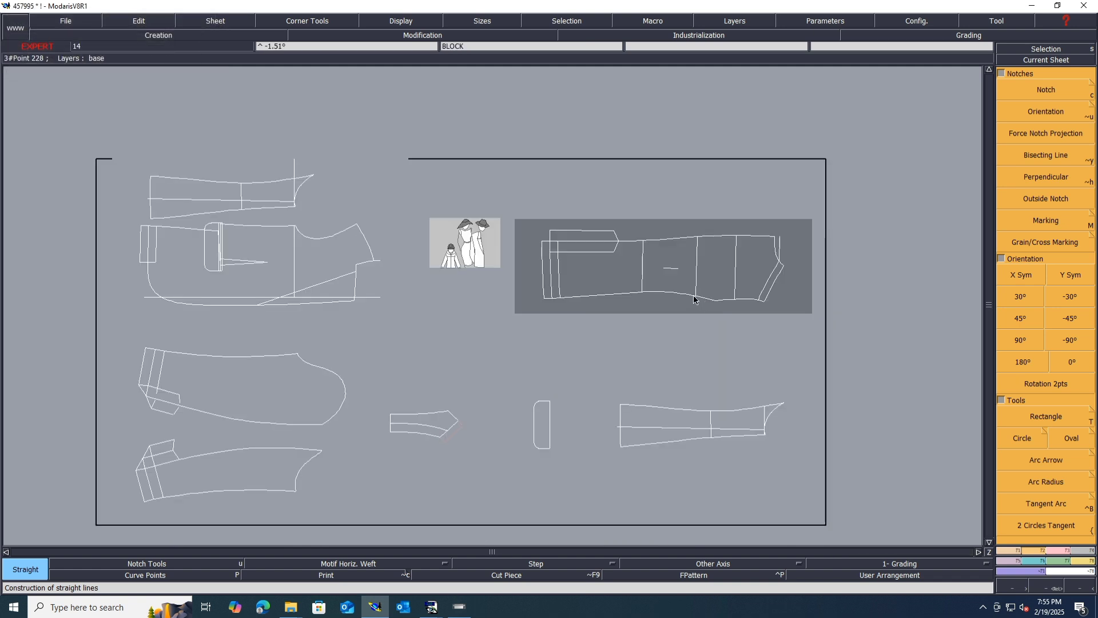
key("m")
left_click(696, 296)
scroll(309, 137, "up", 1)
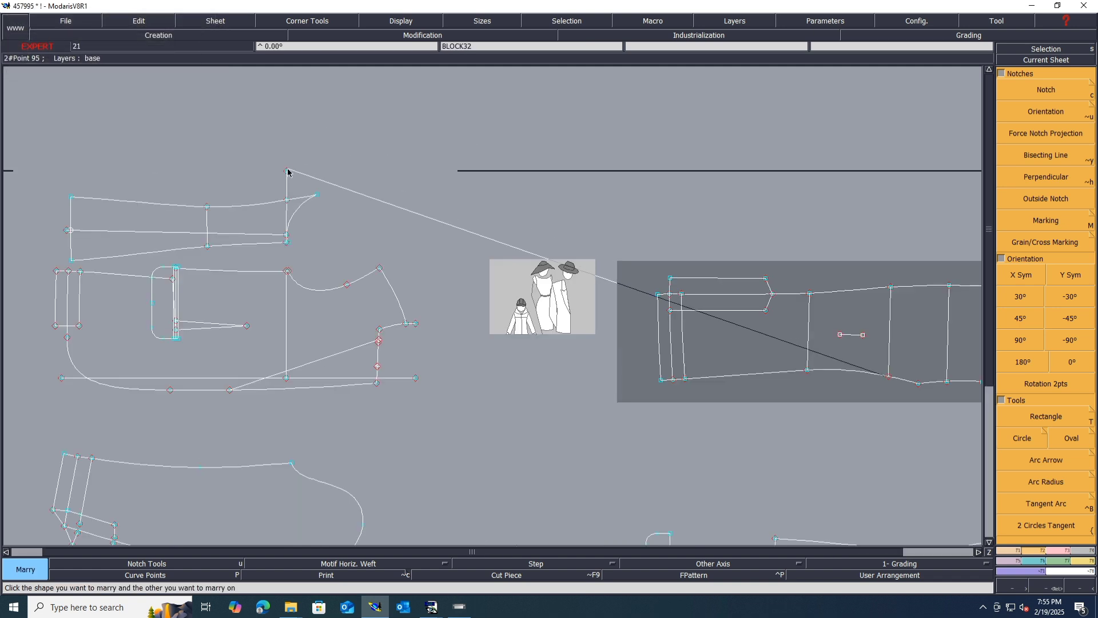
left_click(287, 170)
scroll(395, 220, "down", 2)
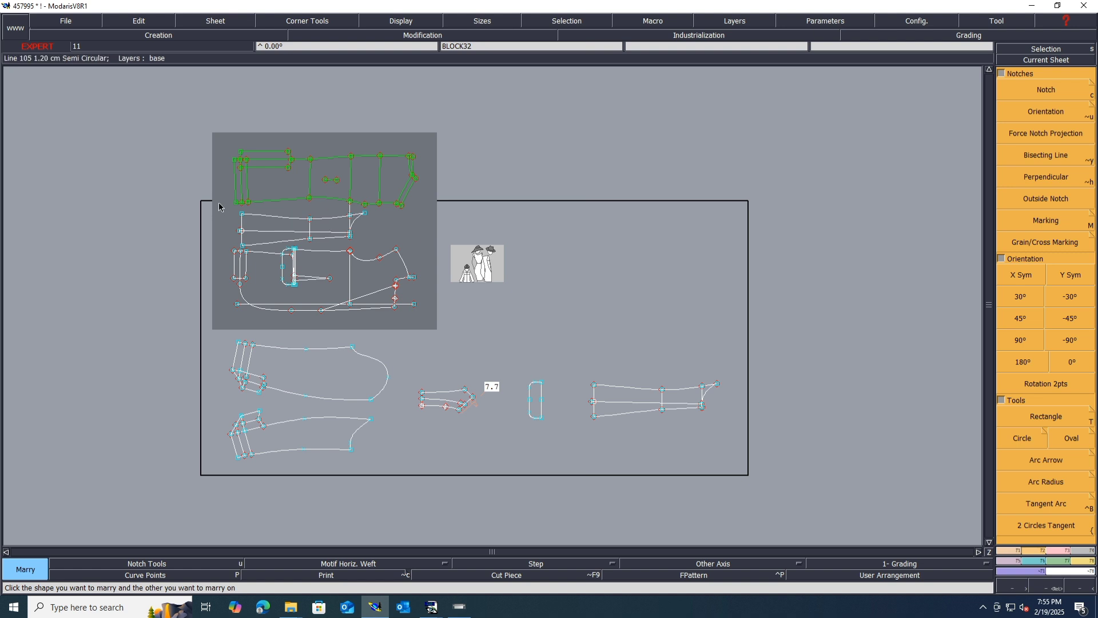
- Delete the vertical helper line between the side panel and the back block
scroll(220, 205, "up", 1)
scroll(219, 203, "up", 1)
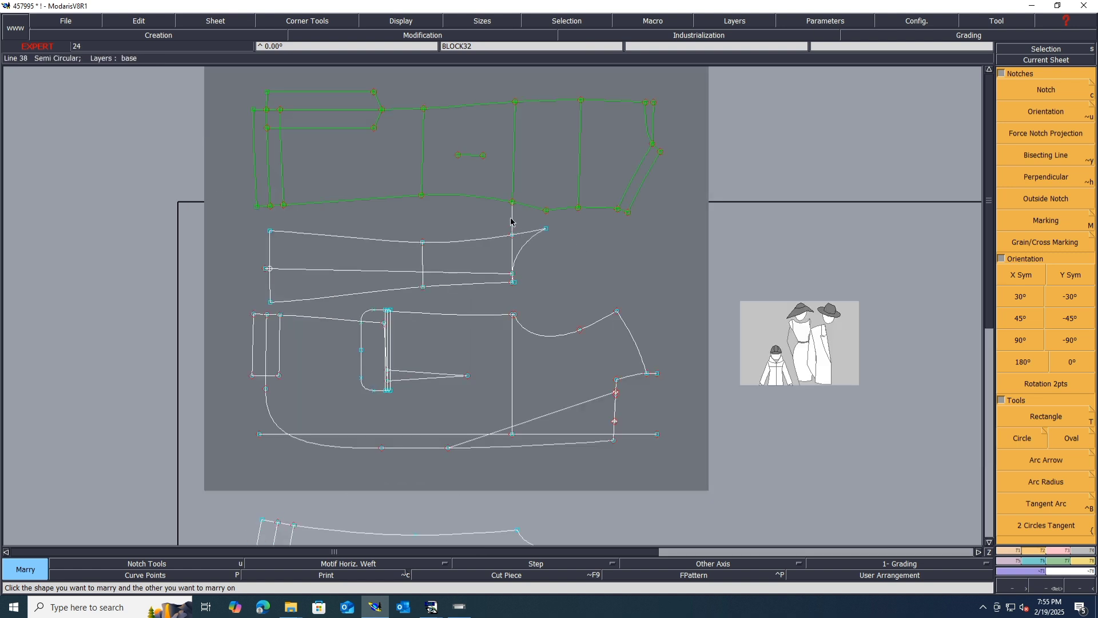
key("Delete")
- Duplicate the whole married back block in place, with no shift
left_click_drag(694, 80, 249, 207)
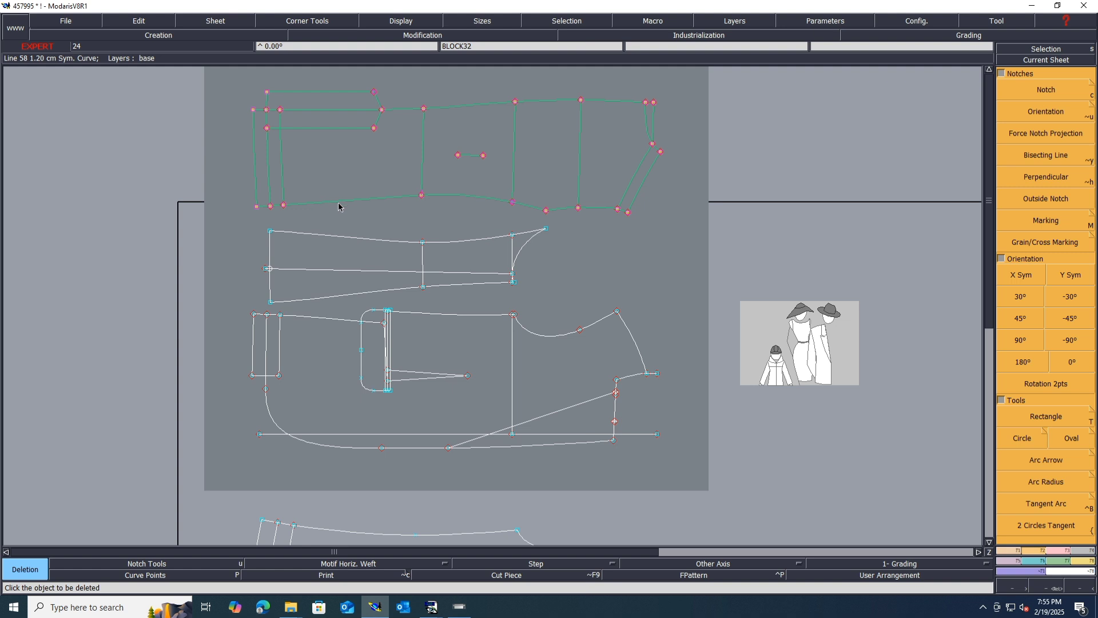
left_click(1009, 550)
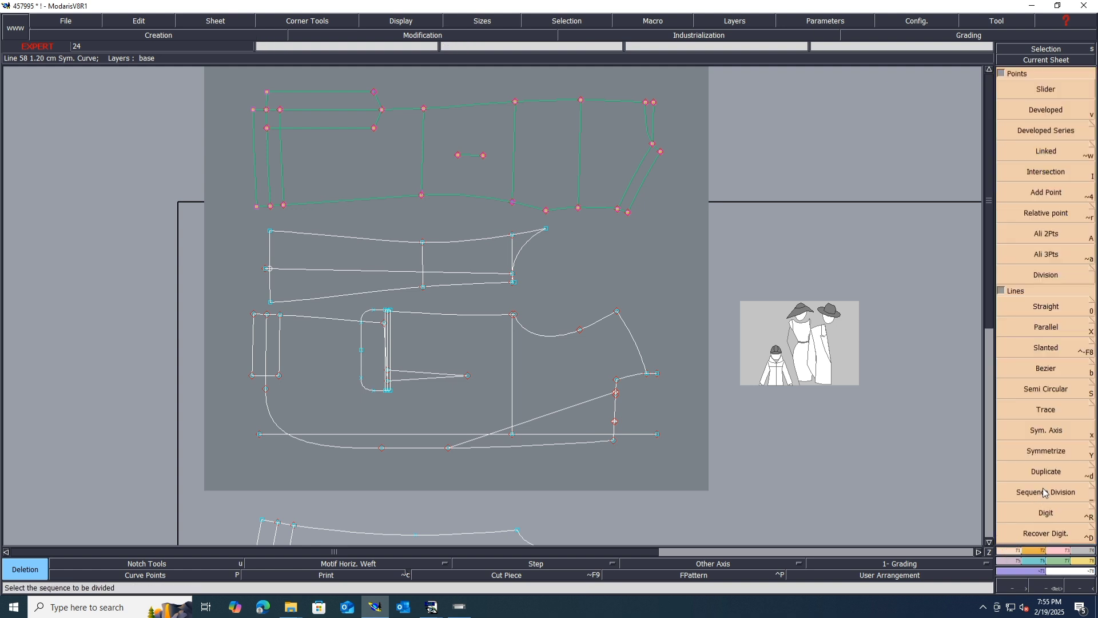
left_click(1045, 473)
left_click(423, 138)
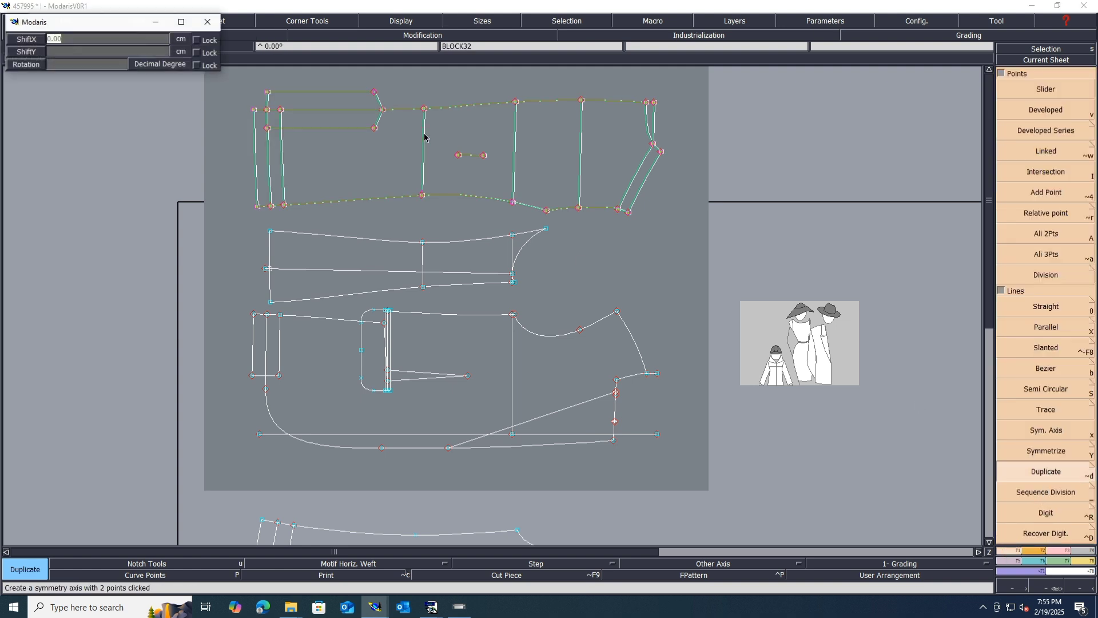
key("Return")
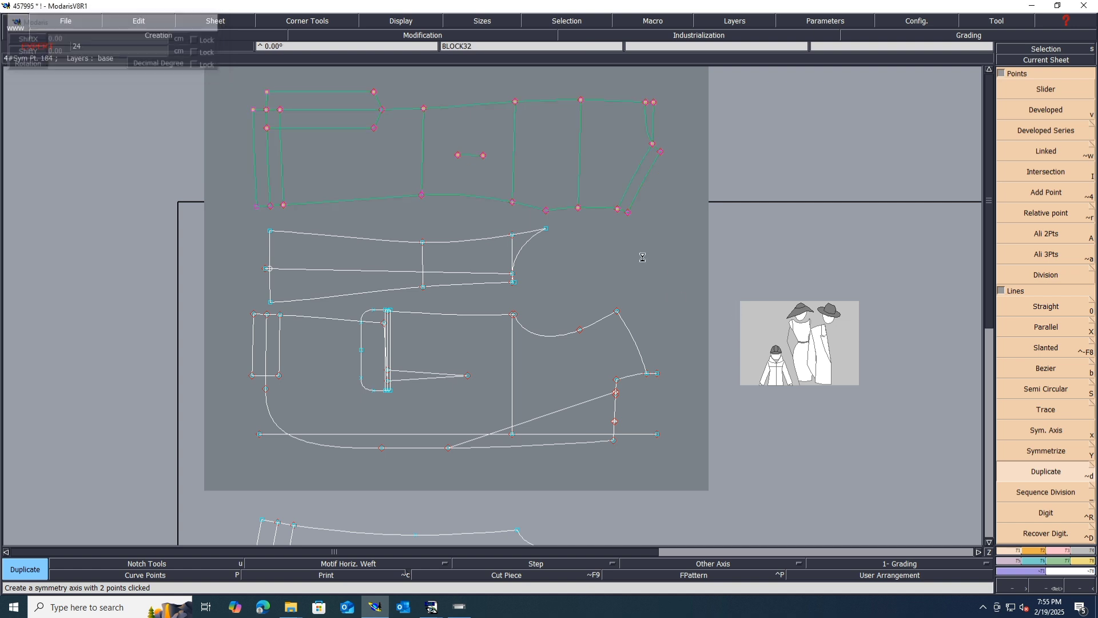
- Divorce the original back block from the combined sheet and rearrange all sheets
key("d")
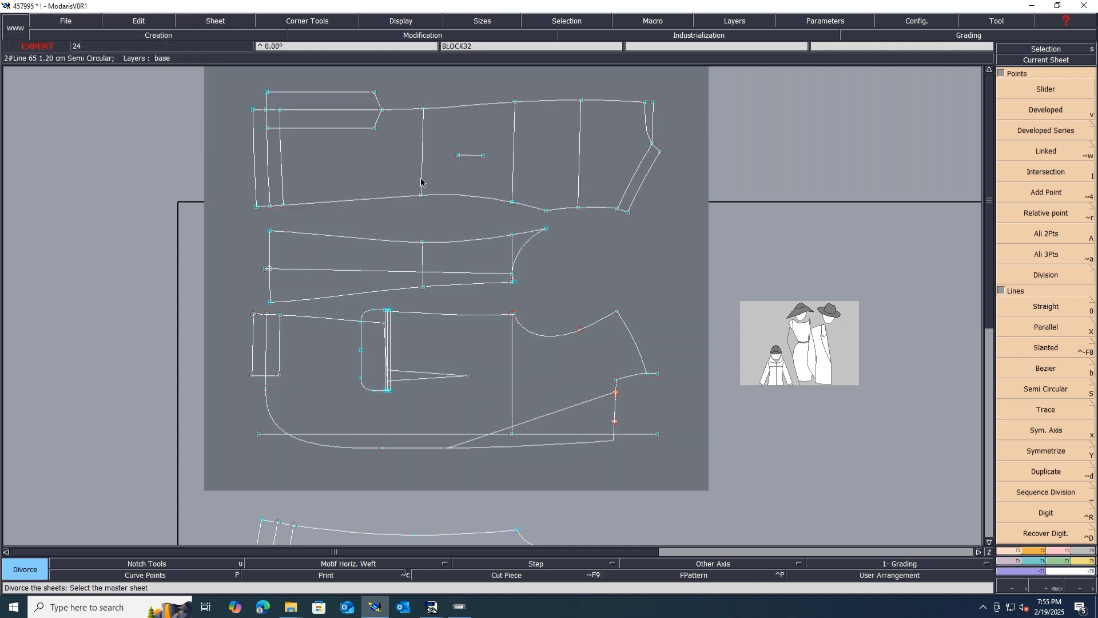
left_click(422, 180)
key("j")
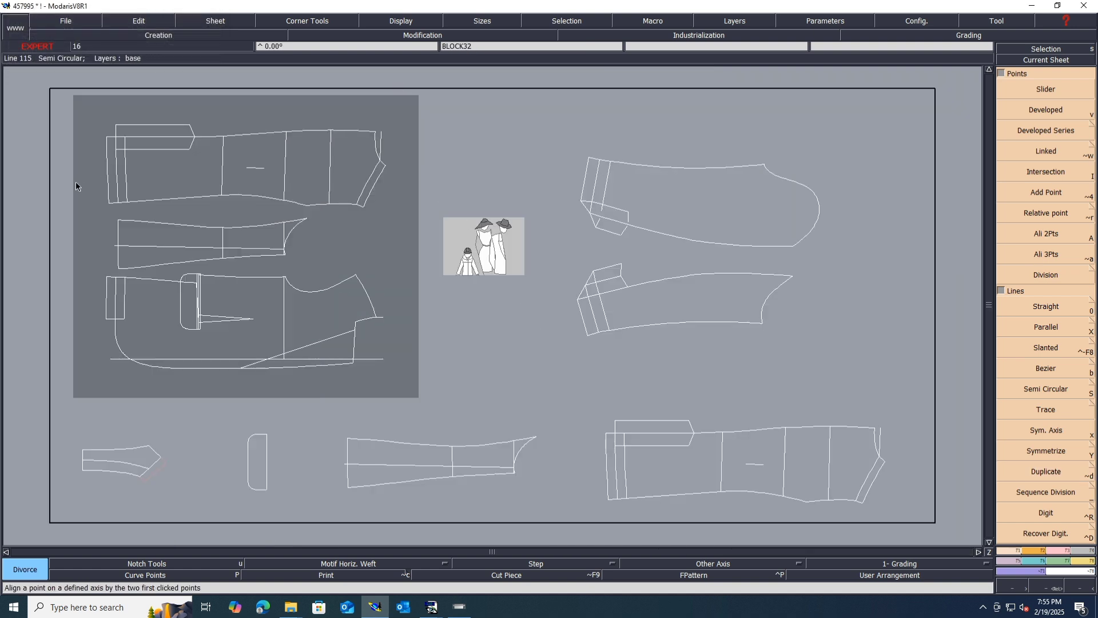
- Create two parallels to the side panel's hem line, one at -2.5 cm inside and one at 2.5 cm outside
scroll(74, 184, "up", 3)
scroll(83, 324, "up", 2)
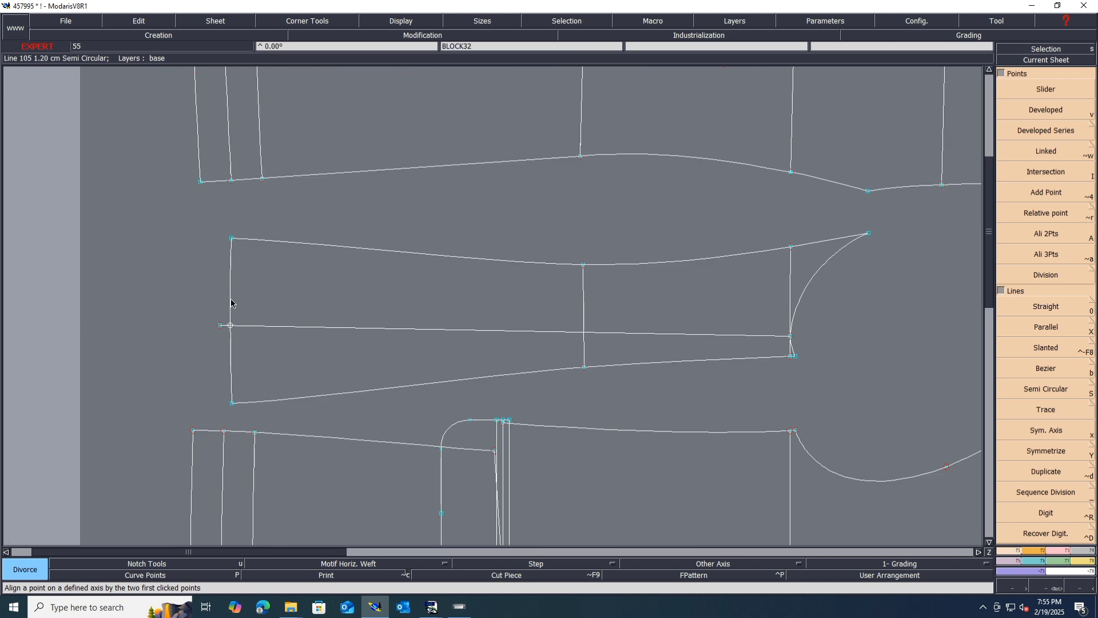
key("x")
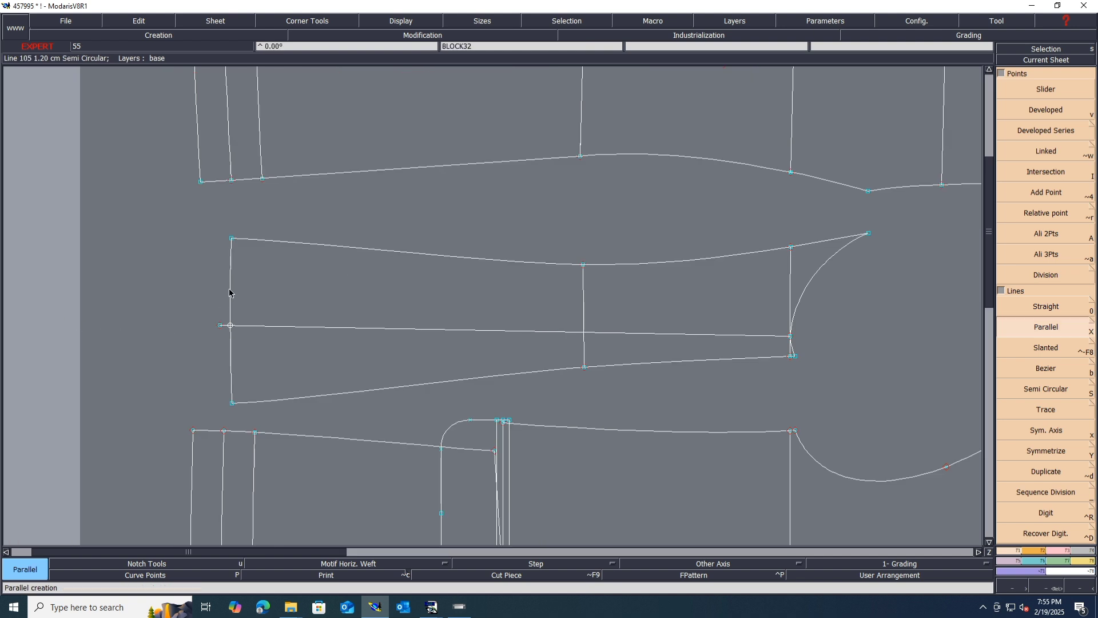
left_click(230, 293)
type("-2.5")
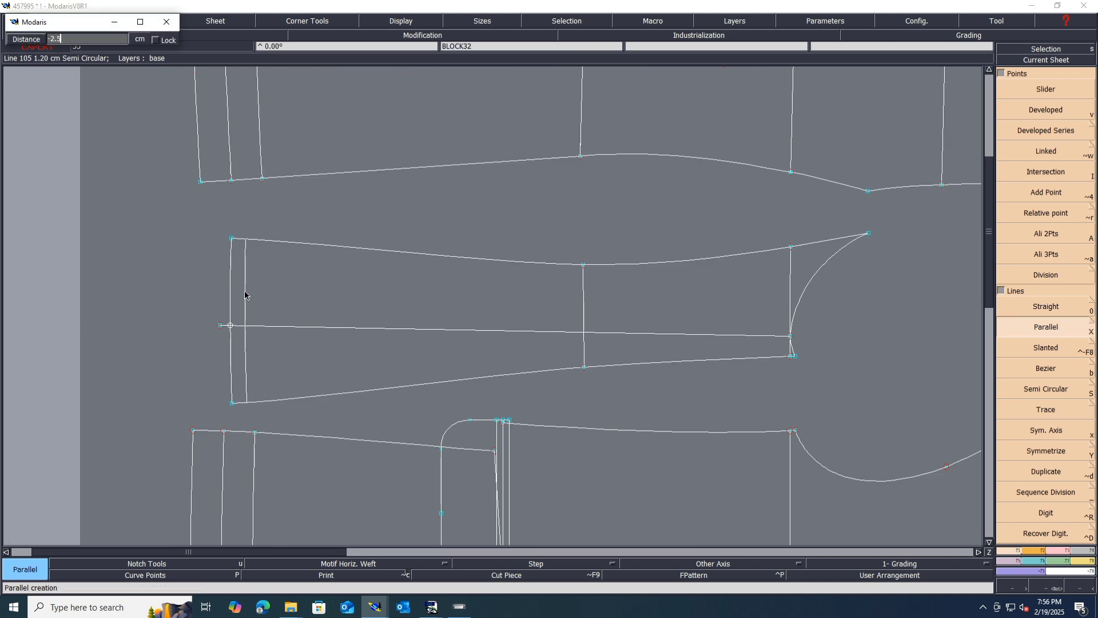
key("Return")
left_click(231, 298)
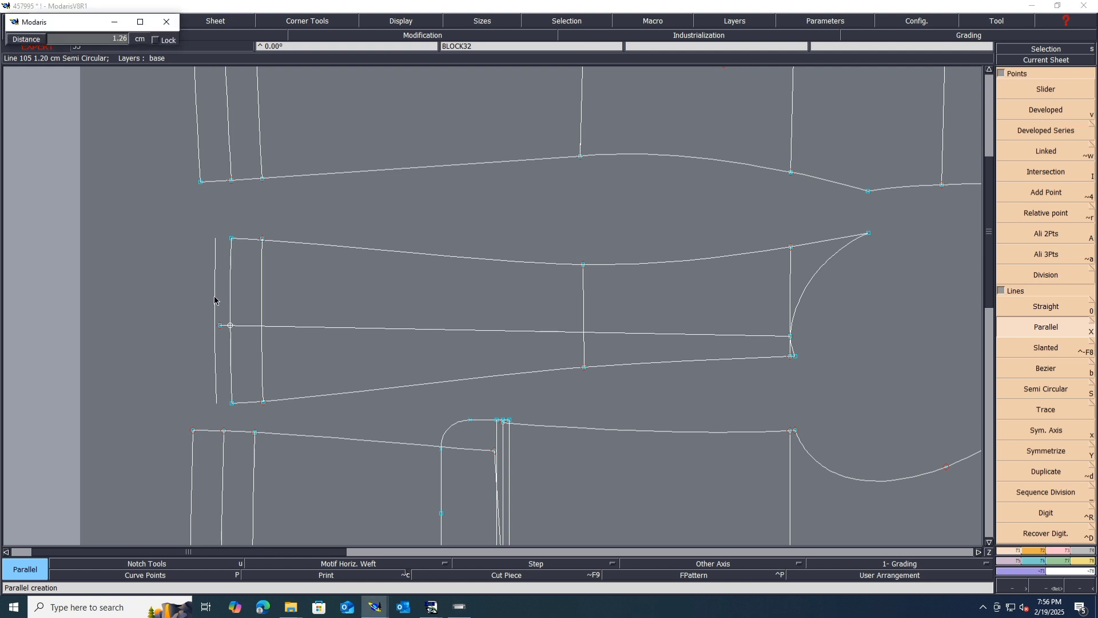
type("2.5")
key("Return")
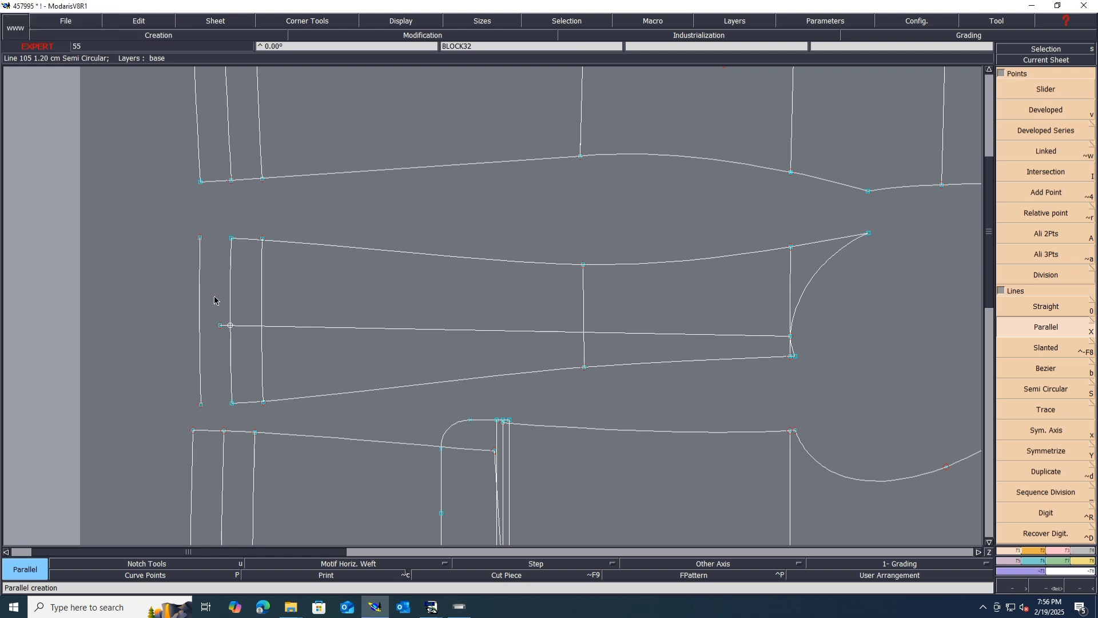
- Close both ends of the side panel's hem extension with straight lines to the original hem corners
key("0")
left_click(201, 237)
left_click(231, 238)
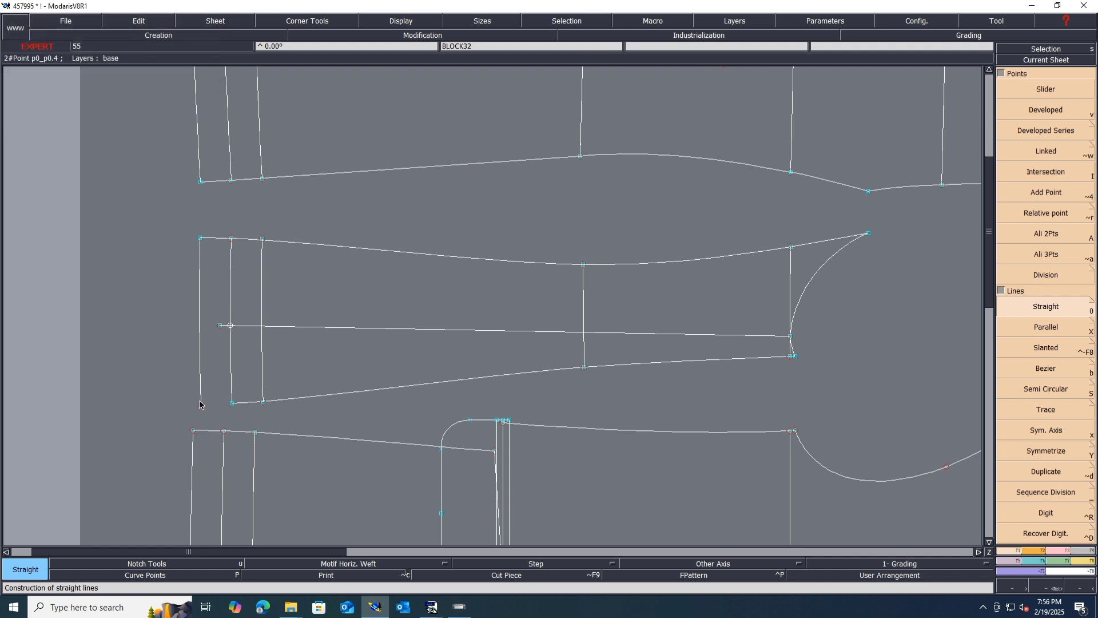
left_click(200, 404)
left_click(232, 403)
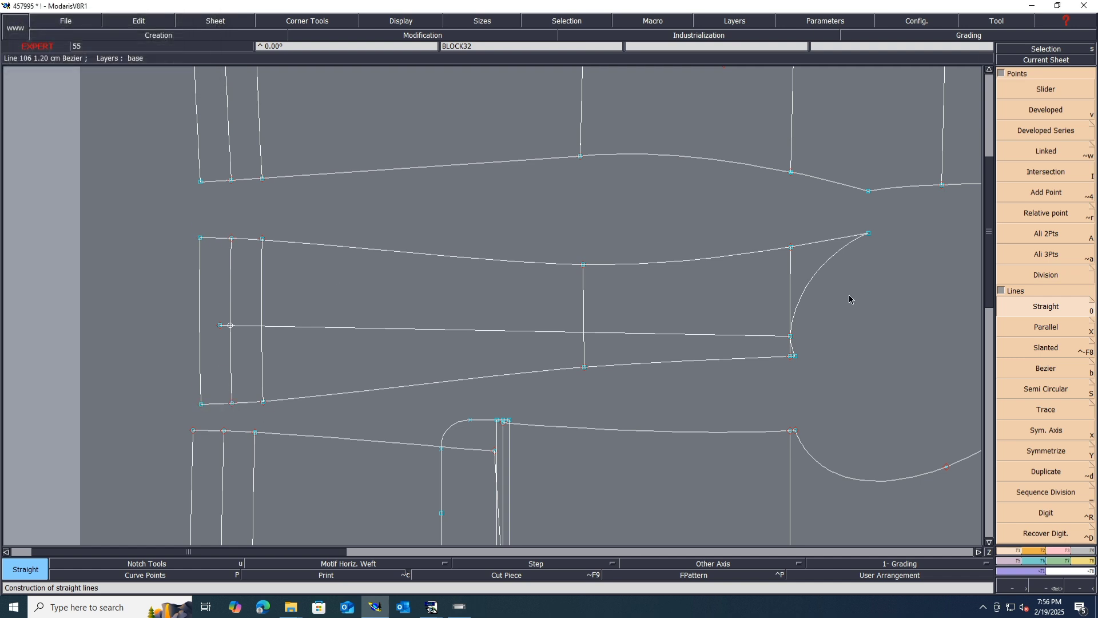
left_click(1060, 550)
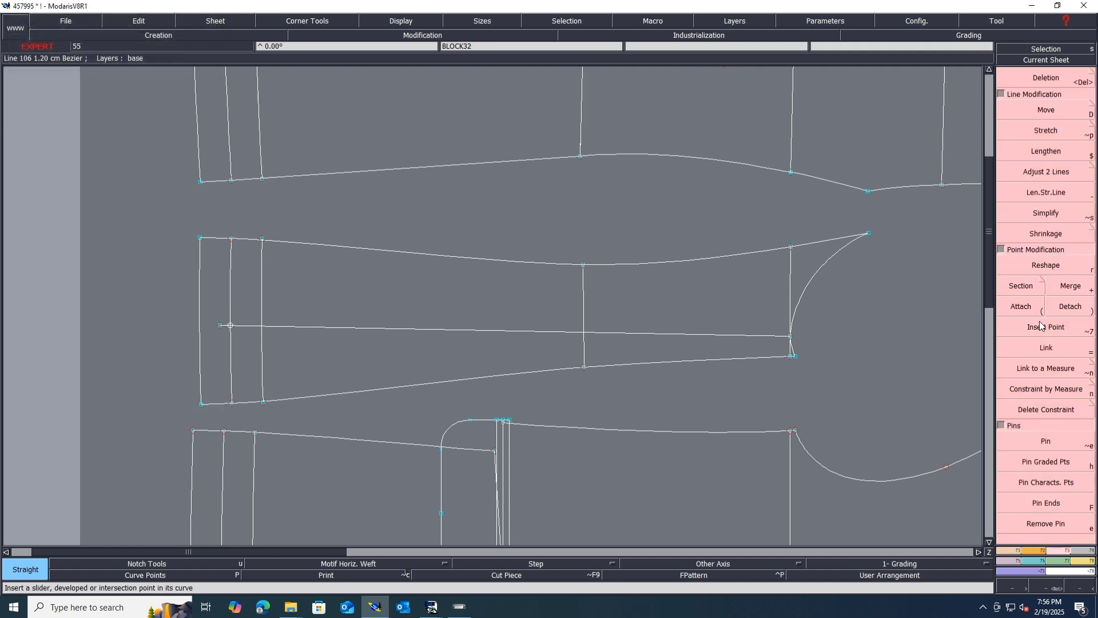
left_click(1049, 172)
scroll(233, 275, "up", 3)
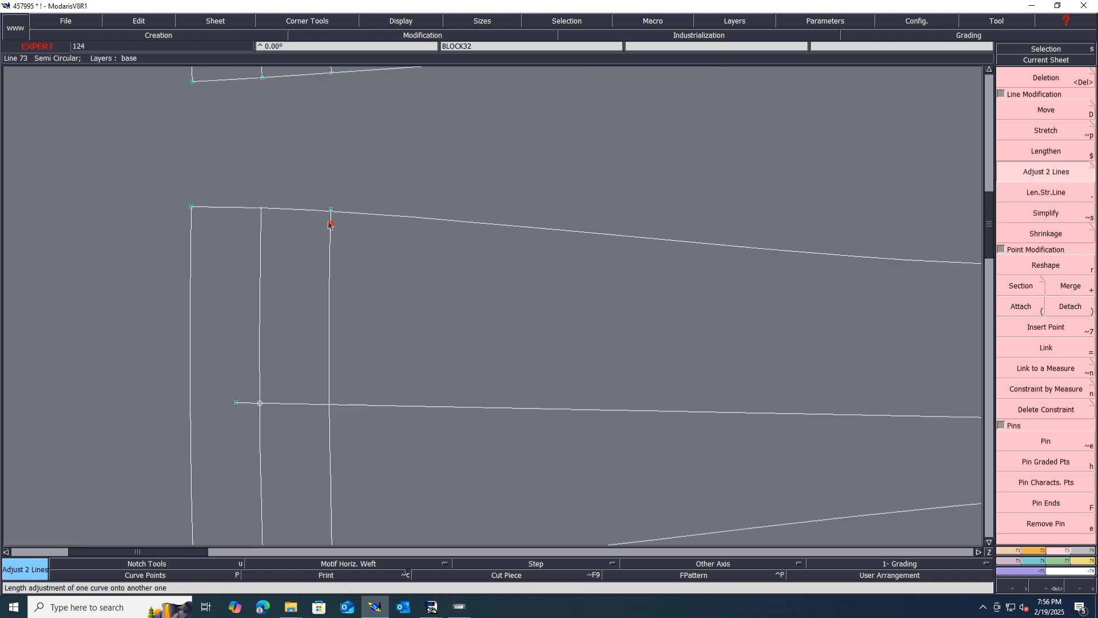
scroll(365, 186, "down", 3)
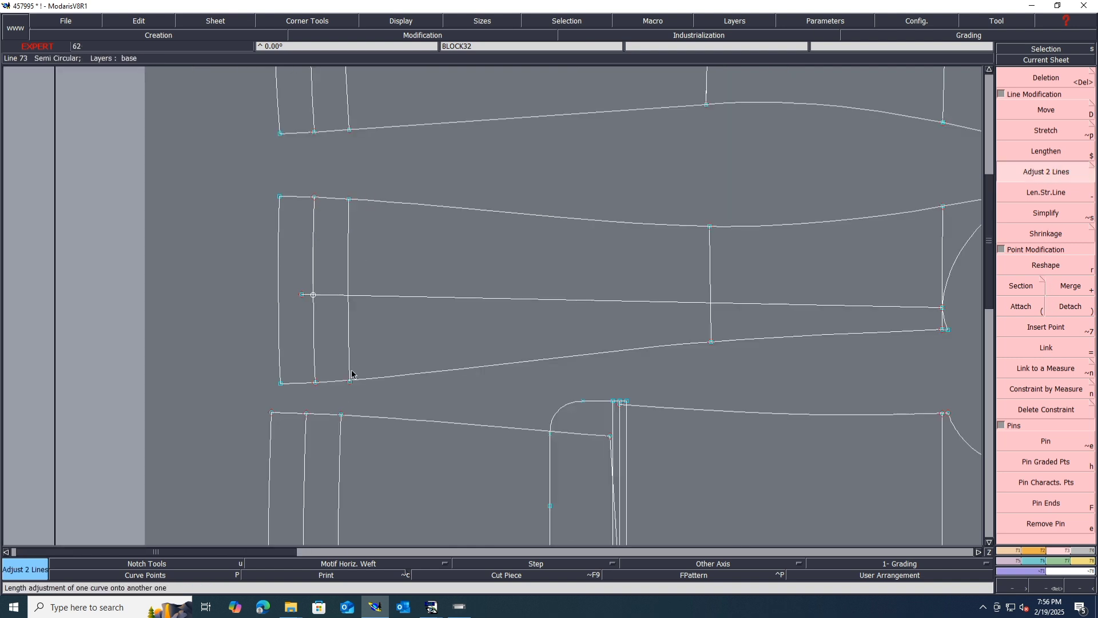
- Align both outer corners of the side panel's hem extension horizontally with the ends of its inner hem line using Ali 2Pts
left_click(1015, 553)
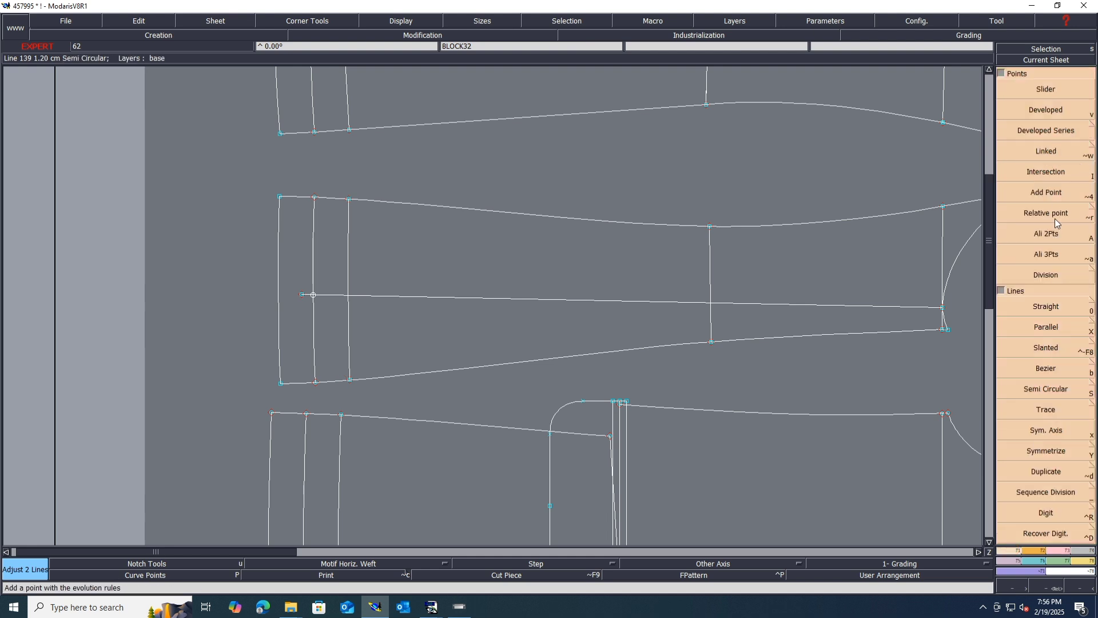
left_click(1051, 236)
scroll(283, 379, "up", 2)
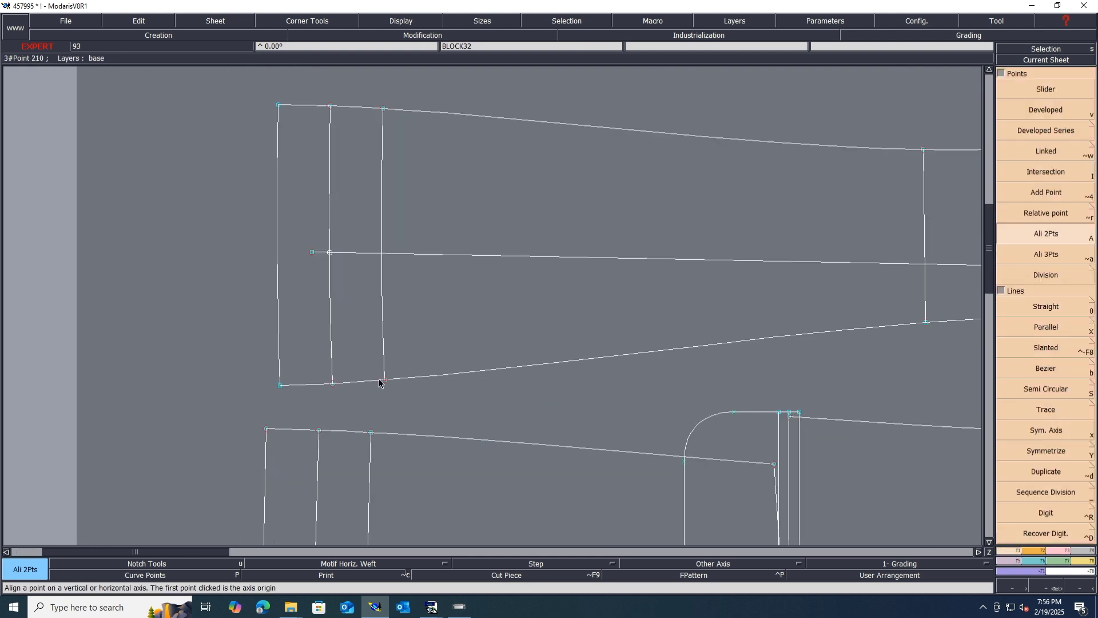
left_click(280, 383)
left_click(382, 108)
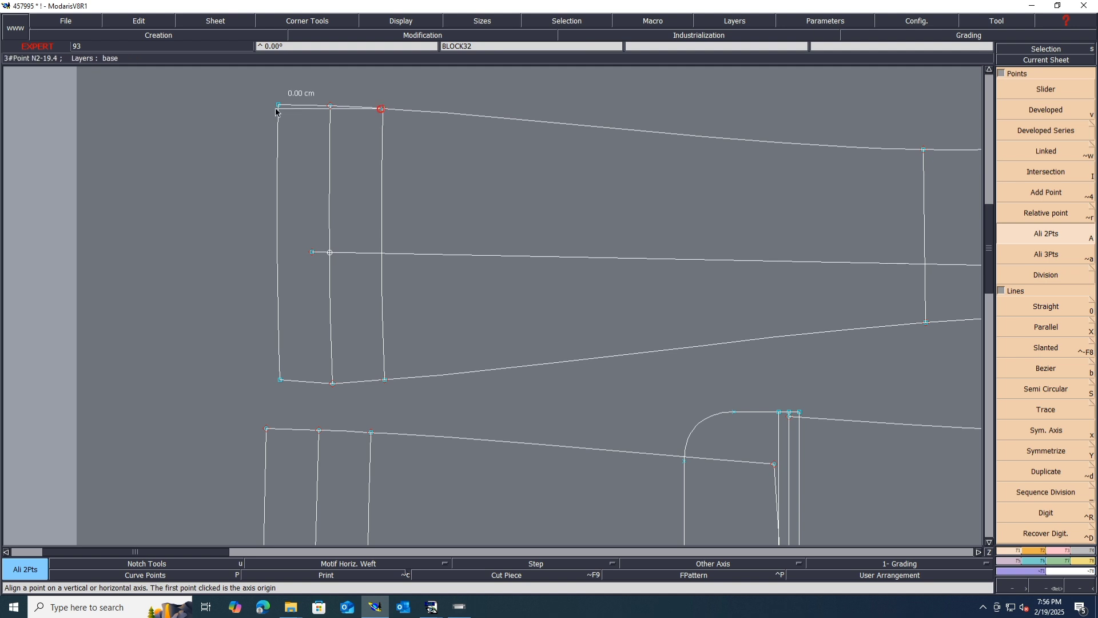
left_click(277, 107)
- Align the side-seam hem extension corners of the front and the back horizontally with the ends of their inner hem lines
scroll(318, 309, "down", 4)
scroll(340, 292, "up", 5)
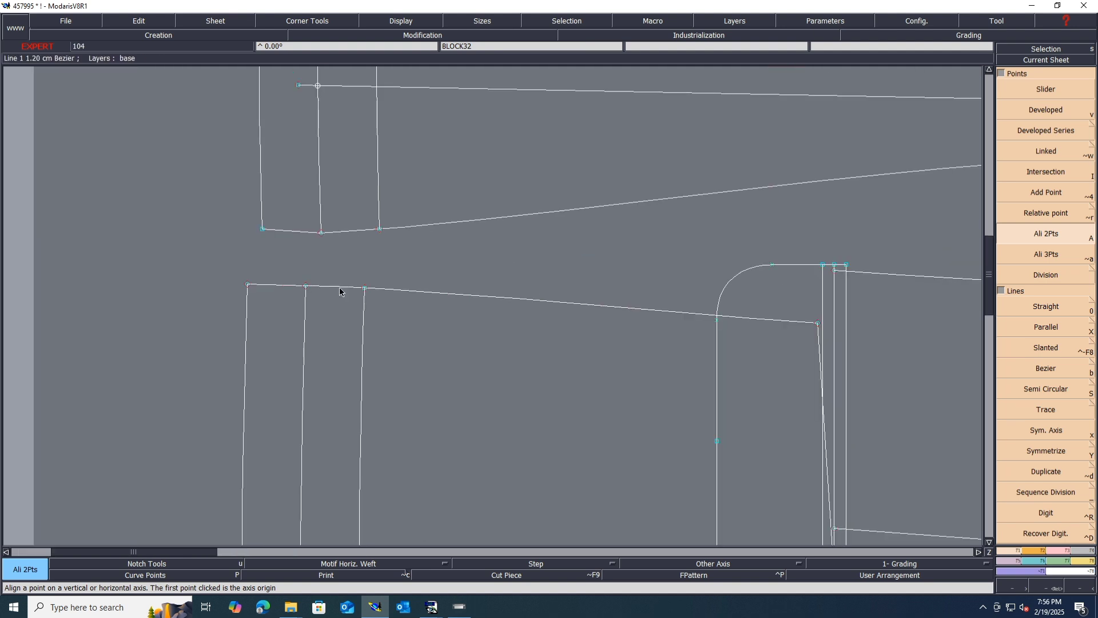
left_click(366, 288)
left_click(248, 286)
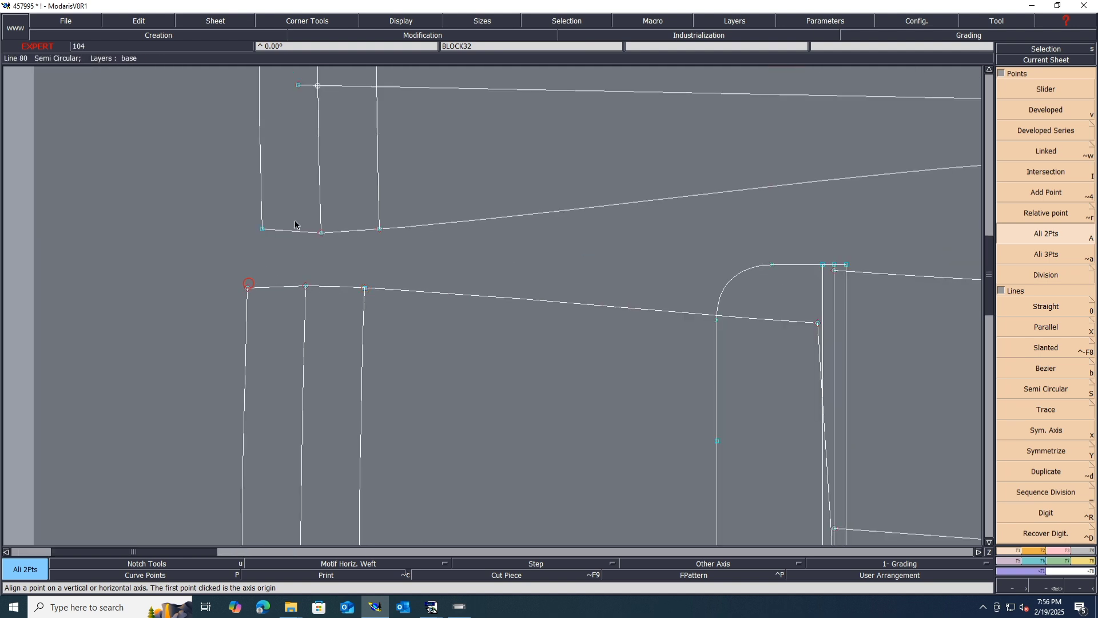
scroll(291, 221, "down", 4)
scroll(305, 312, "down", 4)
scroll(313, 243, "up", 7)
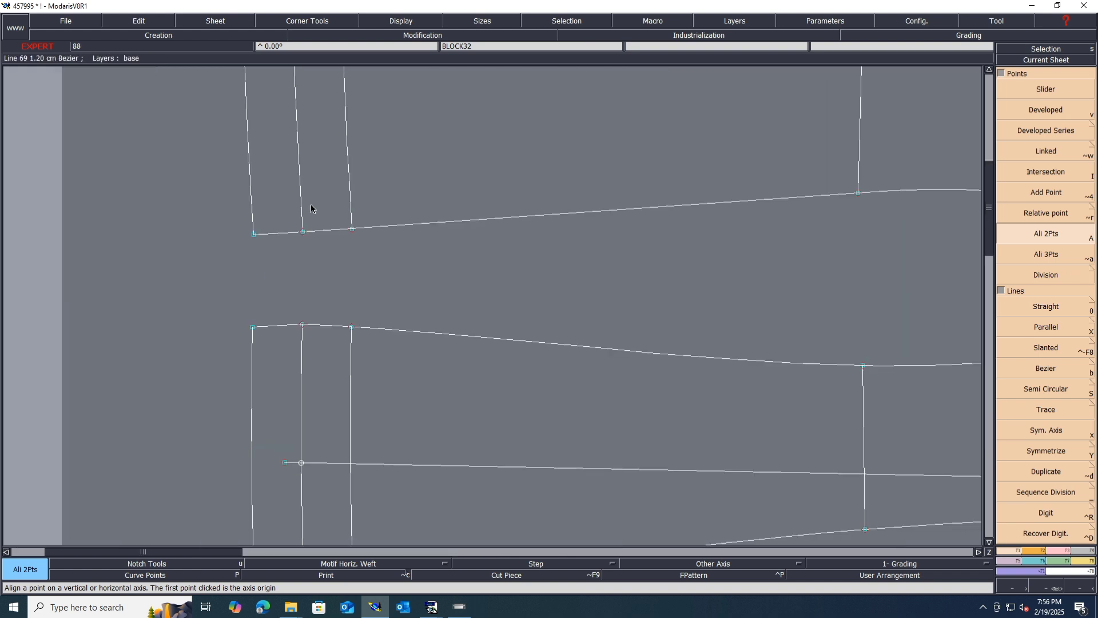
left_click(351, 229)
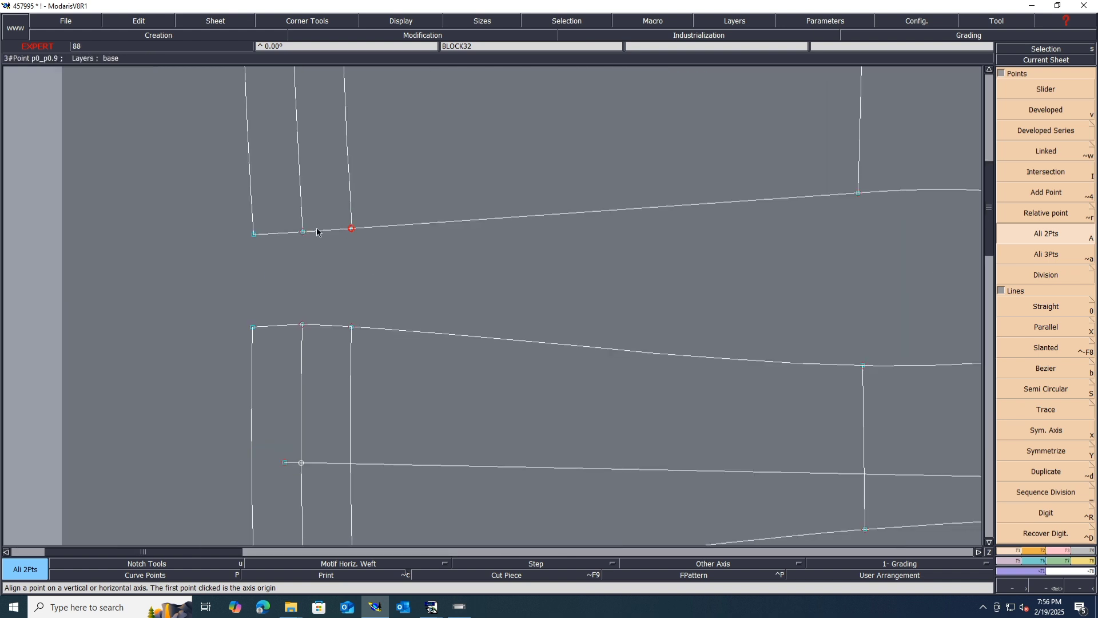
left_click(255, 235)
- Save the model and rearrange all sheets on the desk
scroll(263, 260, "down", 10)
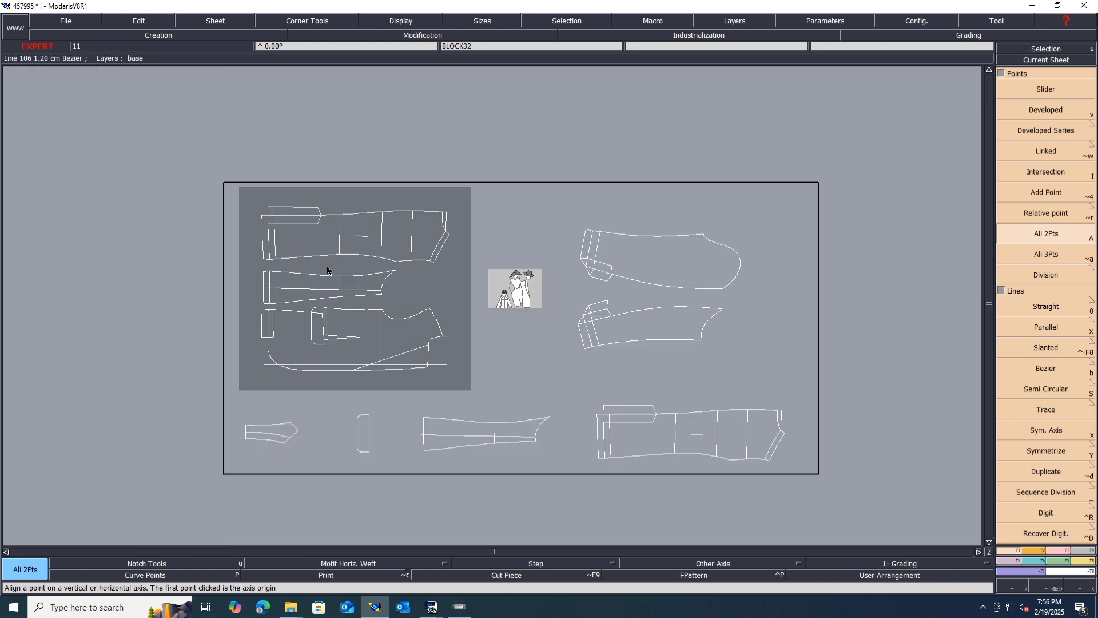
key("ctrl+s")
left_click(466, 366)
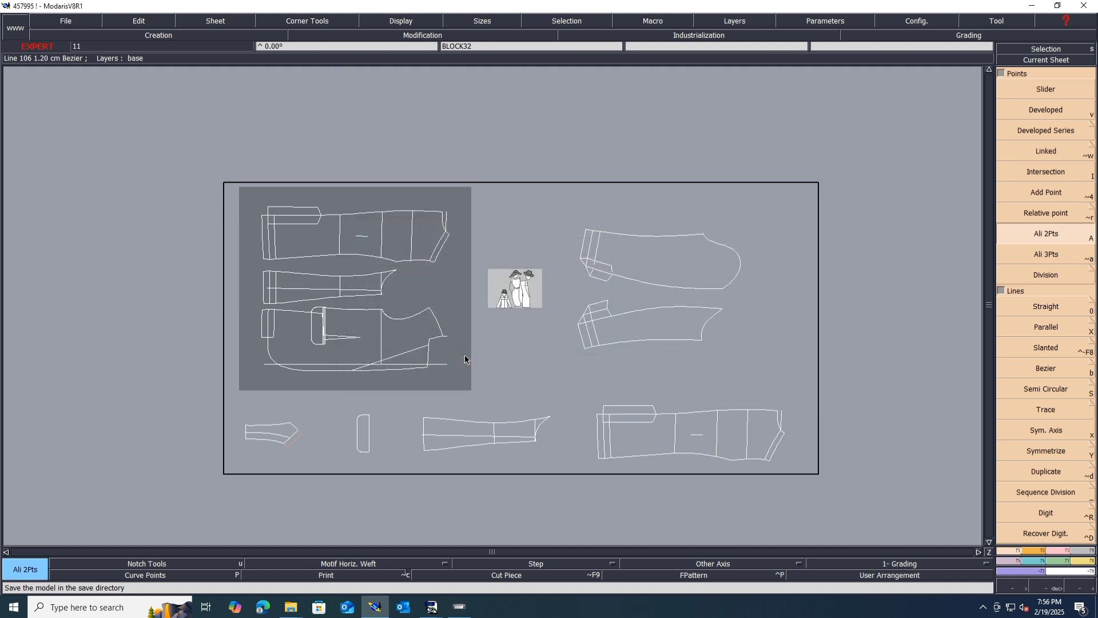
key("8")
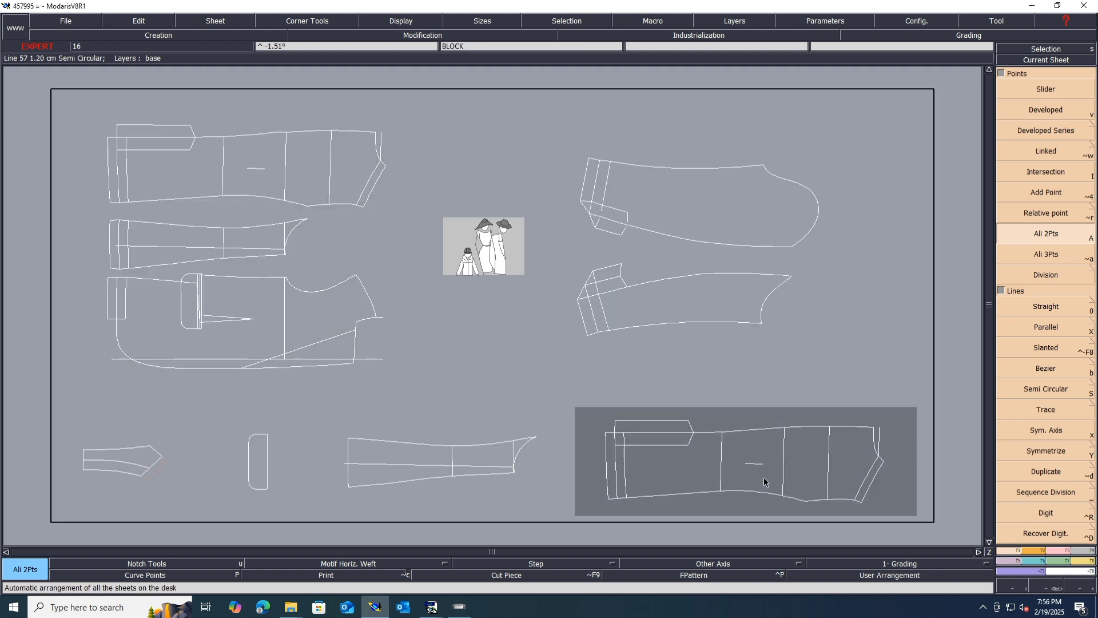
- Delete the separate side panel and back sheets and rearrange the remaining sheets
key("Delete")
left_click(763, 479)
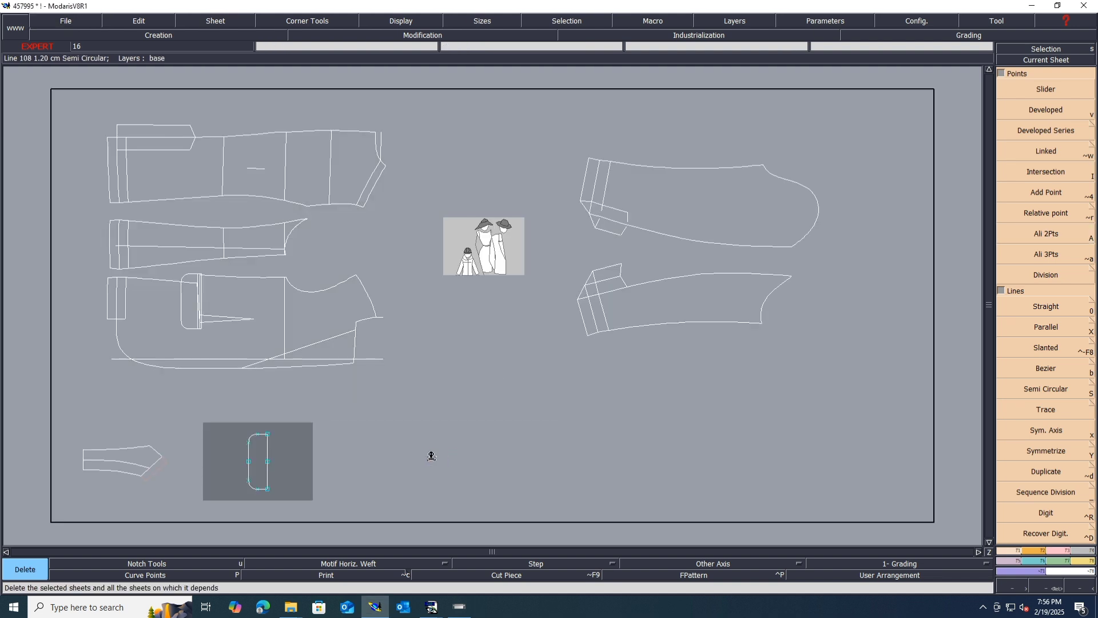
key("8")
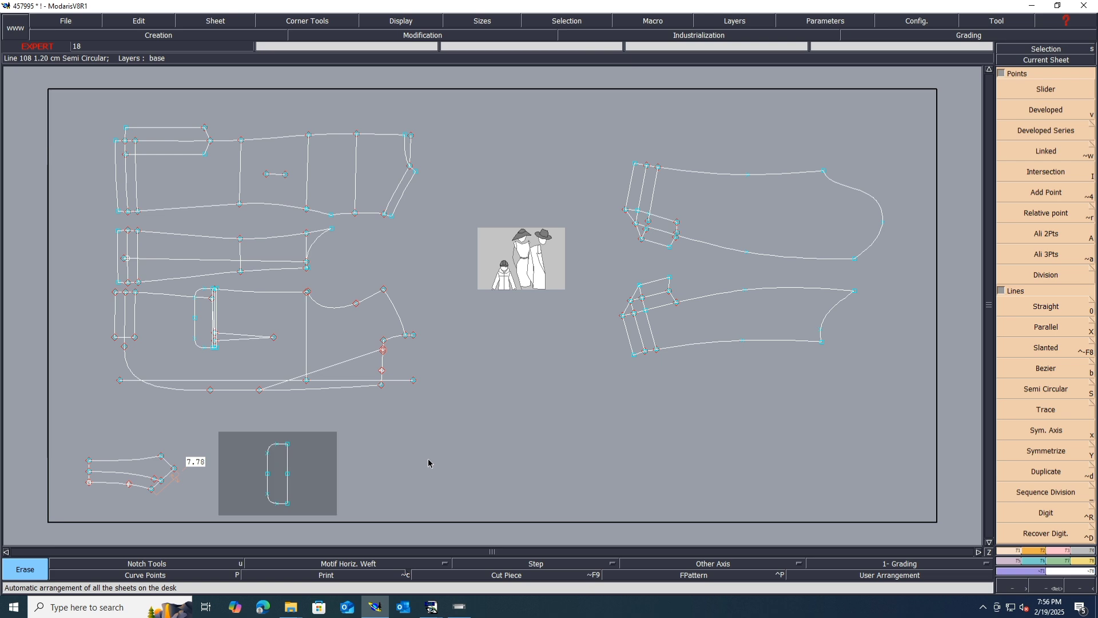
- Save the model with the cleaned-up set of sheets
key("ctrl+s")
left_click(481, 370)
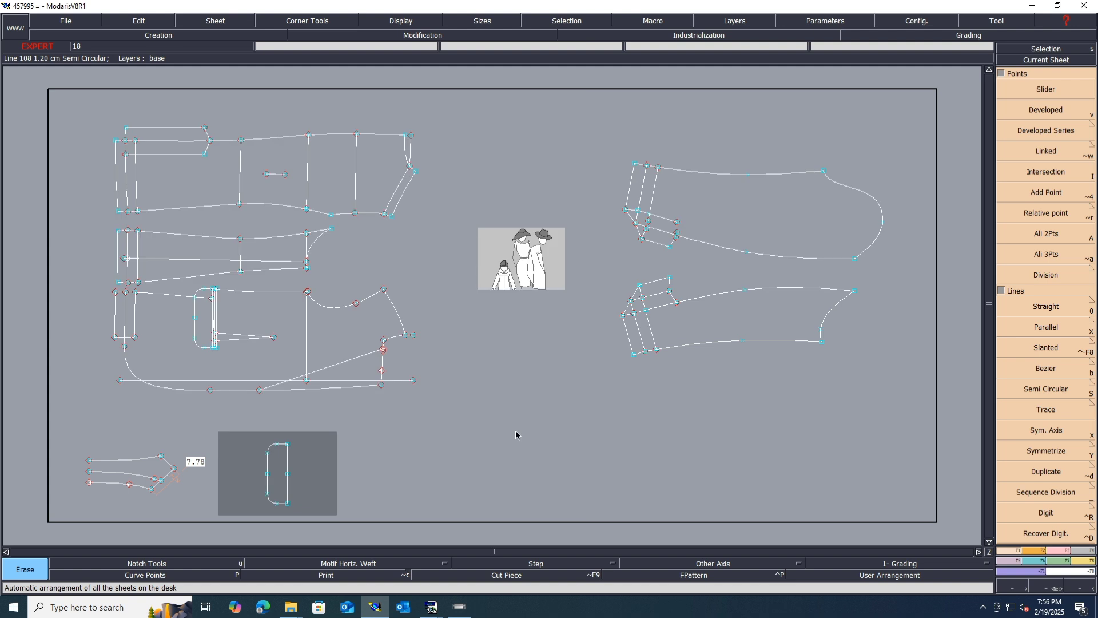
key("ctrl+s")
left_click(475, 366)
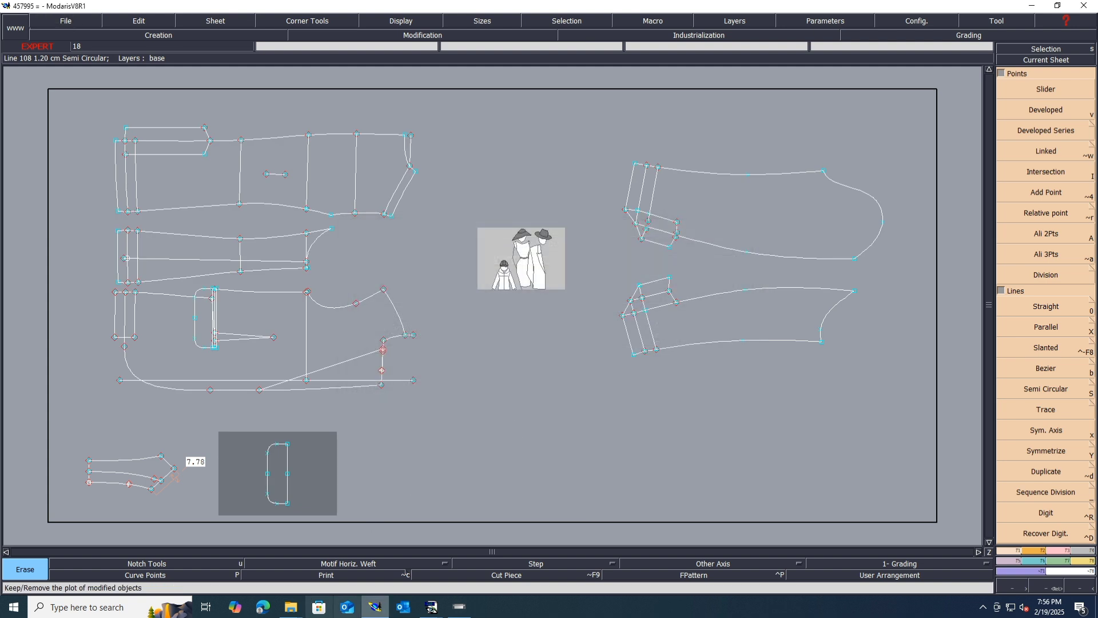
- Switch to the ladies' blazer spec PDF in Adobe Reader and review the size 38 measurements through the pocket flap height
mouse_move(432, 606)
left_click(370, 566)
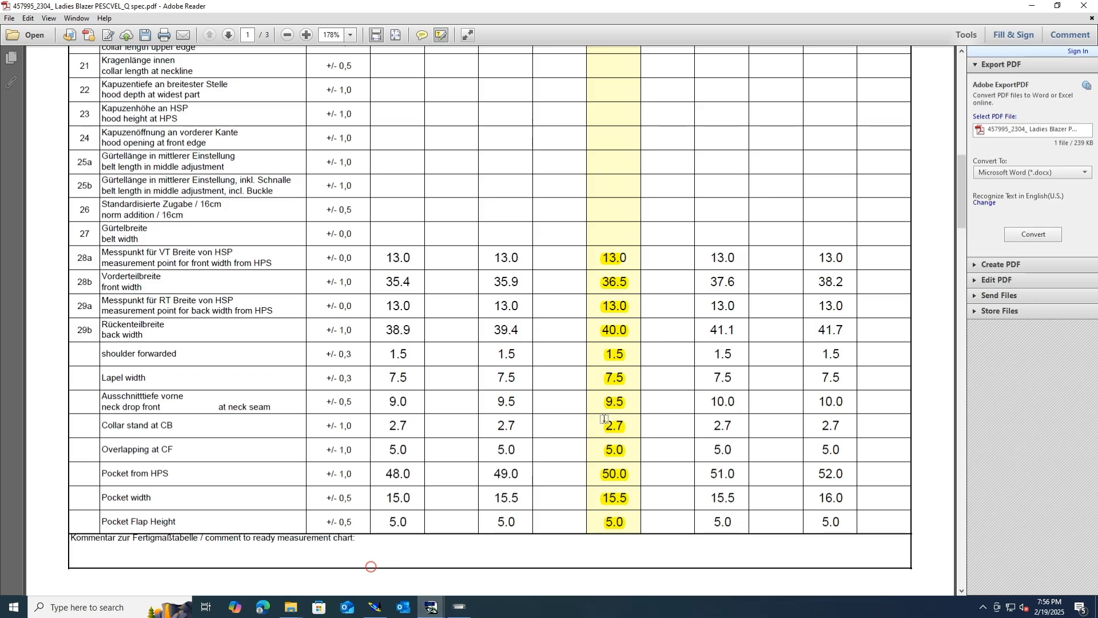
scroll(609, 412, "up", 10)
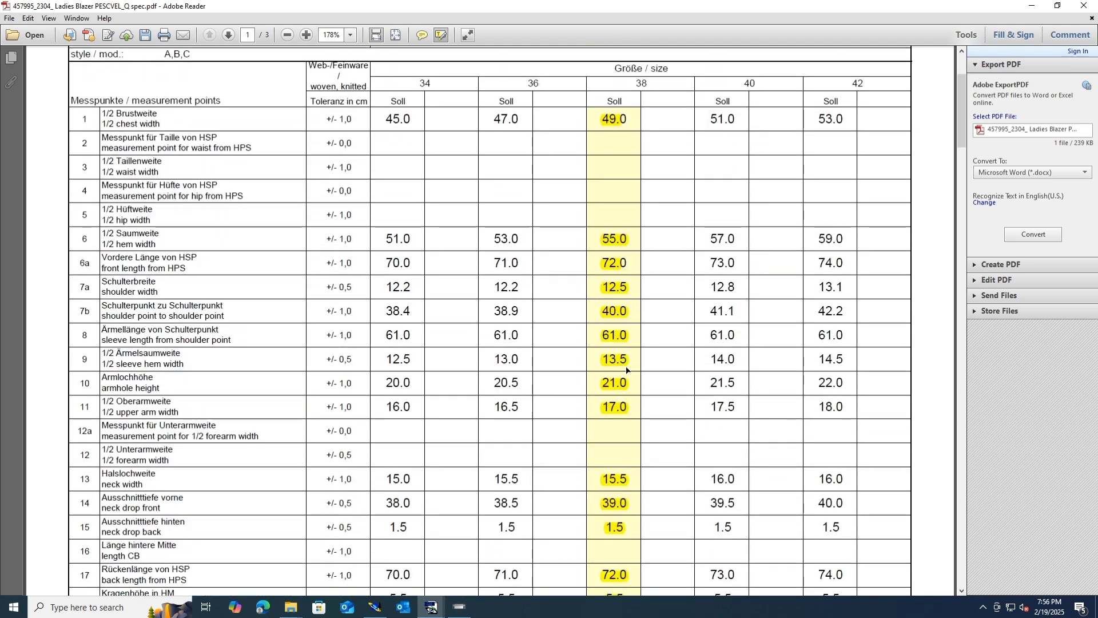
scroll(610, 518, "down", 10)
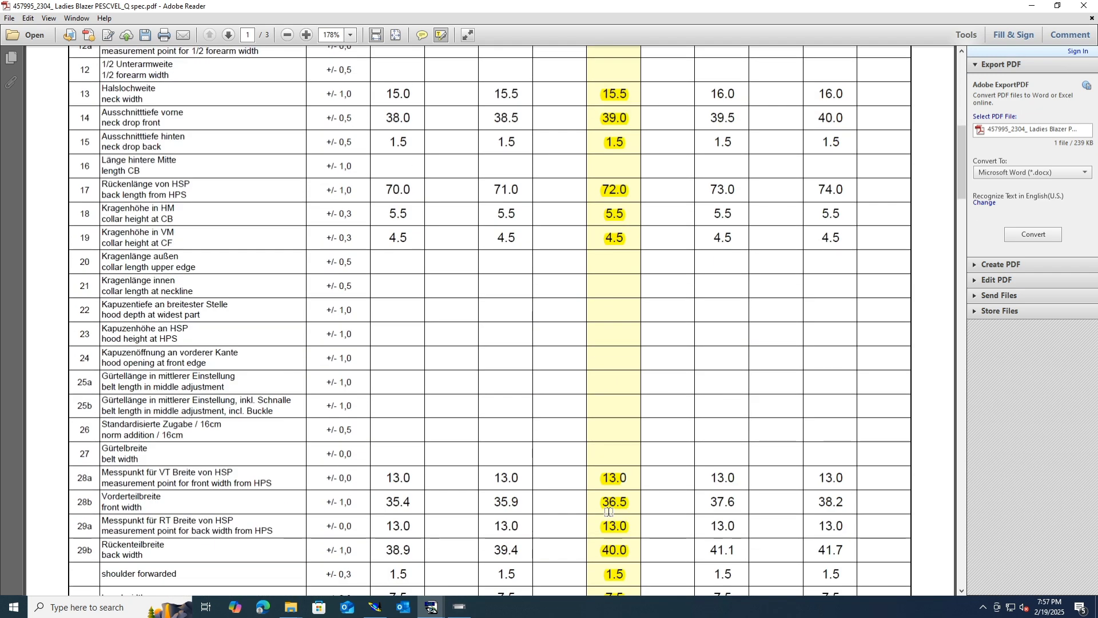
scroll(609, 517, "down", 3)
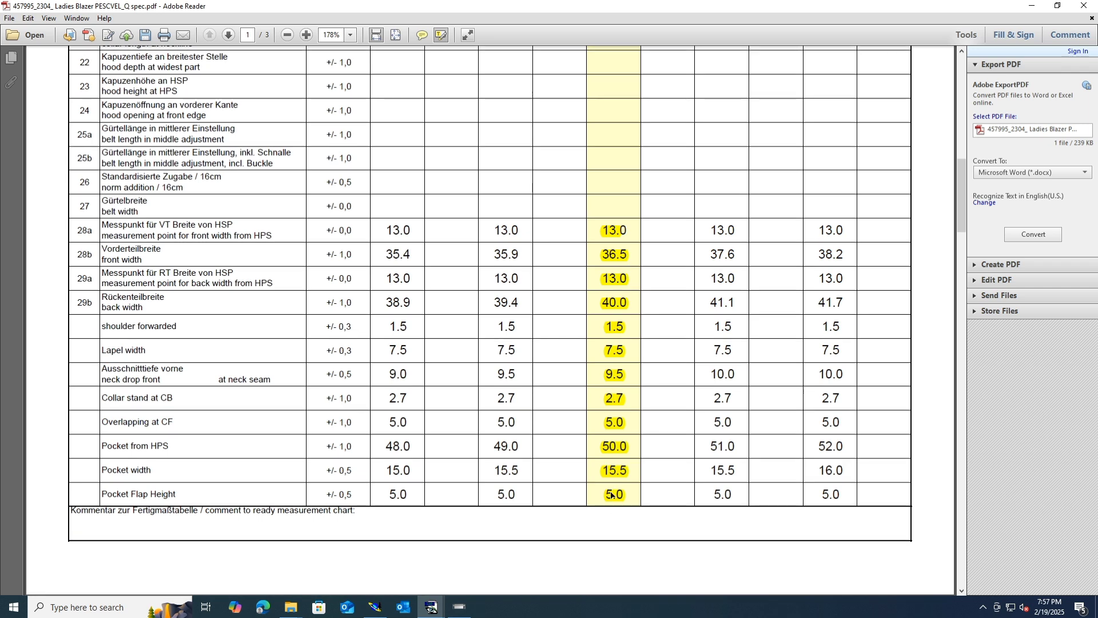
scroll(611, 495, "down", 1)
- Check the blazer tech pack's colour views and construction sketch, and return to the pattern in Modaris
mouse_move(433, 612)
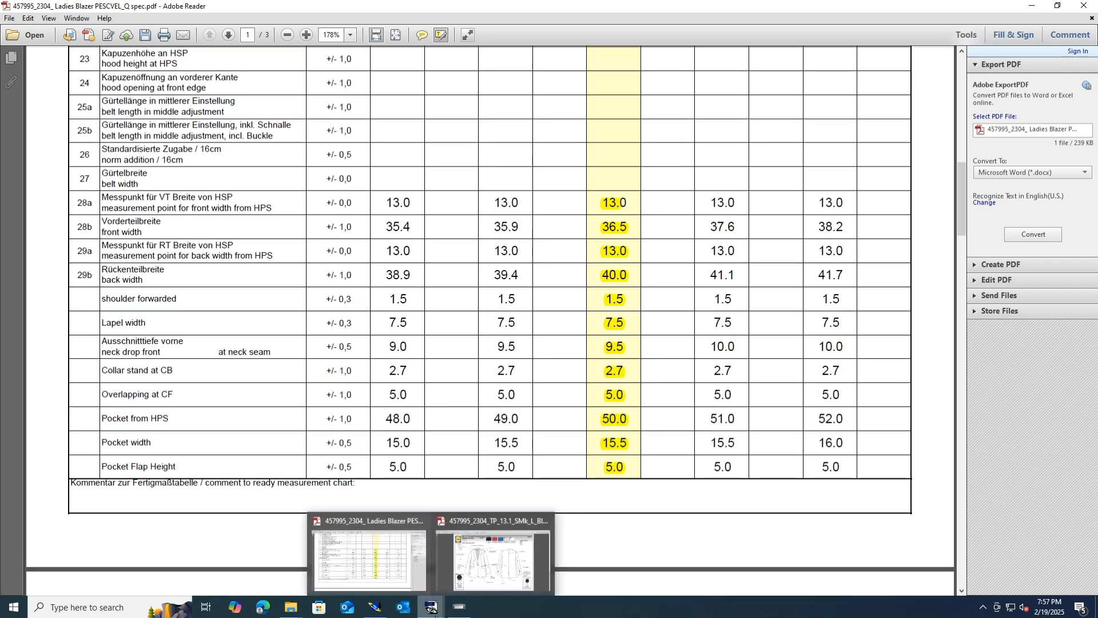
left_click(493, 559)
key("Home")
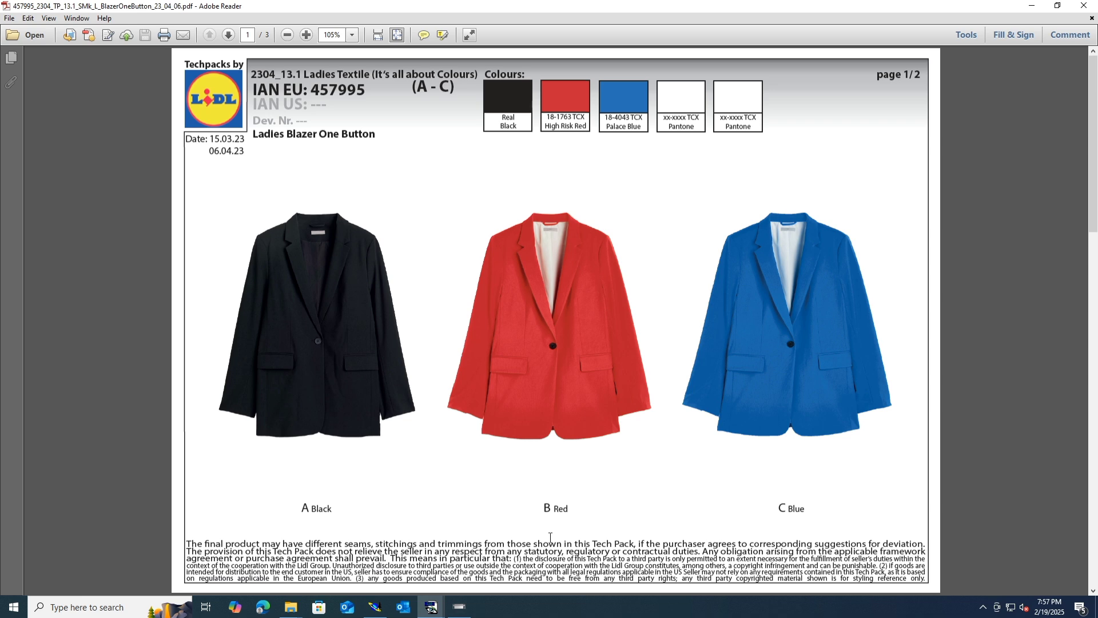
key("End")
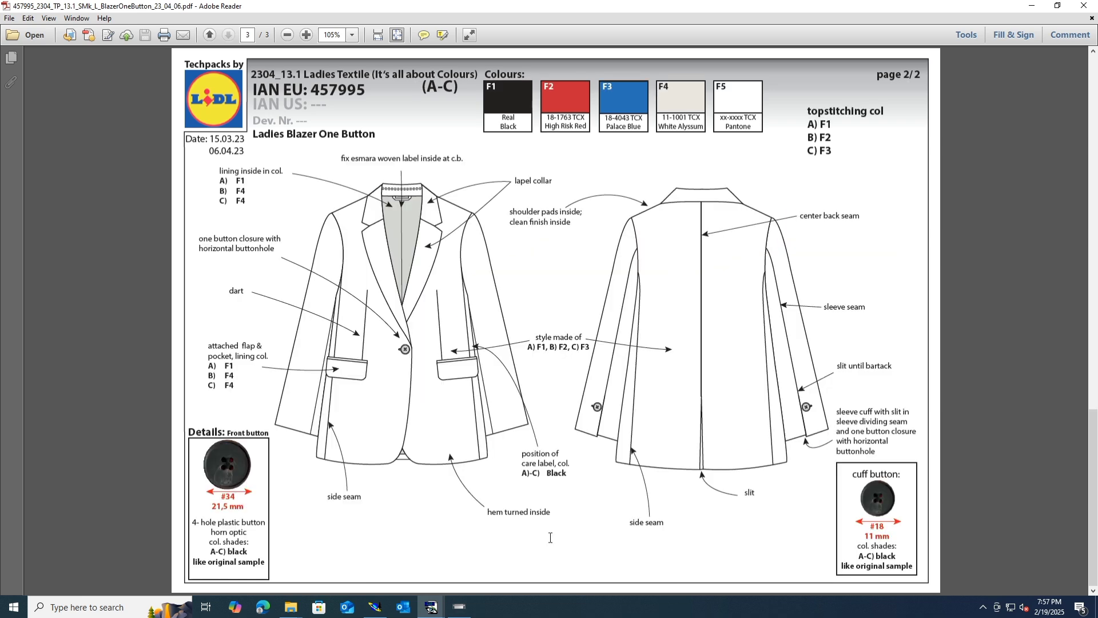
key("Home")
left_click(1035, 5)
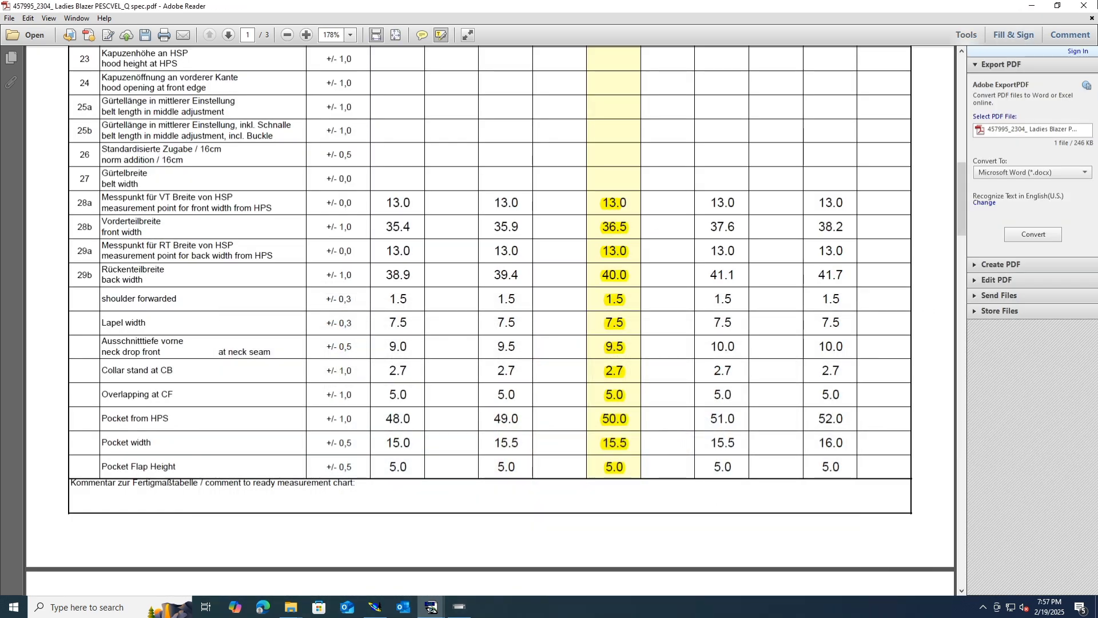
left_click(1083, 6)
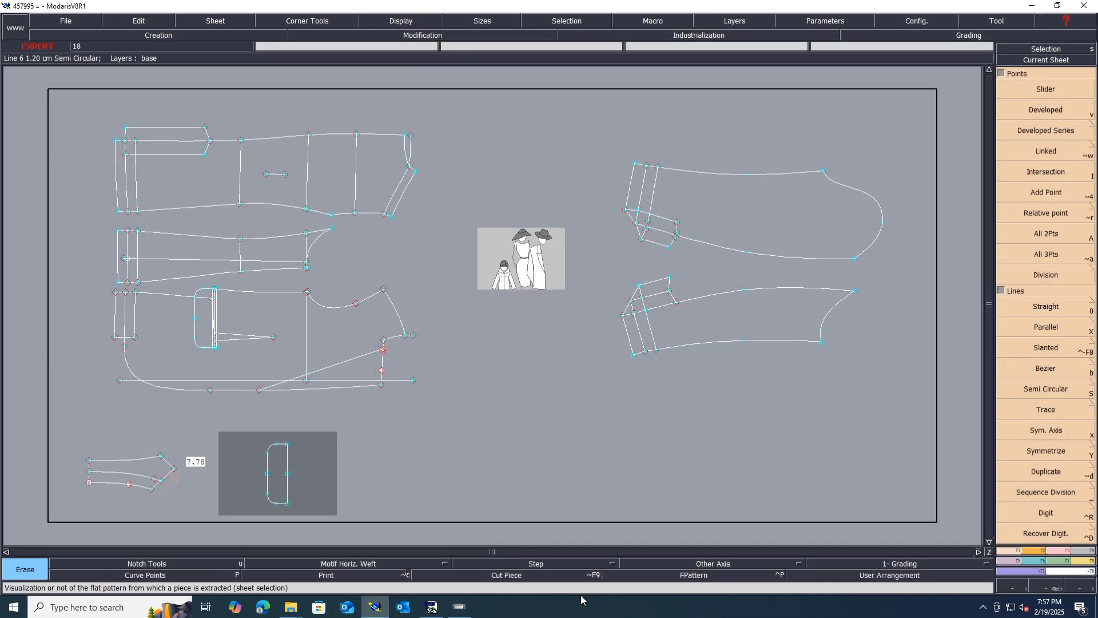
left_click(983, 608)
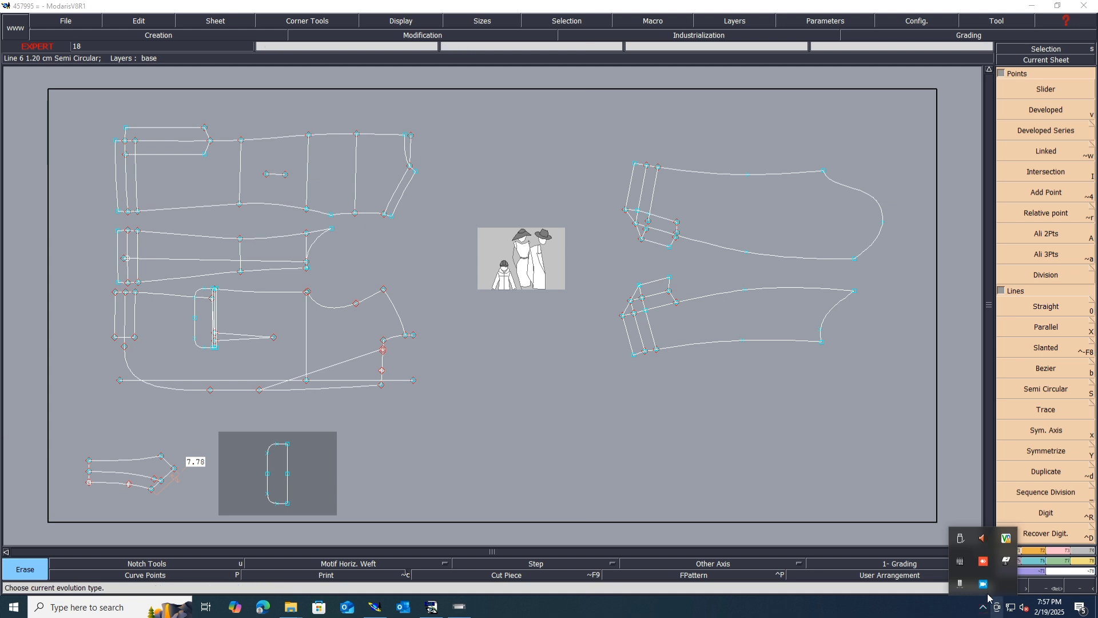